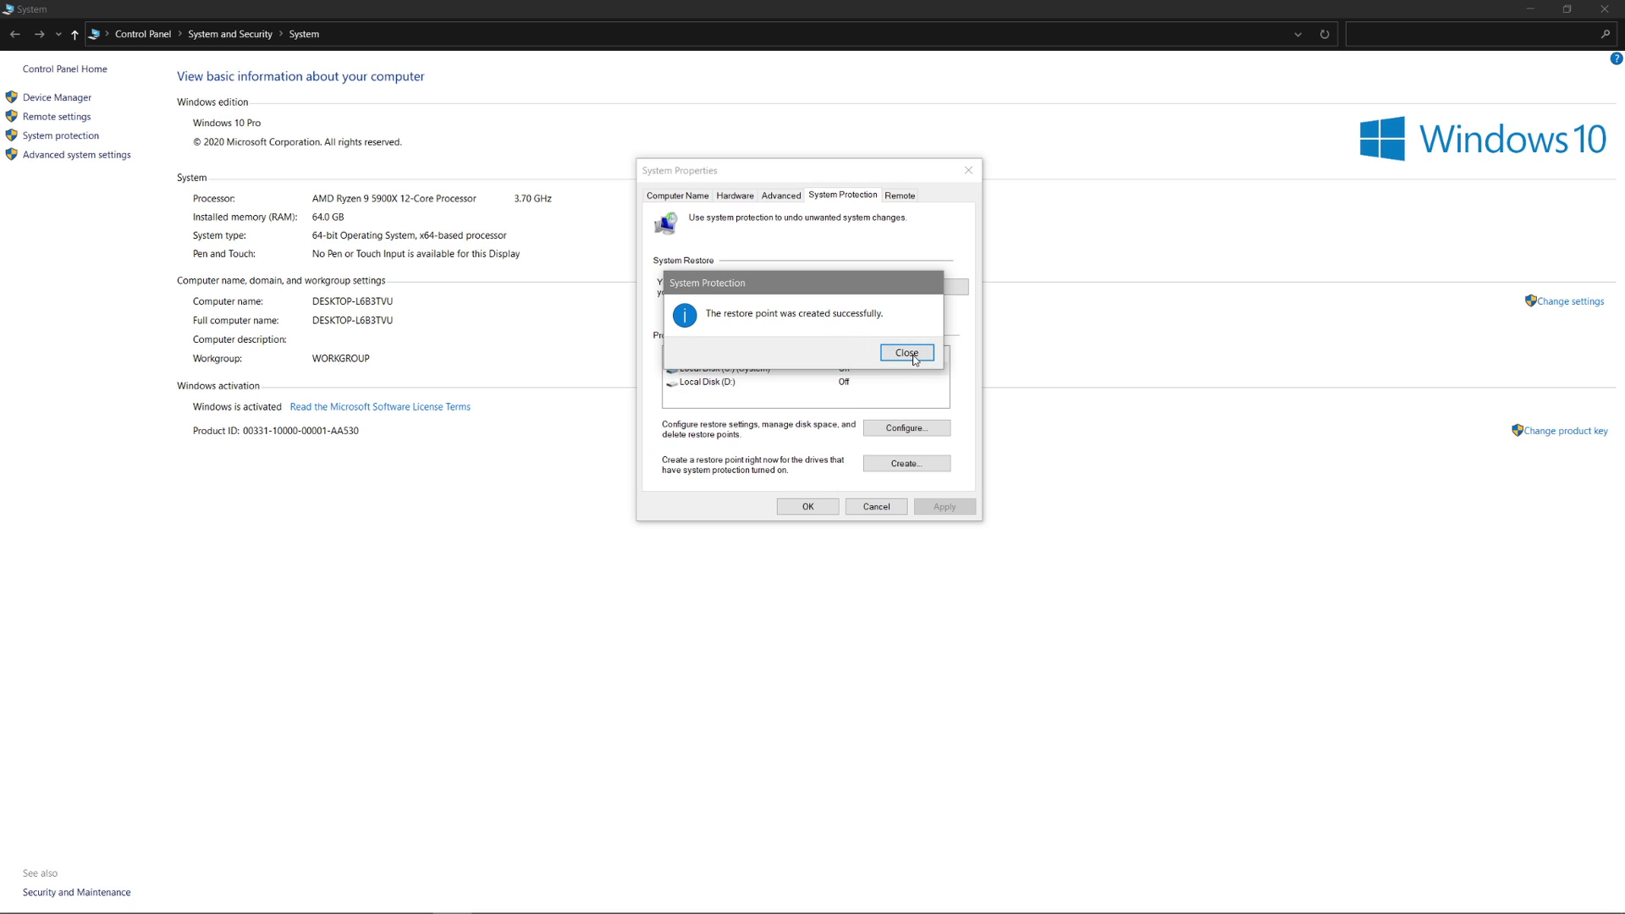
# Dismiss the restore point confirmation, then close System Properties and the System window
pyautogui.click(906, 353)
pyautogui.click(853, 507)
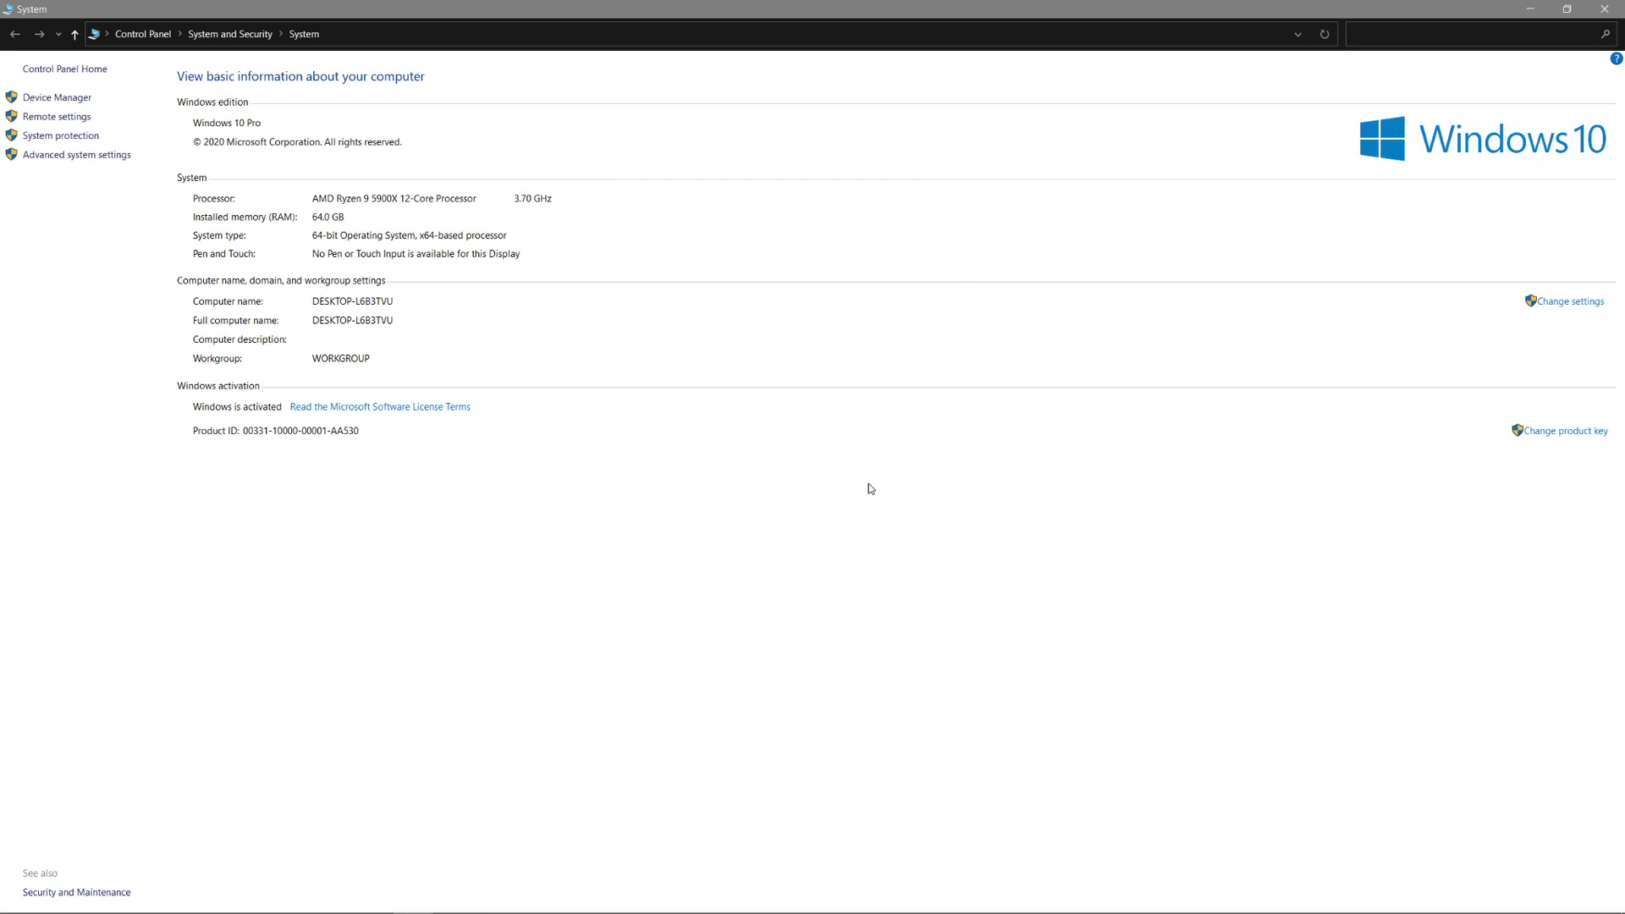
pyautogui.click(1603, 8)
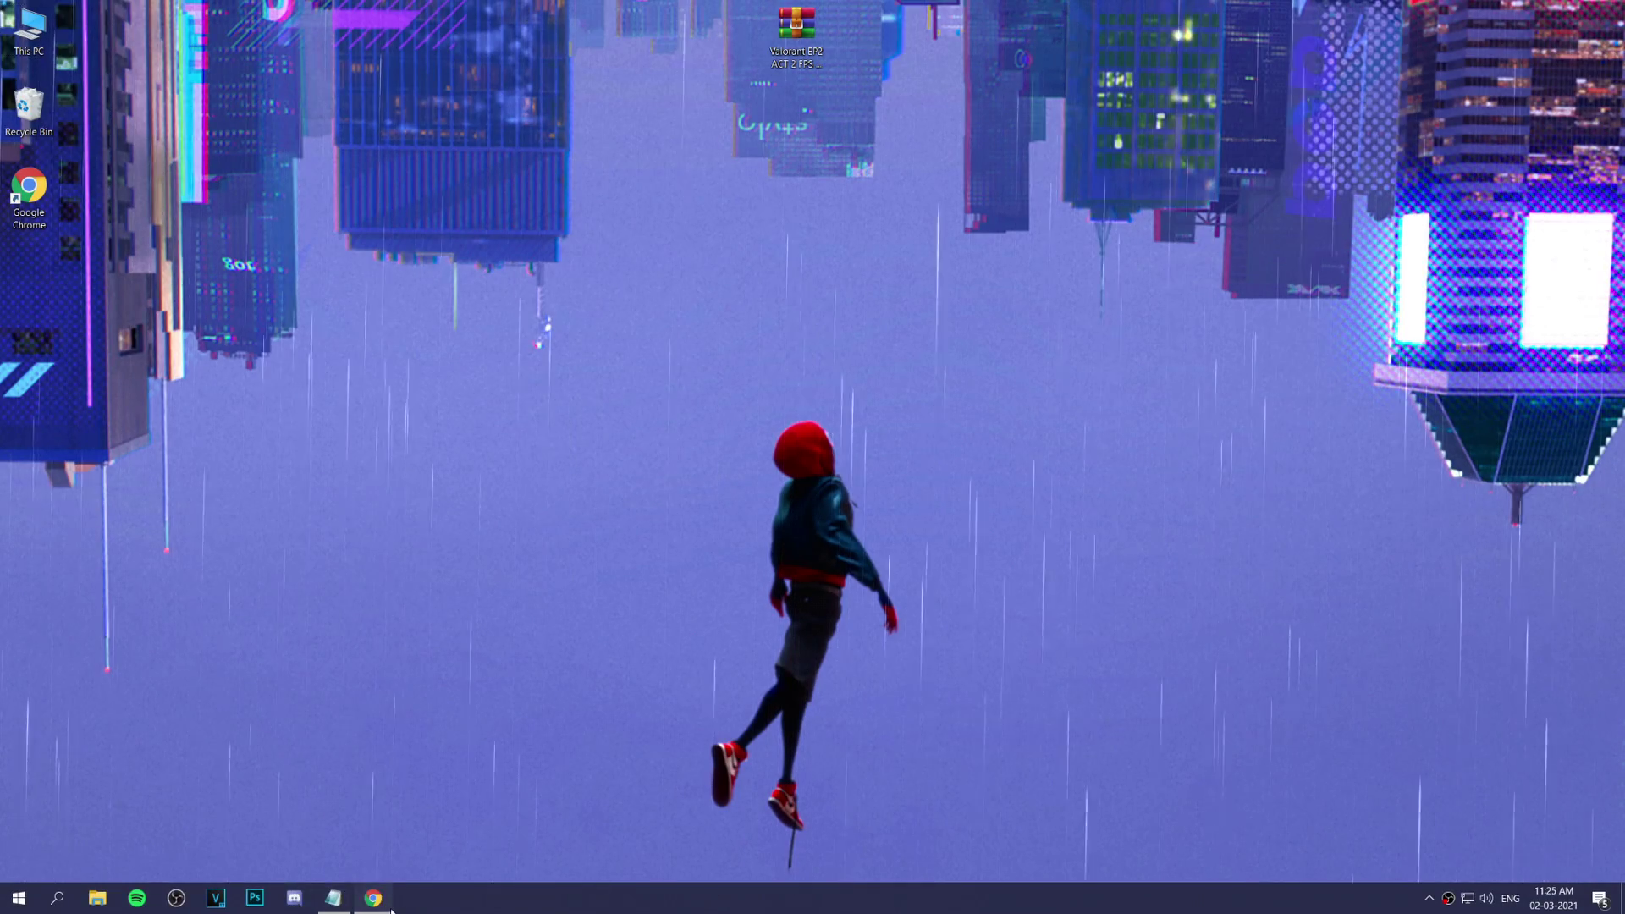
# Switch to Chrome and bring up the NVIDIA Driver Downloads page
pyautogui.click(373, 897)
pyautogui.click(138, 4)
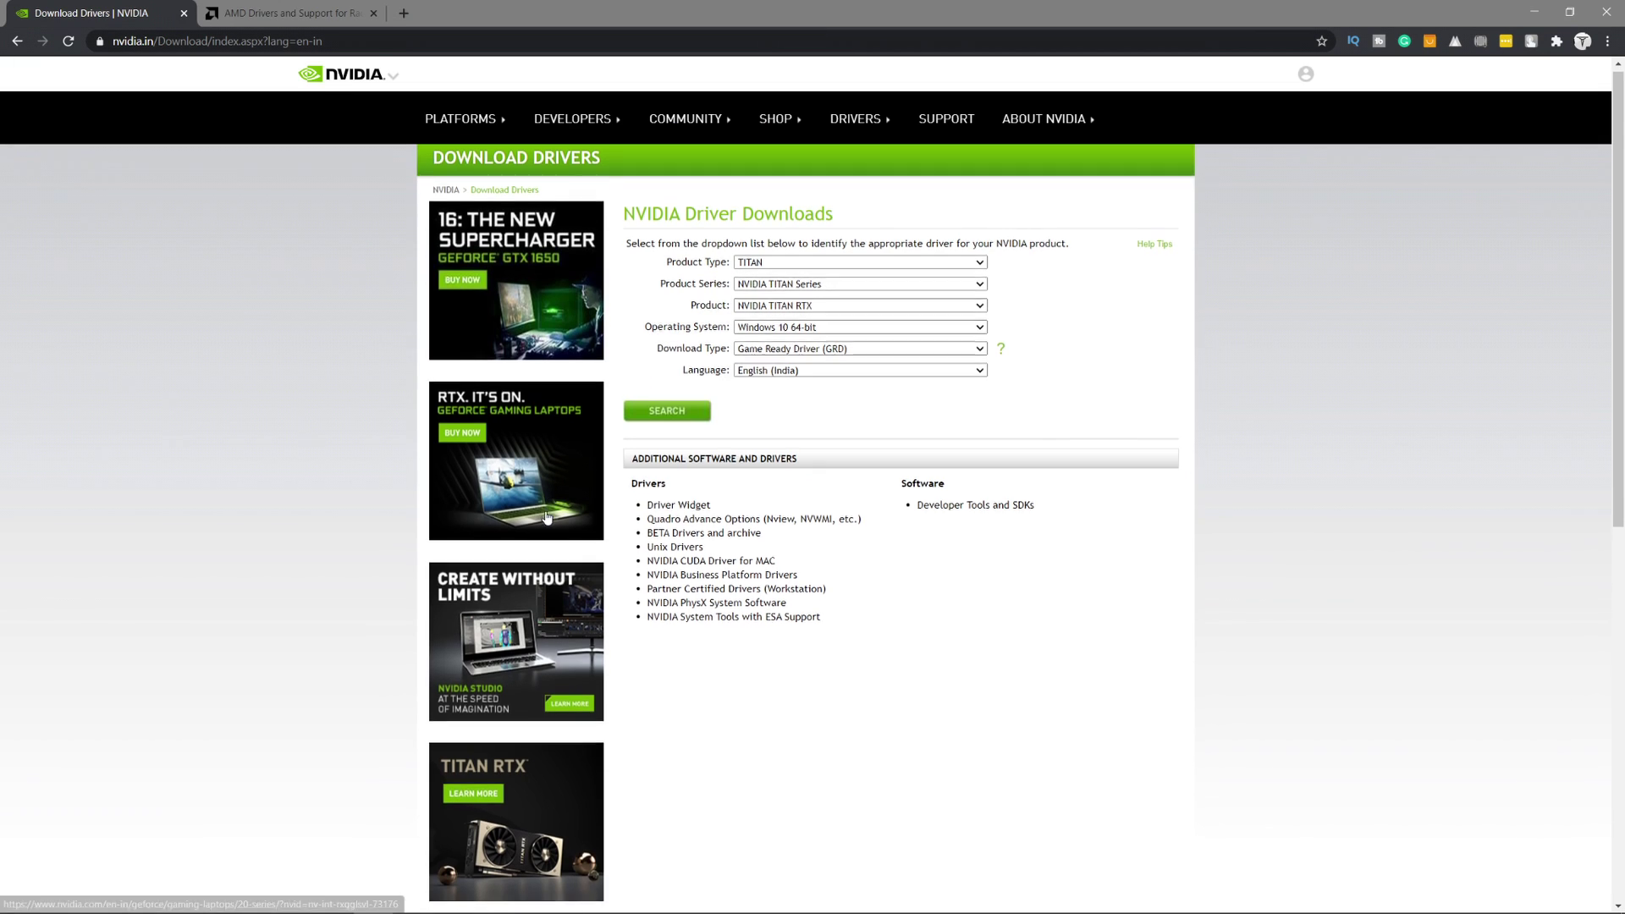
pyautogui.scroll(-3, 725, 445)
pyautogui.scroll(3, 725, 445)
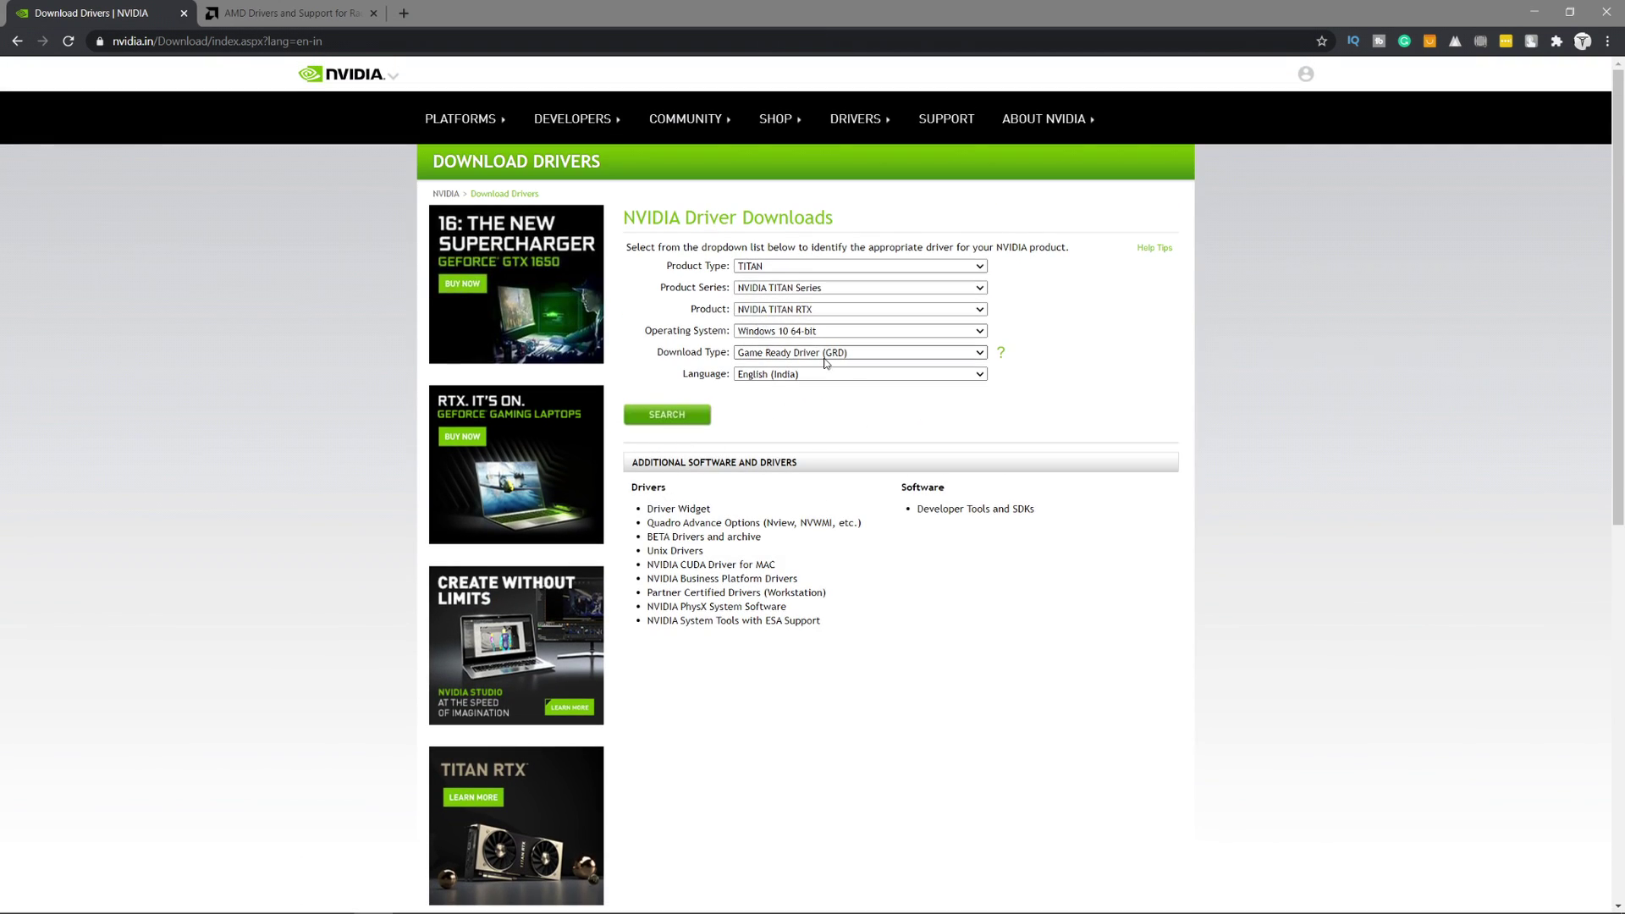
# Set the driver search to GeForce, GeForce RTX 30 Series, GeForce RTX 3080 and Windows 10 64-bit
pyautogui.click(812, 266)
pyautogui.click(812, 283)
pyautogui.click(812, 287)
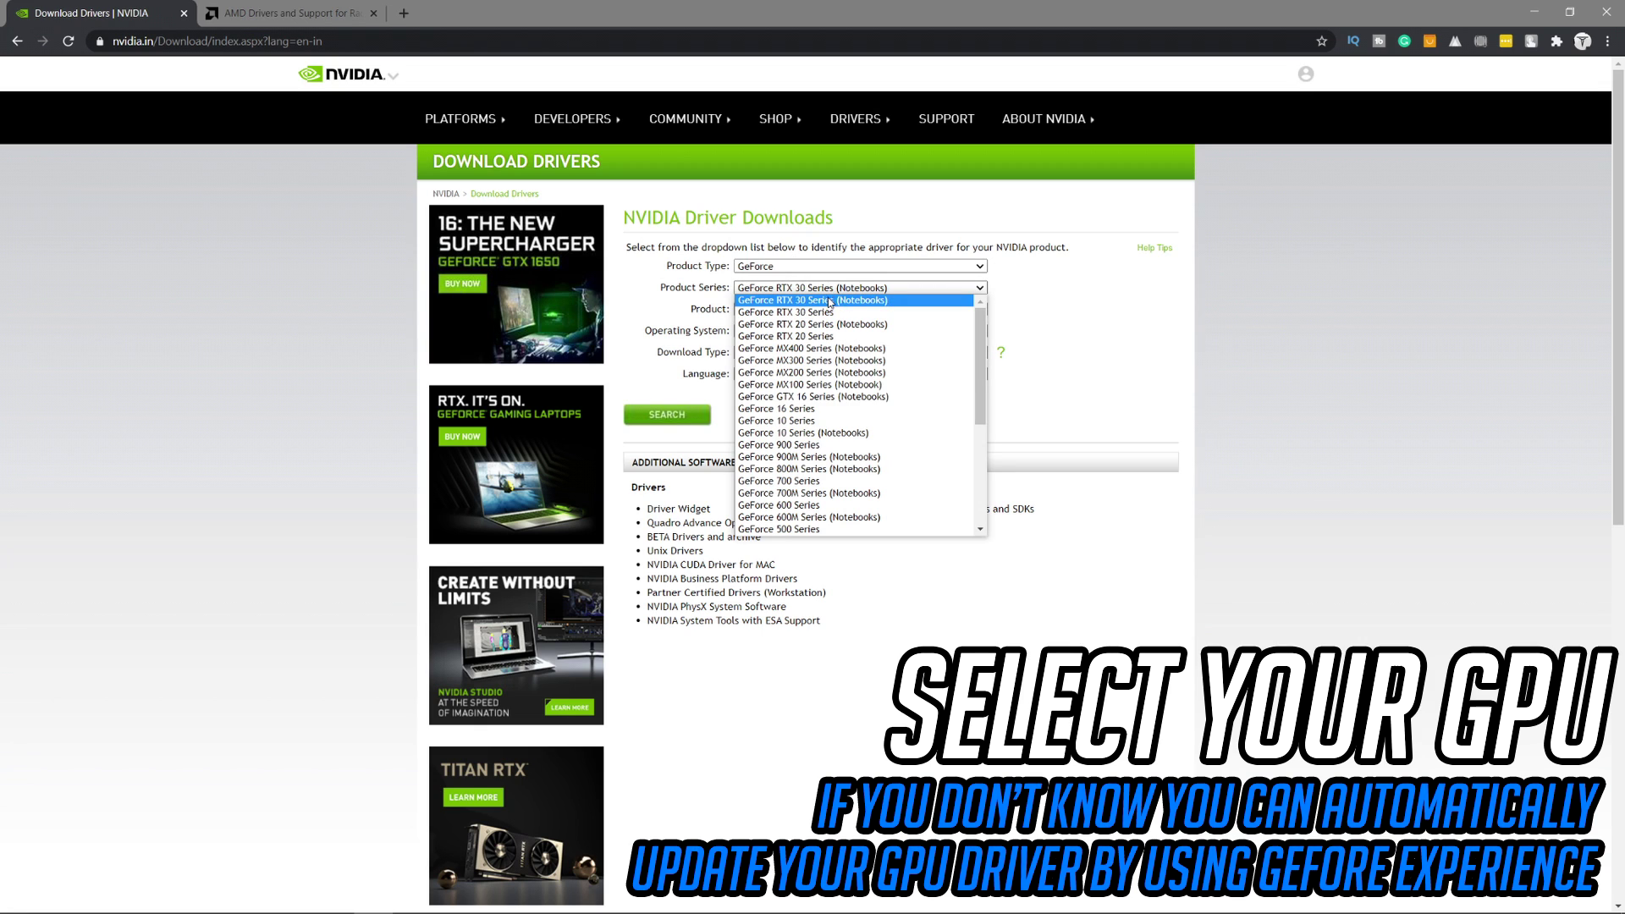
pyautogui.click(799, 312)
pyautogui.click(804, 309)
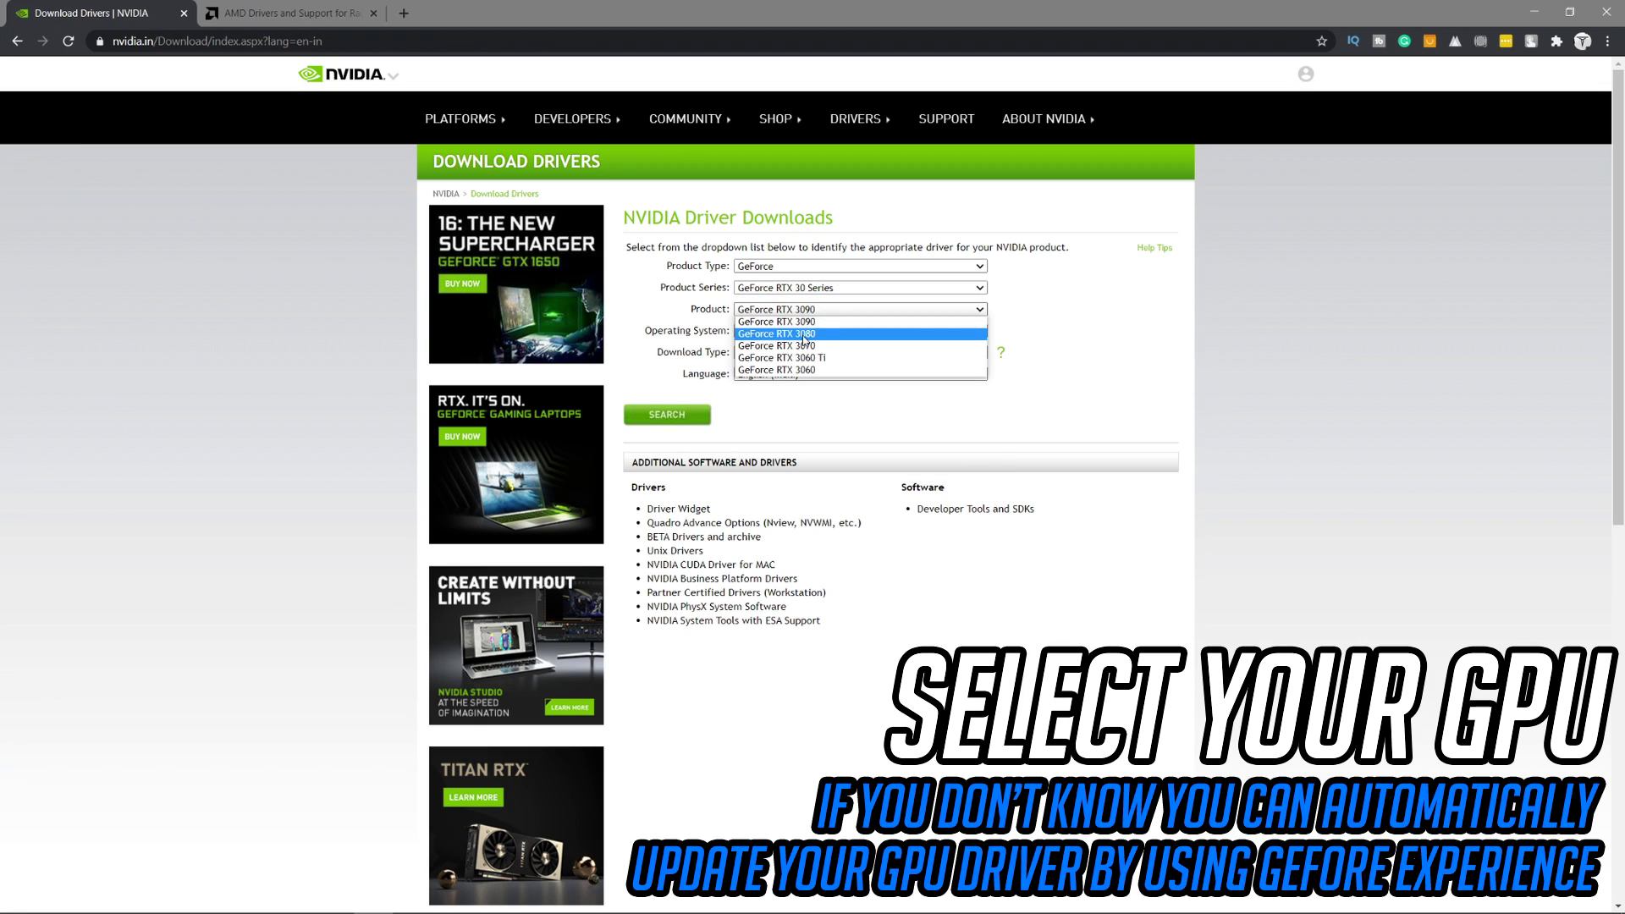
pyautogui.click(803, 334)
pyautogui.click(812, 330)
pyautogui.click(795, 343)
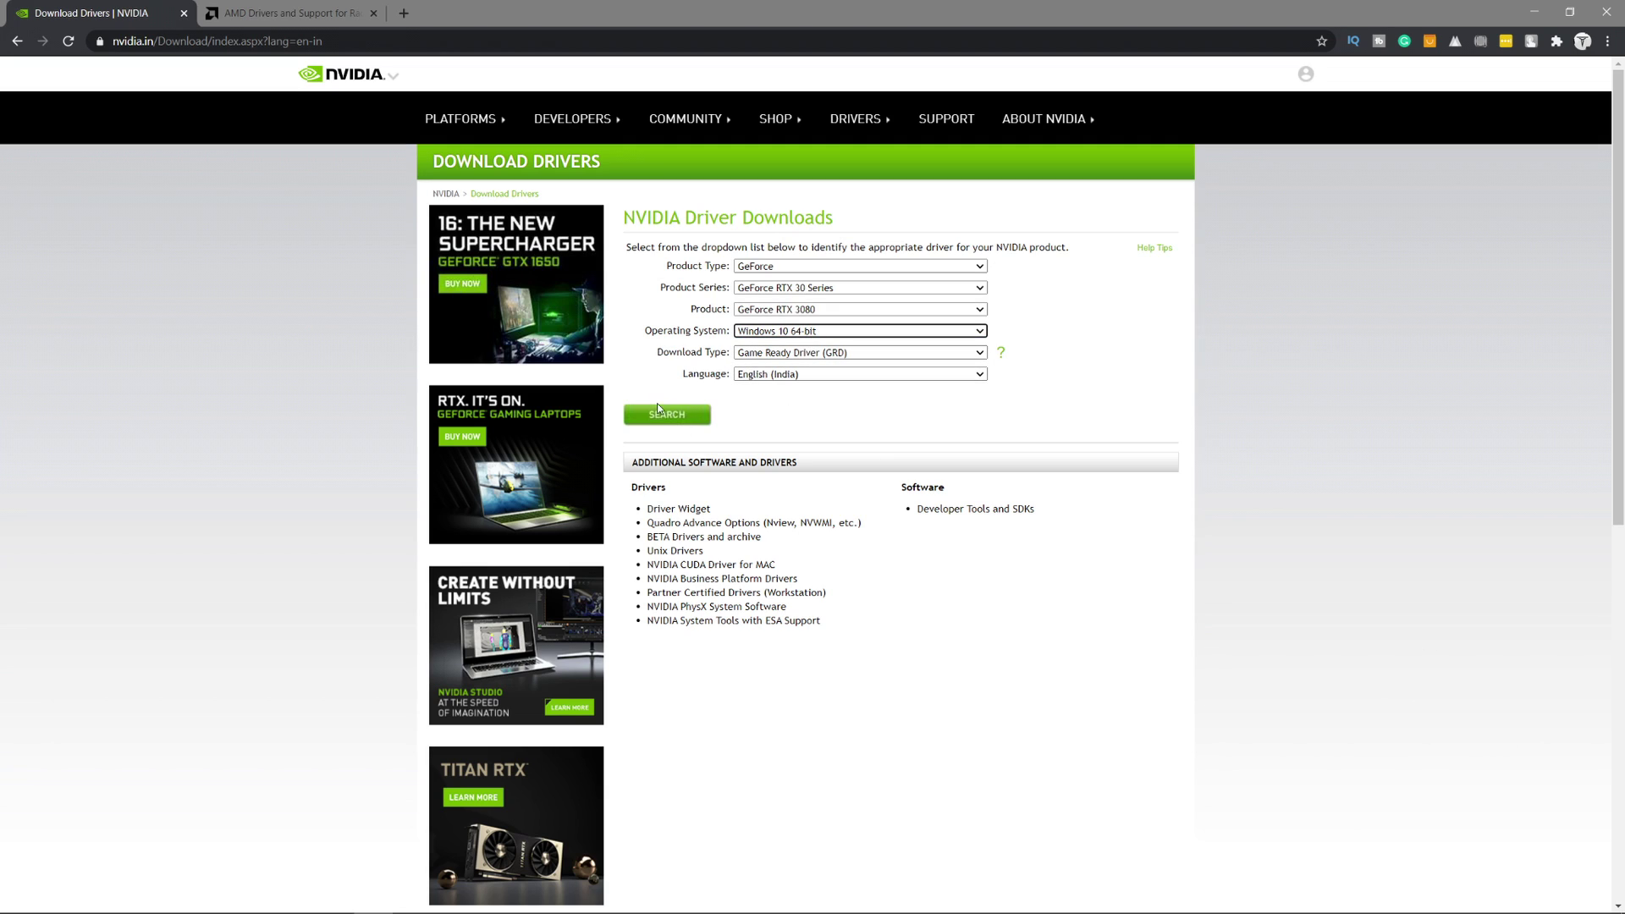
# Search for the matching GeForce Game Ready Driver and download it
pyautogui.click(685, 420)
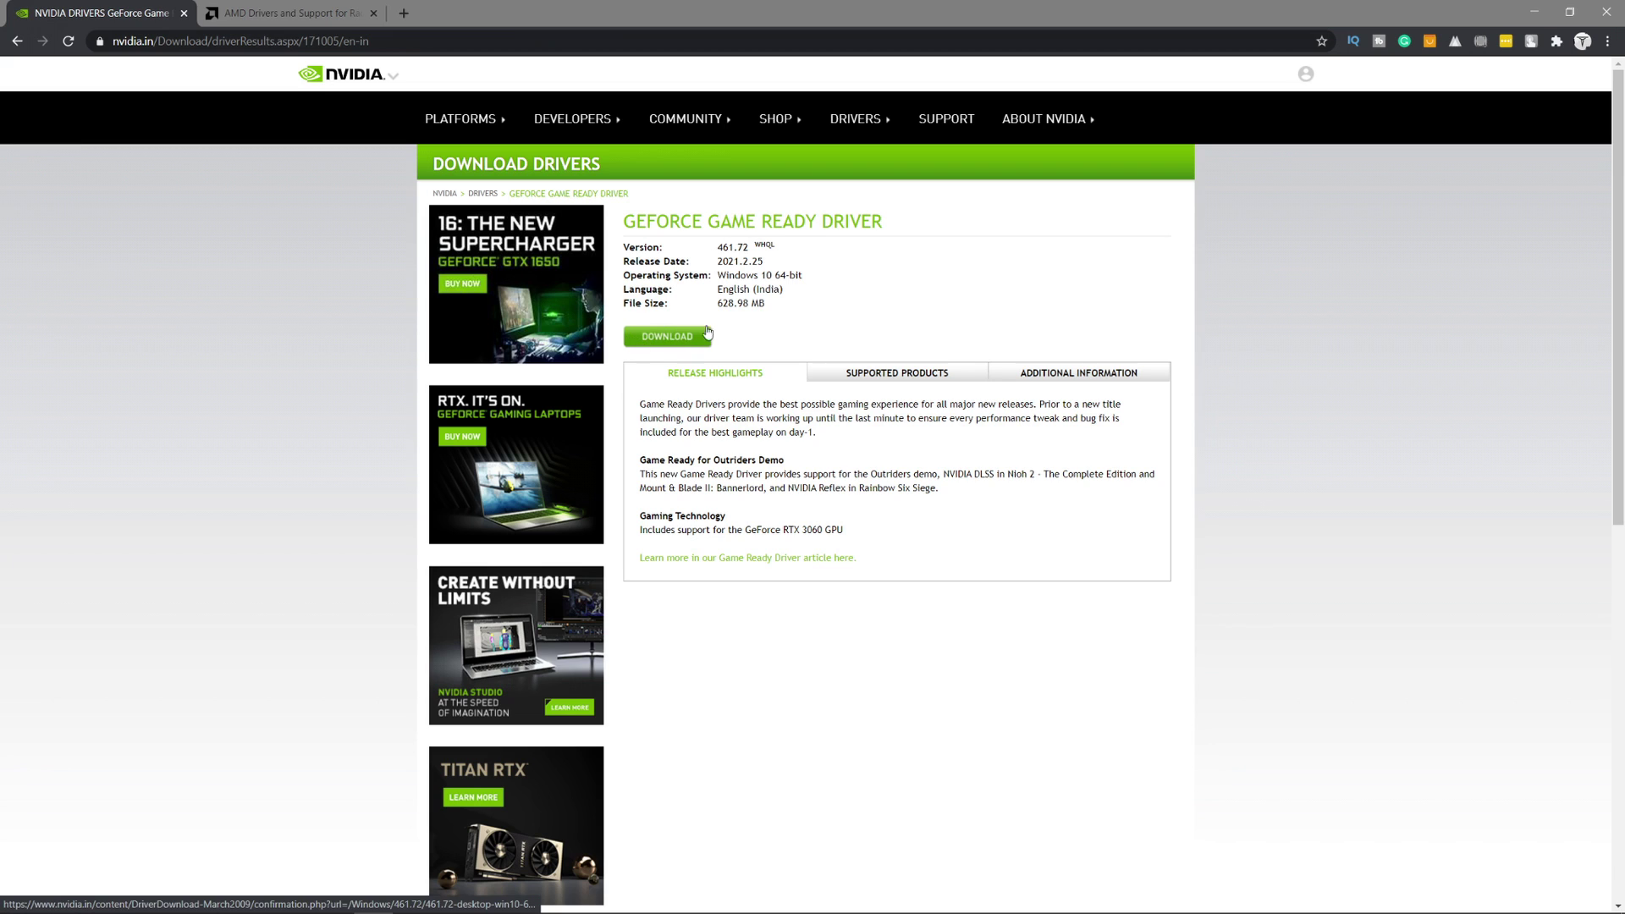
pyautogui.click(677, 350)
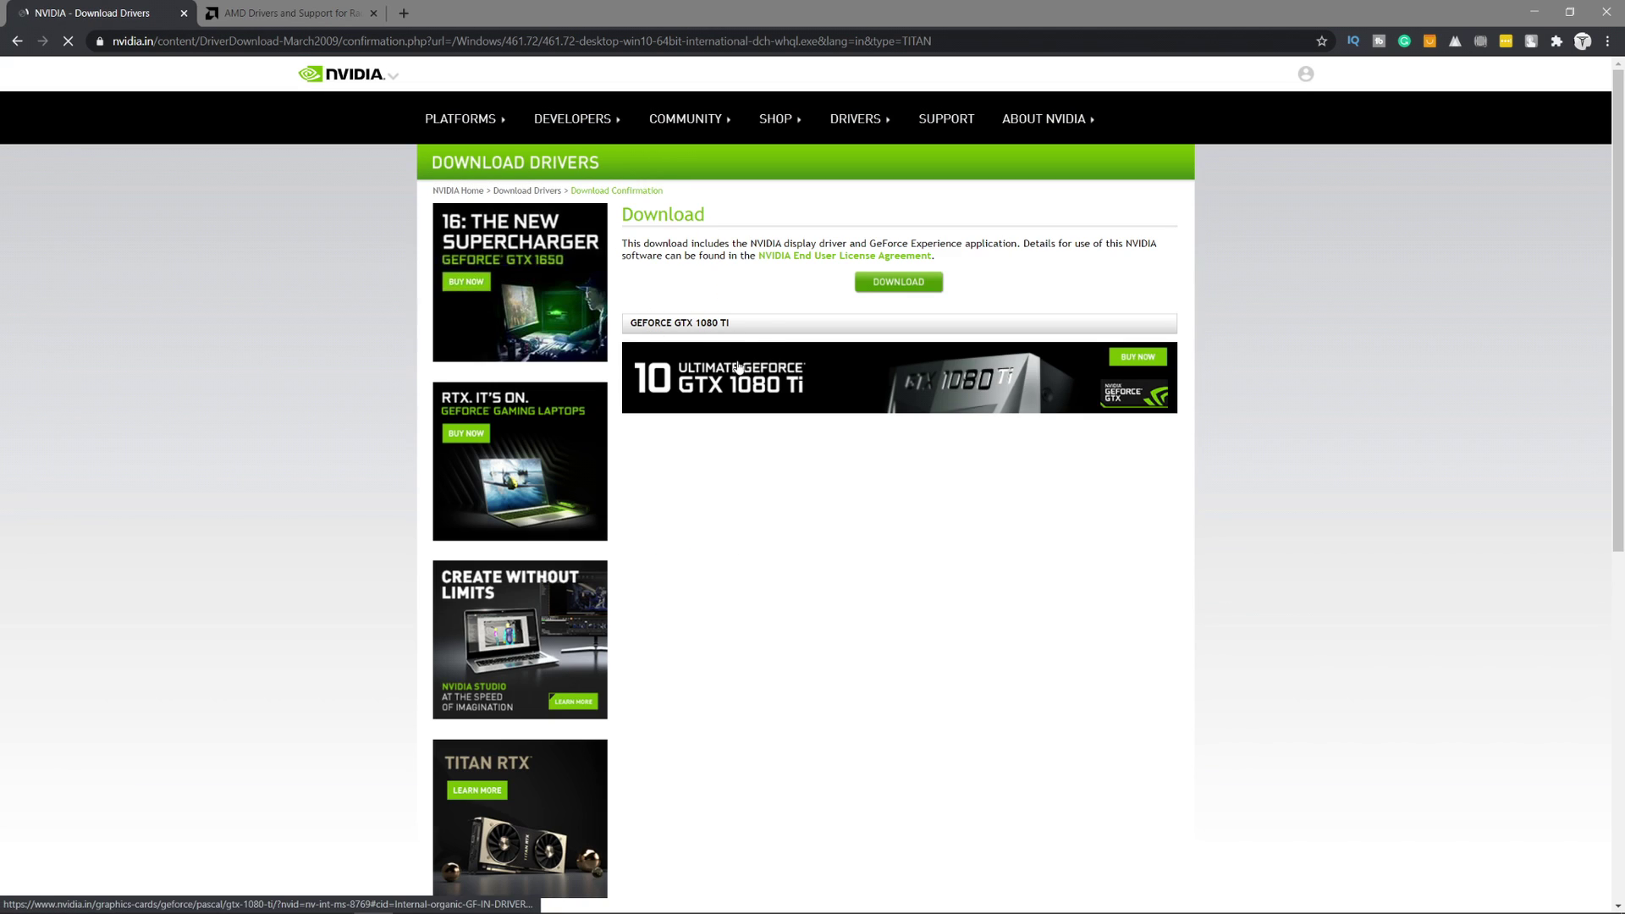
pyautogui.click(871, 291)
# Switch to the AMD Drivers and Support page and go to its product selection lists
pyautogui.click(288, 13)
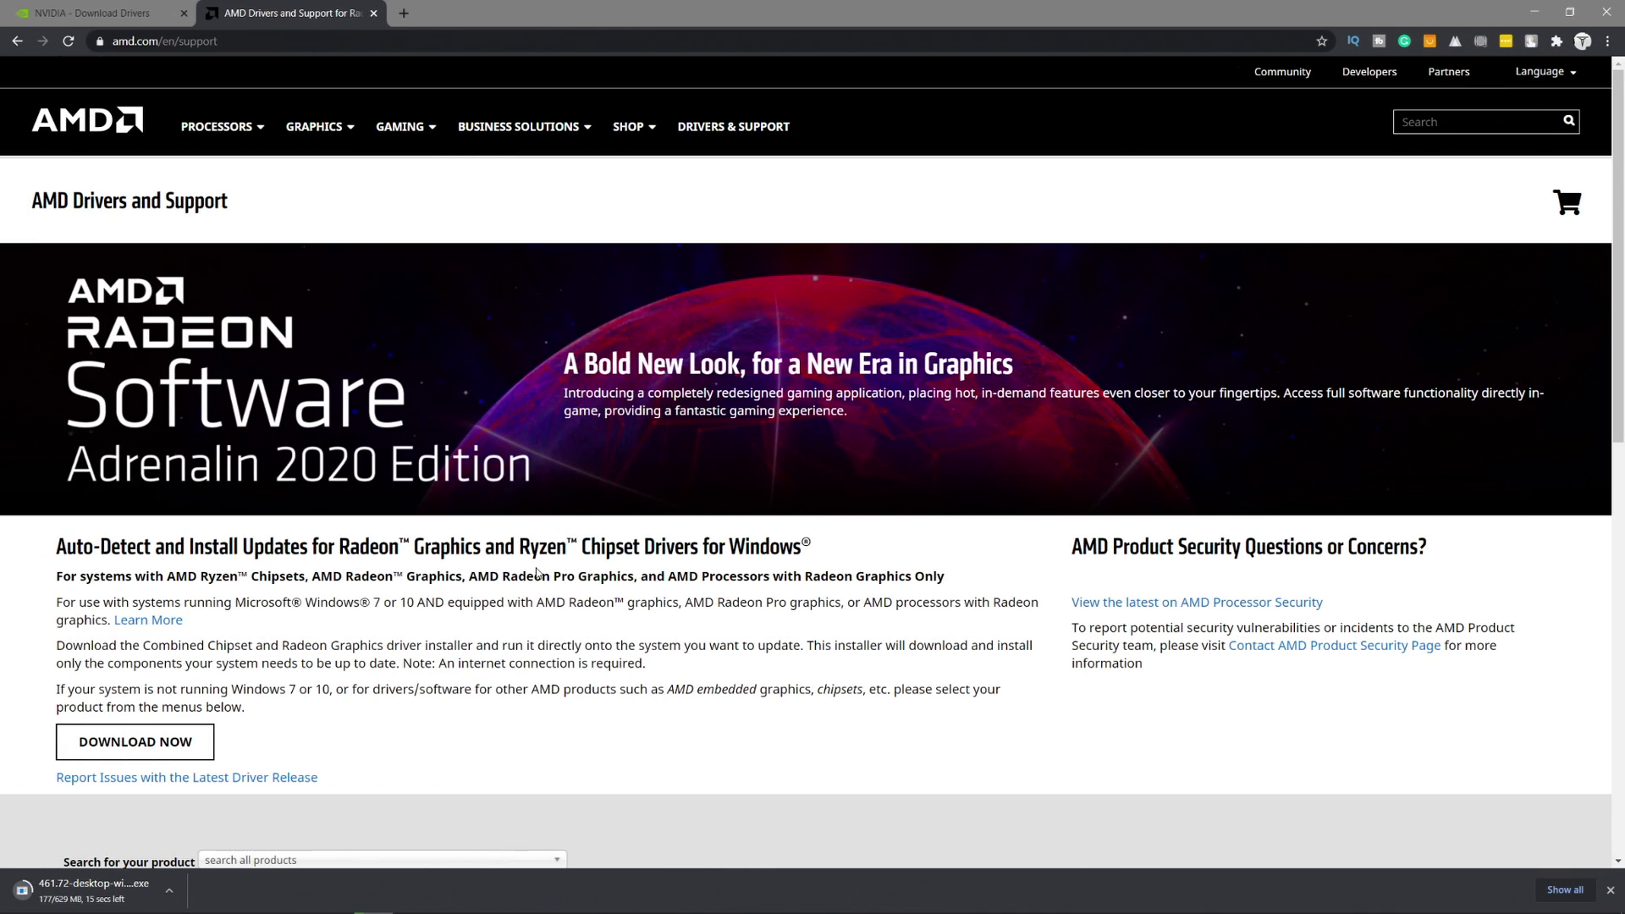
pyautogui.scroll(-4, 538, 576)
pyautogui.scroll(5, 606, 625)
pyautogui.scroll(-5, 482, 533)
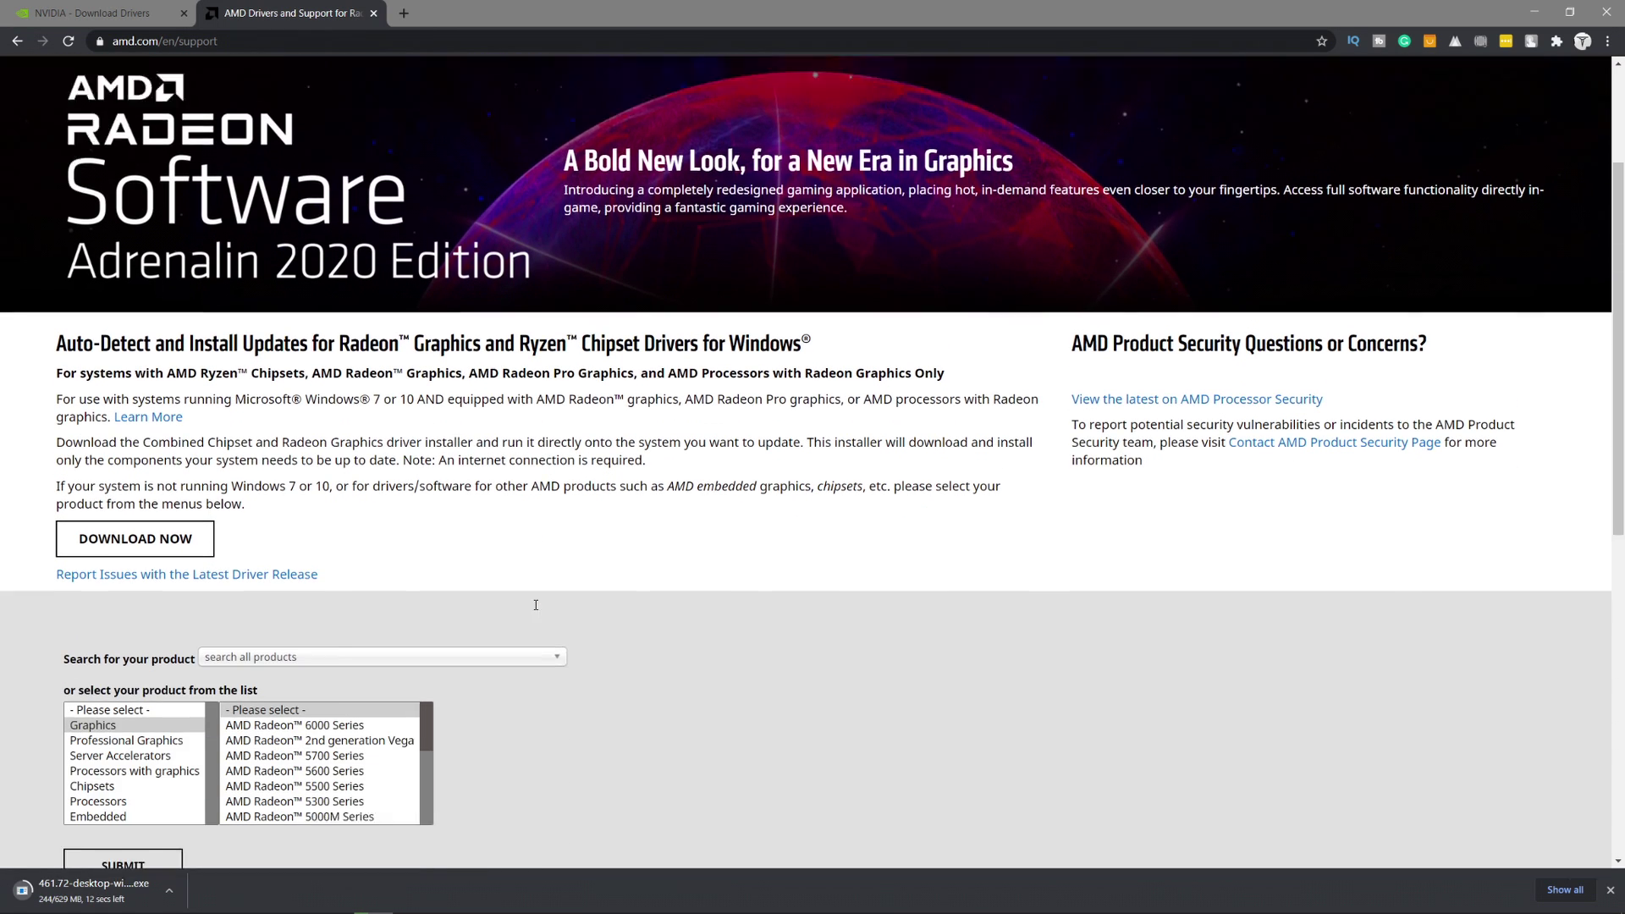
pyautogui.click(169, 531)
pyautogui.scroll(-2, 311, 592)
pyautogui.scroll(2, 312, 592)
pyautogui.click(317, 576)
pyautogui.scroll(-3, 330, 620)
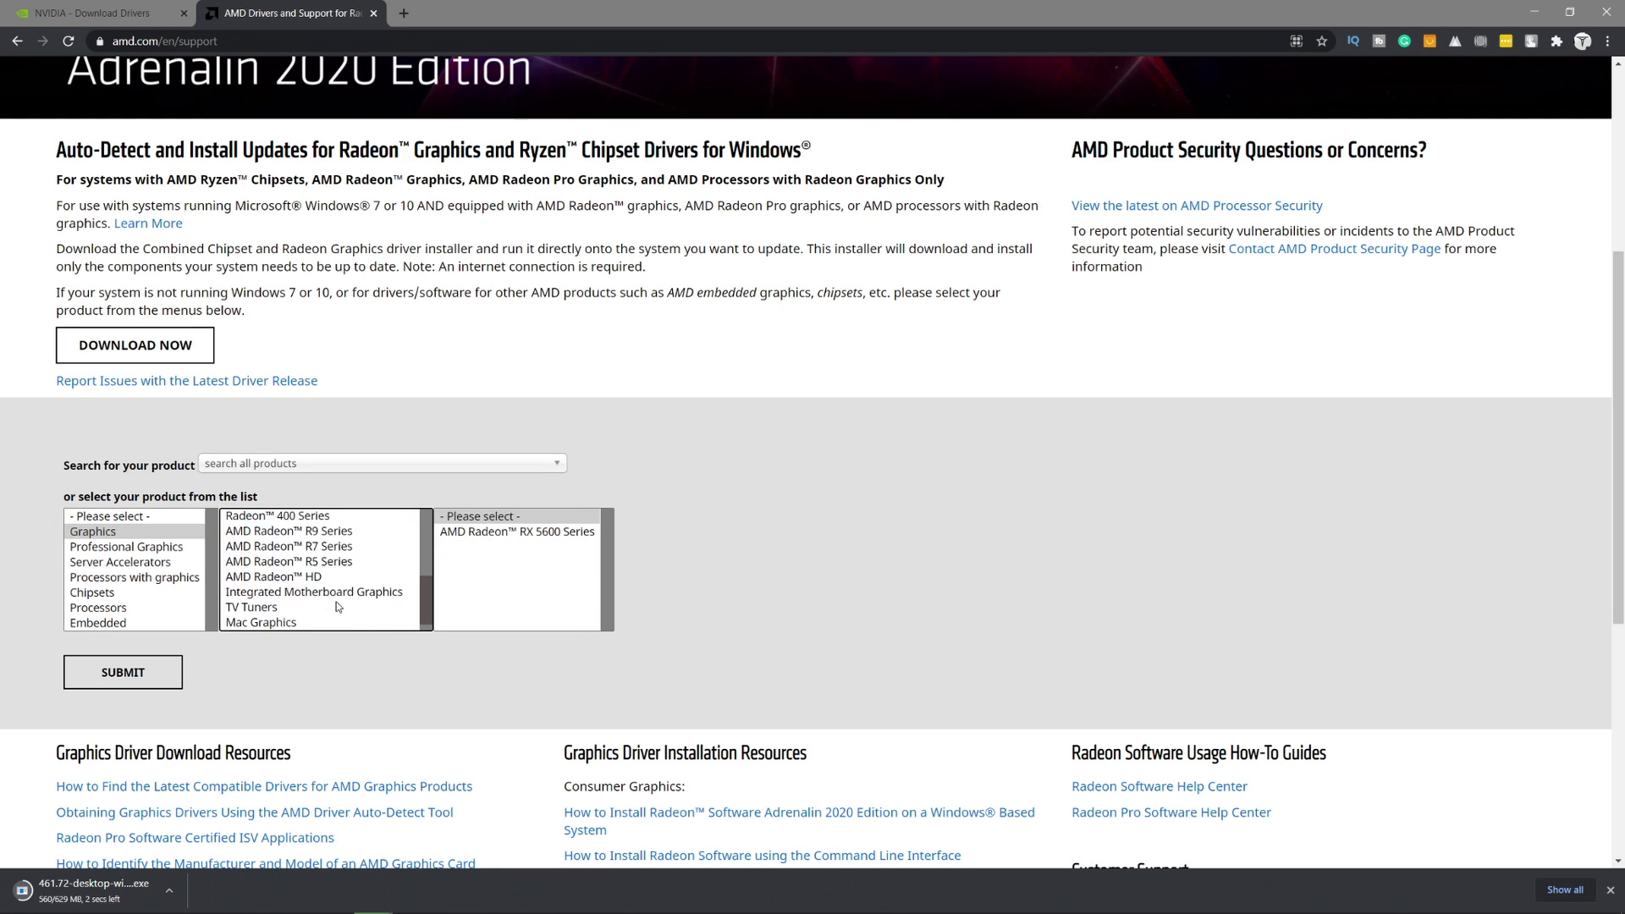
# Select Graphics, AMD Radeon 5700 Series, RX 5700 Series and AMD Radeon RX 5700, and submit the product selection
pyautogui.click(131, 468)
pyautogui.click(97, 452)
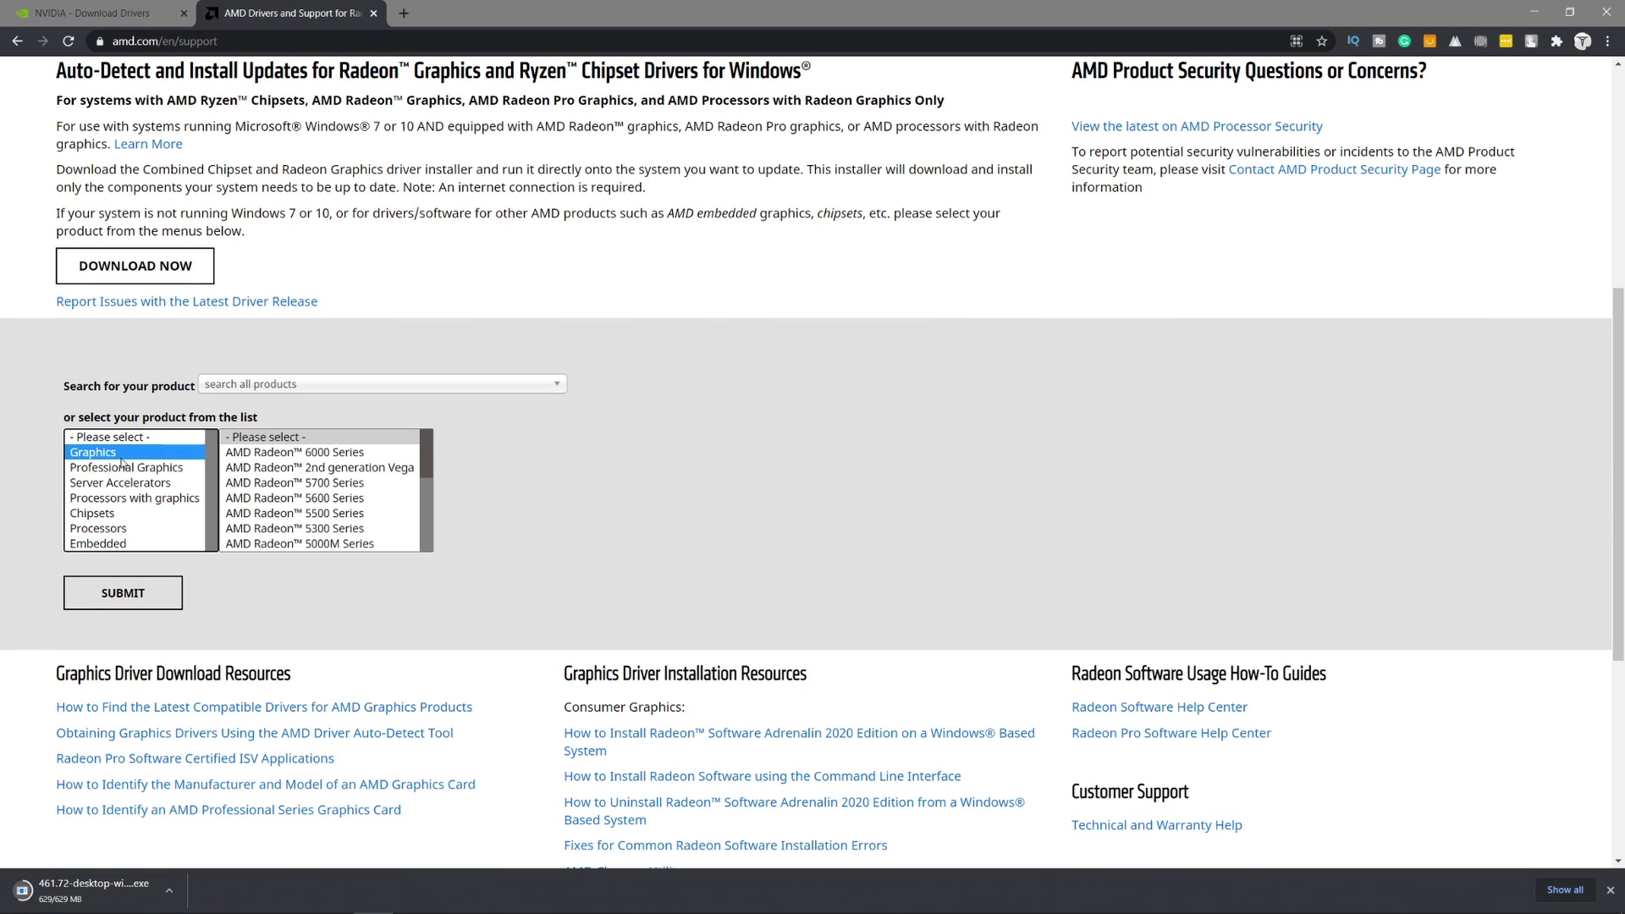
pyautogui.click(320, 483)
pyautogui.click(474, 453)
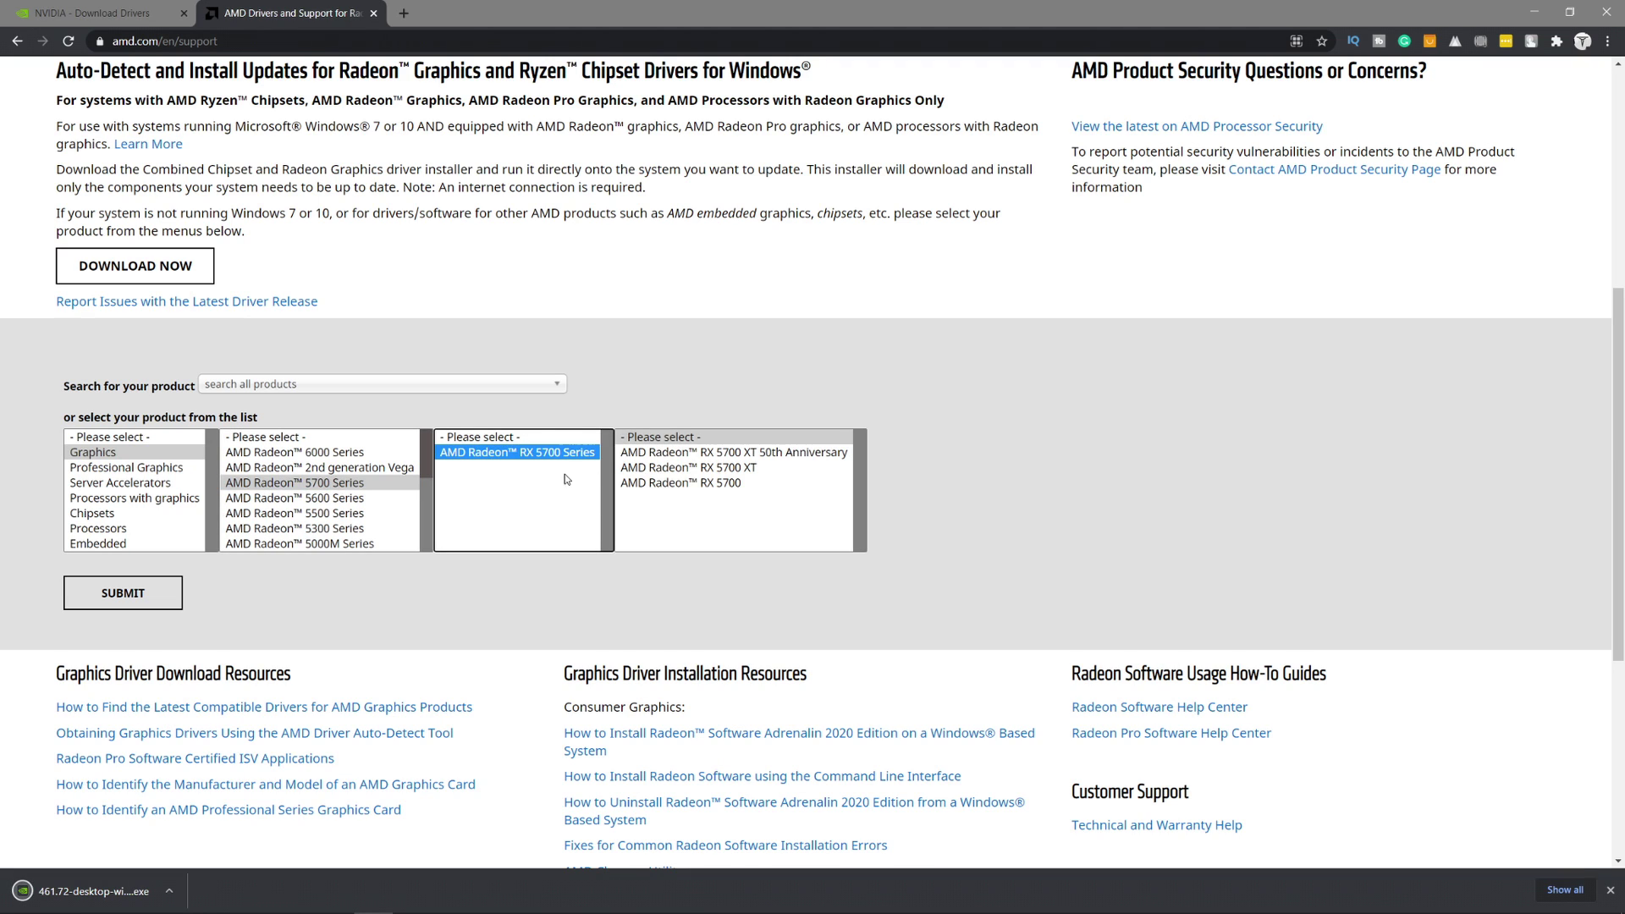
pyautogui.click(729, 483)
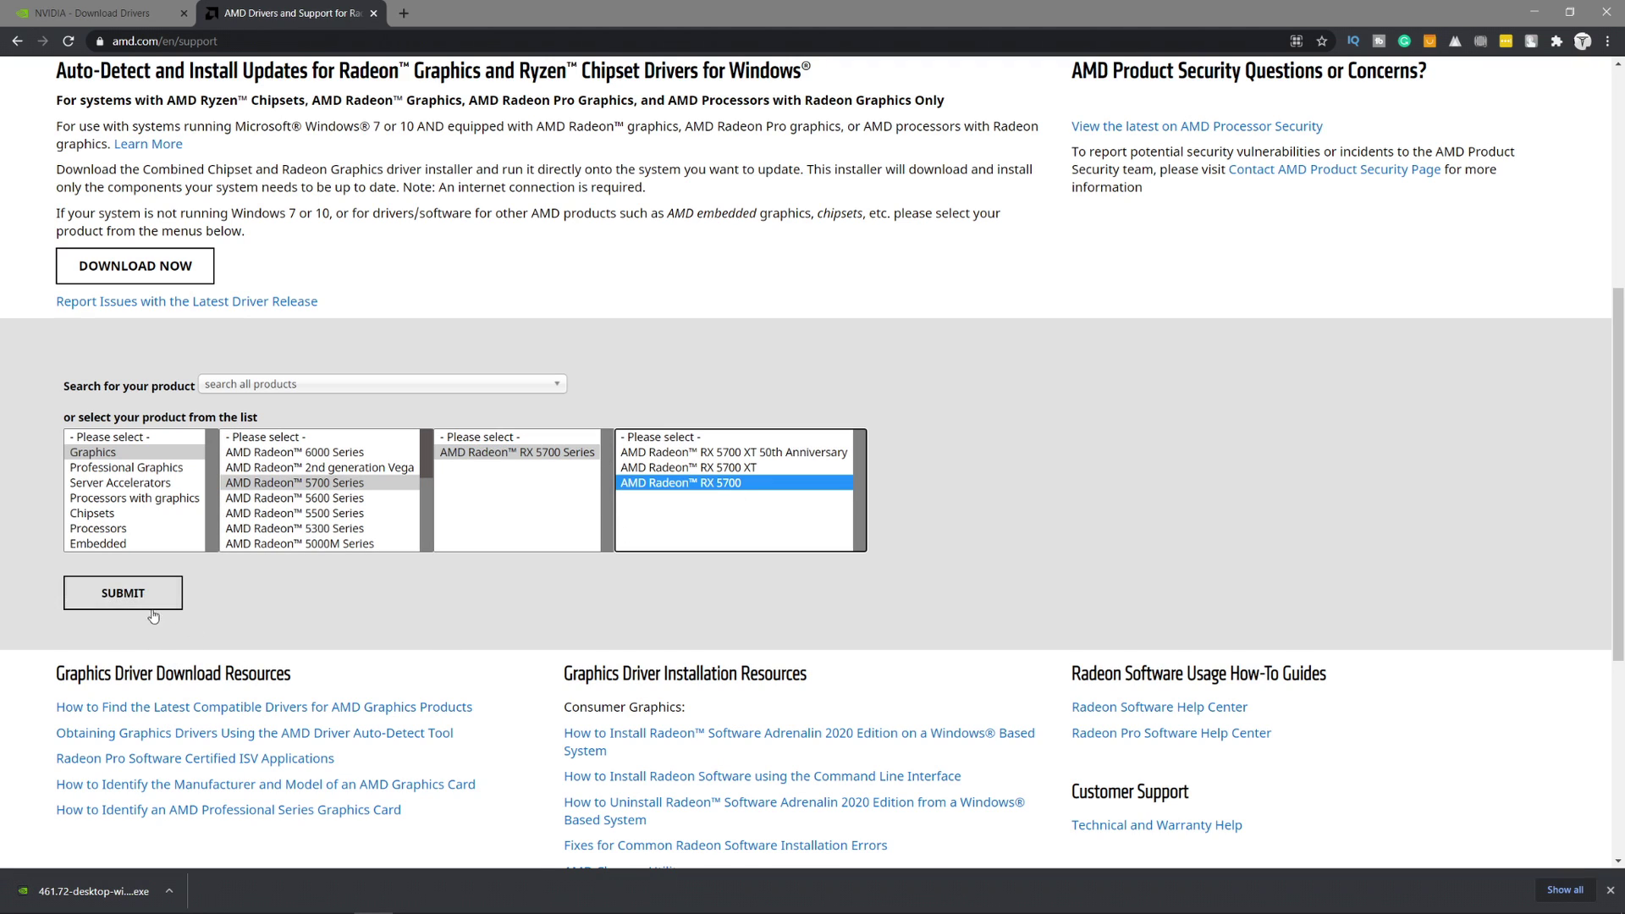
pyautogui.click(123, 592)
# Download Radeon Software Adrenalin 2020 Edition 21.2.3 Optional for Windows 10 64-bit and dismiss the newsletter sign-up form
pyautogui.scroll(-1, 370, 540)
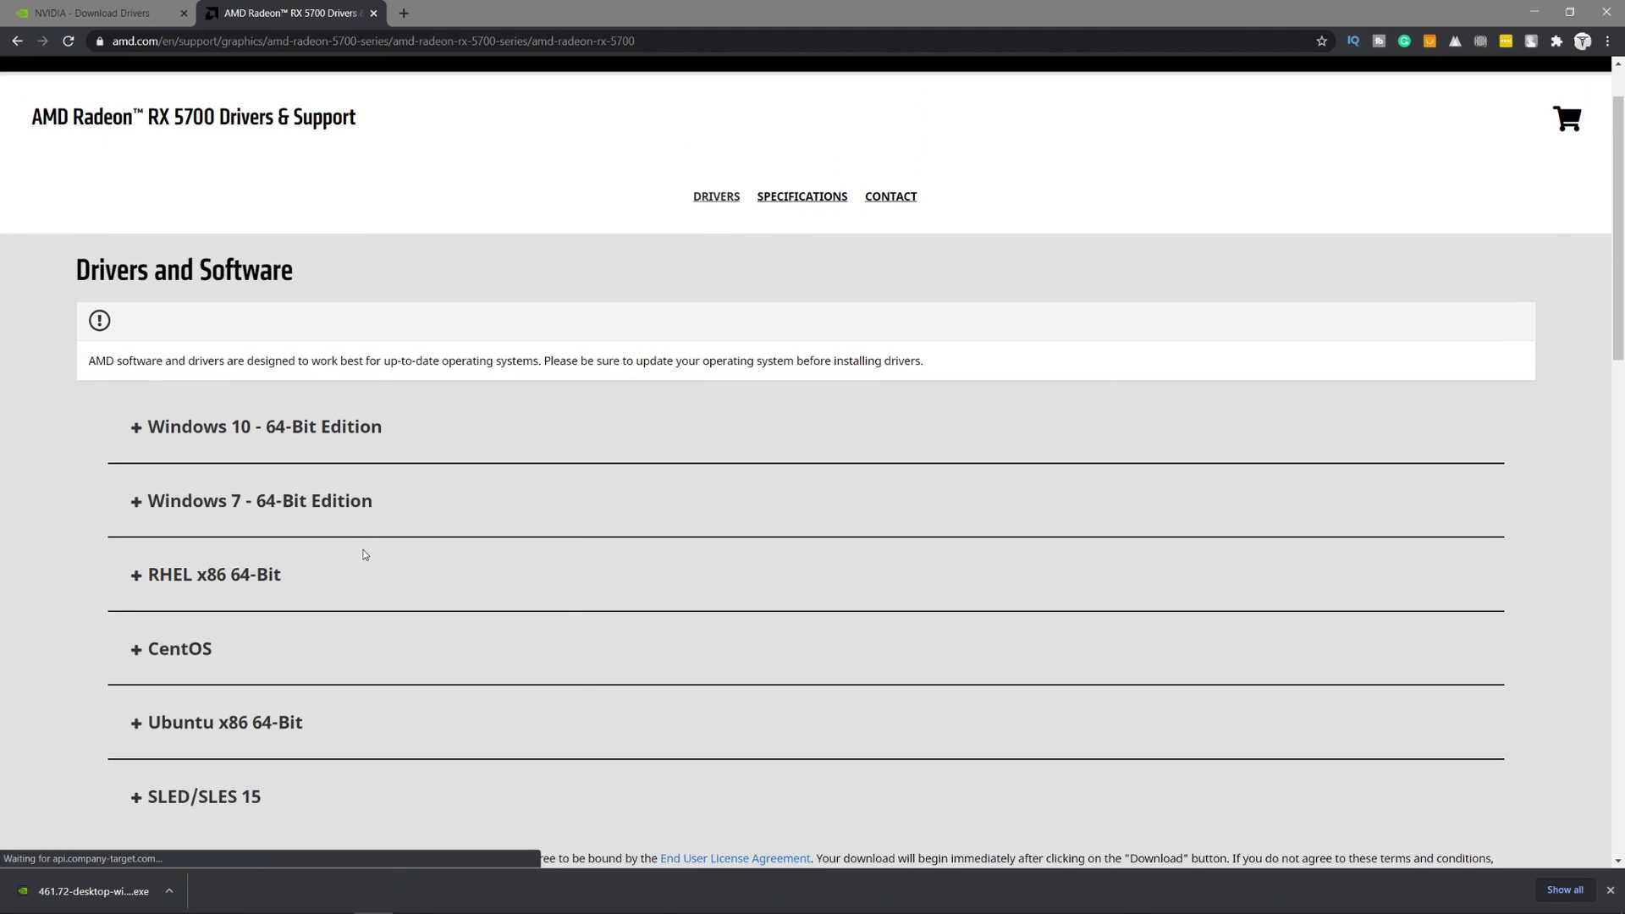
pyautogui.click(137, 433)
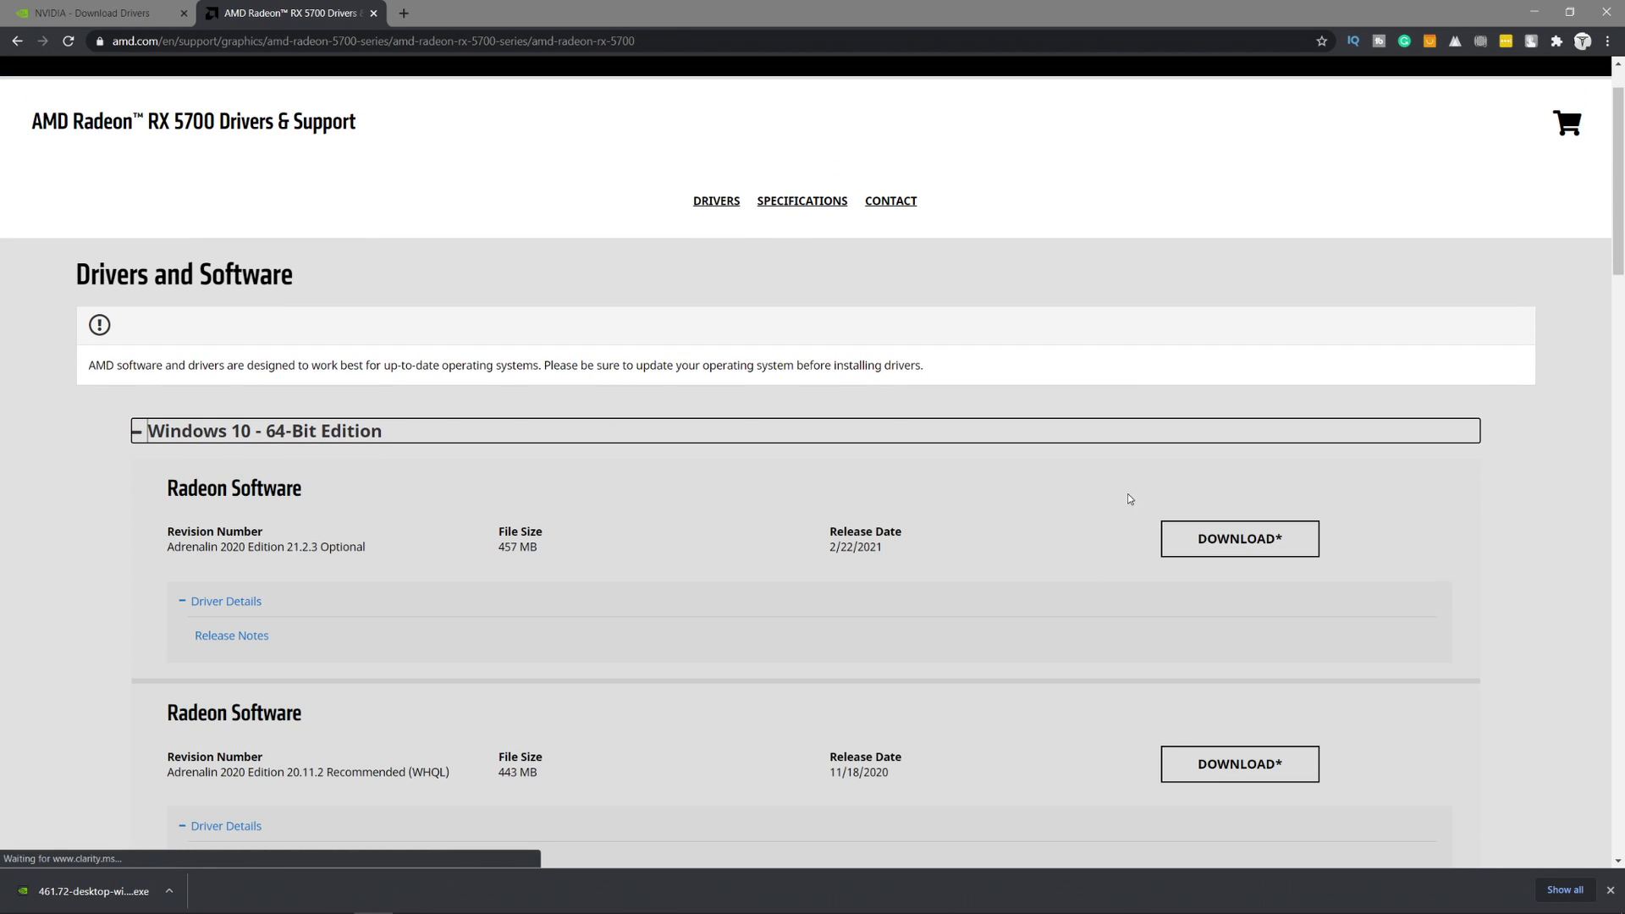
pyautogui.click(1232, 549)
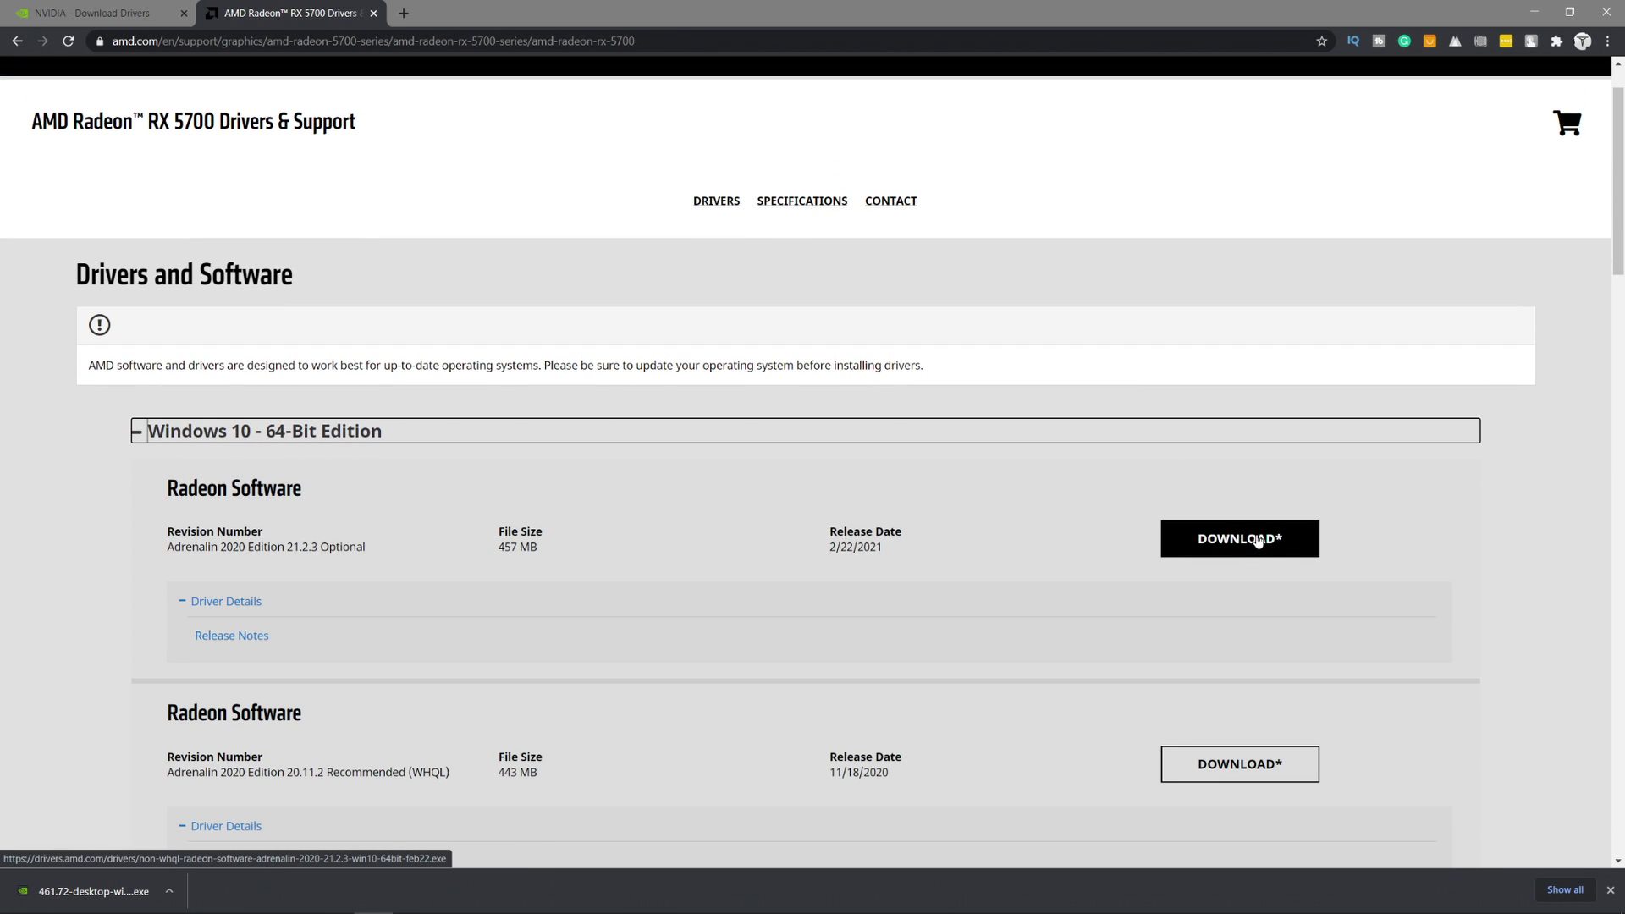
pyautogui.click(1258, 541)
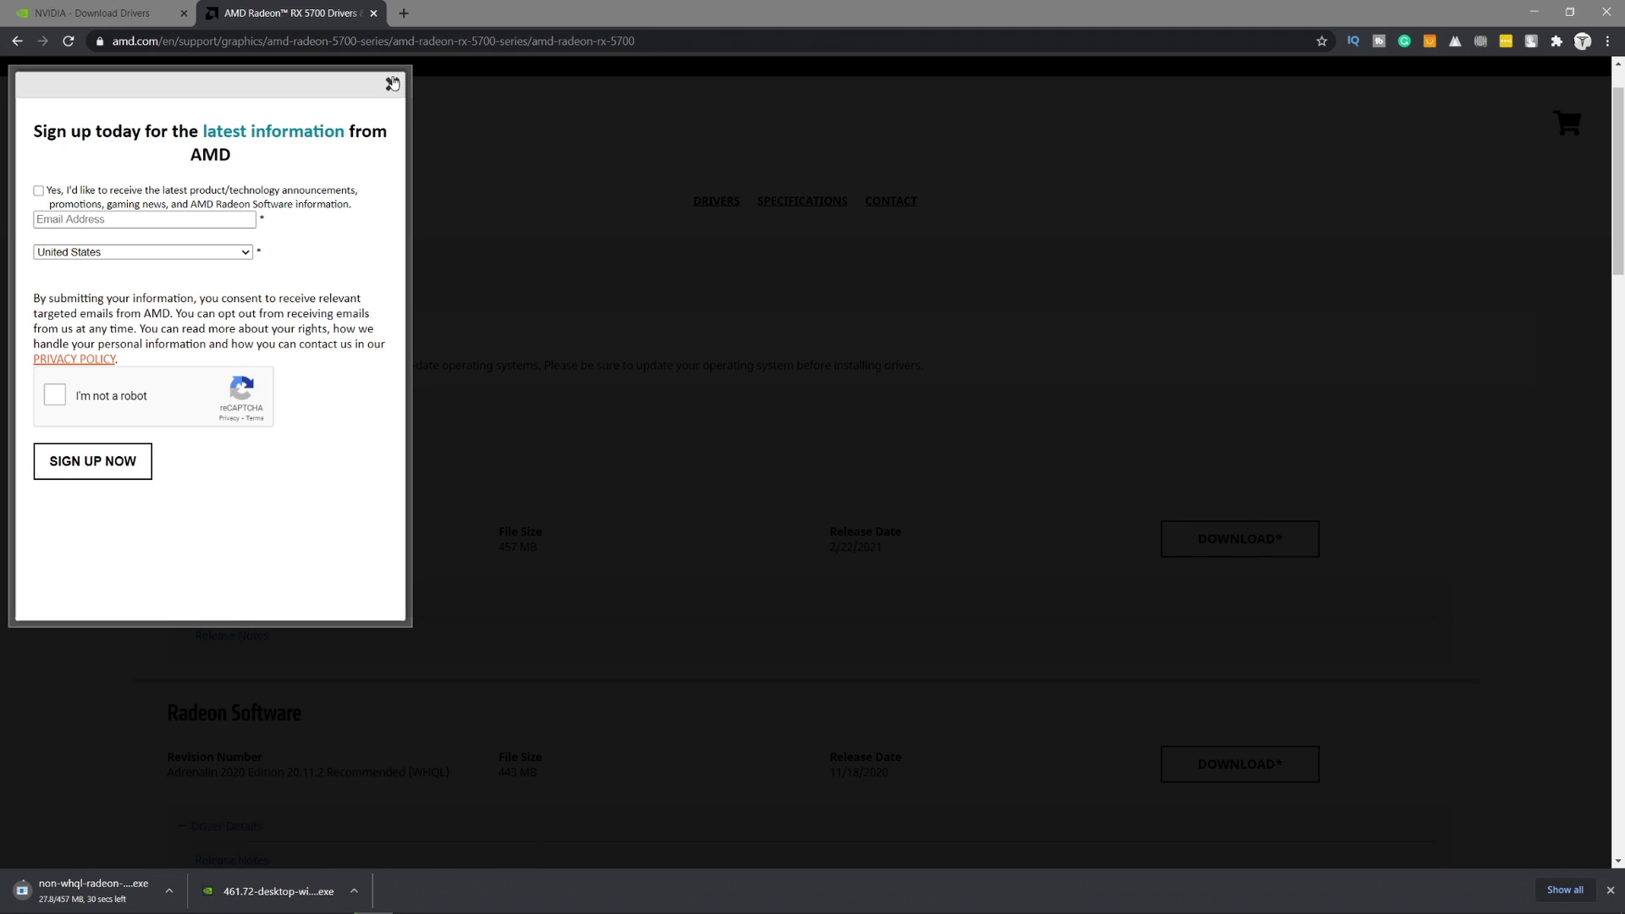
pyautogui.click(391, 83)
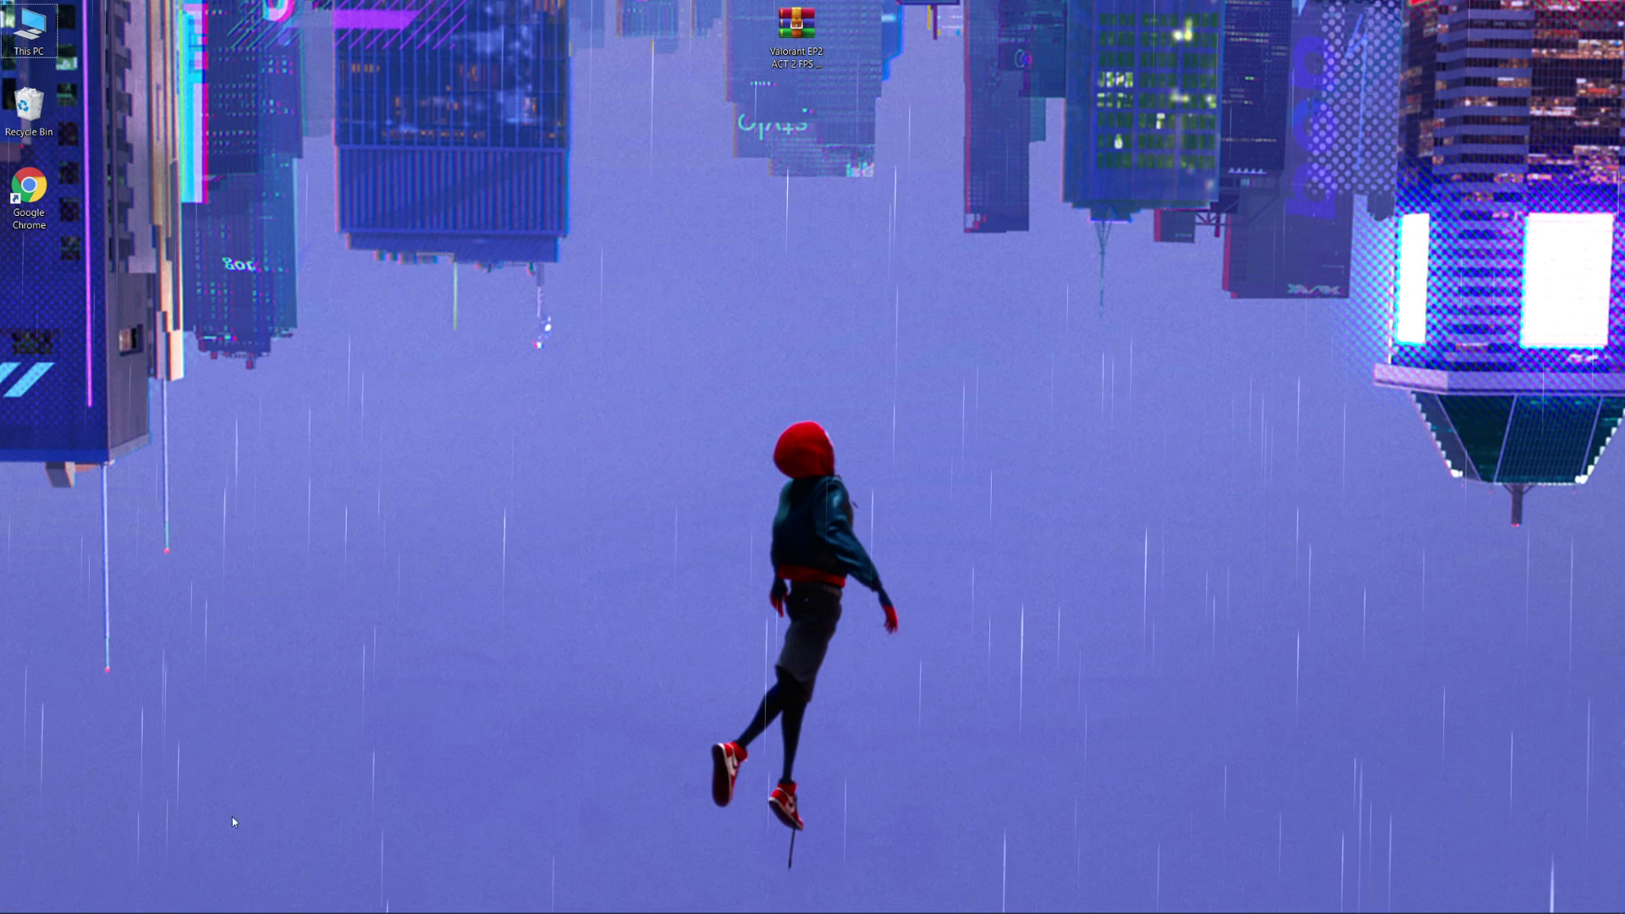
# Search Windows for "graphics settings" and open the Graphics settings page
pyautogui.click(56, 898)
pyautogui.write('gra')
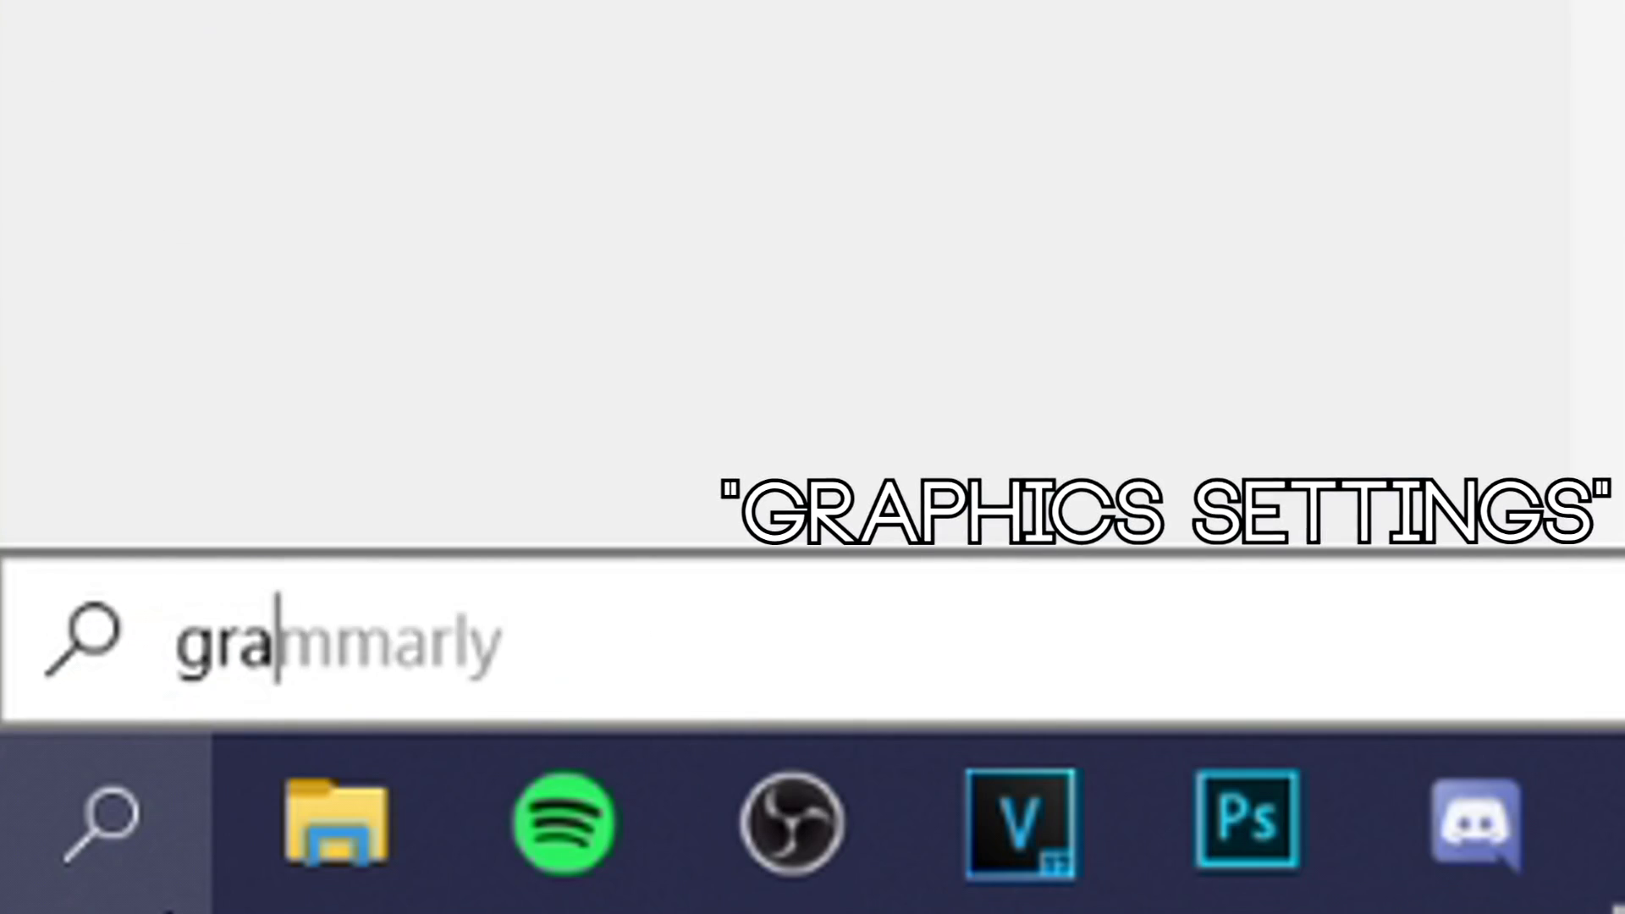
pyautogui.write('phics settings')
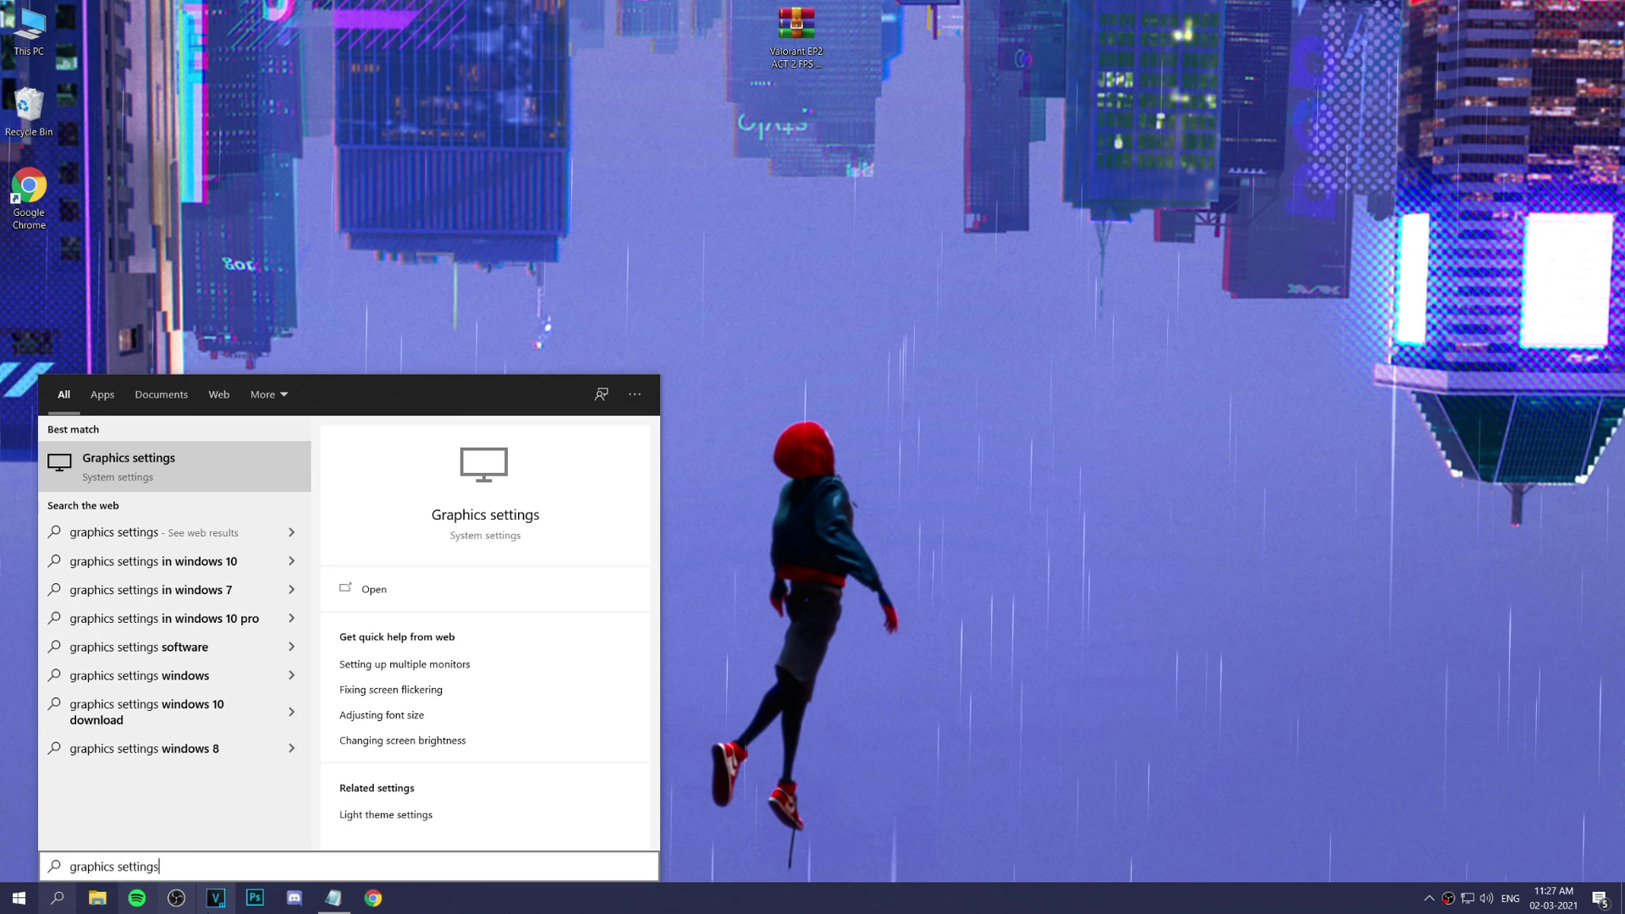
pyautogui.click(139, 484)
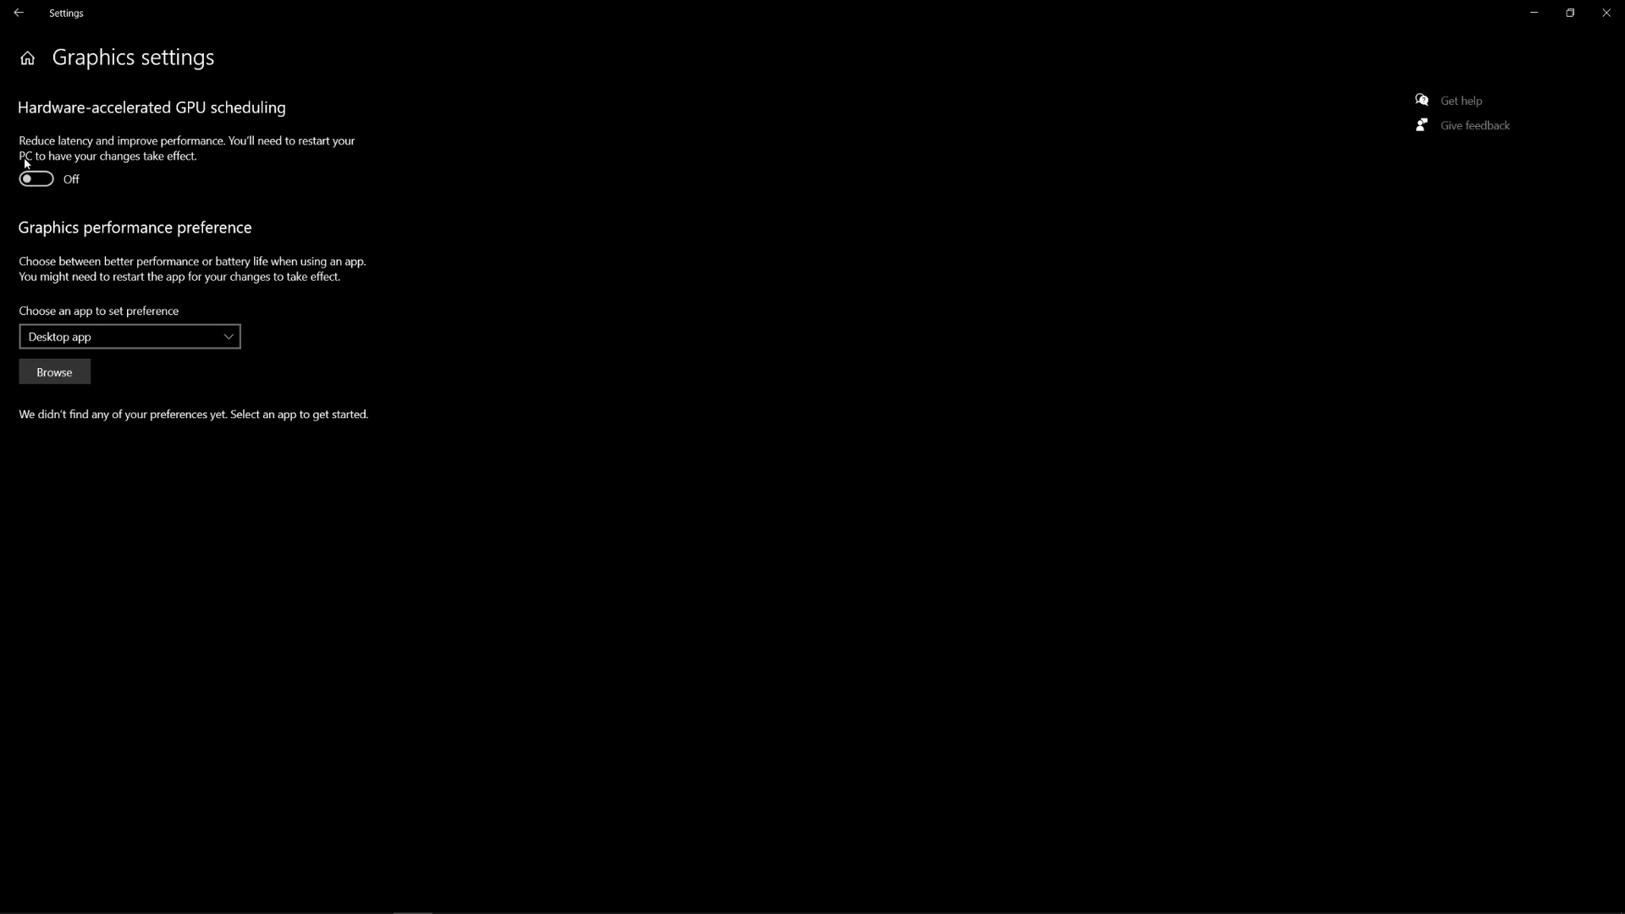
# Turn on Hardware-accelerated GPU scheduling
pyautogui.click(38, 182)
pyautogui.click(56, 176)
pyautogui.click(51, 180)
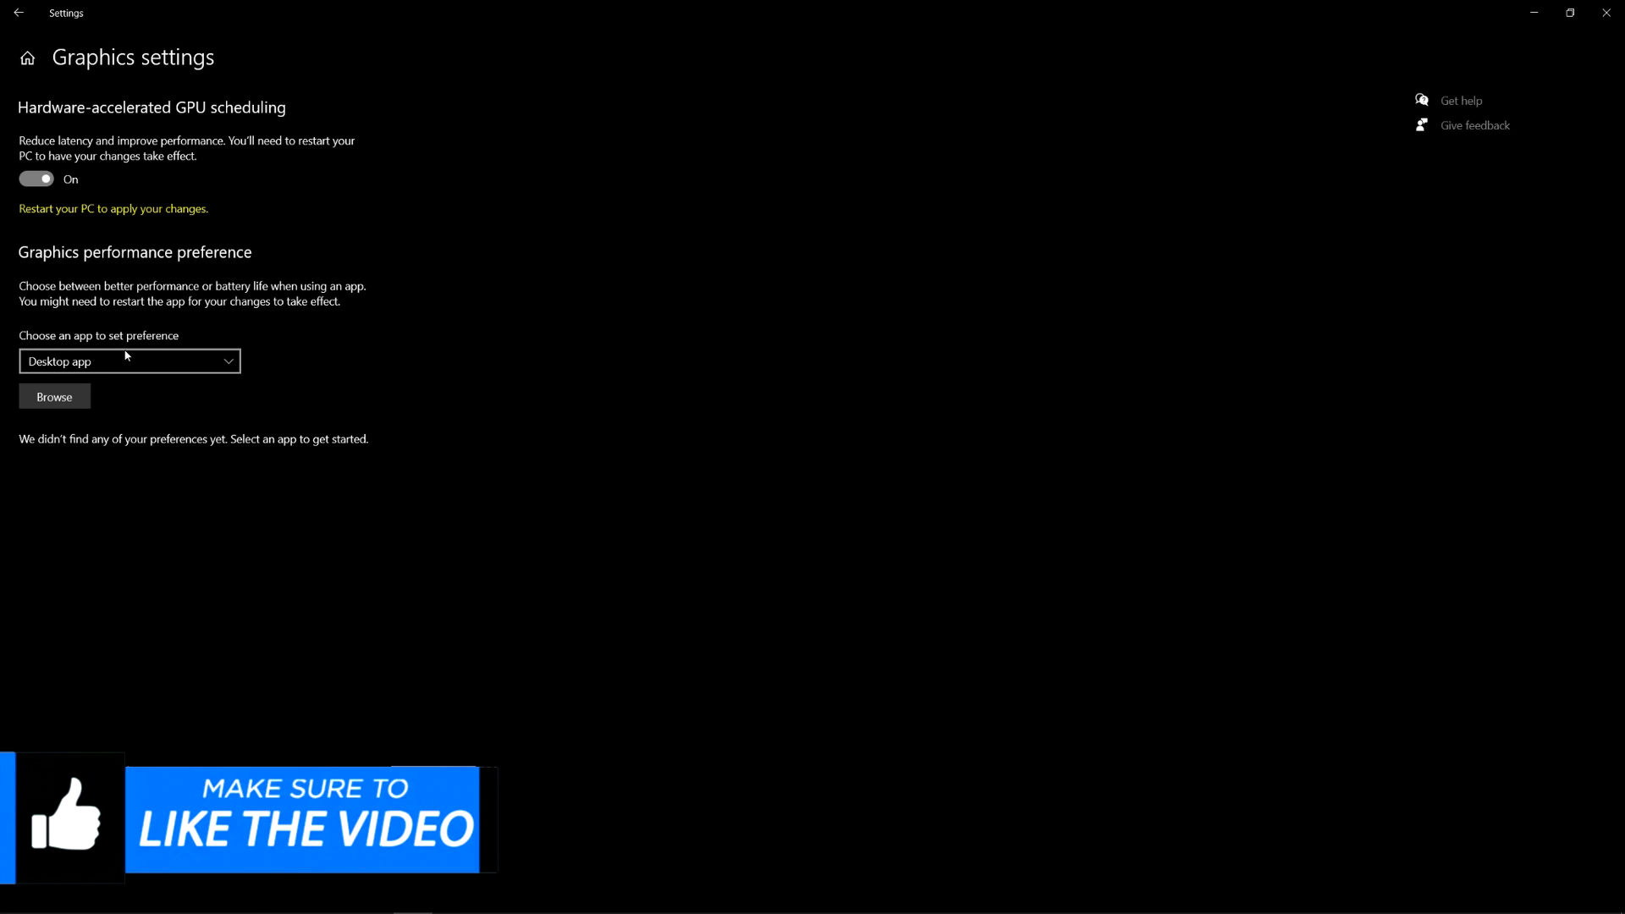
# Add the VALORANT application from C:\Riot Games\VALORANT\live to the graphics performance preference list
pyautogui.click(55, 397)
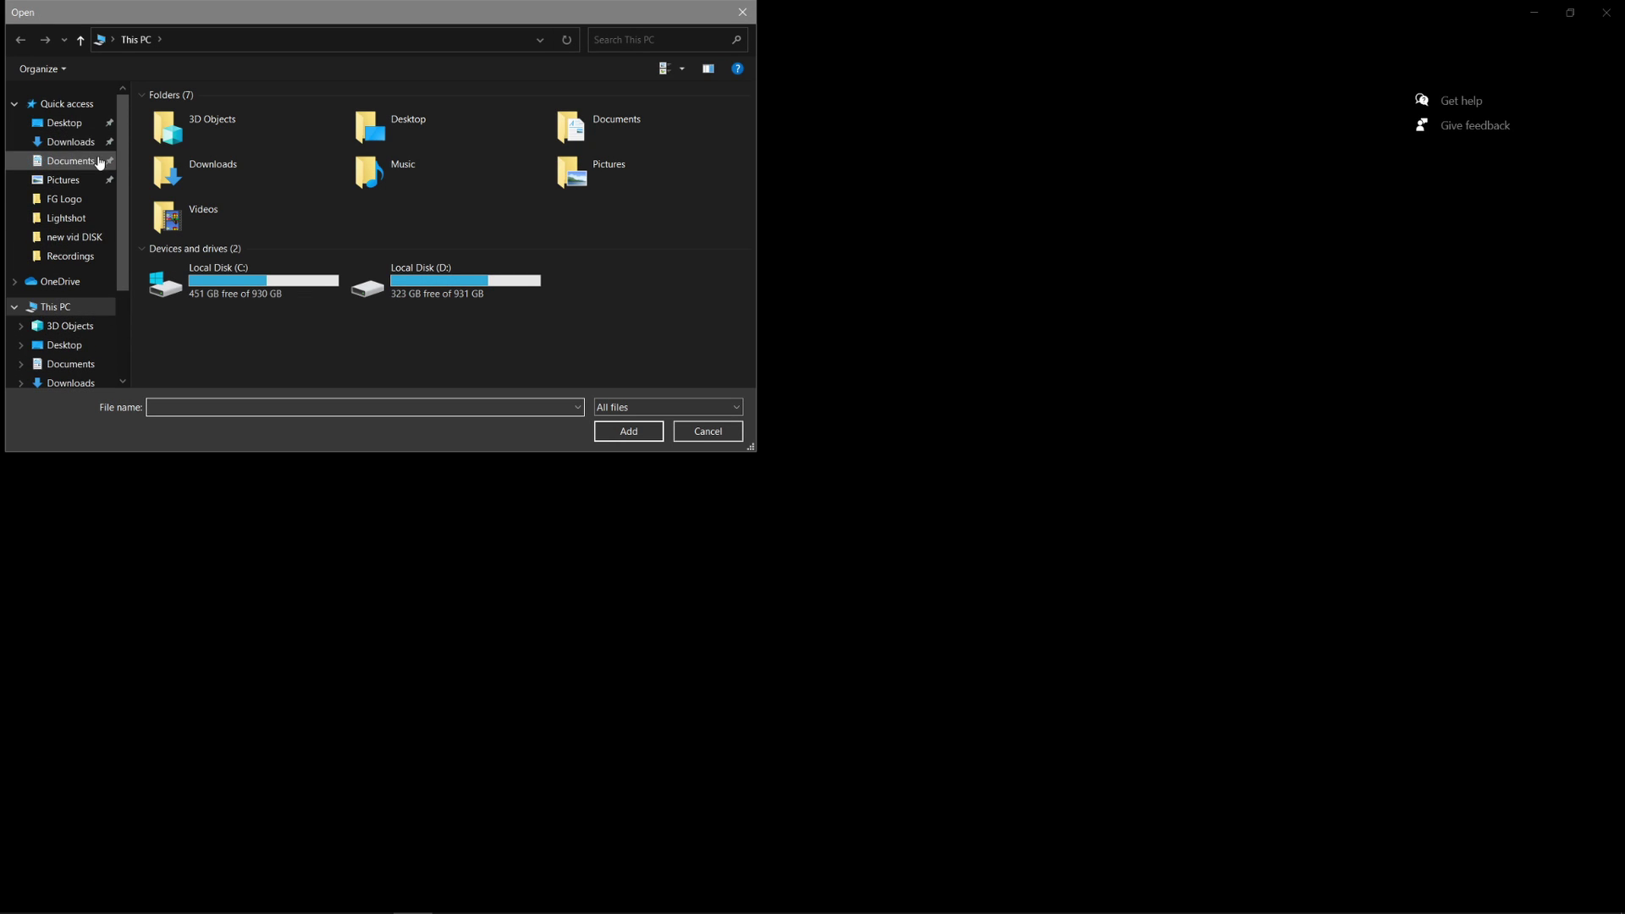
pyautogui.doubleClick(246, 283)
pyautogui.doubleClick(220, 220)
pyautogui.doubleClick(195, 134)
pyautogui.doubleClick(214, 116)
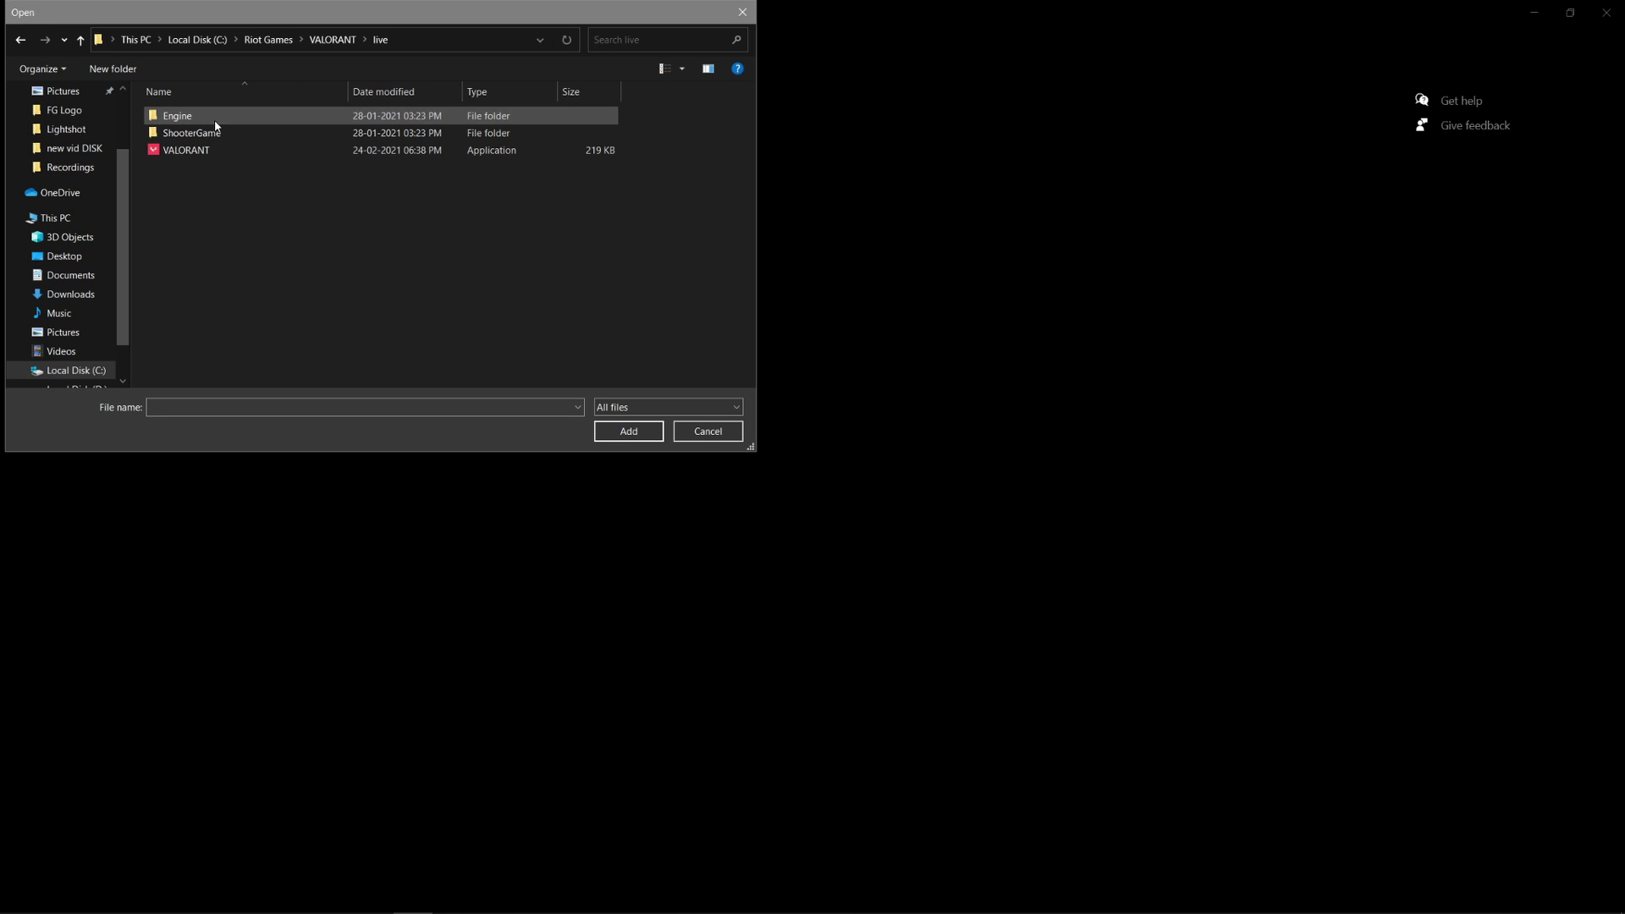
pyautogui.click(210, 153)
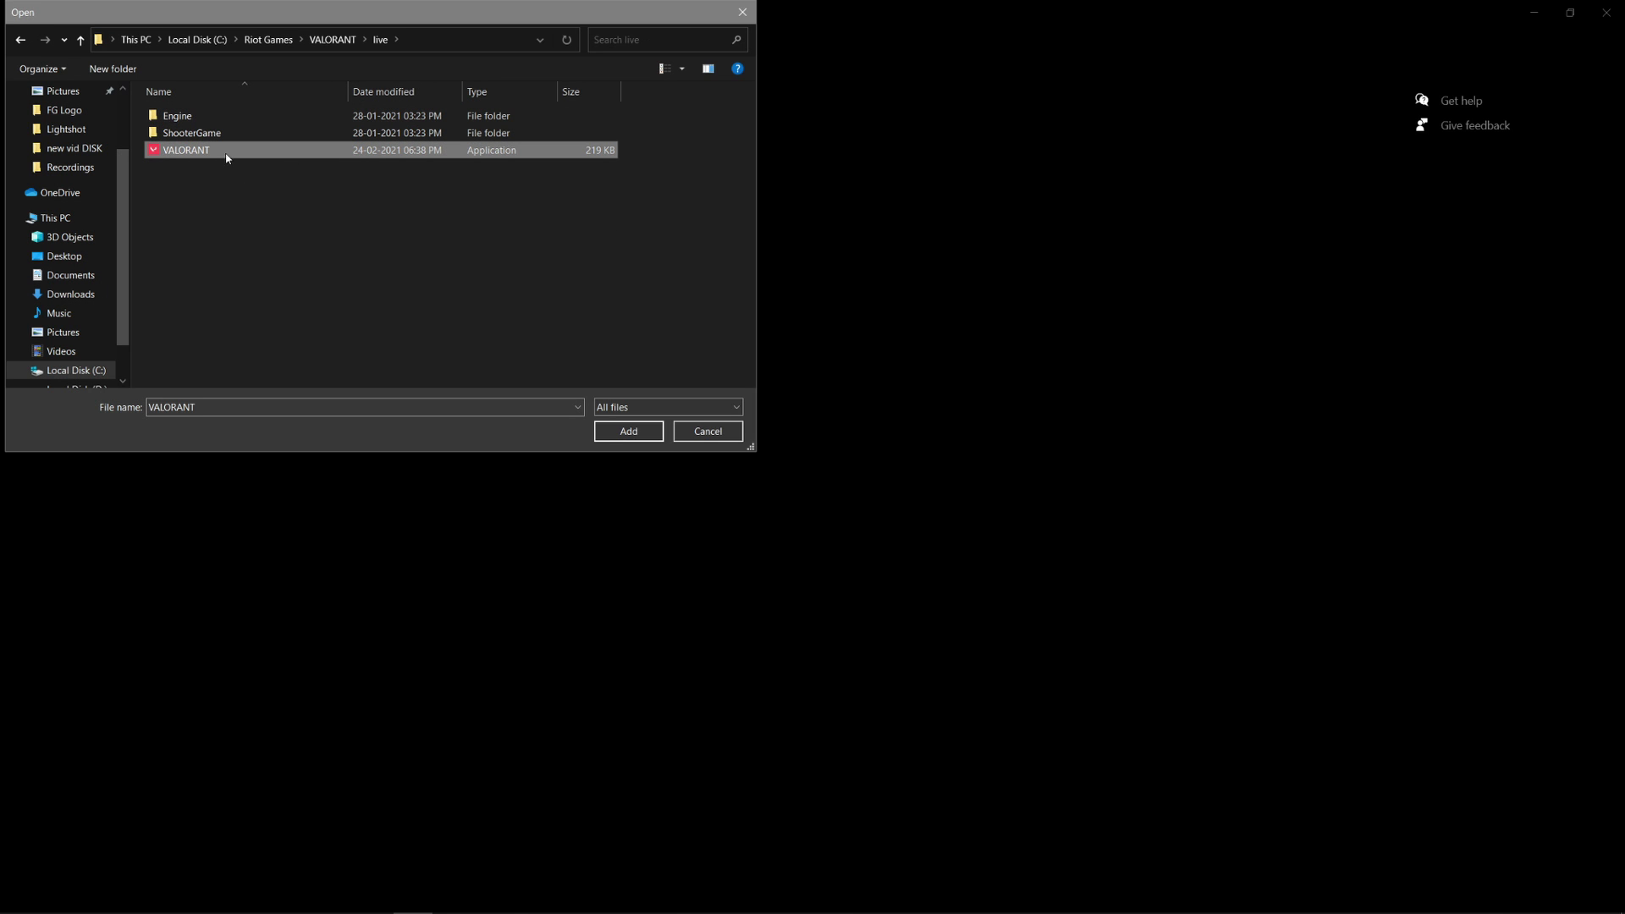
pyautogui.click(629, 432)
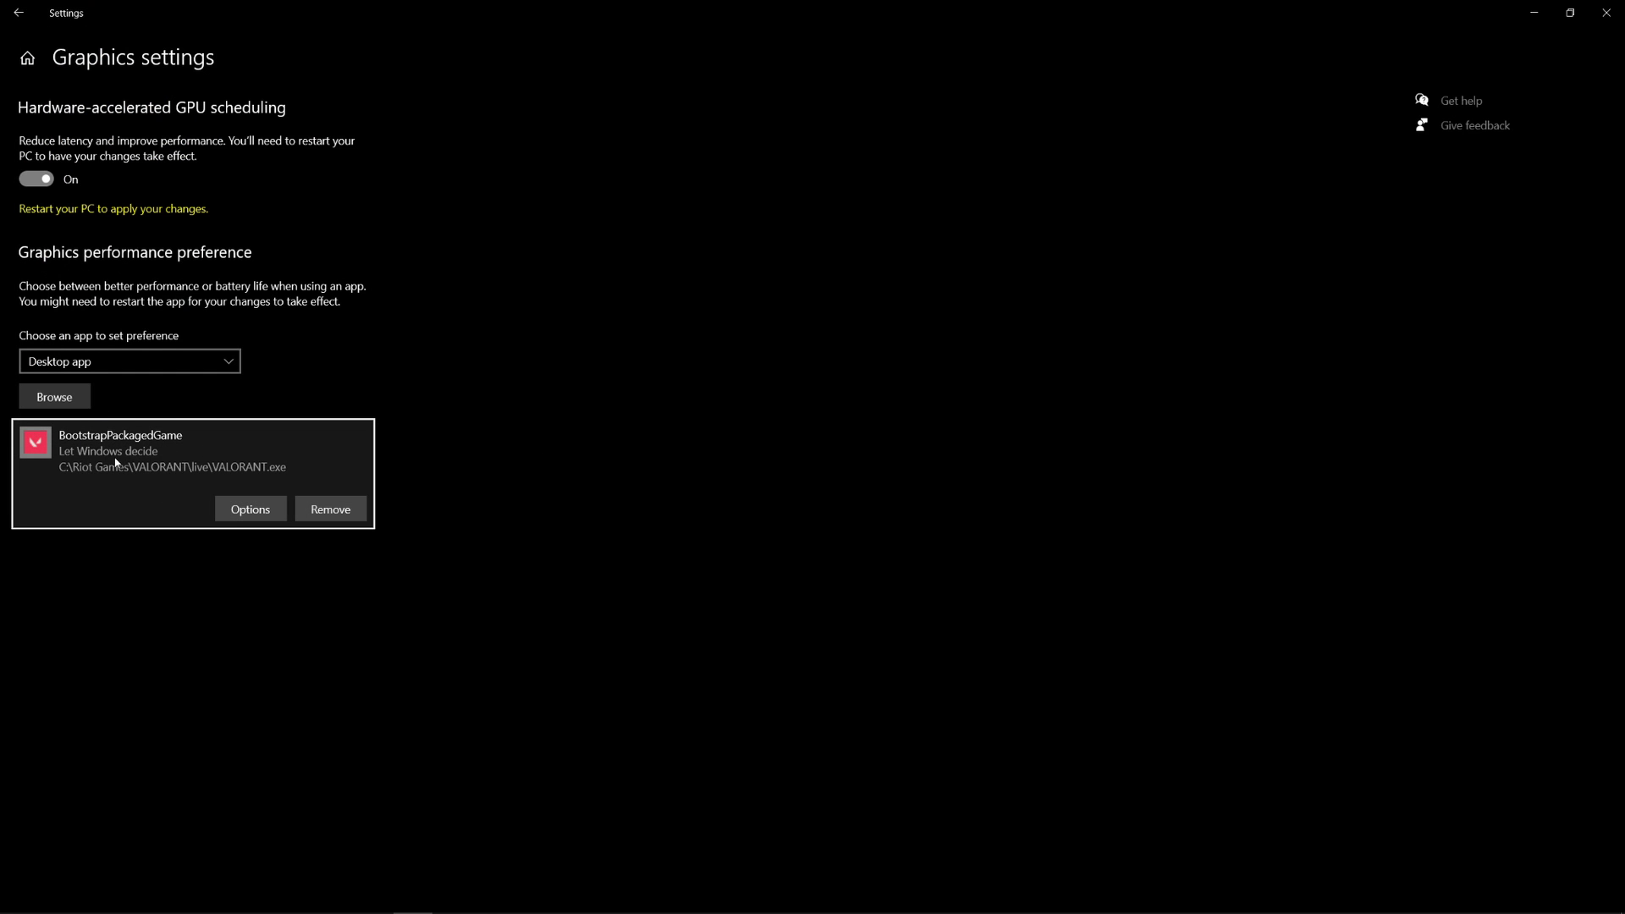
# Set the added VALORANT entry's graphics preference to High performance and save it
pyautogui.click(251, 509)
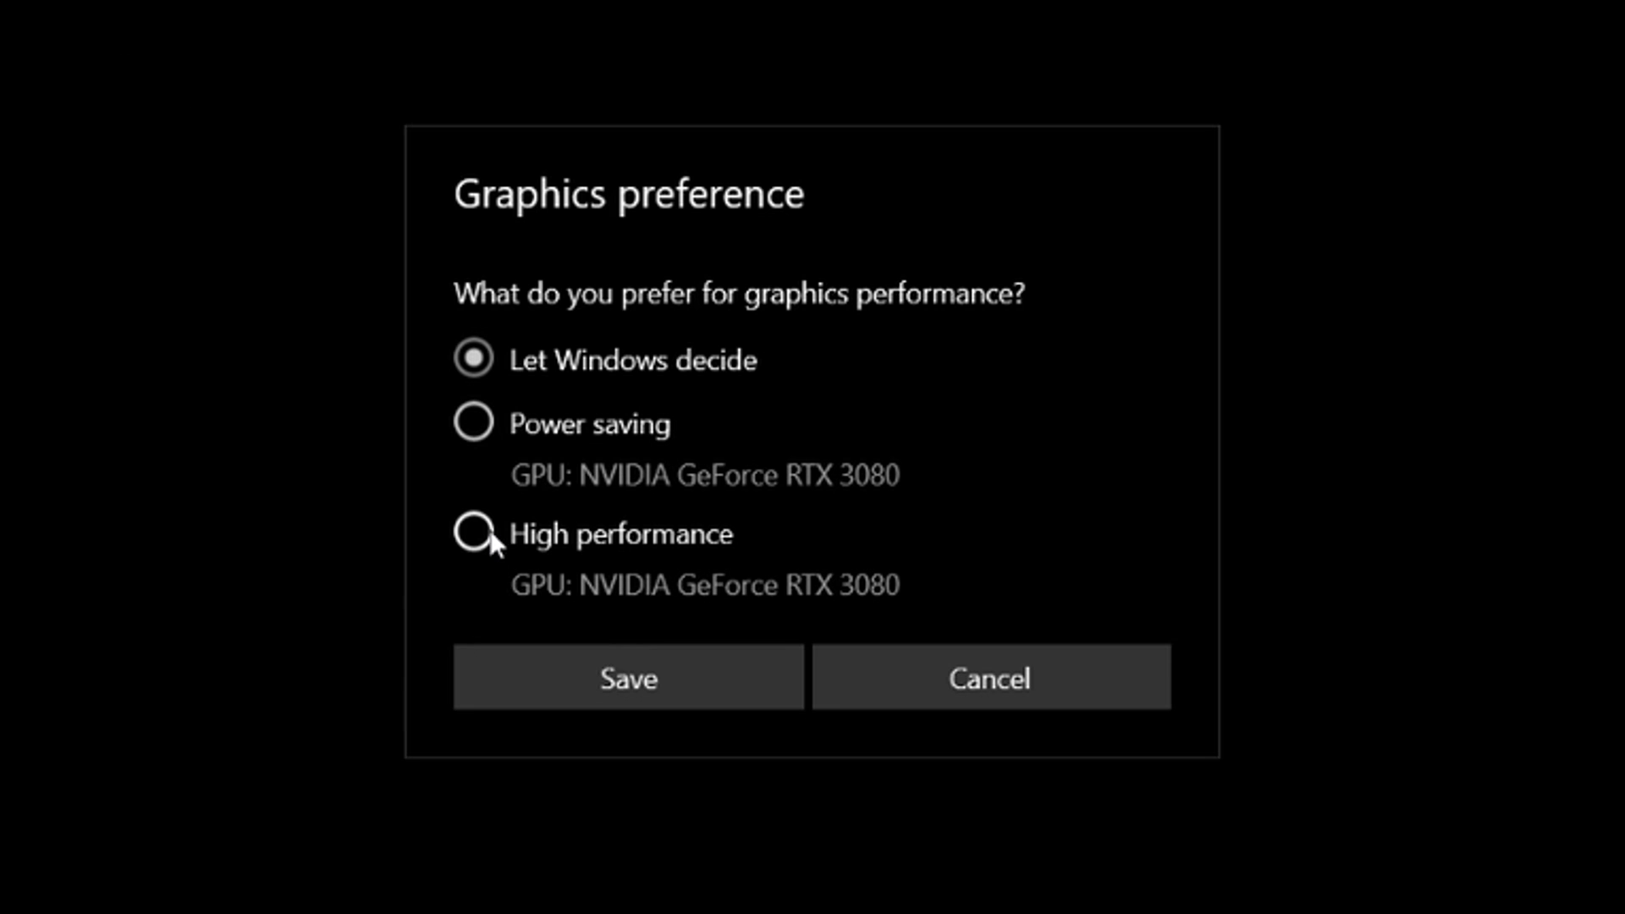
pyautogui.click(476, 533)
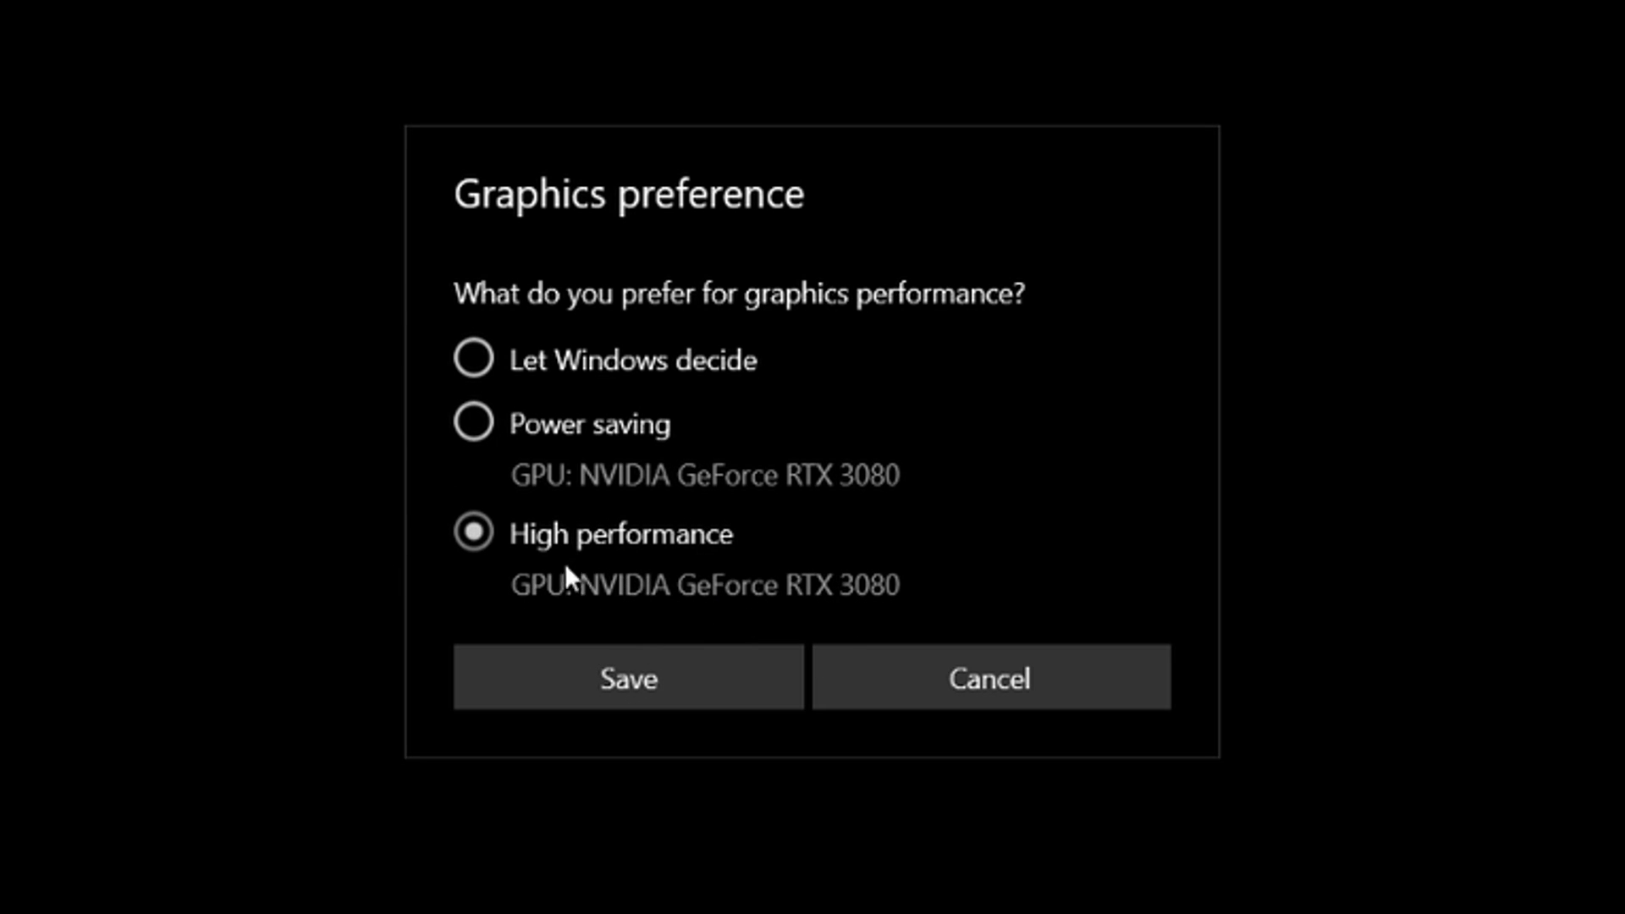
pyautogui.click(642, 672)
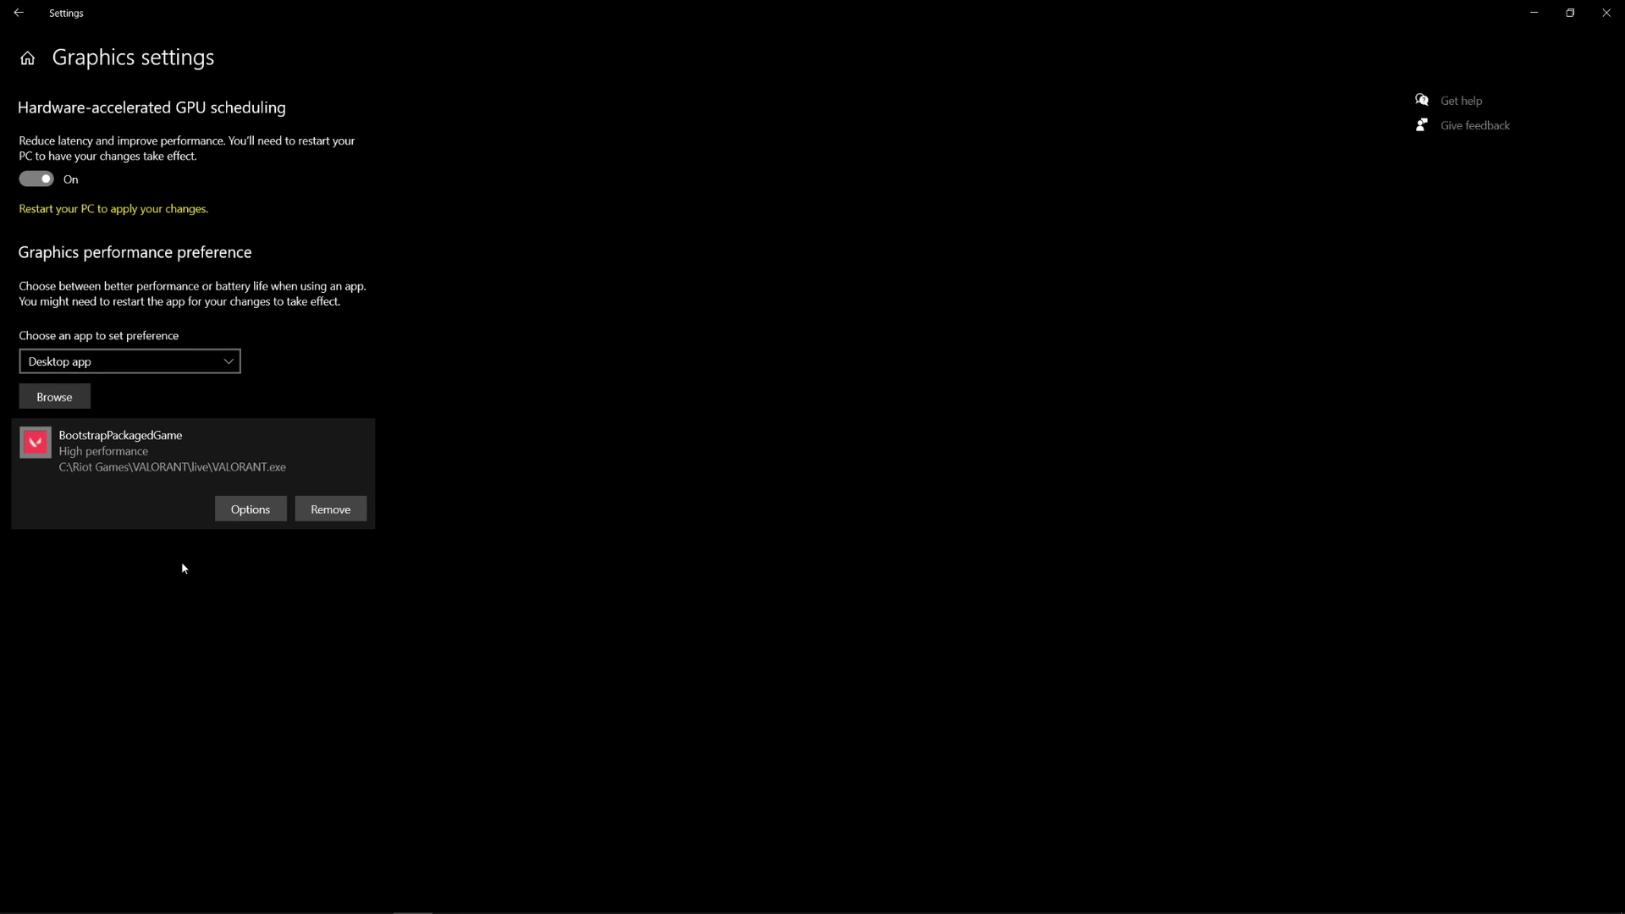
pyautogui.click(149, 523)
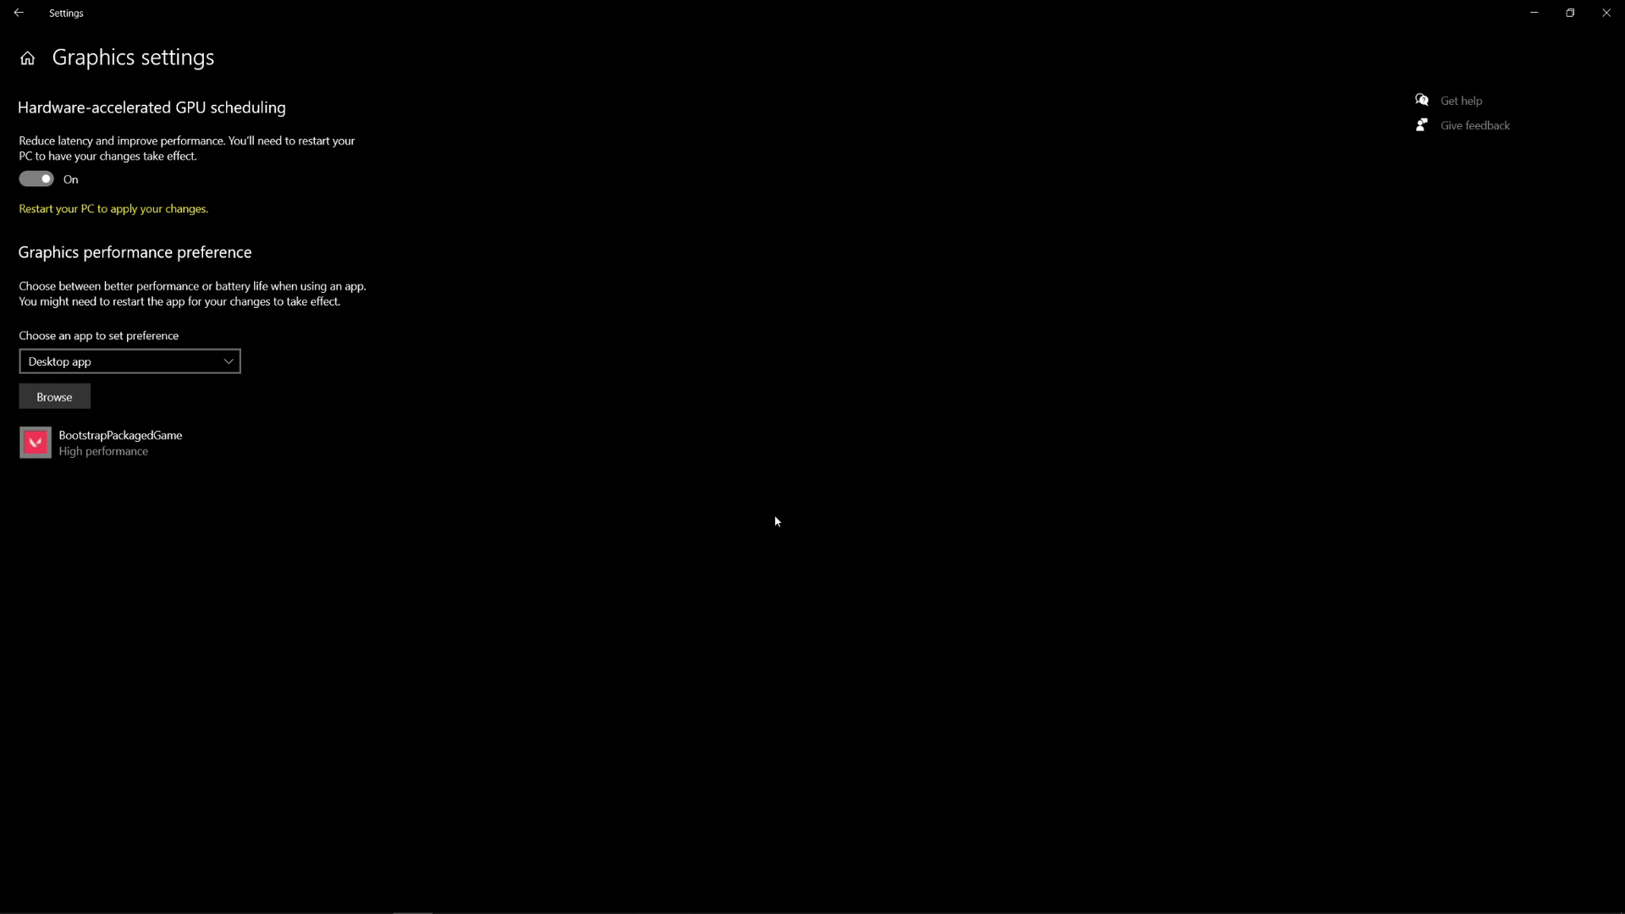
# Add the VALORANT-Win64-Shipping application from the live\ShooterGame\Binaries\Win64 folder to the graphics performance preference list
pyautogui.click(56, 400)
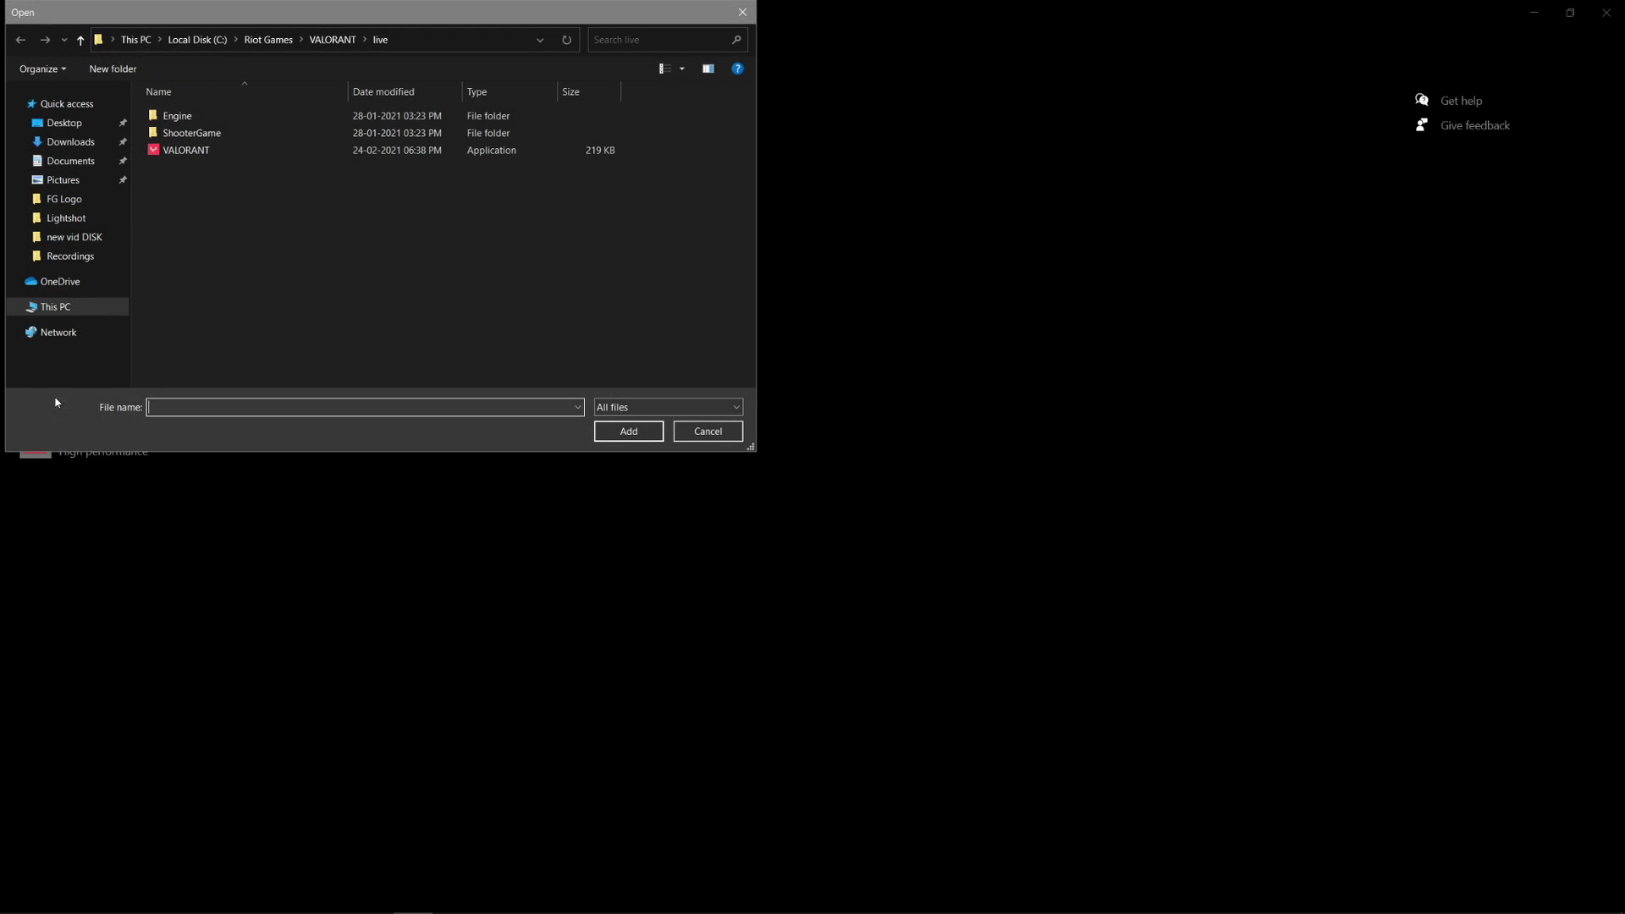
pyautogui.doubleClick(206, 134)
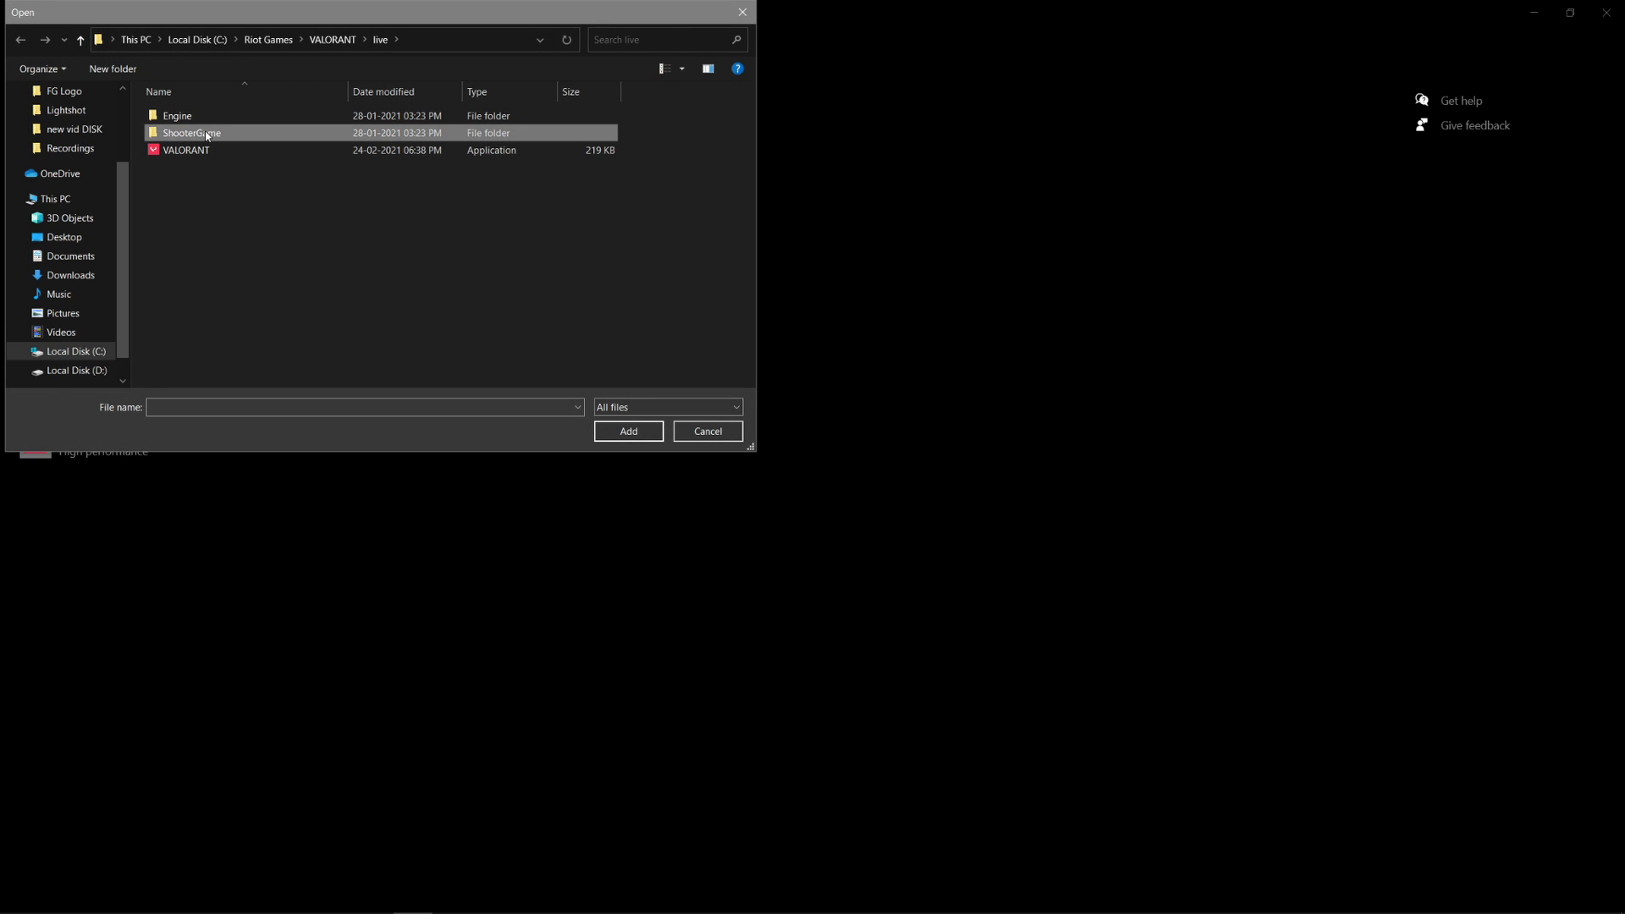
pyautogui.doubleClick(211, 122)
pyautogui.doubleClick(212, 122)
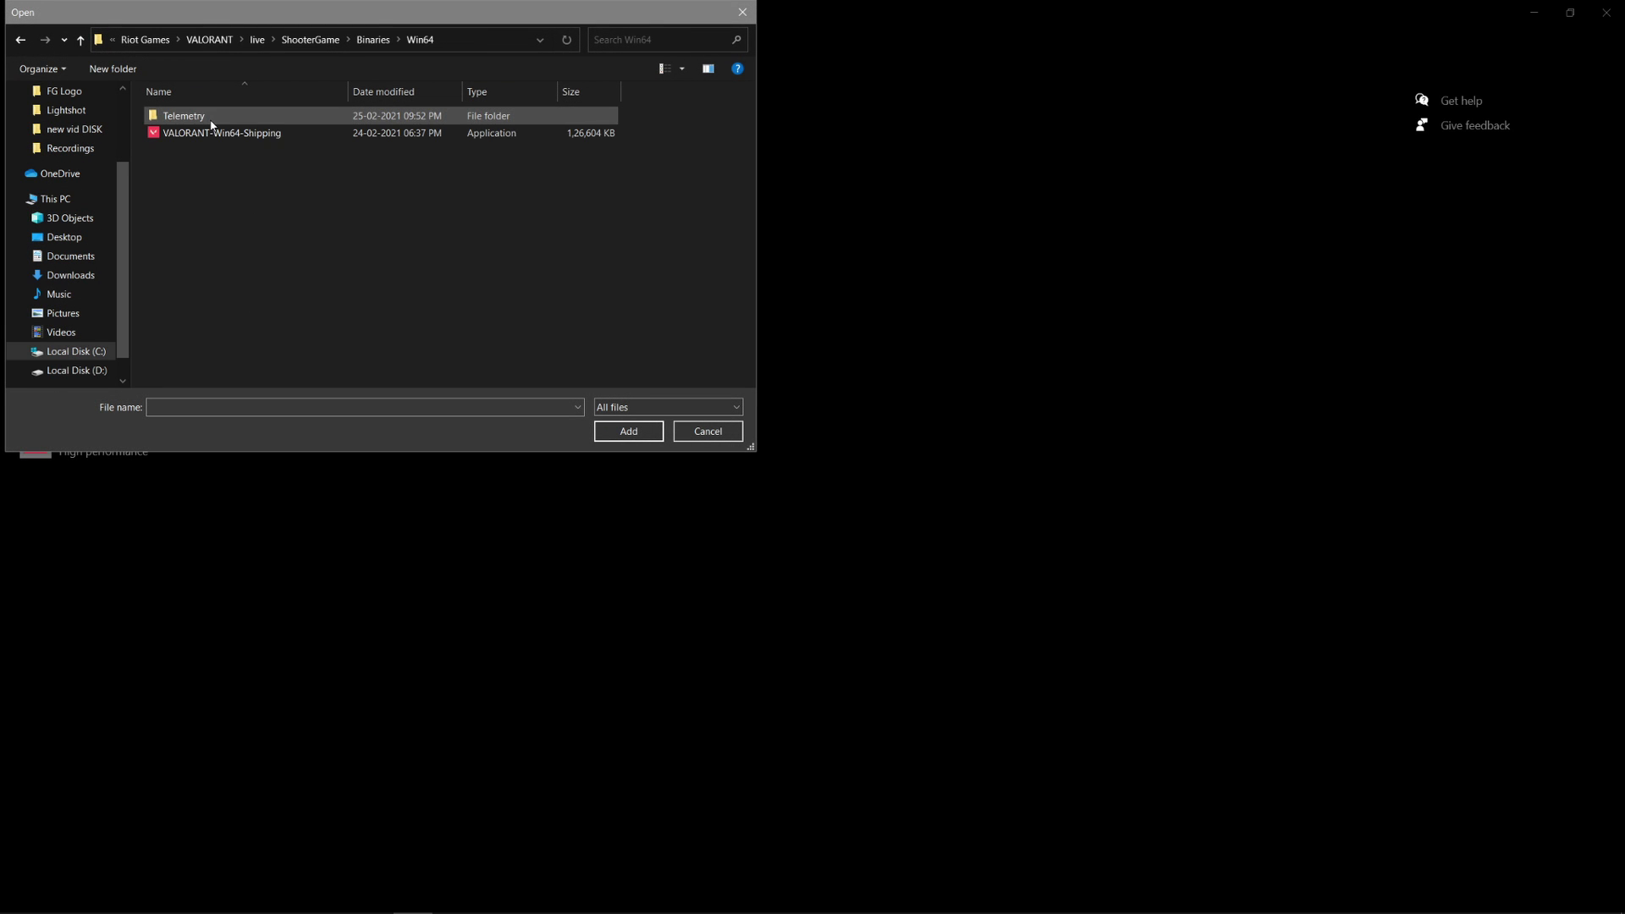
pyautogui.click(223, 140)
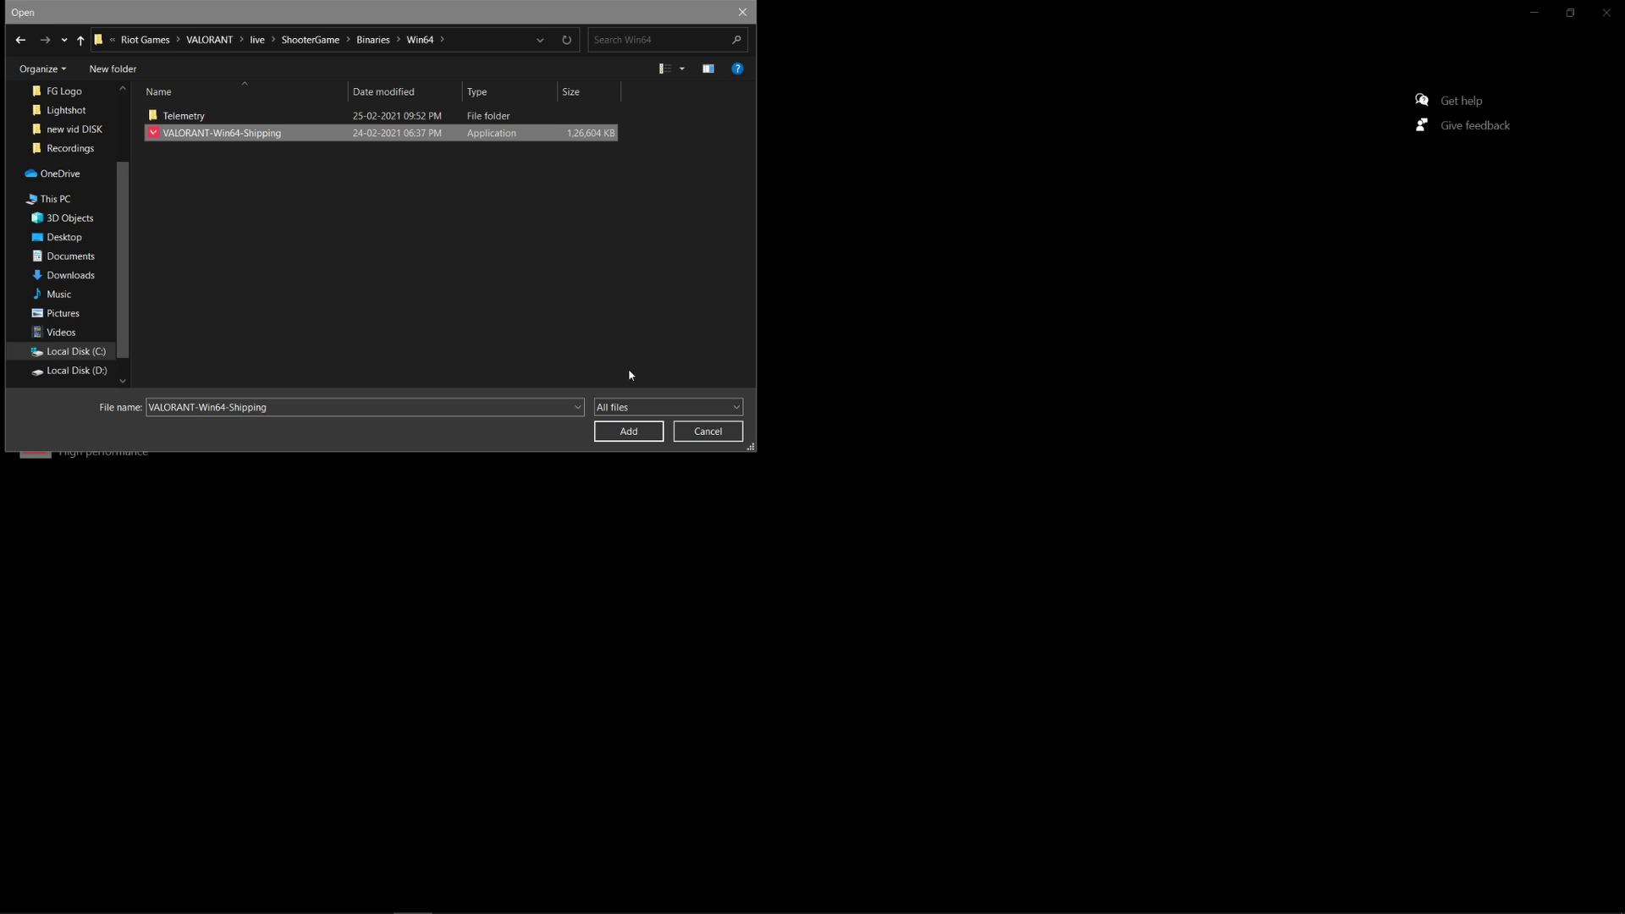
pyautogui.click(628, 432)
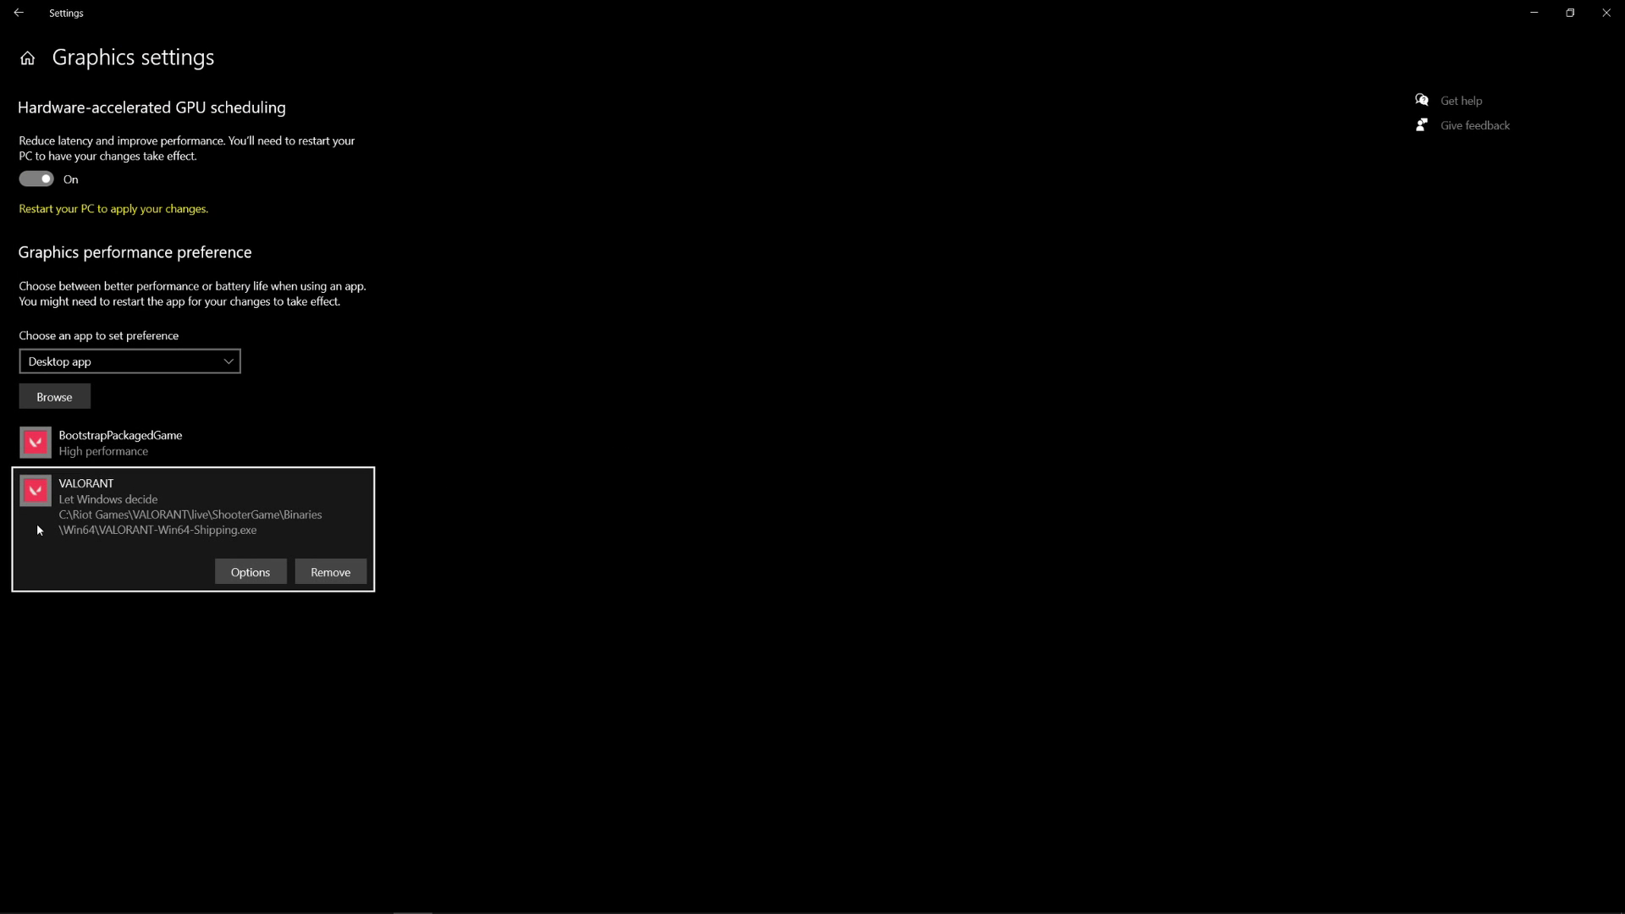
# Set the VALORANT-Win64-Shipping entry's graphics preference to High performance, save it and close Settings
pyautogui.click(254, 568)
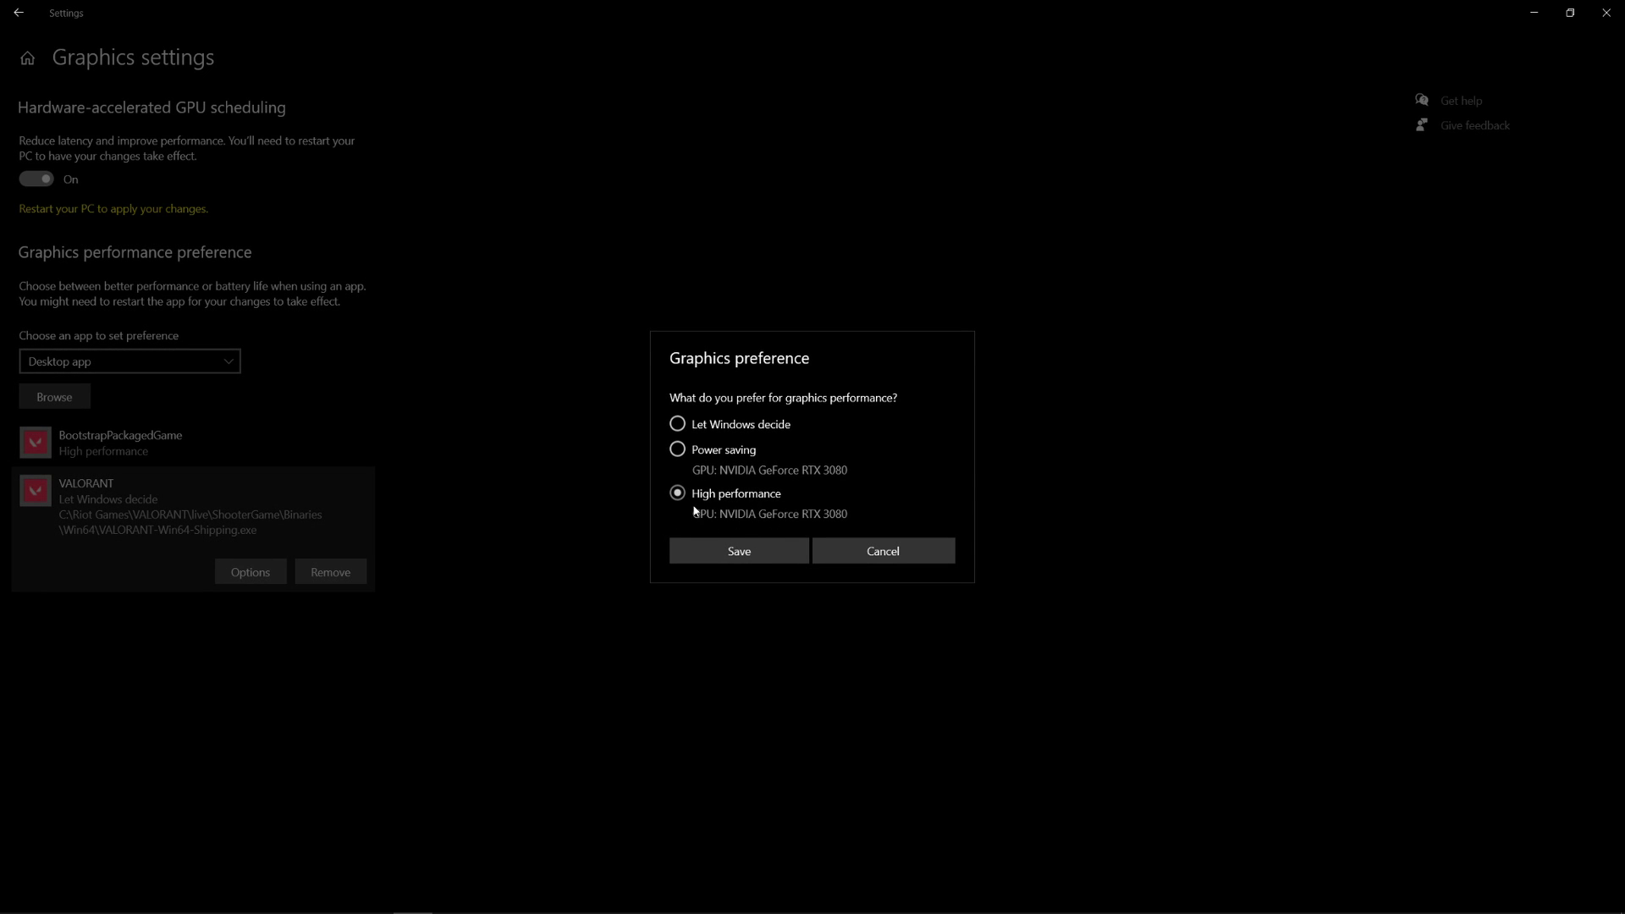
pyautogui.click(729, 551)
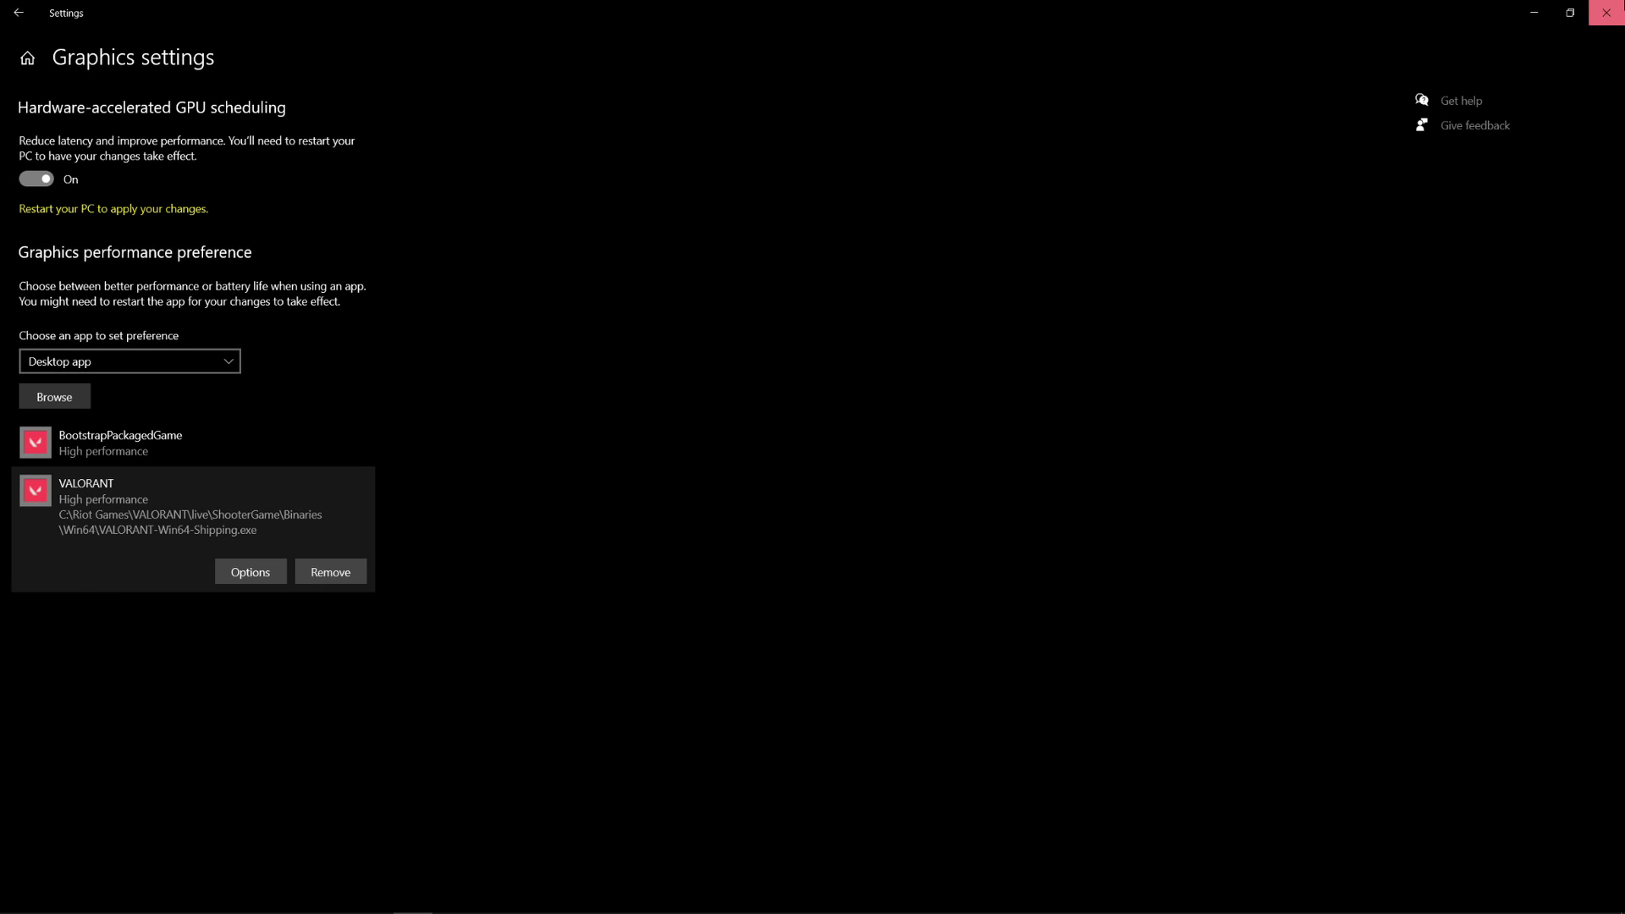
pyautogui.click(1605, 13)
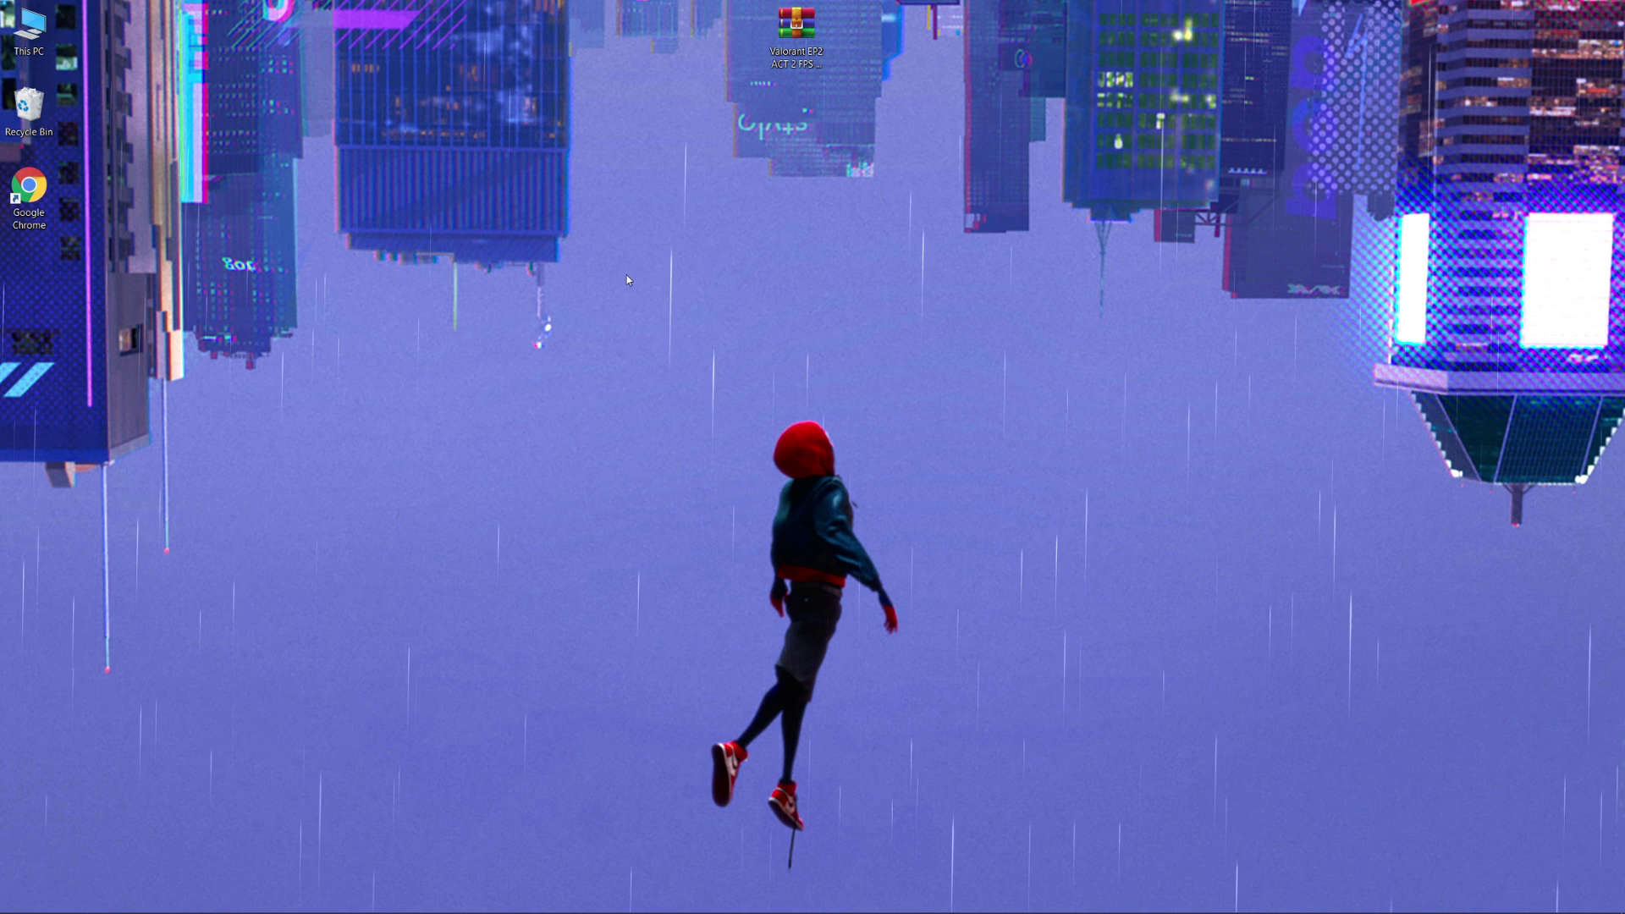
# Open the folder C:\Riot Games\VALORANT\live in File Explorer
pyautogui.doubleClick(21, 40)
pyautogui.doubleClick(203, 178)
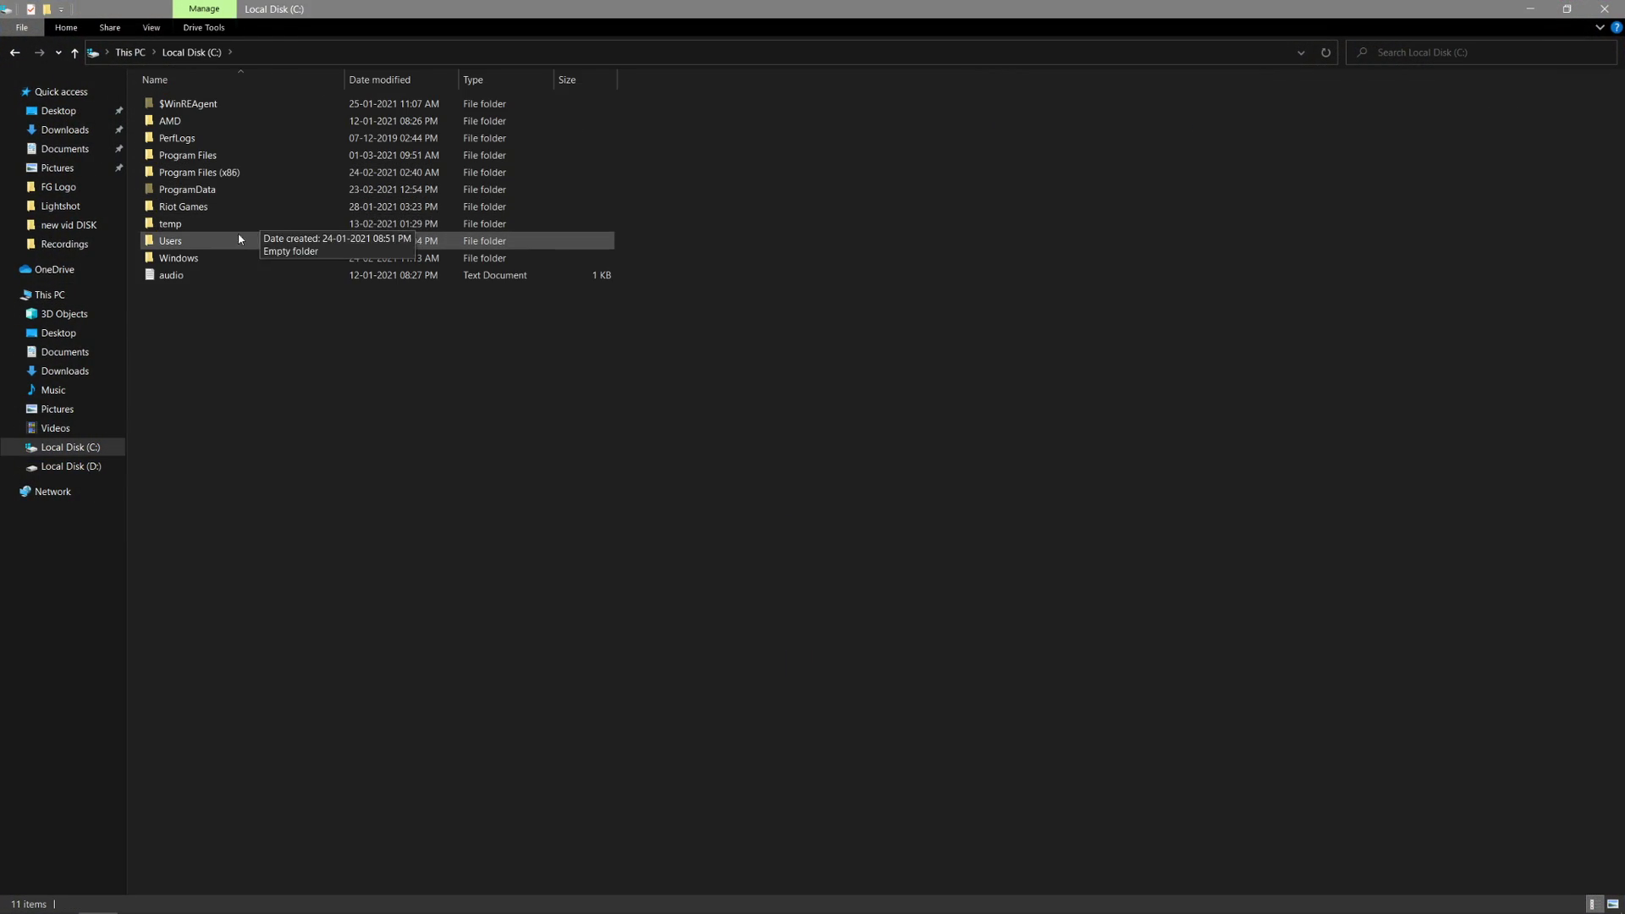
pyautogui.click(225, 208)
pyautogui.doubleClick(246, 208)
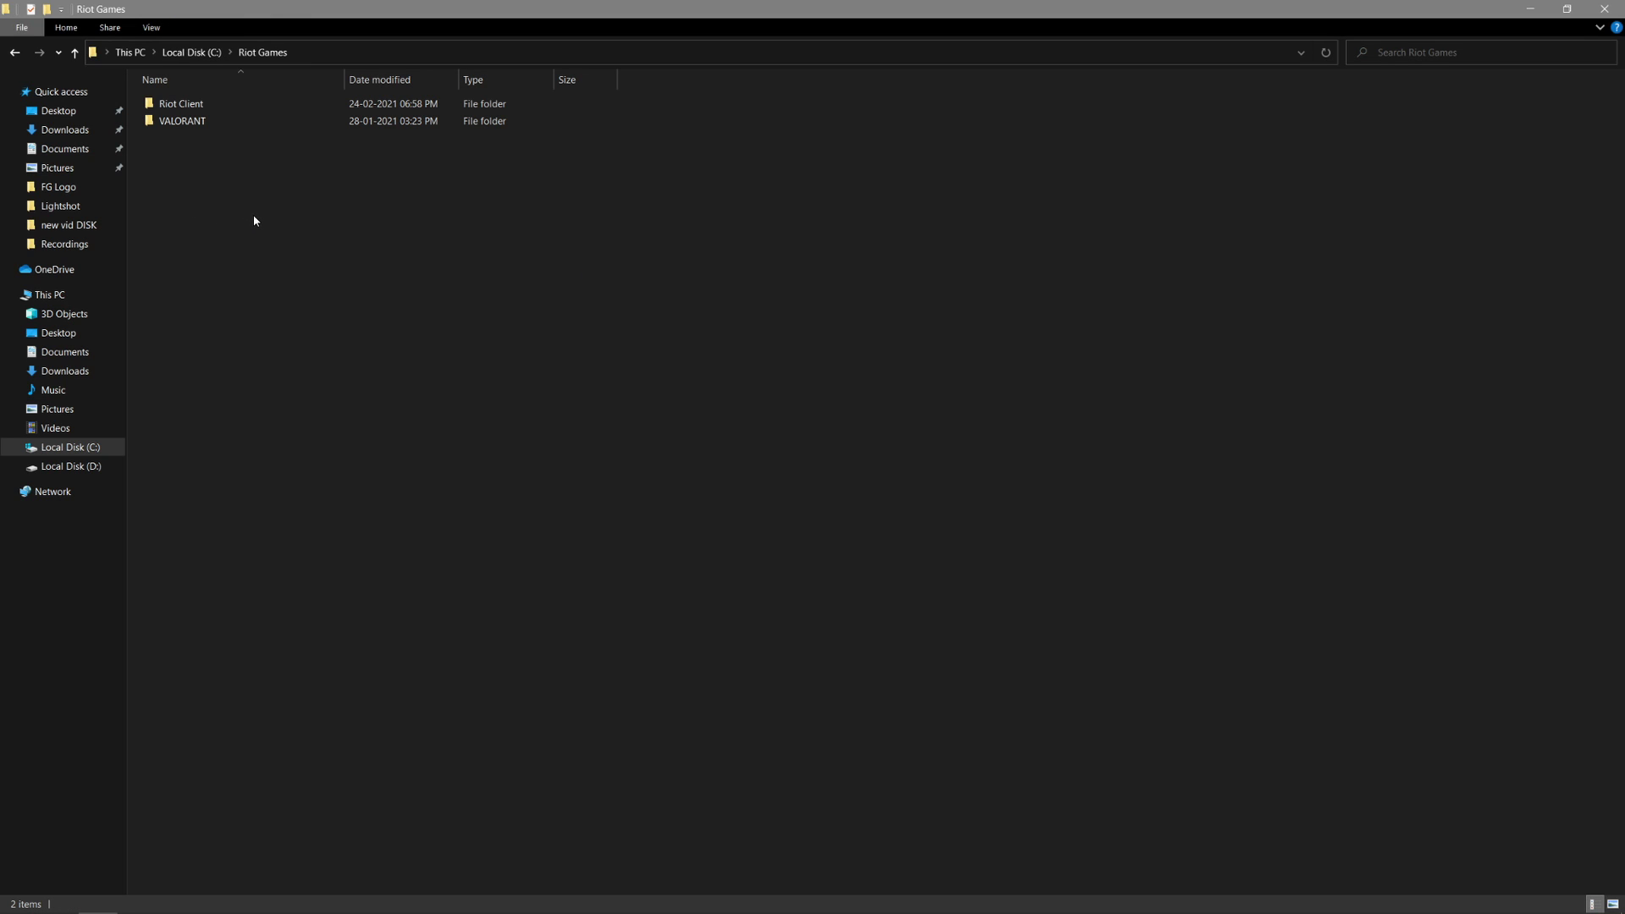
pyautogui.click(224, 124)
pyautogui.doubleClick(220, 126)
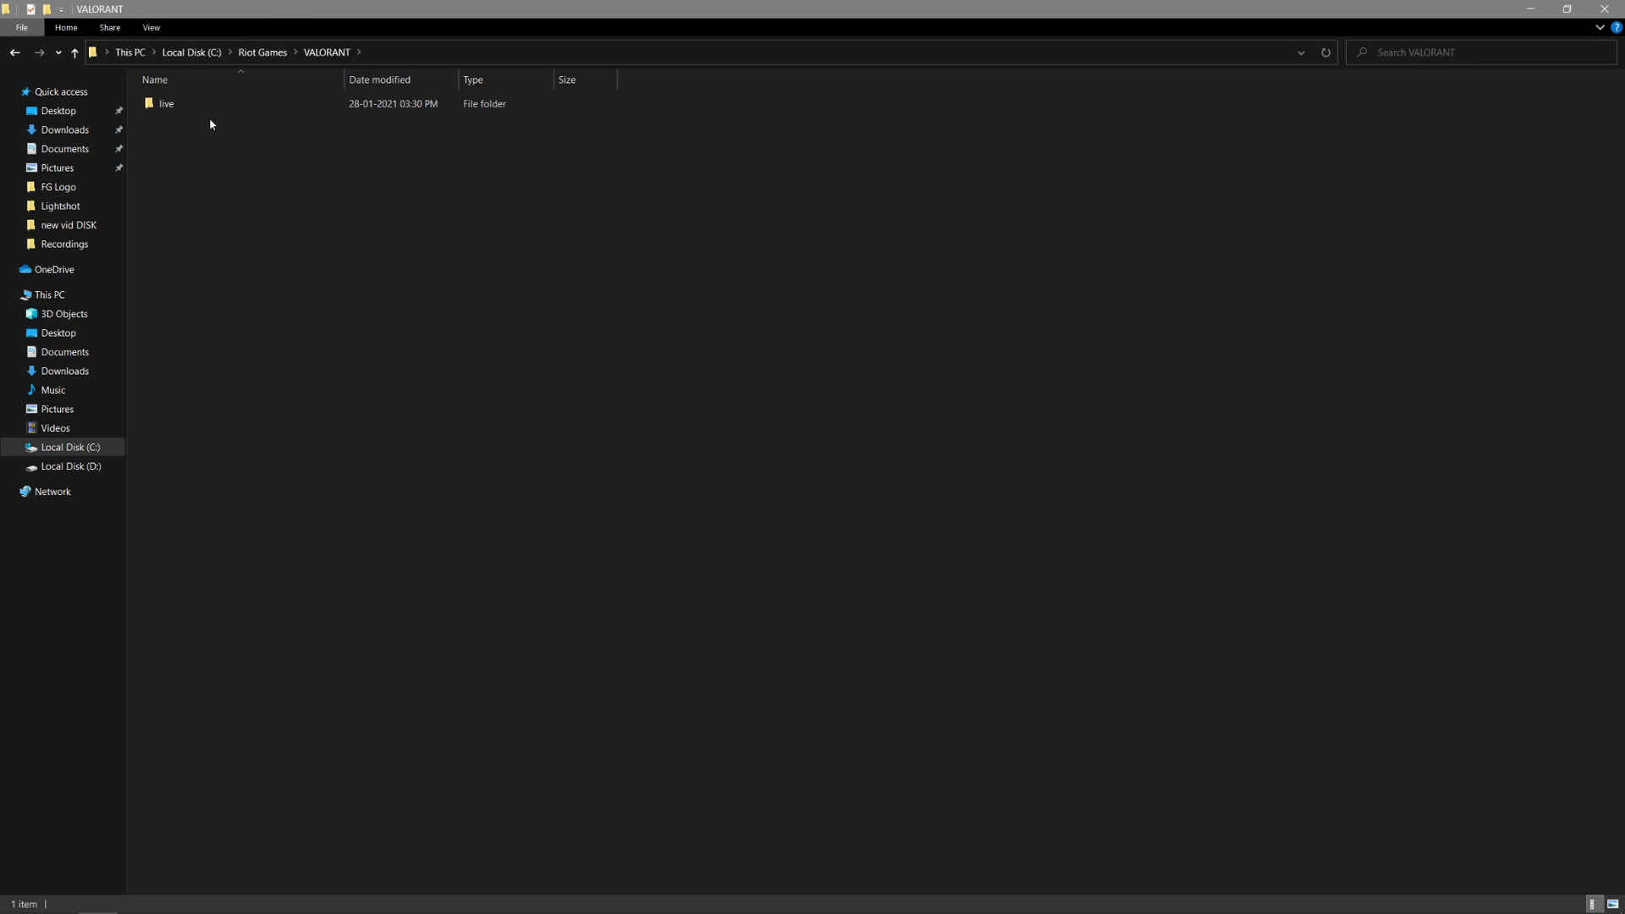
pyautogui.click(203, 109)
pyautogui.doubleClick(201, 109)
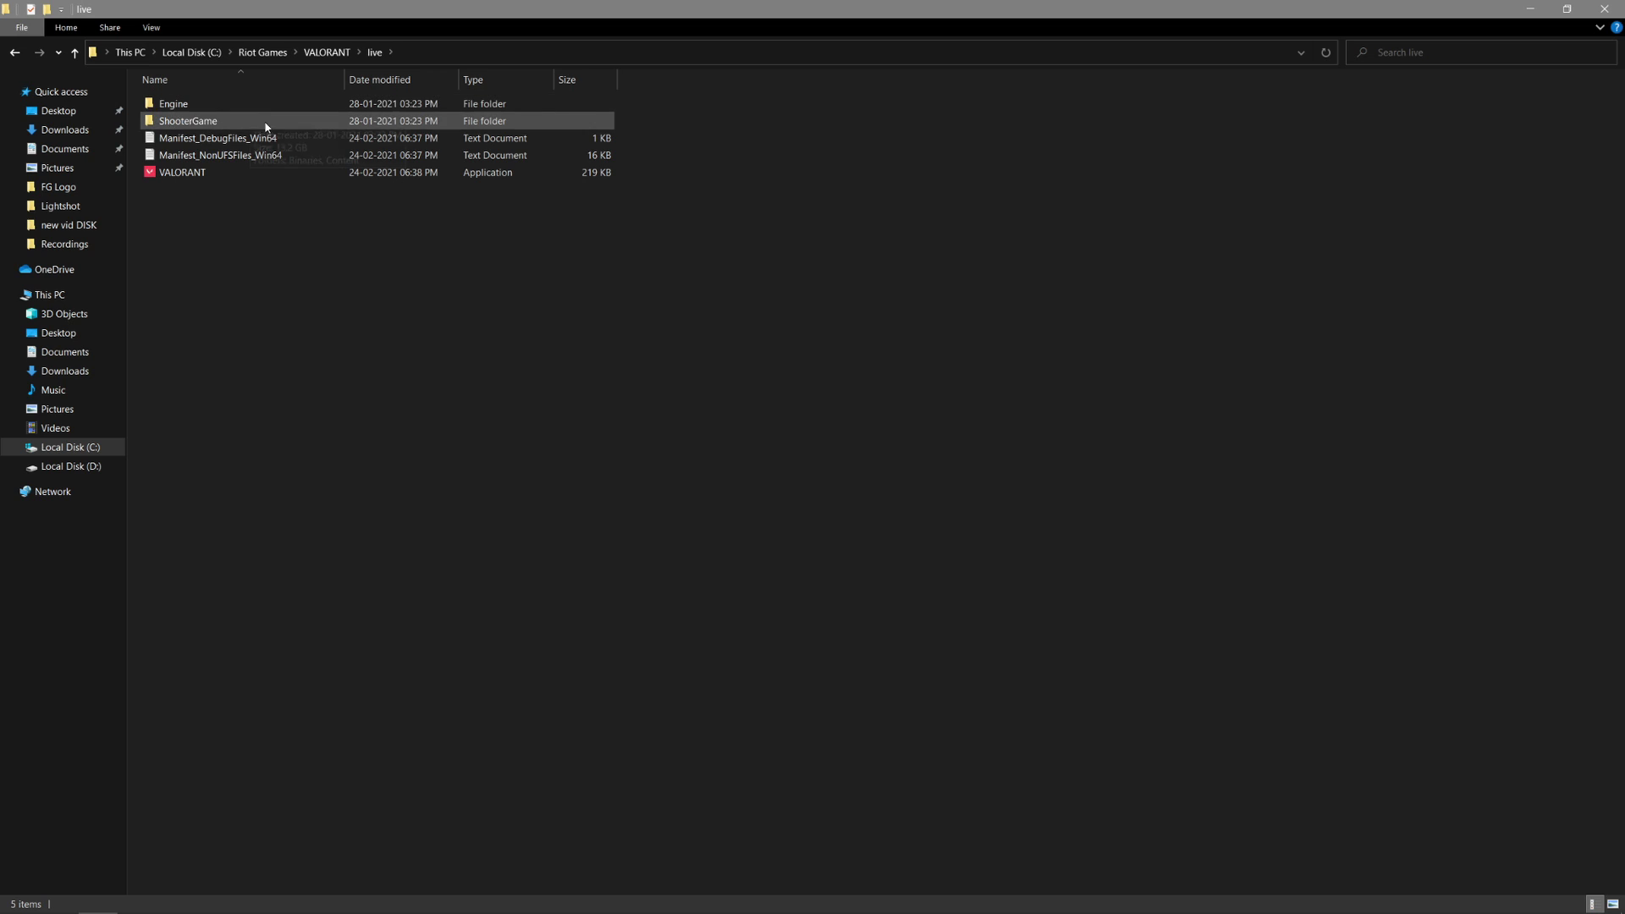
# Open the compatibility properties of the VALORANT application and have Disable fullscreen optimizations checked
pyautogui.click(264, 176)
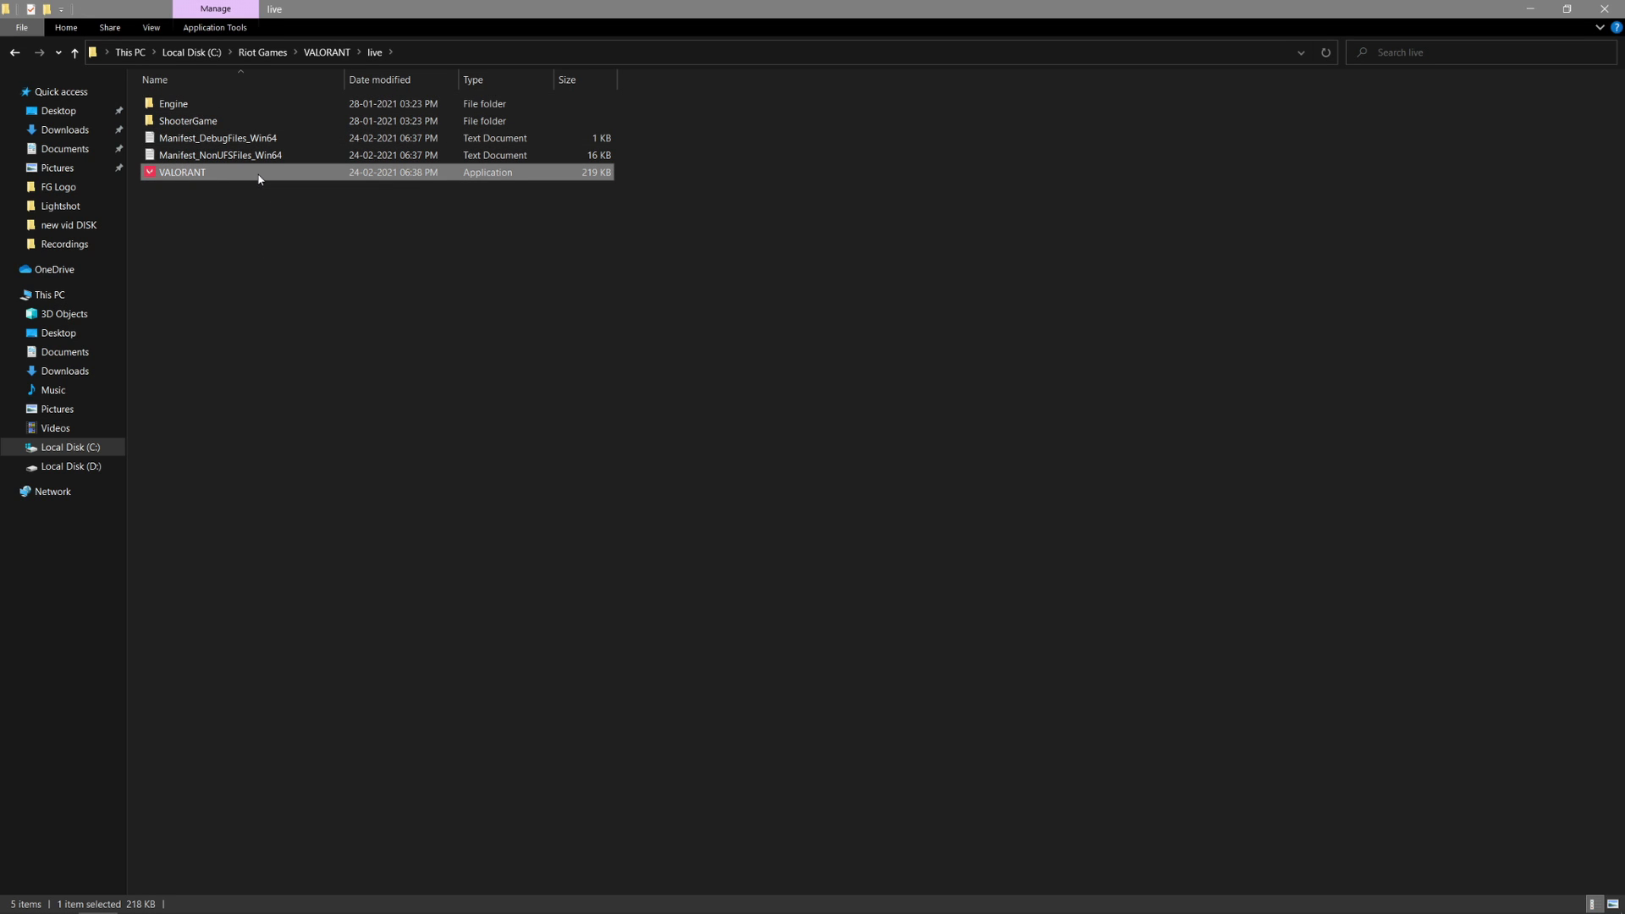
pyautogui.rightClick(258, 173)
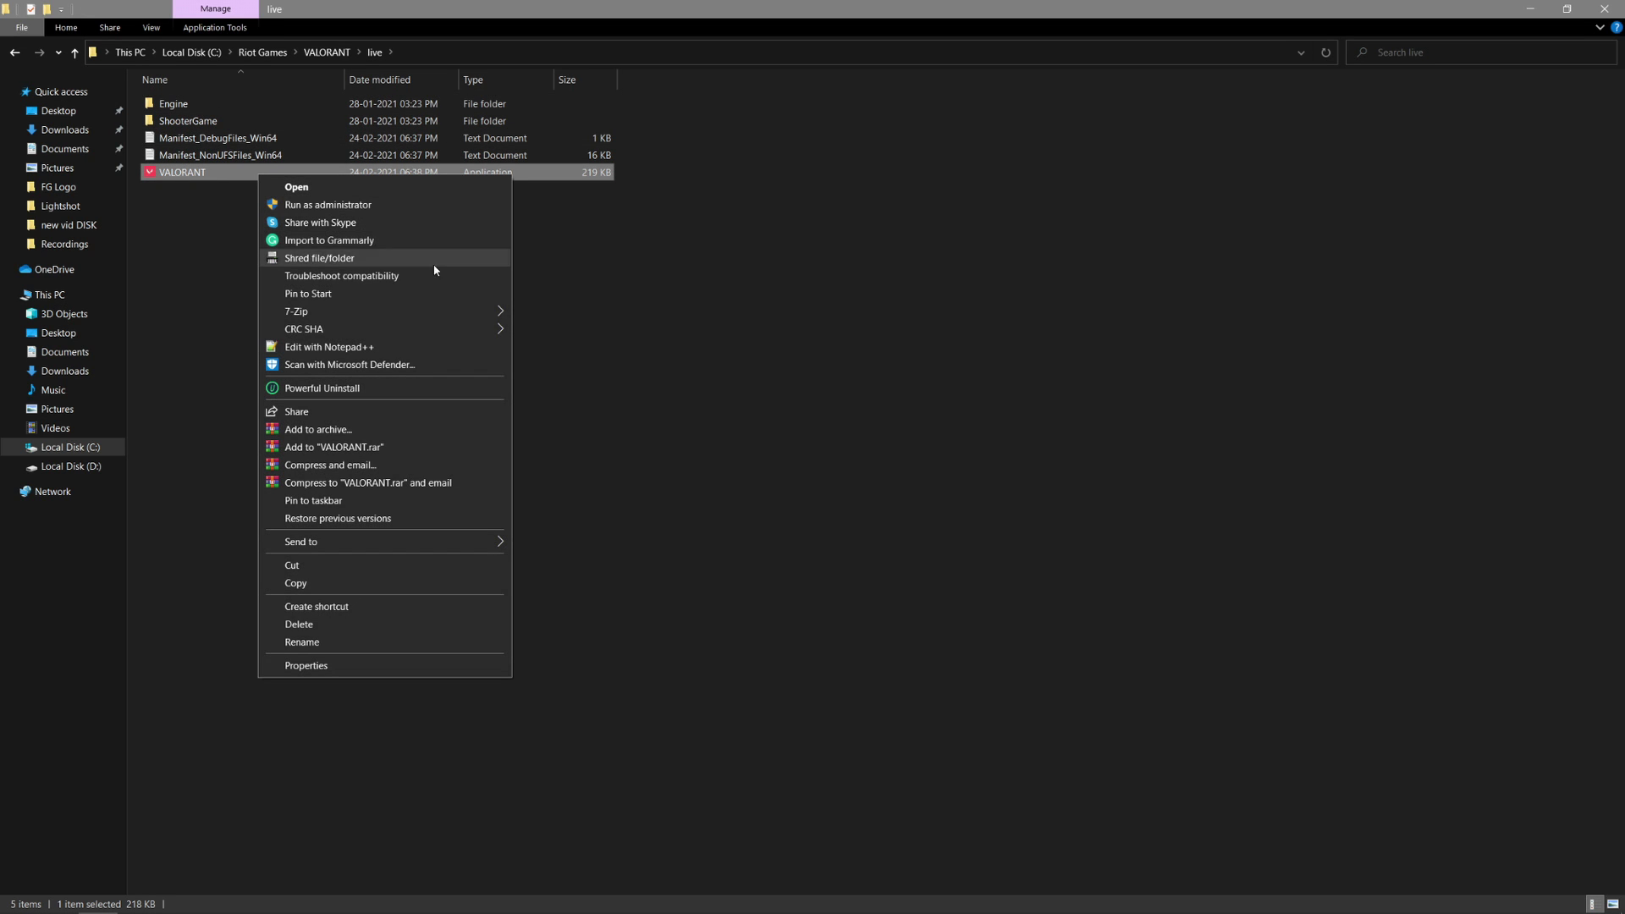
pyautogui.click(342, 667)
pyautogui.moveTo(393, 181); pyautogui.dragTo(564, 214)
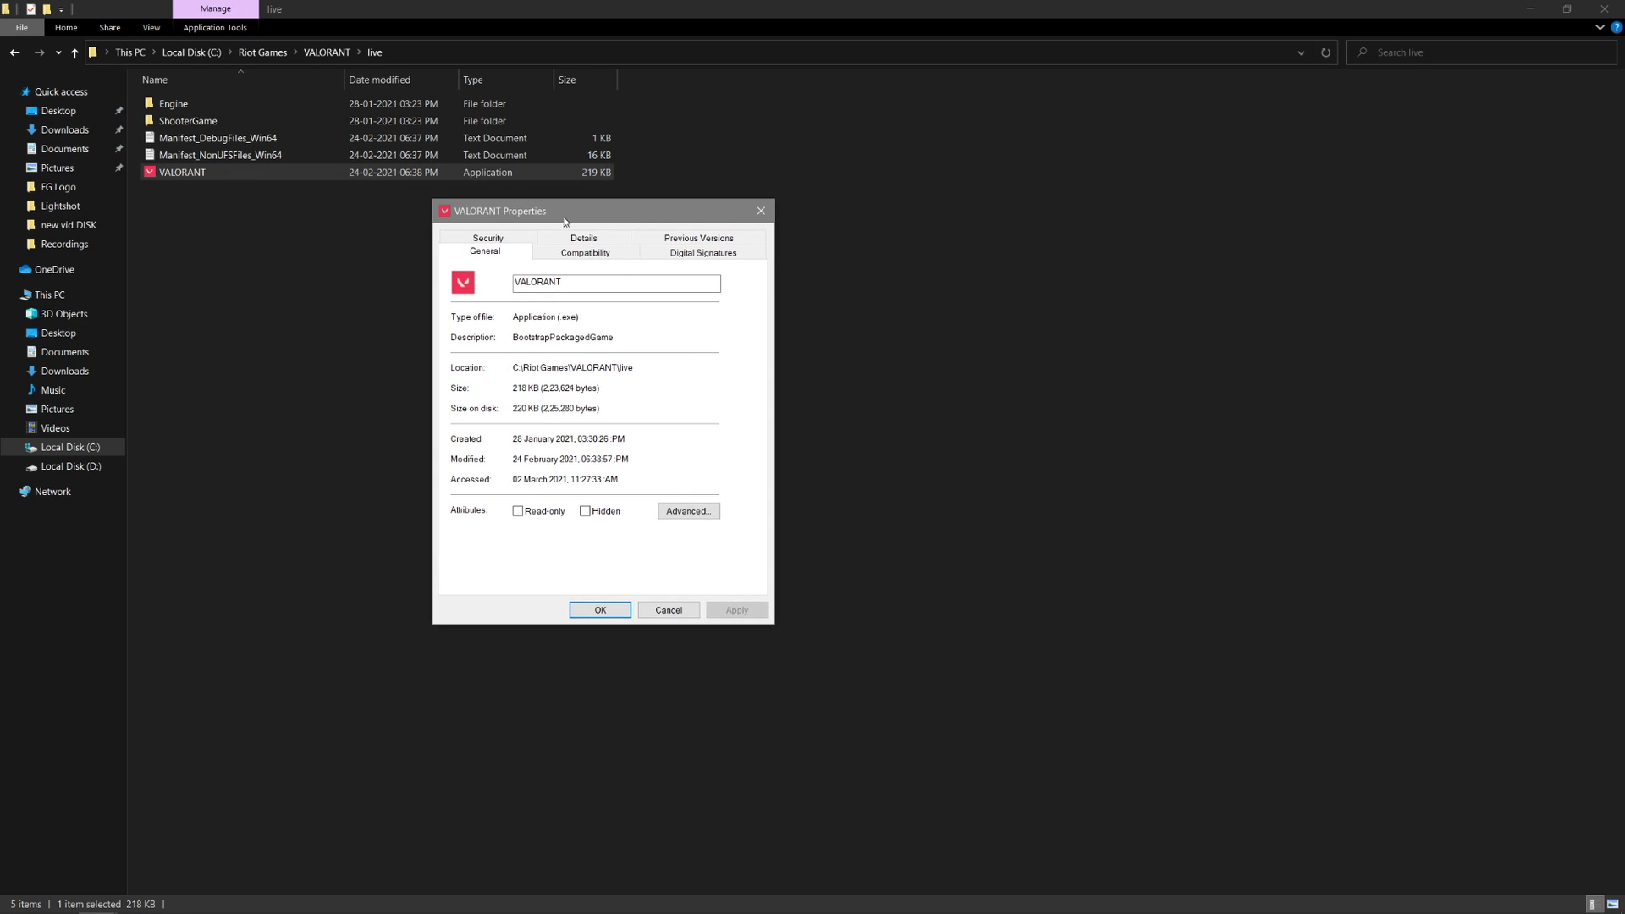
pyautogui.click(568, 253)
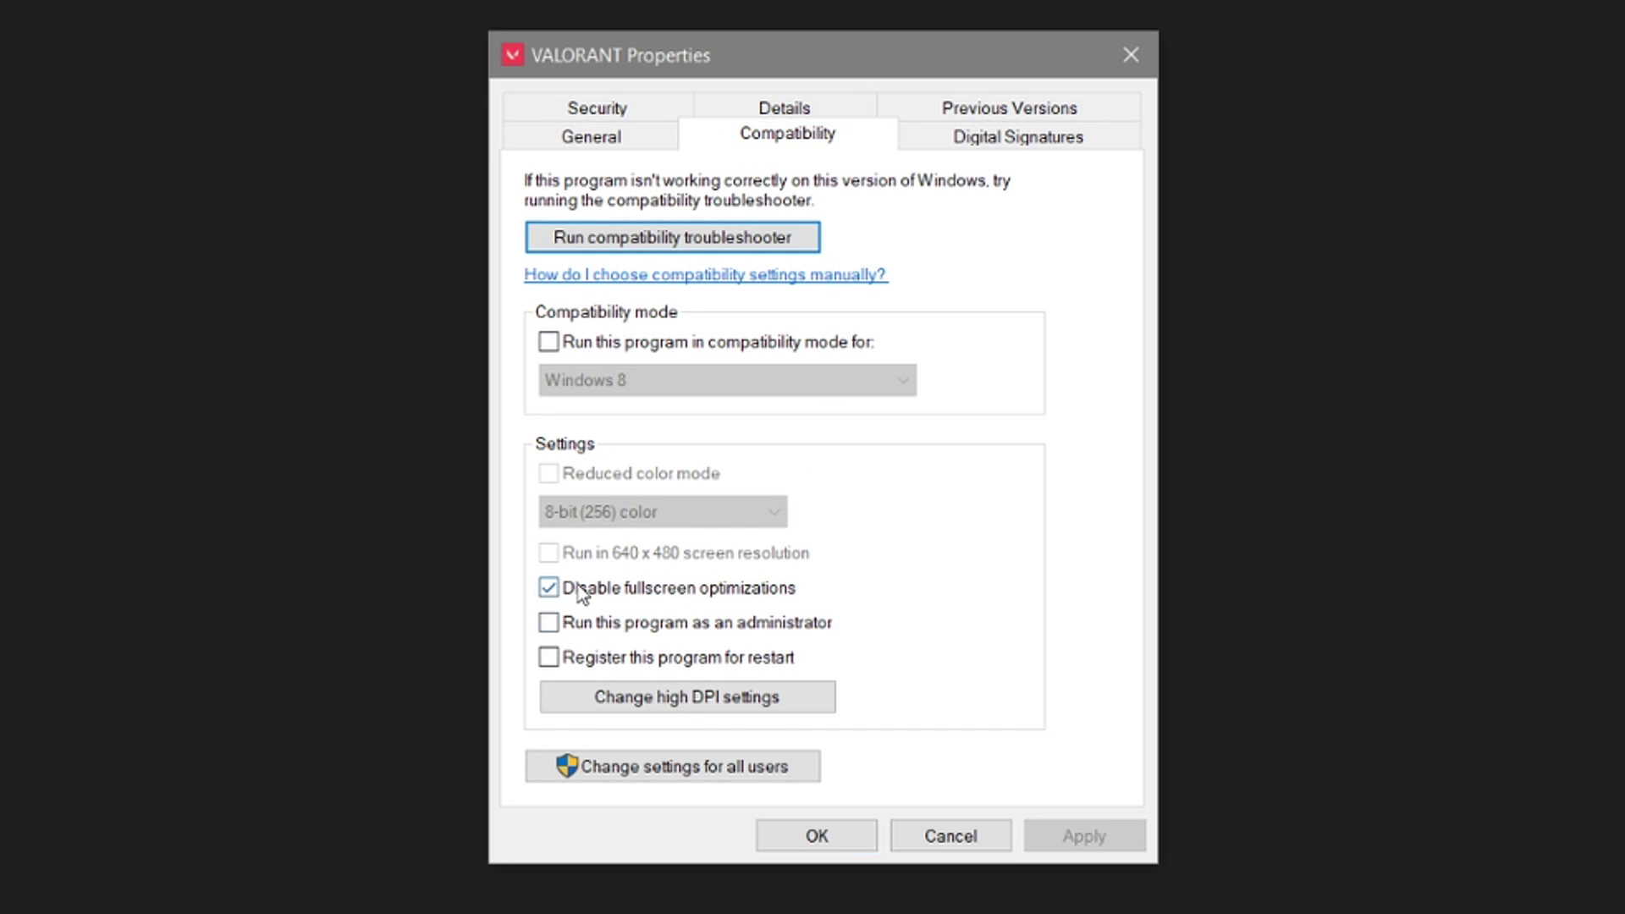
pyautogui.click(576, 595)
pyautogui.click(573, 598)
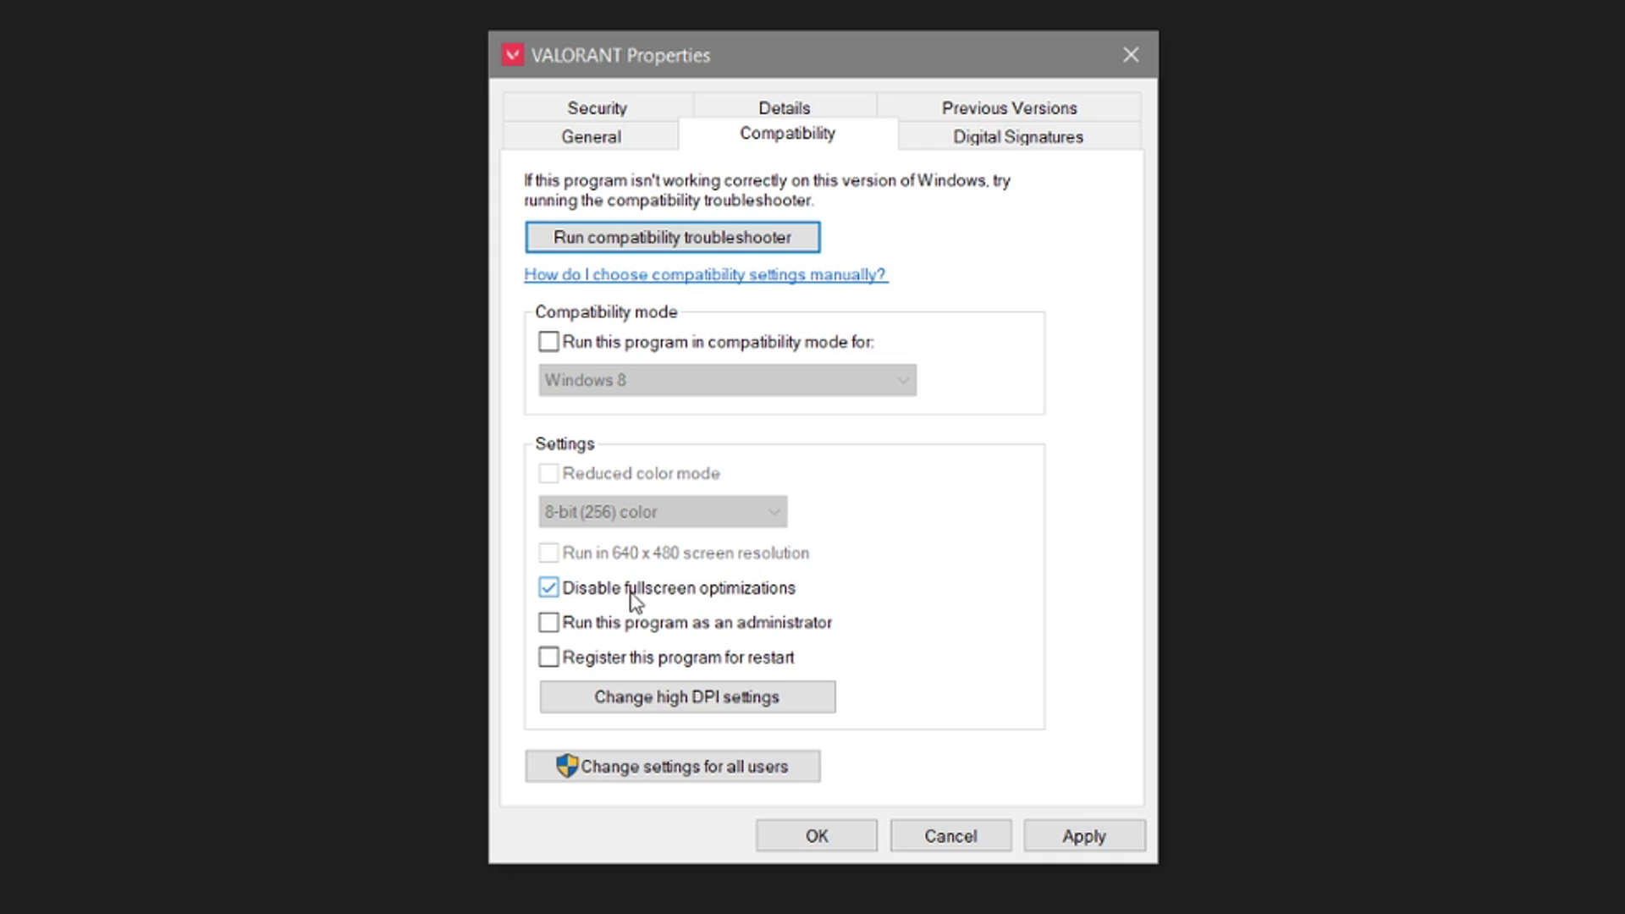
# Override the VALORANT application's high DPI scaling behavior with scaling performed by Application, then apply and close its properties
pyautogui.click(683, 702)
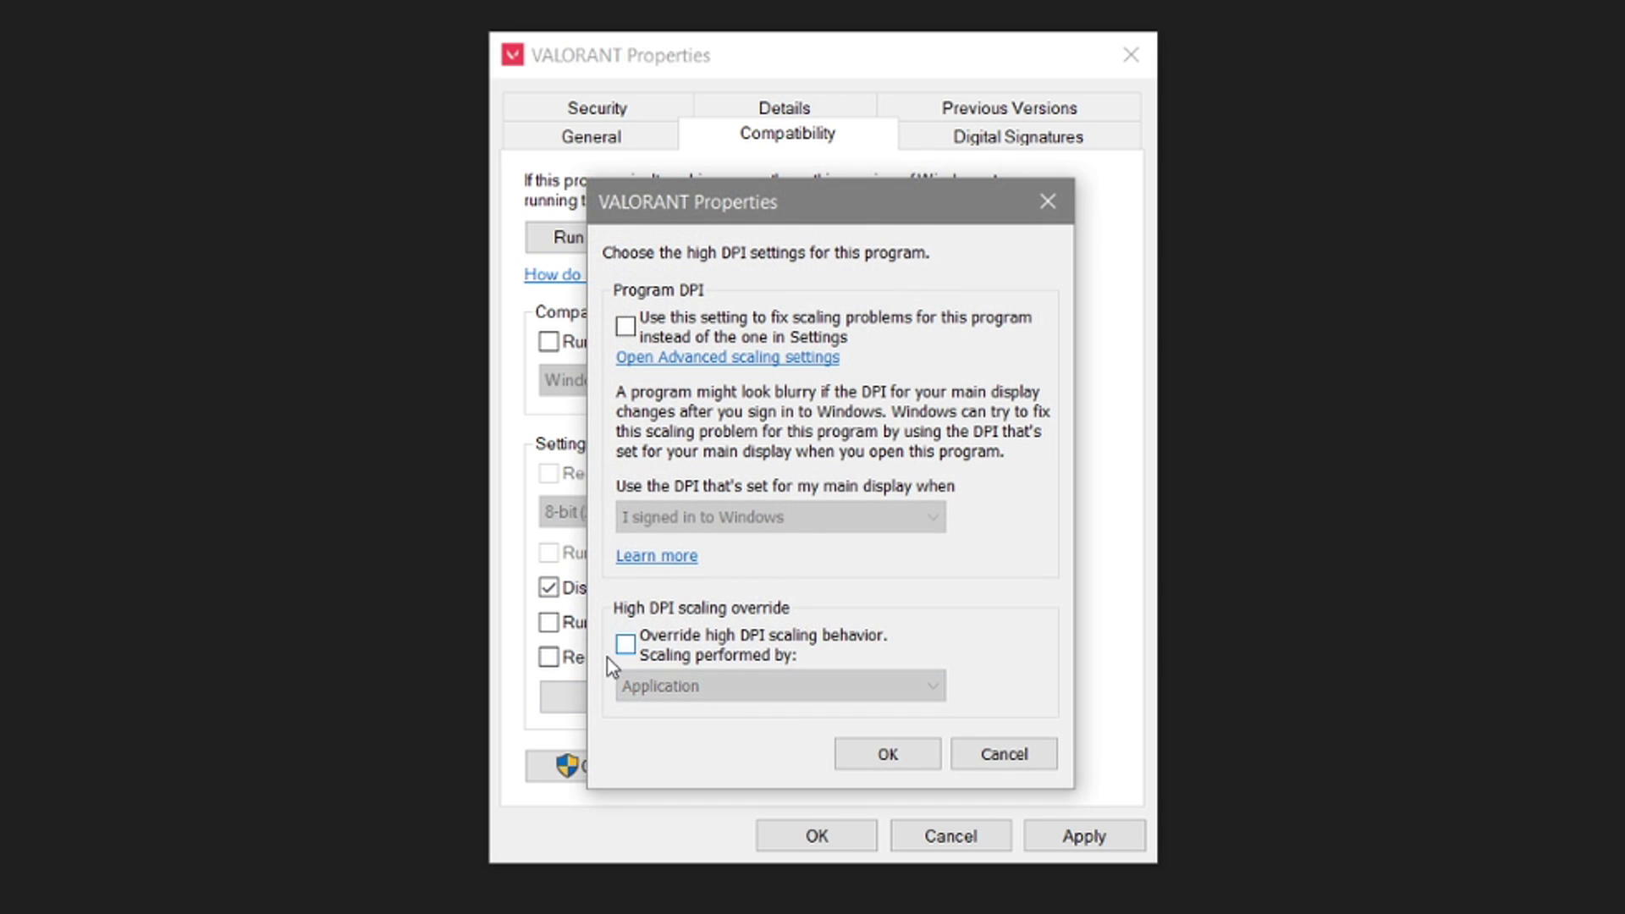
pyautogui.click(670, 651)
pyautogui.click(687, 688)
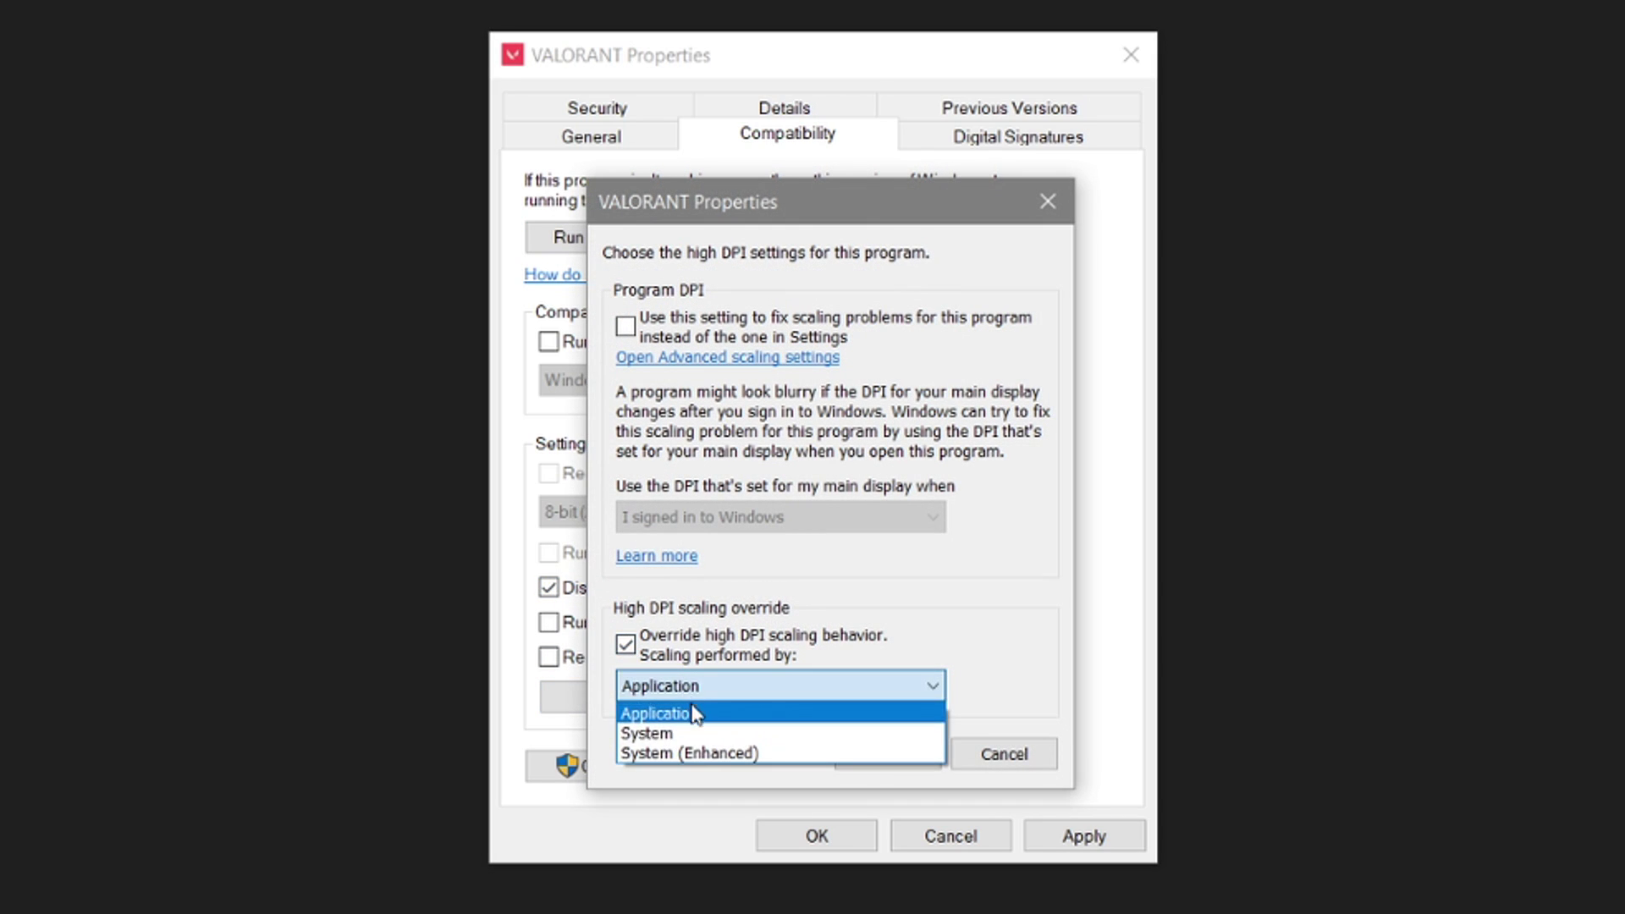
pyautogui.click(681, 719)
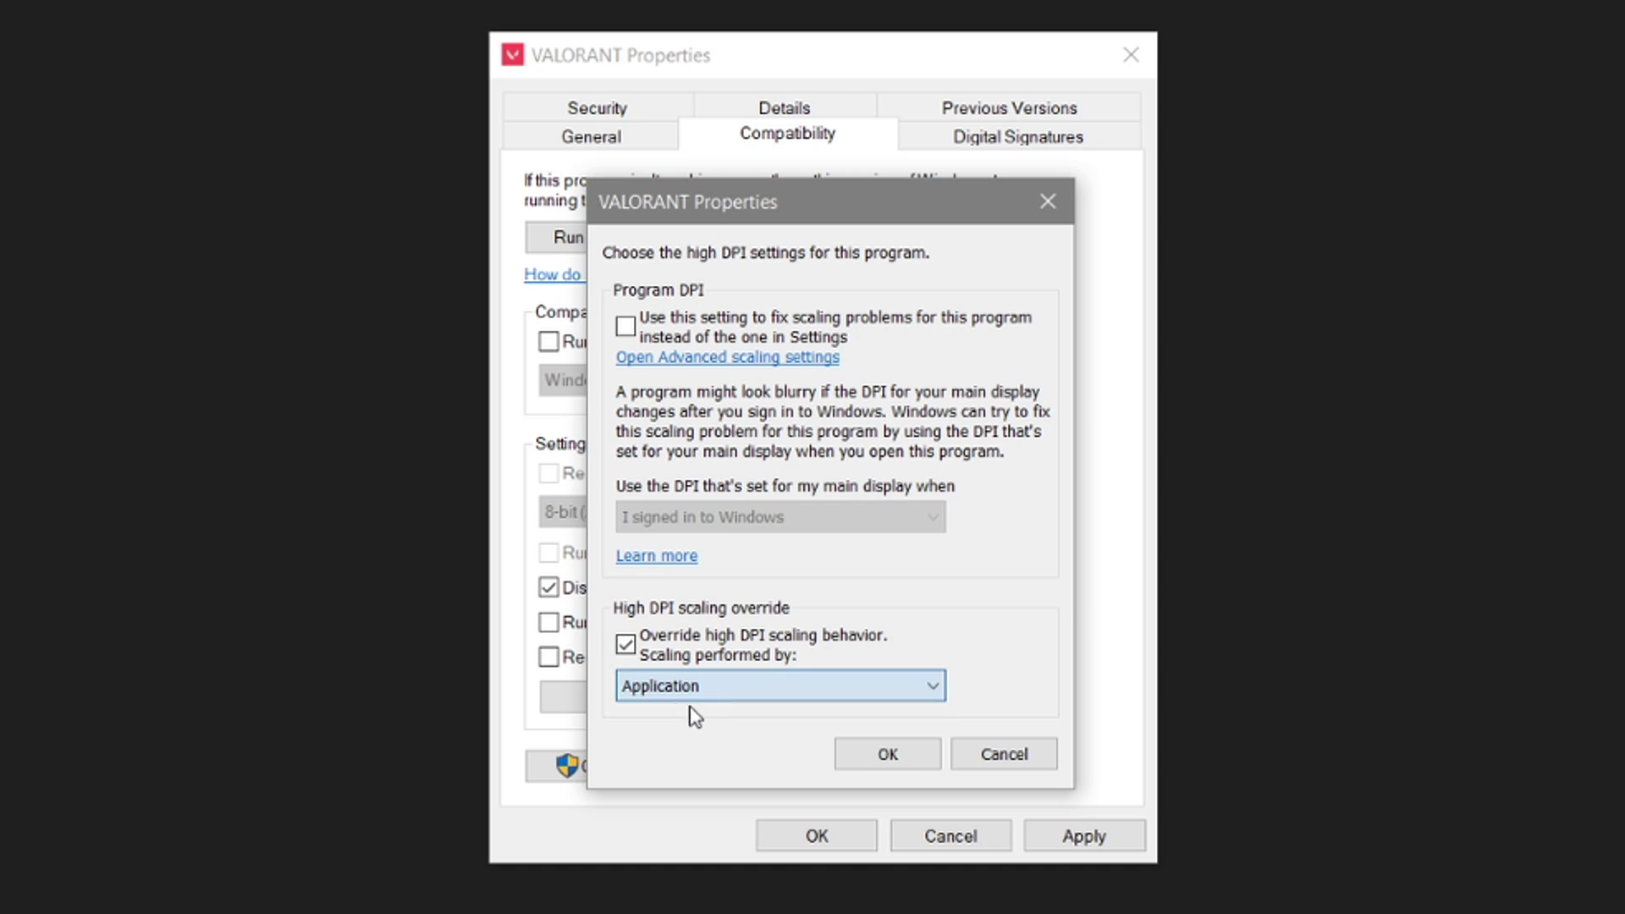
pyautogui.click(921, 760)
pyautogui.click(1097, 840)
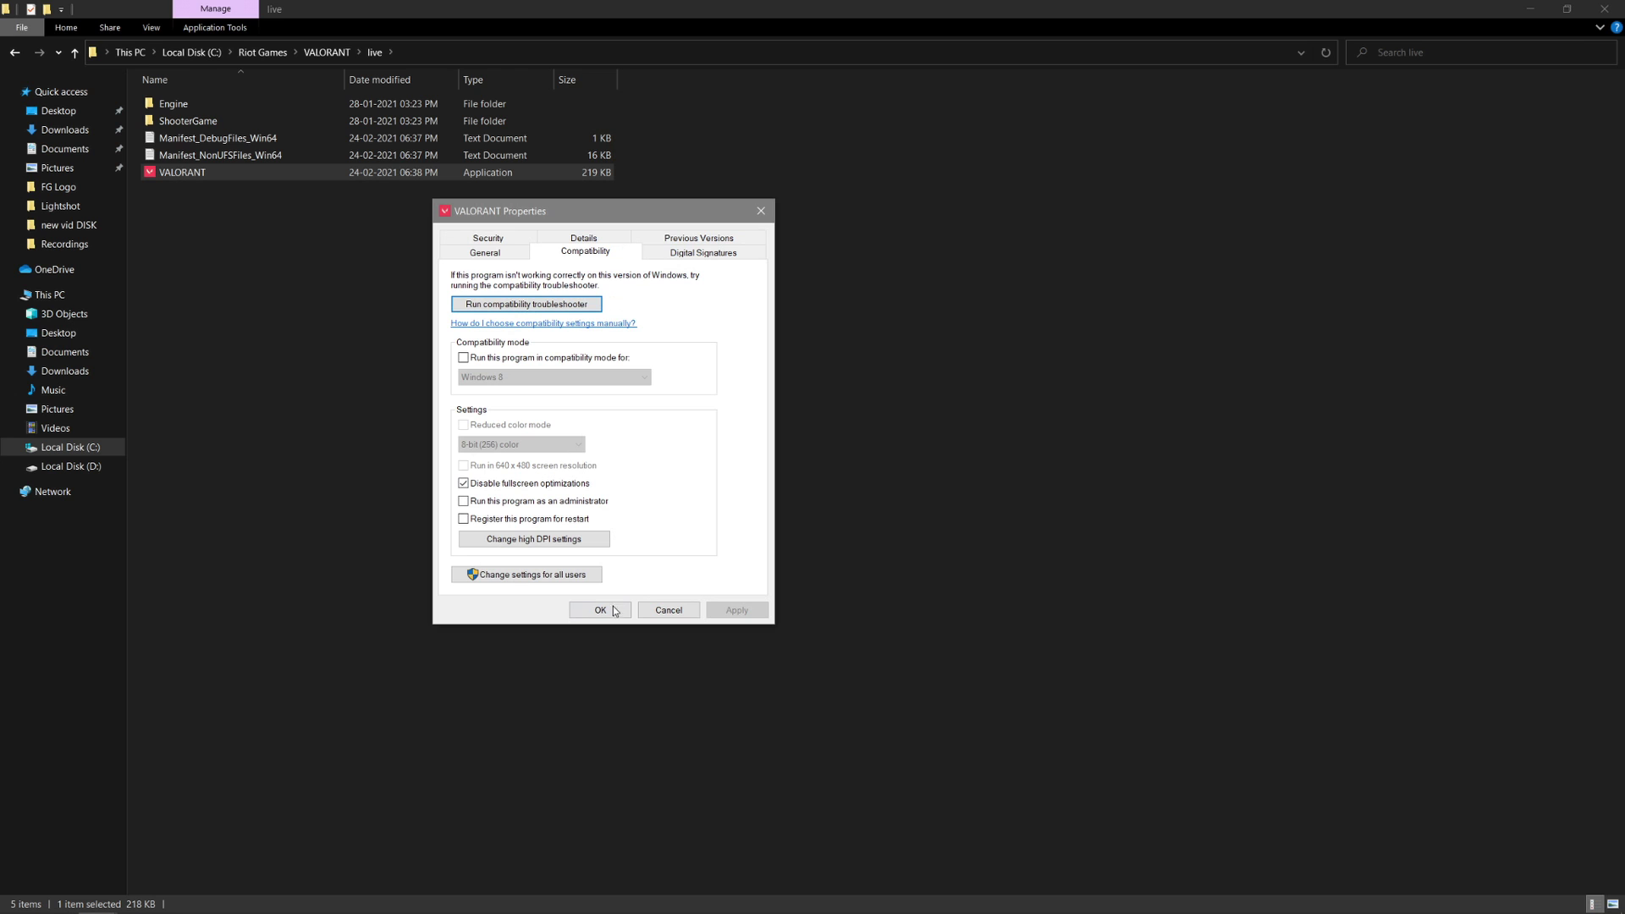
pyautogui.click(816, 836)
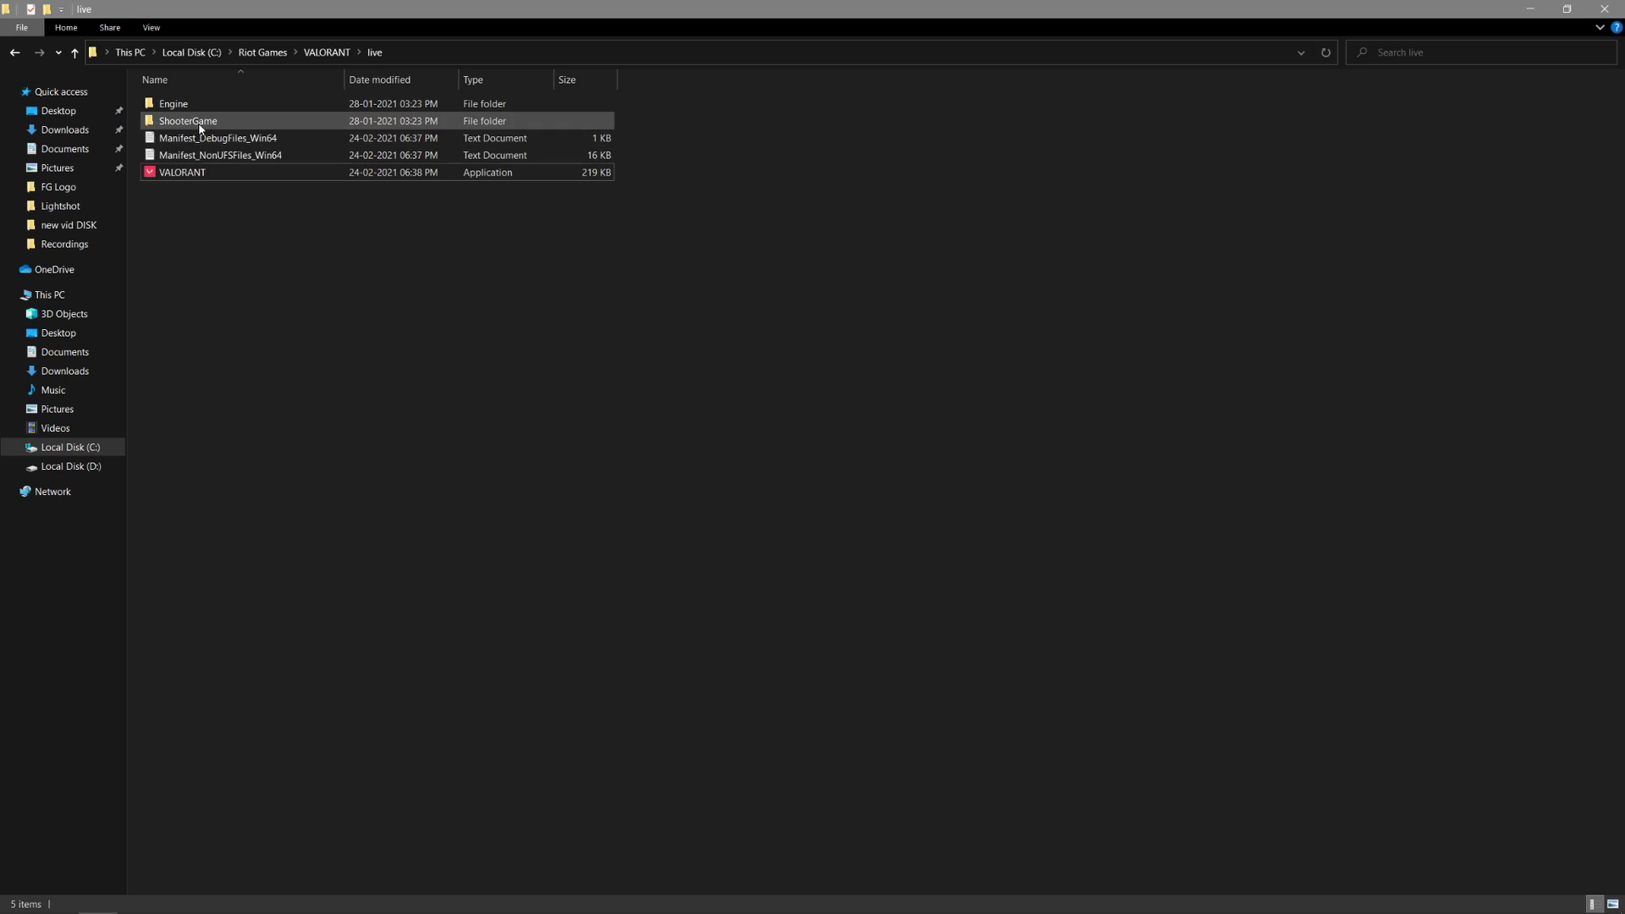
# Open the ShooterGame\Binaries\Win64 folder and locate the VALORANT-Win64-Shipping application
pyautogui.doubleClick(200, 128)
pyautogui.doubleClick(198, 109)
pyautogui.doubleClick(200, 108)
pyautogui.scroll(-3, 296, 254)
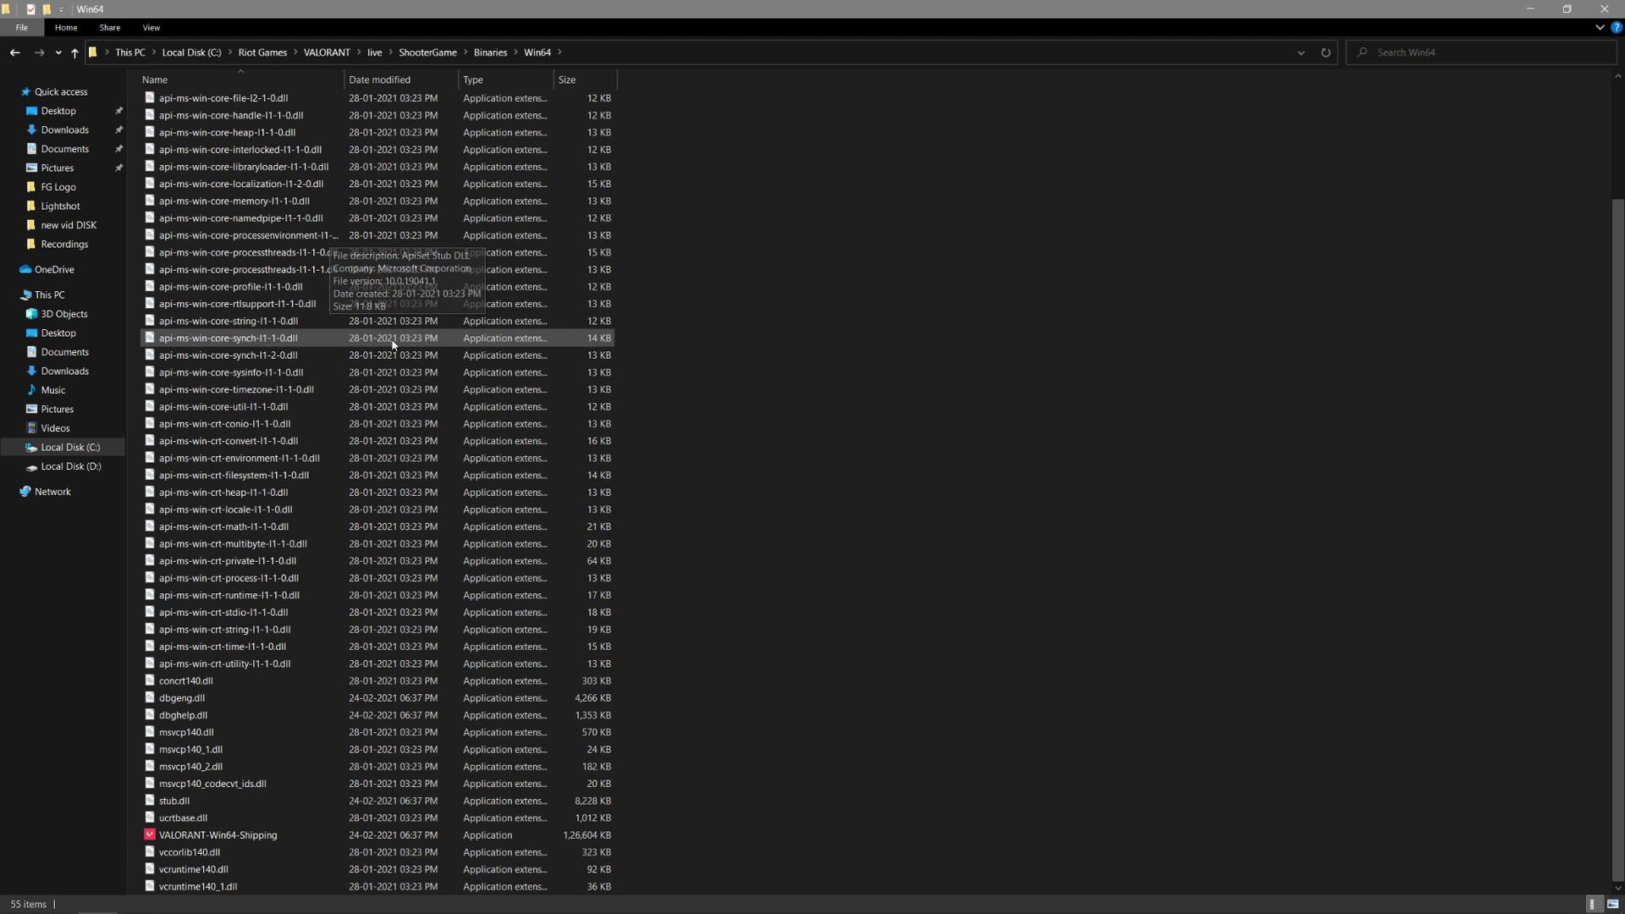
# Open the compatibility properties of VALORANT-Win64-Shipping and have Disable fullscreen optimizations checked
pyautogui.click(310, 836)
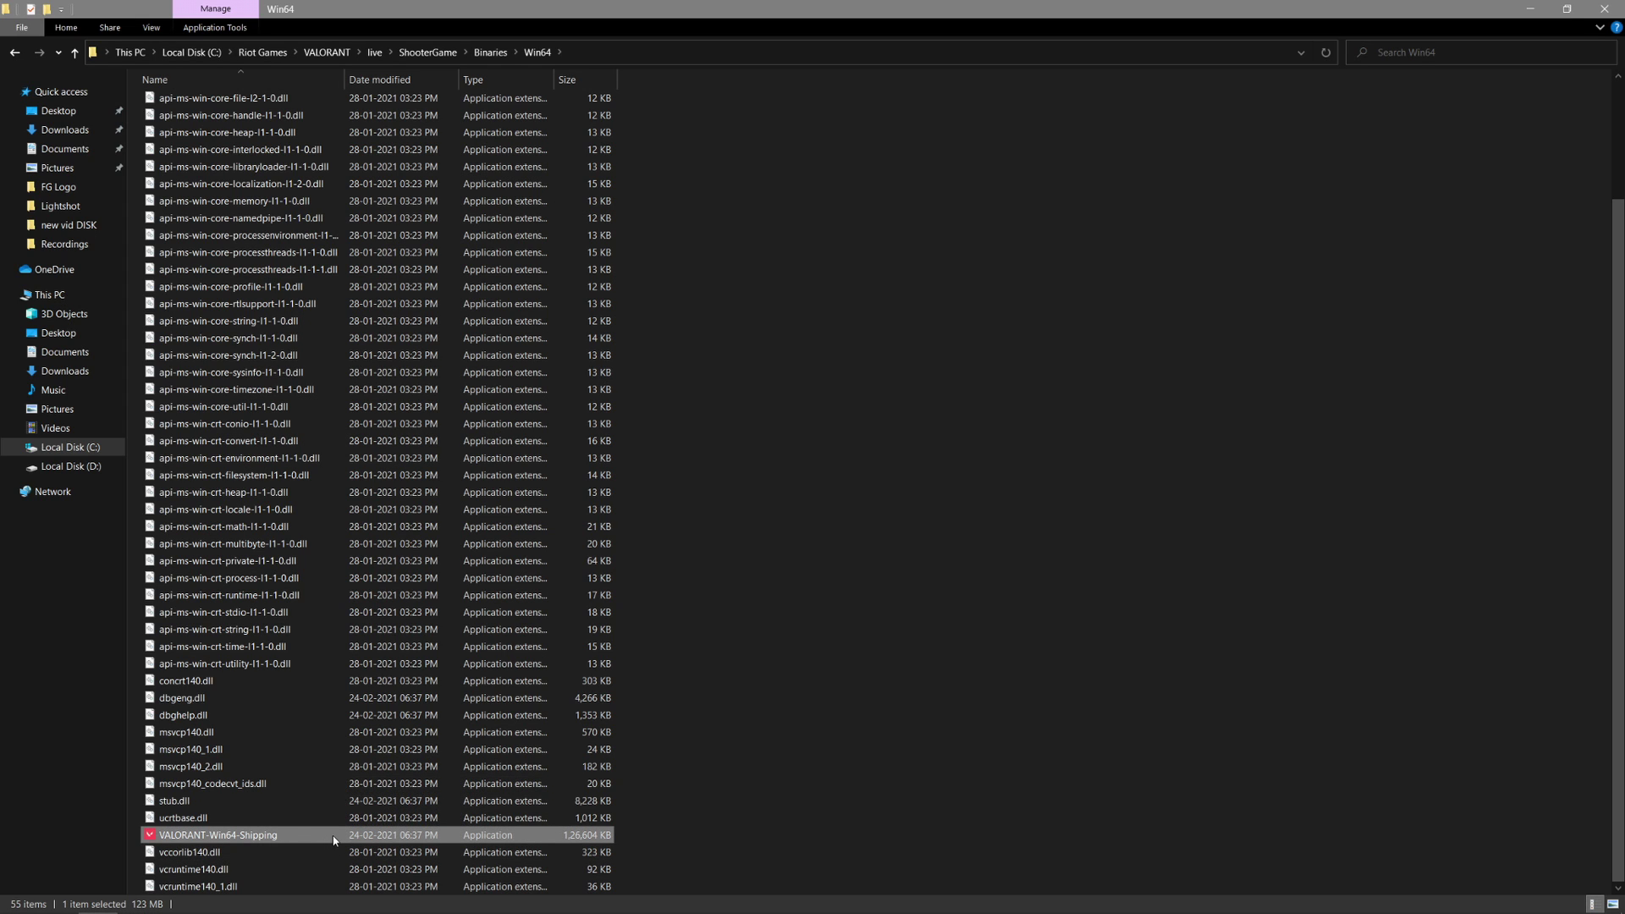
pyautogui.rightClick(333, 839)
pyautogui.click(372, 823)
pyautogui.moveTo(459, 498); pyautogui.dragTo(635, 193)
pyautogui.click(665, 231)
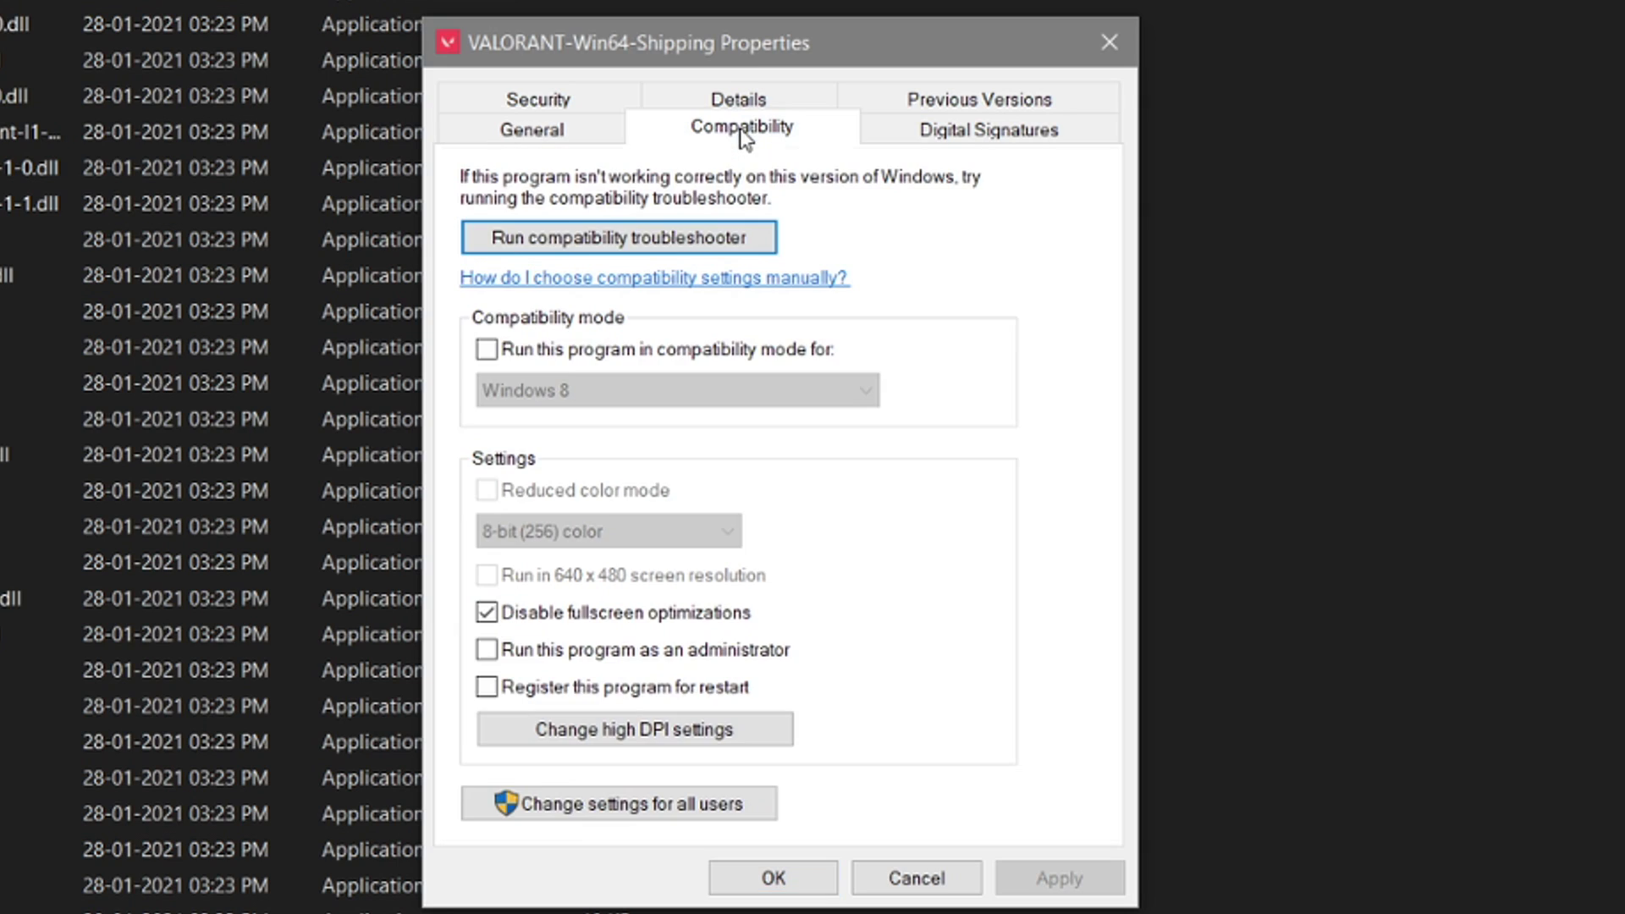
pyautogui.click(597, 617)
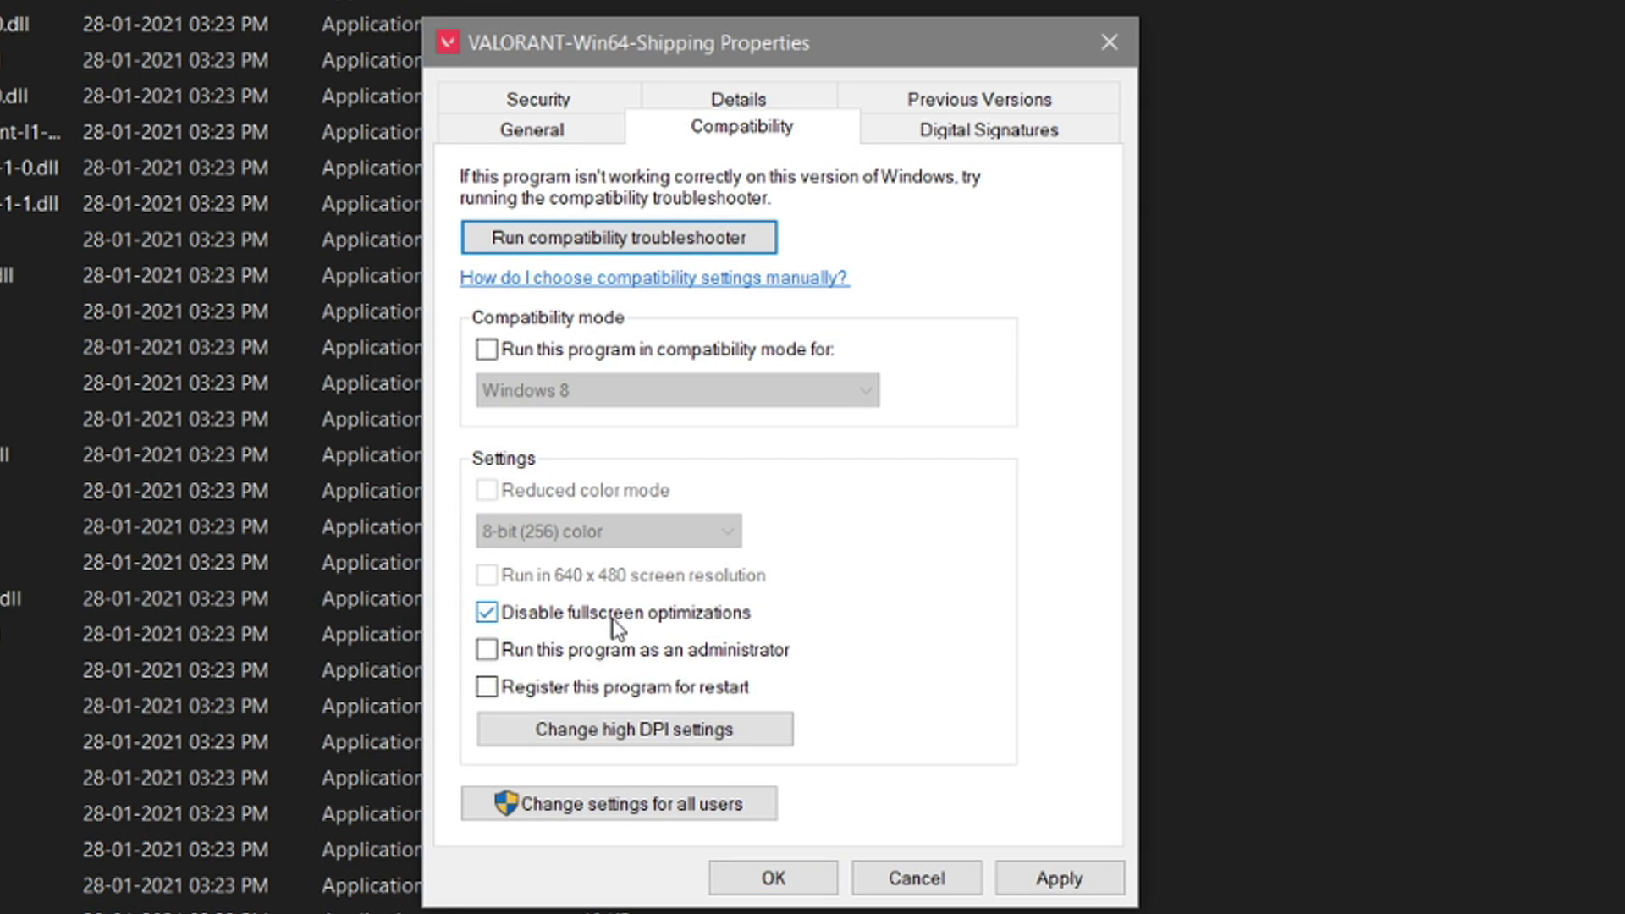
# Override VALORANT-Win64-Shipping's high DPI scaling with scaling performed by Application, apply the properties and close the folder window
pyautogui.click(666, 735)
pyautogui.click(566, 674)
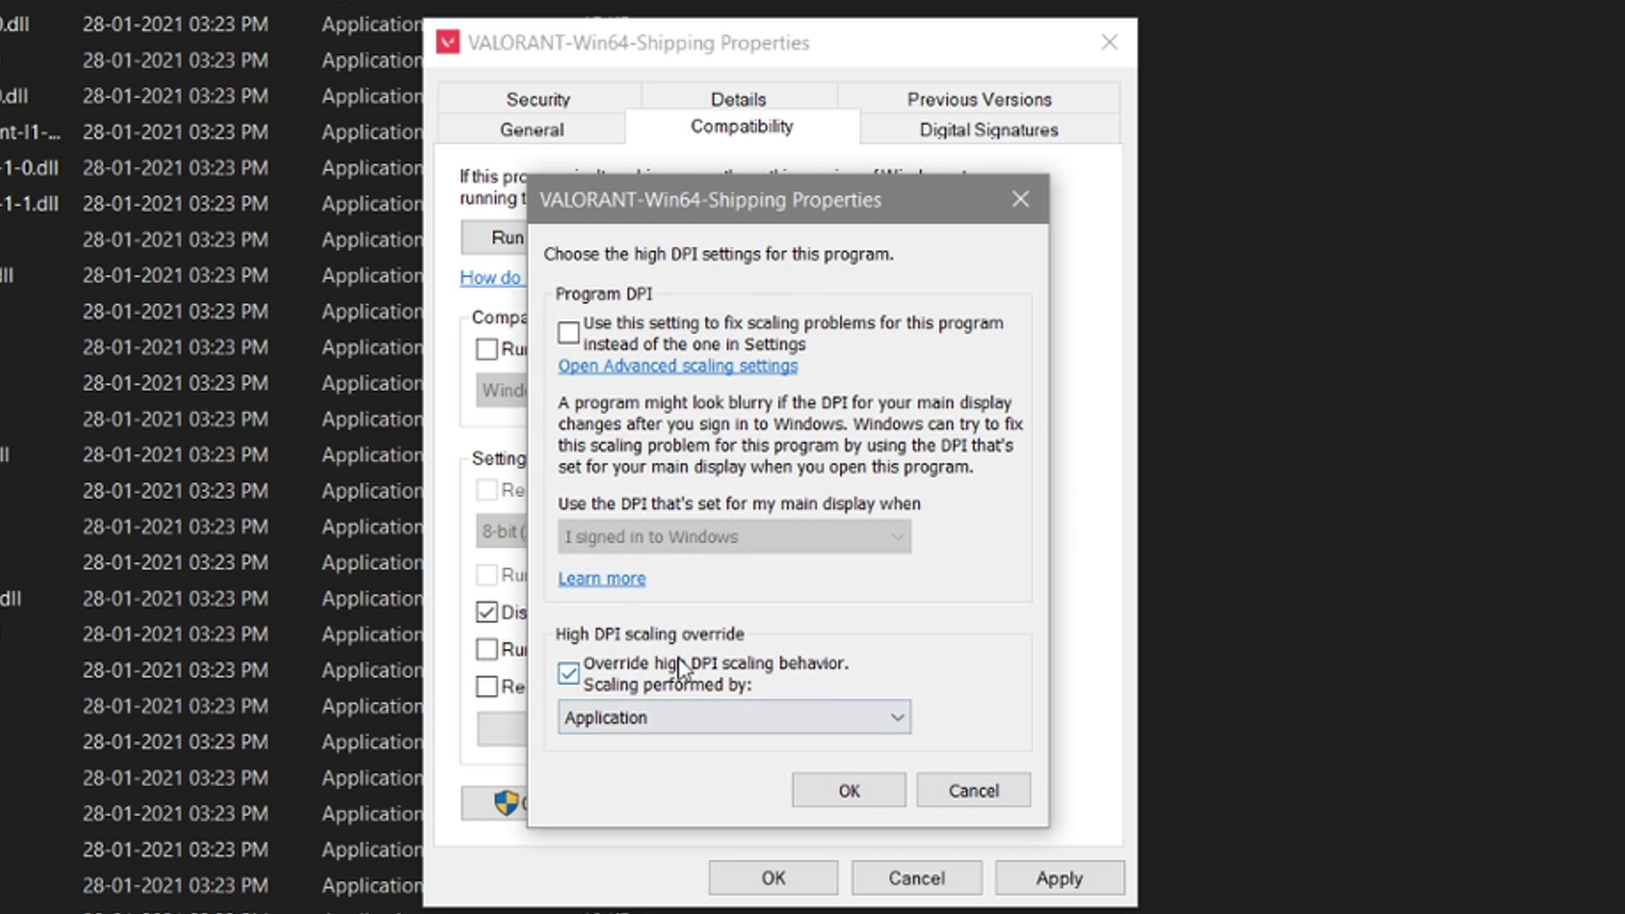
pyautogui.click(876, 800)
pyautogui.click(1056, 875)
pyautogui.click(679, 592)
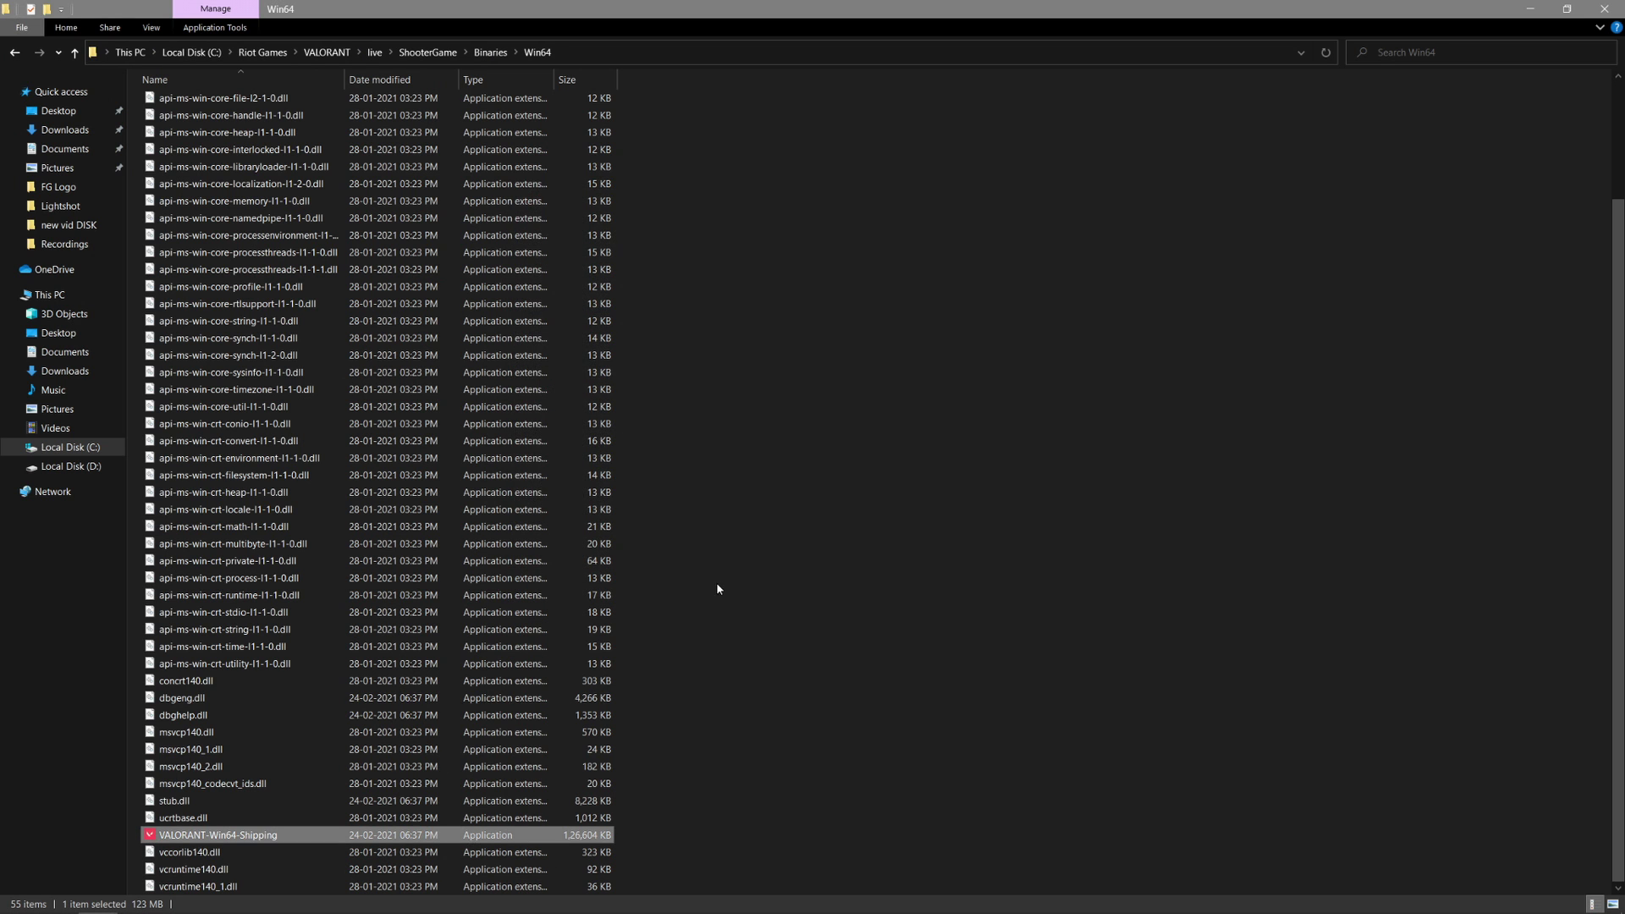
pyautogui.click(1603, 9)
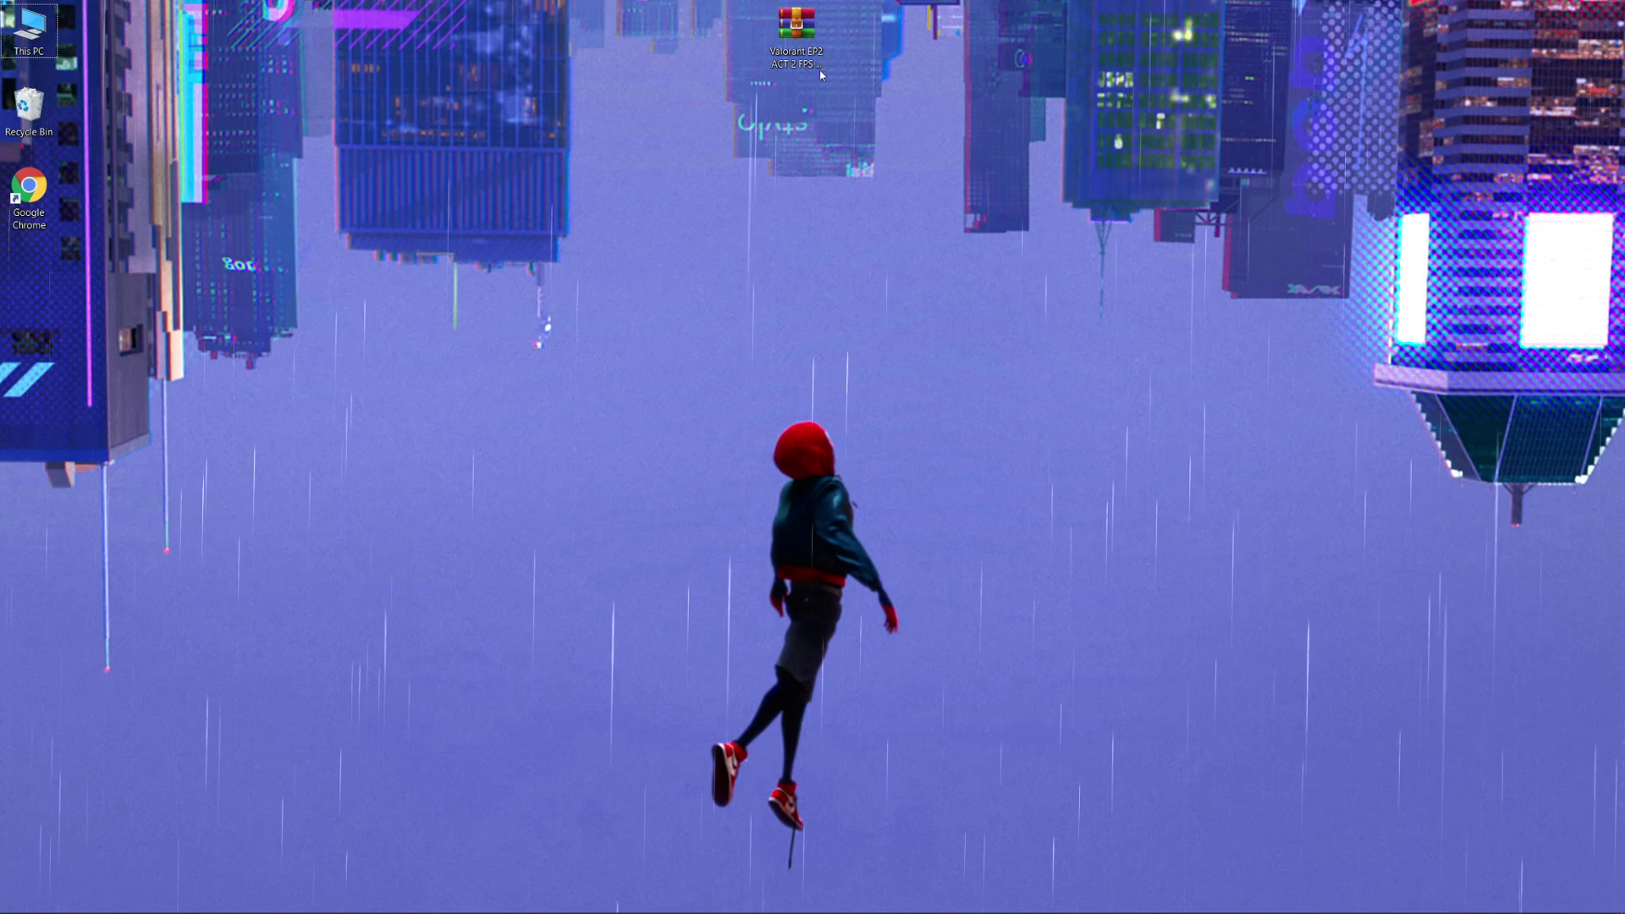
# Extract the Valorant EP2 ACT 2 FPS Boost Pack folder from its RAR archive to the desktop and open the extracted folder
pyautogui.moveTo(820, 75); pyautogui.dragTo(732, 71)
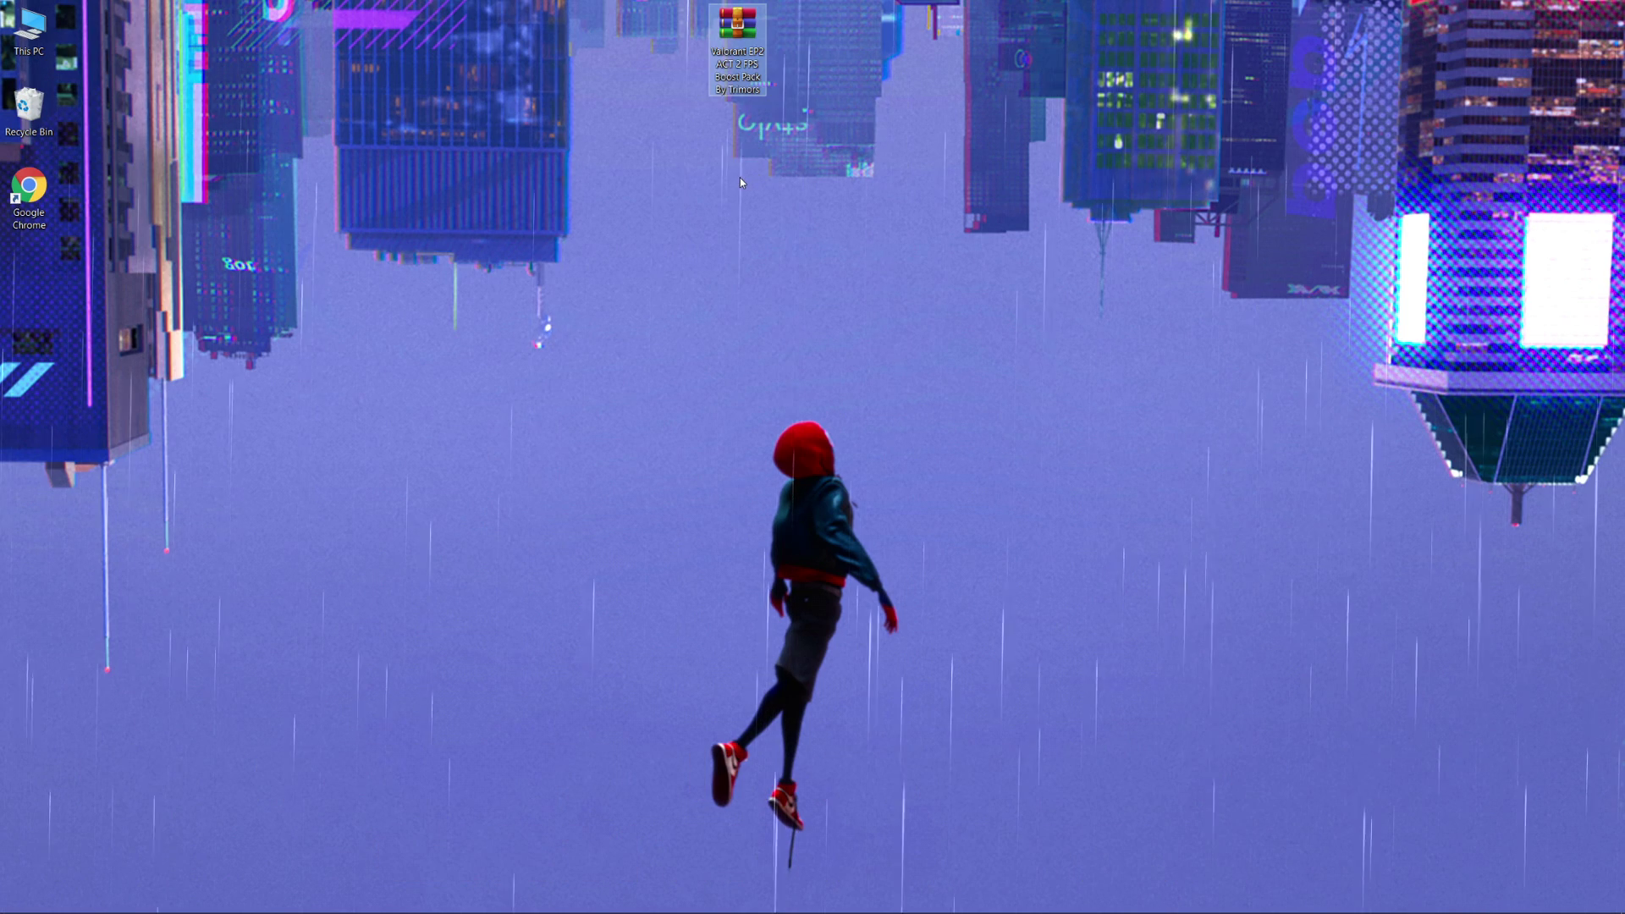
pyautogui.press('Return')
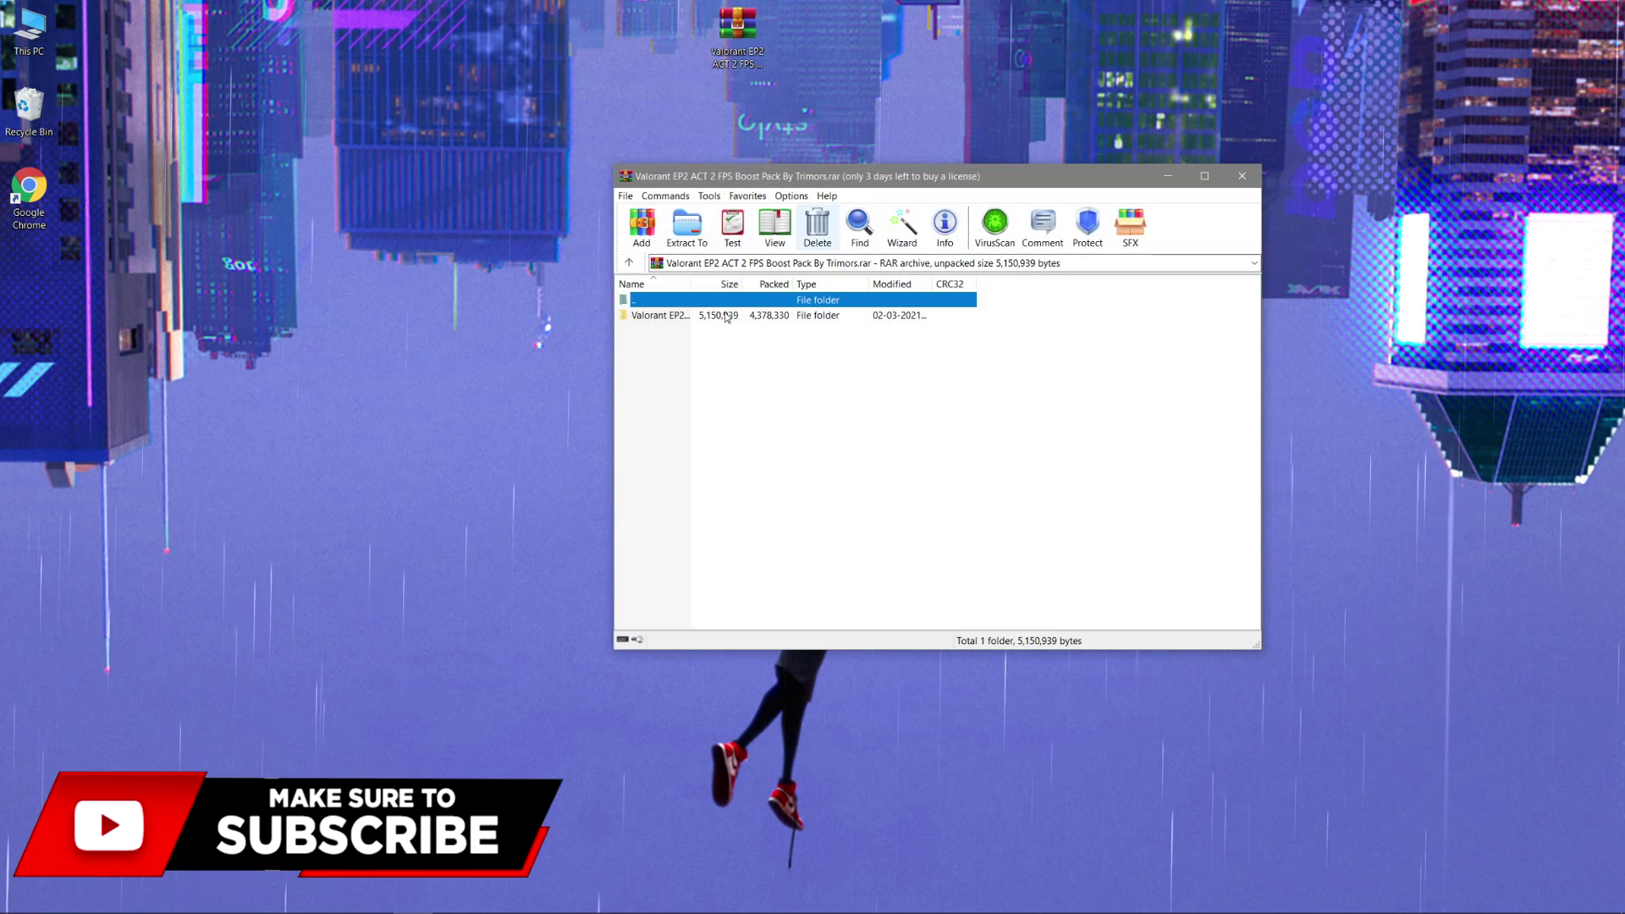
pyautogui.click(759, 316)
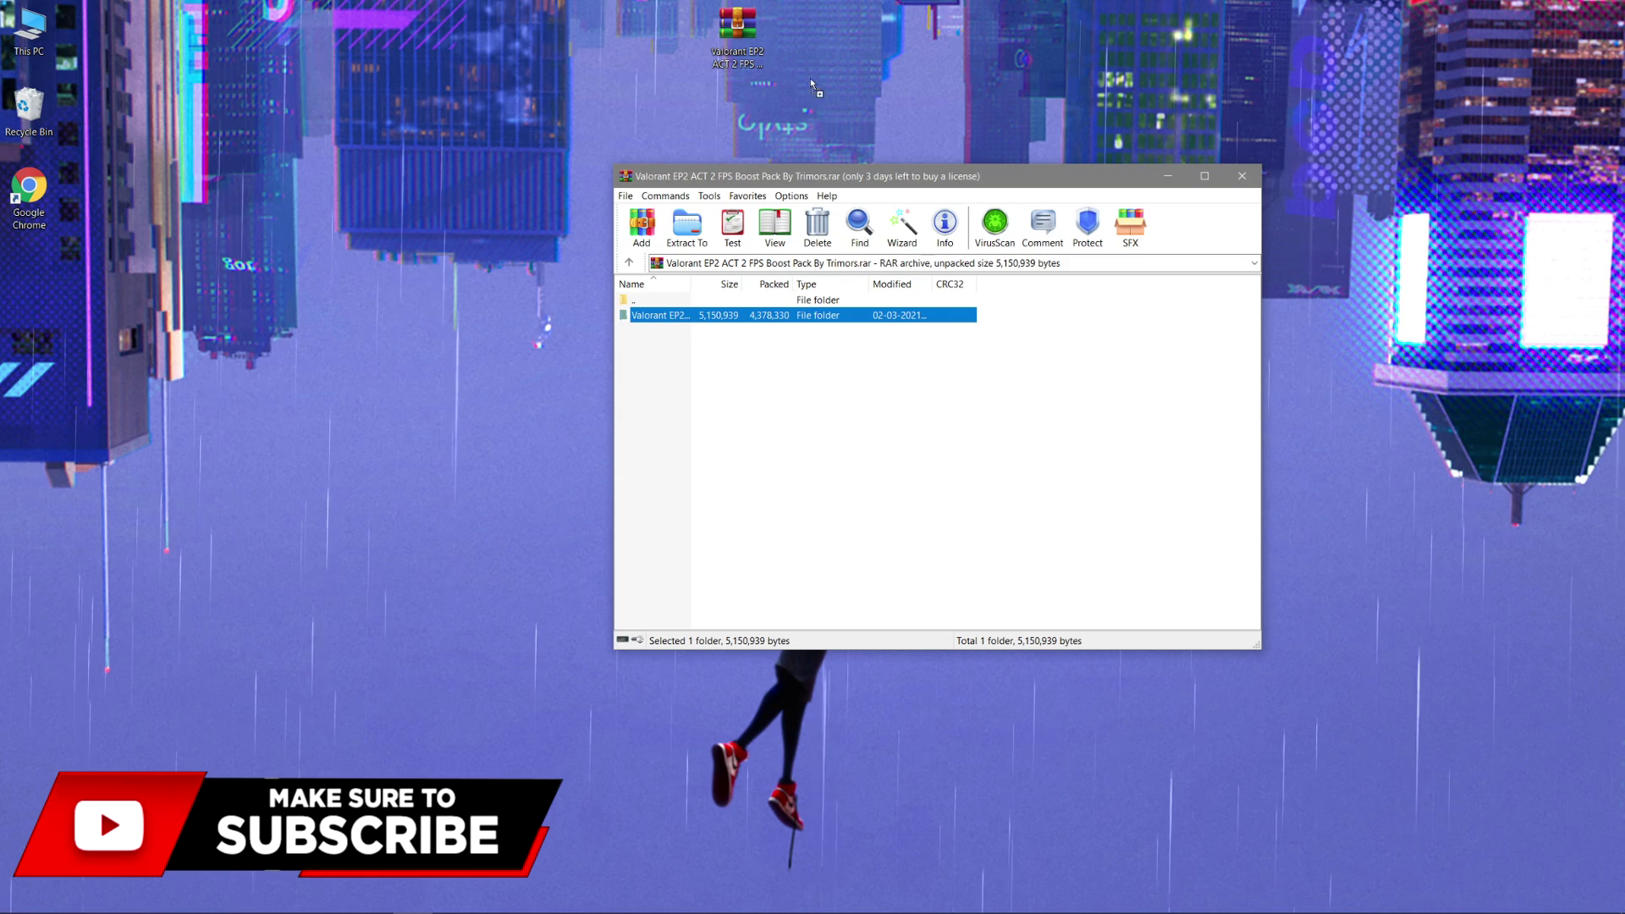
pyautogui.moveTo(759, 316); pyautogui.dragTo(796, 51)
pyautogui.click(1240, 176)
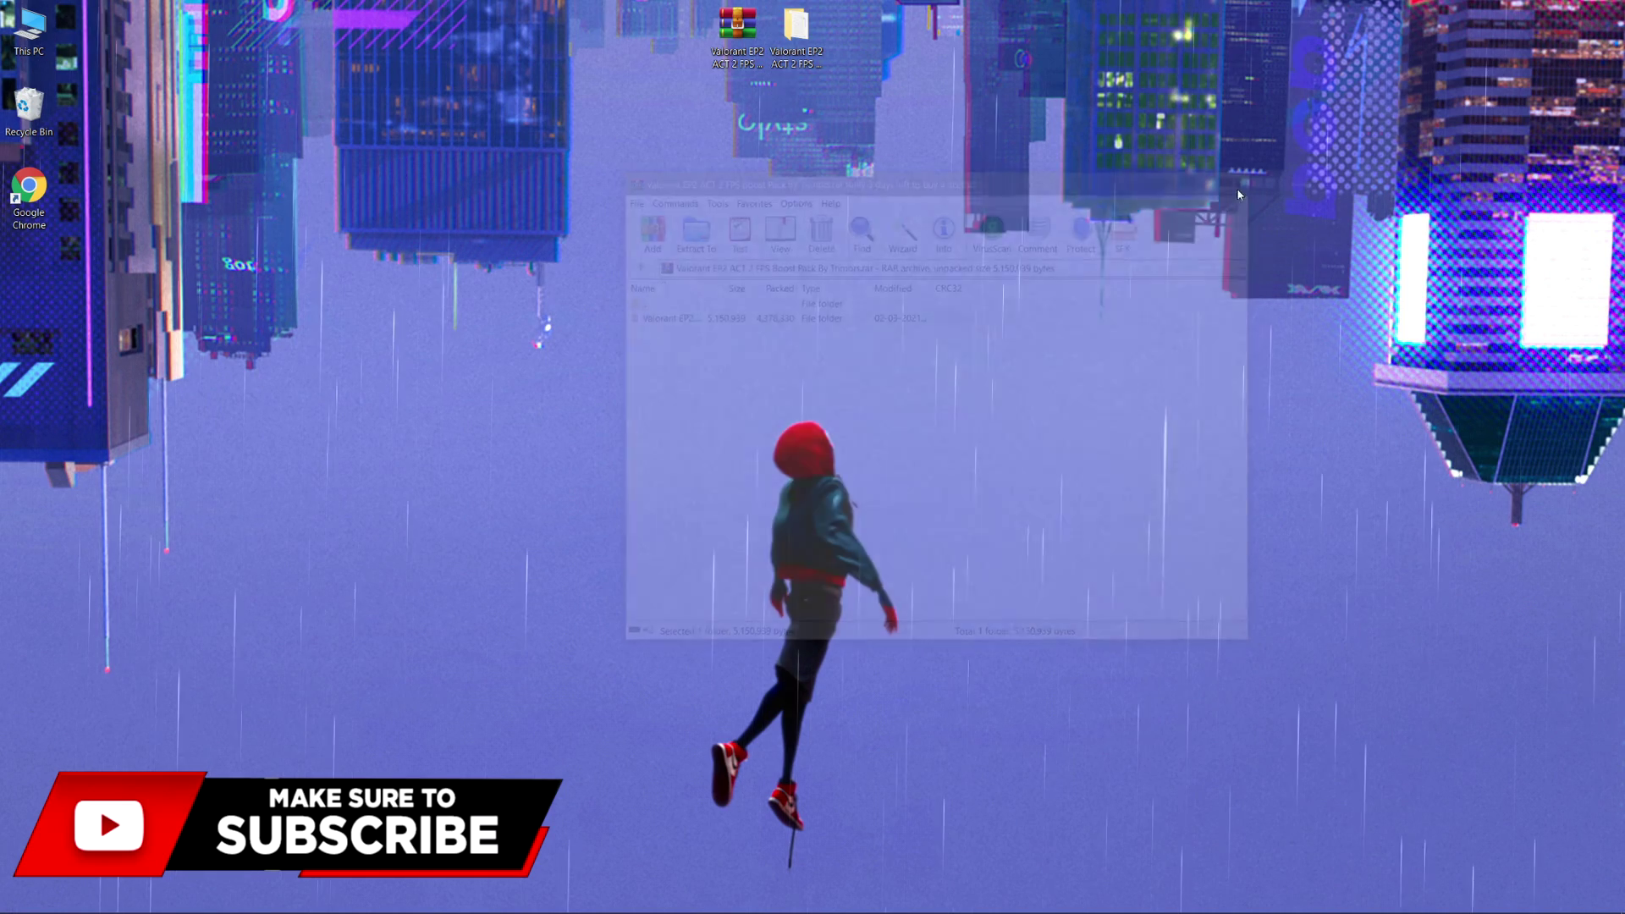
pyautogui.doubleClick(790, 49)
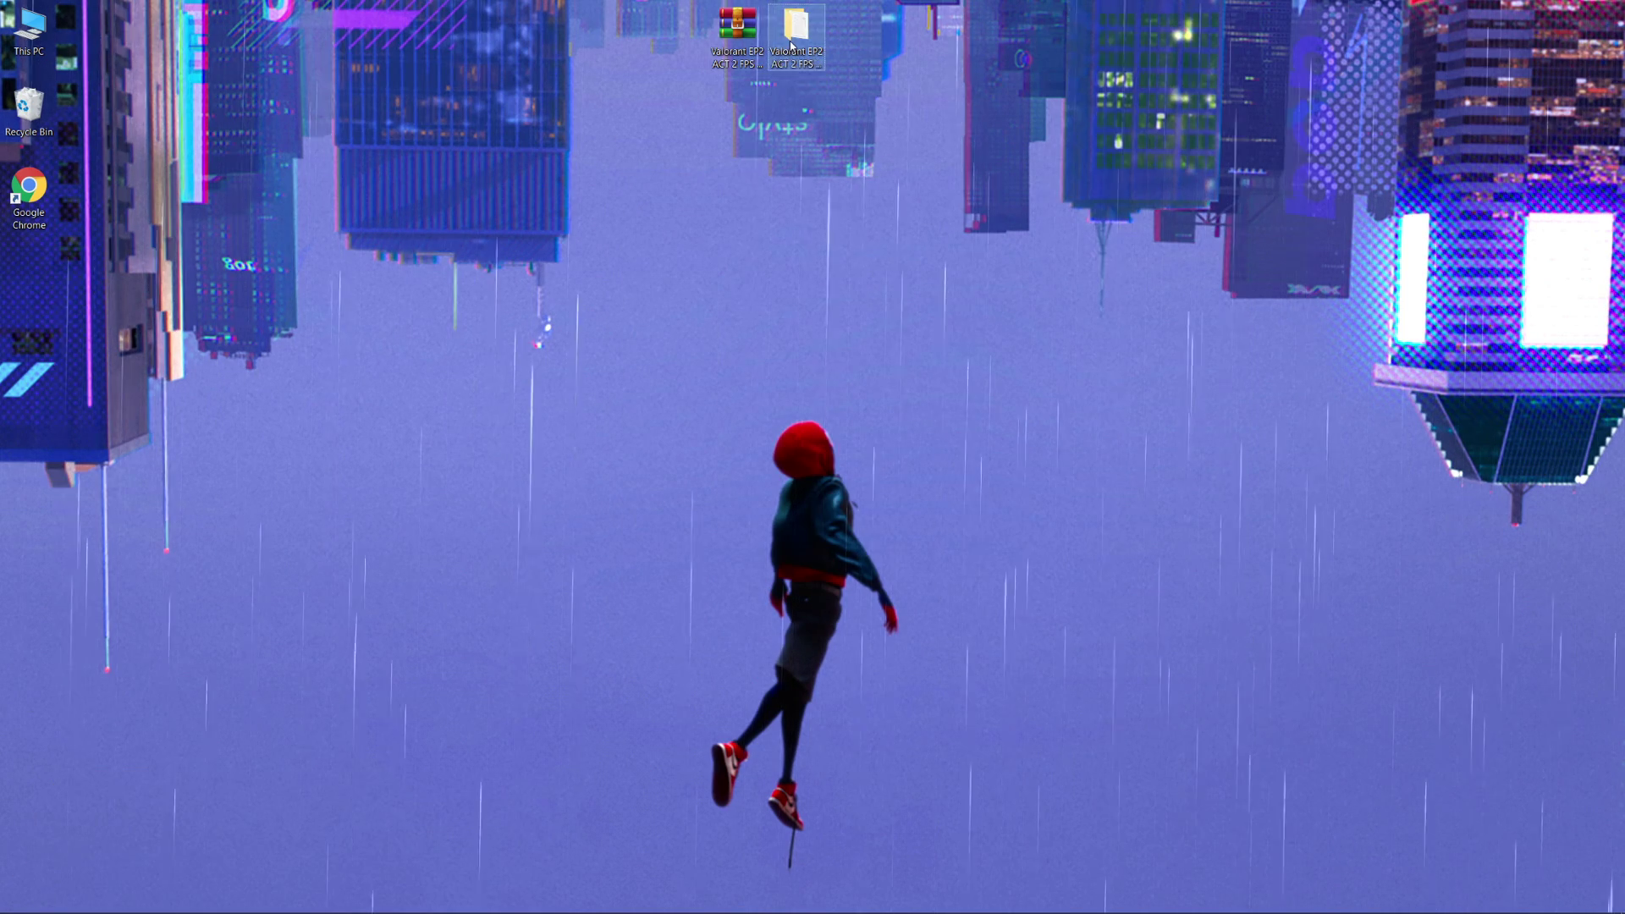
pyautogui.moveTo(321, 201)
pyautogui.mouseDown()
pyautogui.moveTo(307, 112)
pyautogui.moveTo(313, 204)
pyautogui.mouseUp()
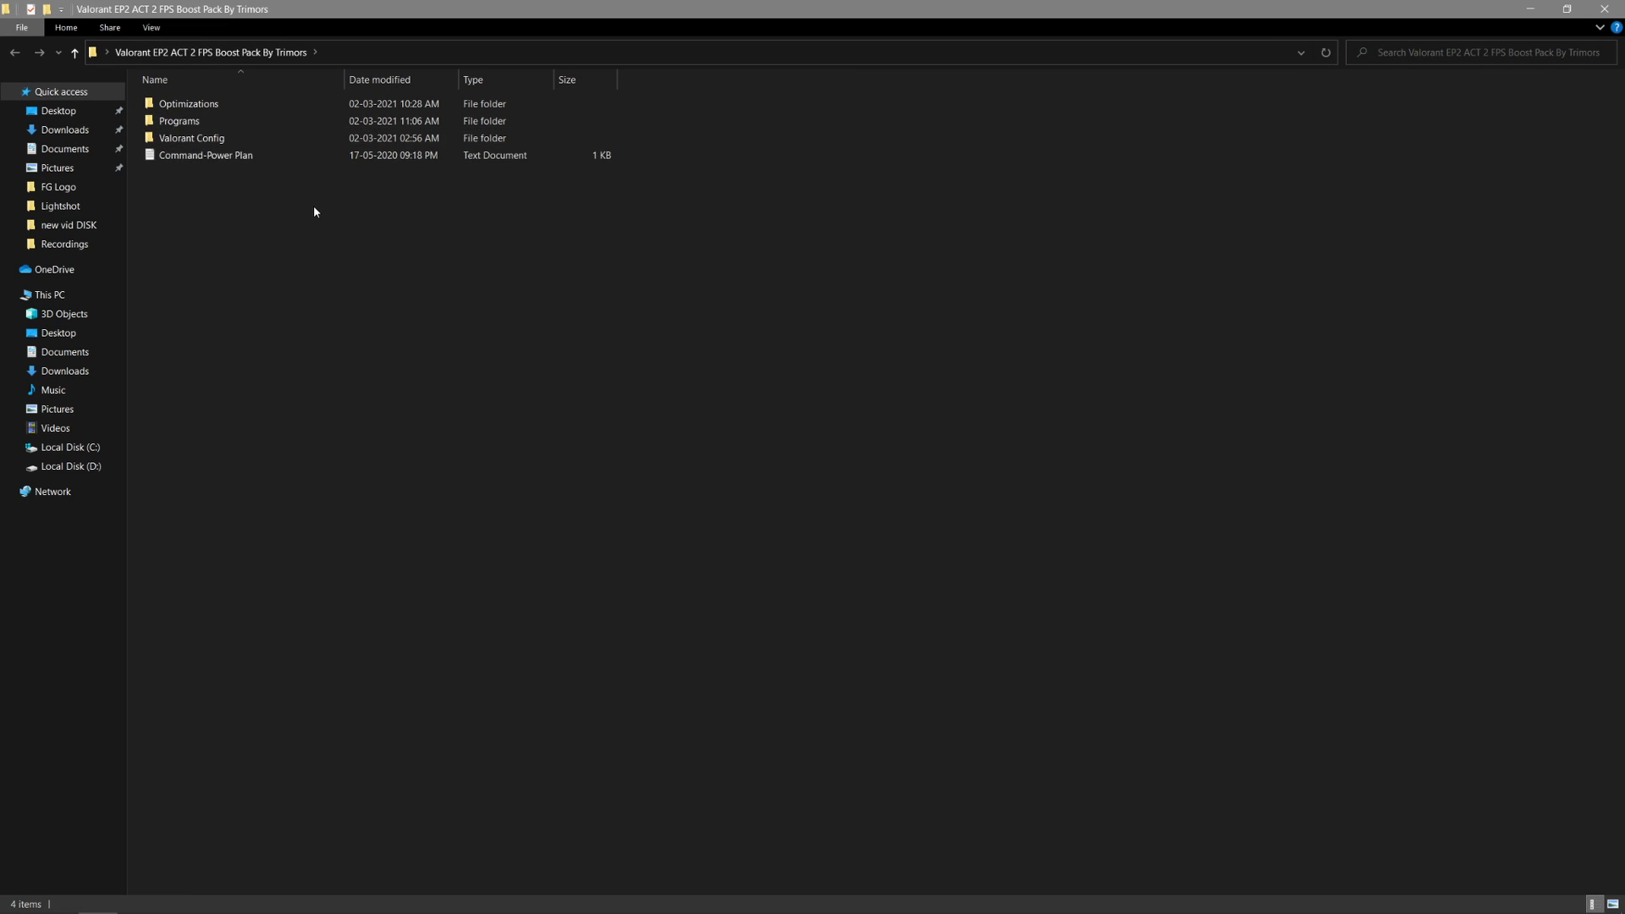
# Open the pack's Optimizations folder and look over the files in its CMD Scripts subfolder
pyautogui.doubleClick(205, 108)
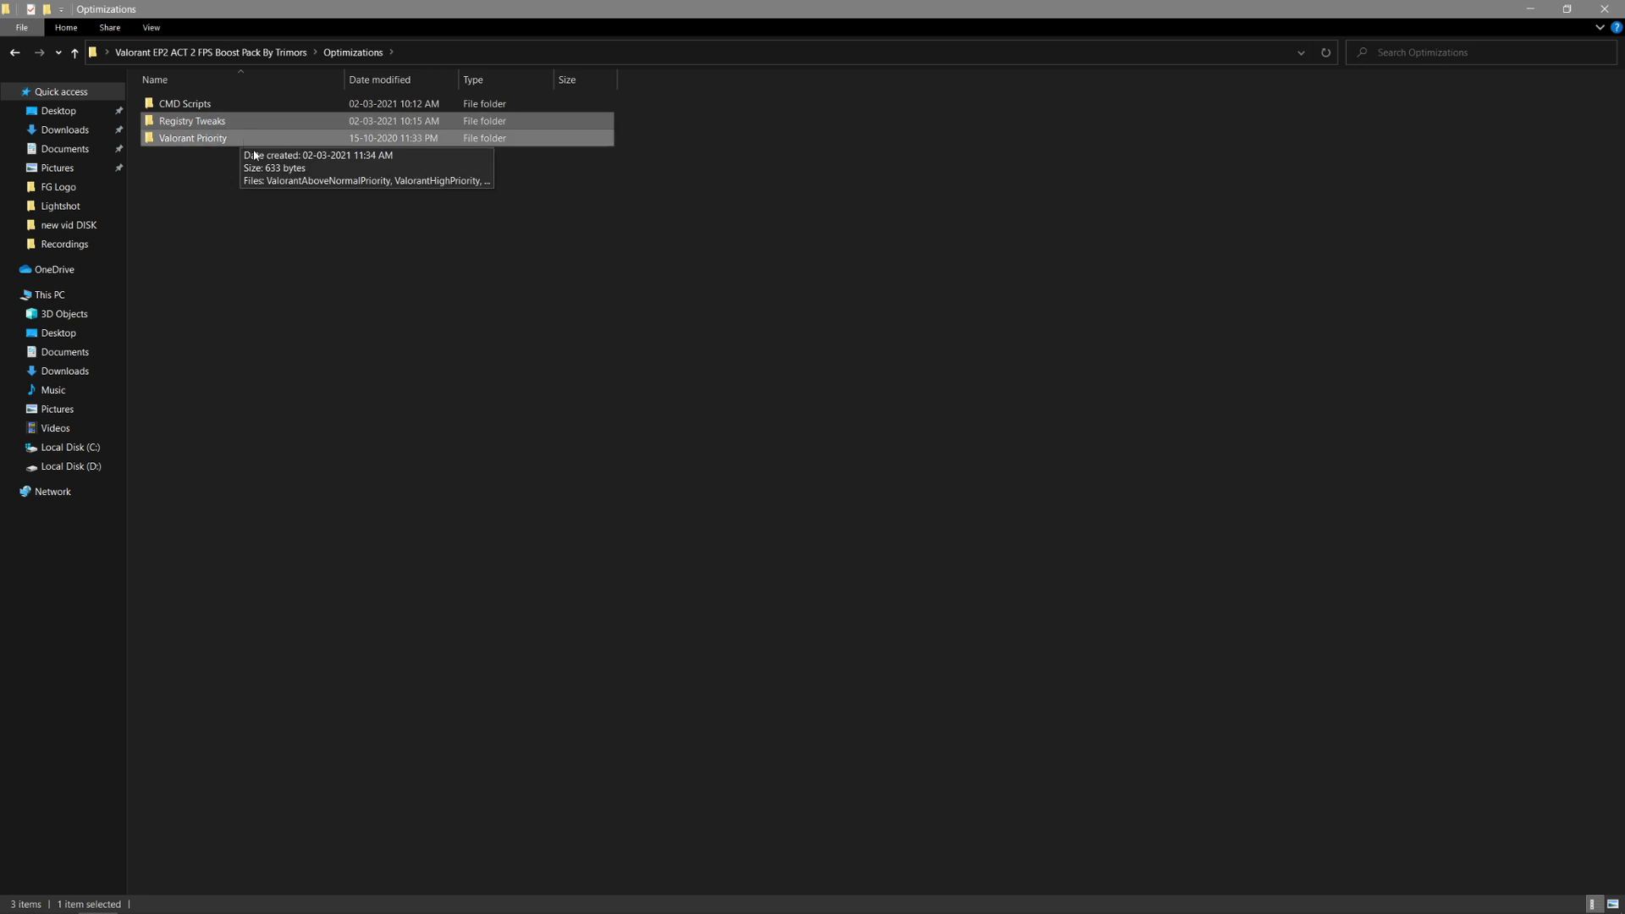
pyautogui.doubleClick(218, 109)
pyautogui.moveTo(215, 150); pyautogui.dragTo(212, 114)
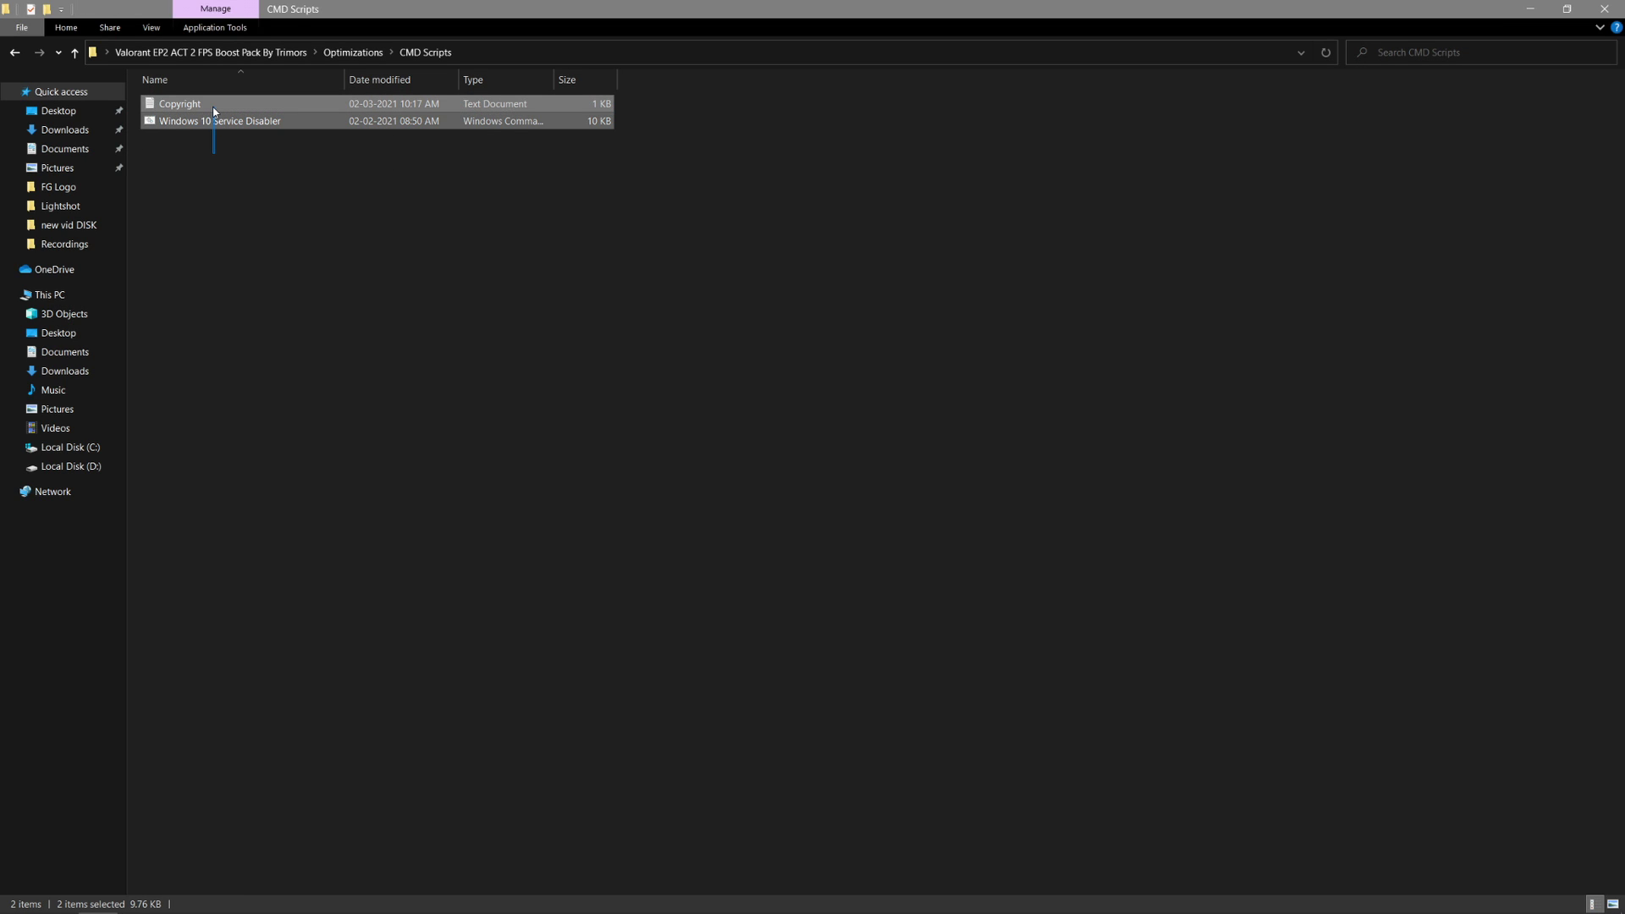
pyautogui.click(286, 181)
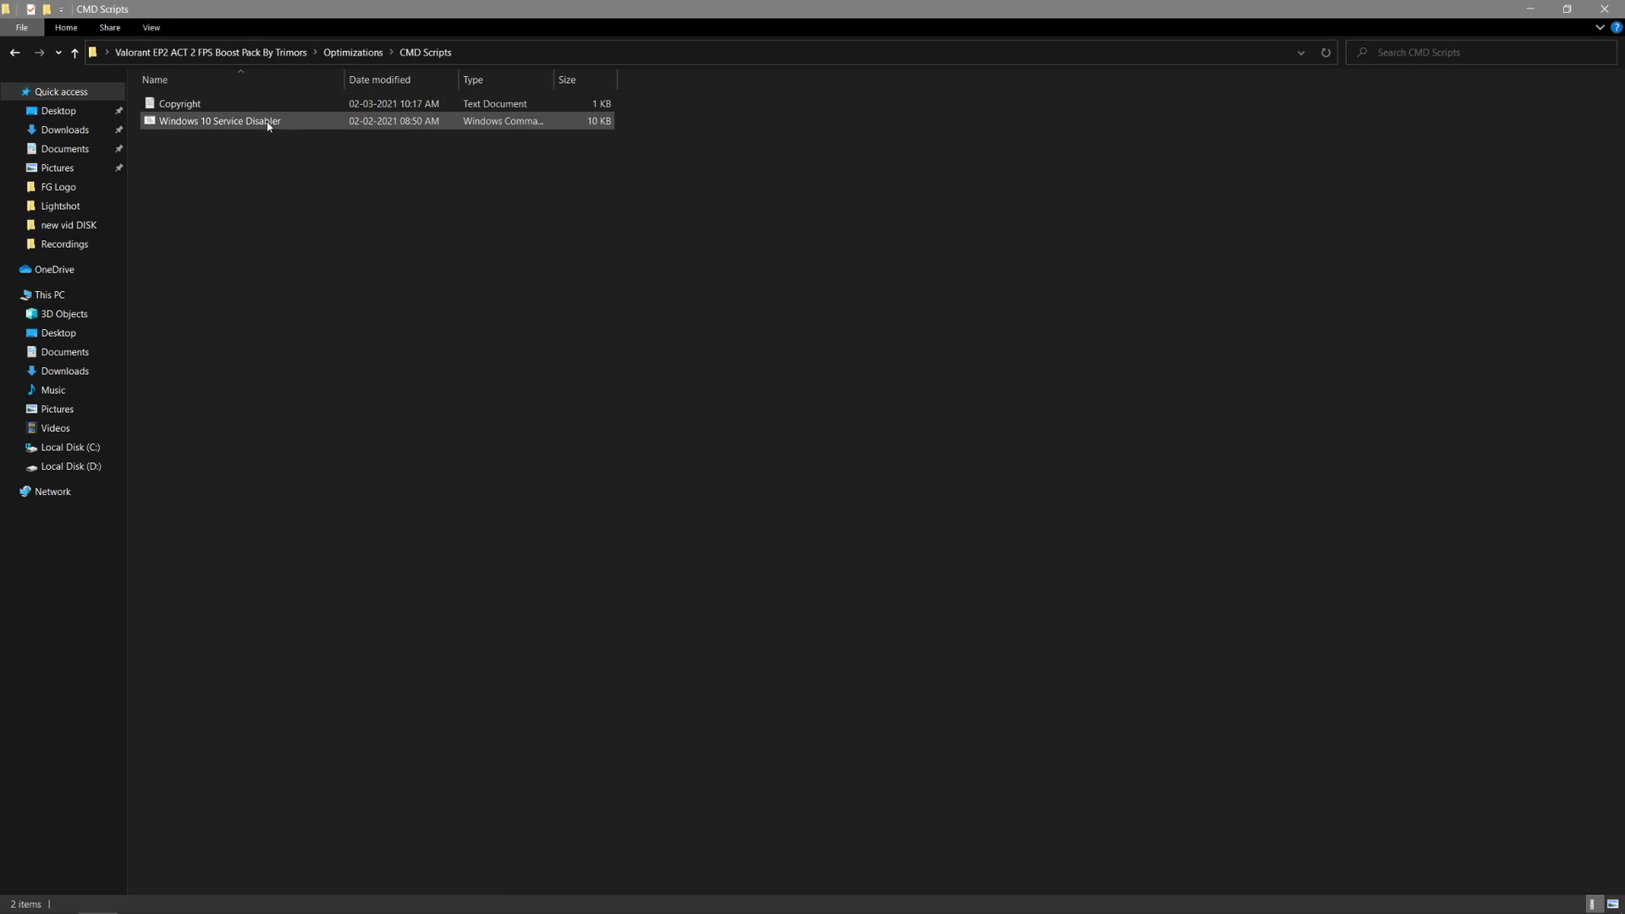
# Return to the Optimizations folder and open Registry Tweaks to view its registration files
pyautogui.click(14, 52)
pyautogui.doubleClick(216, 124)
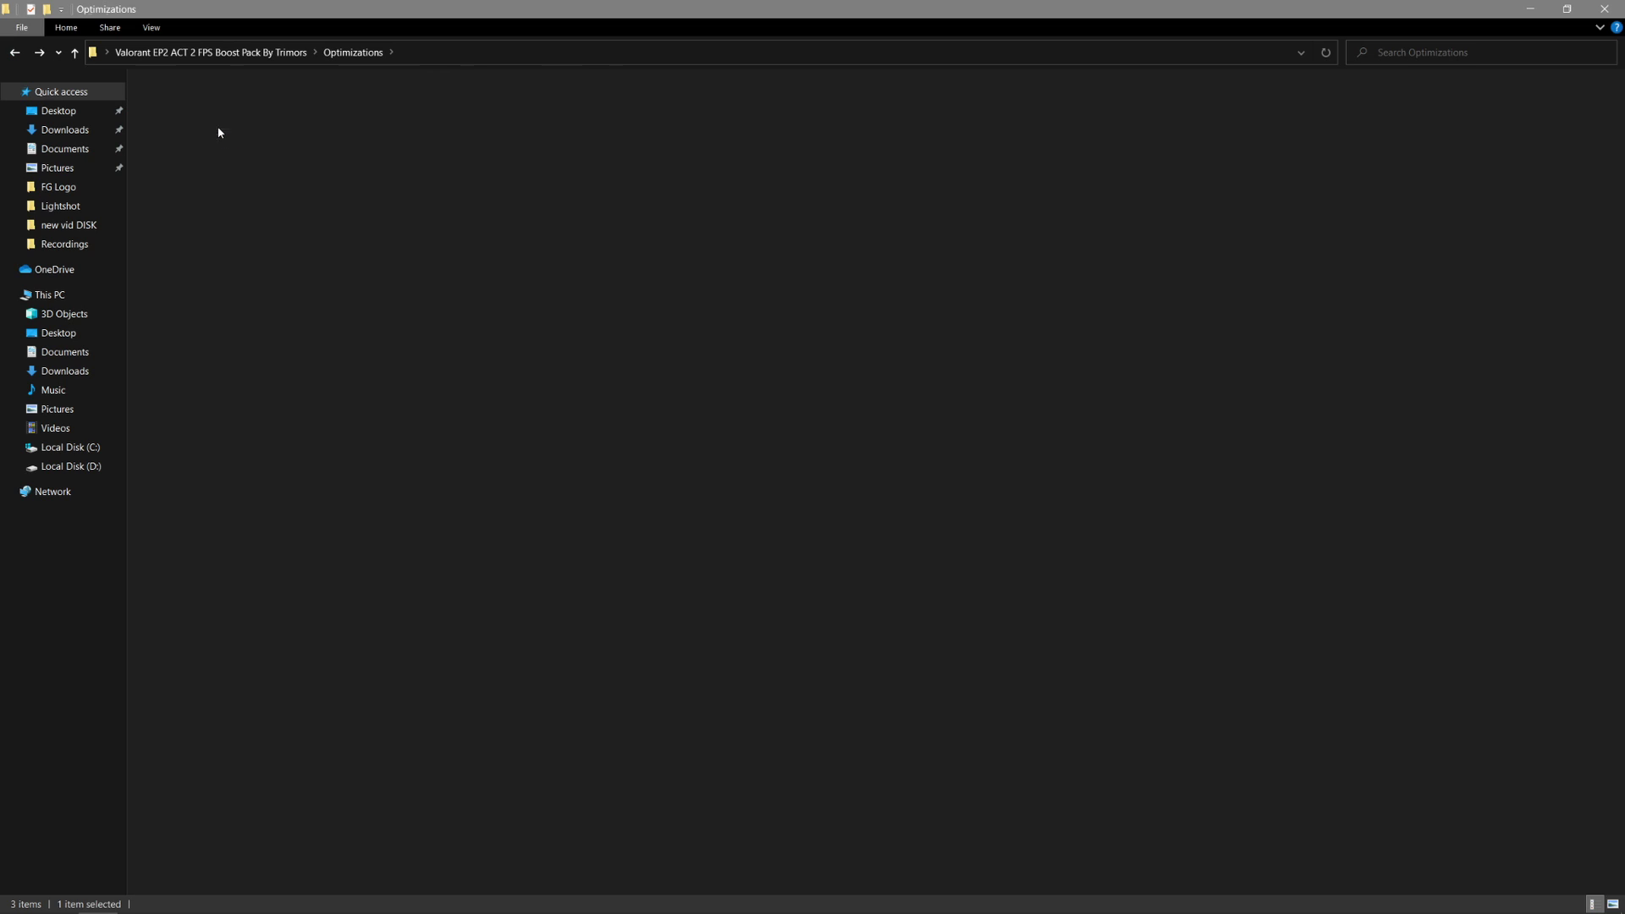
pyautogui.moveTo(222, 267); pyautogui.dragTo(218, 98)
pyautogui.click(264, 268)
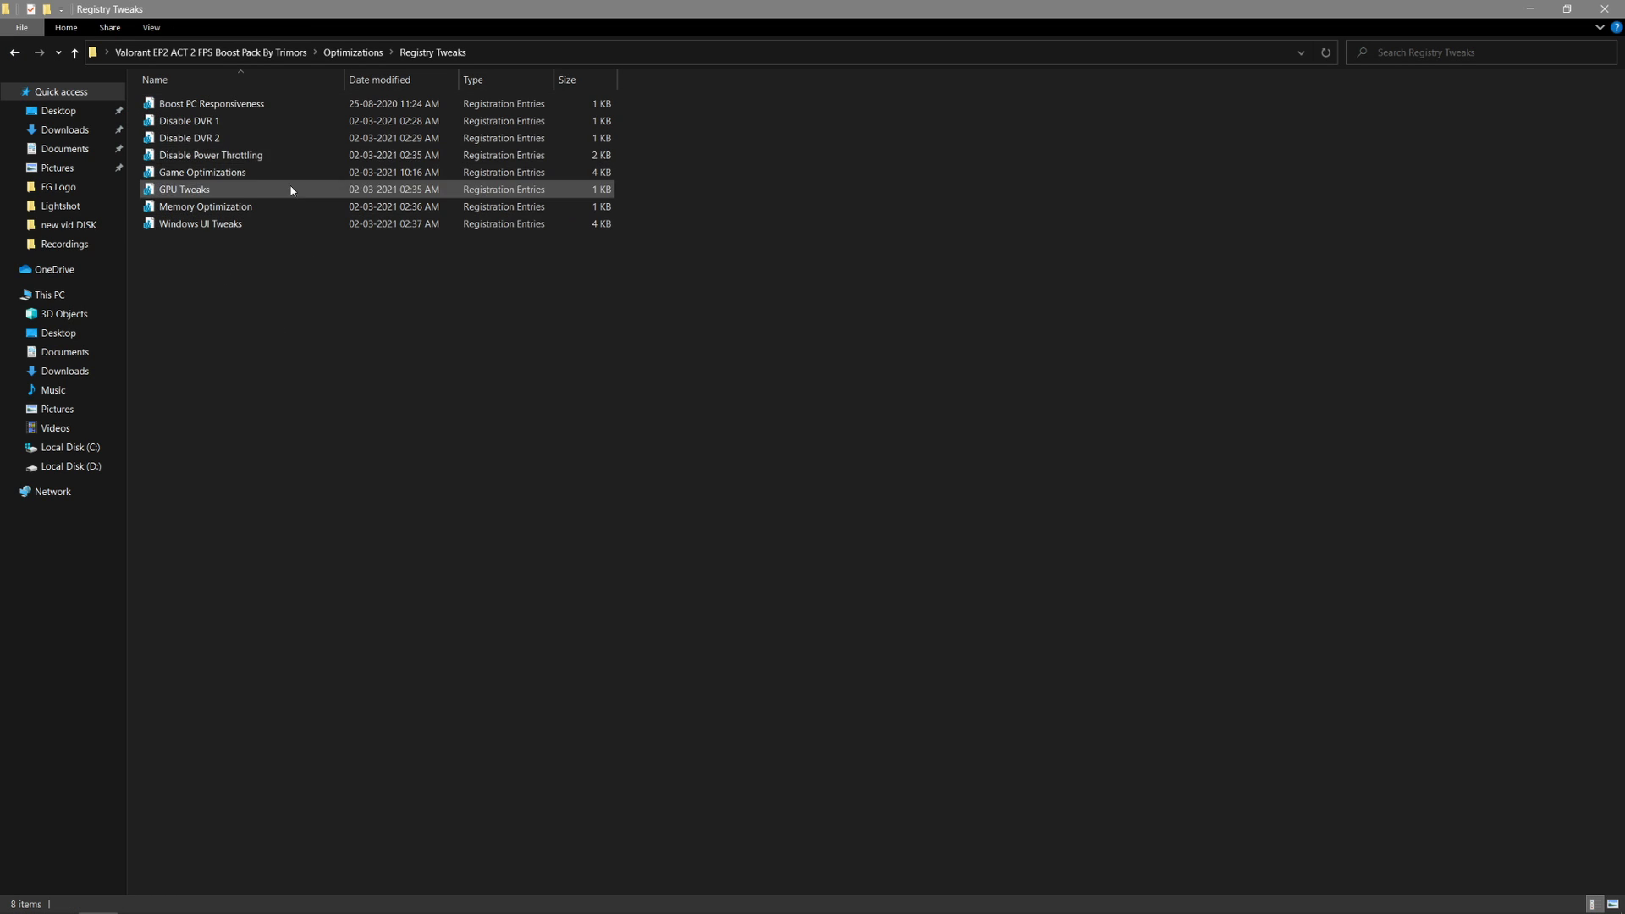
# Merge the Boost PC Responsiveness registration file into the Windows registry
pyautogui.click(254, 105)
pyautogui.rightClick(266, 105)
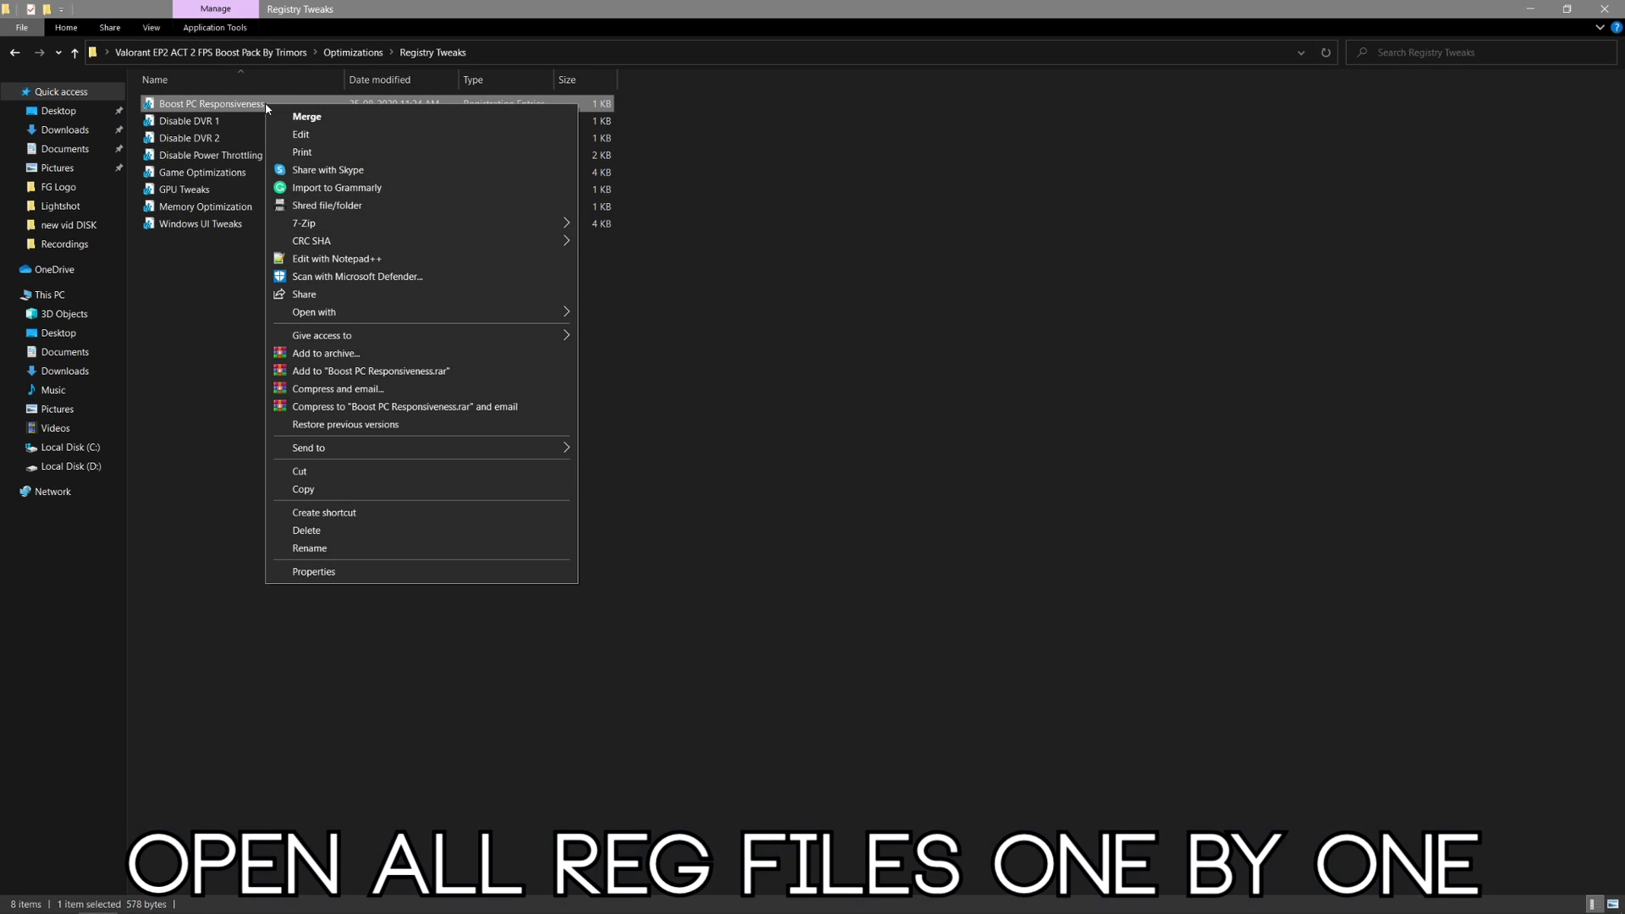
pyautogui.click(356, 119)
pyautogui.click(928, 493)
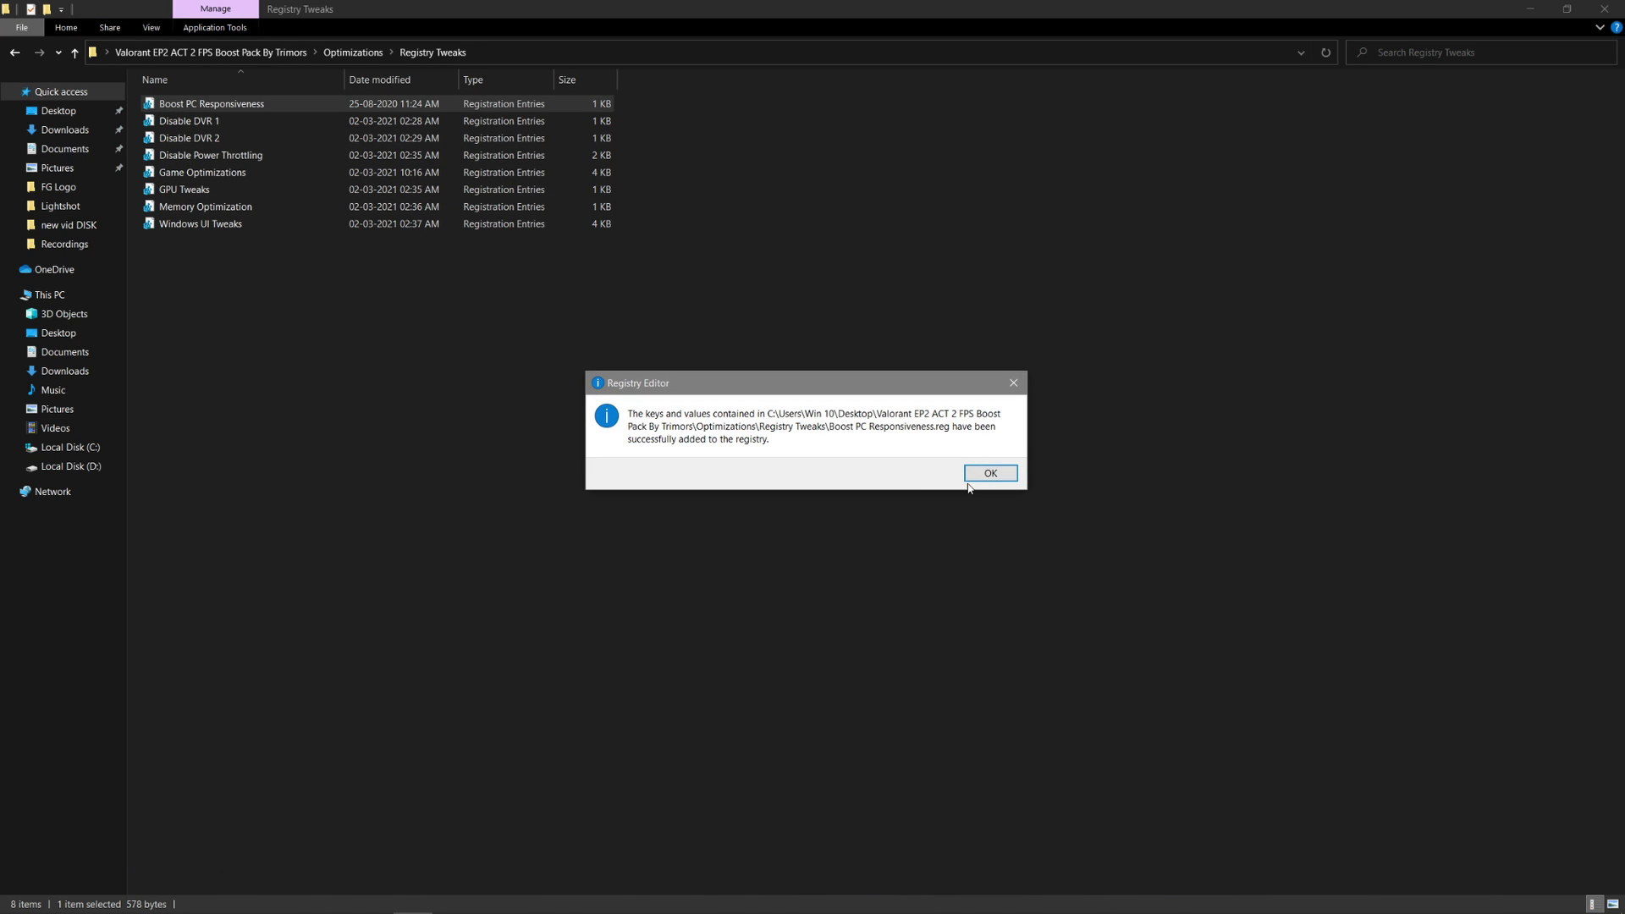
pyautogui.click(981, 474)
# Merge the Disable DVR 1 and Disable DVR 2 registration files into the registry, one after the other
pyautogui.rightClick(225, 121)
pyautogui.click(264, 130)
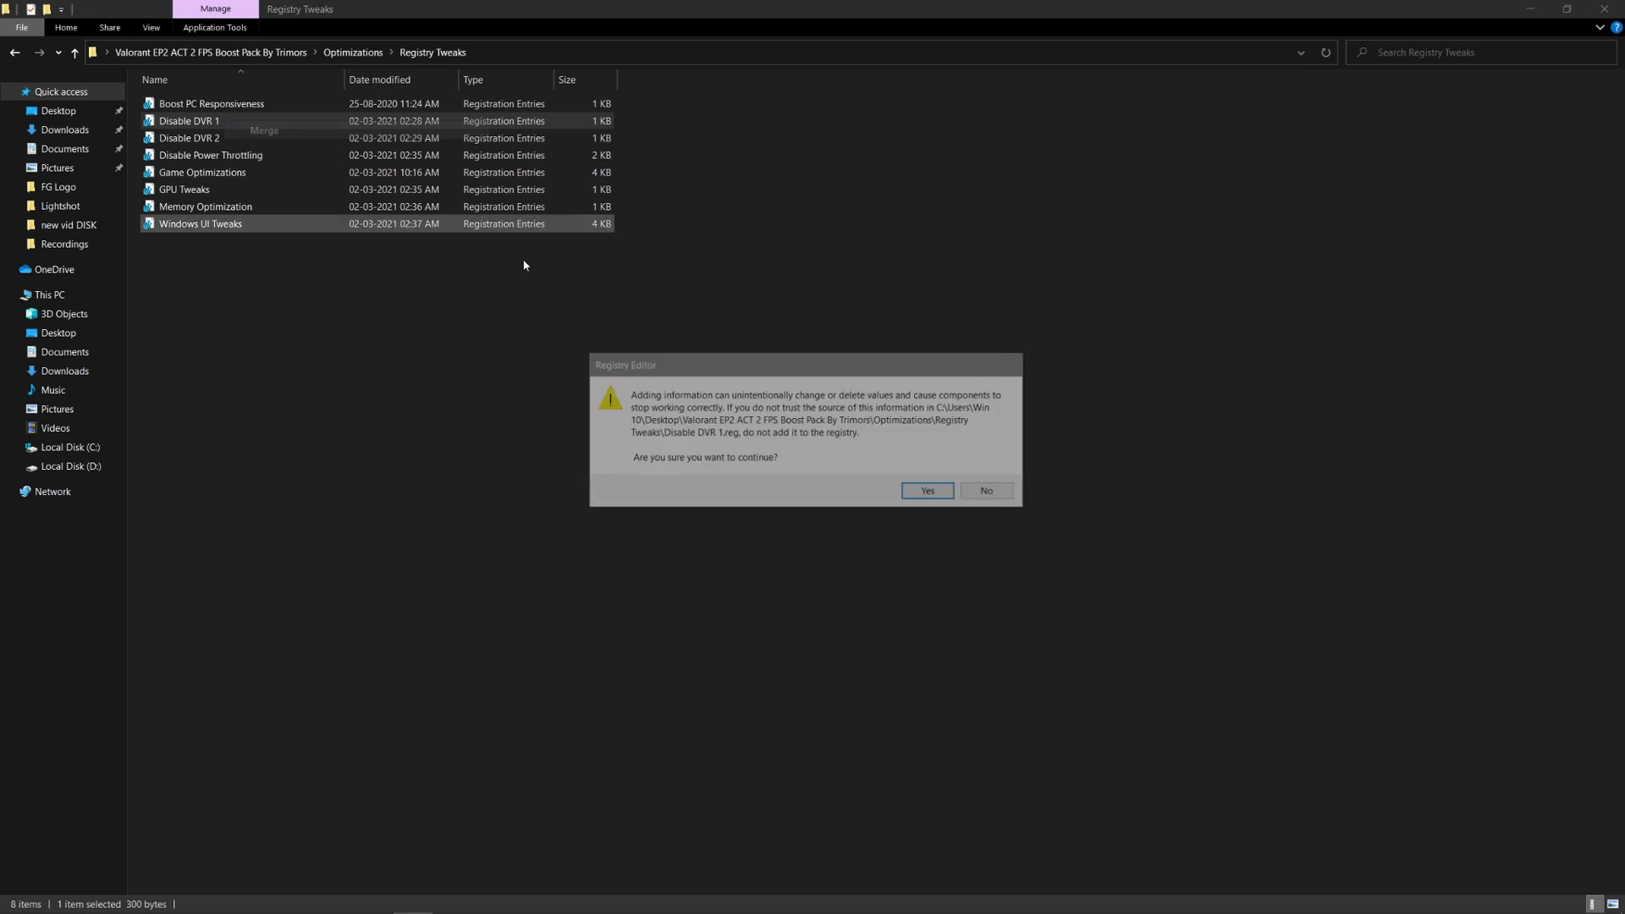
pyautogui.click(928, 494)
pyautogui.click(960, 468)
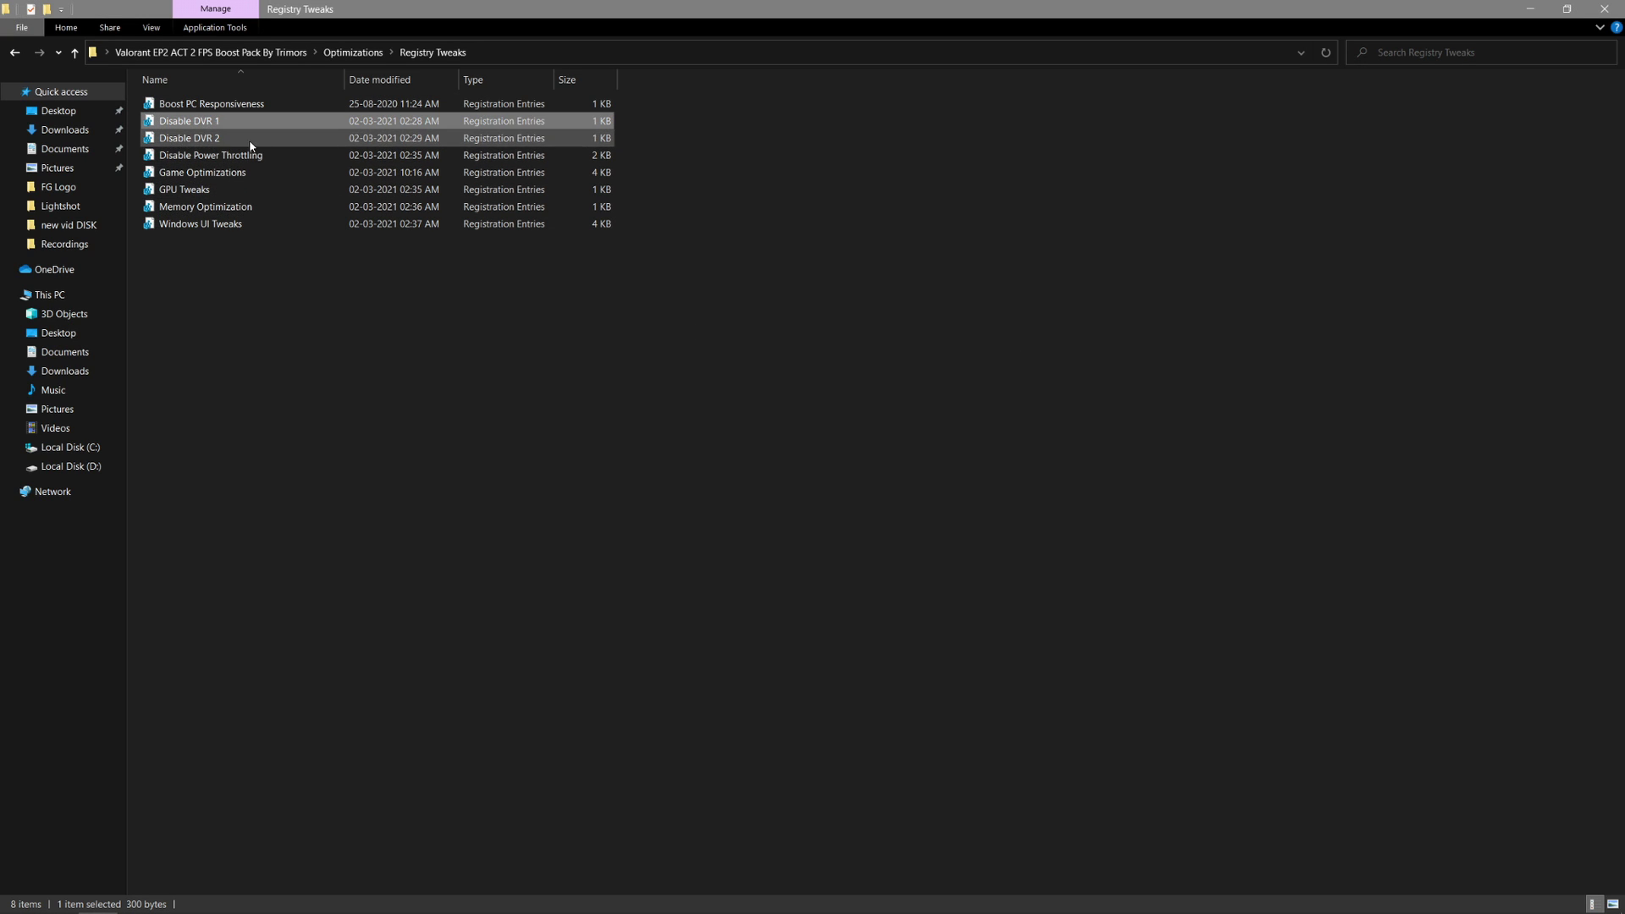
pyautogui.rightClick(249, 139)
pyautogui.click(267, 150)
pyautogui.click(930, 491)
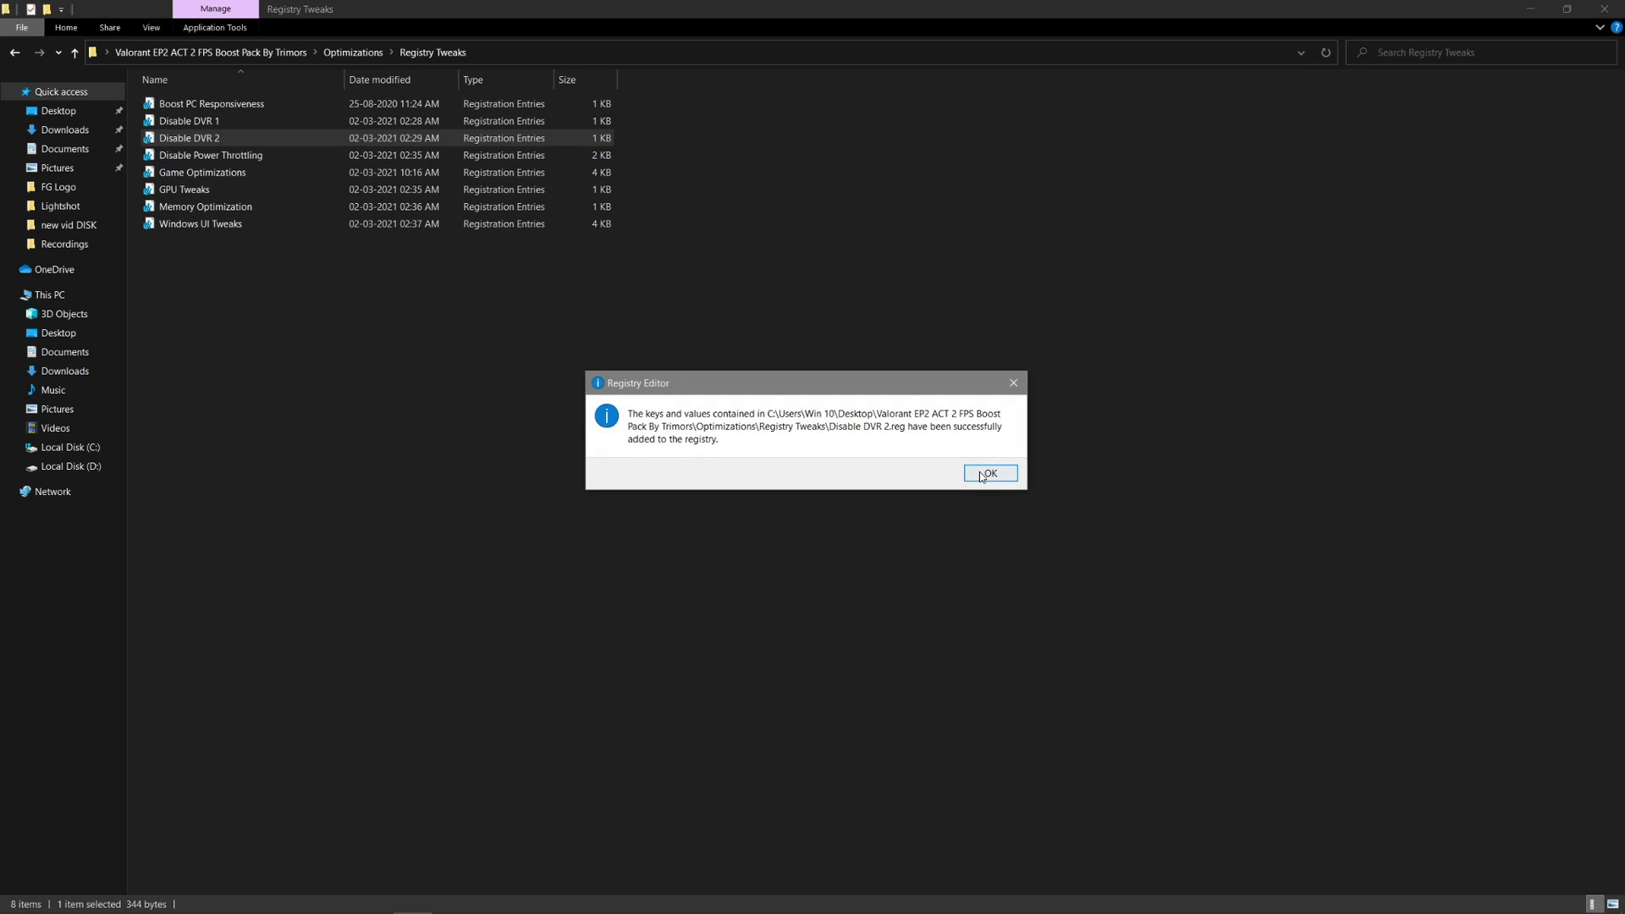
pyautogui.click(964, 470)
# Merge the Disable Power Throttling and Game Optimizations registration files into the registry
pyautogui.rightClick(194, 155)
pyautogui.click(234, 166)
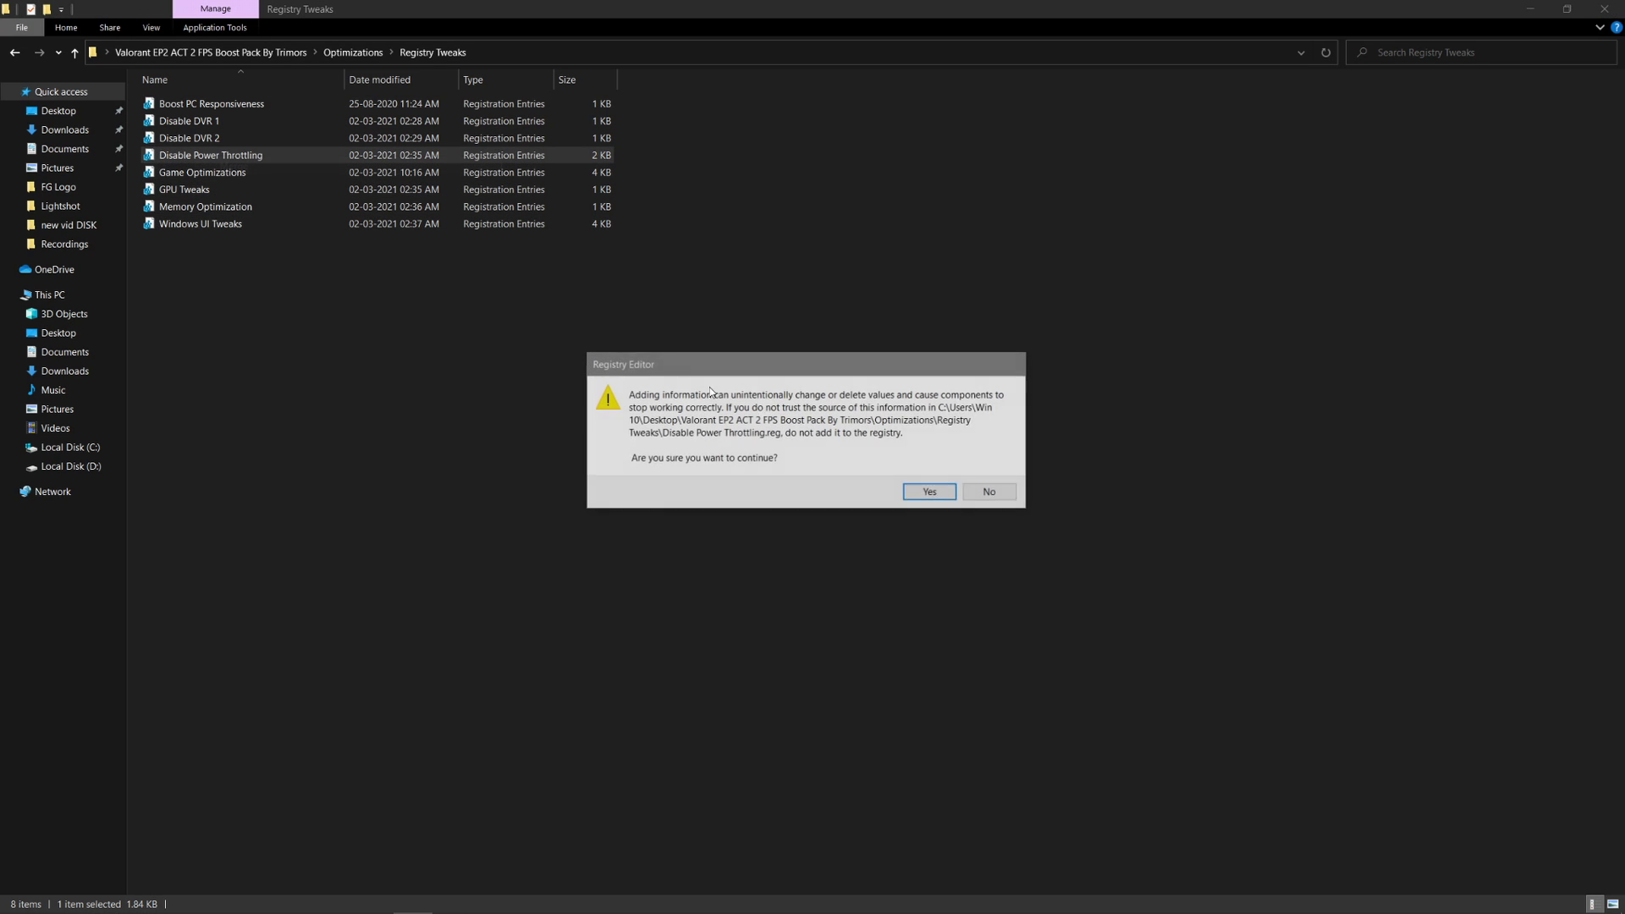
pyautogui.click(929, 493)
pyautogui.click(982, 470)
pyautogui.rightClick(250, 172)
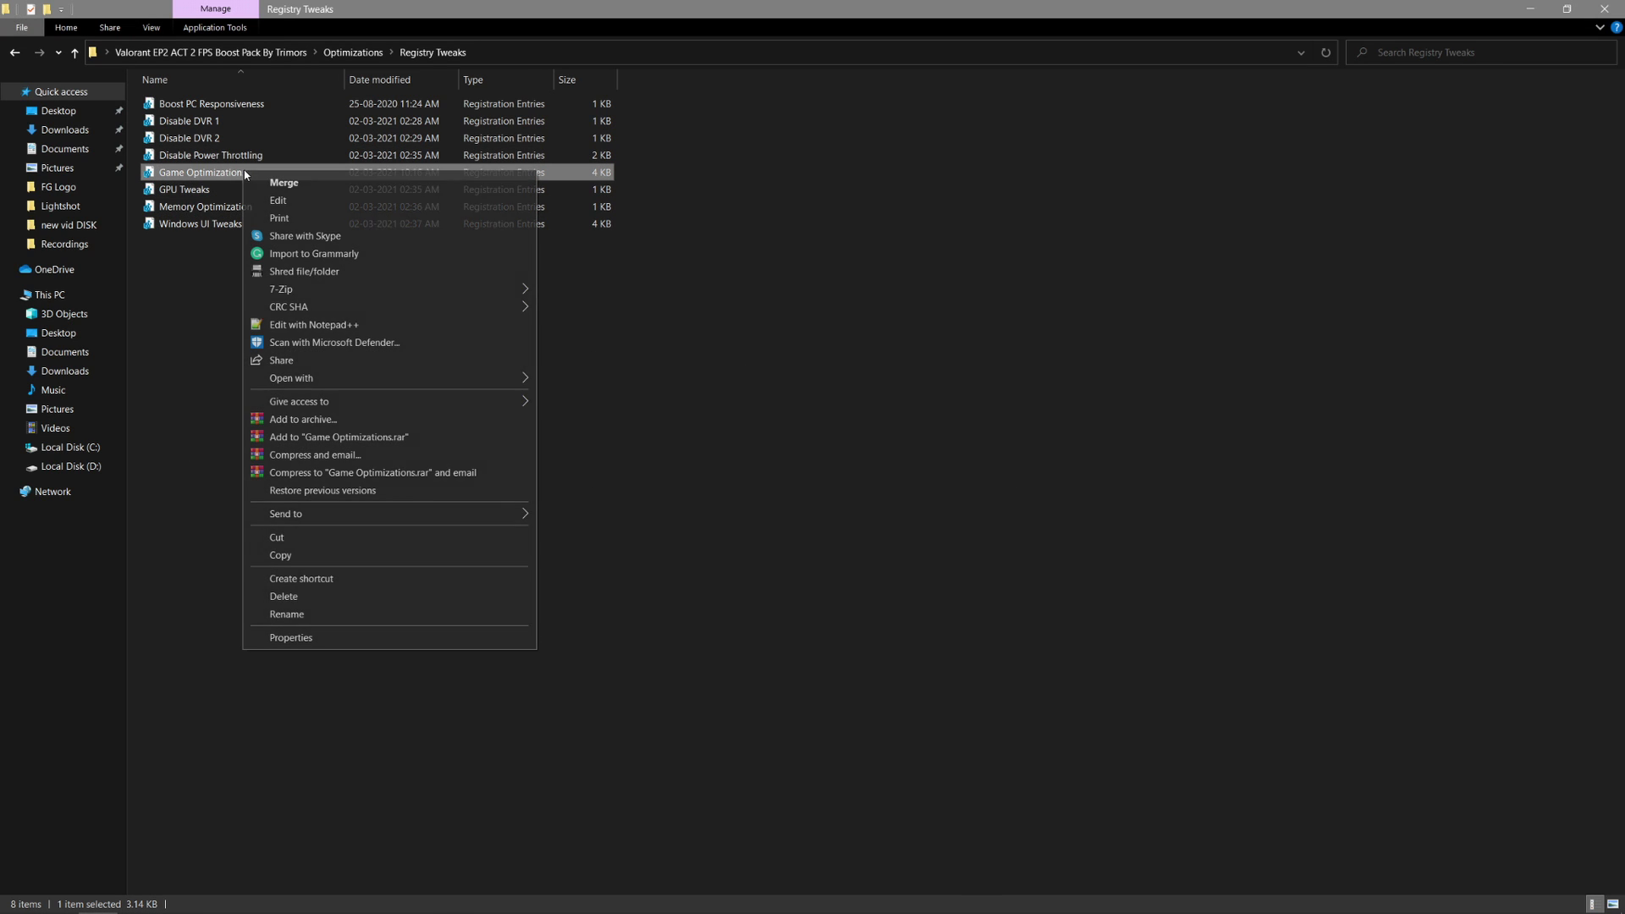
pyautogui.click(271, 179)
pyautogui.click(930, 492)
pyautogui.click(980, 479)
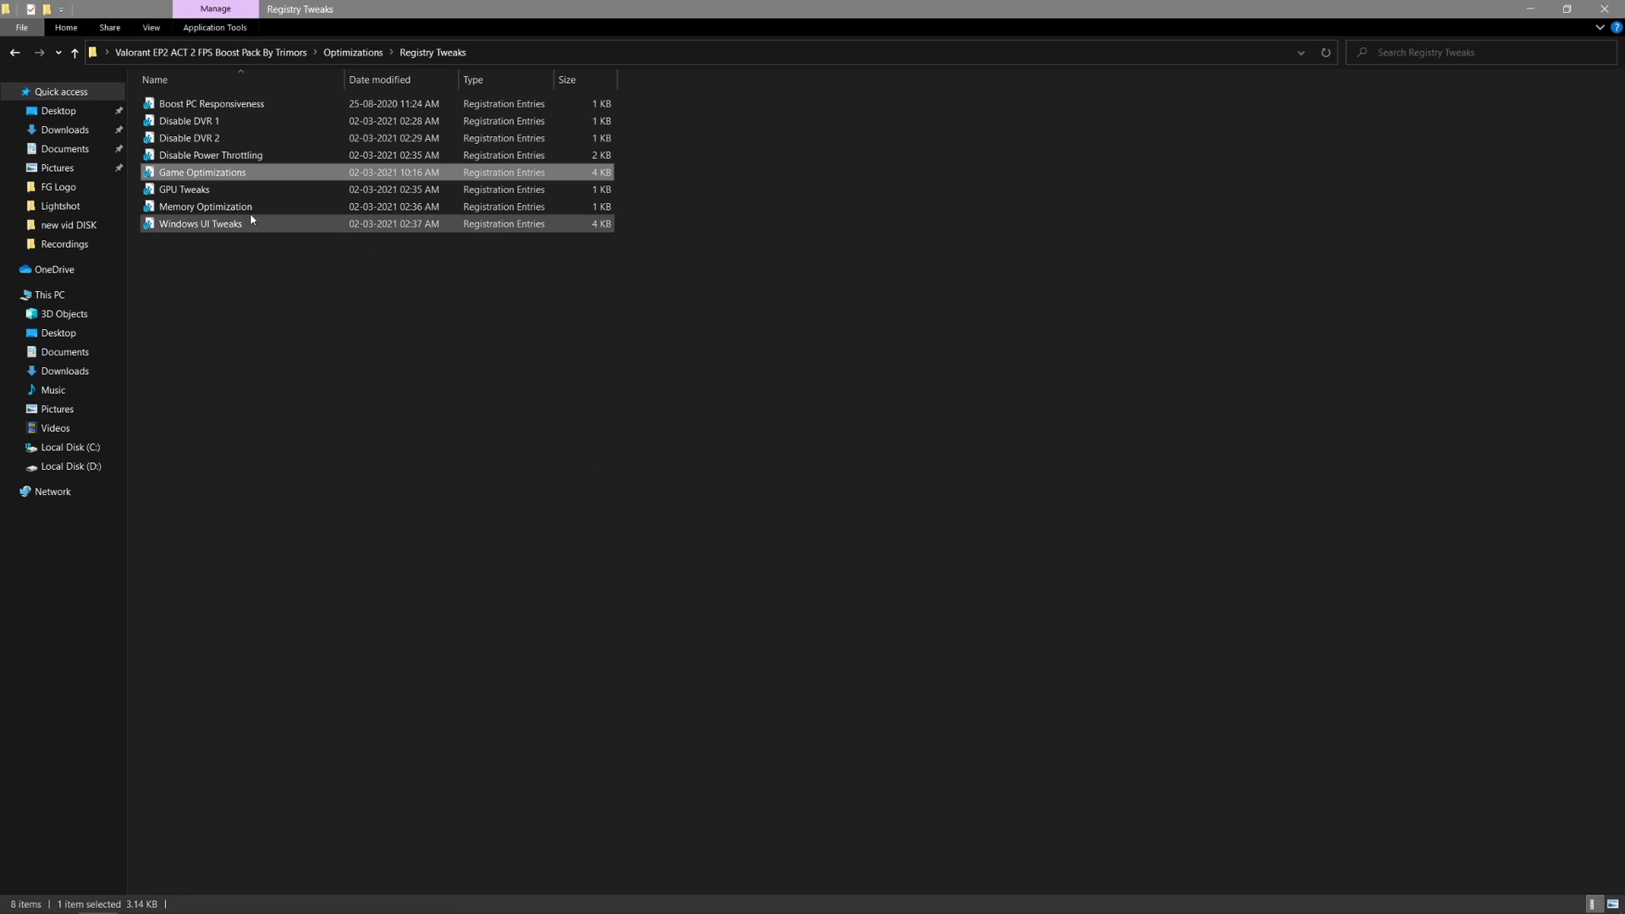
# Merge the GPU Tweaks and Memory Optimization registration files into the registry
pyautogui.rightClick(183, 191)
pyautogui.click(222, 210)
pyautogui.click(930, 491)
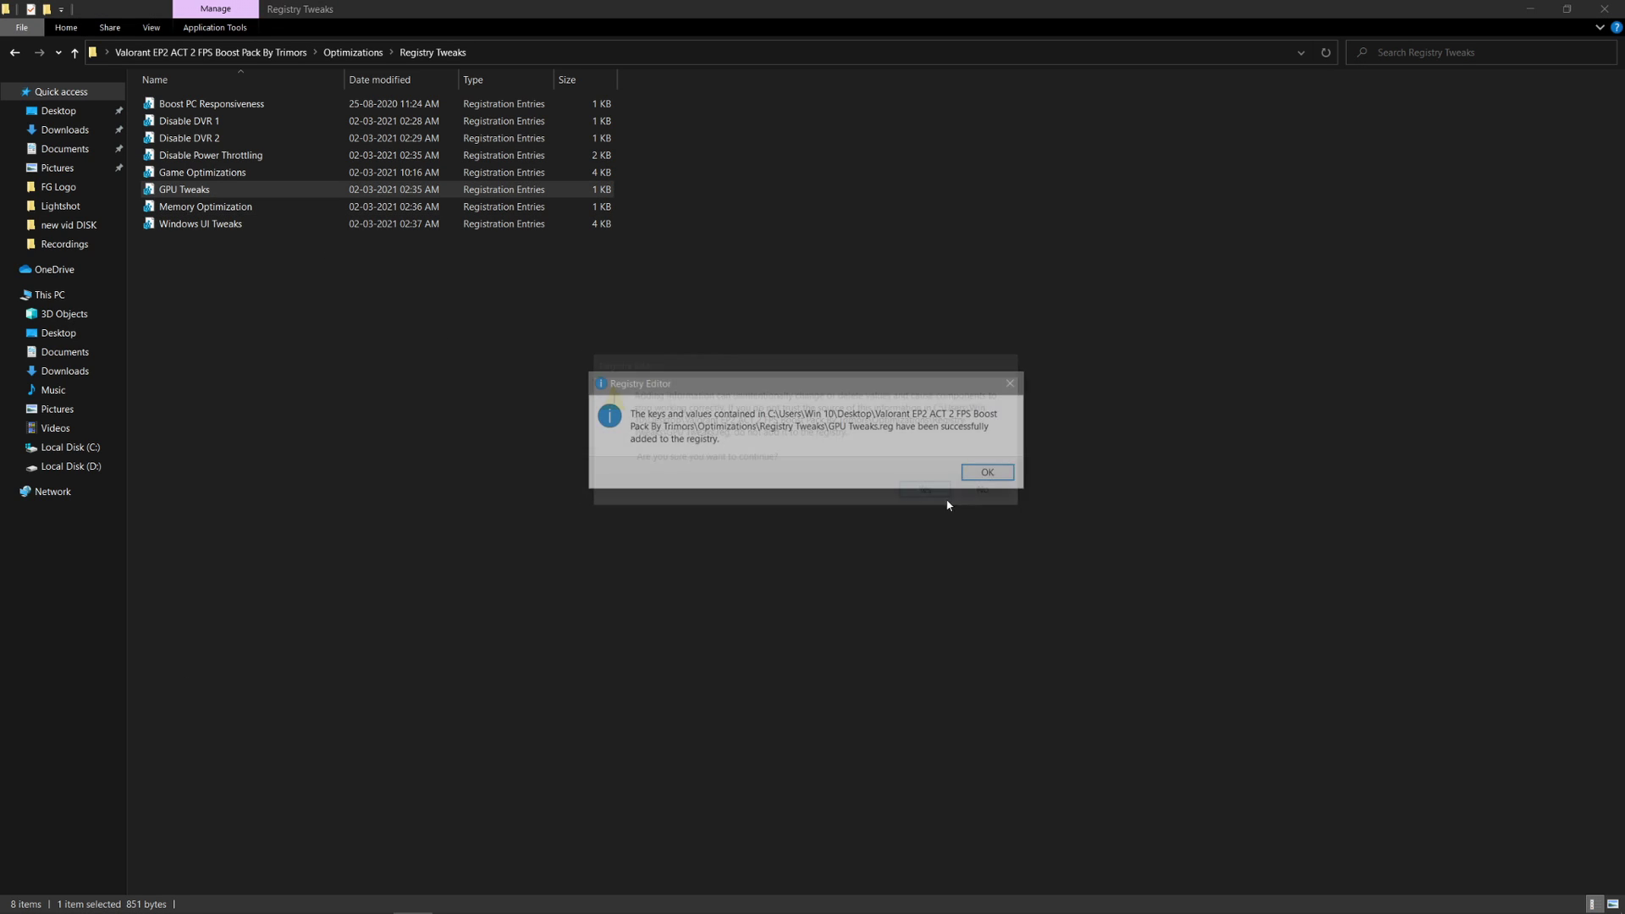
pyautogui.click(979, 471)
pyautogui.click(187, 212)
pyautogui.rightClick(187, 214)
pyautogui.click(226, 225)
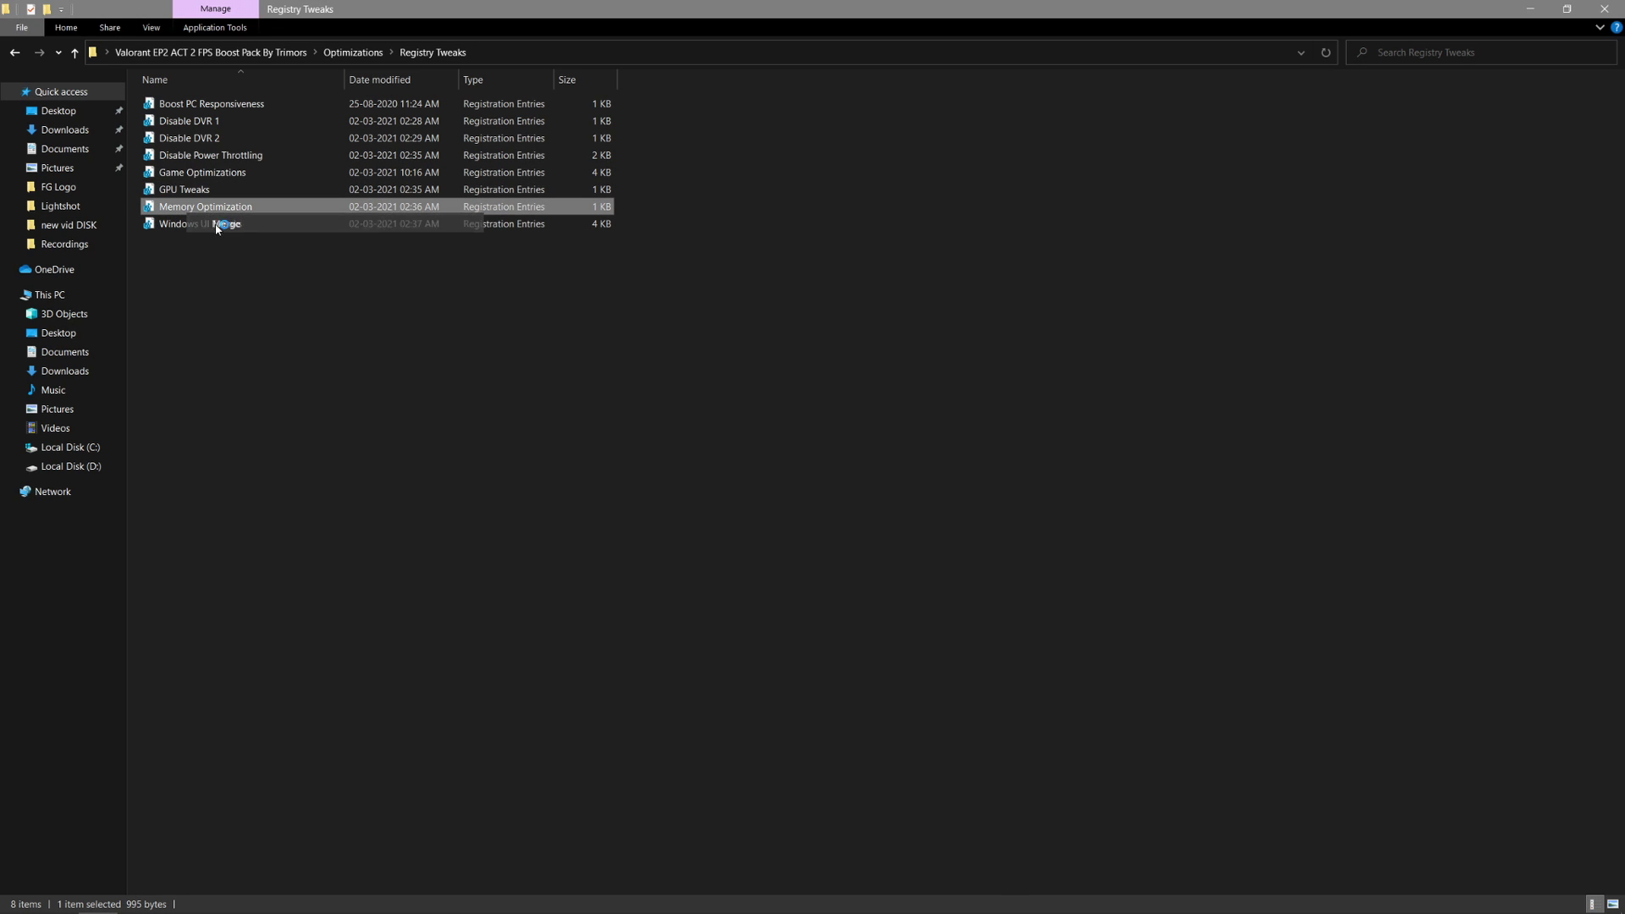
pyautogui.click(929, 492)
pyautogui.click(963, 477)
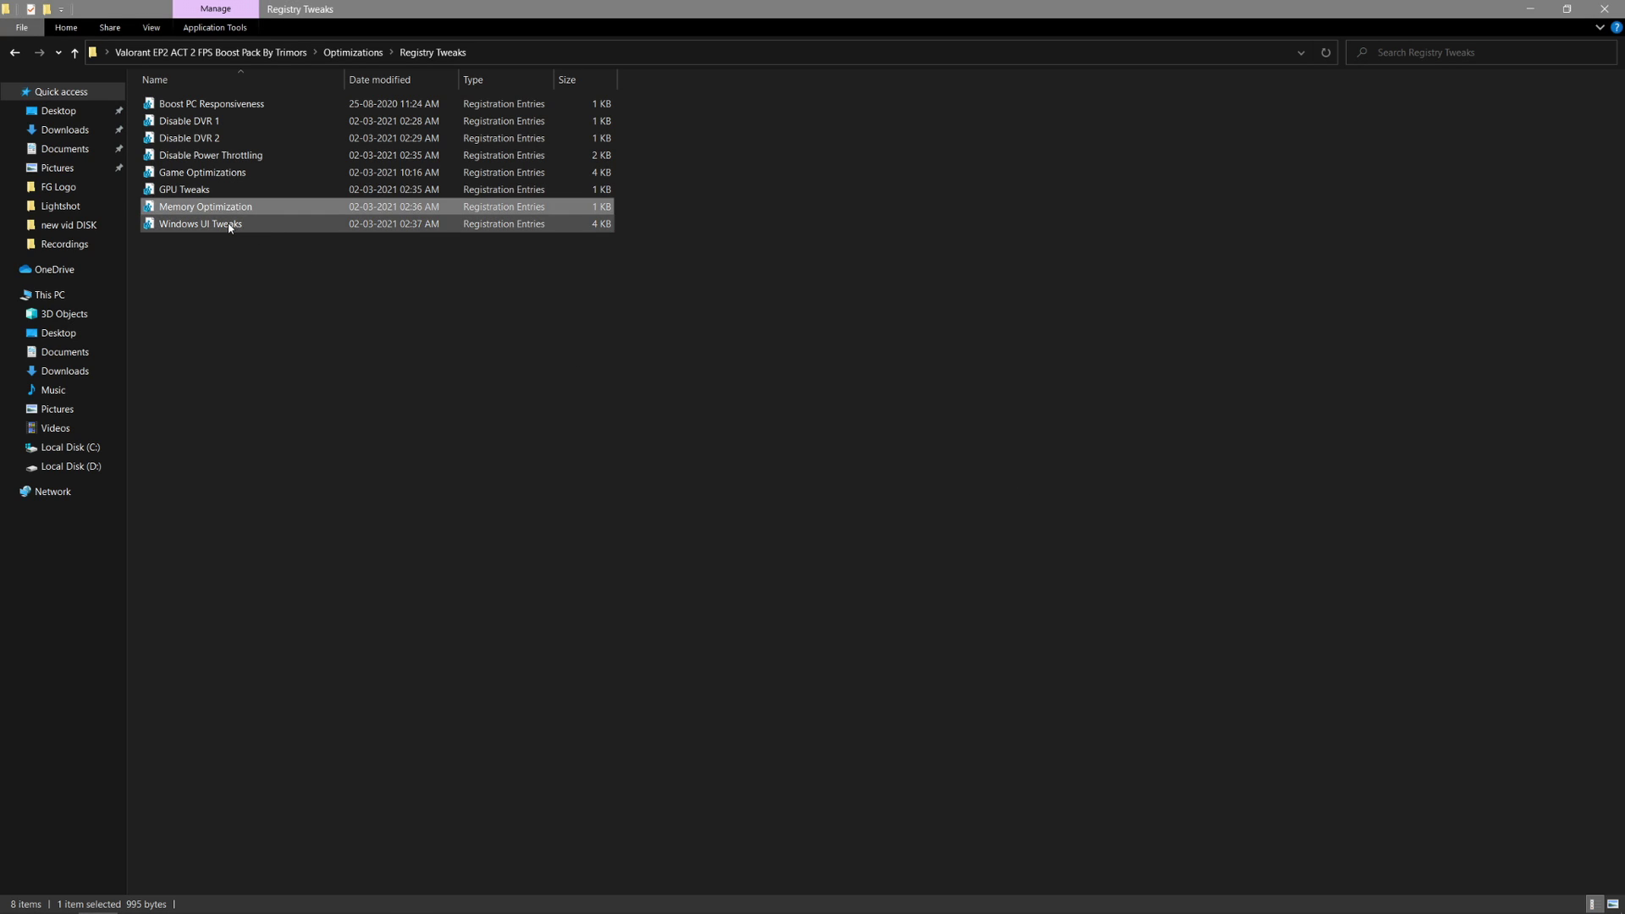
# Merge the Windows UI Tweaks registration file into the registry and dismiss the User Account Control restart notification
pyautogui.rightClick(216, 223)
pyautogui.click(253, 236)
pyautogui.click(928, 493)
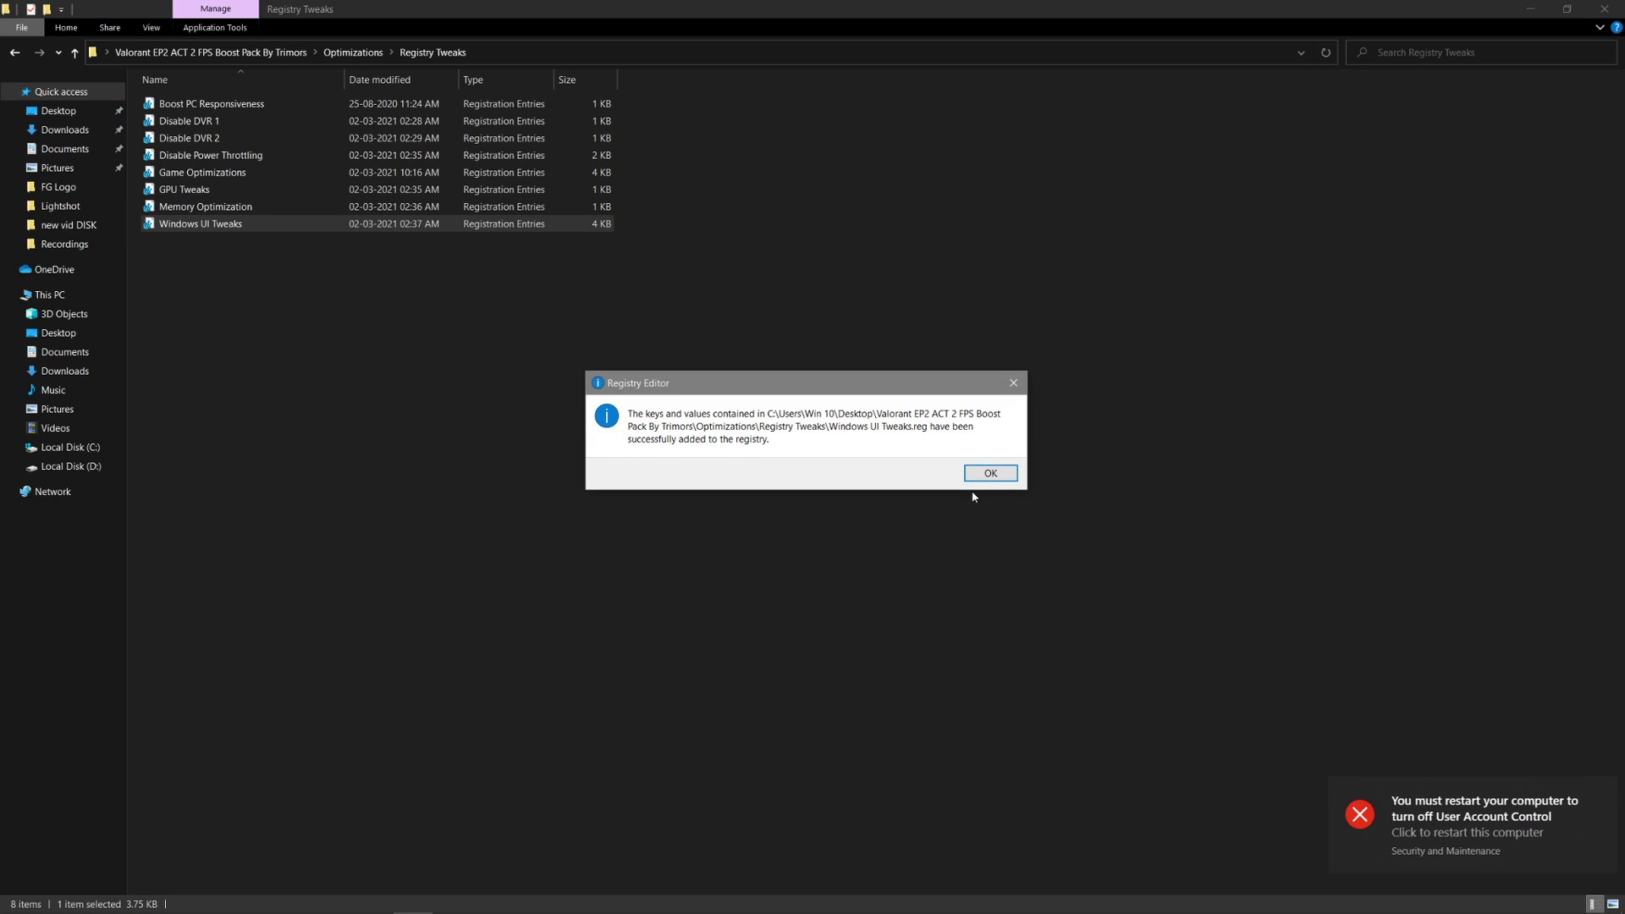
pyautogui.click(984, 473)
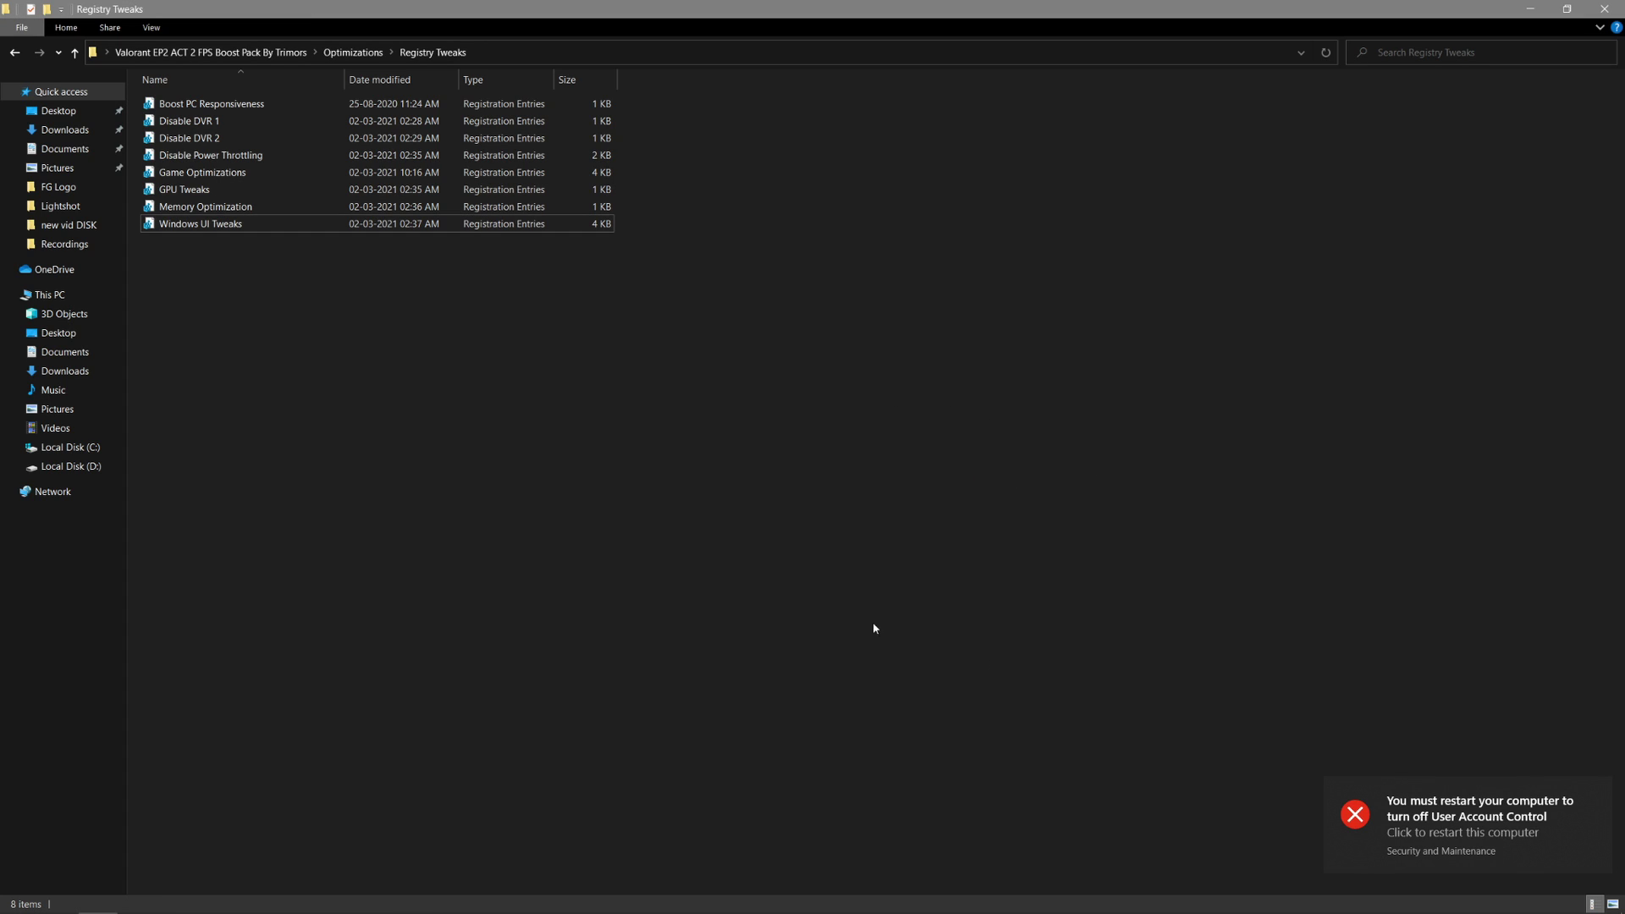
pyautogui.click(1594, 791)
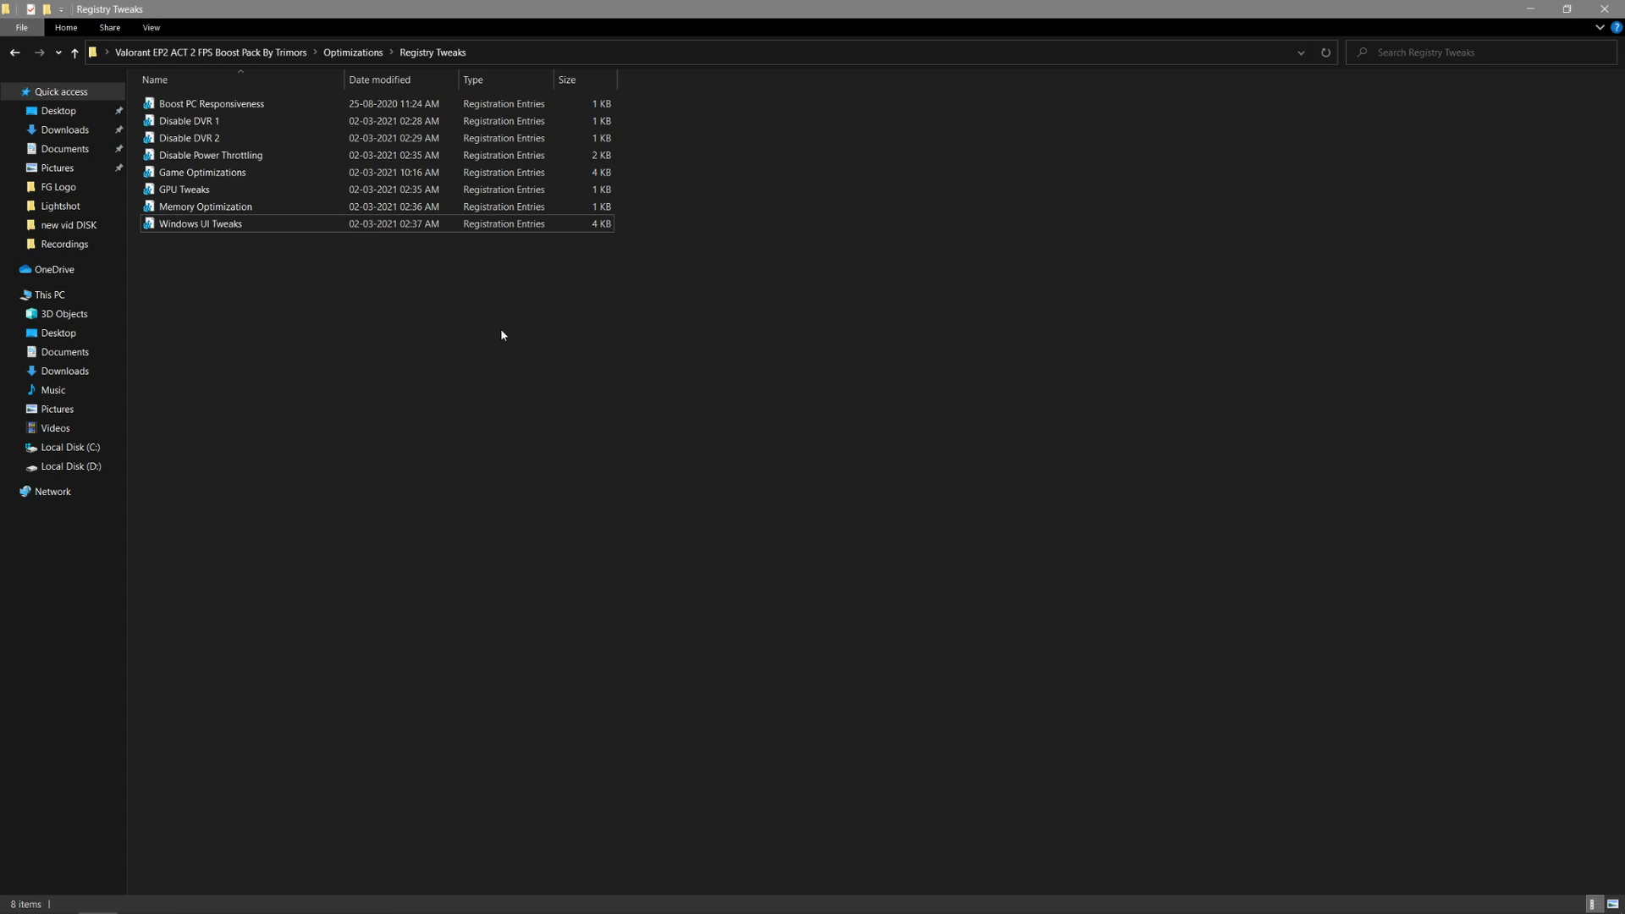
# Go back to the Optimizations folder and open Valorant Priority to view its priority files
pyautogui.click(15, 52)
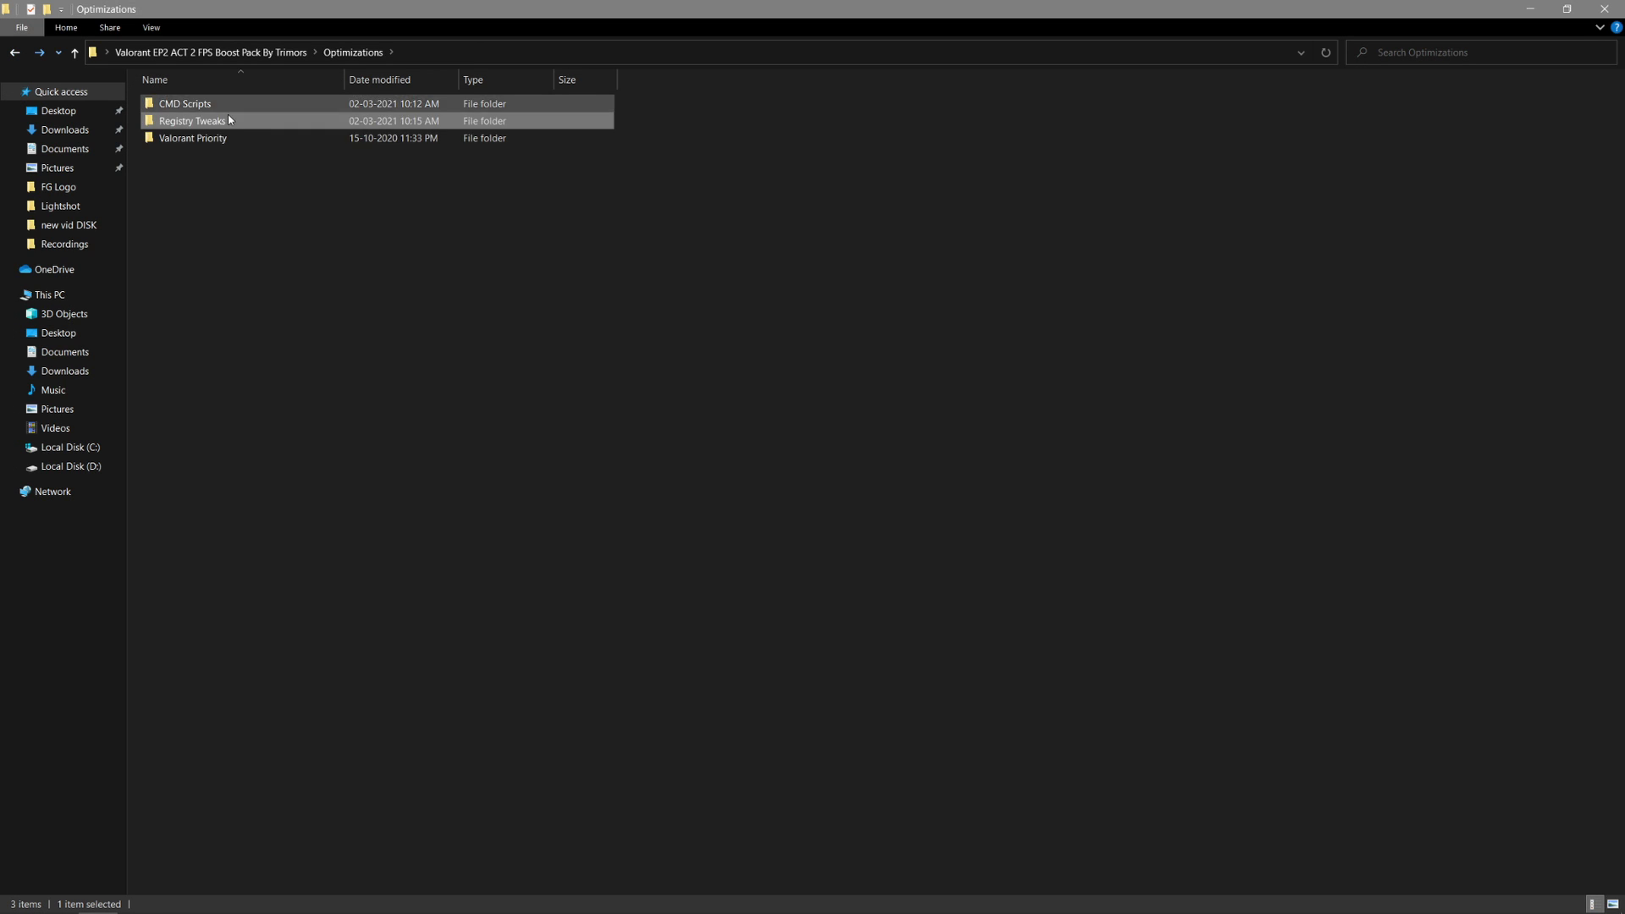
pyautogui.doubleClick(222, 141)
pyautogui.moveTo(486, 357); pyautogui.dragTo(258, 106)
pyautogui.click(257, 169)
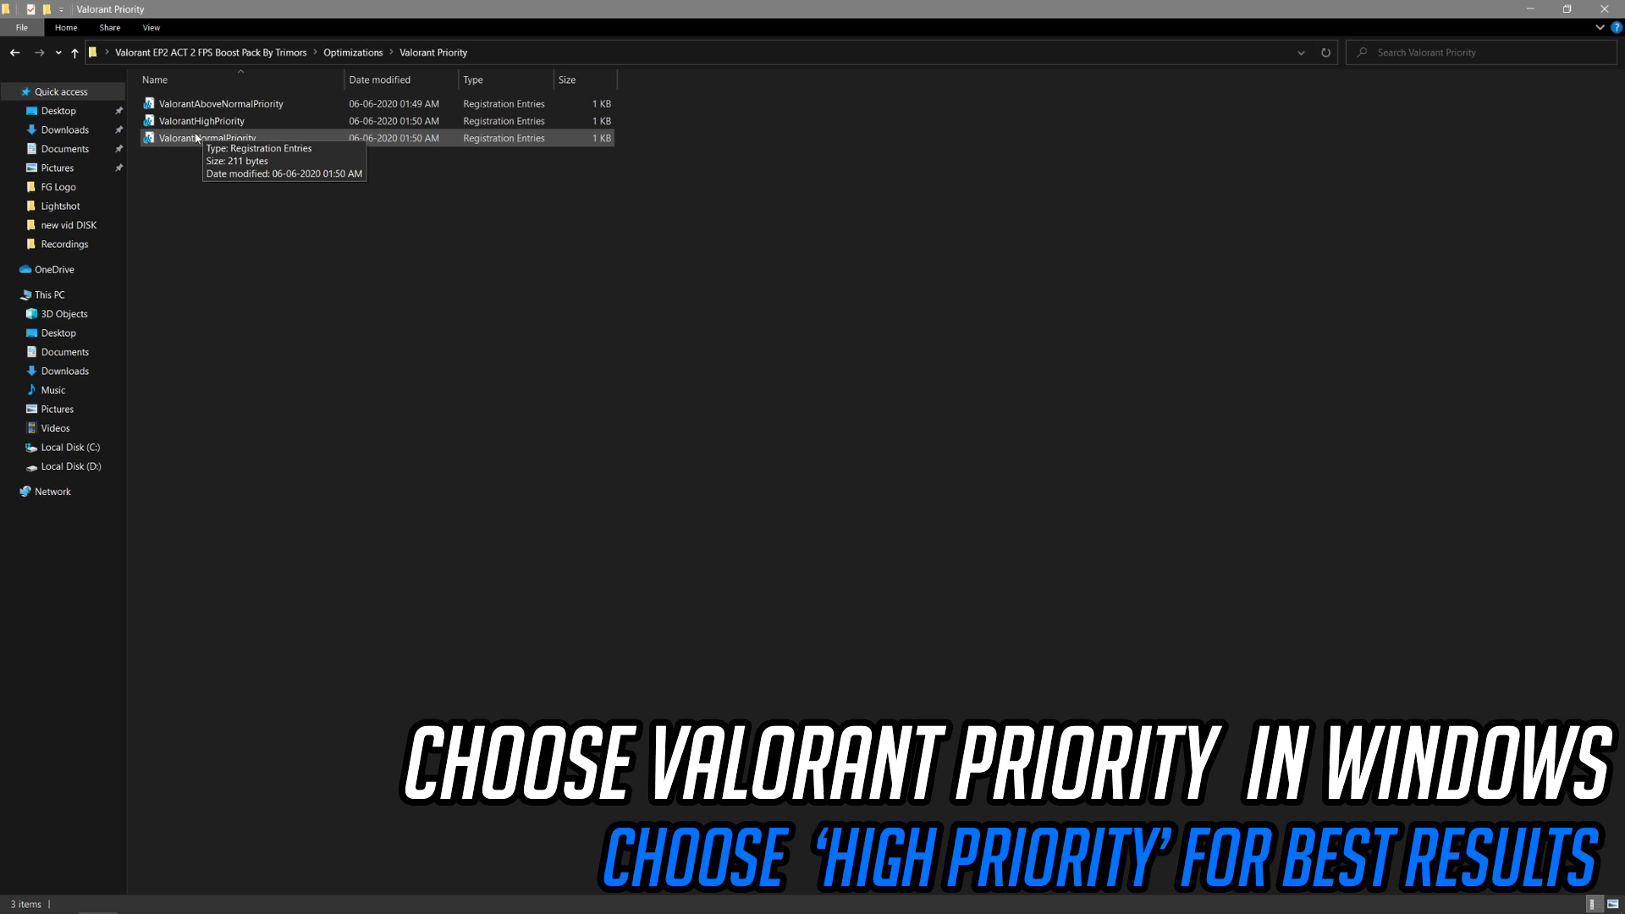
# Merge the ValorantHighPriority registration file into the registry to give VALORANT high priority in Windows
pyautogui.click(245, 121)
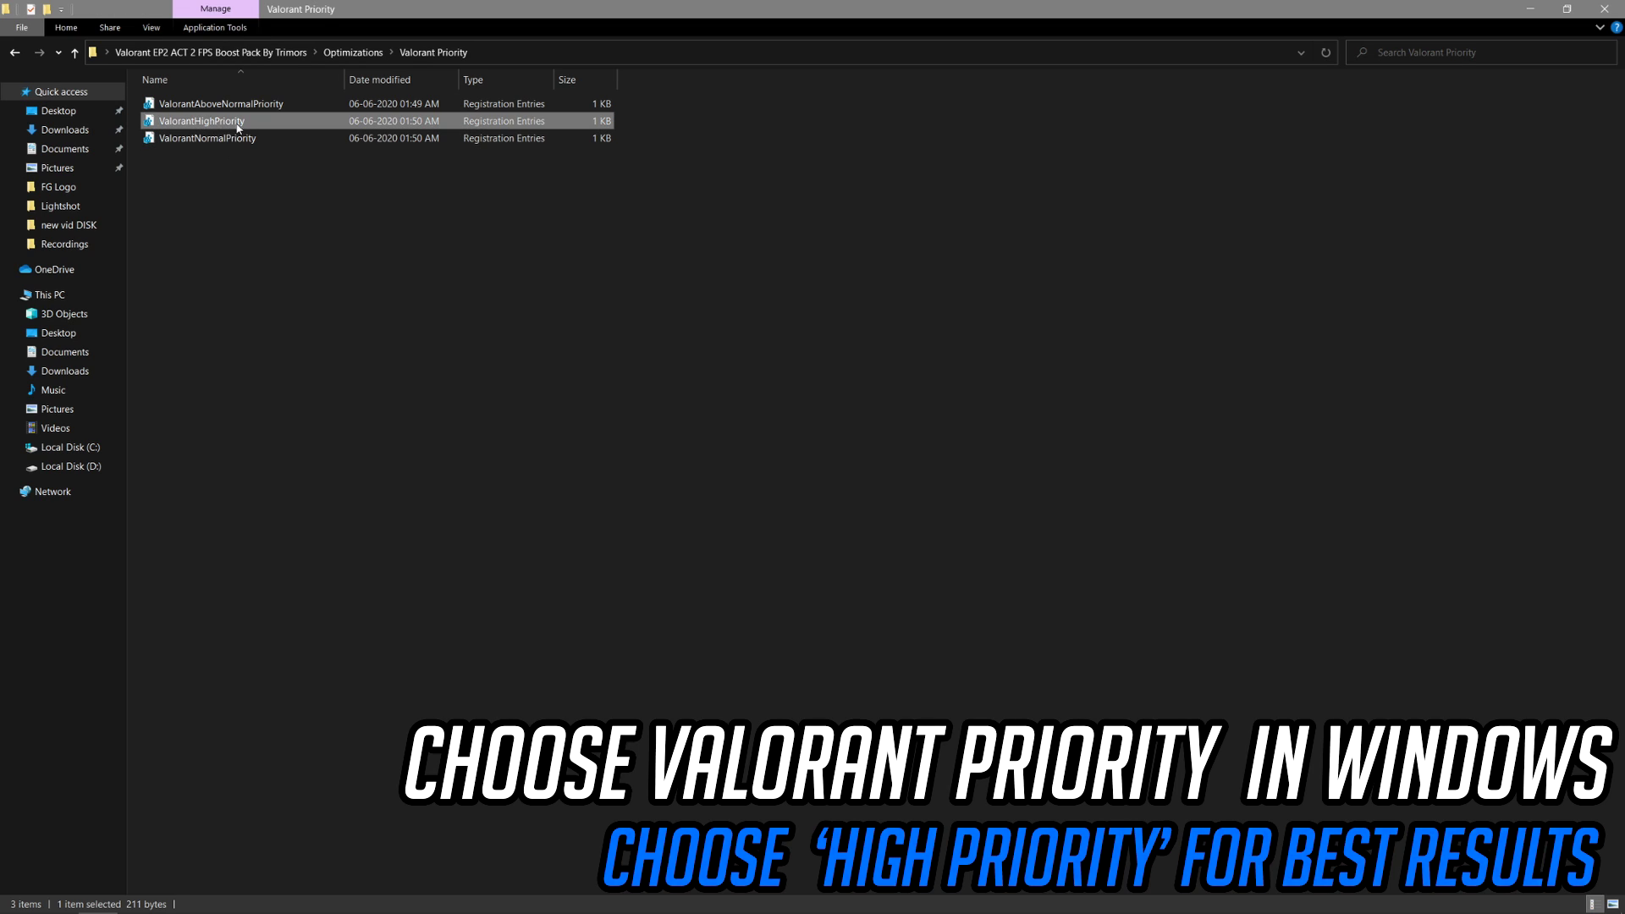
pyautogui.rightClick(249, 121)
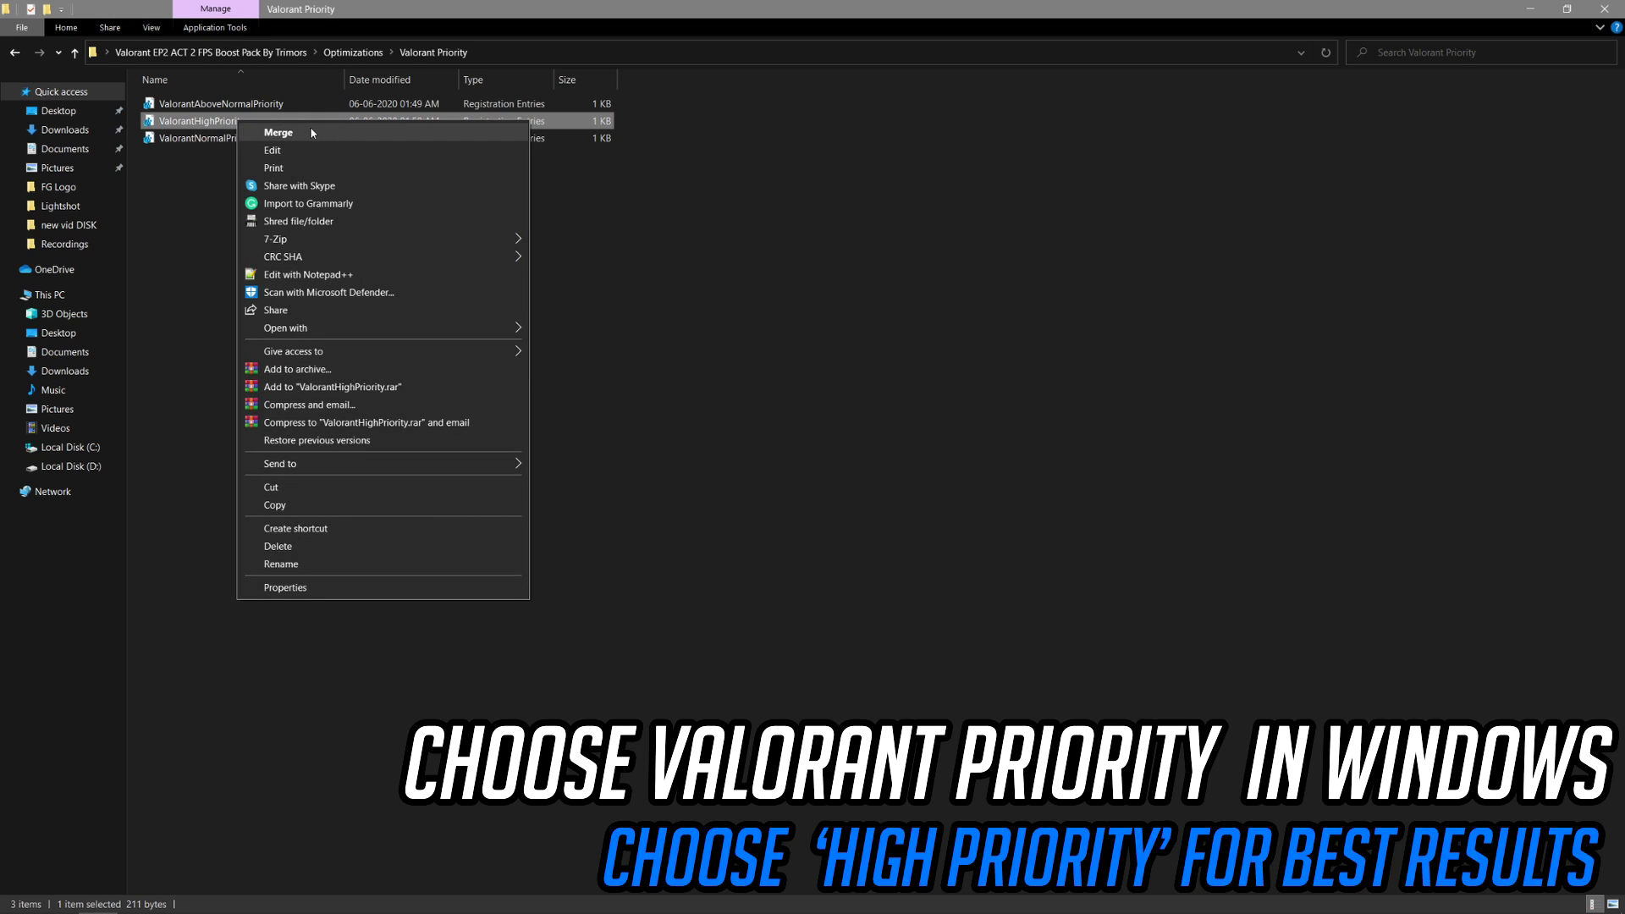
pyautogui.click(275, 133)
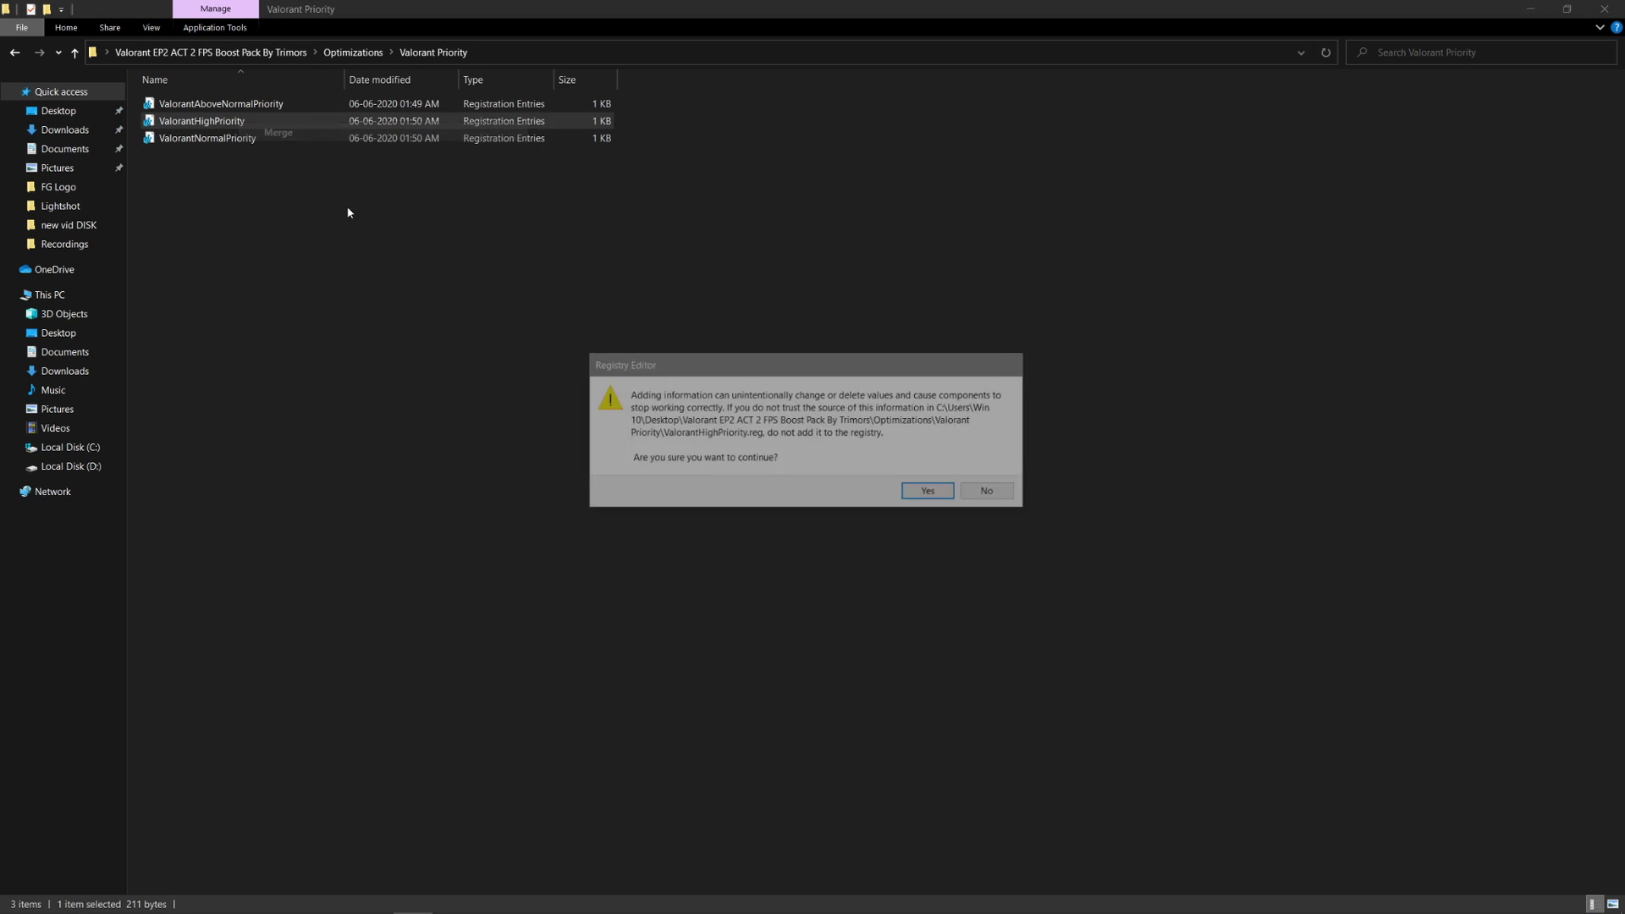
pyautogui.click(931, 492)
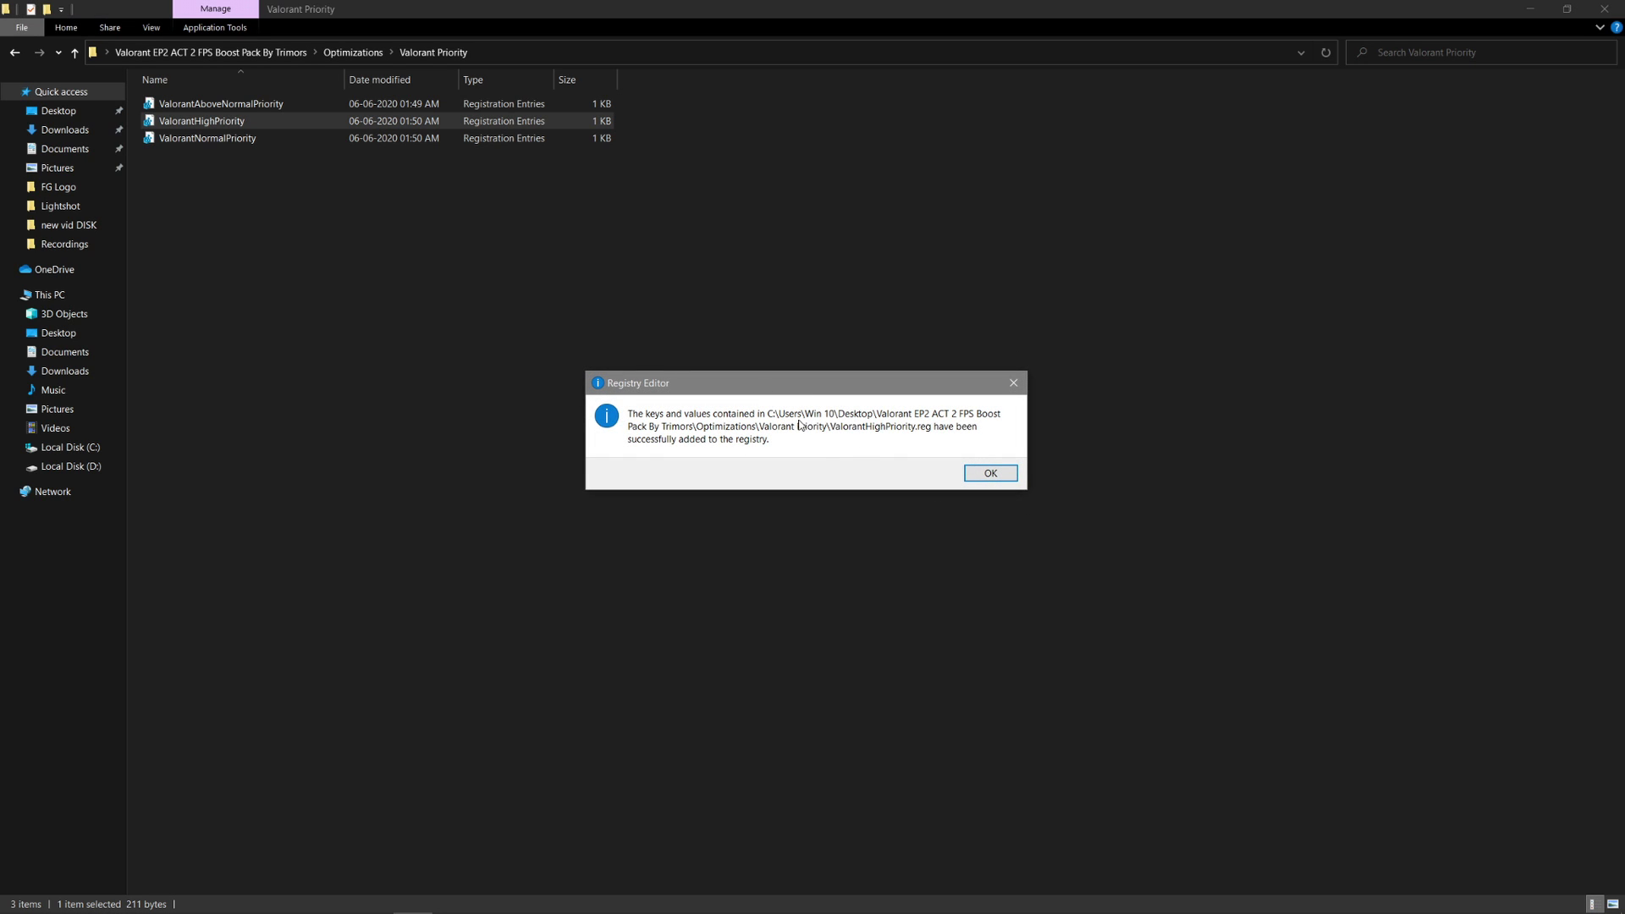
pyautogui.click(987, 473)
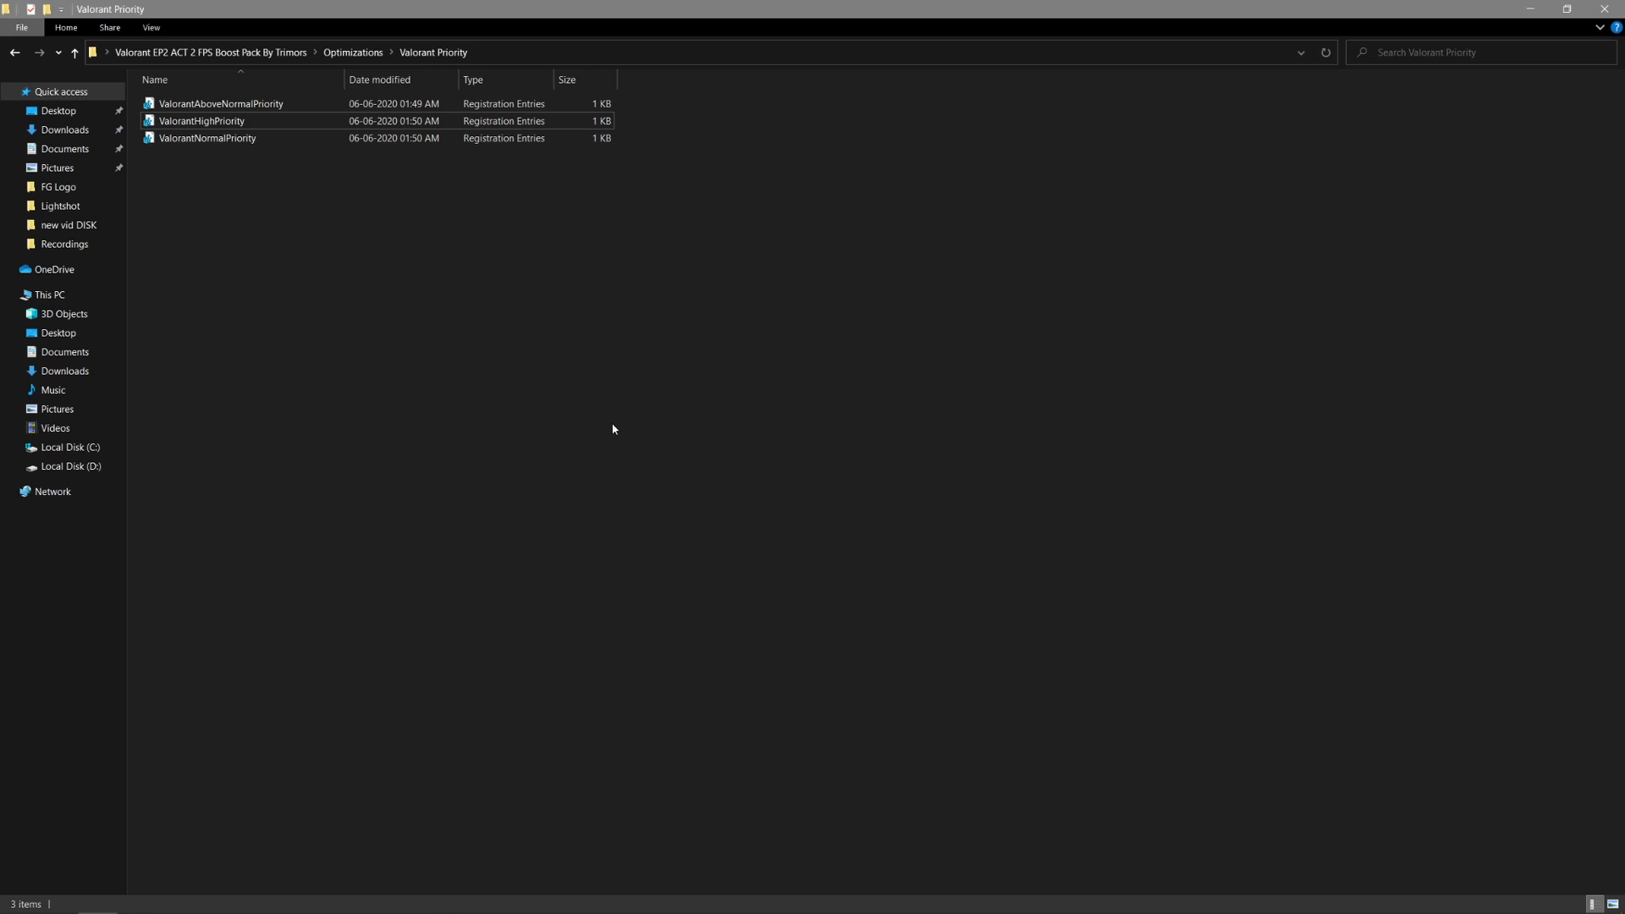
# Return to the FPS boost pack's root folder and open the Command-Power Plan text document
pyautogui.click(15, 53)
pyautogui.click(14, 52)
pyautogui.click(432, 242)
pyautogui.click(192, 159)
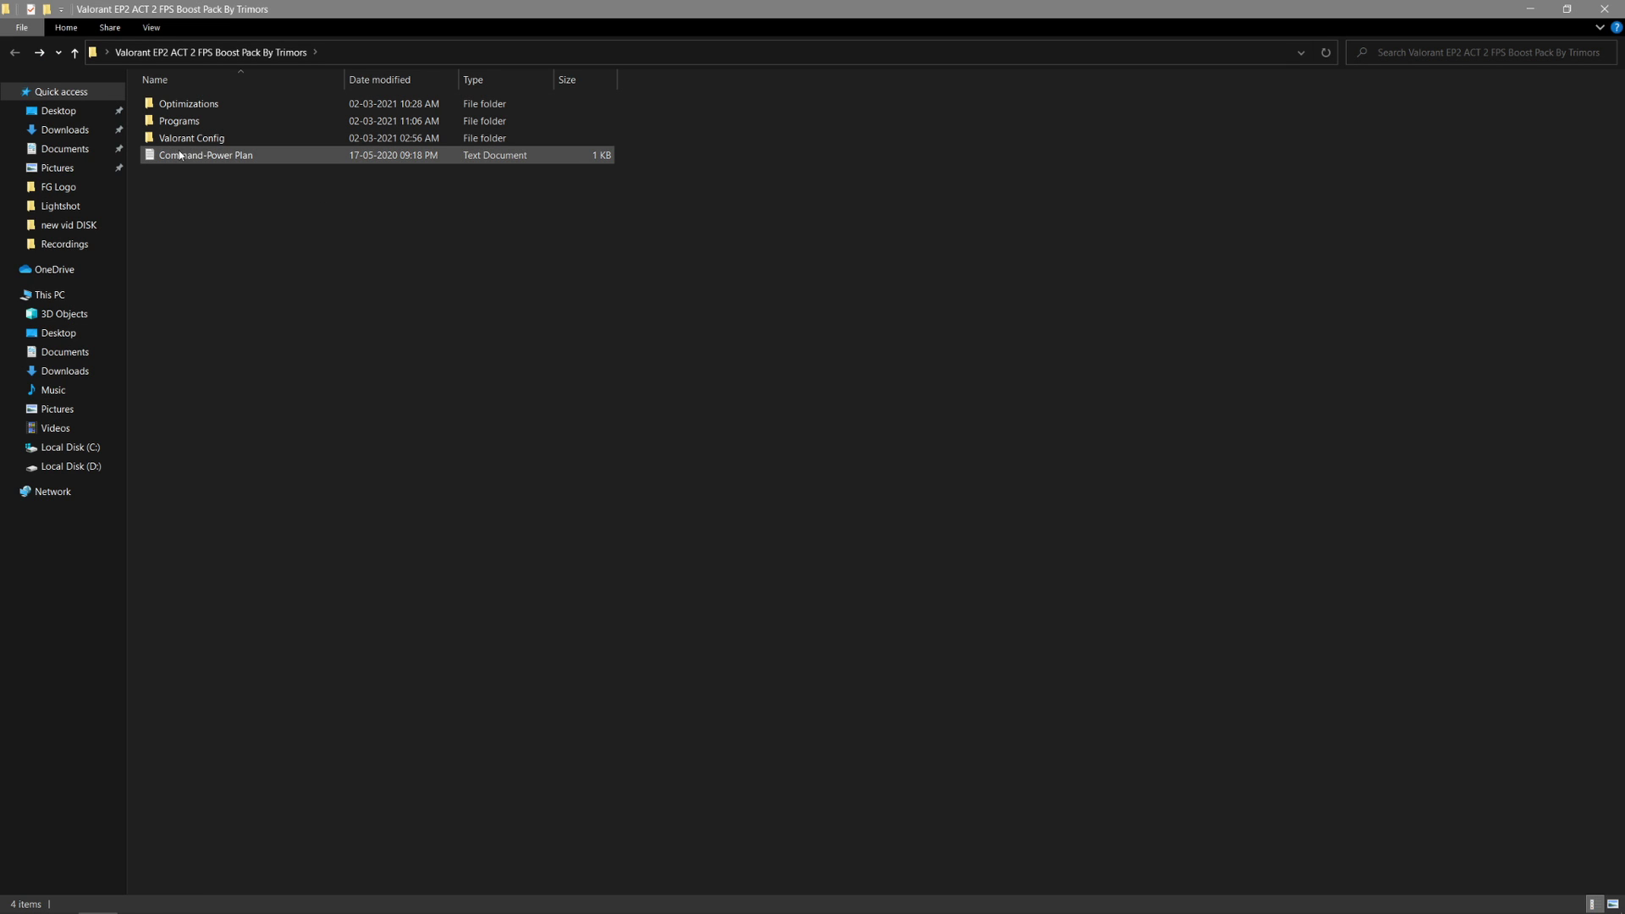
pyautogui.doubleClick(270, 159)
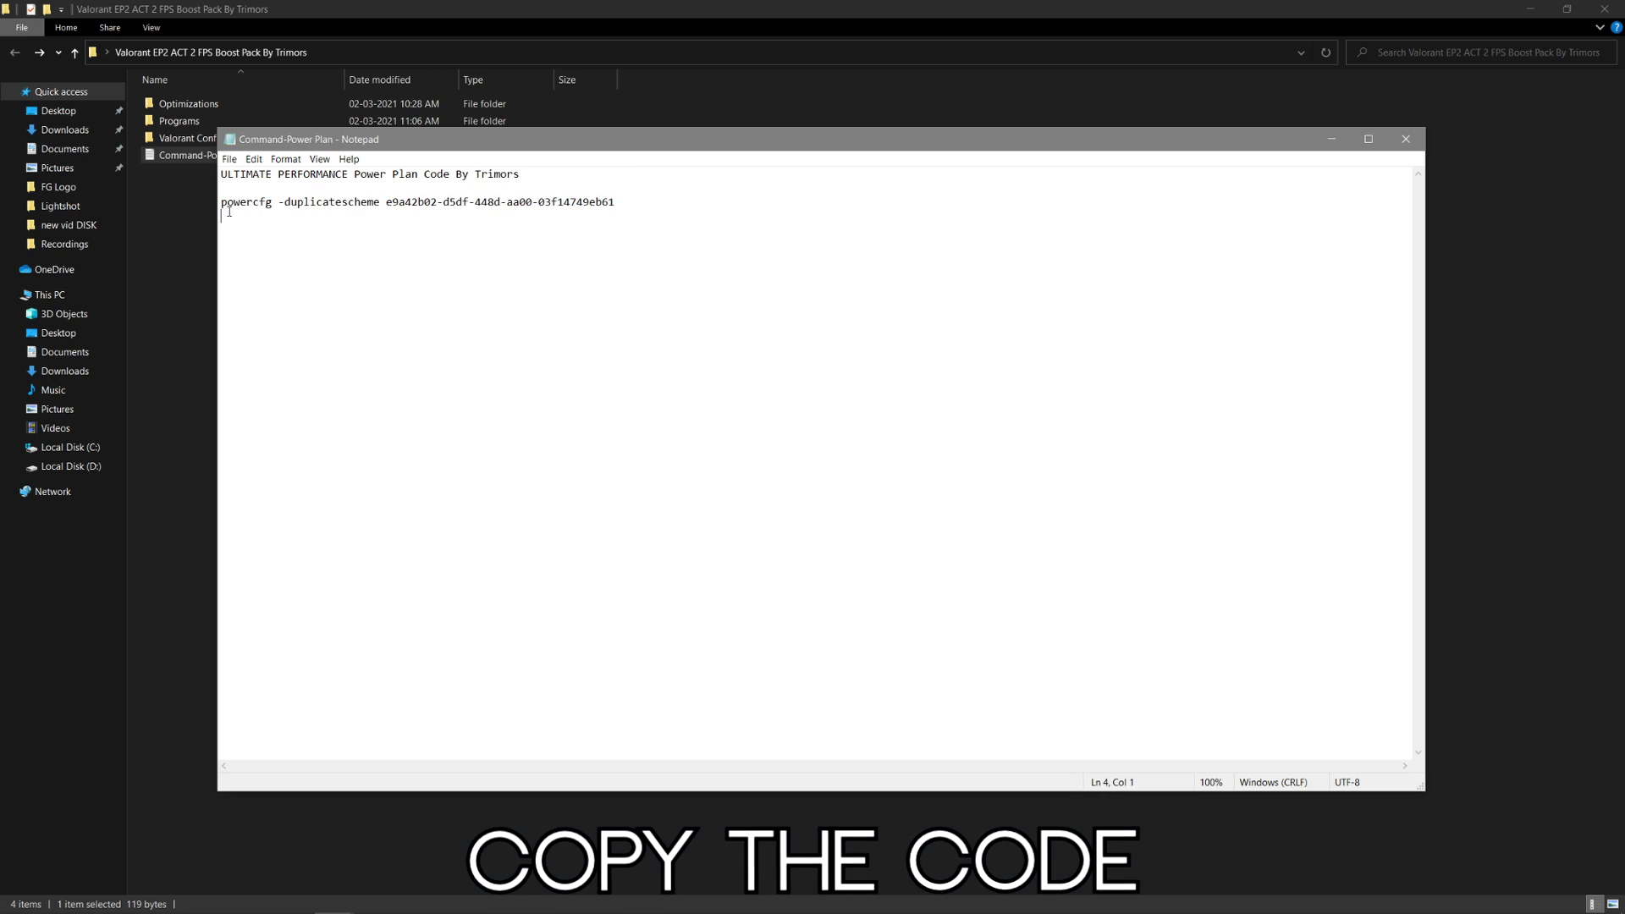
# Copy the powercfg -duplicatescheme command for the Ultimate Performance power plan from the text document
pyautogui.moveTo(222, 201); pyautogui.dragTo(221, 218)
pyautogui.hotkey('ctrl', 'c')
pyautogui.rightClick(402, 215)
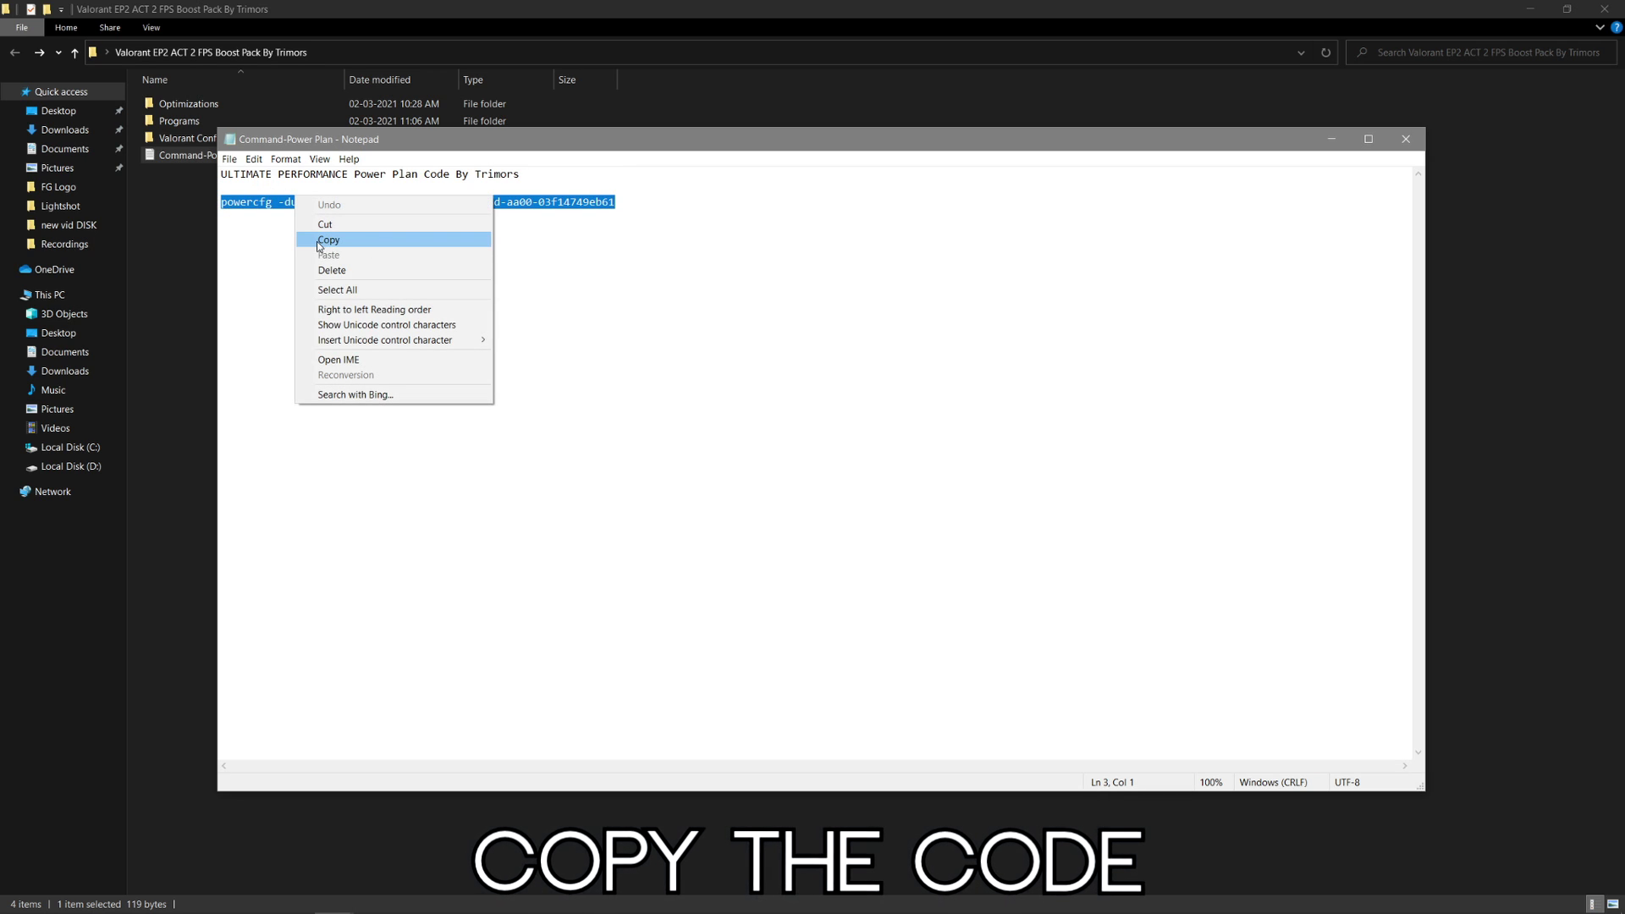
pyautogui.click(393, 240)
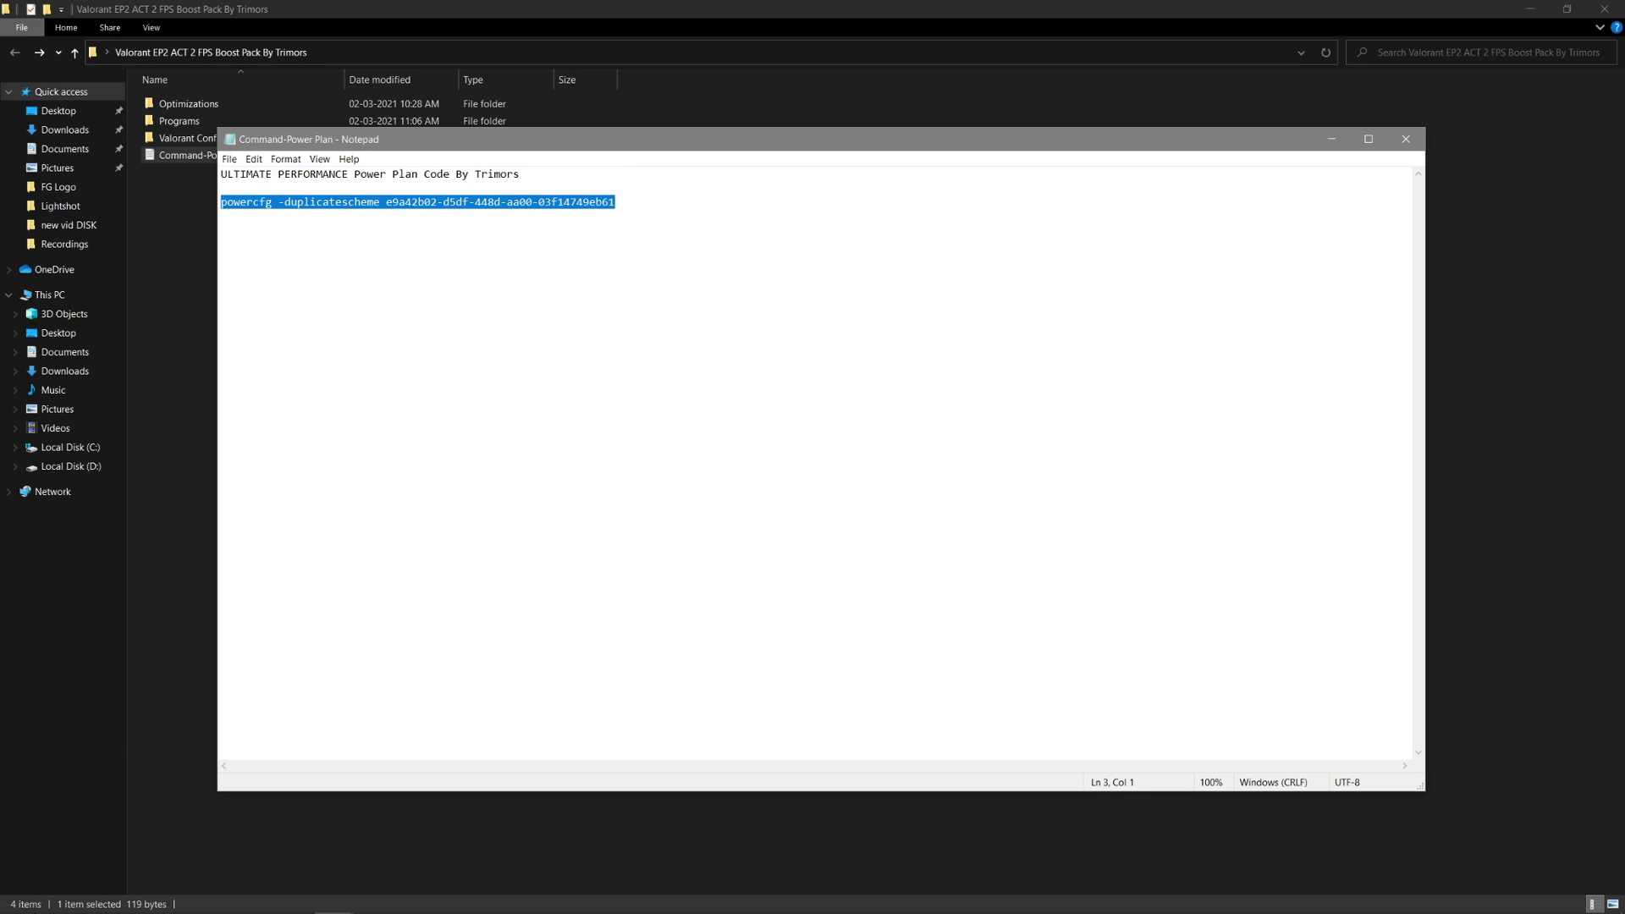
# Search Windows for cmd, run Command Prompt as administrator and move its window towards the middle of the screen
pyautogui.click(66, 898)
pyautogui.write('cm')
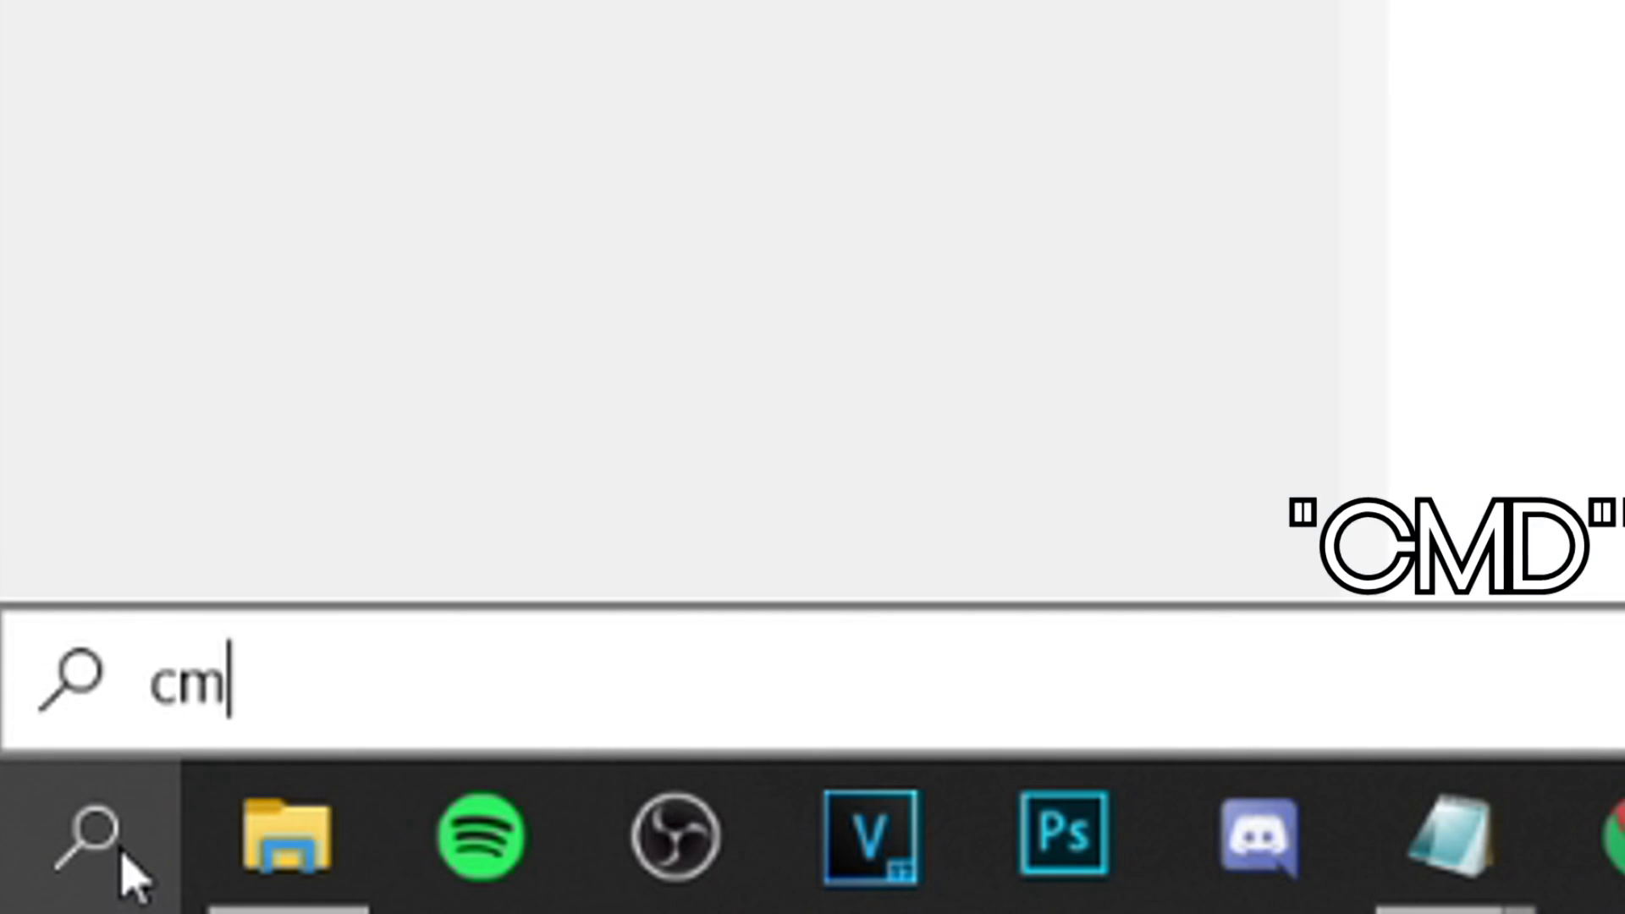
pyautogui.write('d')
pyautogui.rightClick(210, 463)
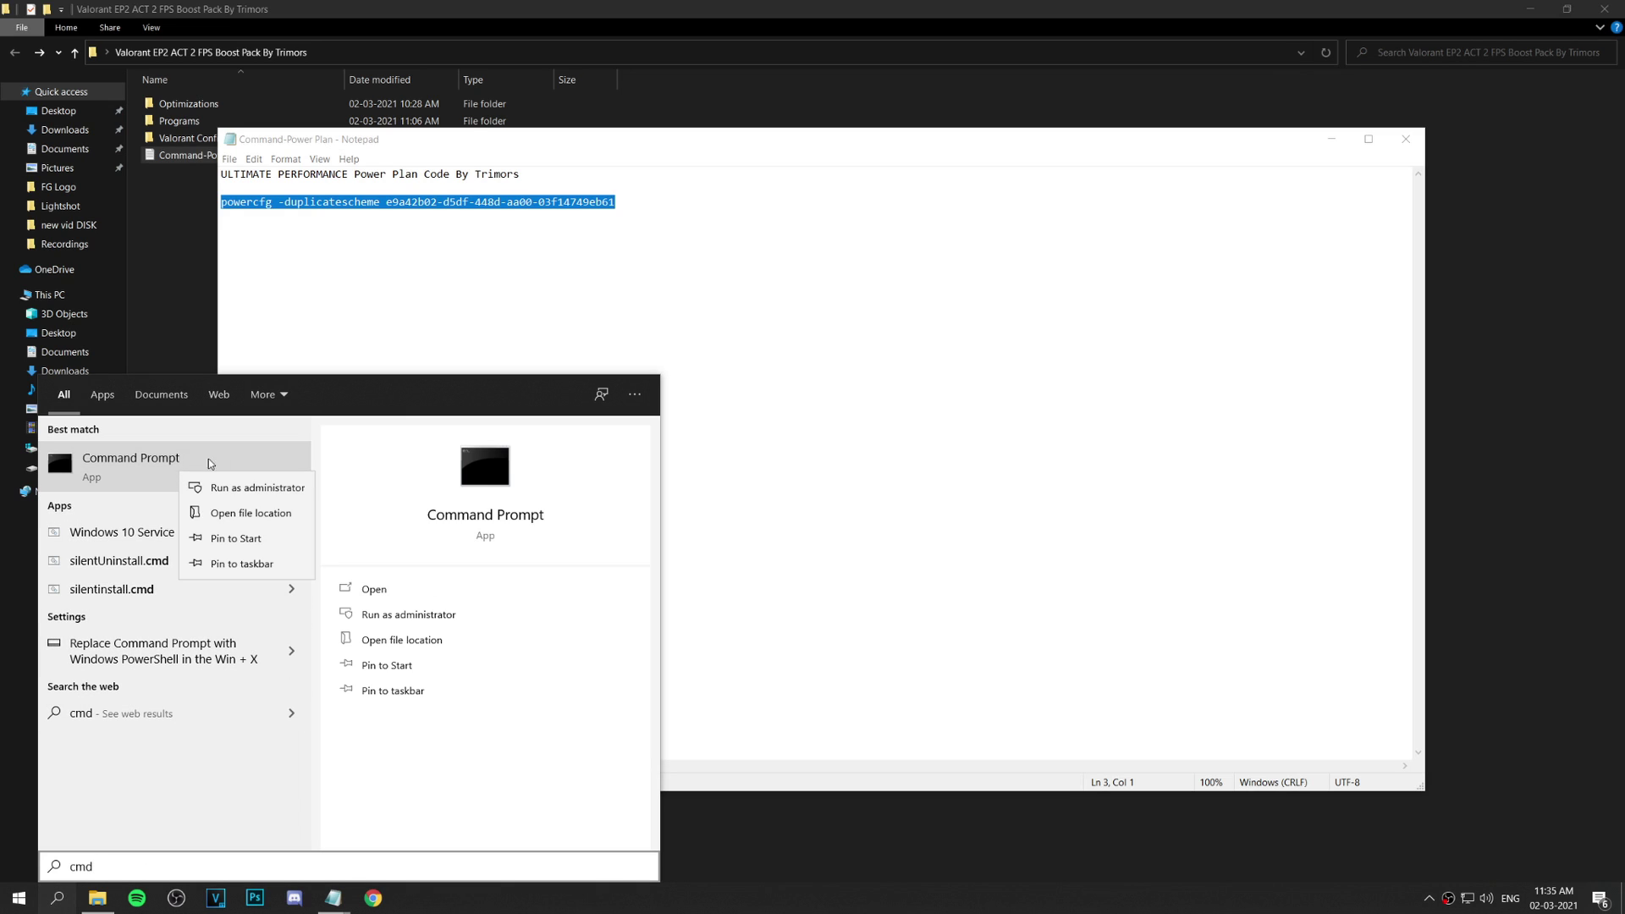
pyautogui.click(257, 488)
pyautogui.moveTo(377, 52); pyautogui.dragTo(788, 200)
# Run powercfg -duplicatescheme e9a42b02-d5df-448d-aa00-03f14749eb61 in Command Prompt to add the Ultimate Performance power plan
pyautogui.hotkey('ctrl', 'v')
pyautogui.press('Return')
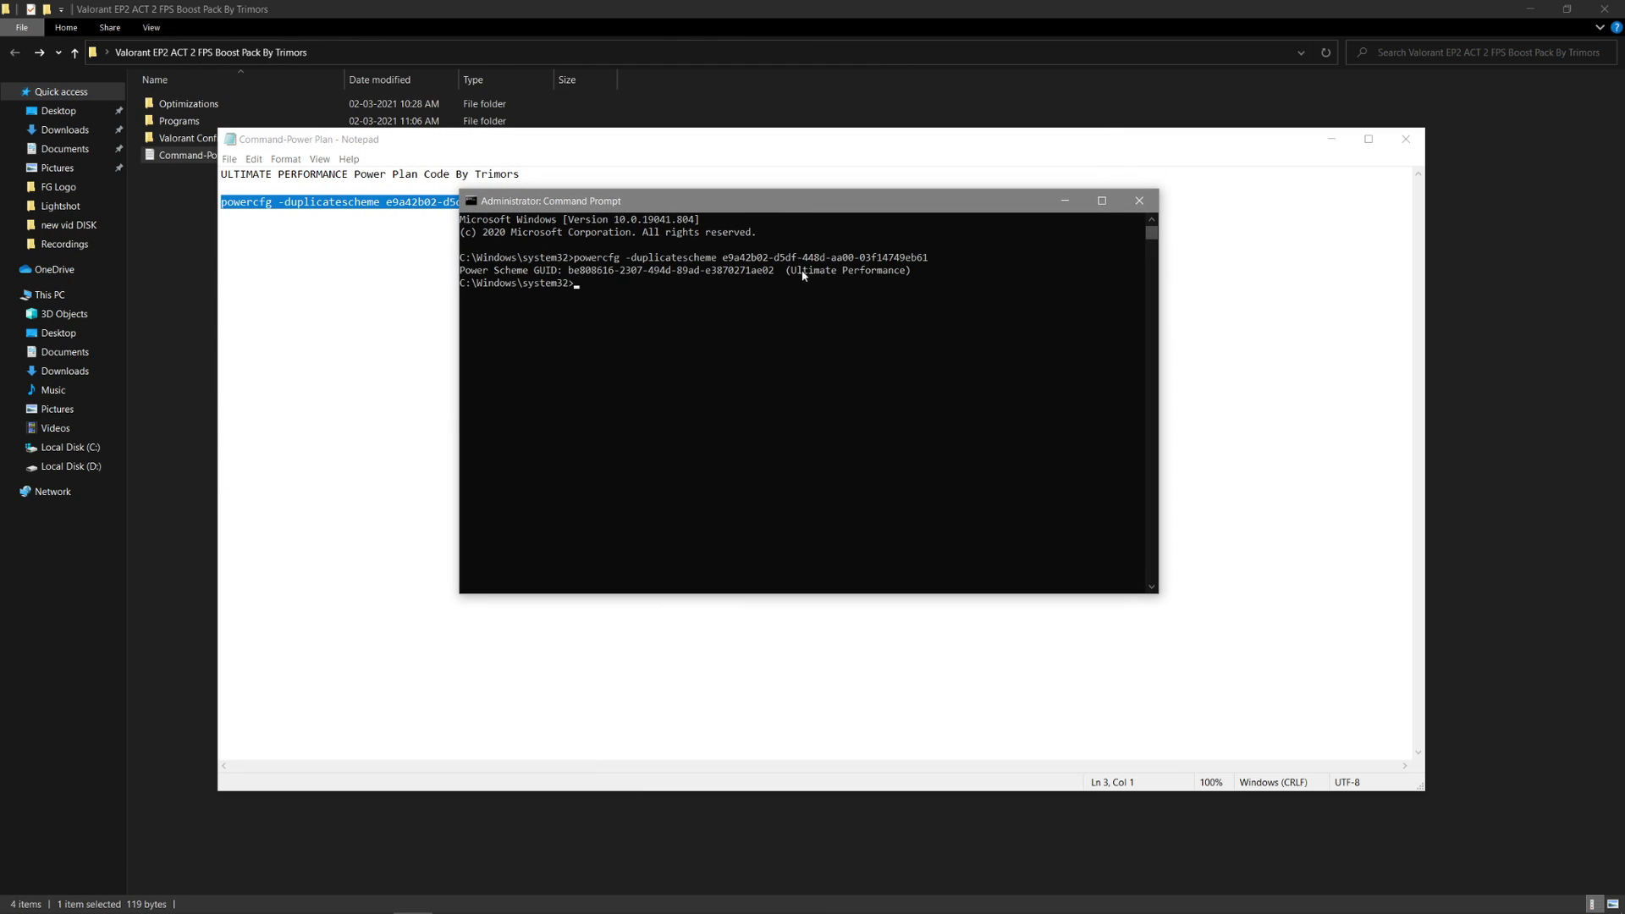
pyautogui.moveTo(792, 270); pyautogui.dragTo(845, 267)
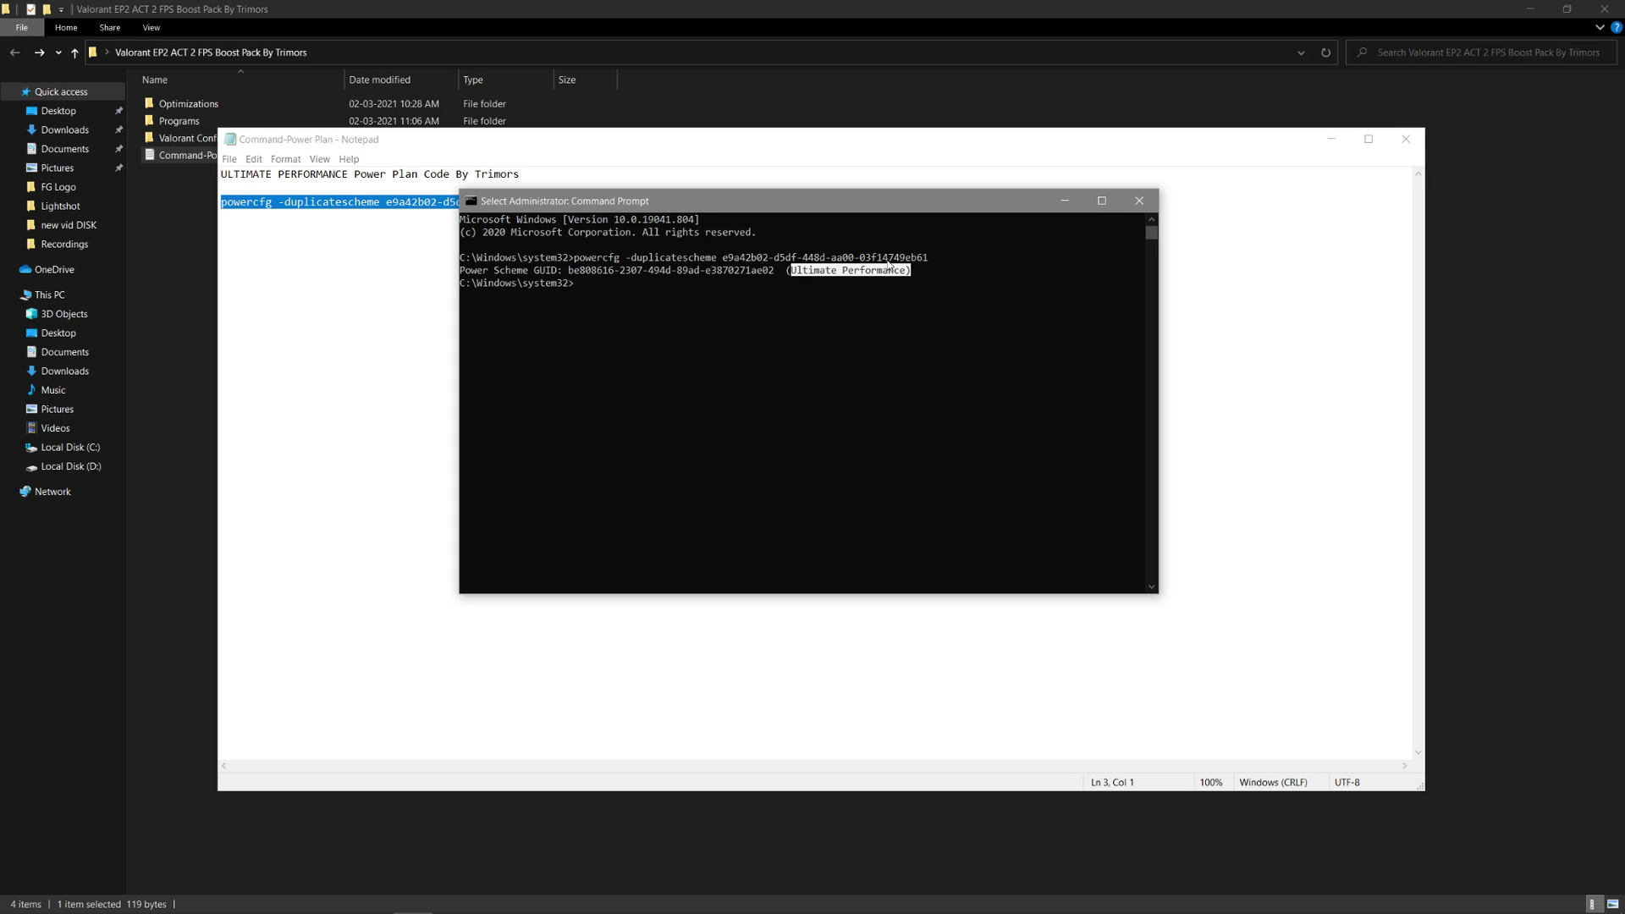
pyautogui.click(855, 270)
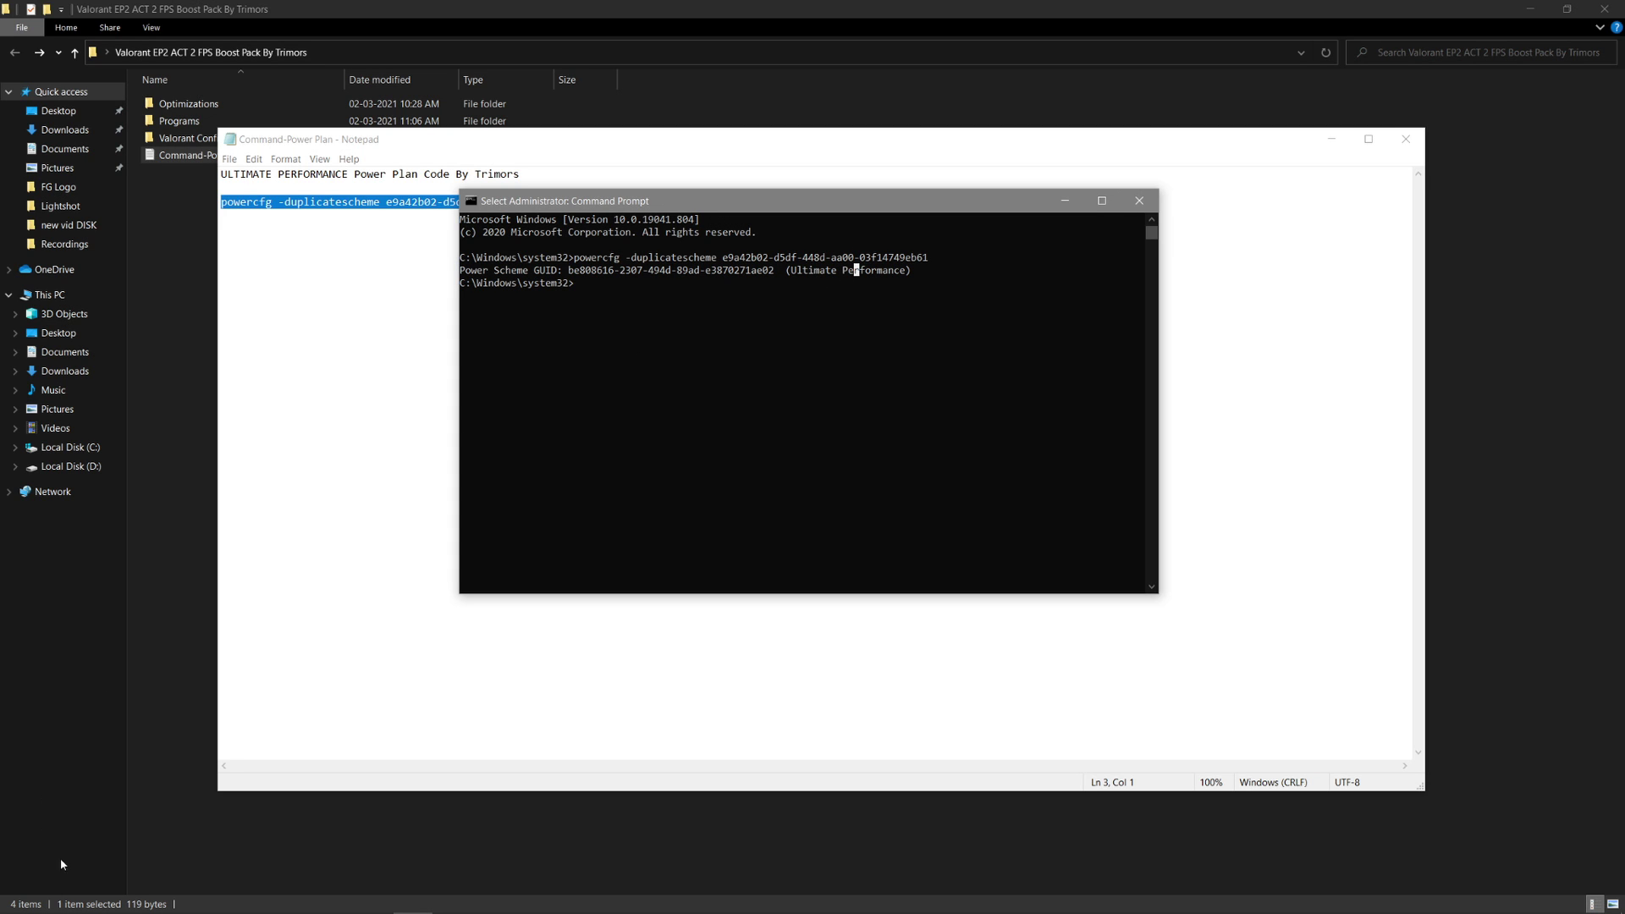
# Search Windows for power plan, open the power plan chooser and activate the Ultimate Performance plan
pyautogui.click(19, 895)
pyautogui.write('power plan')
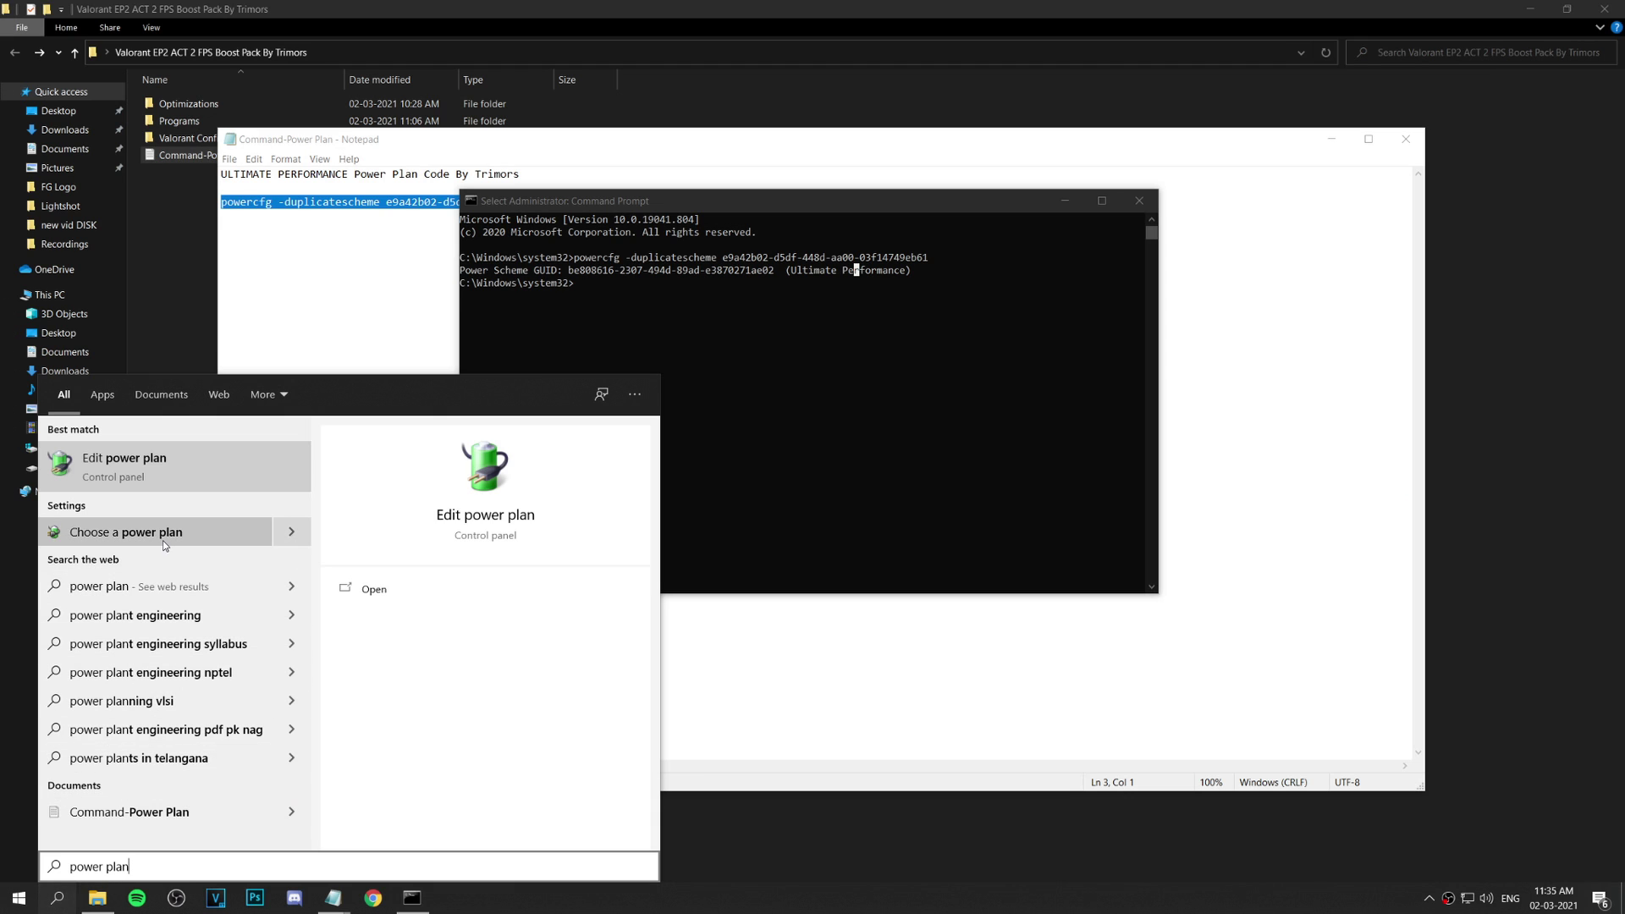
pyautogui.click(163, 541)
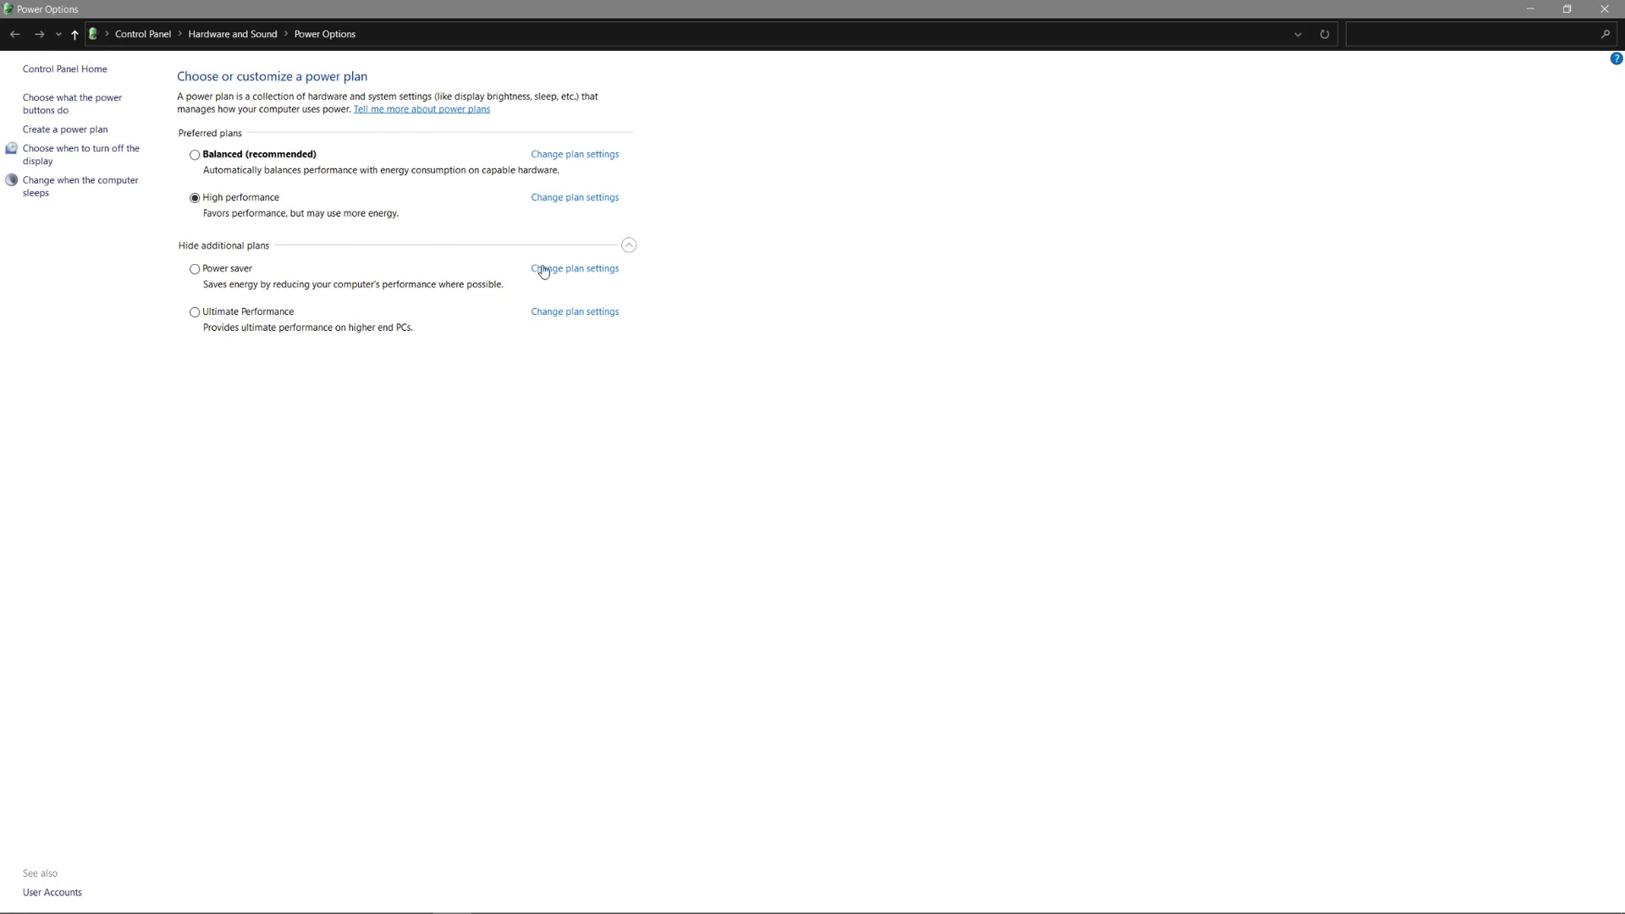
pyautogui.click(628, 245)
pyautogui.click(629, 245)
pyautogui.click(194, 314)
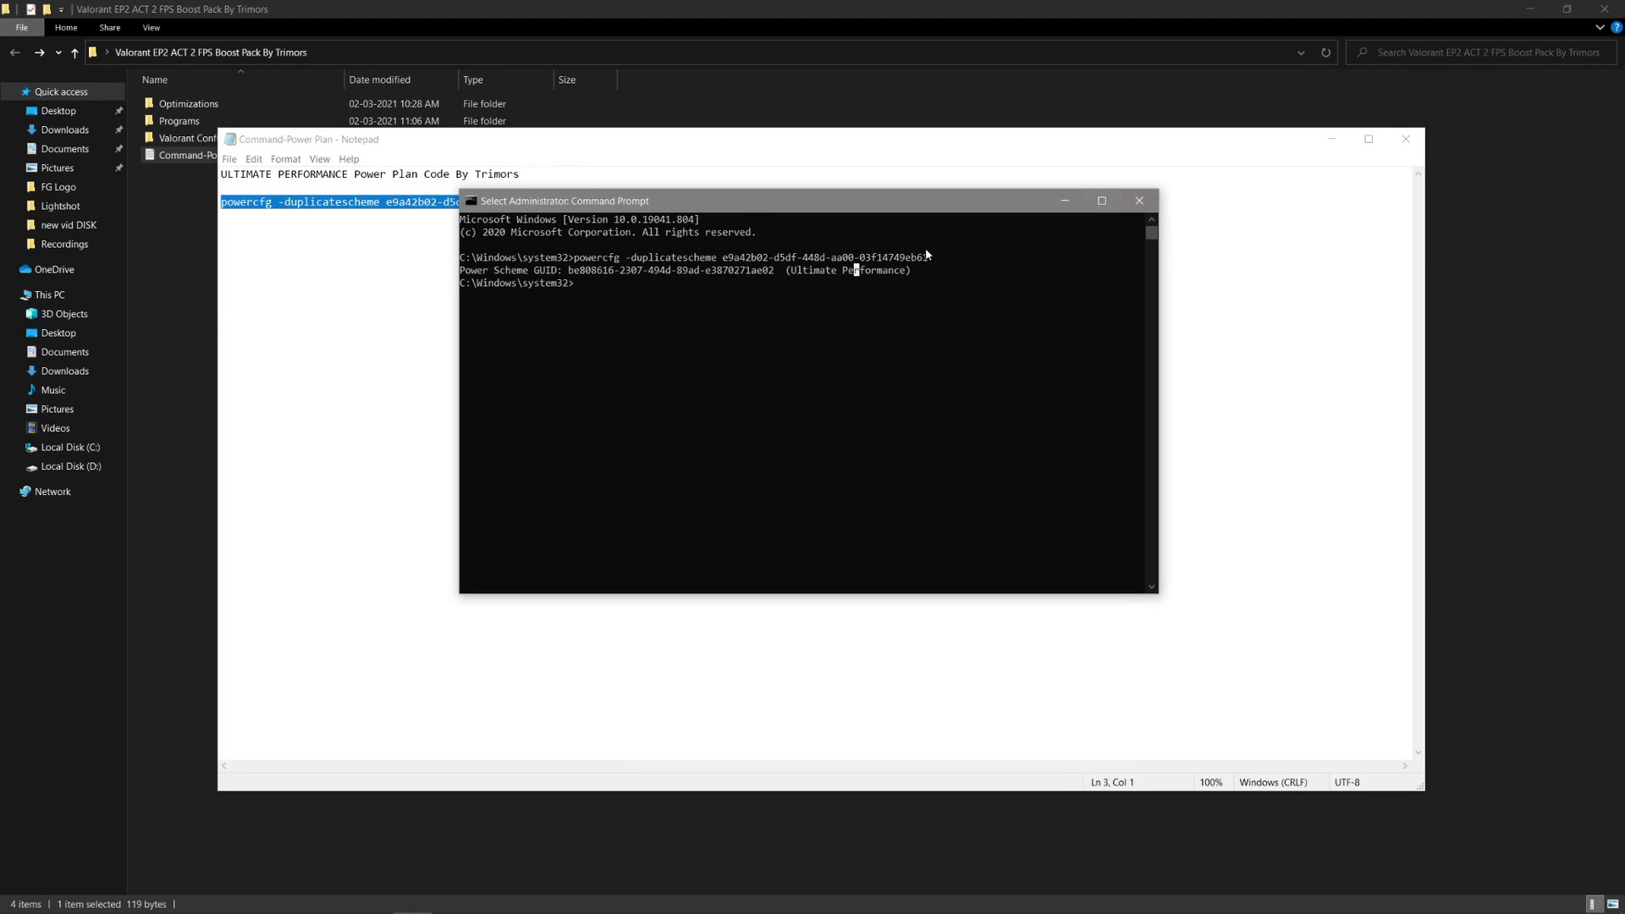
# Close Command Prompt and the Command-Power Plan document, and open the FPS boost pack's Programs folder
pyautogui.click(1139, 201)
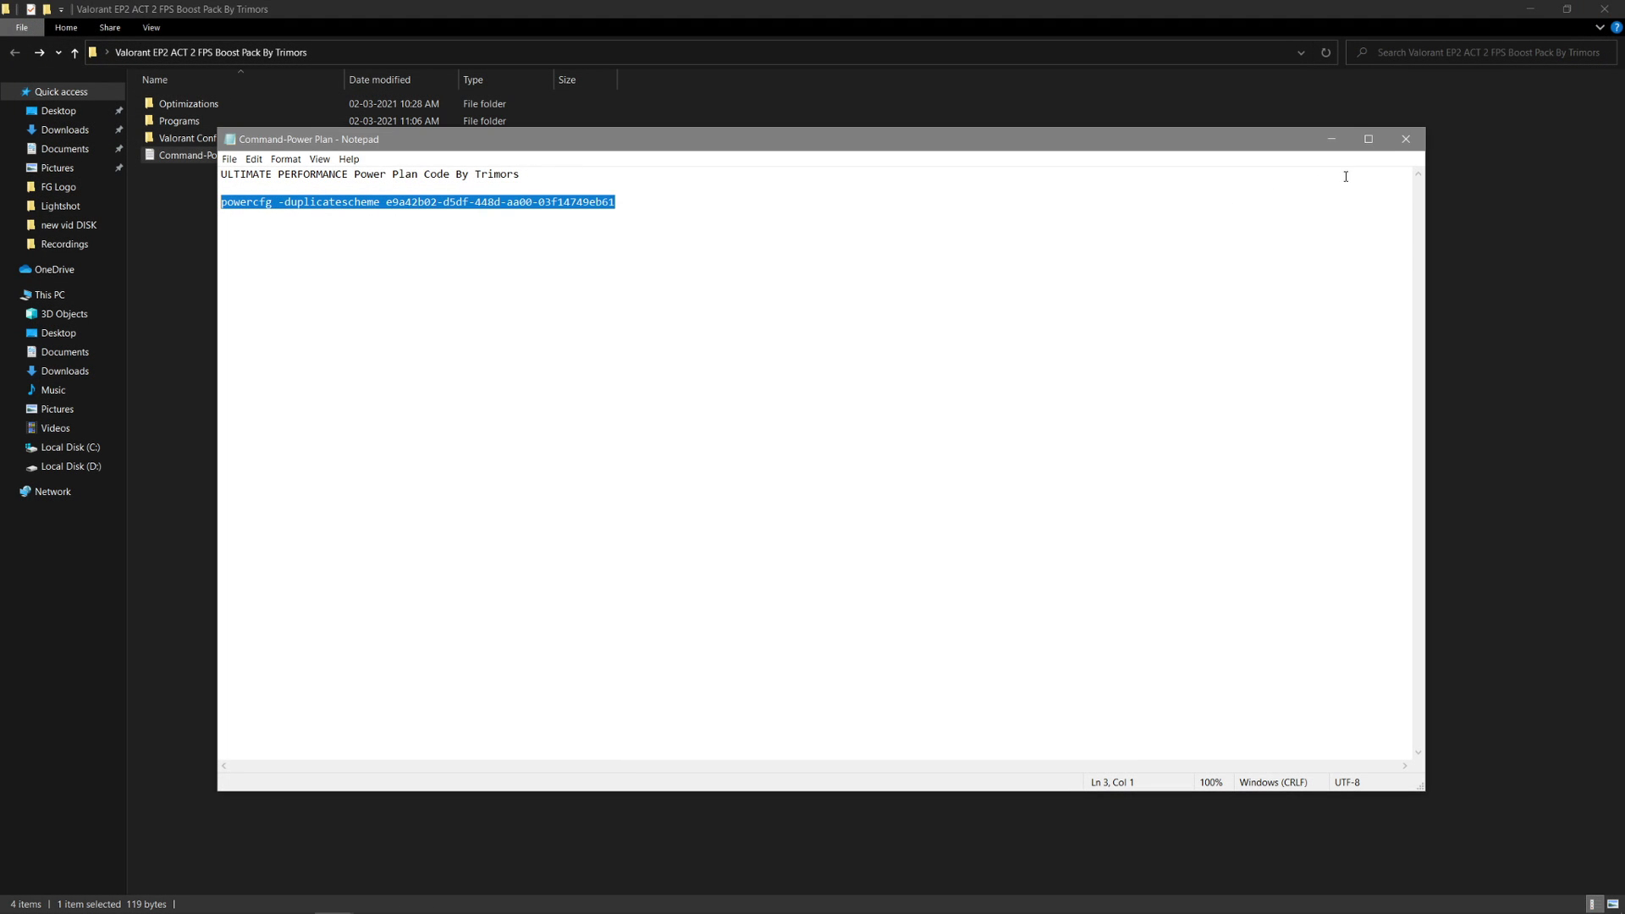
pyautogui.click(1406, 139)
pyautogui.click(176, 123)
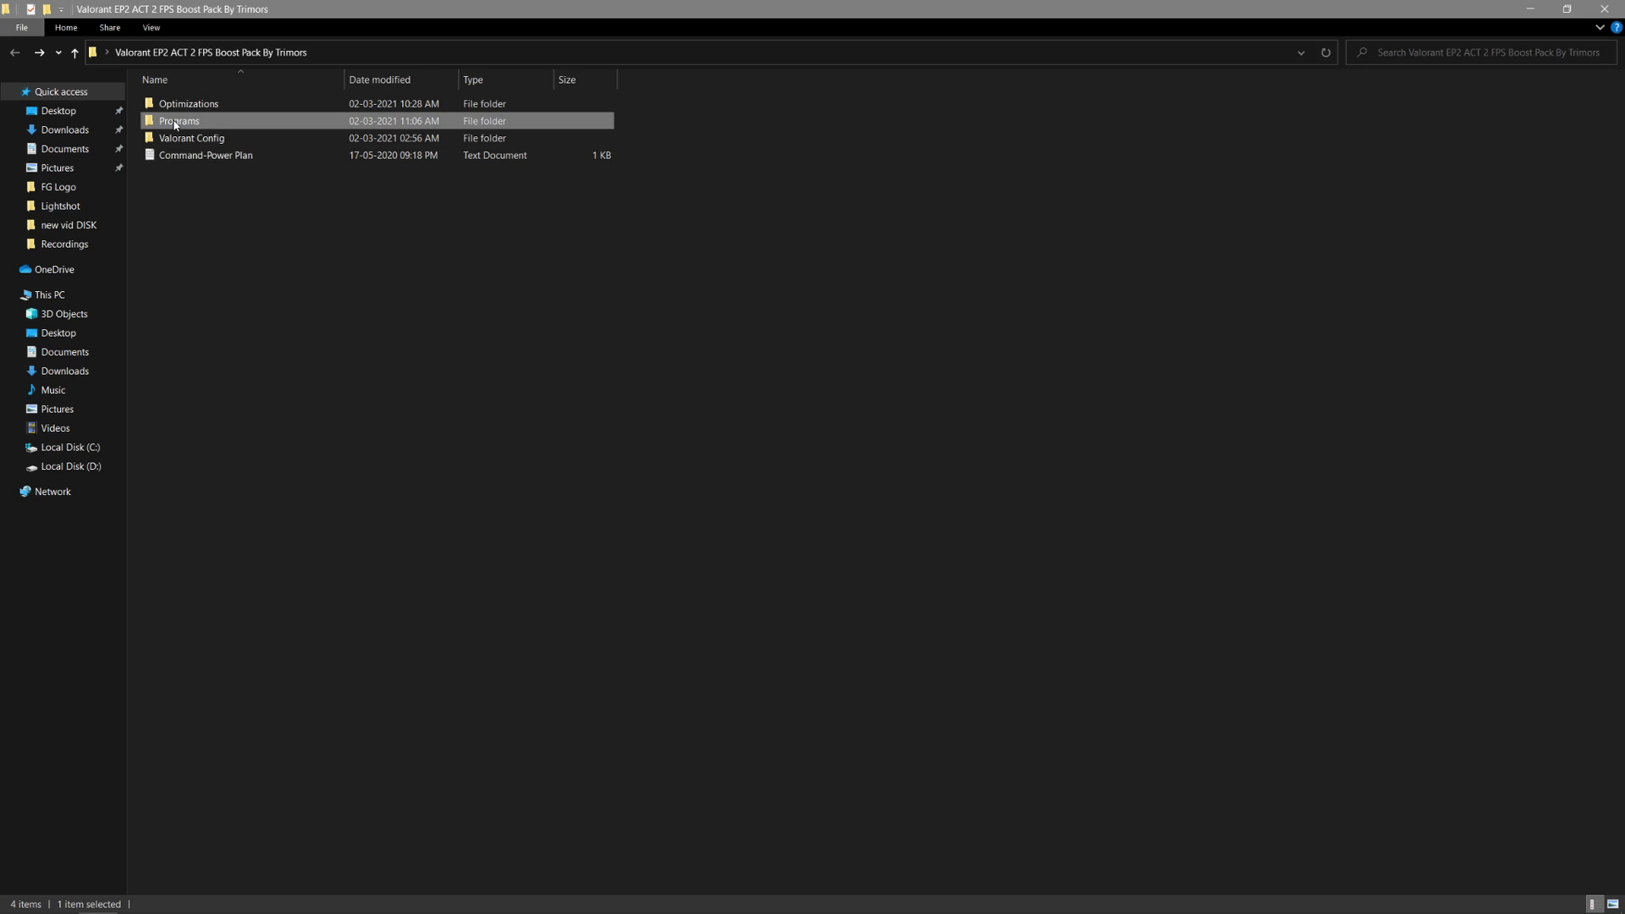
pyautogui.doubleClick(245, 127)
pyautogui.moveTo(282, 271); pyautogui.dragTo(297, 135)
pyautogui.click(215, 122)
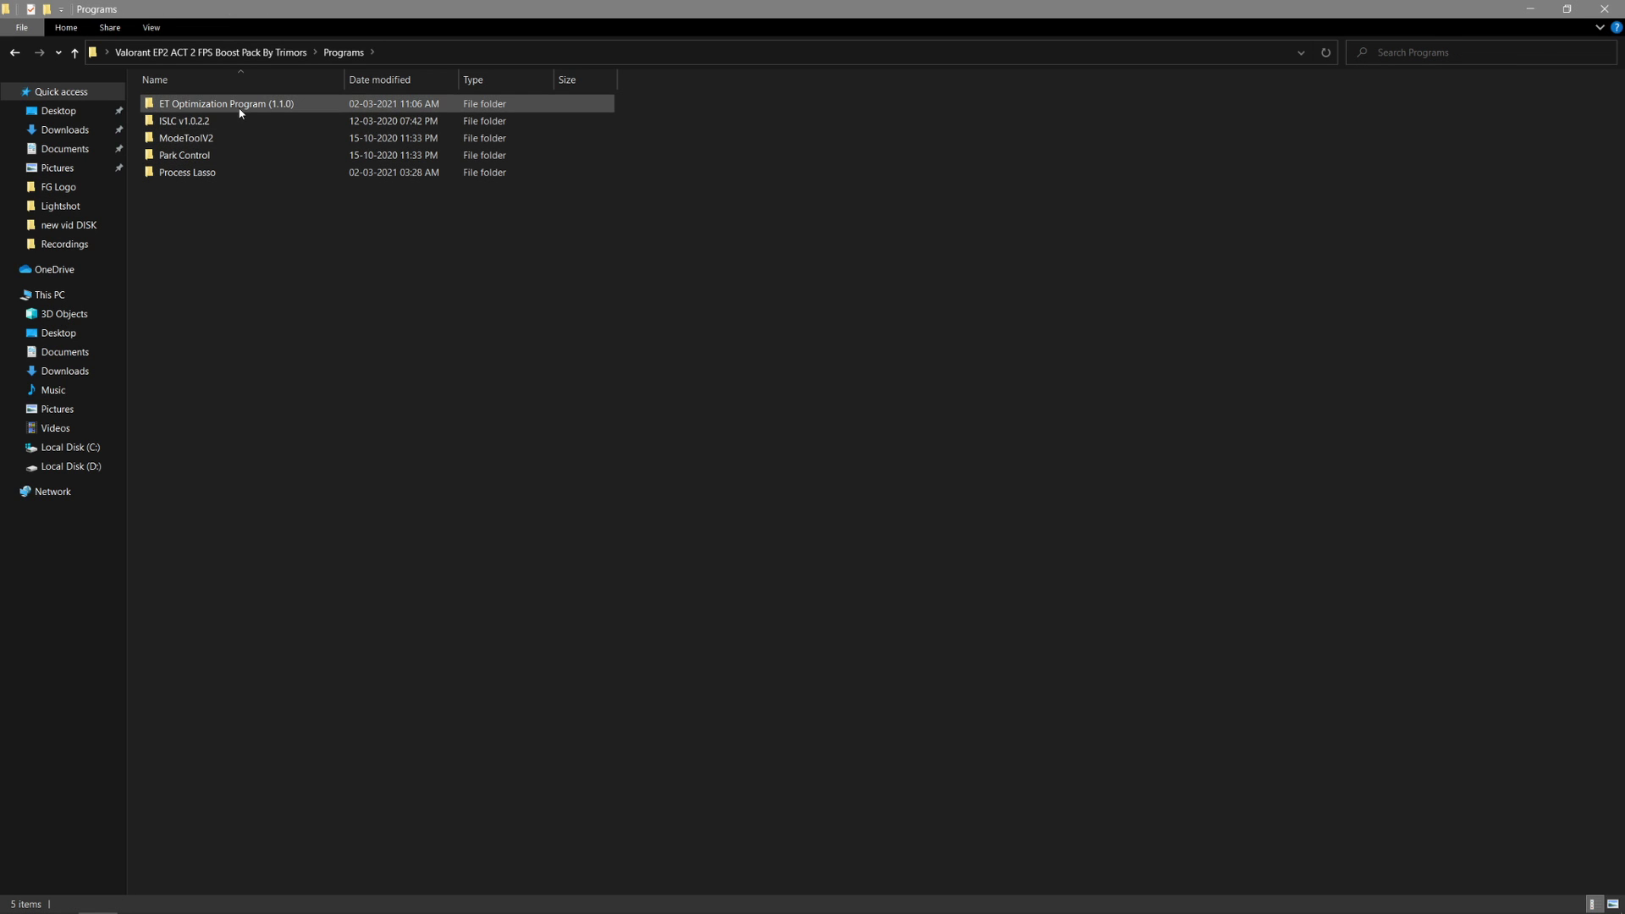
# Open the ET Optimization Program (1.1.0) folder and run ET Optimization Program as administrator
pyautogui.doubleClick(241, 104)
pyautogui.click(222, 109)
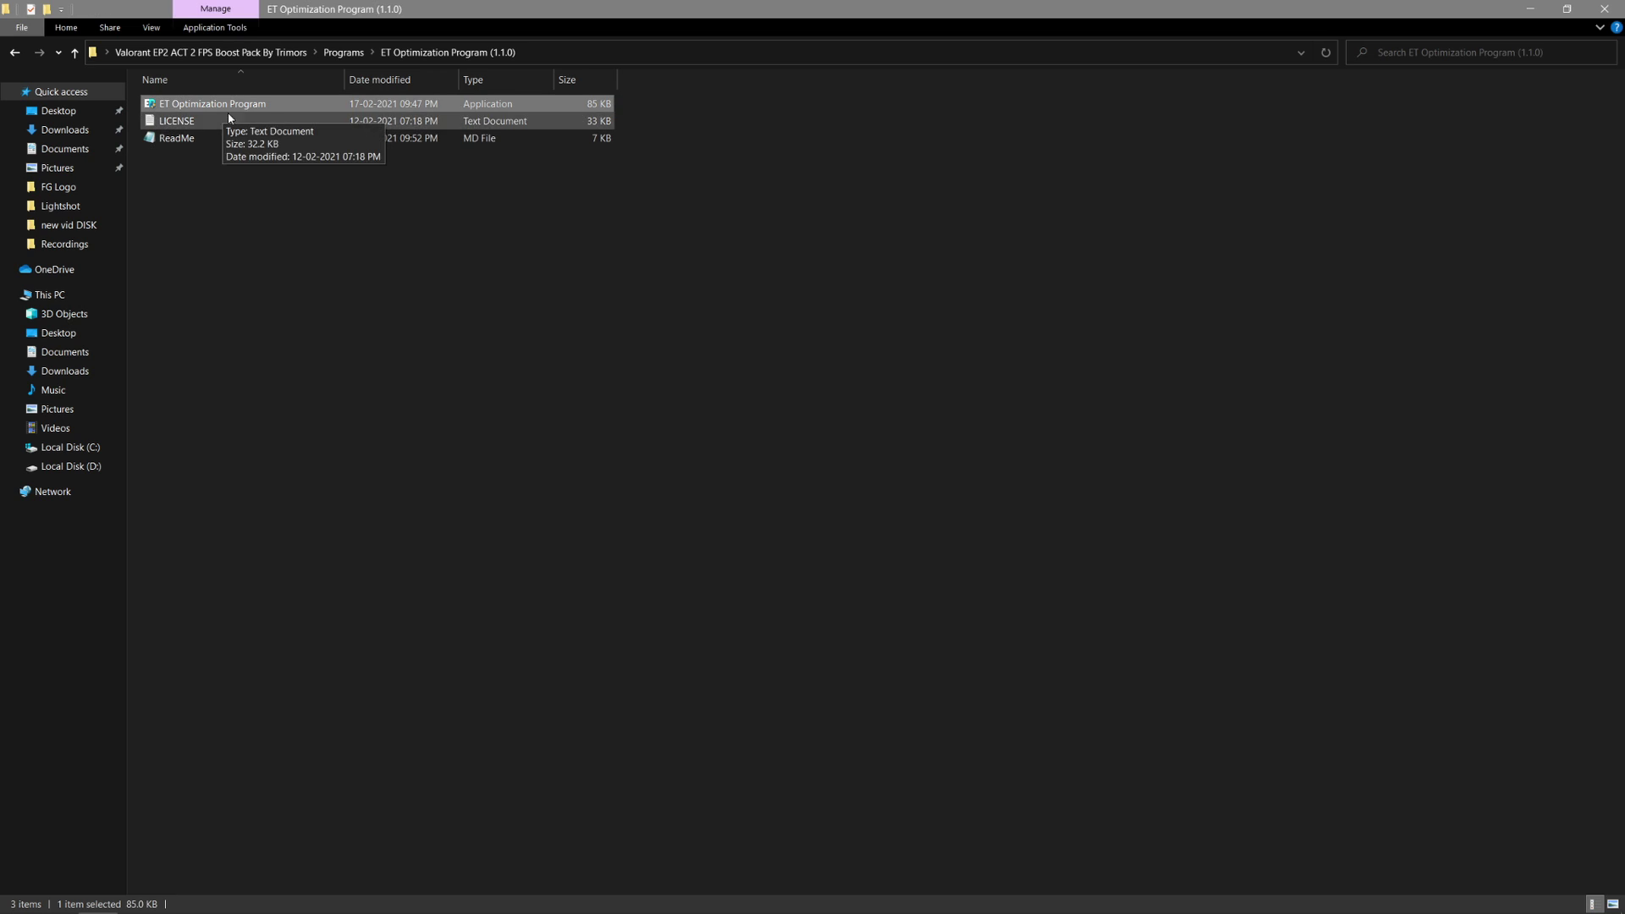
pyautogui.rightClick(282, 107)
pyautogui.click(415, 130)
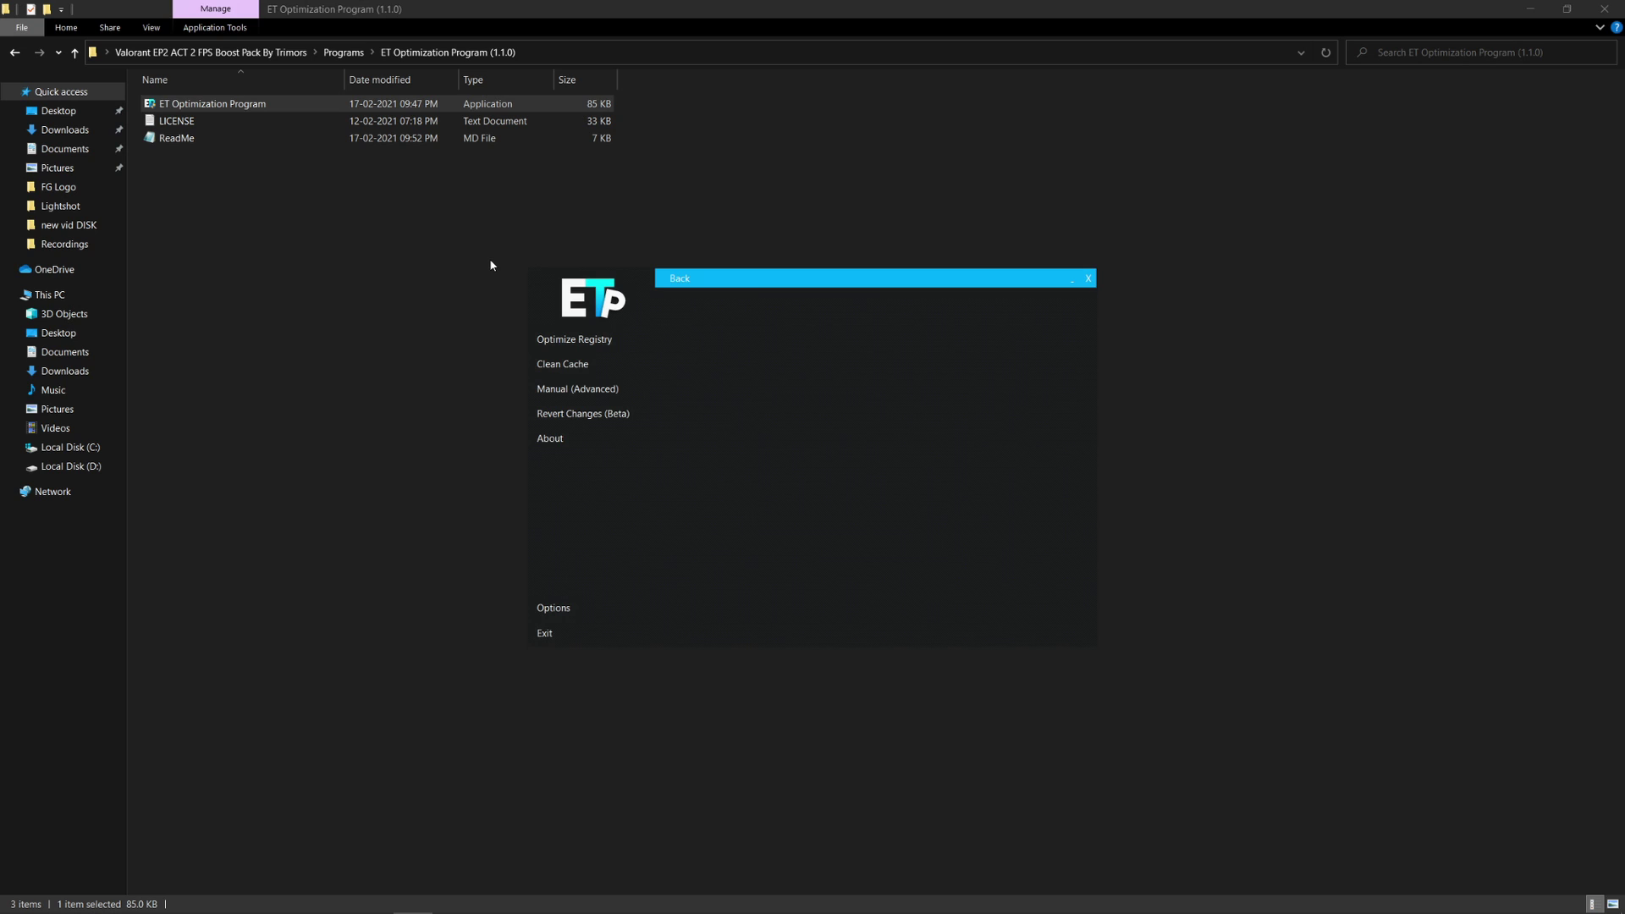
# Apply the Low Latency registry optimization in ET Optimization Program and accept its confirmation messages
pyautogui.click(594, 341)
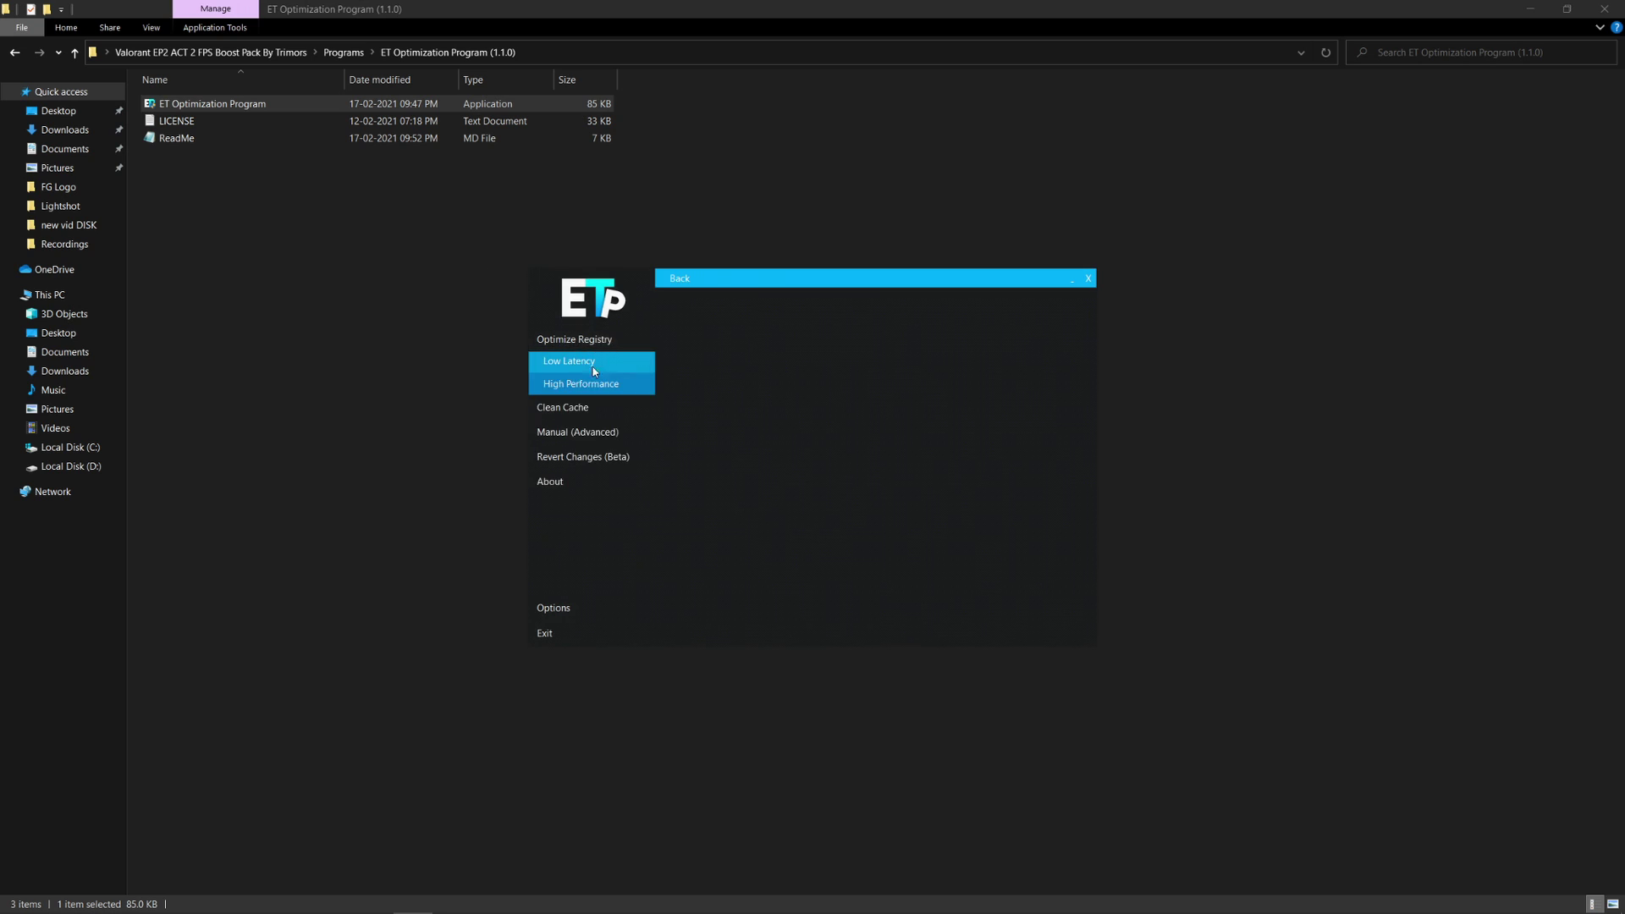
pyautogui.click(591, 362)
pyautogui.click(865, 515)
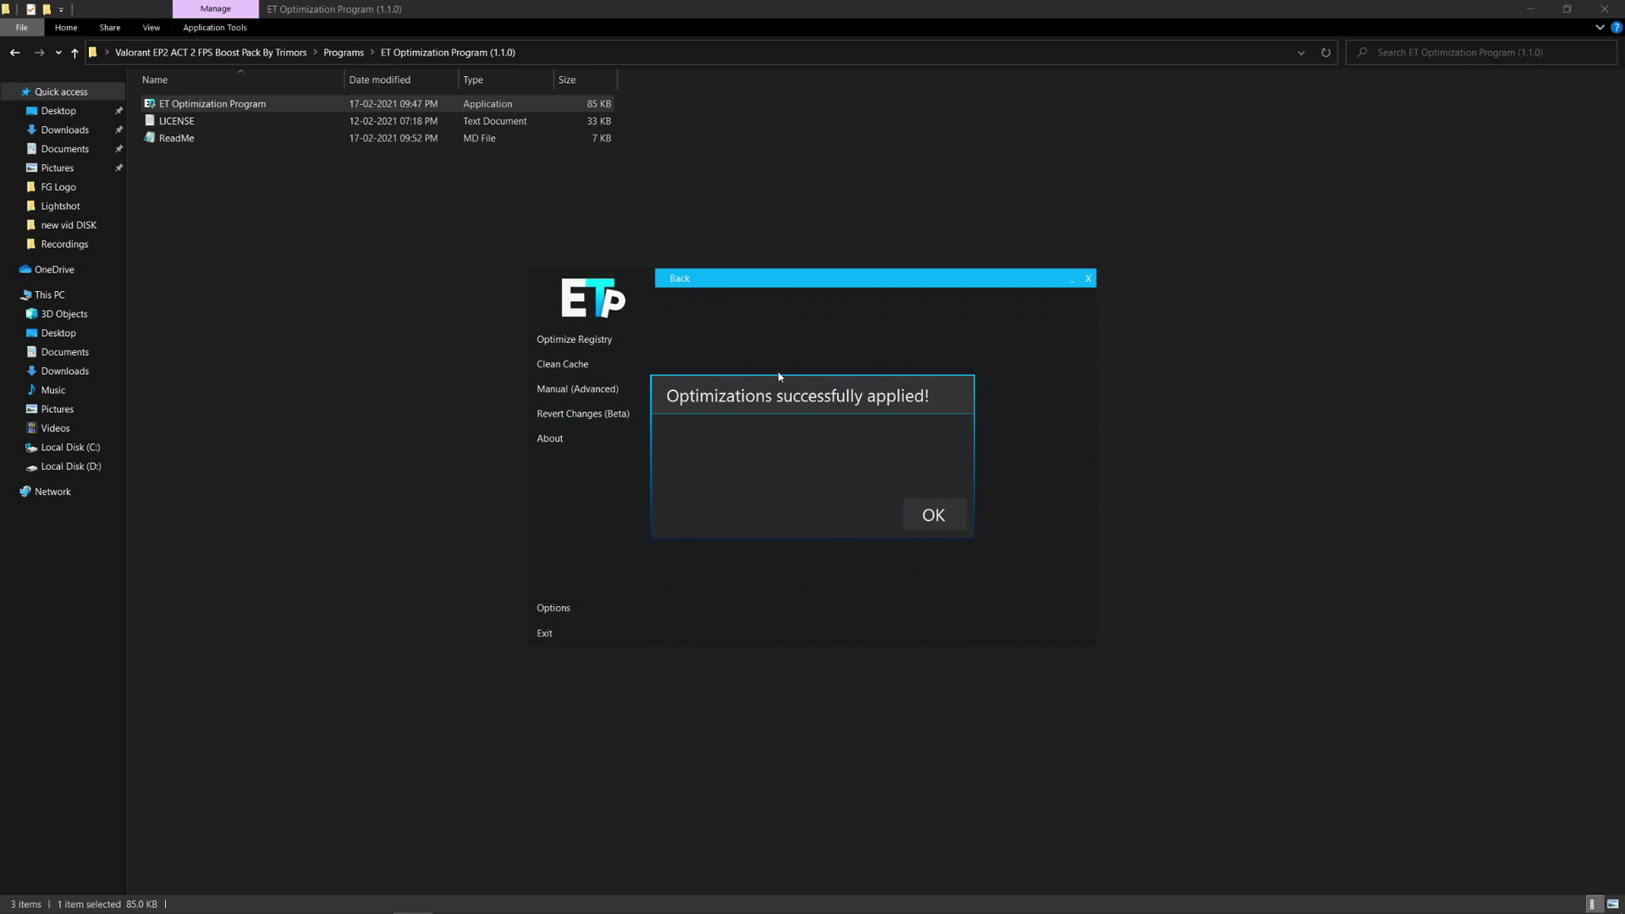
pyautogui.click(961, 503)
# Examine the DataQueueSize, System Profile Options and Win32PrioritySeparation sections of the manual advanced settings
pyautogui.click(626, 394)
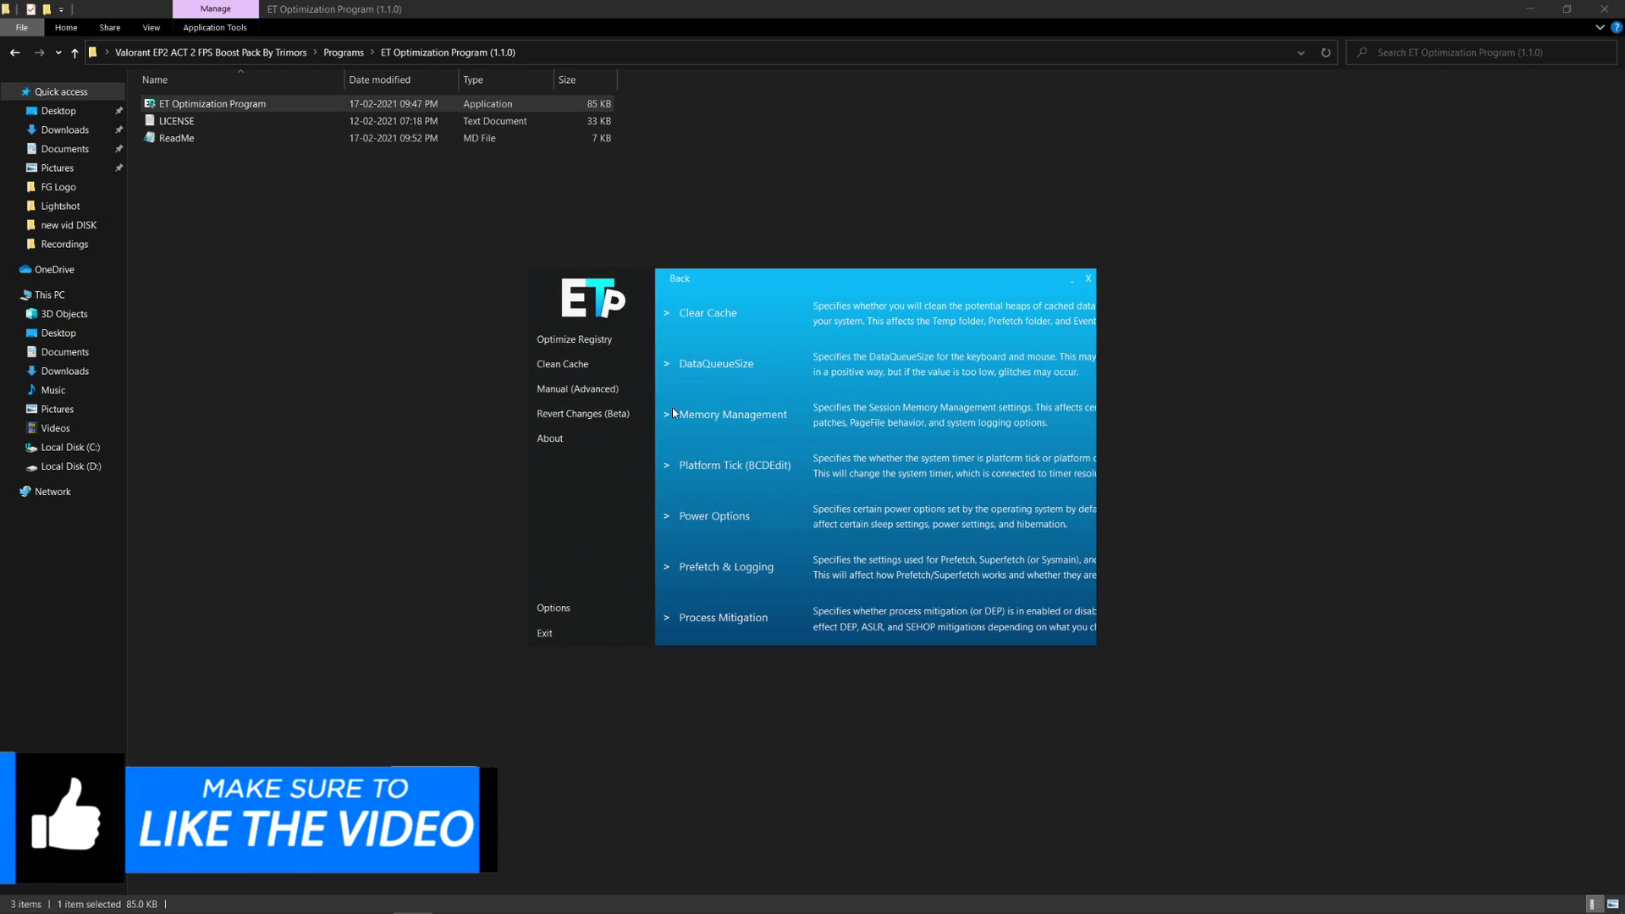
pyautogui.click(668, 366)
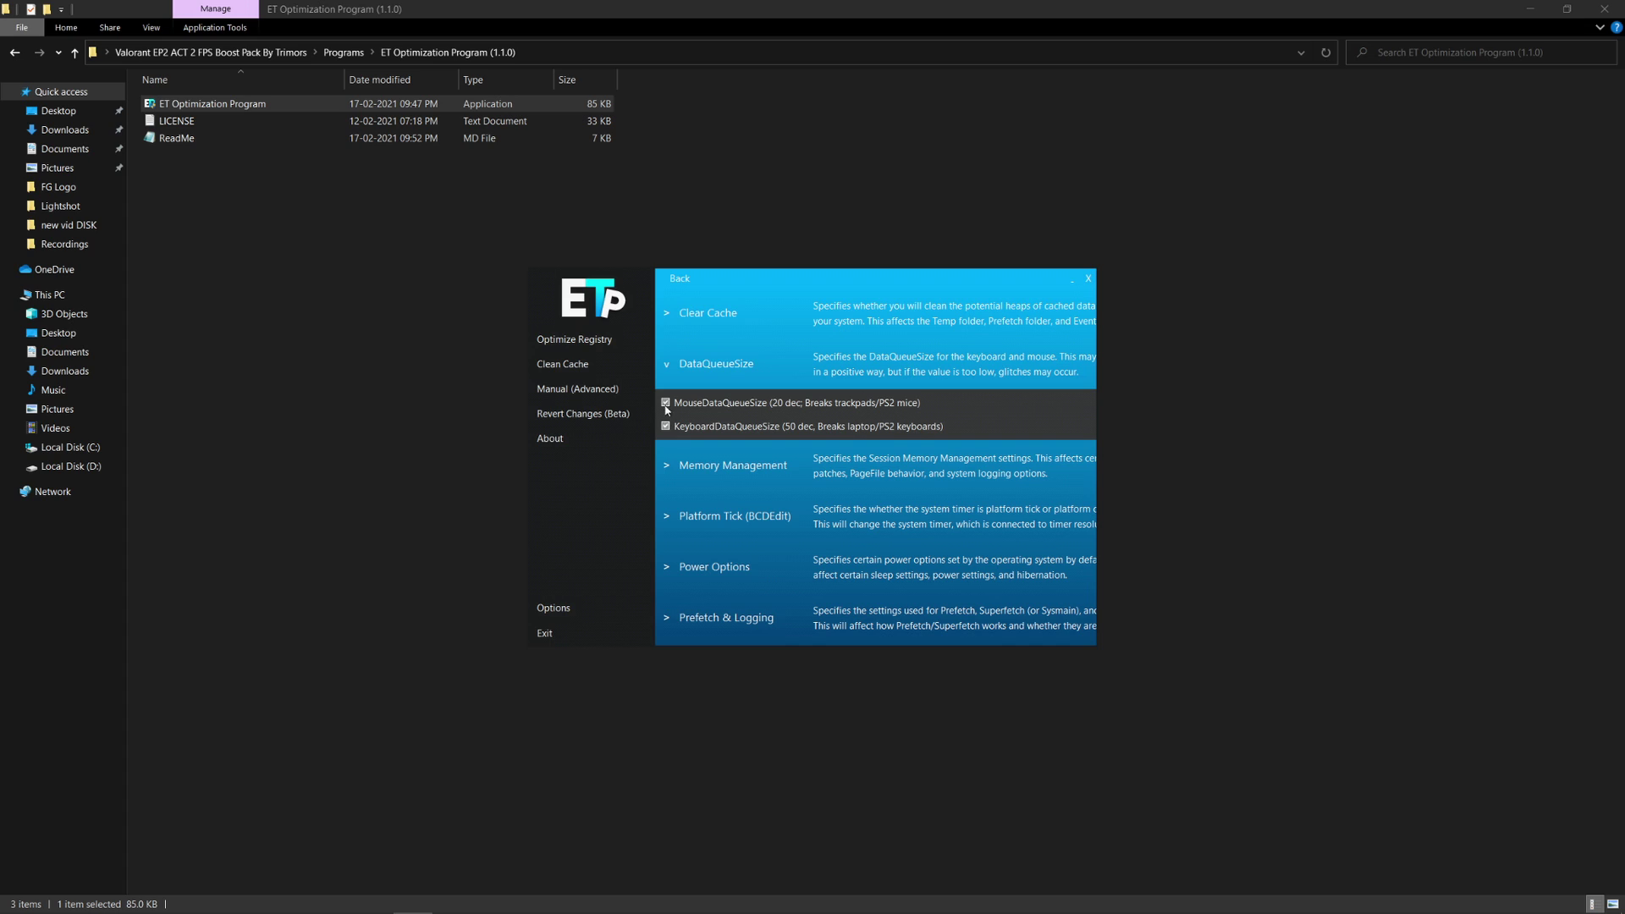
pyautogui.scroll(-4, 731, 471)
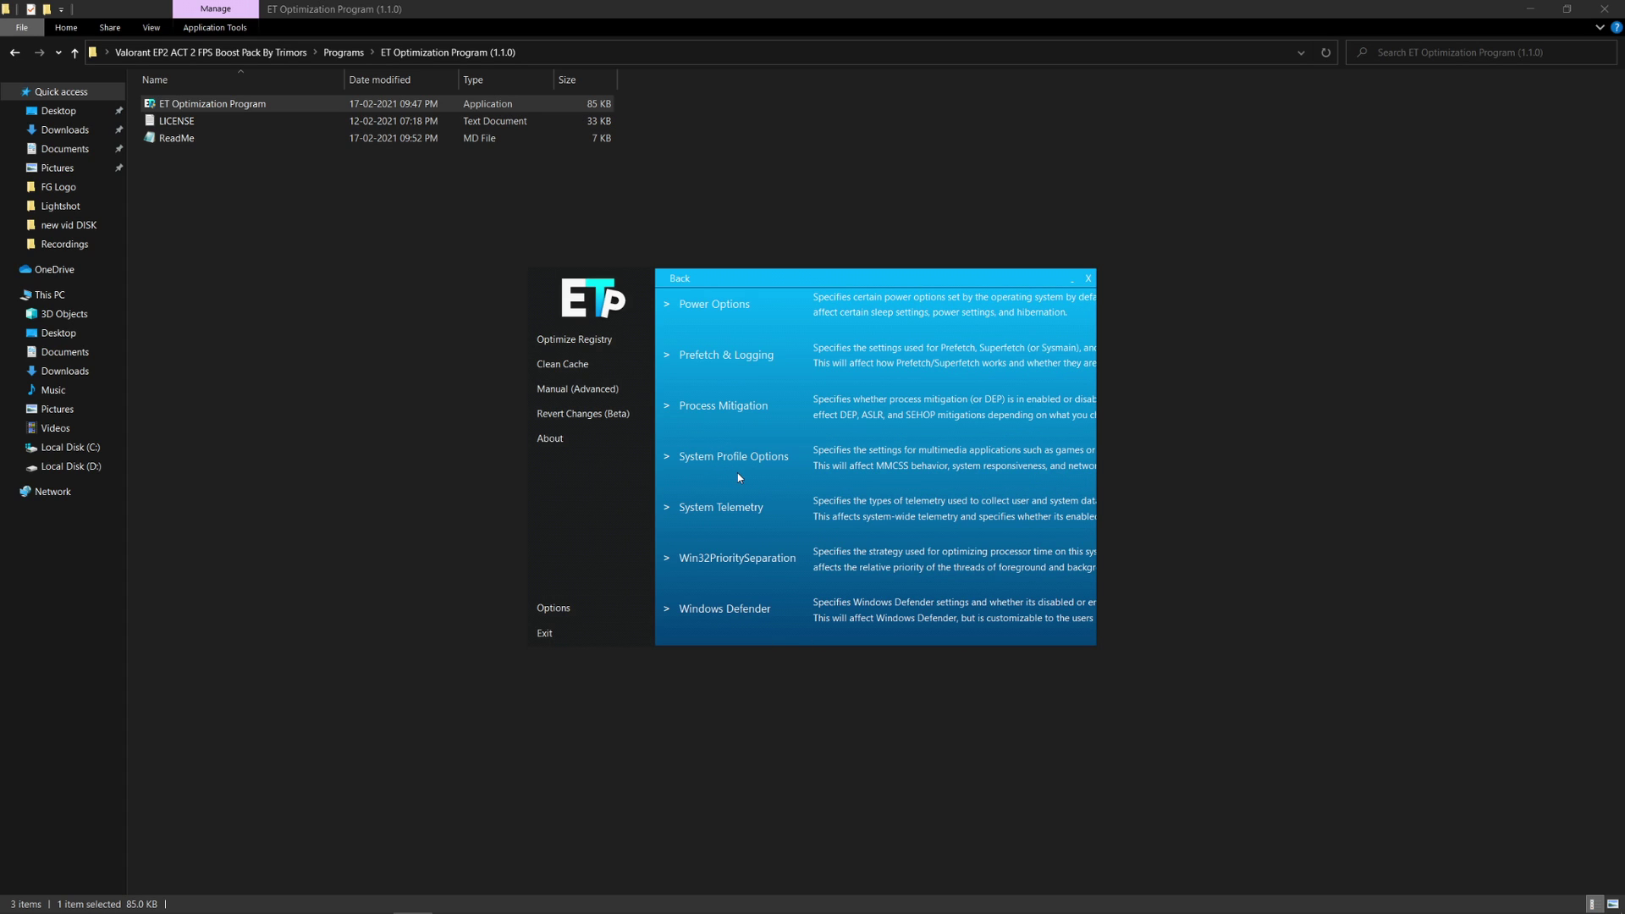
pyautogui.click(679, 477)
pyautogui.scroll(-1, 668, 471)
pyautogui.click(673, 447)
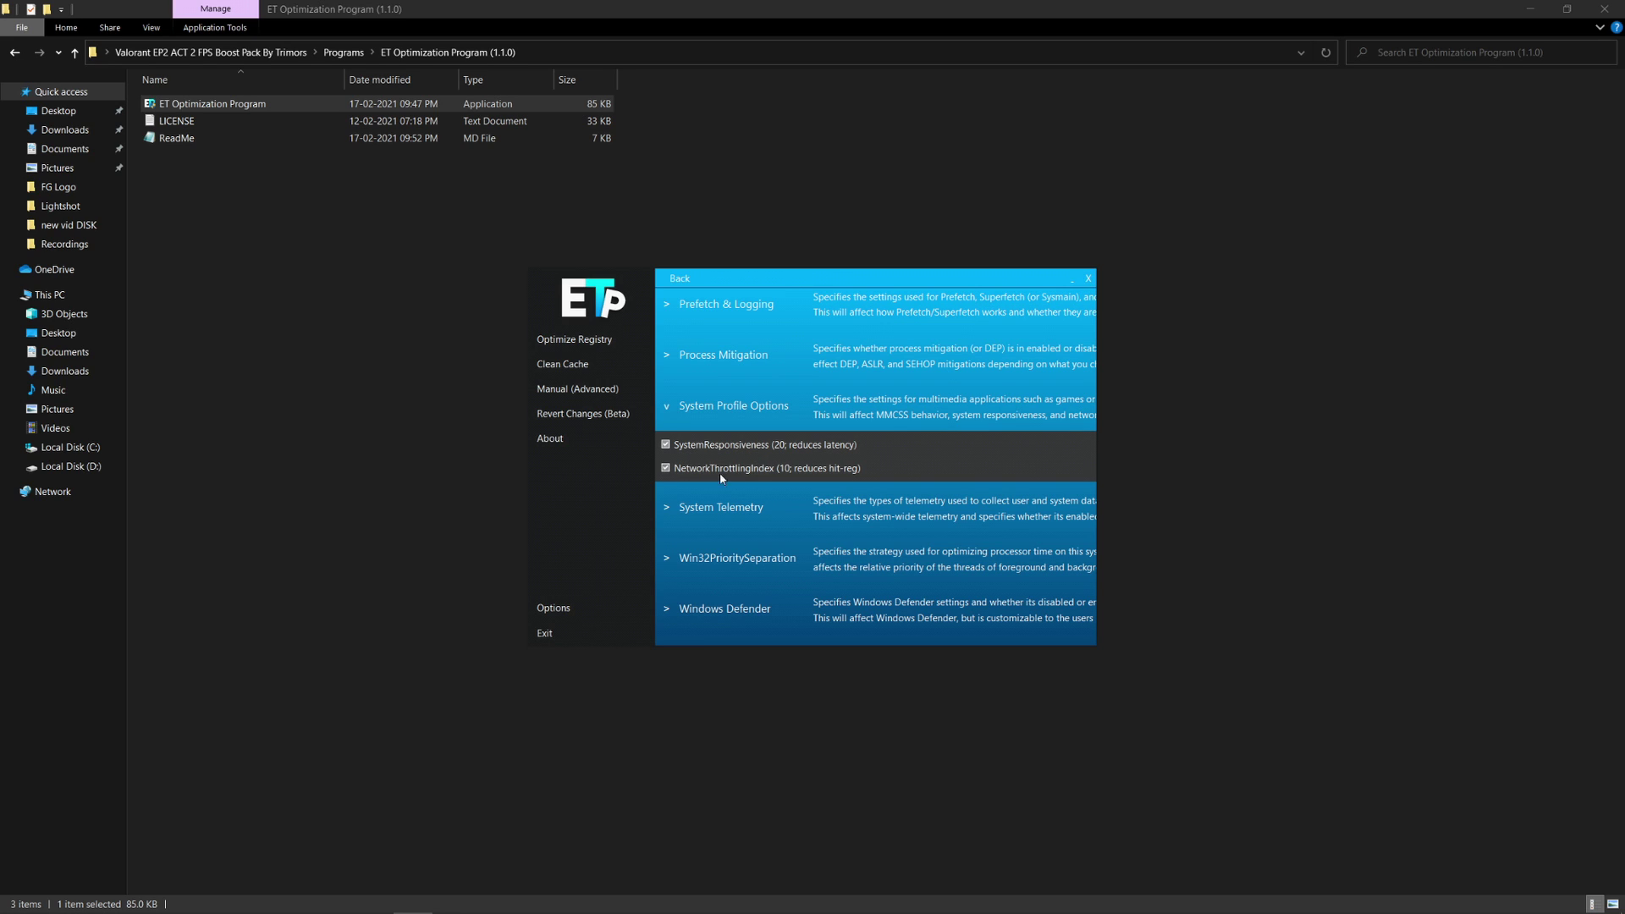
pyautogui.click(668, 415)
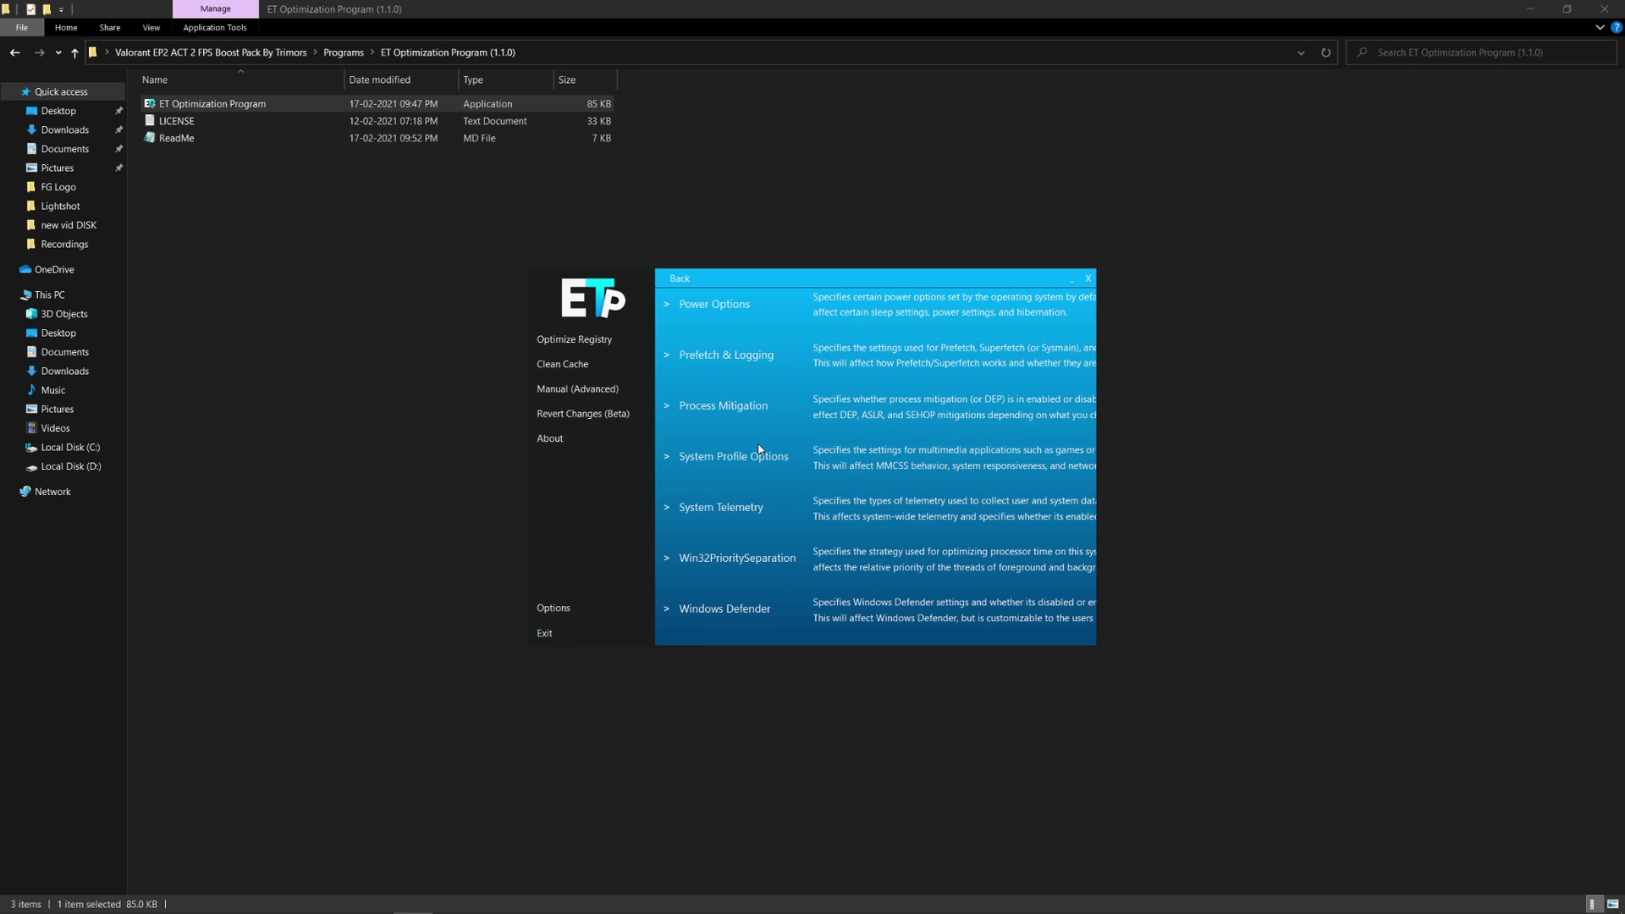
pyautogui.click(665, 559)
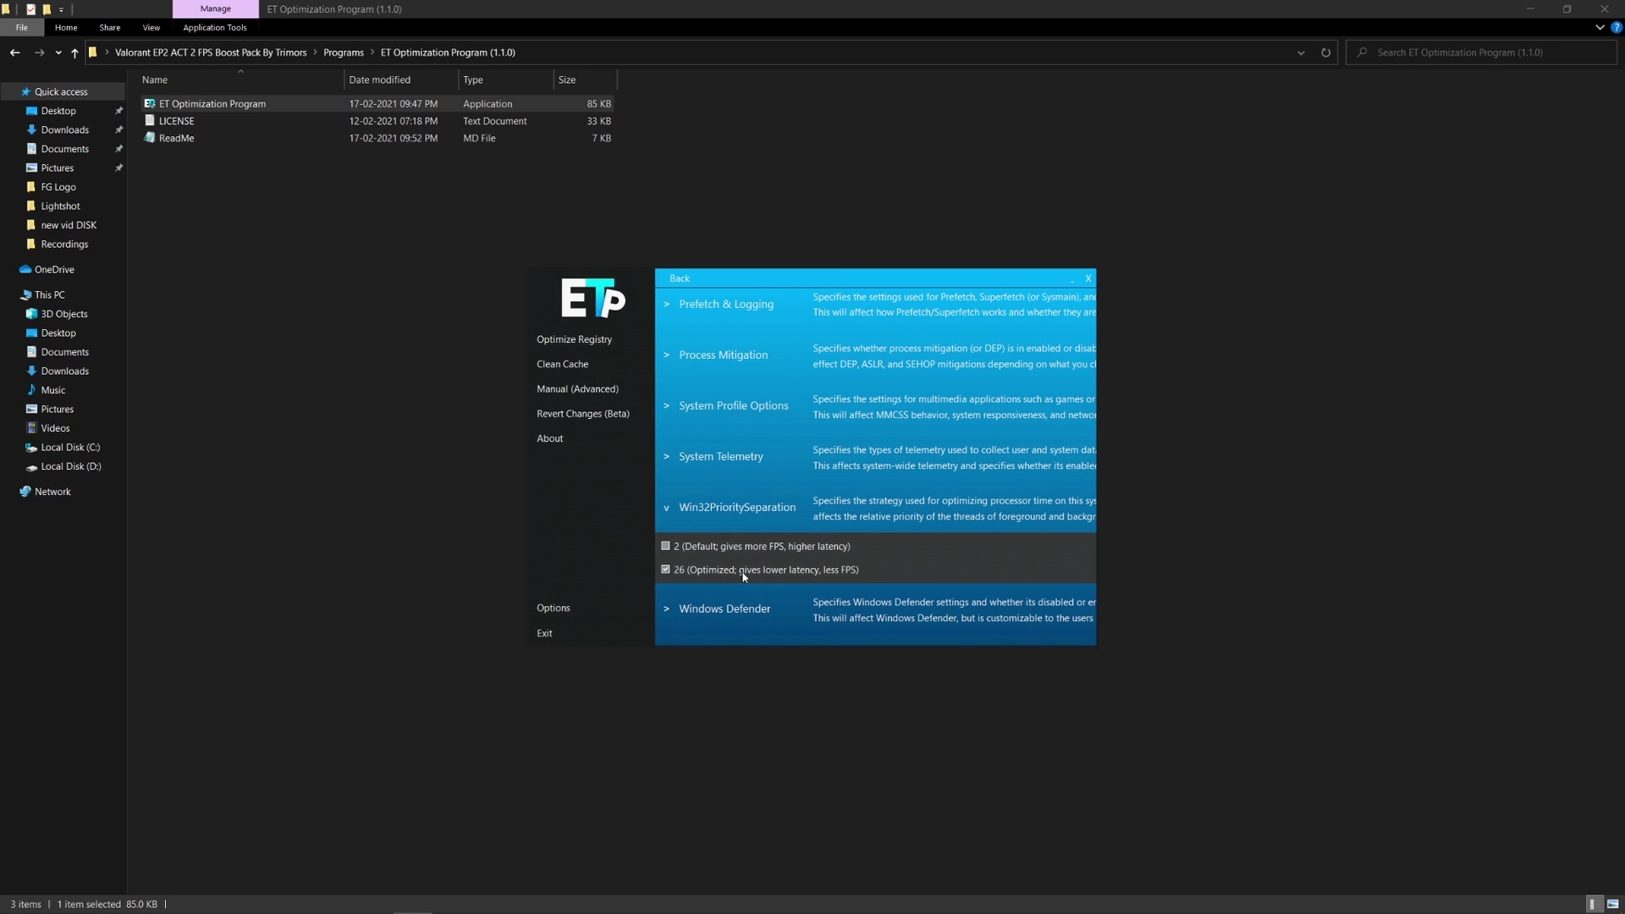
pyautogui.click(668, 508)
pyautogui.scroll(4, 761, 533)
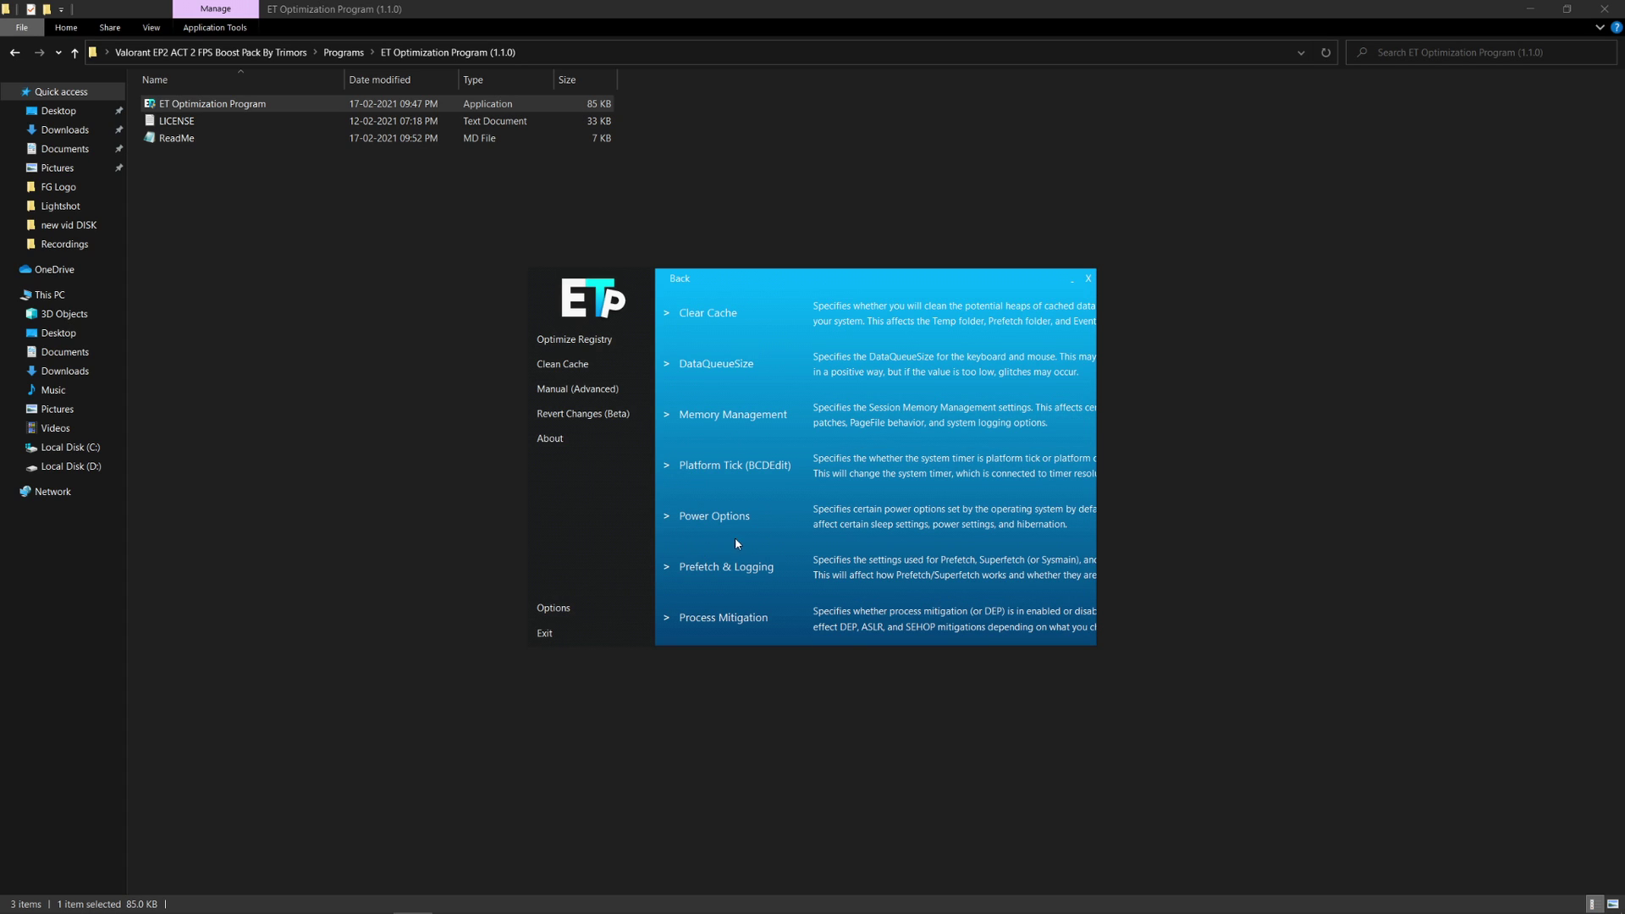
# Enable Disable Boot Tracing in the Prefetch & Logging section and look over the remaining sections
pyautogui.click(666, 569)
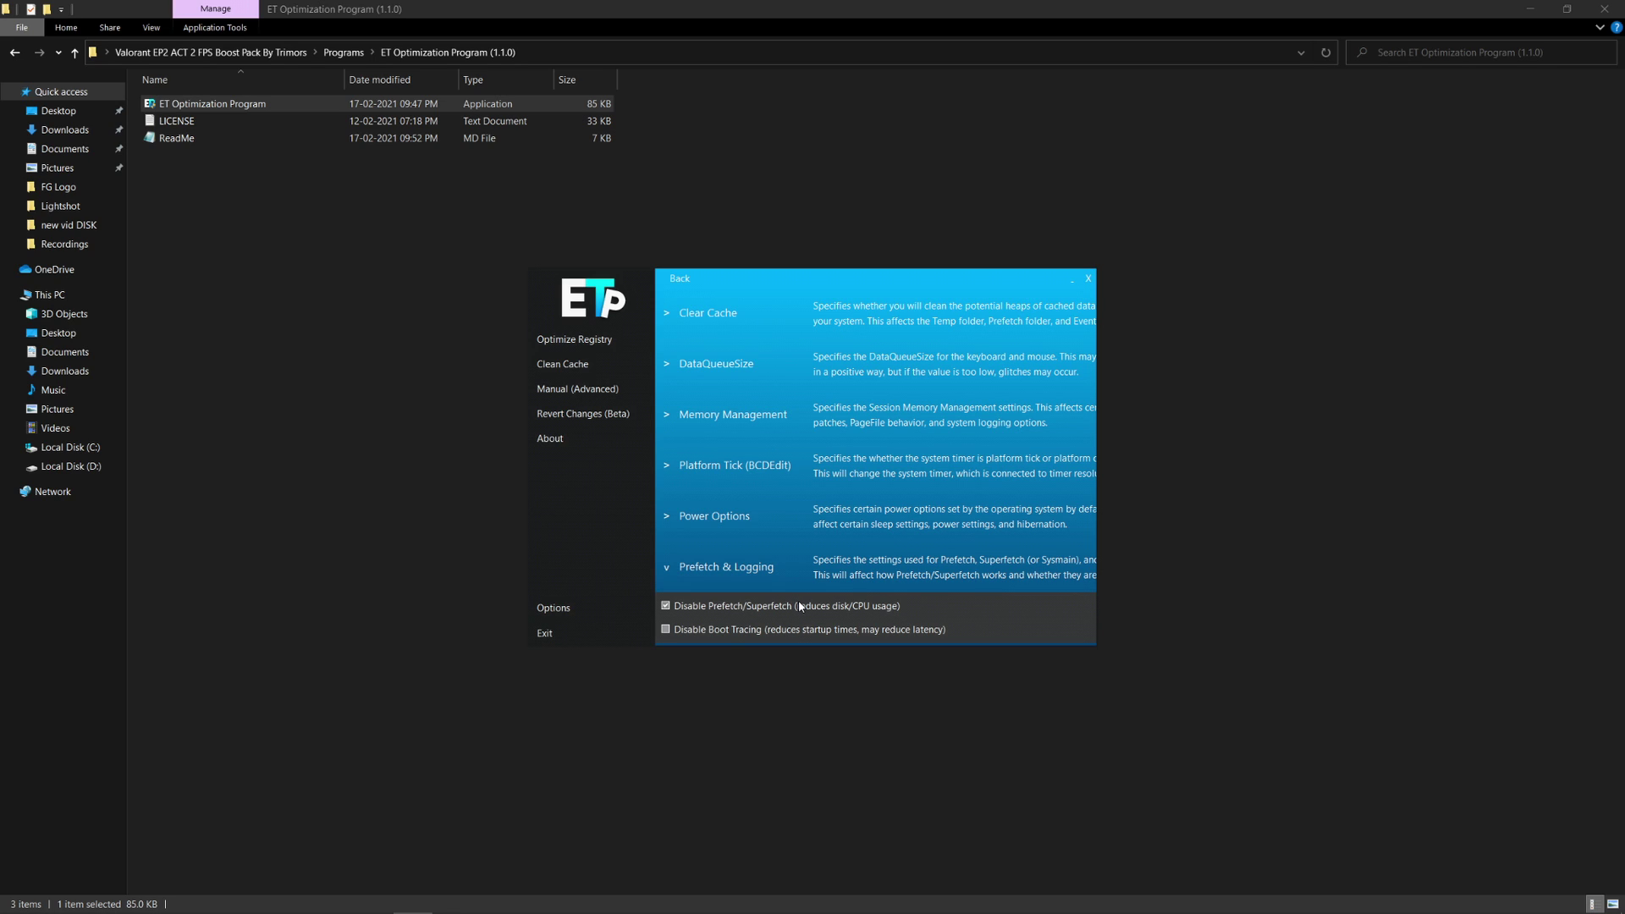
pyautogui.scroll(-2, 779, 600)
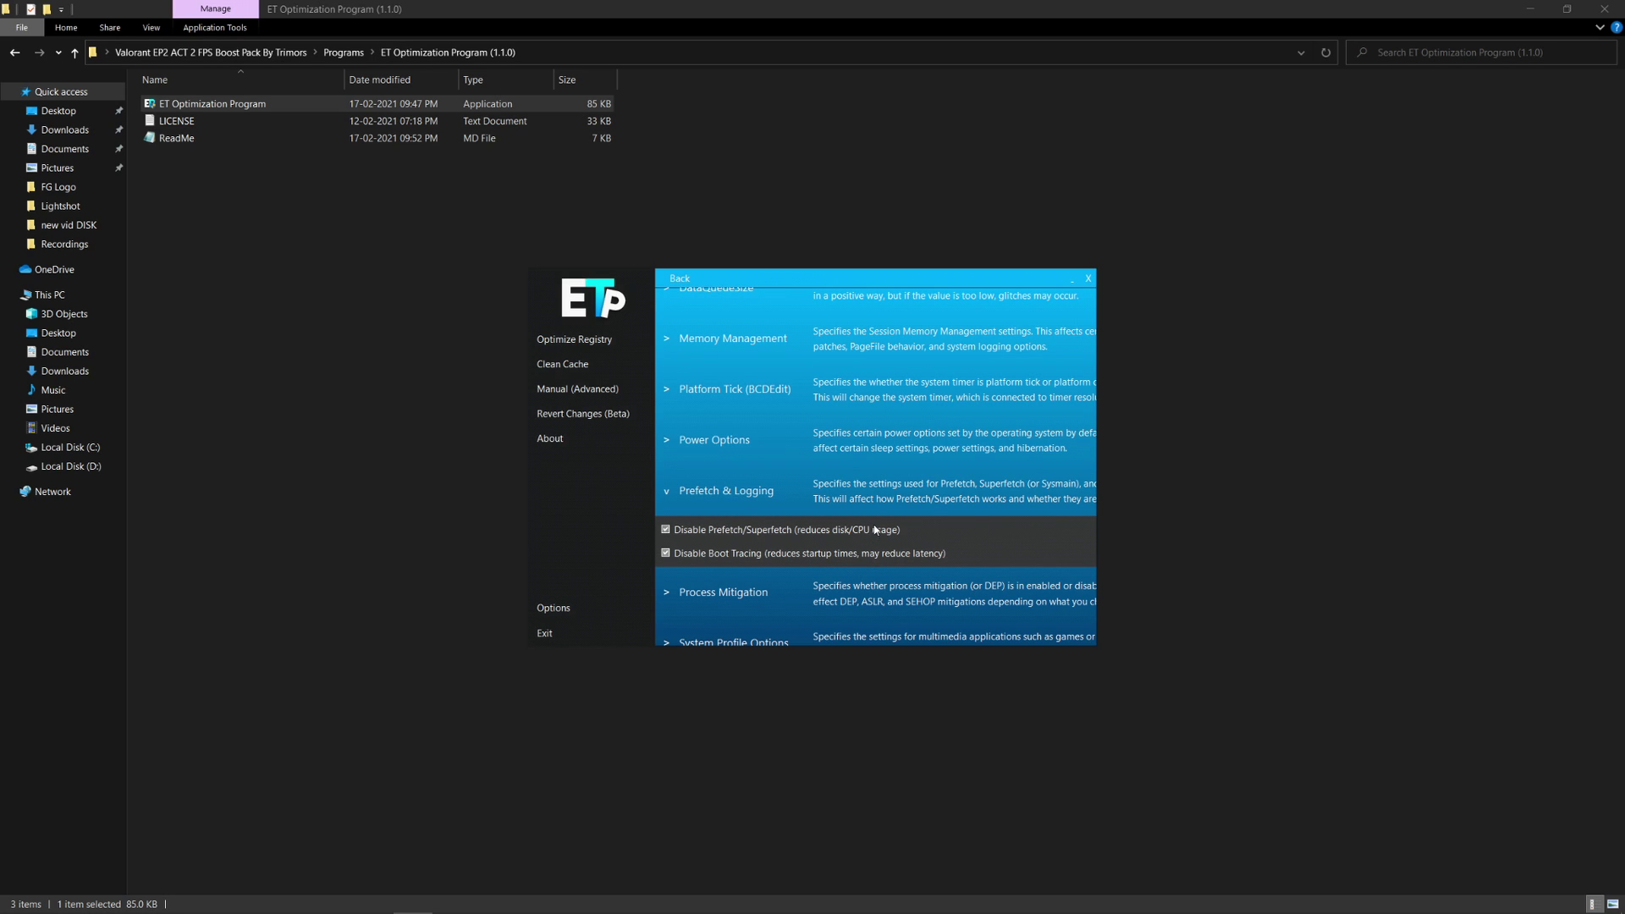
pyautogui.scroll(-5, 973, 423)
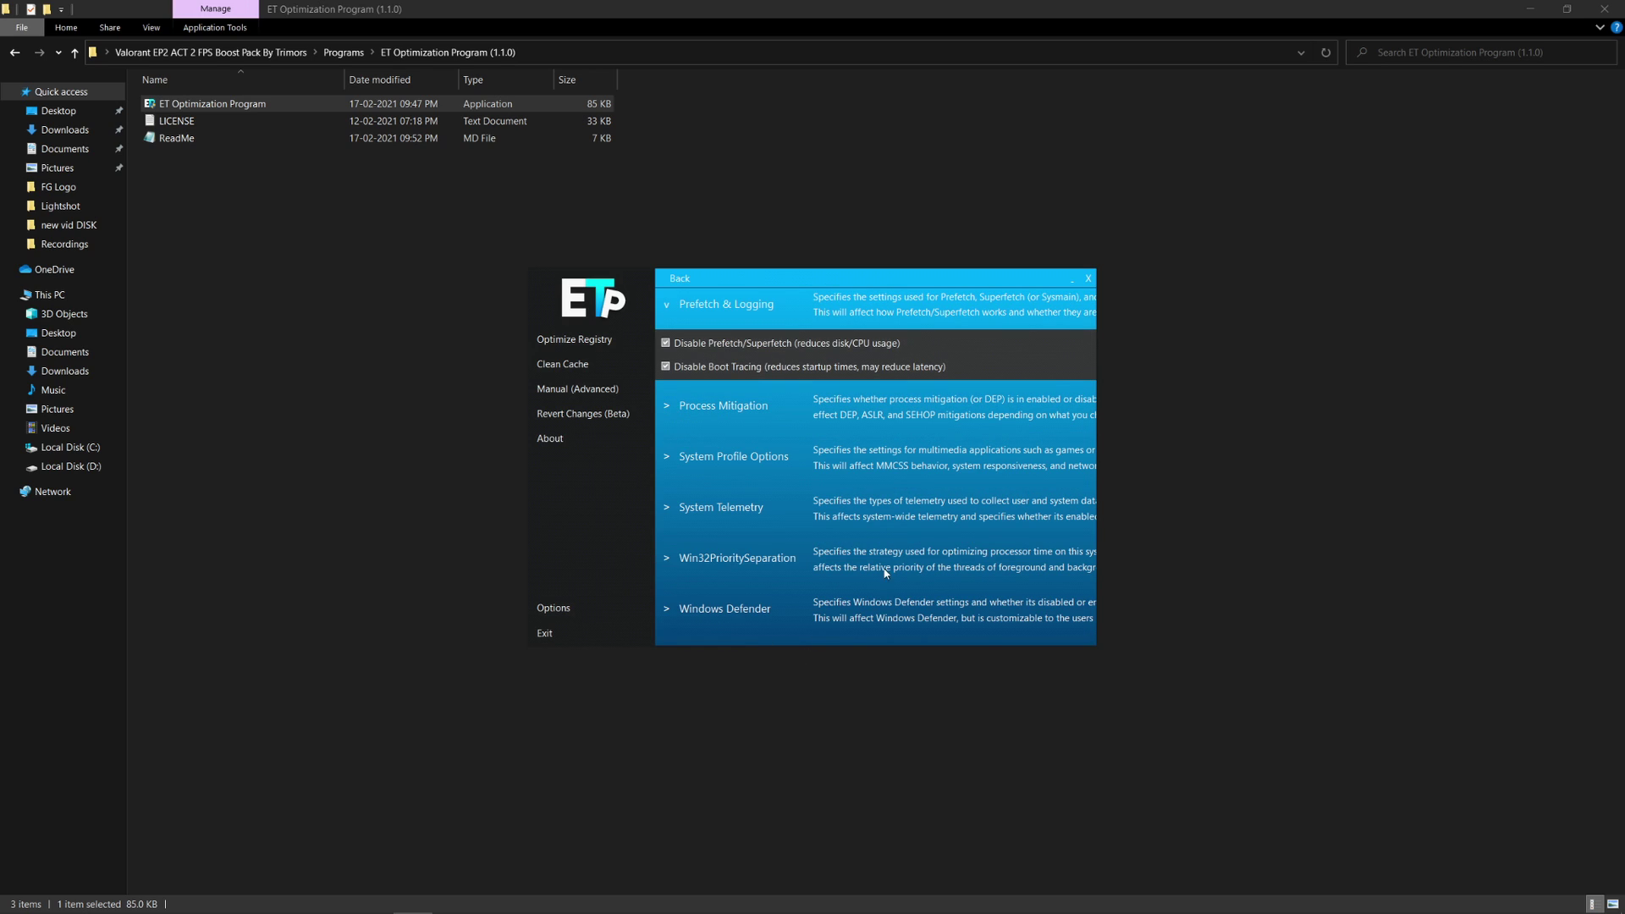
# Enable Minimize to system tray in the program's options, accept them and exit ET Optimization Program
pyautogui.click(601, 606)
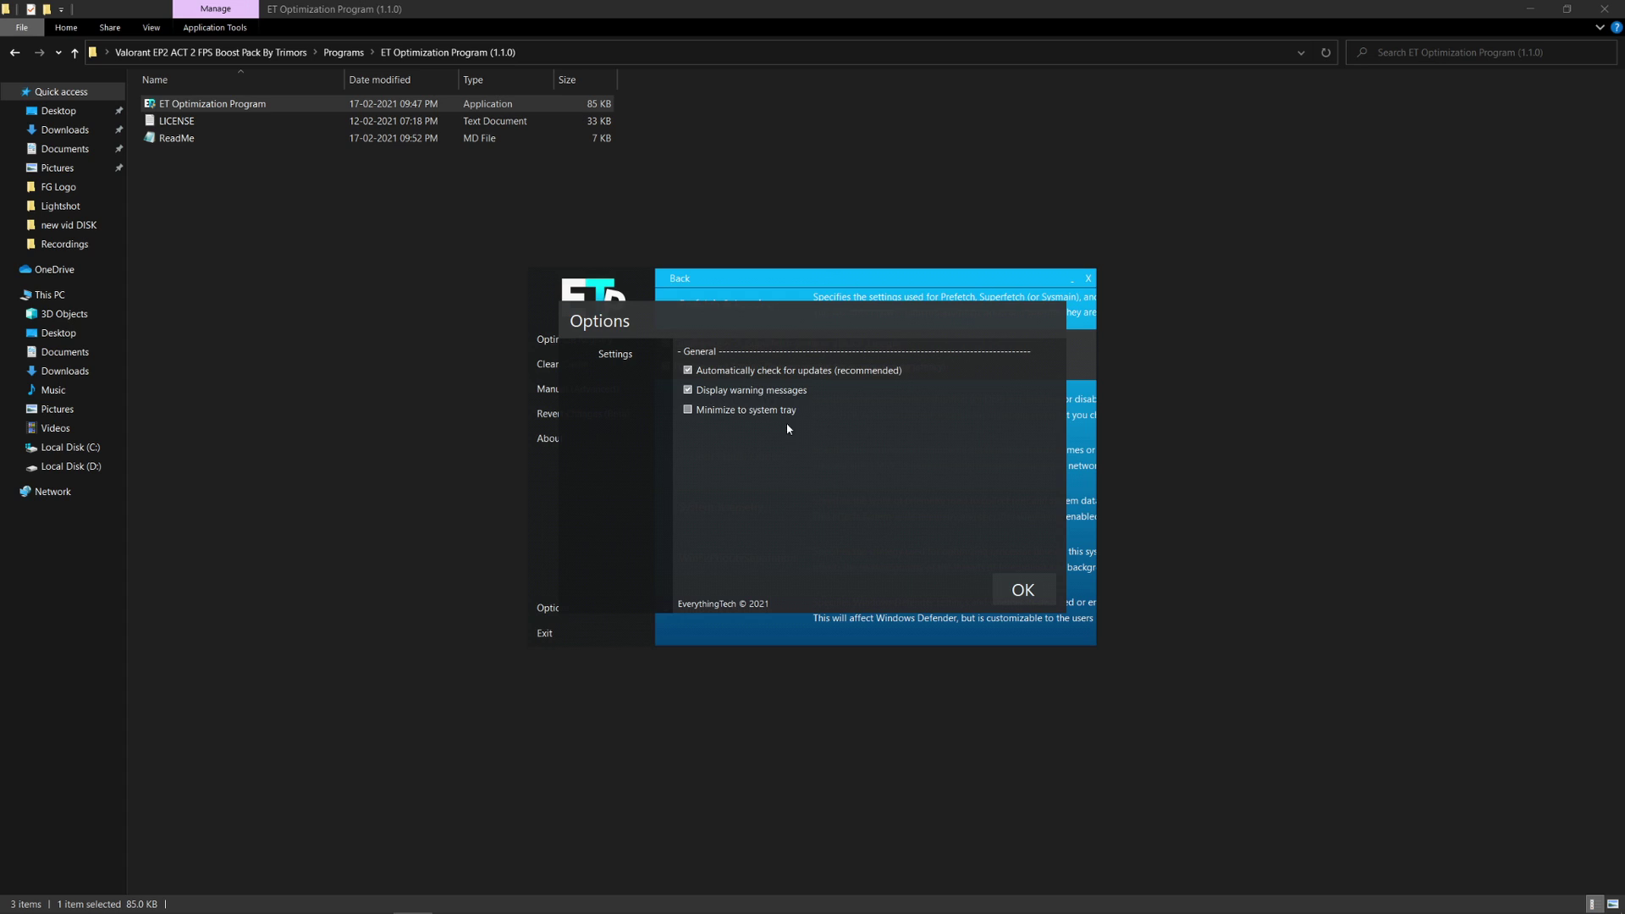
pyautogui.click(755, 414)
pyautogui.click(1014, 591)
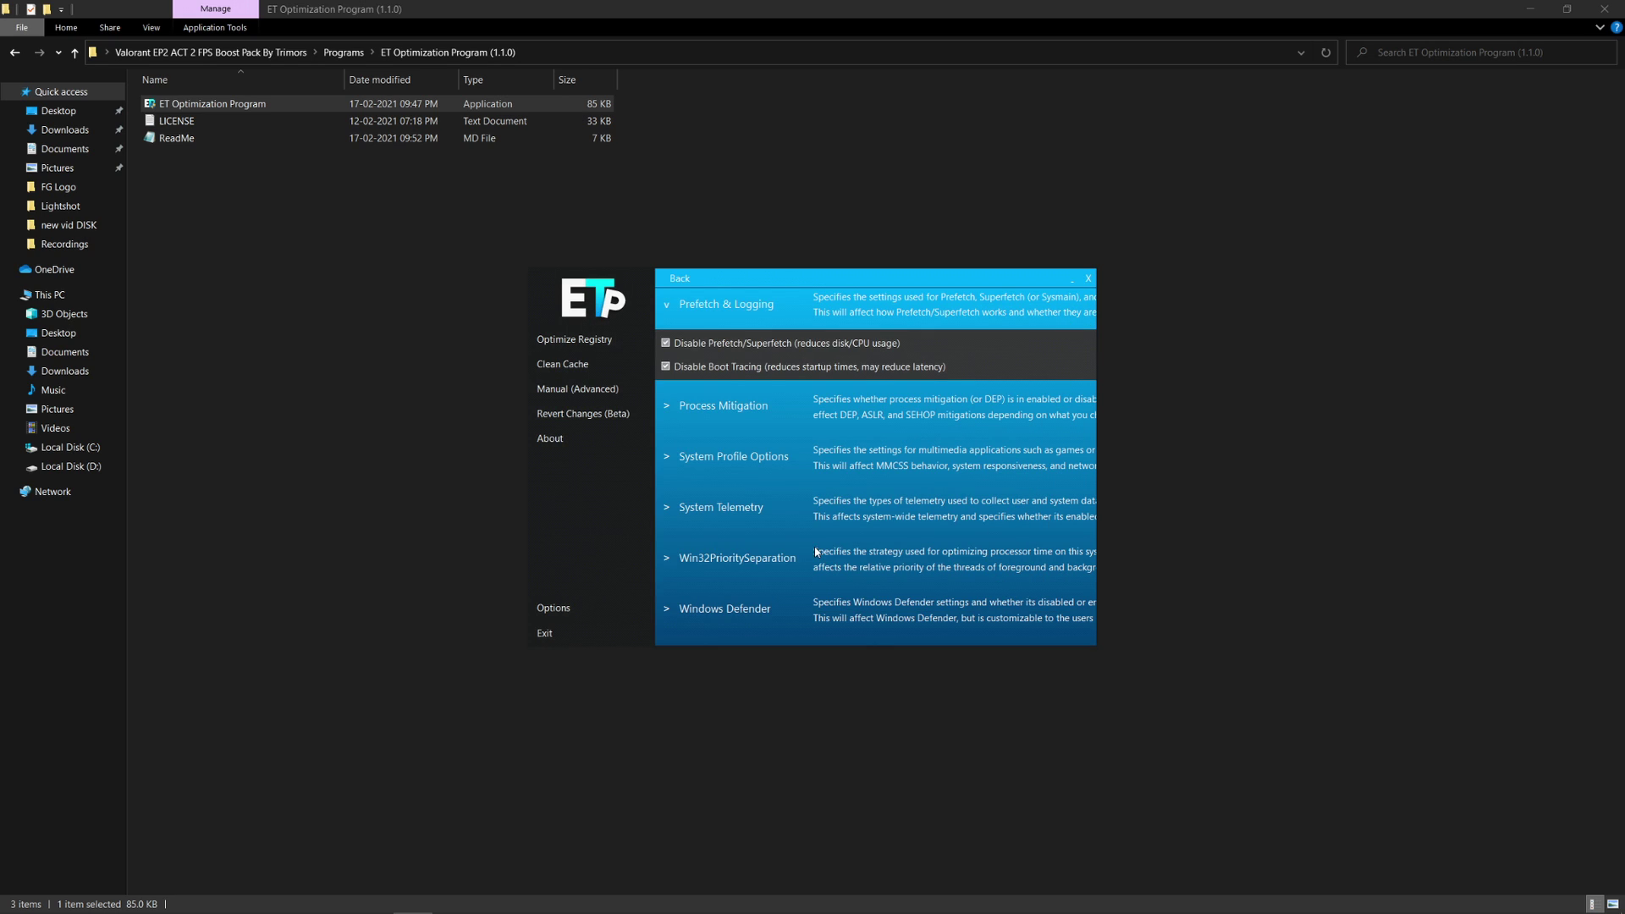
pyautogui.click(558, 633)
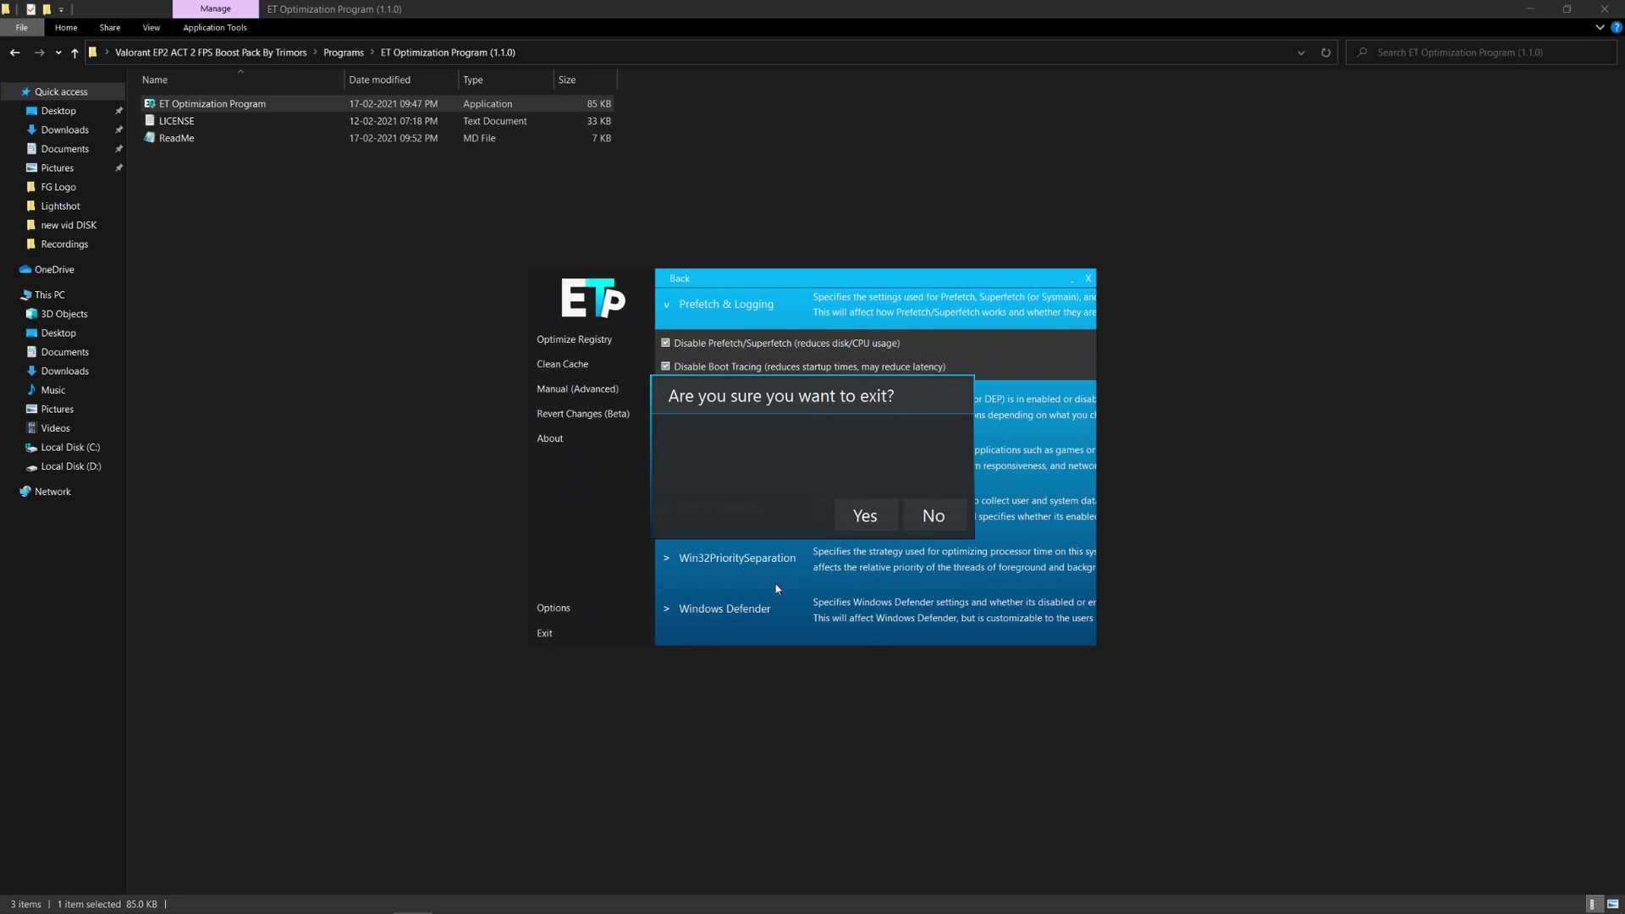
pyautogui.click(859, 510)
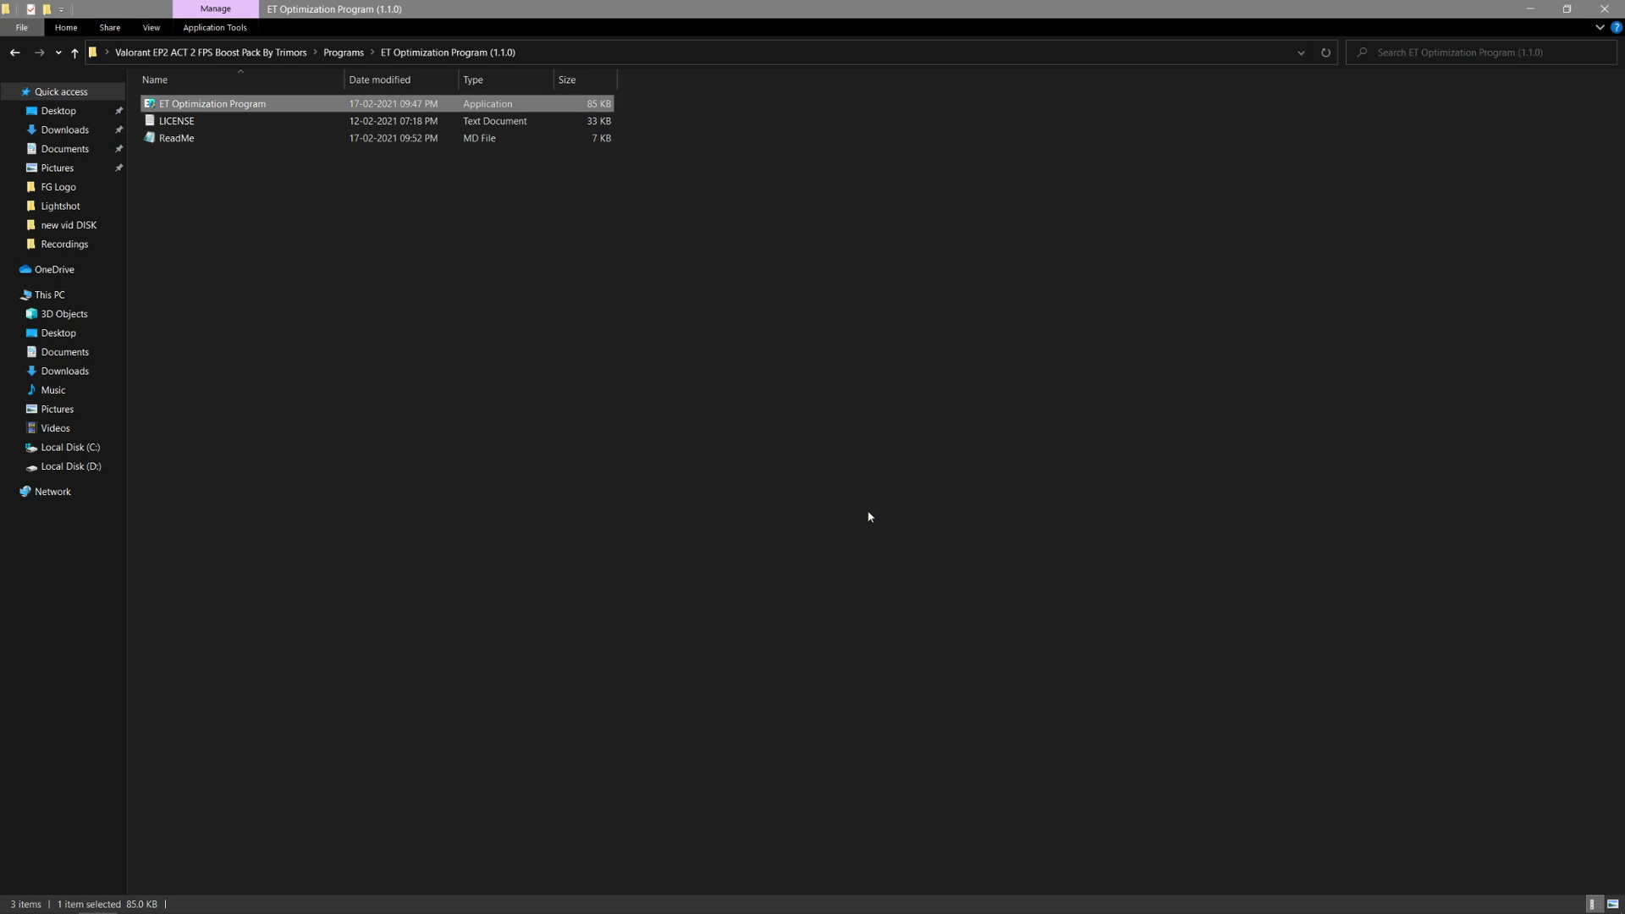
# Return to the Programs folder, open ISLC v1.0.2.2 and run Intelligent standby list cleaner ISLC as administrator
pyautogui.click(14, 52)
pyautogui.doubleClick(194, 123)
pyautogui.click(270, 103)
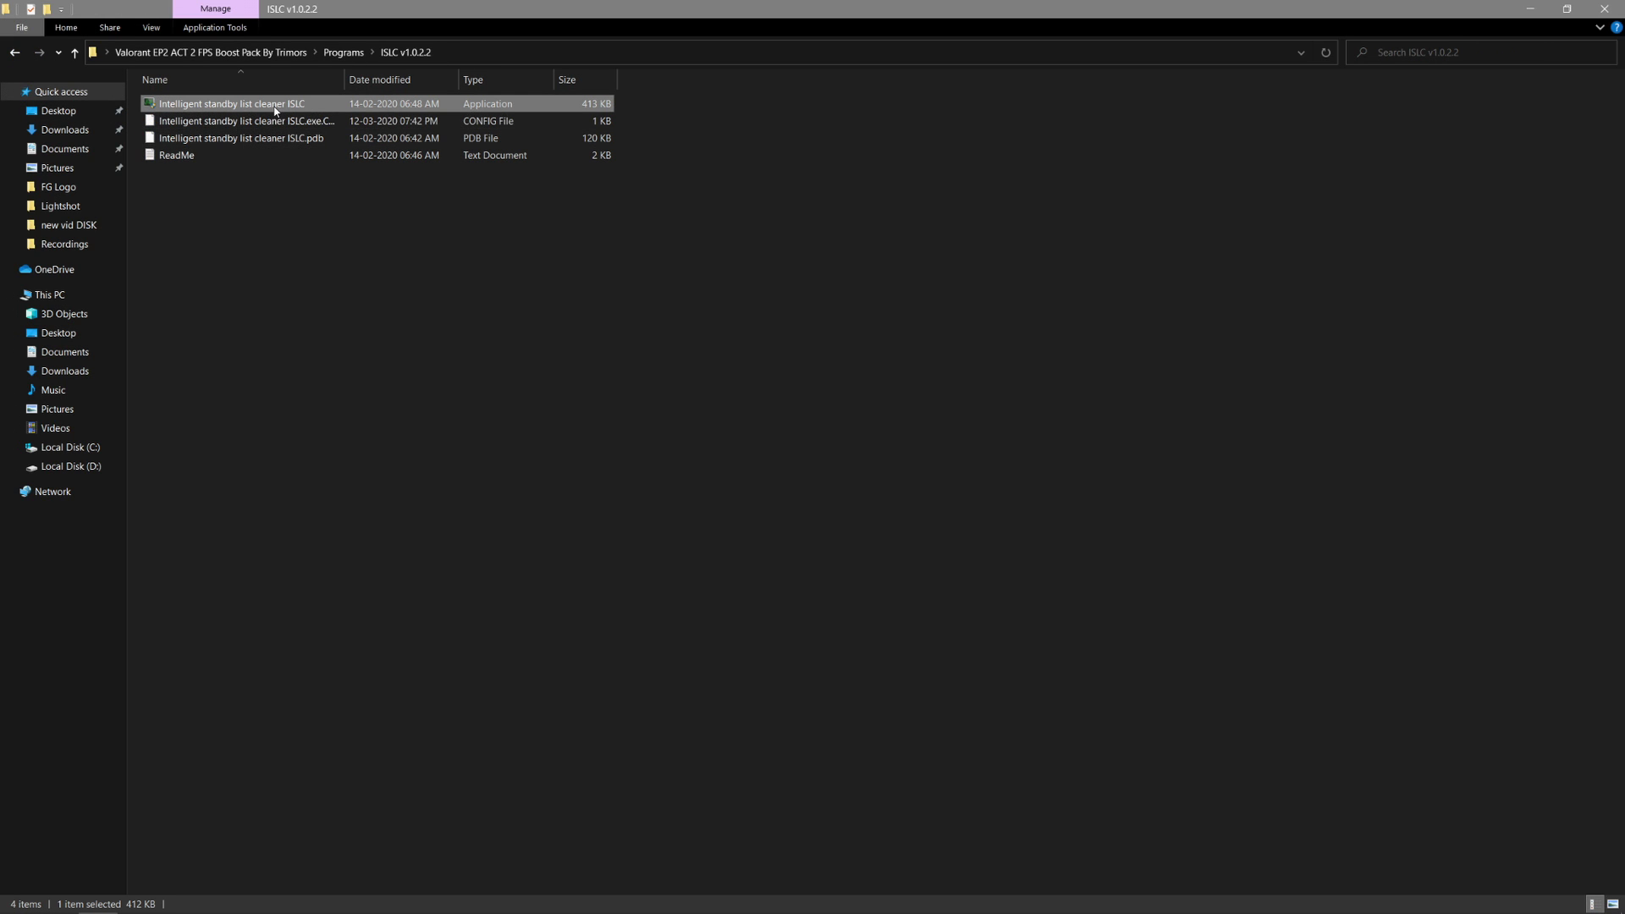
pyautogui.rightClick(352, 105)
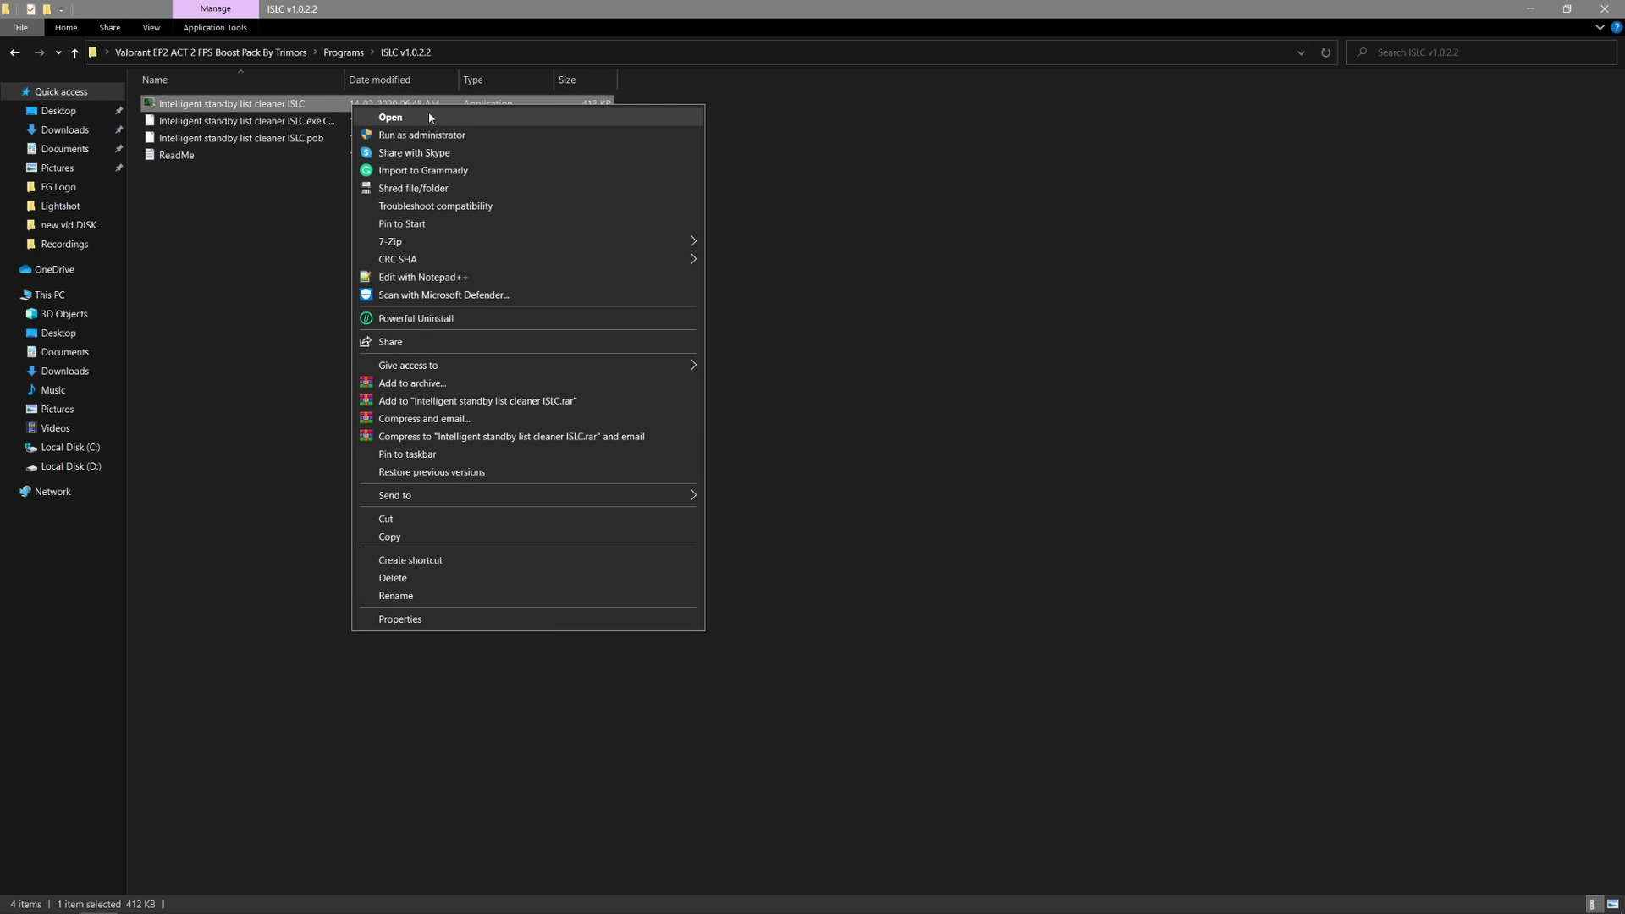
pyautogui.click(423, 134)
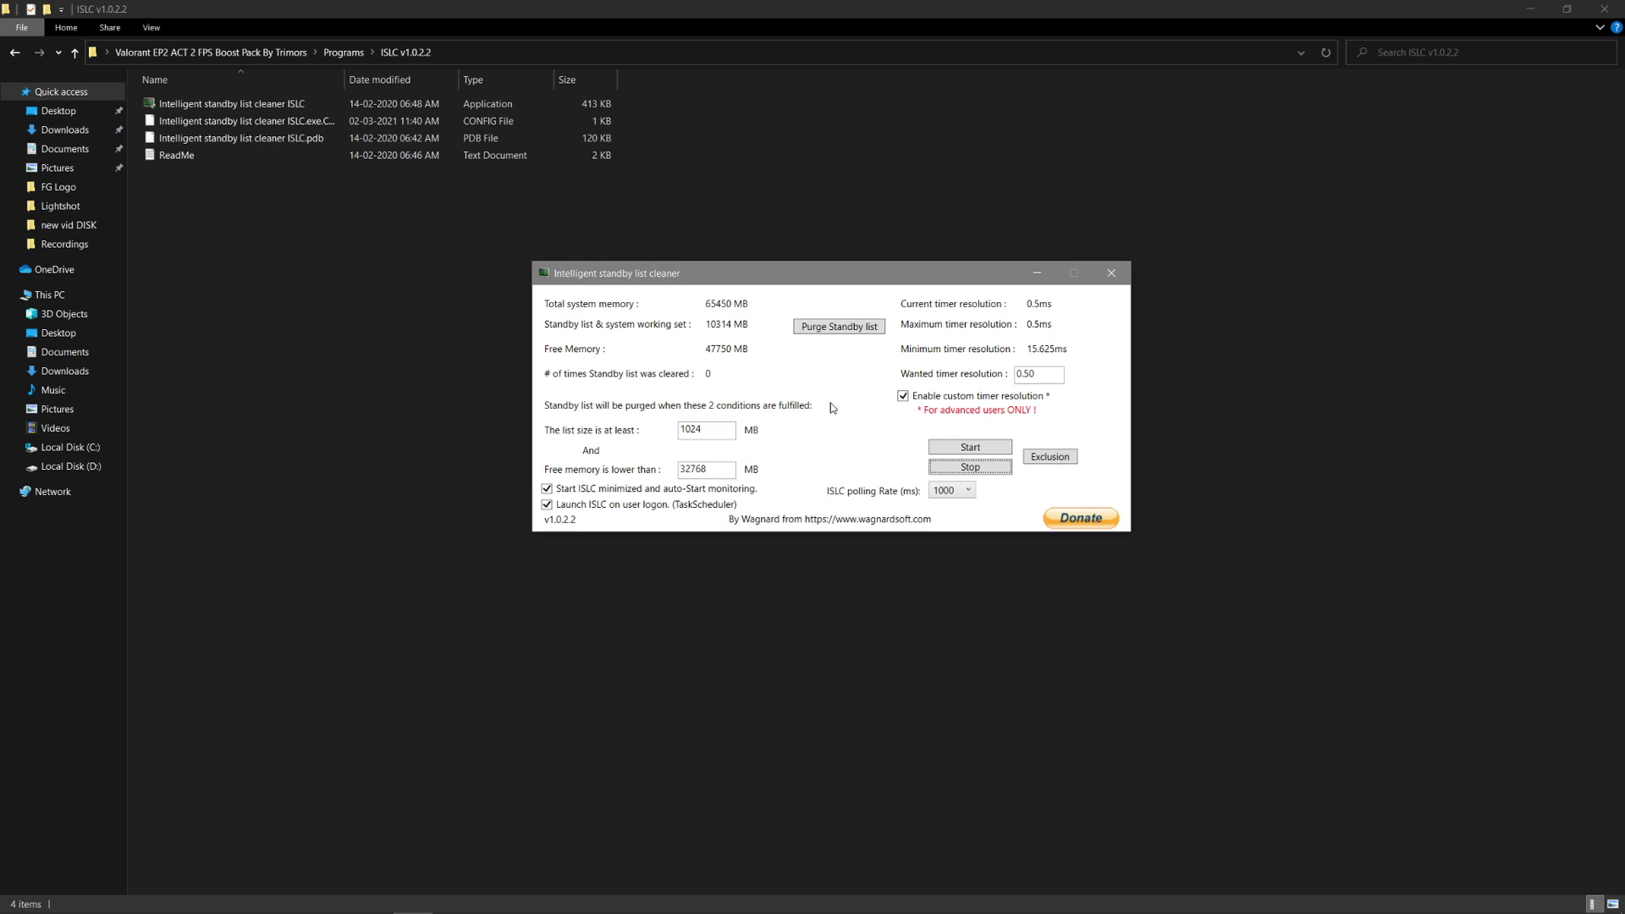
# Set the minimum standby list size to 1024 MB and put the cursor in the free memory threshold
pyautogui.doubleClick(720, 468)
pyautogui.doubleClick(703, 428)
pyautogui.write('1024')
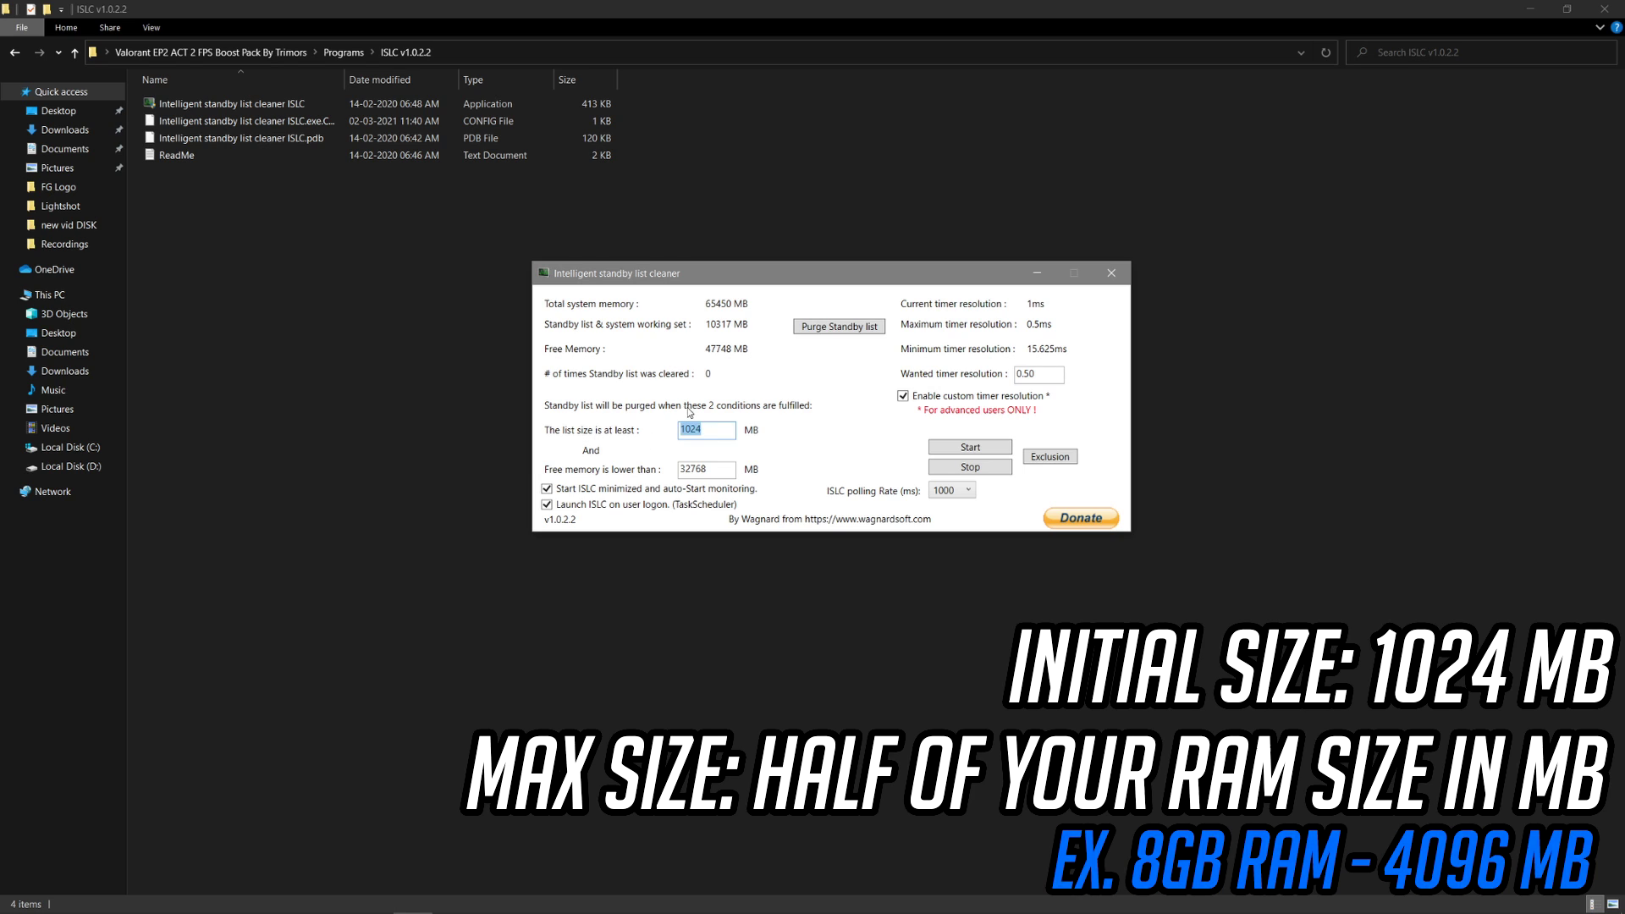
pyautogui.click(712, 472)
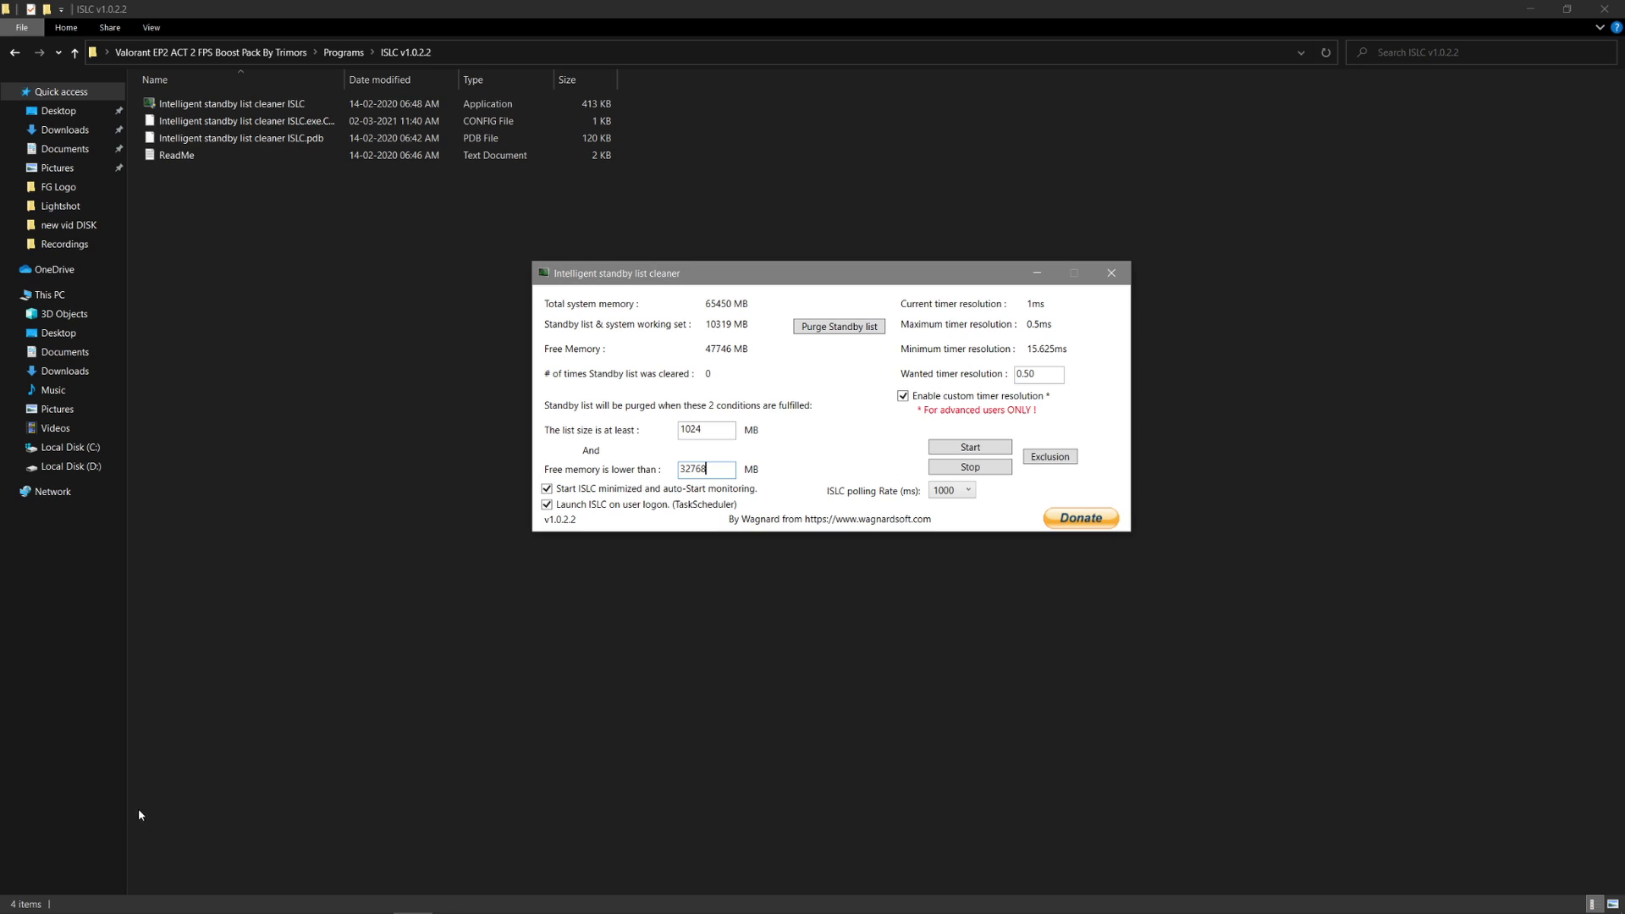
# Search Windows for calculator and open the Calculator app
pyautogui.click(58, 898)
pyautogui.write('c')
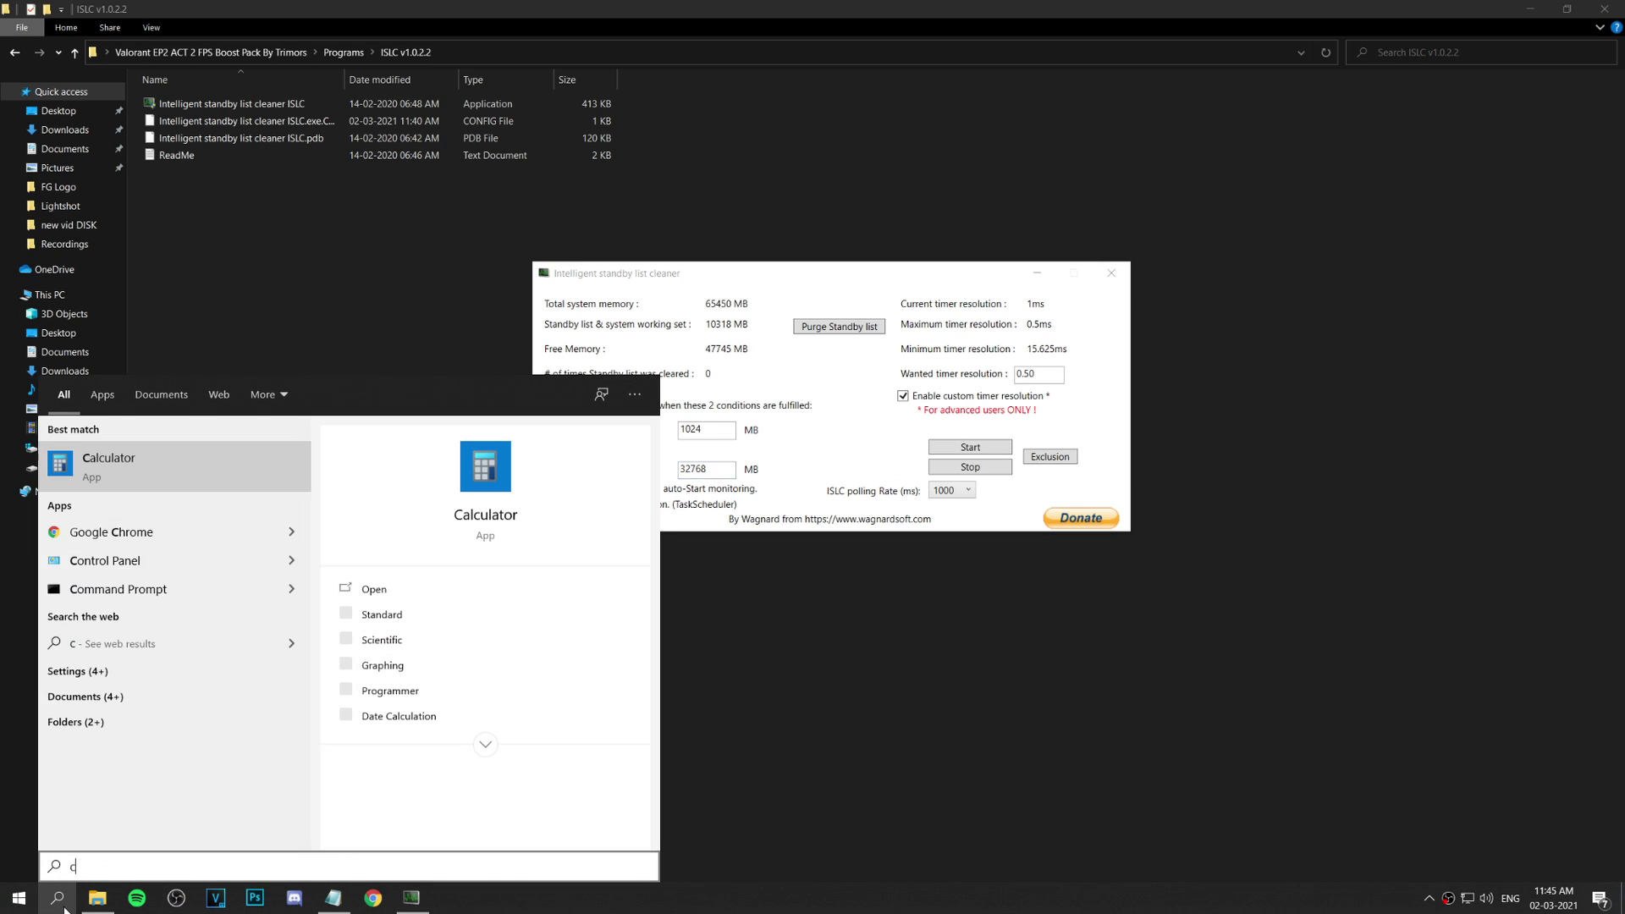
pyautogui.write('alculator')
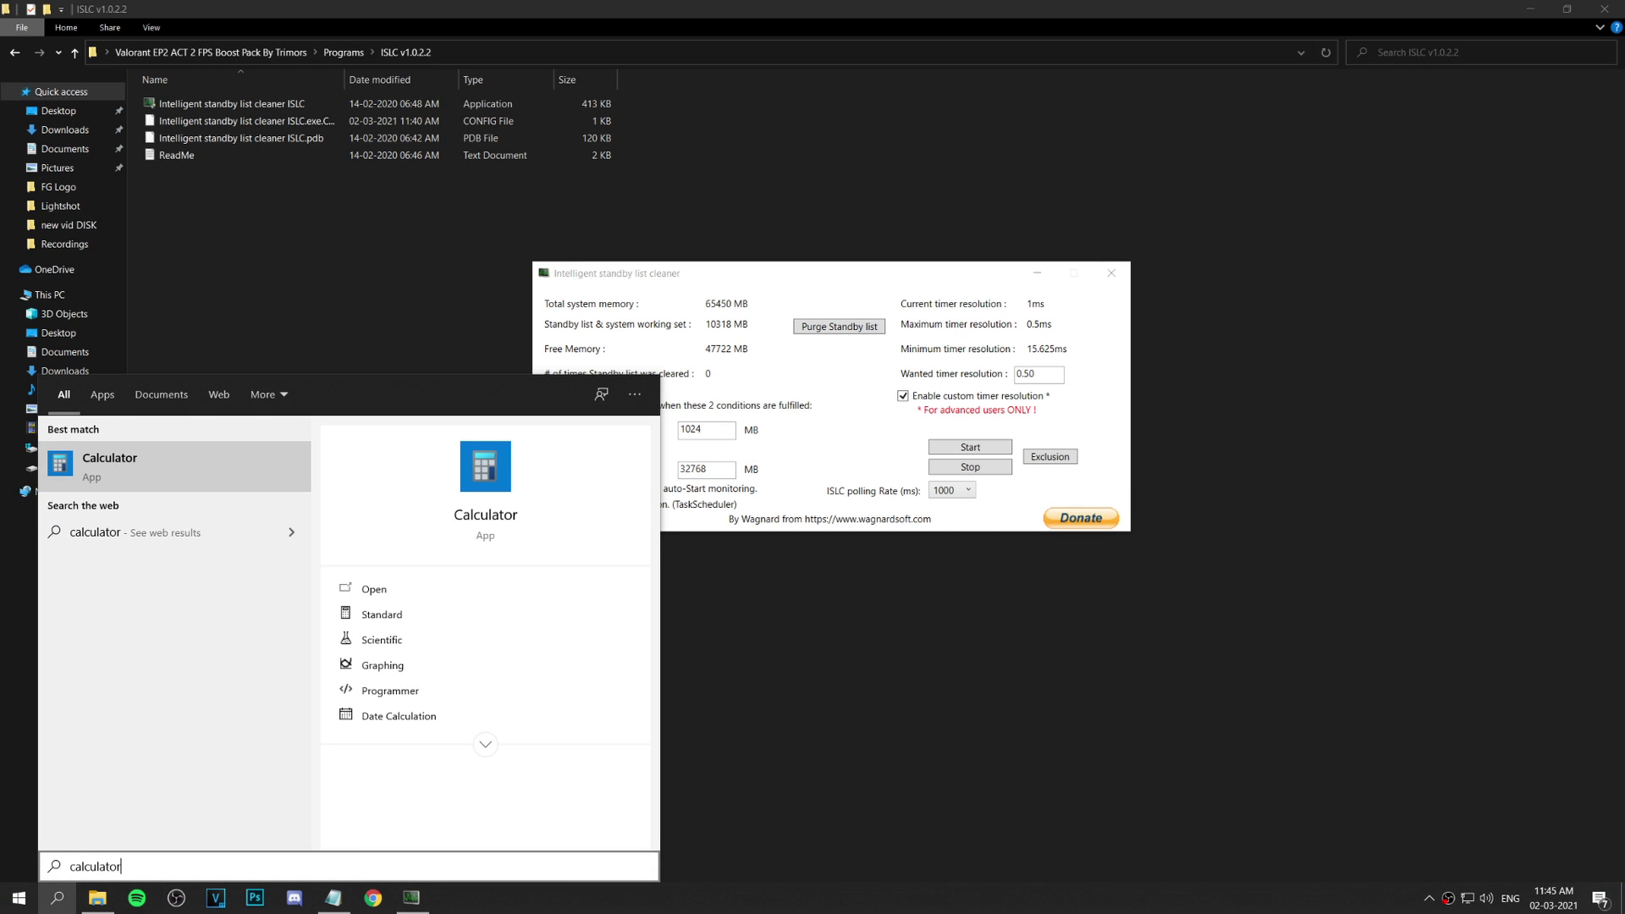
pyautogui.click(98, 444)
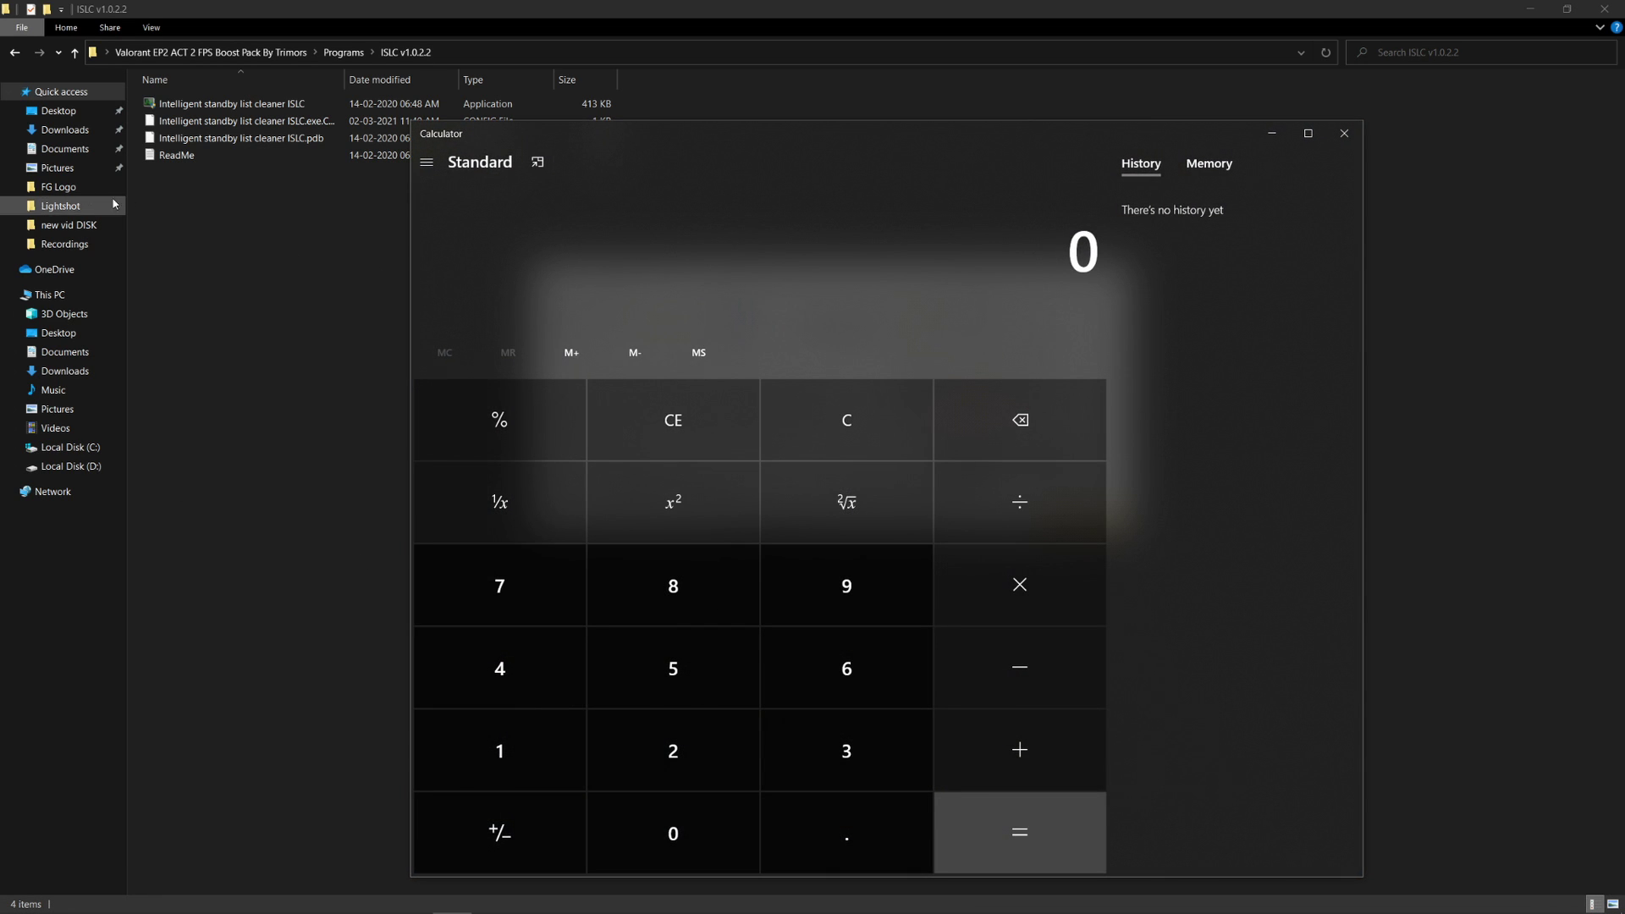
# Open the system properties from This PC to check the installed memory
pyautogui.click(67, 298)
pyautogui.rightClick(388, 301)
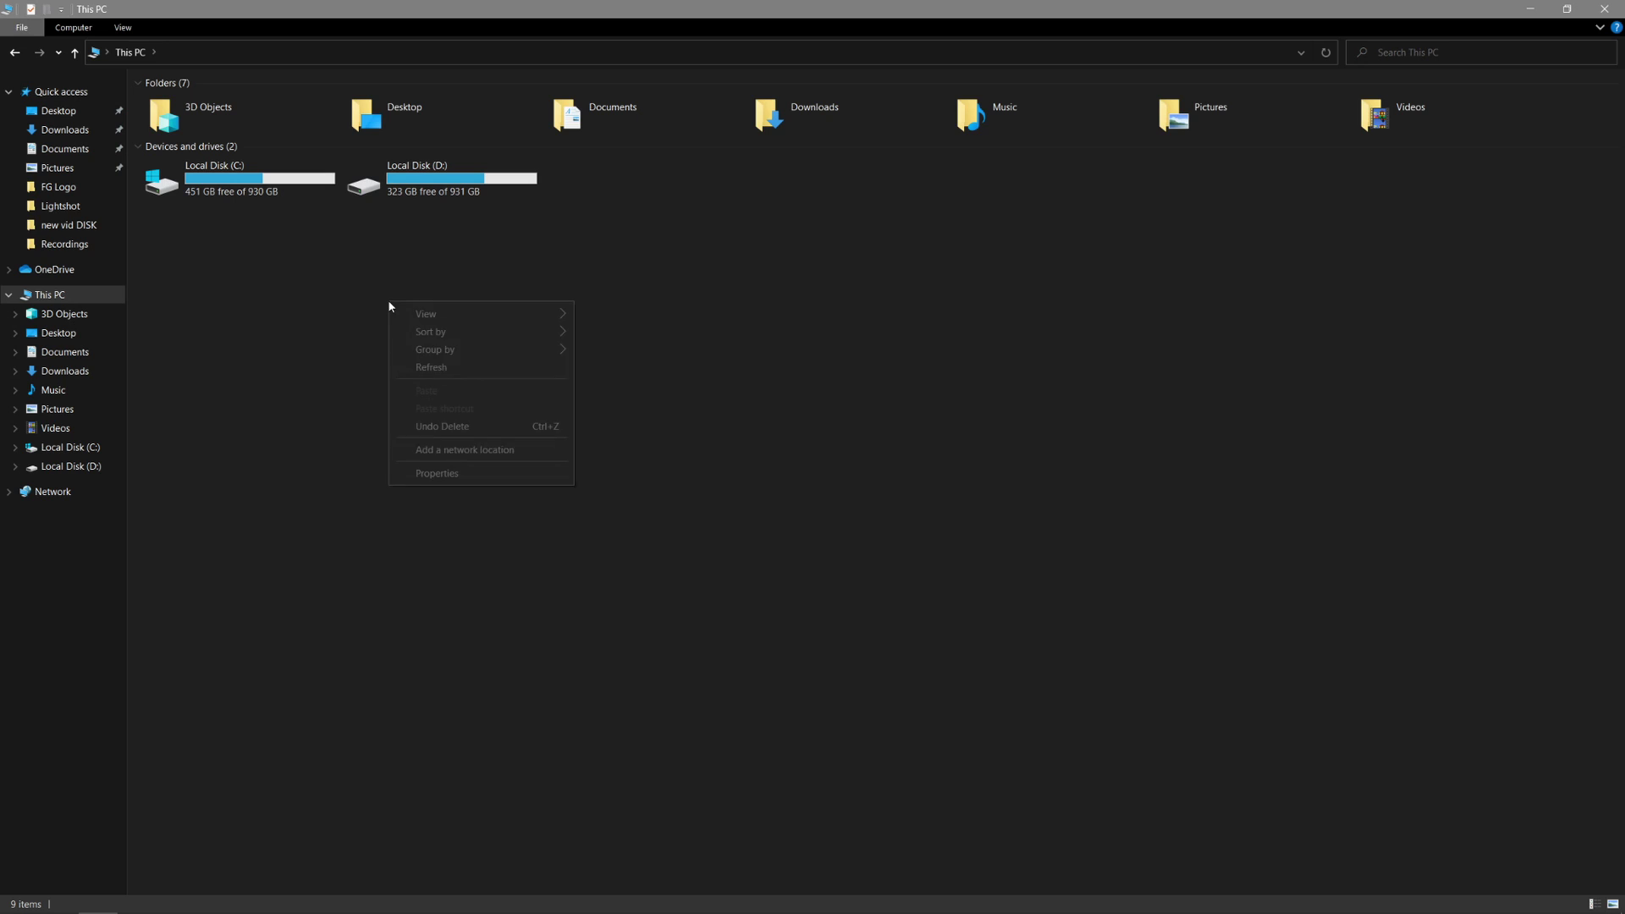
pyautogui.click(466, 475)
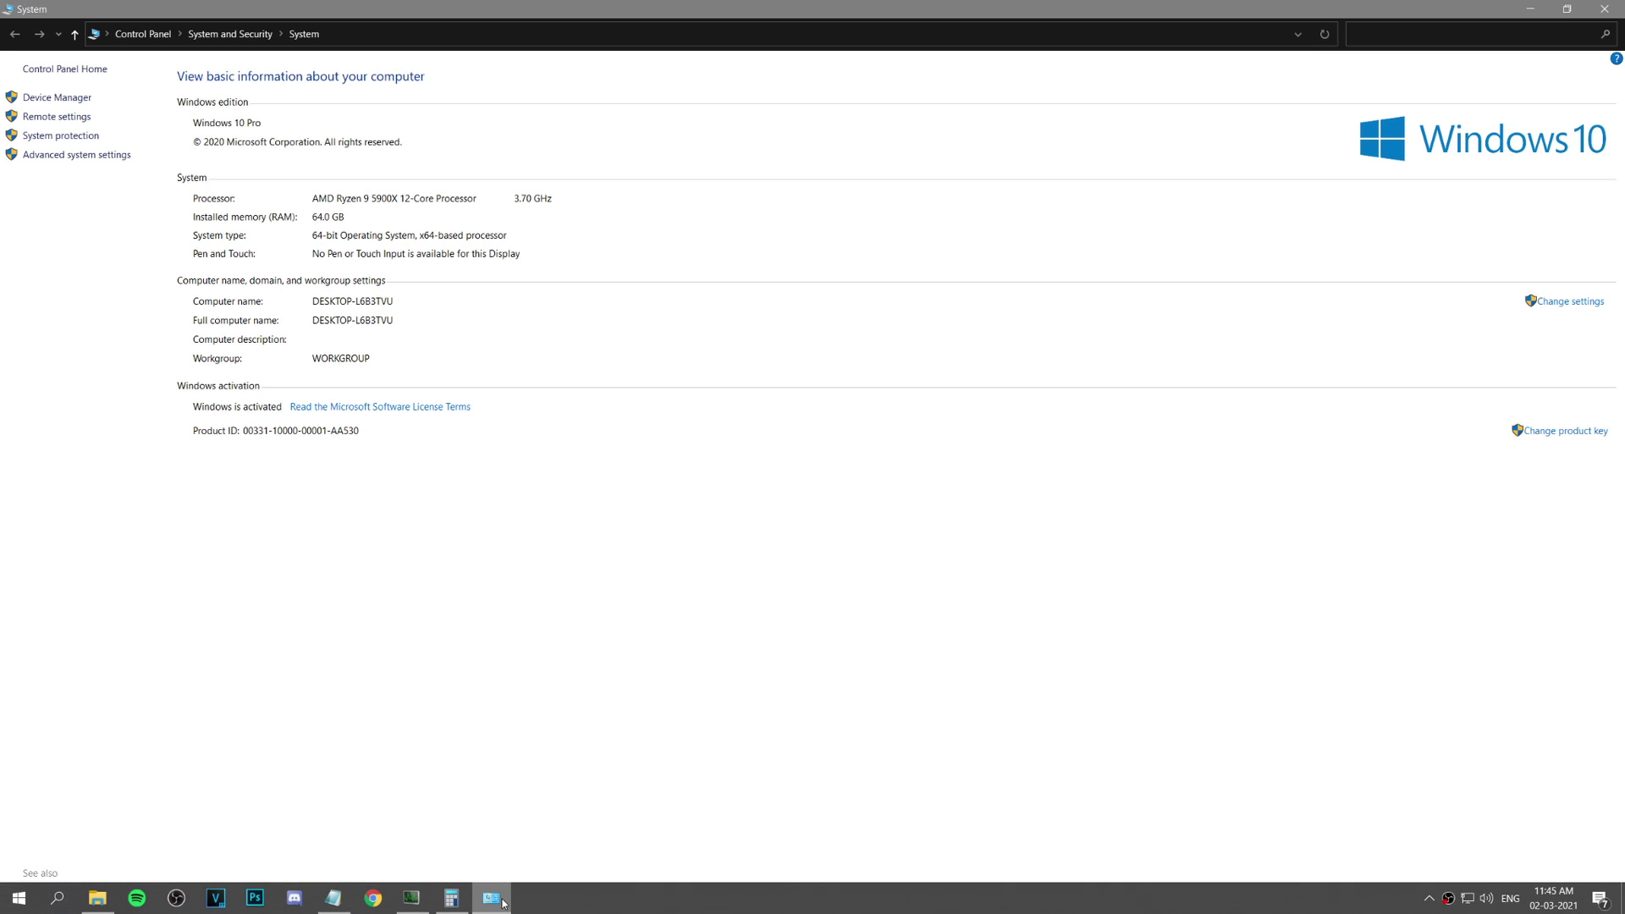
# Switch to Calculator and multiply the installed RAM size of 64 by 1024
pyautogui.click(451, 906)
pyautogui.moveTo(866, 148); pyautogui.dragTo(918, 103)
pyautogui.click(900, 616)
pyautogui.click(580, 617)
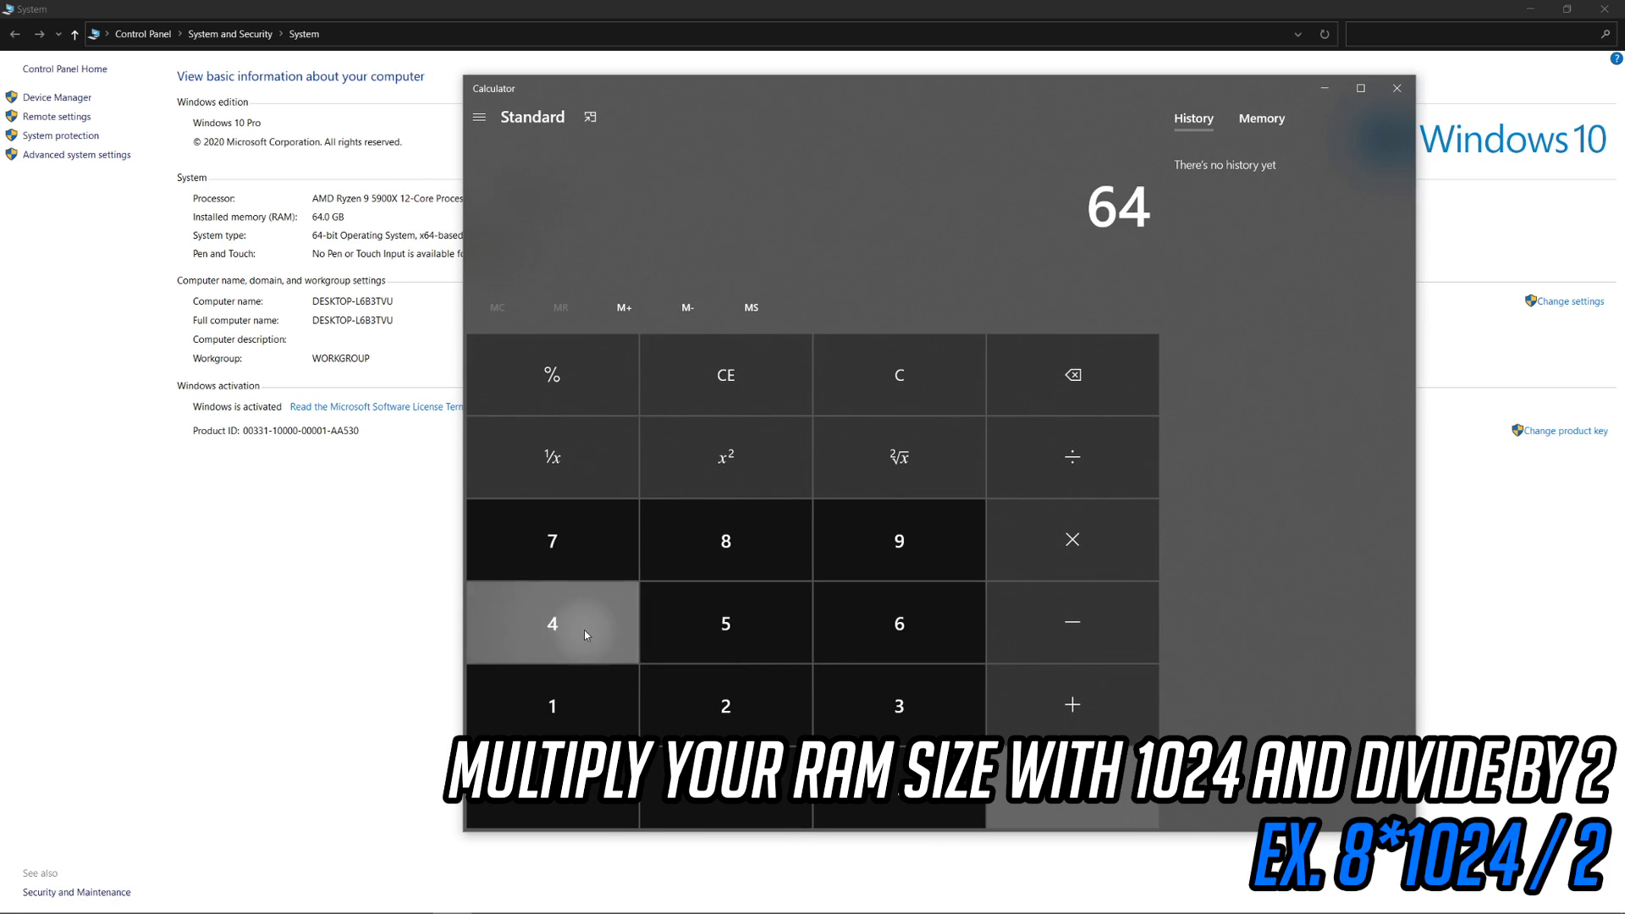
pyautogui.click(1058, 545)
pyautogui.click(545, 729)
pyautogui.click(725, 787)
pyautogui.click(725, 718)
pyautogui.click(544, 617)
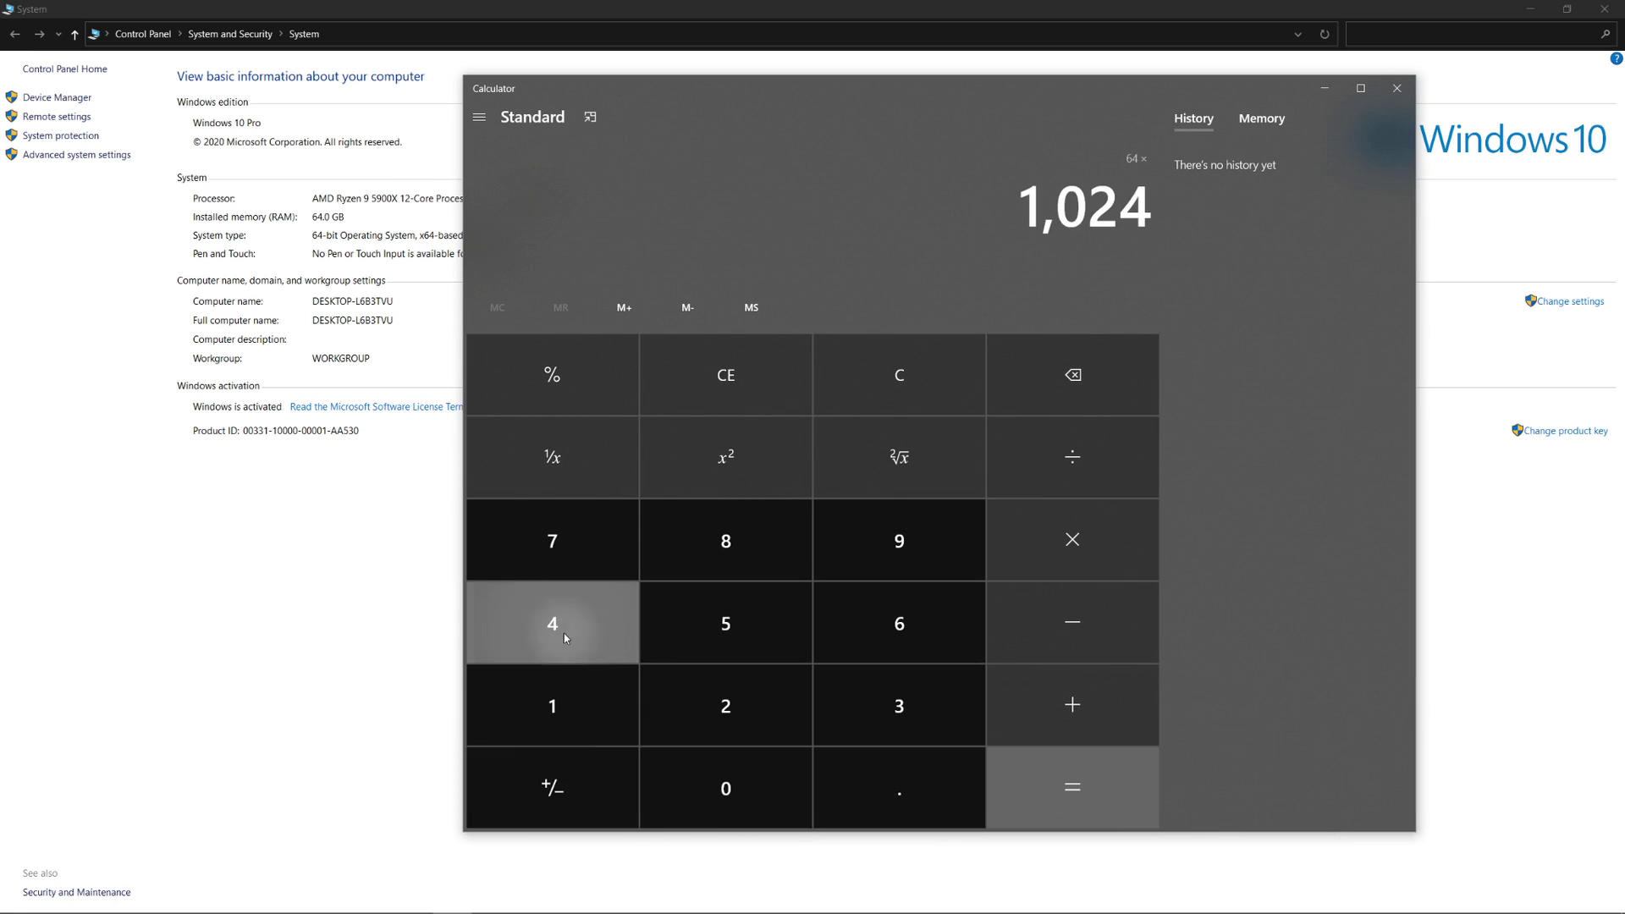
pyautogui.click(1061, 782)
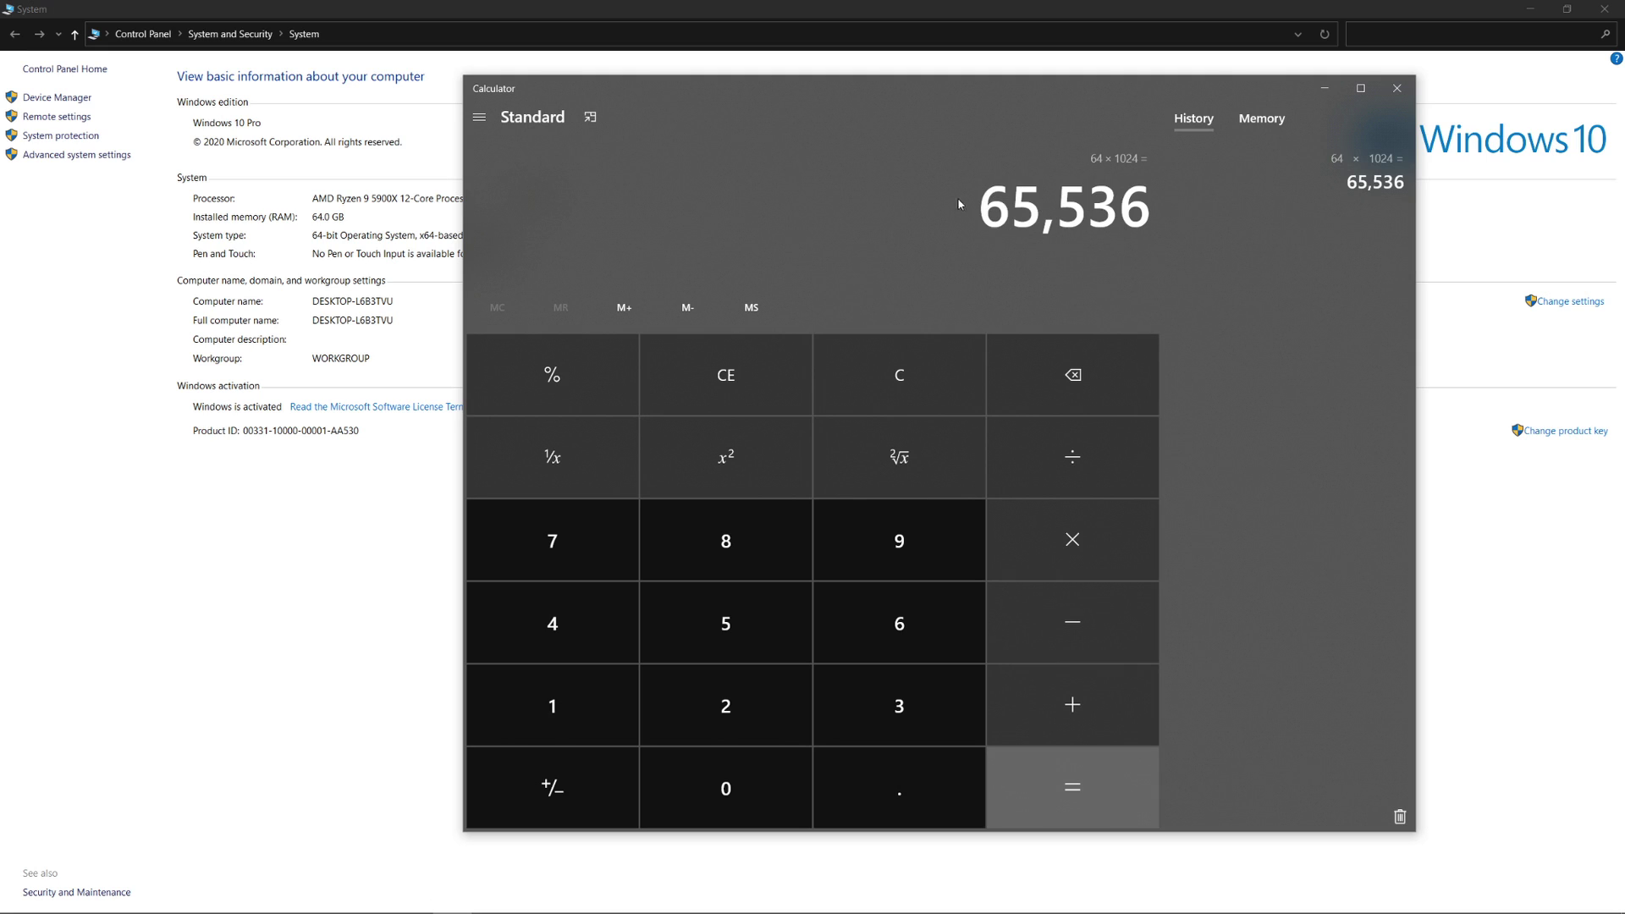
# Divide the calculated product by 2 and copy the result
pyautogui.click(1100, 440)
pyautogui.click(751, 688)
pyautogui.click(1110, 766)
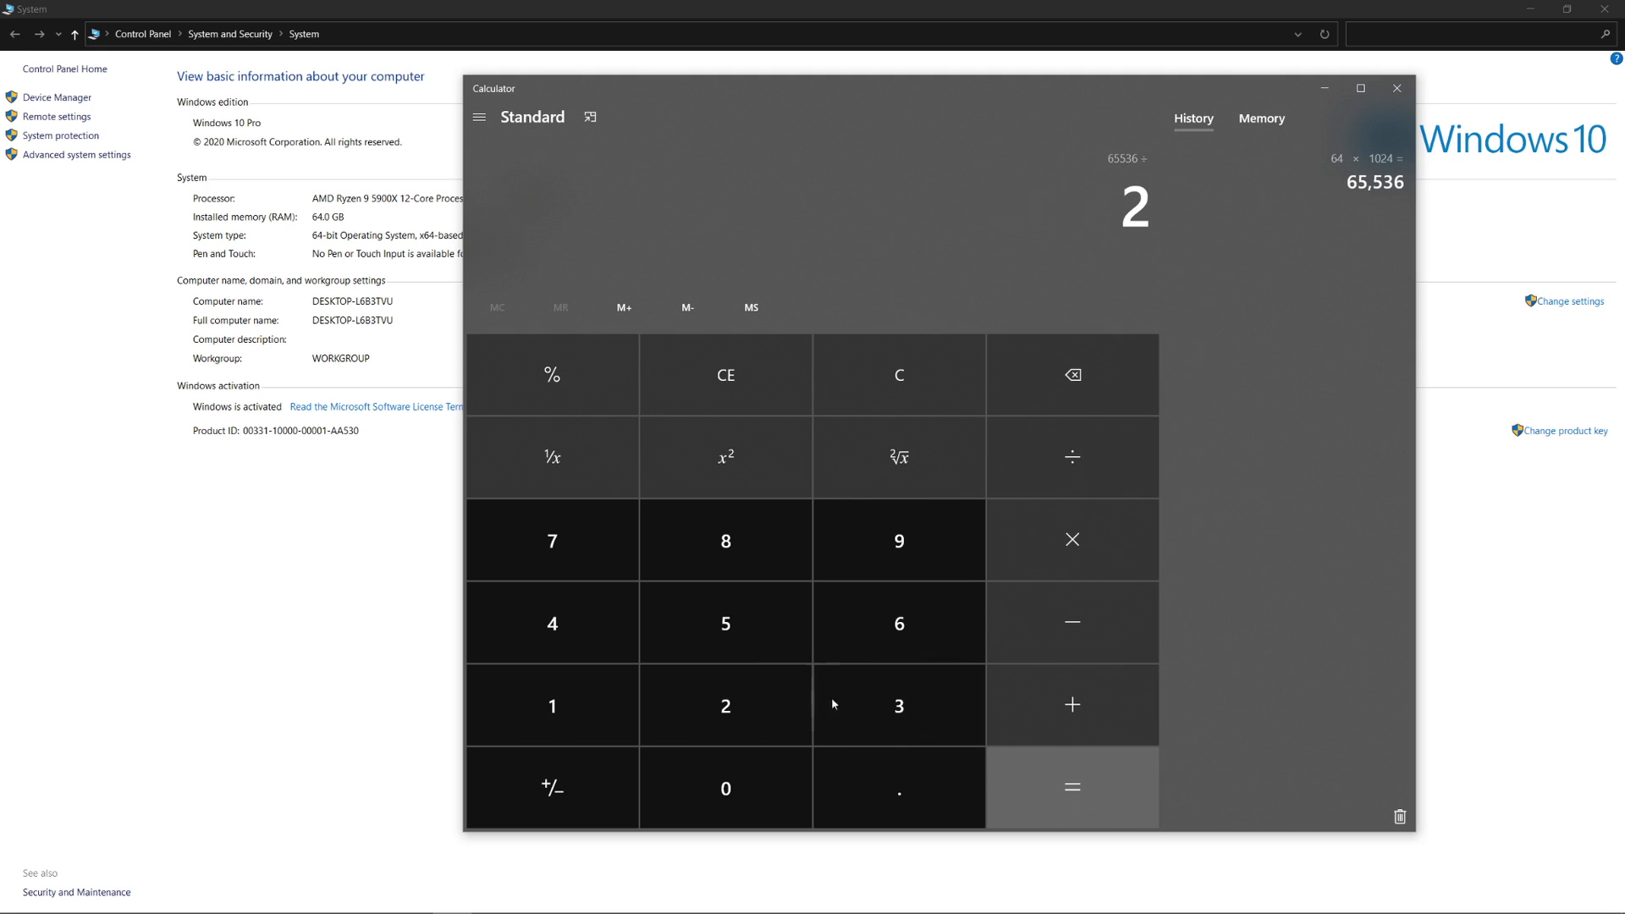
pyautogui.doubleClick(1073, 209)
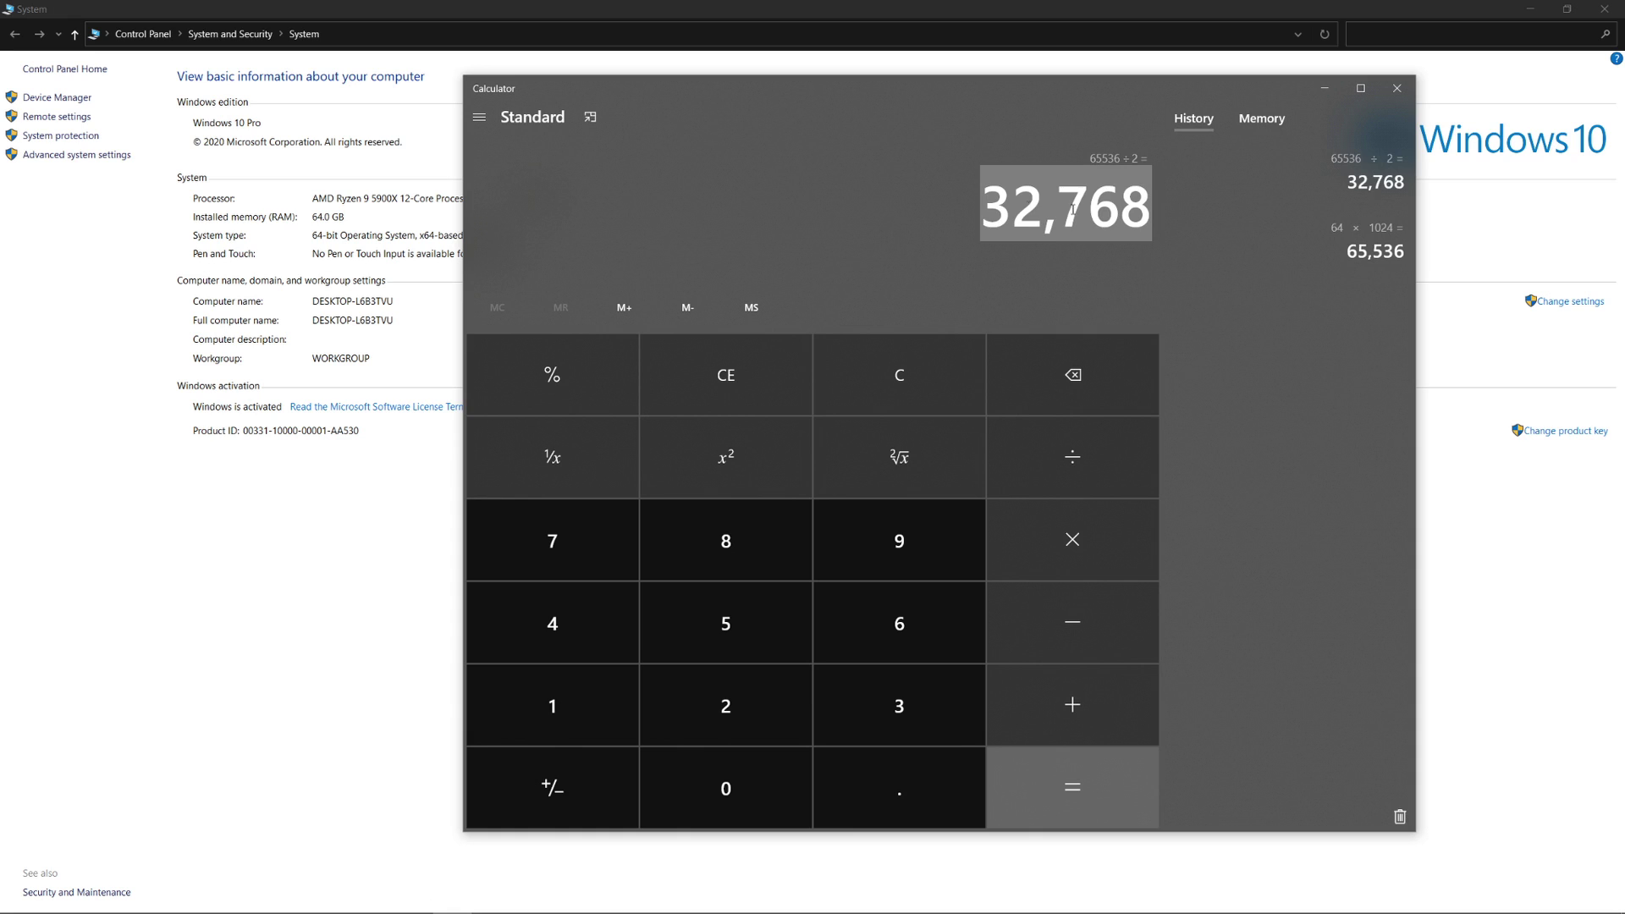
pyautogui.rightClick(1028, 213)
pyautogui.click(1065, 230)
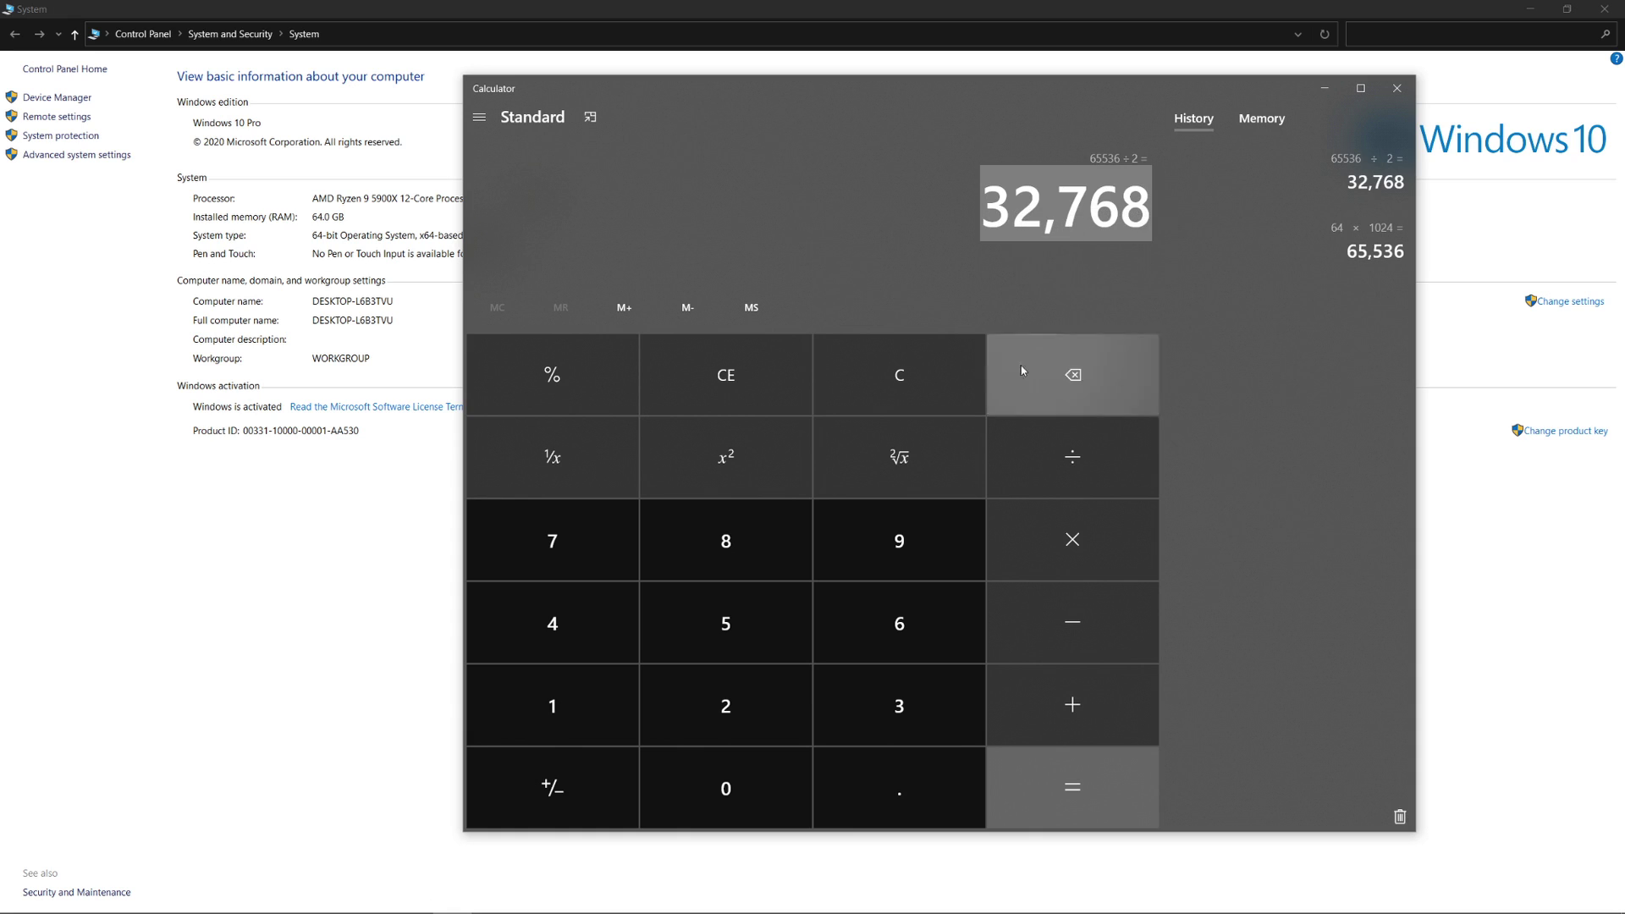
# In Intelligent standby list cleaner, set the free memory threshold to 32768 MB and wanted timer resolution to 0.50, start monitoring, and close Calculator
pyautogui.moveTo(732, 886)
pyautogui.click(411, 897)
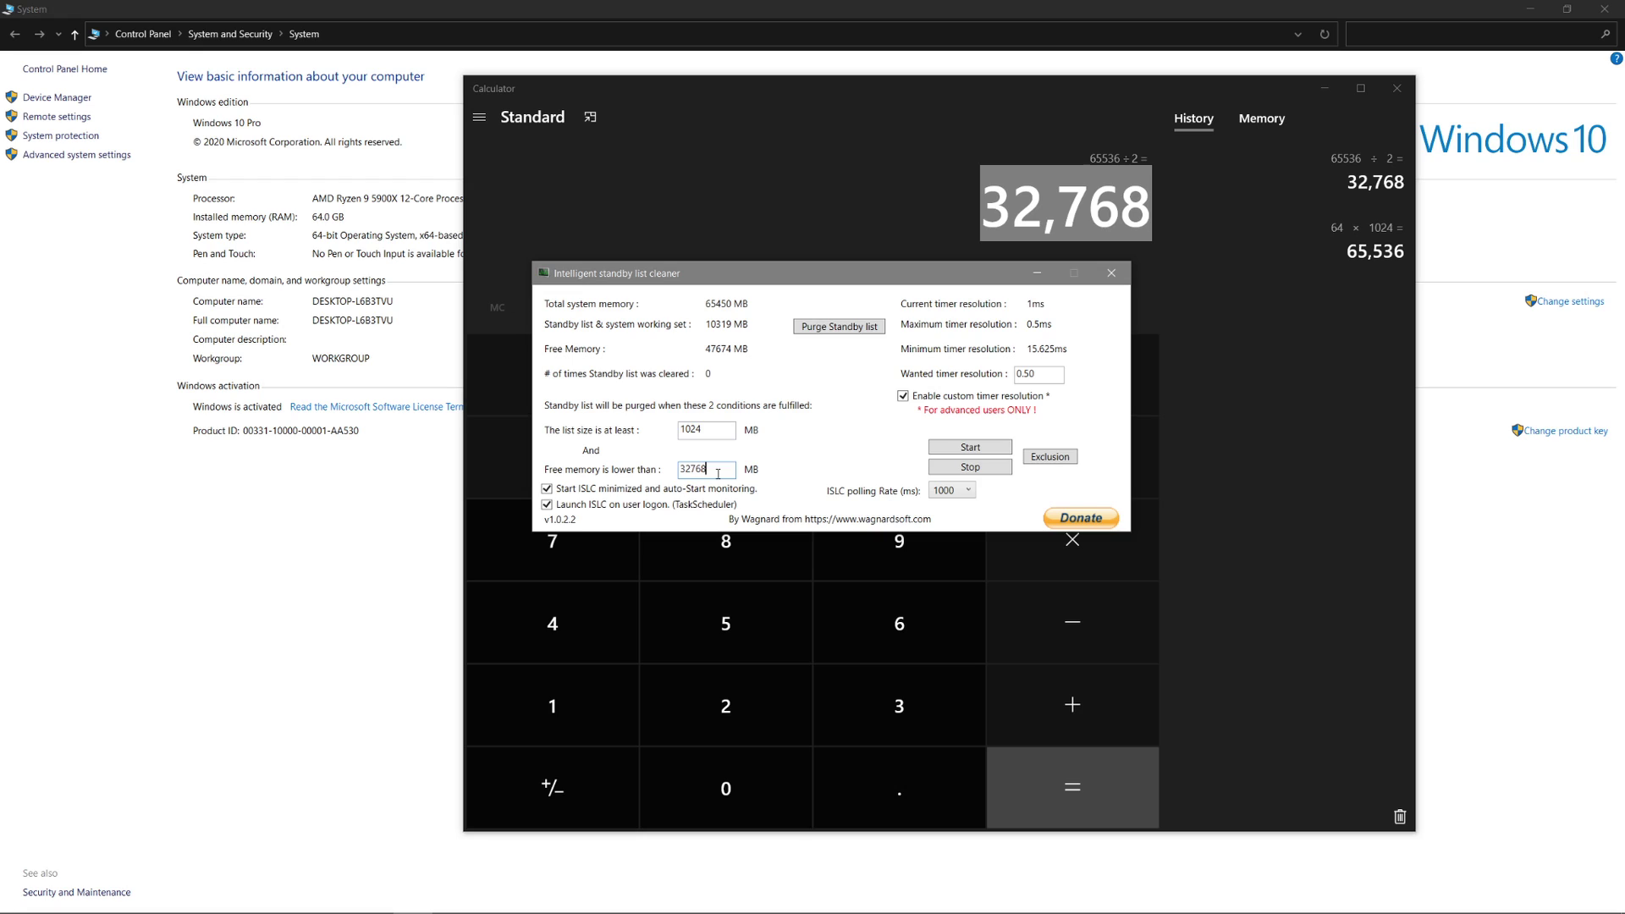
pyautogui.press('Tab')
pyautogui.press('BackSpace')
pyautogui.write('0')
pyautogui.click(976, 448)
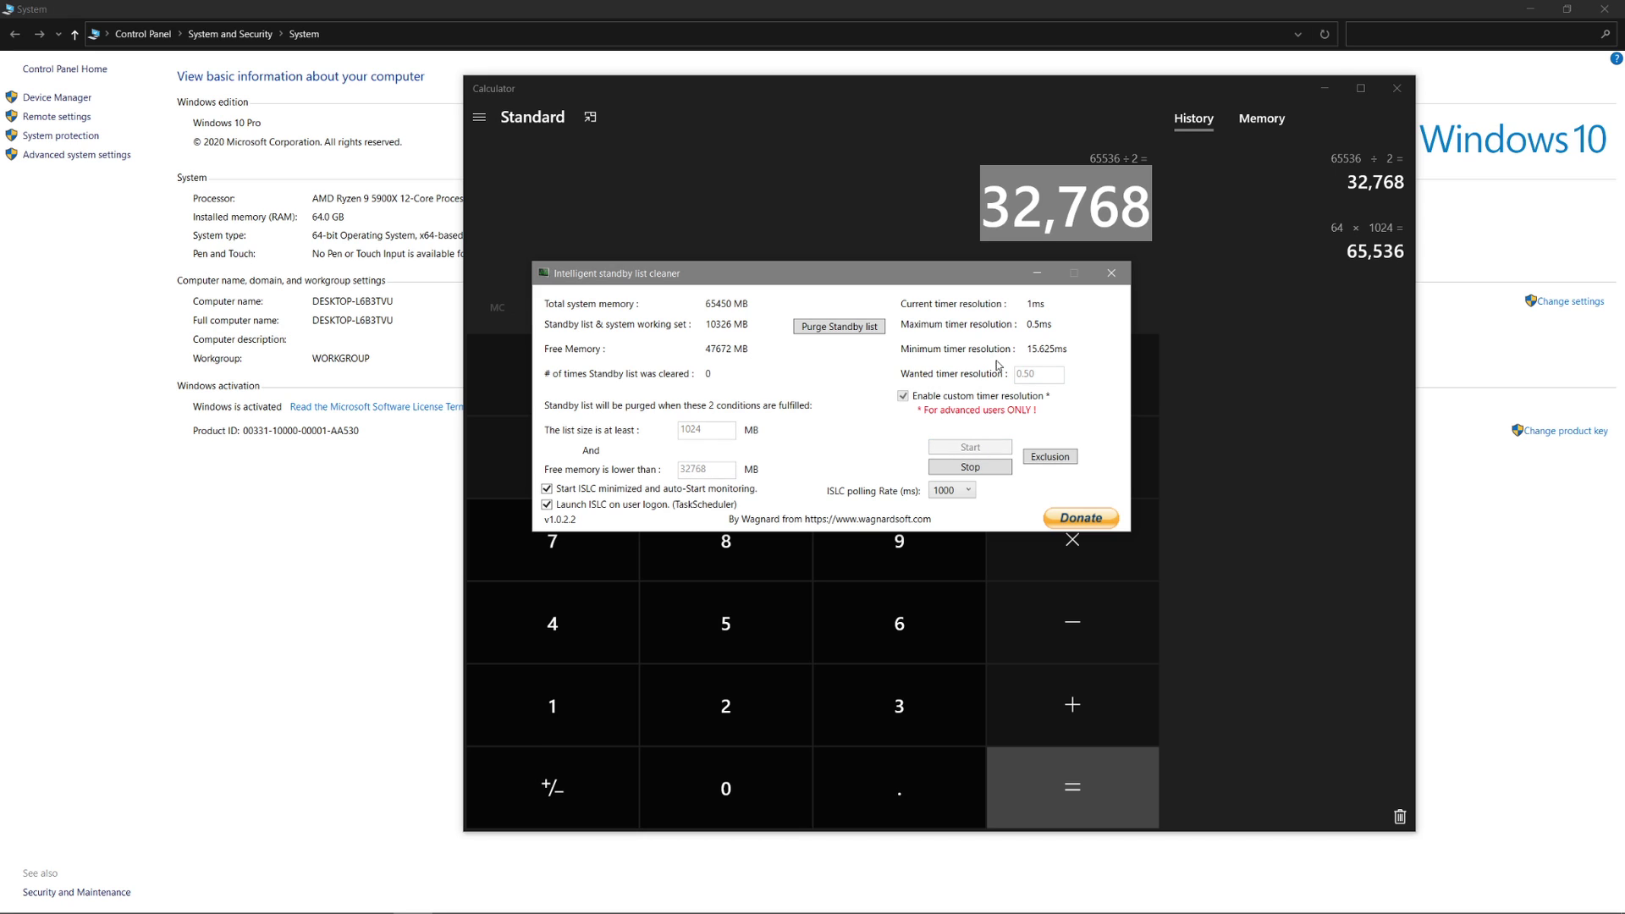
pyautogui.click(1396, 88)
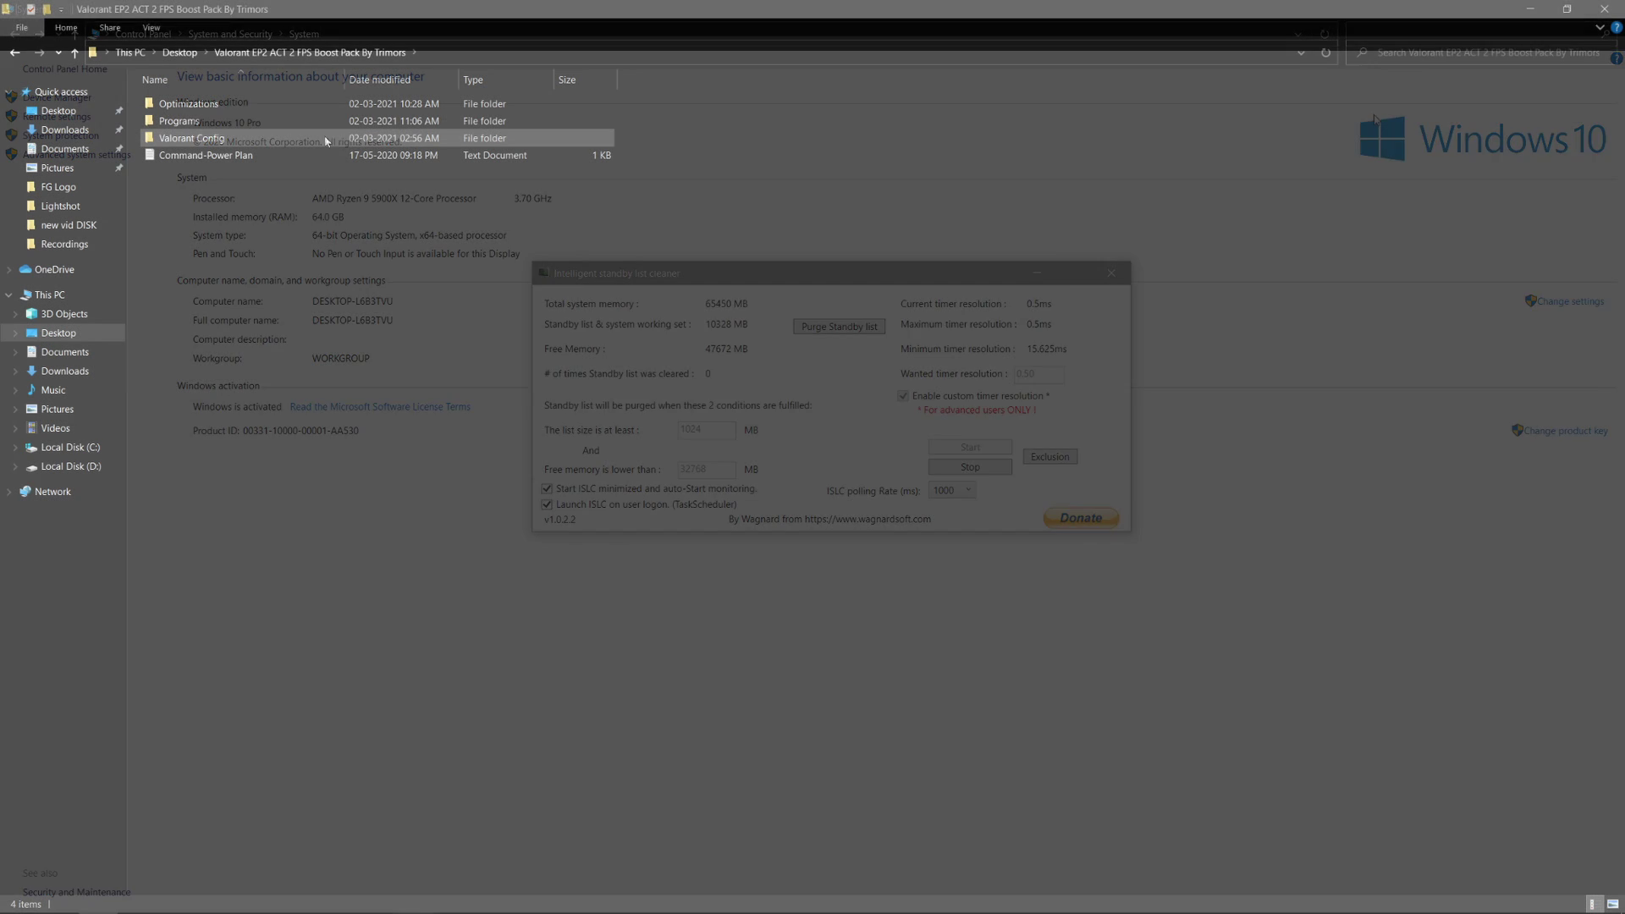
# Open the ModeToolV2 folder inside Programs and run MSI Mode Utility v2 as administrator
pyautogui.doubleClick(247, 121)
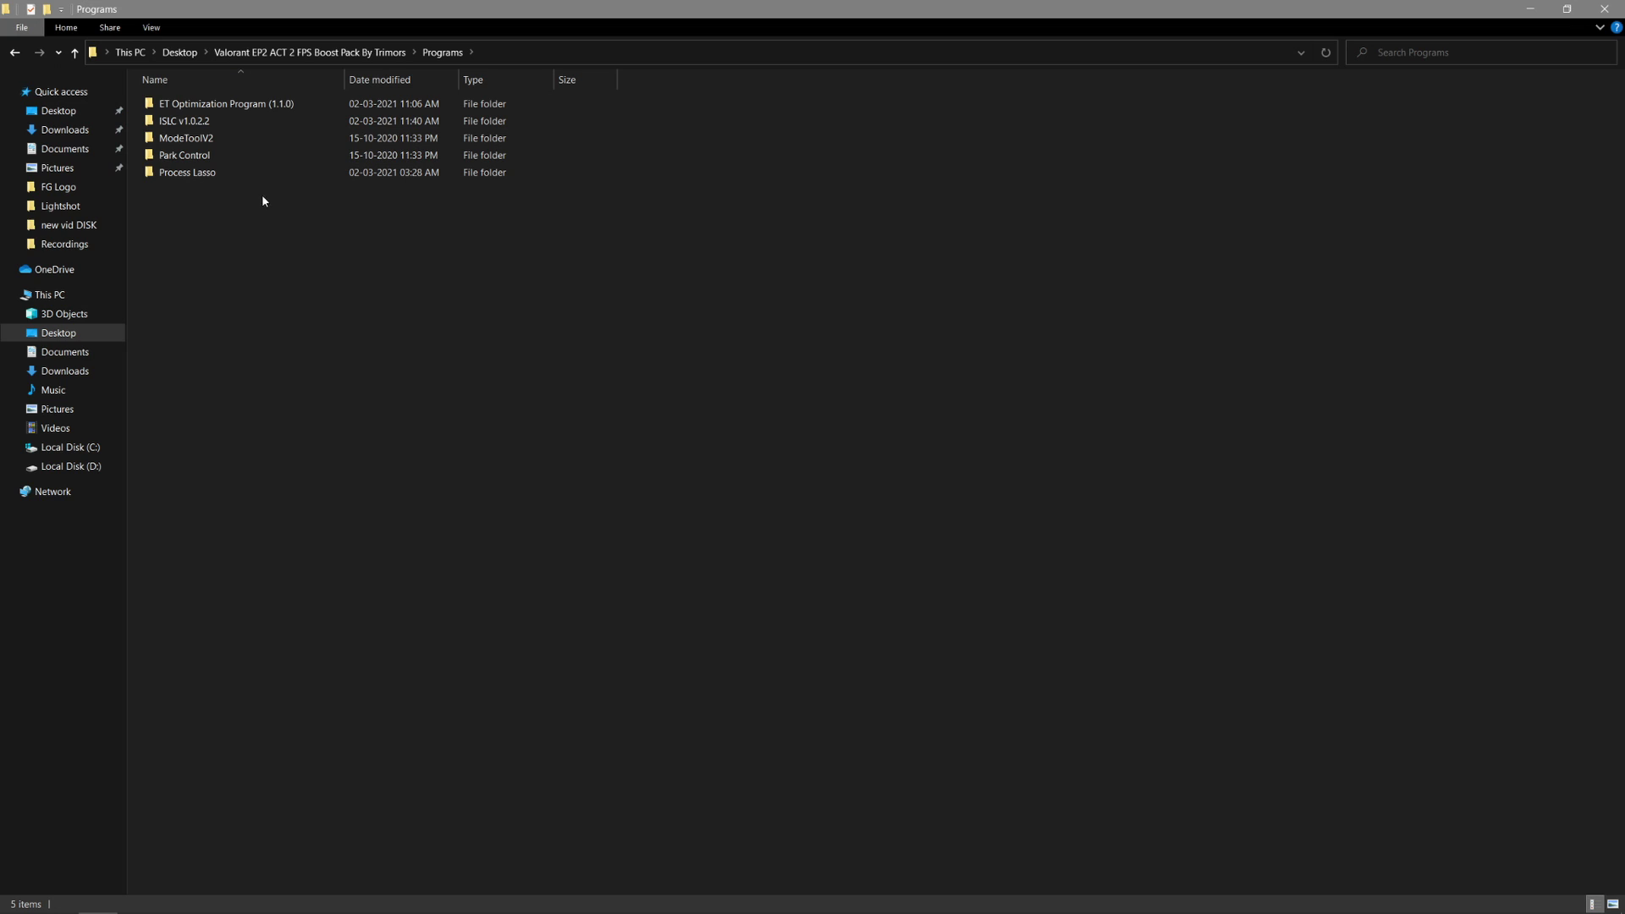
pyautogui.doubleClick(229, 141)
pyautogui.click(247, 107)
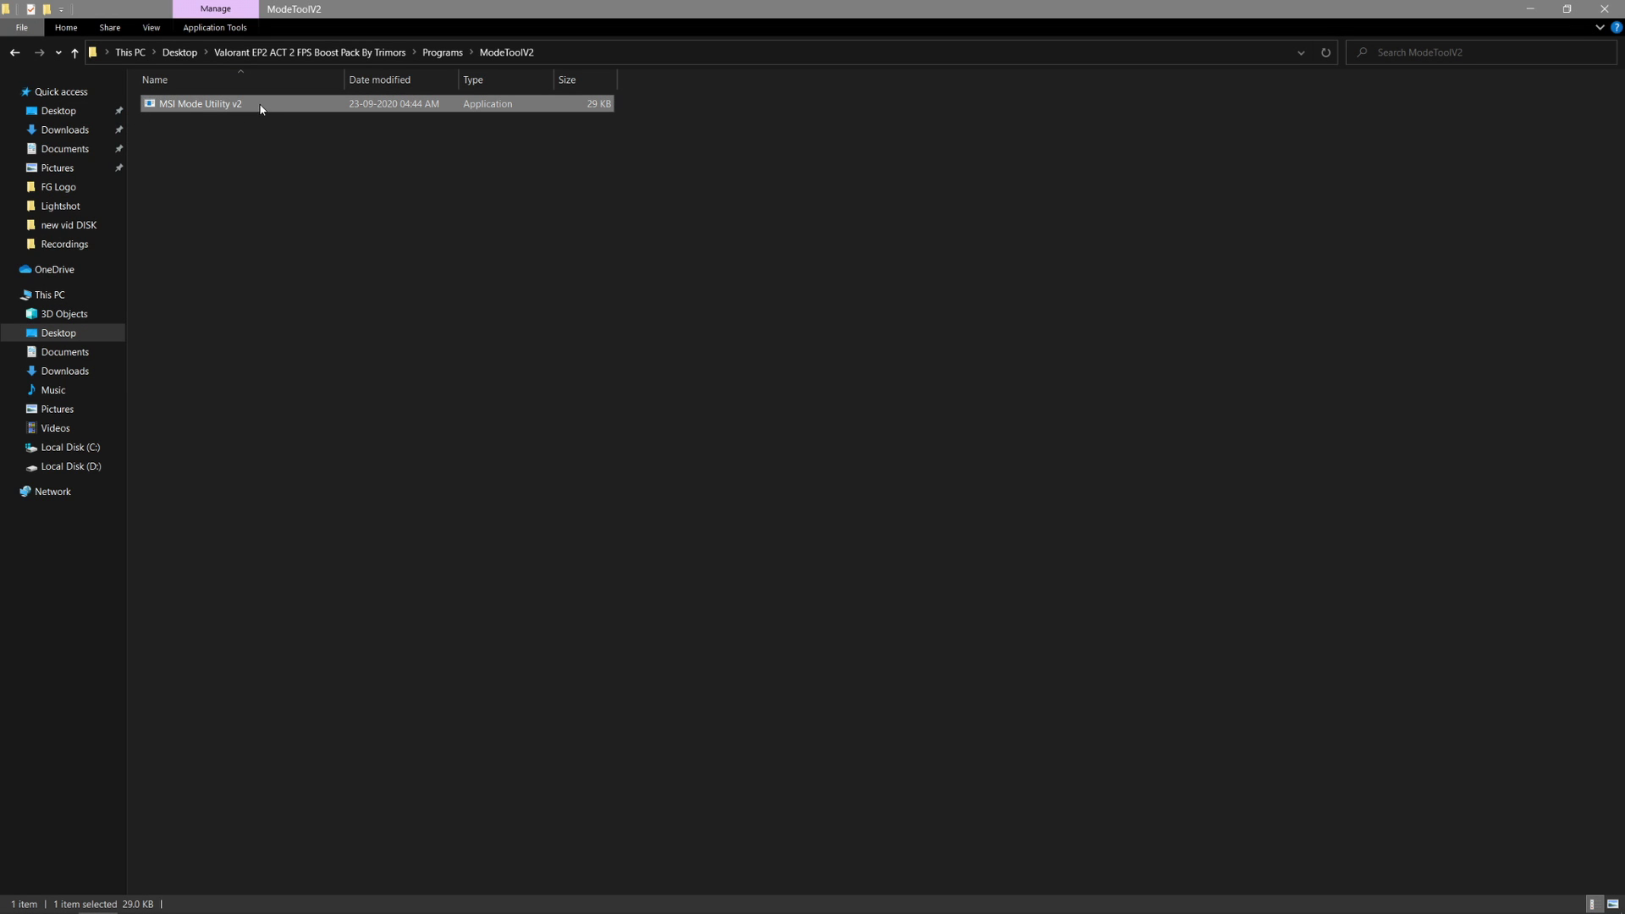
pyautogui.rightClick(262, 108)
pyautogui.click(351, 137)
# Find the NVIDIA GeForce RTX 3080 in the device list and make sure its MSI mode is enabled
pyautogui.moveTo(601, 35); pyautogui.dragTo(1039, 129)
pyautogui.click(315, 377)
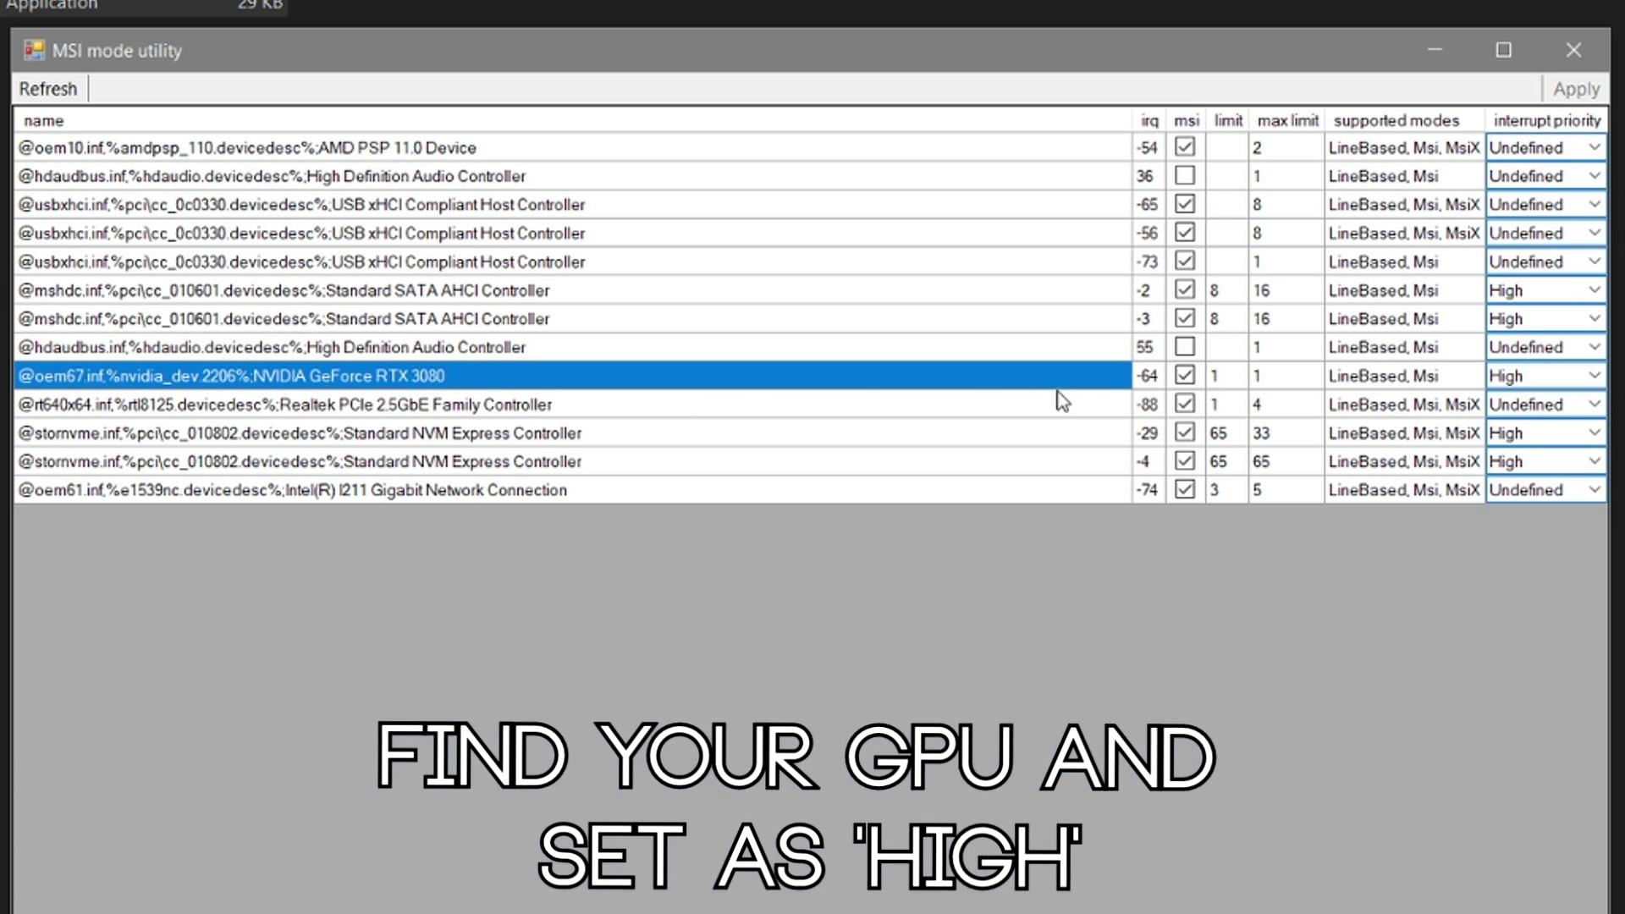
pyautogui.click(1184, 376)
pyautogui.click(1184, 376)
pyautogui.click(1184, 377)
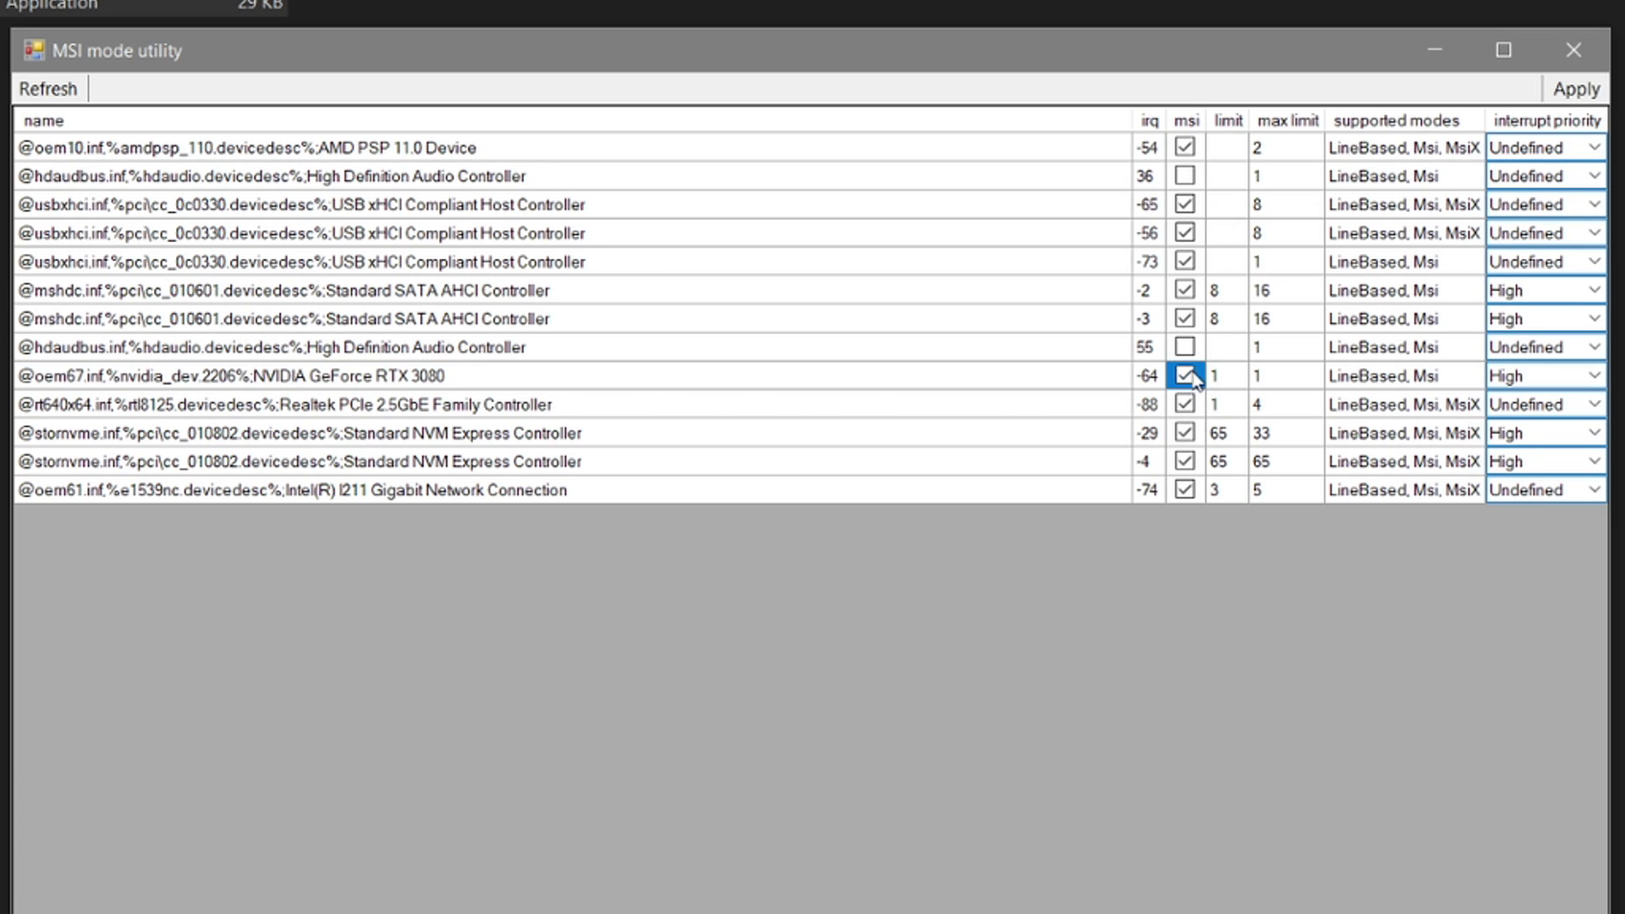
# Set the NVIDIA GeForce RTX 3080's interrupt priority to High, apply the change and close MSI mode utility
pyautogui.click(1557, 381)
pyautogui.click(1587, 383)
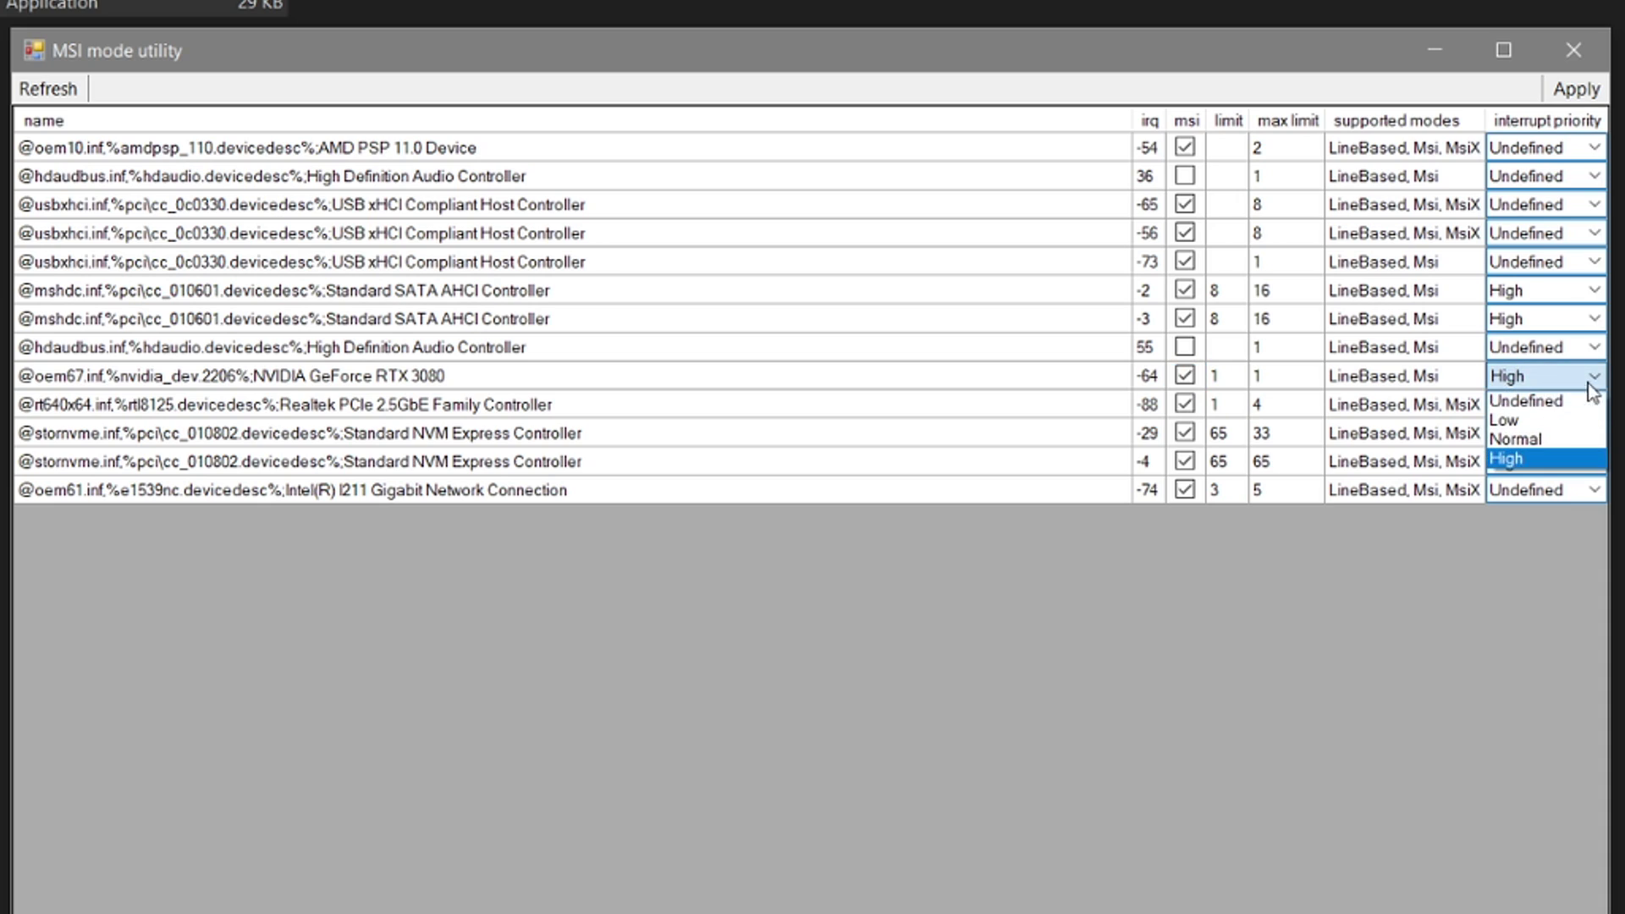
pyautogui.click(1508, 459)
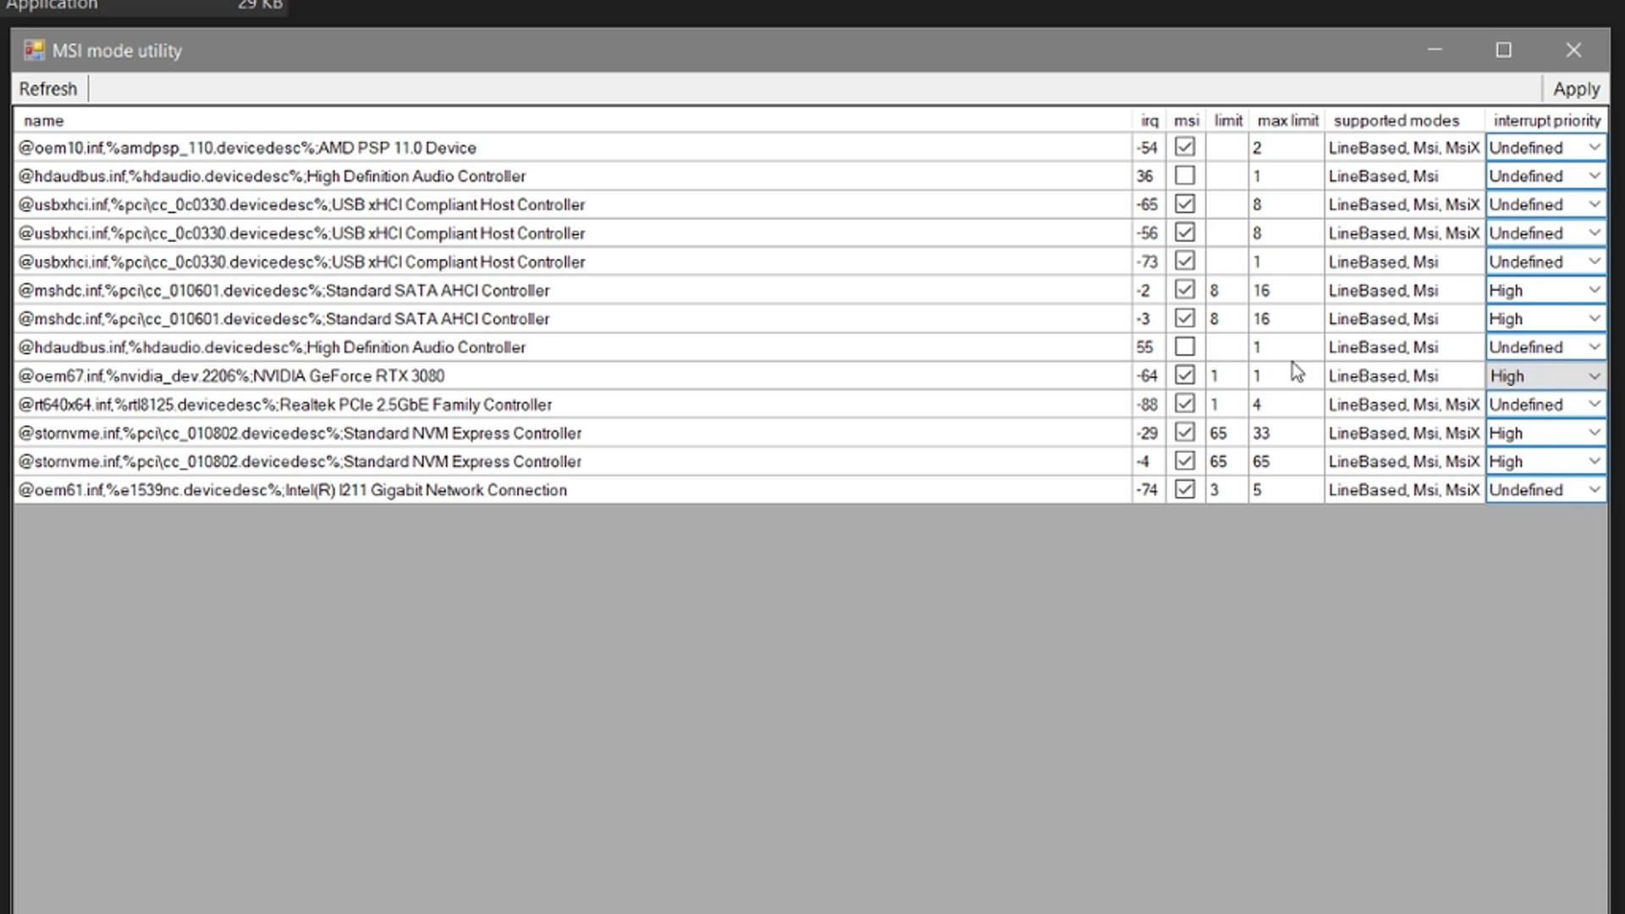
pyautogui.click(1078, 379)
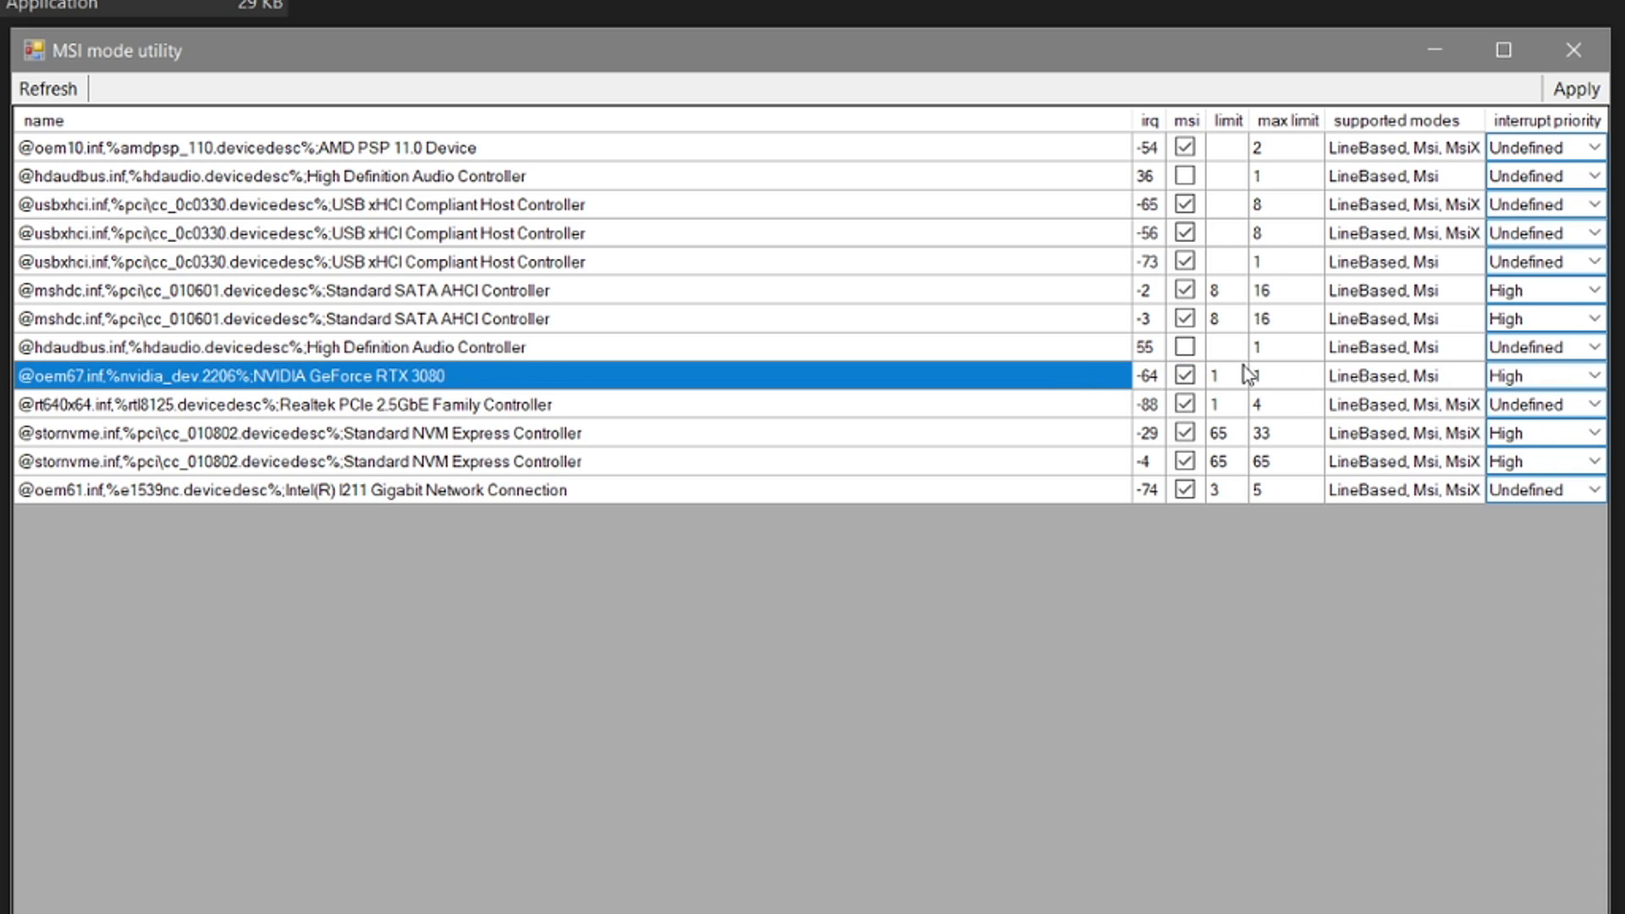
pyautogui.click(1570, 91)
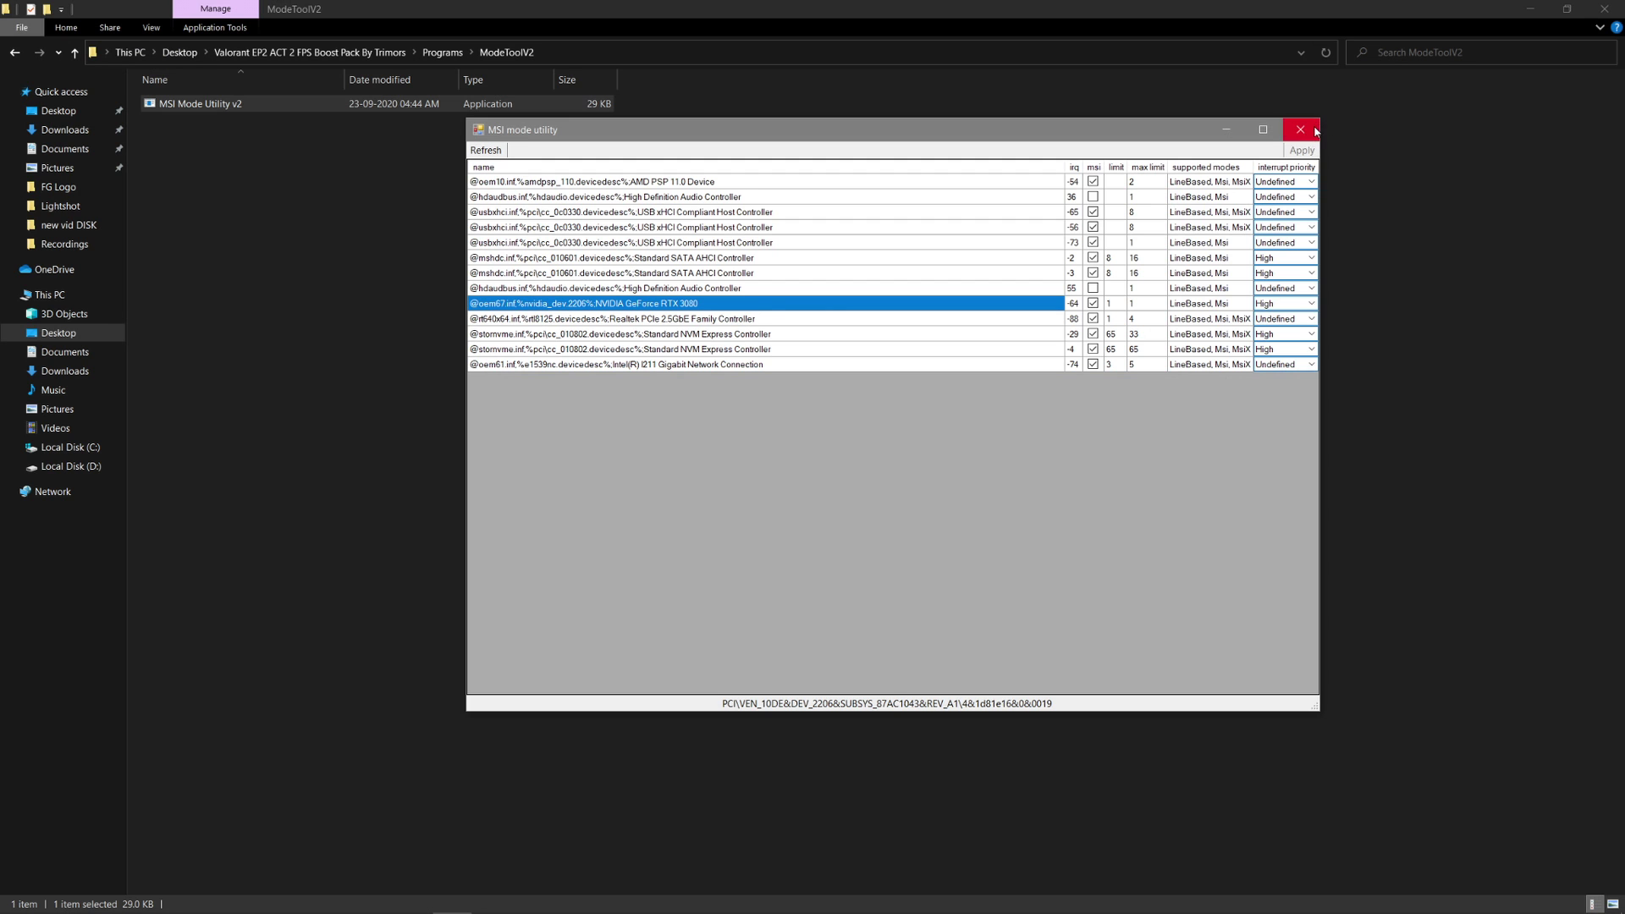
pyautogui.click(1315, 131)
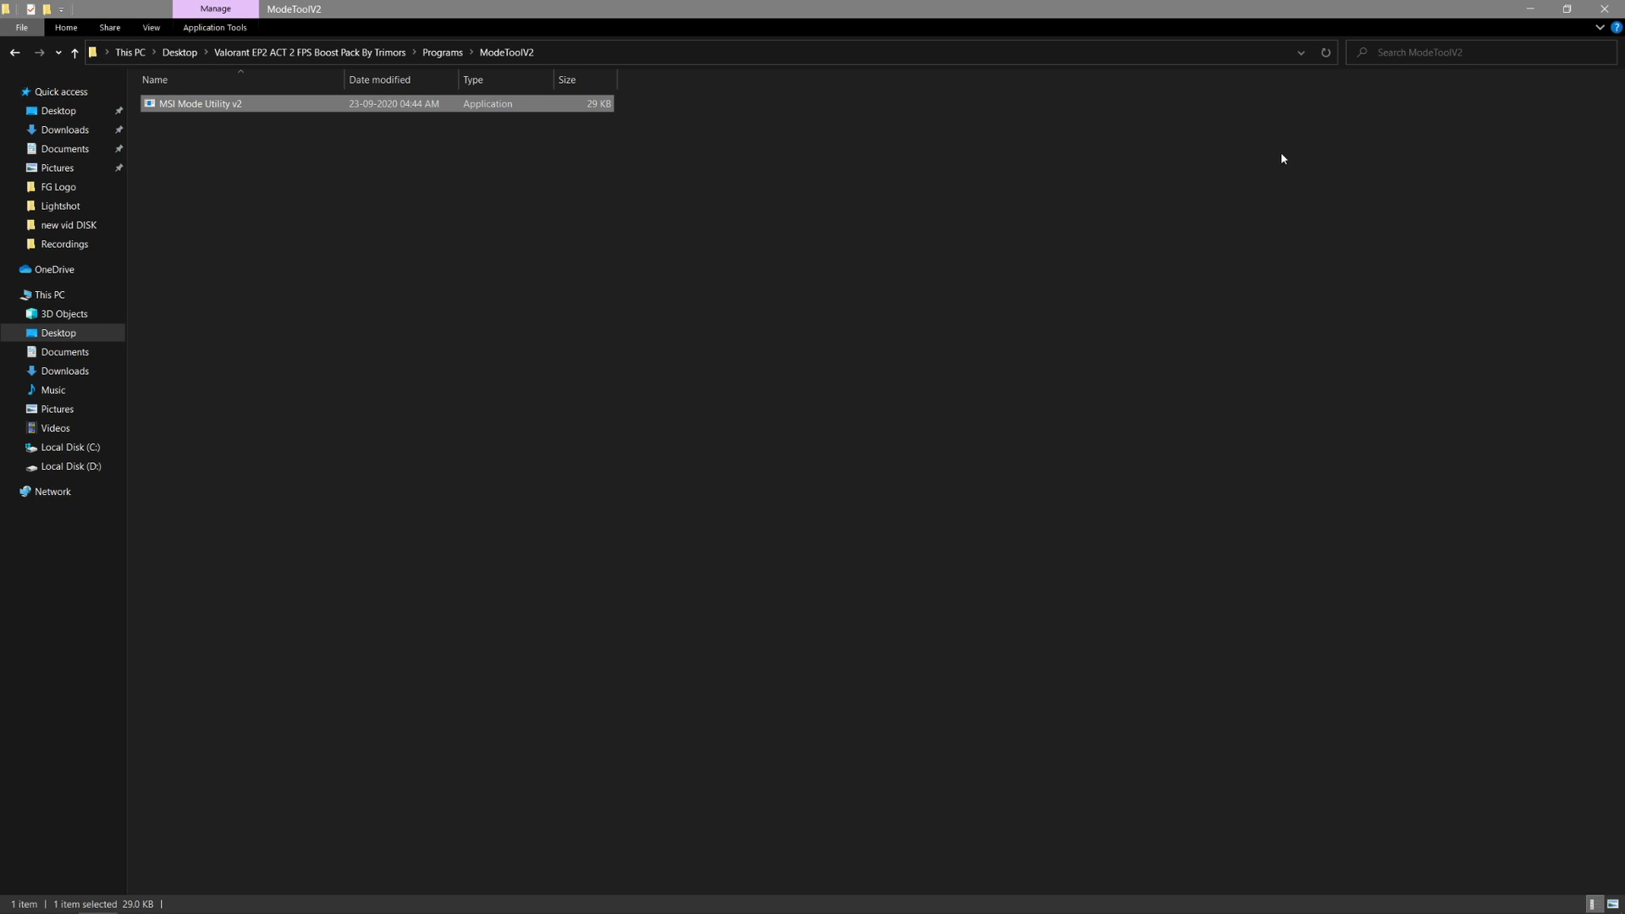
pyautogui.click(1095, 195)
# Return to the Programs folder, open Park Control and launch the parkcontrolsetup64 installer
pyautogui.click(14, 52)
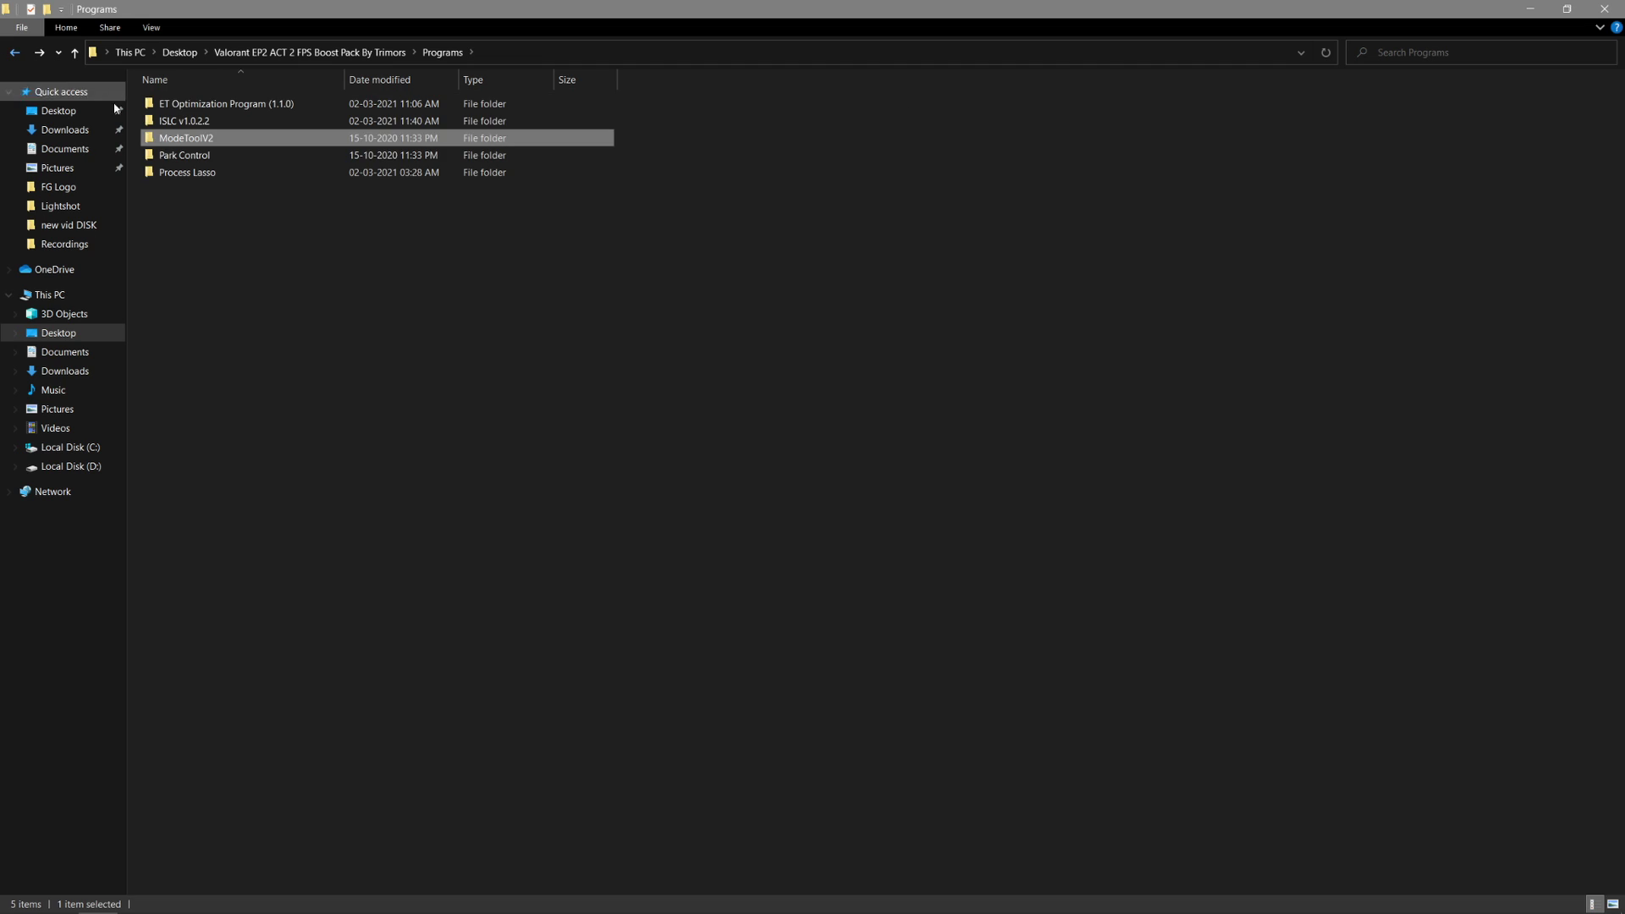
pyautogui.doubleClick(203, 155)
pyautogui.click(270, 121)
pyautogui.moveTo(271, 121); pyautogui.dragTo(322, 169)
pyautogui.click(245, 161)
pyautogui.doubleClick(200, 121)
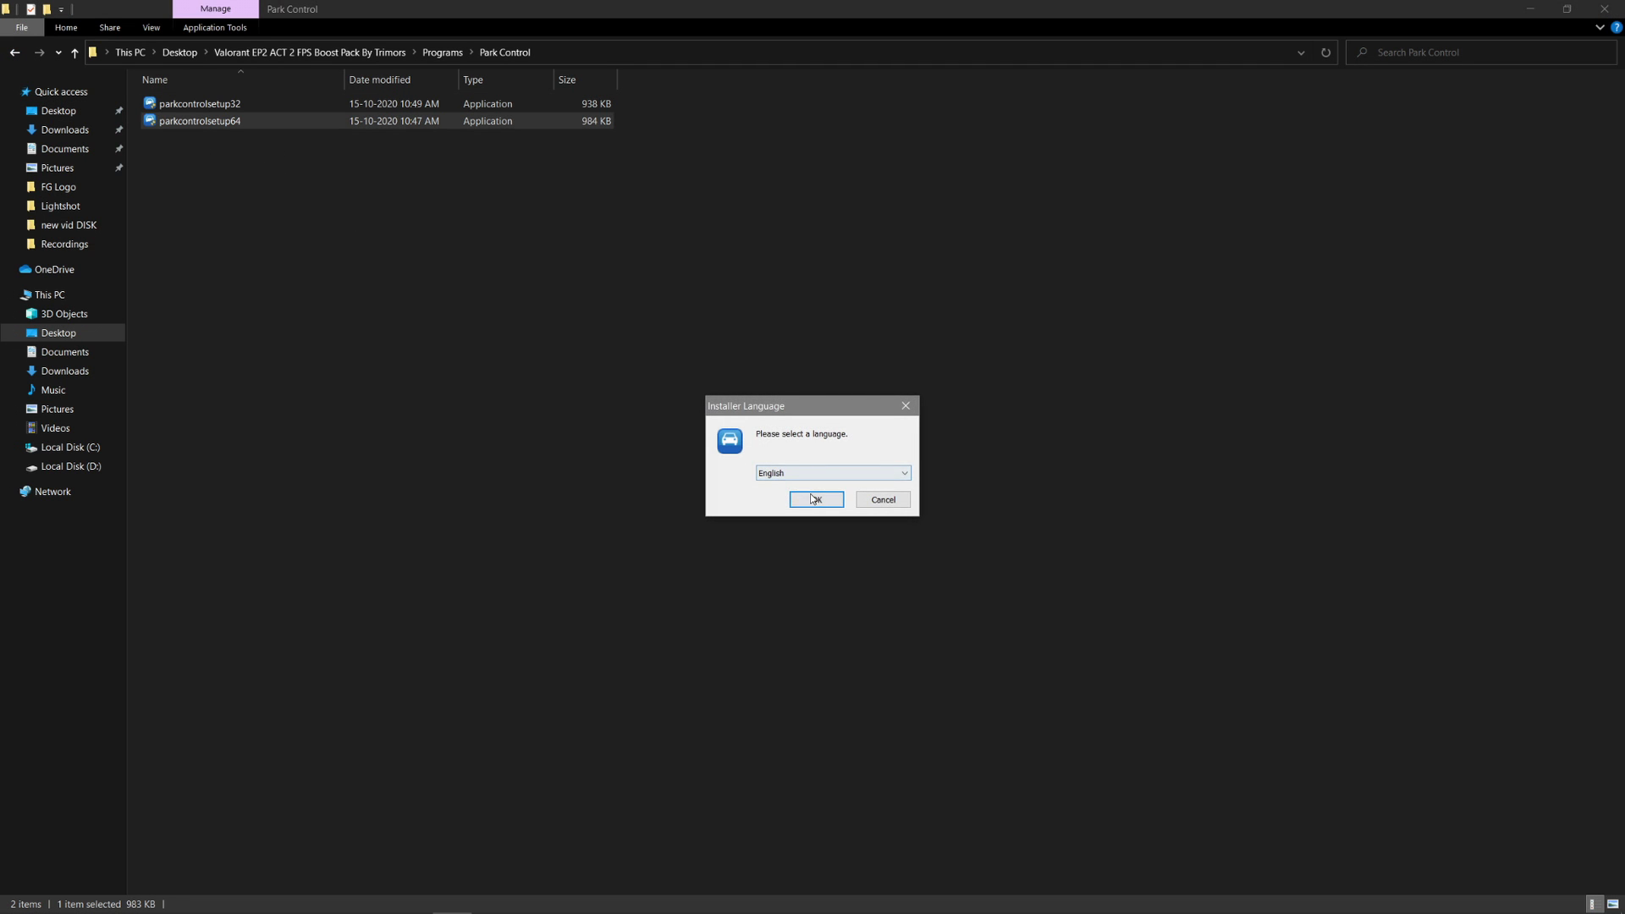
# Install ParkControl in English, accepting the setup defaults
pyautogui.click(812, 499)
pyautogui.click(897, 590)
pyautogui.click(898, 591)
pyautogui.click(898, 592)
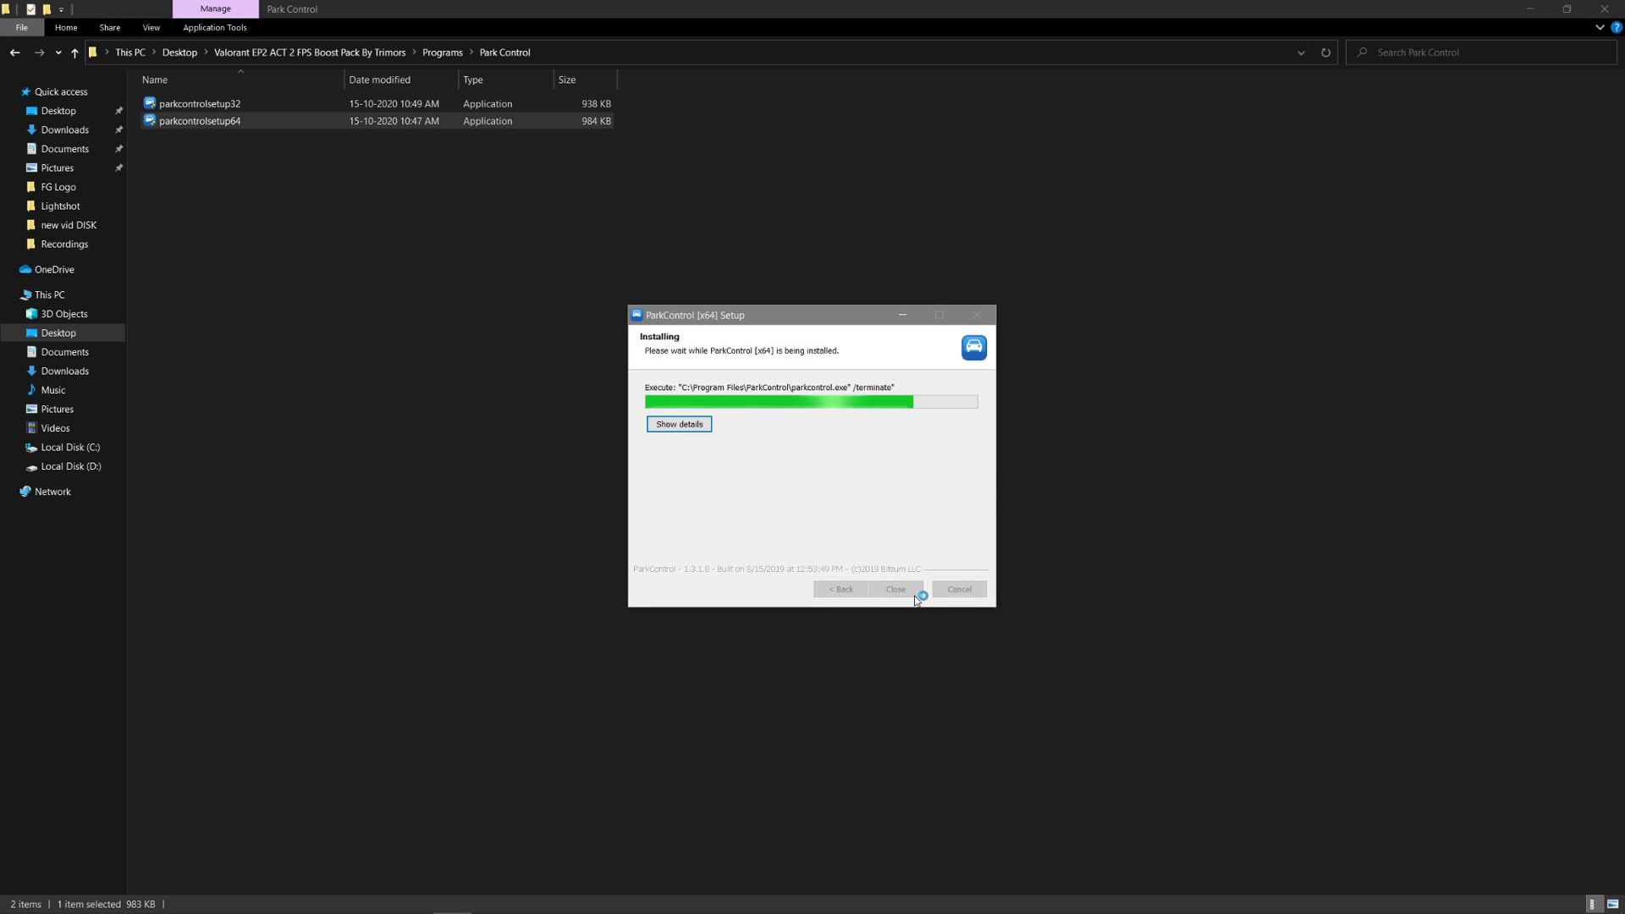
# Choose the Ultimate Performance power profile in ParkControl and enable Parking AC, Parking DC, Freq Scaling AC and Freq Scaling DC
pyautogui.moveTo(823, 264); pyautogui.dragTo(901, 267)
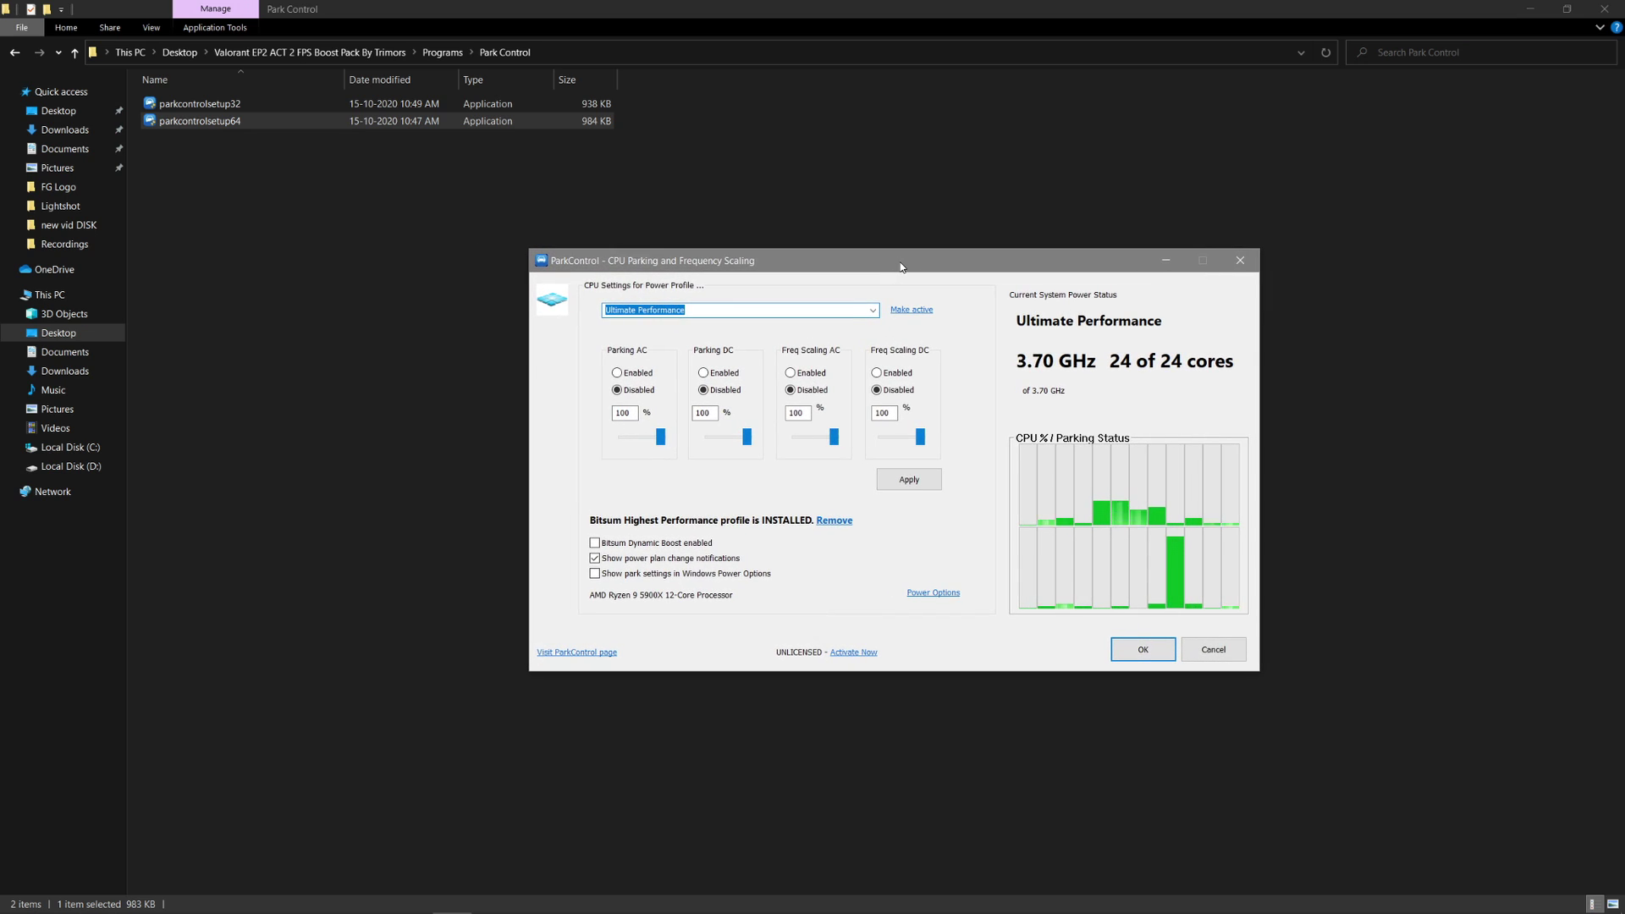
pyautogui.hotkey('alt', 'Down')
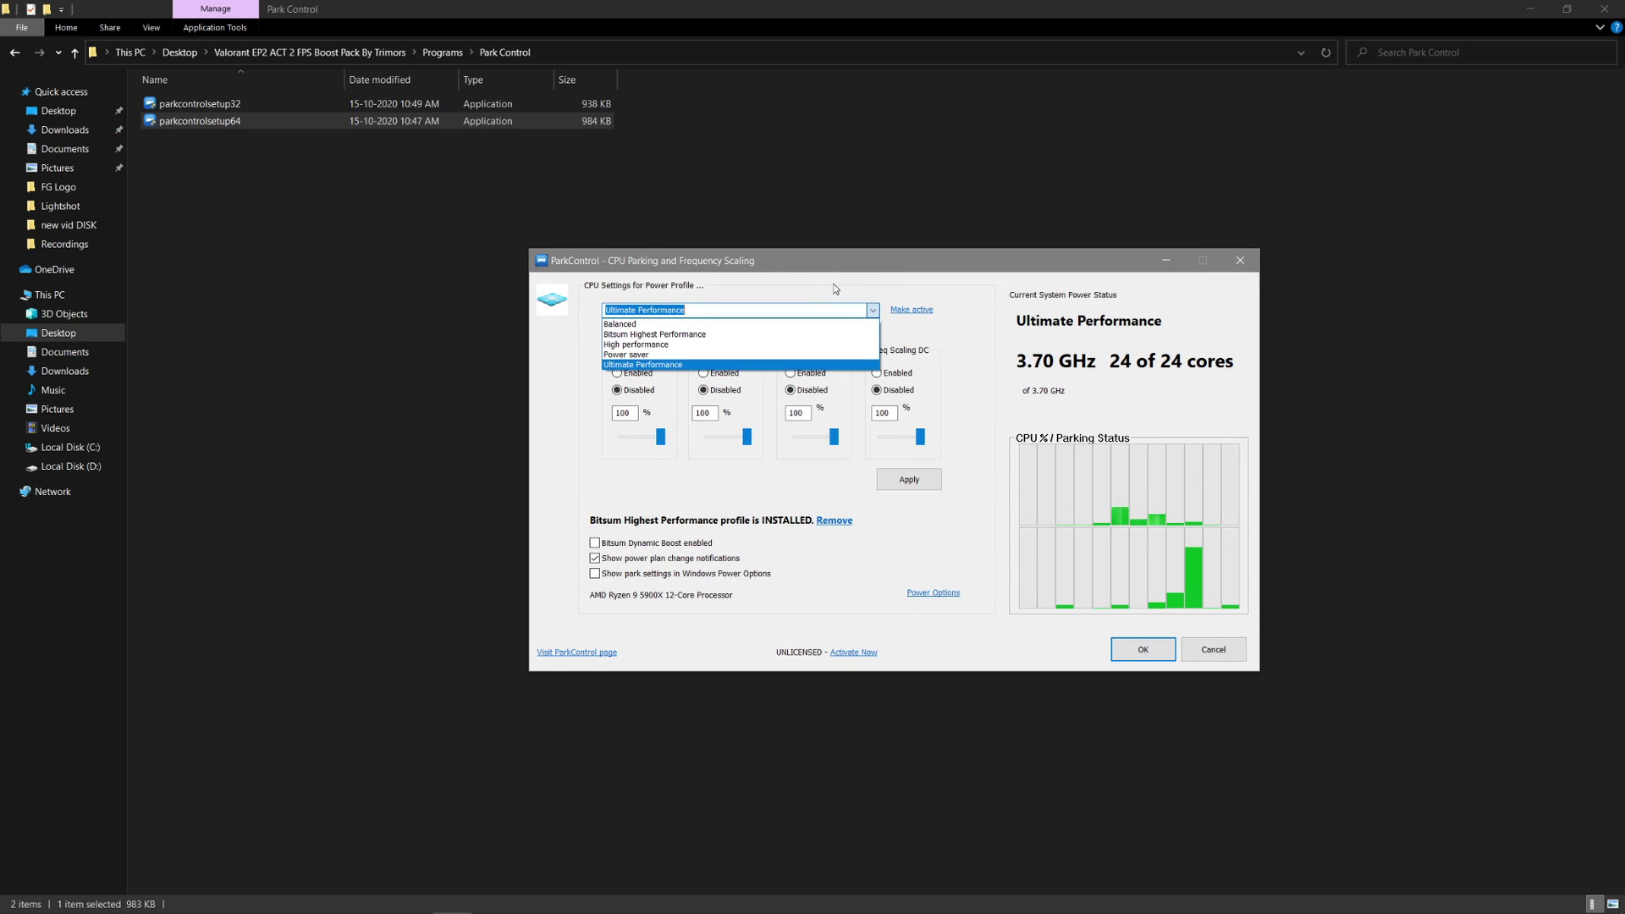
pyautogui.click(662, 364)
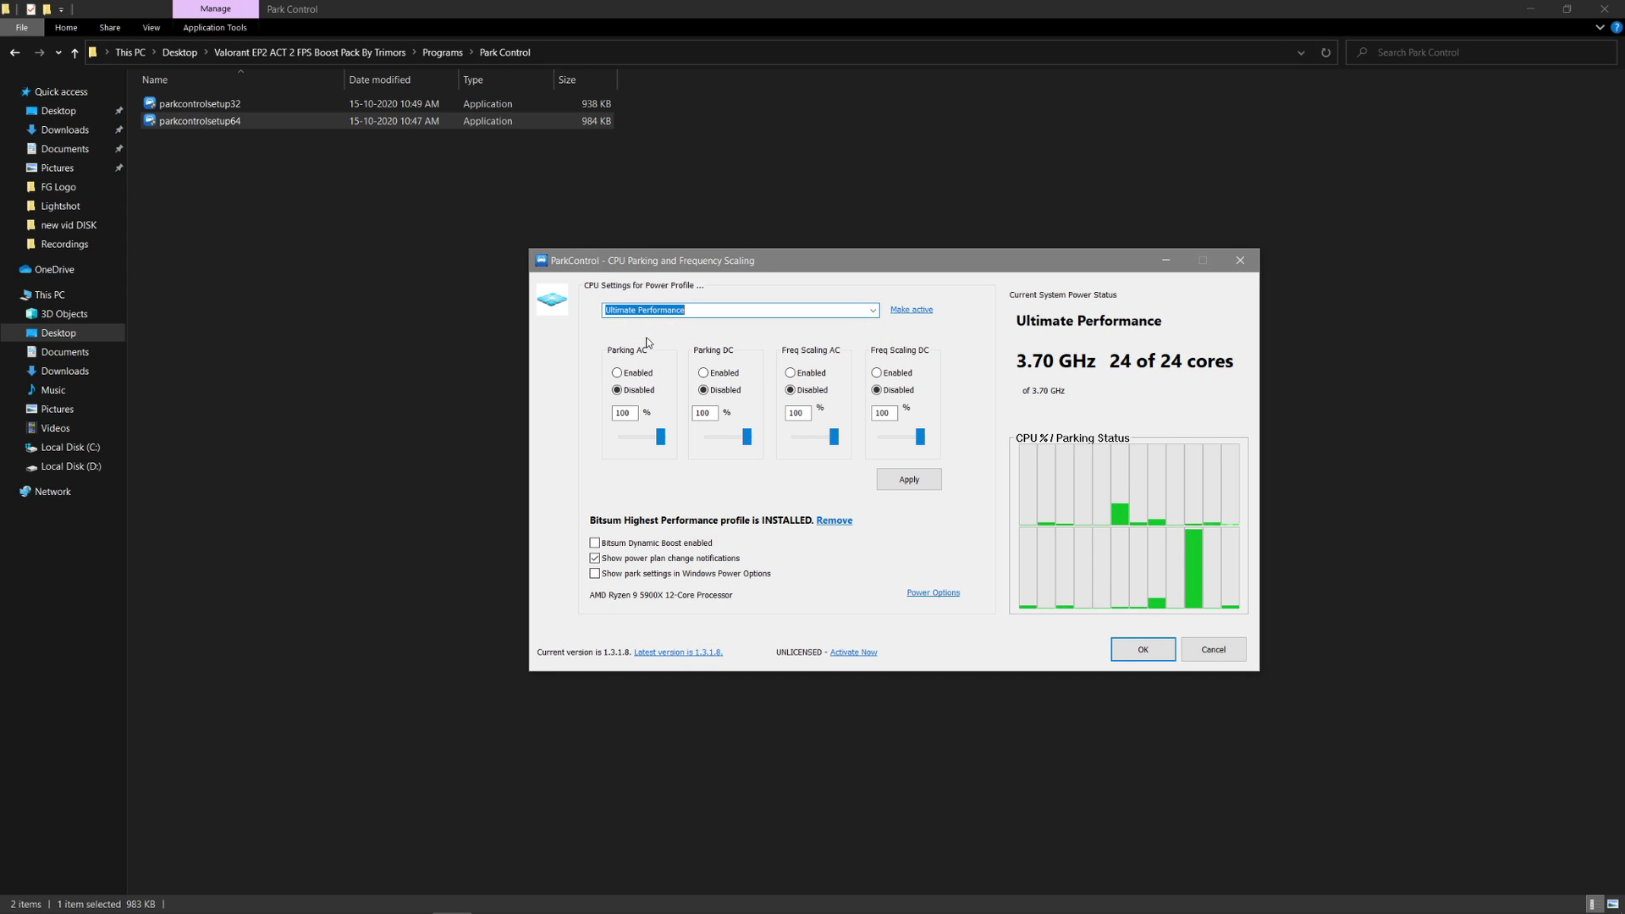
pyautogui.click(616, 372)
pyautogui.click(703, 372)
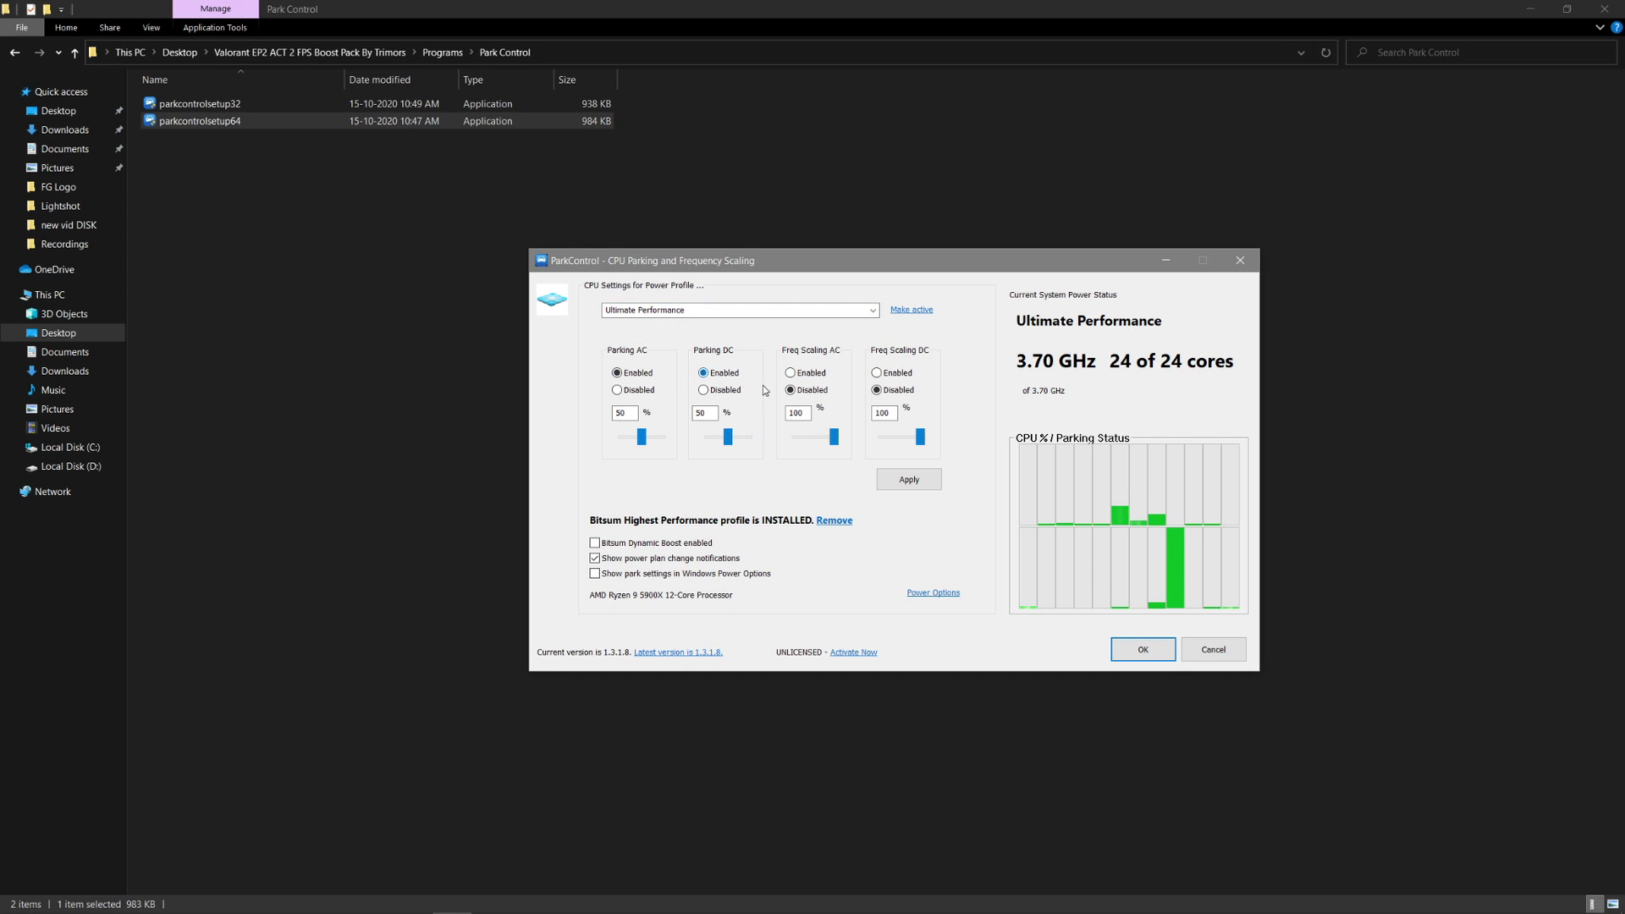
pyautogui.click(790, 372)
pyautogui.click(876, 372)
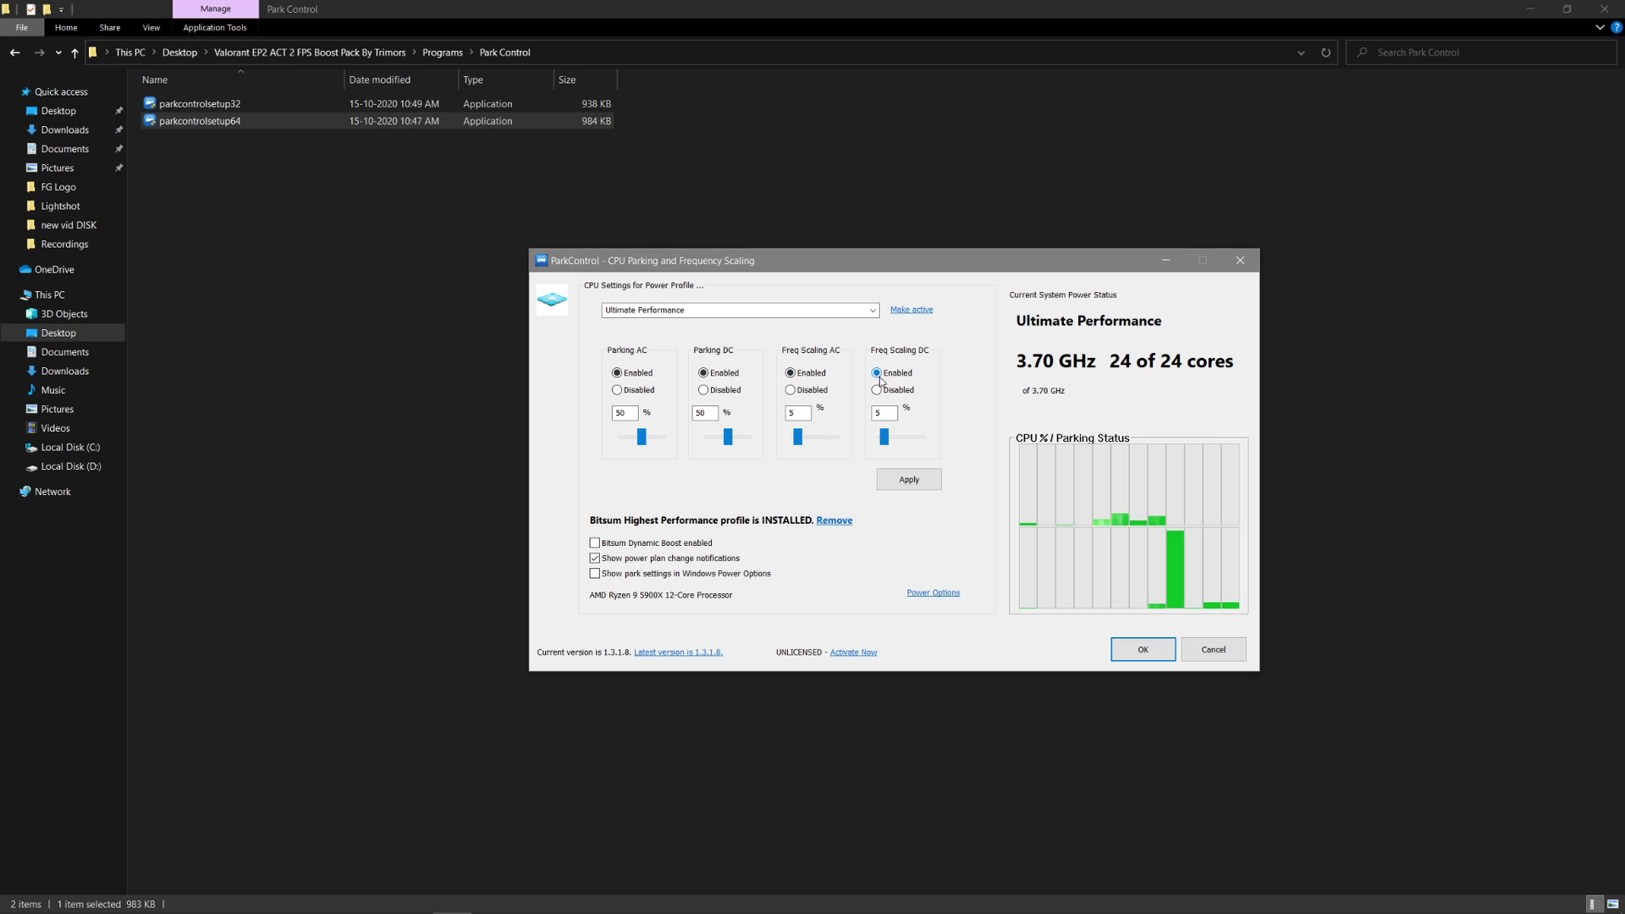
# Set all four parking and frequency scaling values to 100%, apply them and close ParkControl with OK
pyautogui.moveTo(642, 436); pyautogui.dragTo(924, 440)
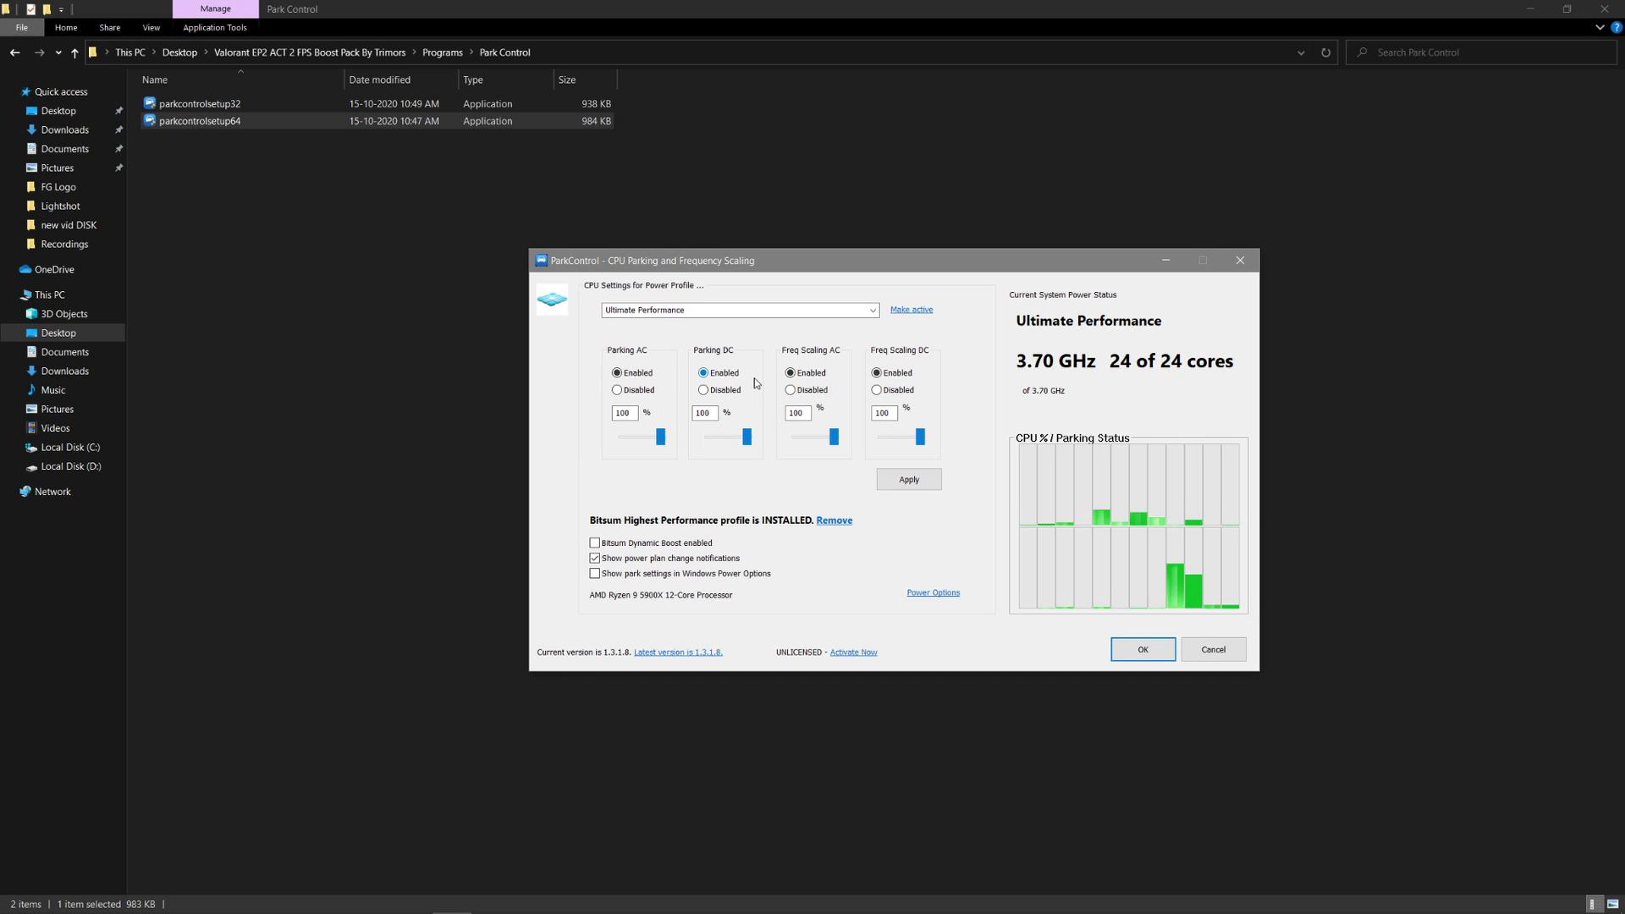
pyautogui.click(903, 479)
pyautogui.click(956, 488)
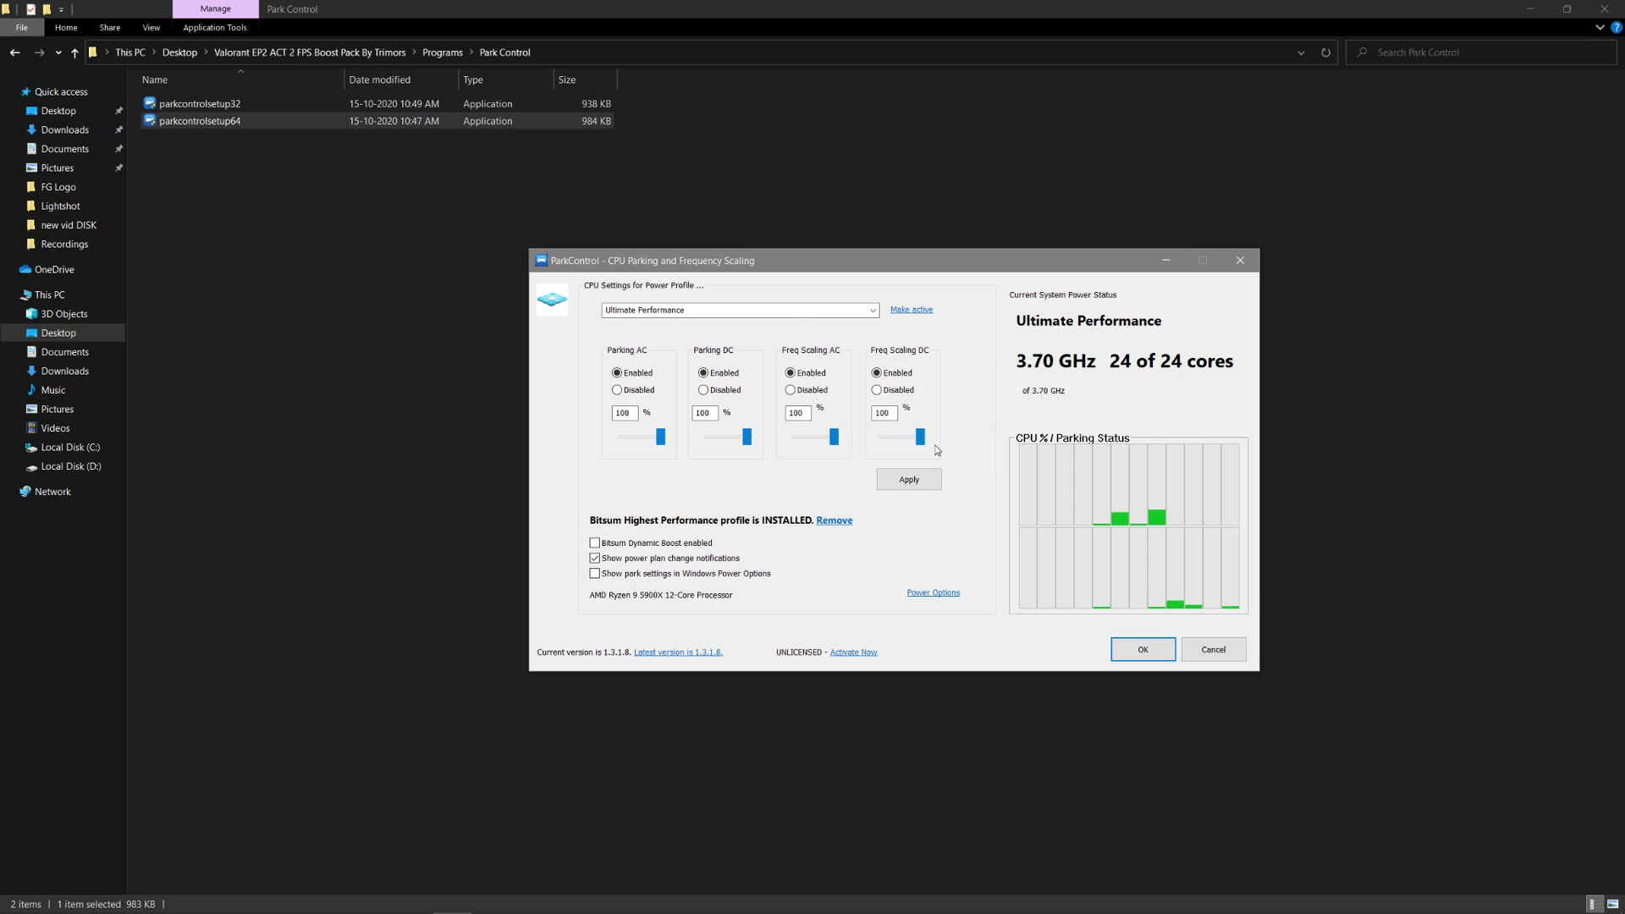
pyautogui.click(1142, 651)
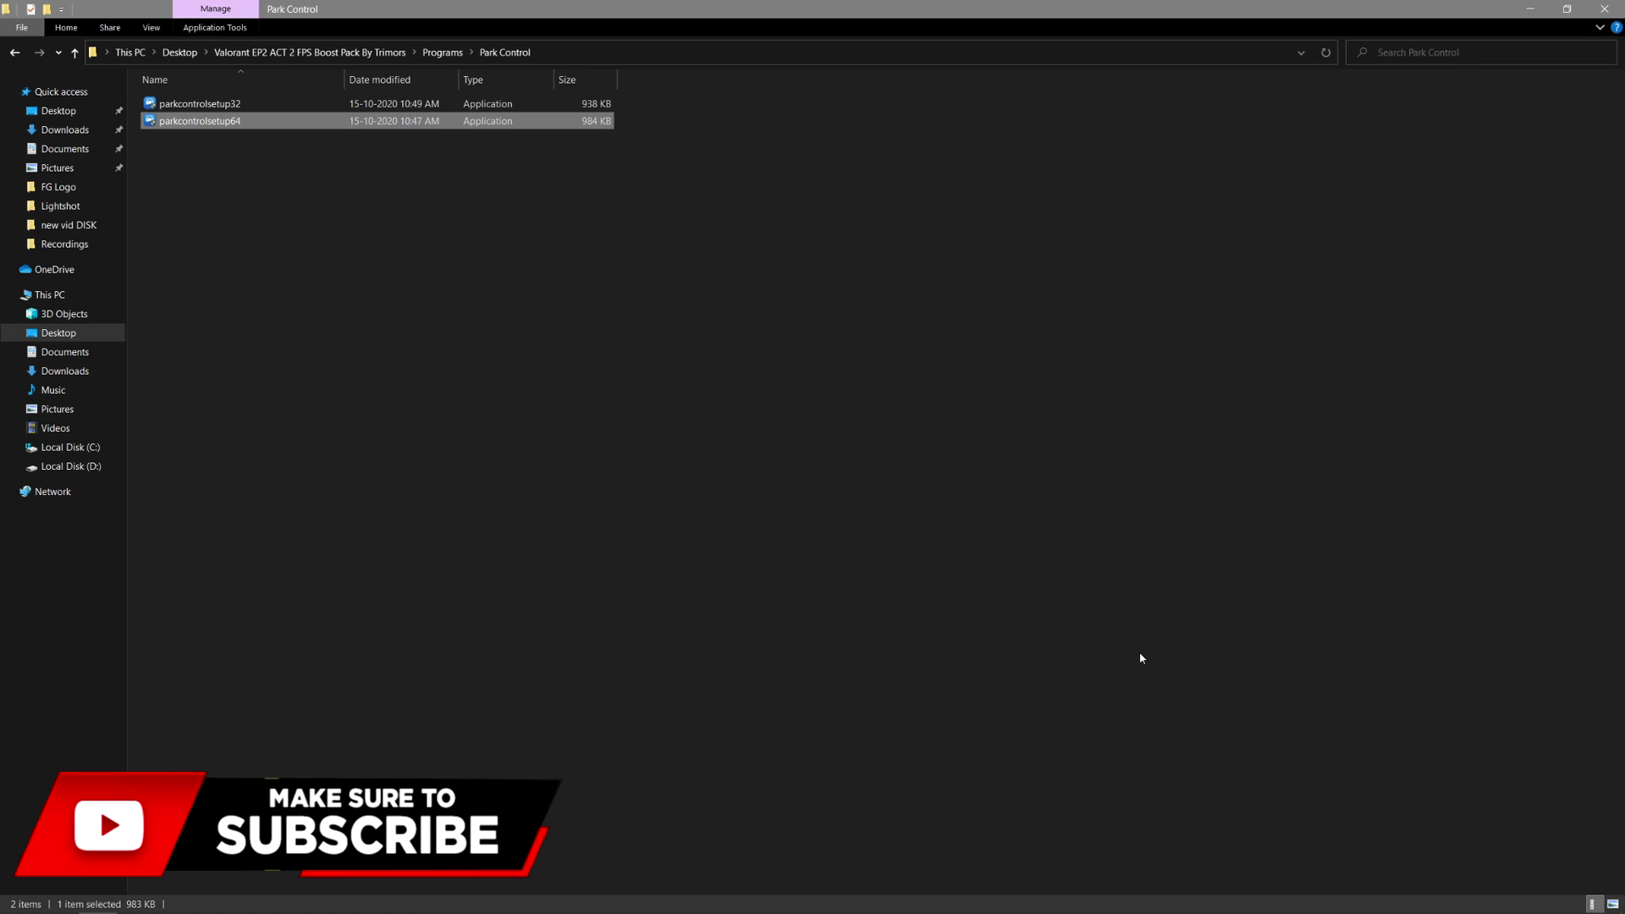
pyautogui.click(915, 450)
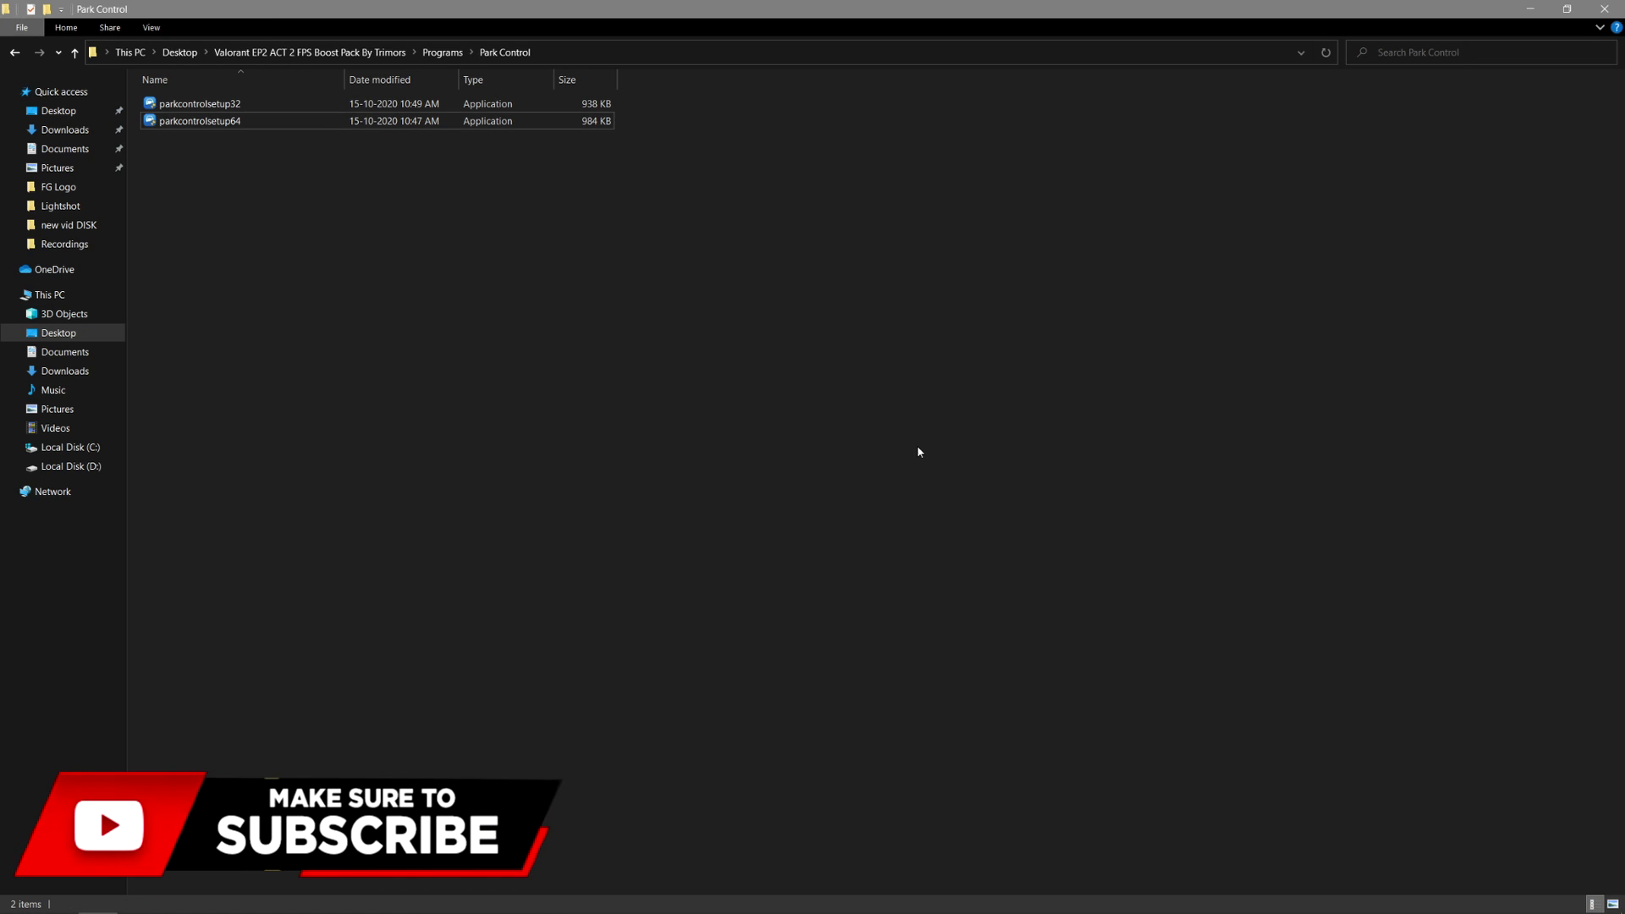
# Return to the Programs folder, open Process Lasso and launch the processlassosetup64 installer
pyautogui.click(14, 51)
pyautogui.doubleClick(169, 170)
pyautogui.moveTo(228, 211); pyautogui.dragTo(247, 99)
pyautogui.click(272, 170)
pyautogui.click(201, 128)
pyautogui.rightClick(205, 127)
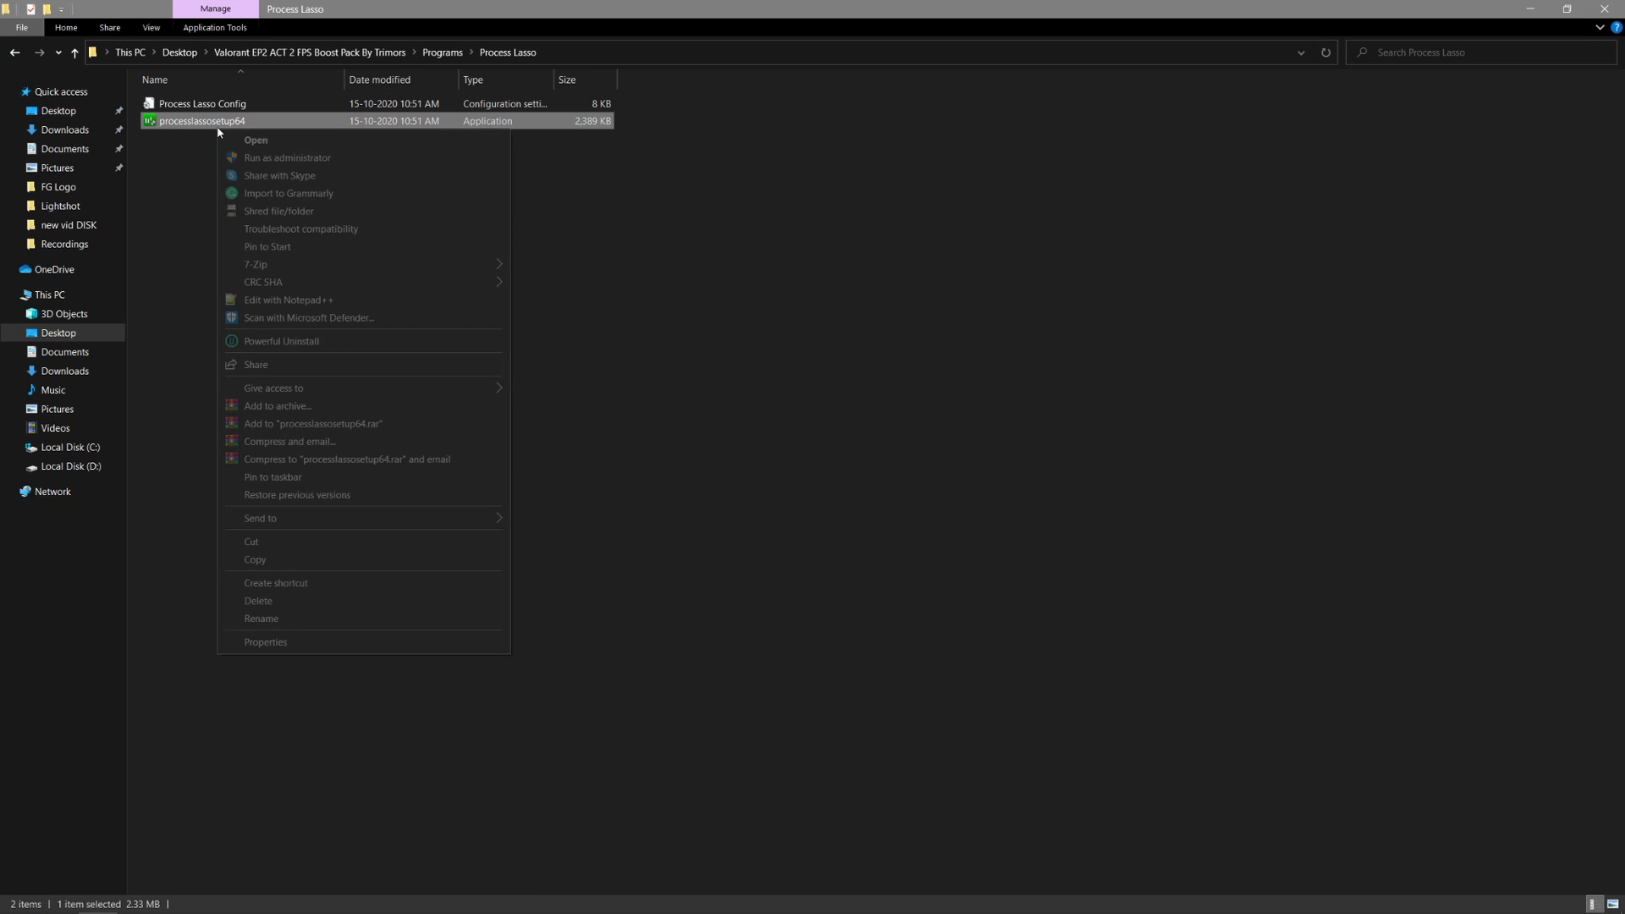
pyautogui.click(298, 139)
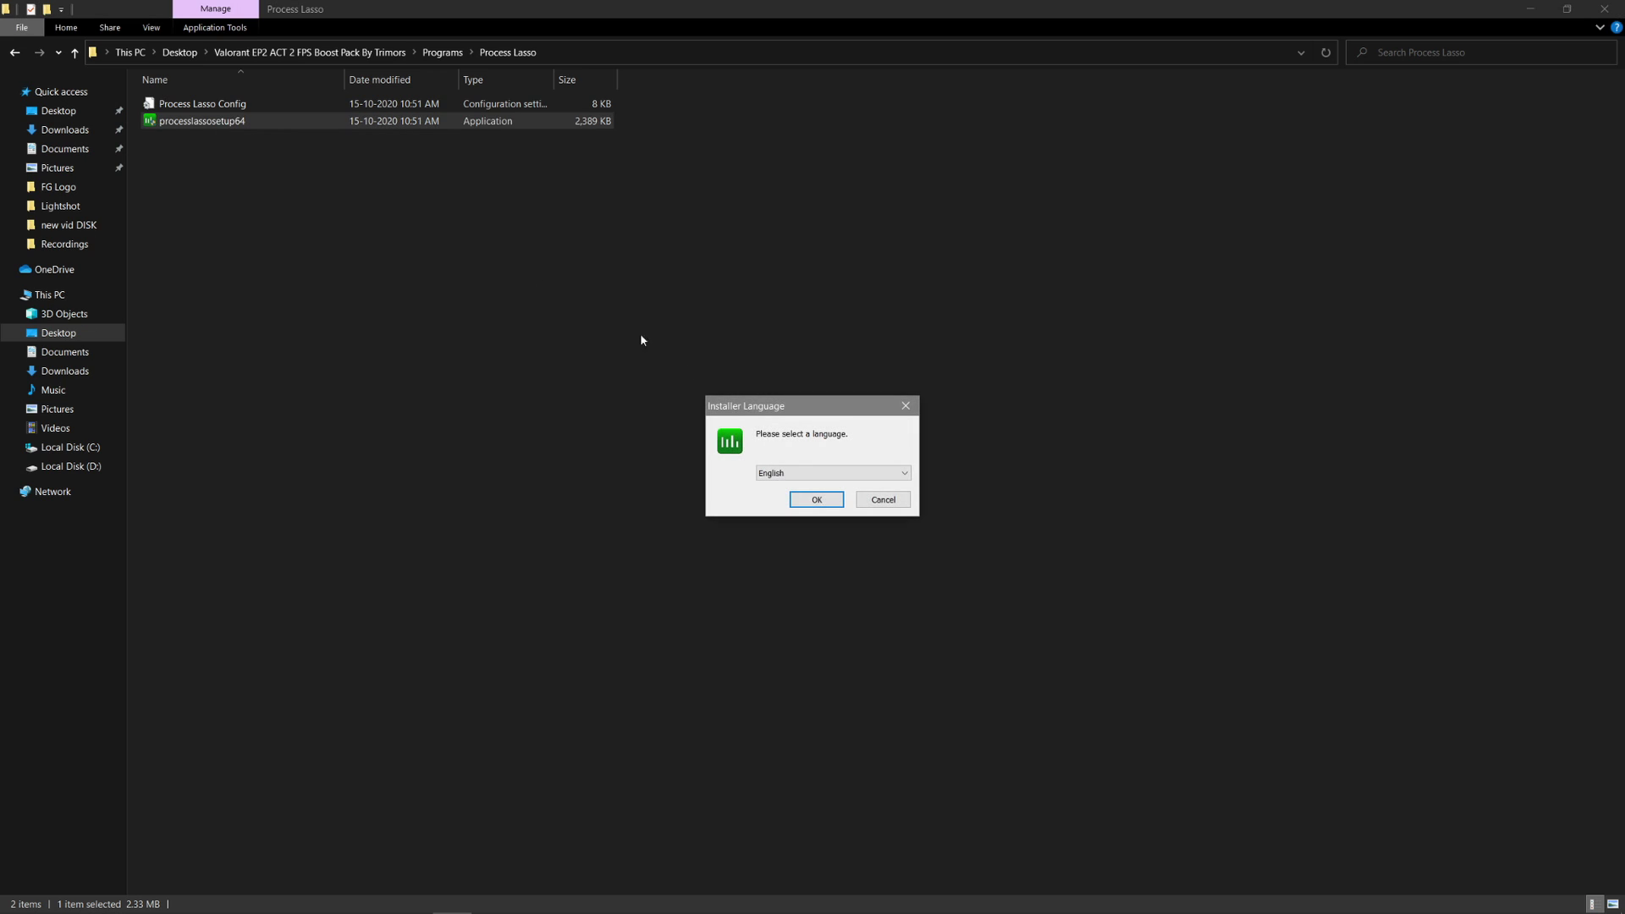
# Install Process Lasso in English with startup at login for all users, and dismiss the IObit Uninstaller notification
pyautogui.click(817, 499)
pyautogui.click(894, 589)
pyautogui.click(896, 588)
pyautogui.click(911, 593)
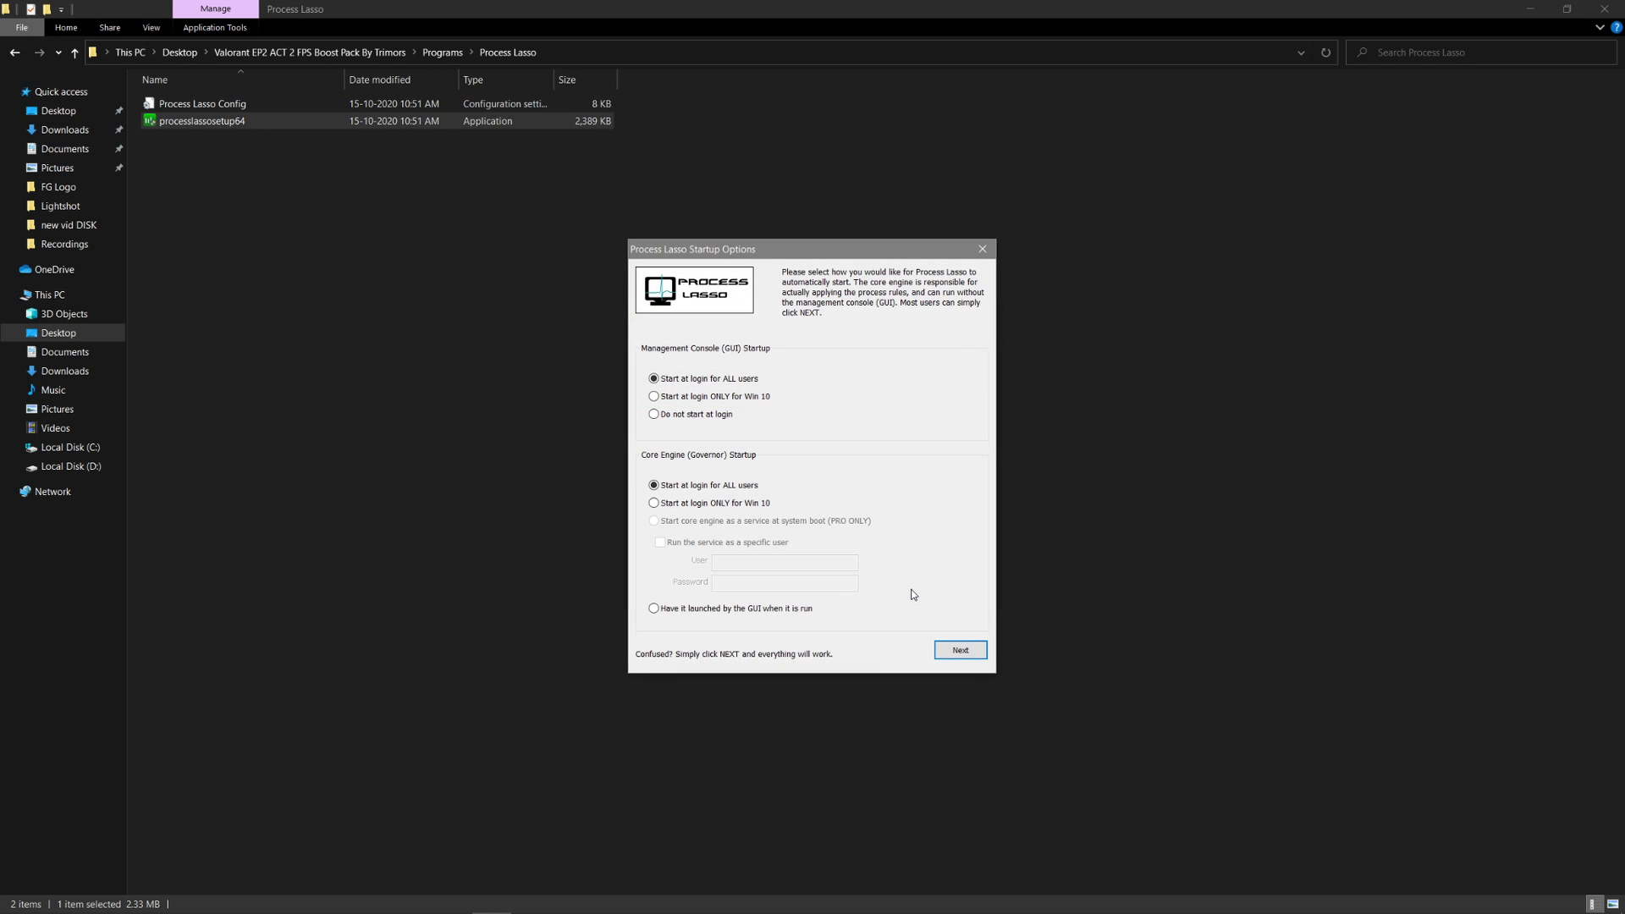
pyautogui.click(960, 650)
pyautogui.click(959, 628)
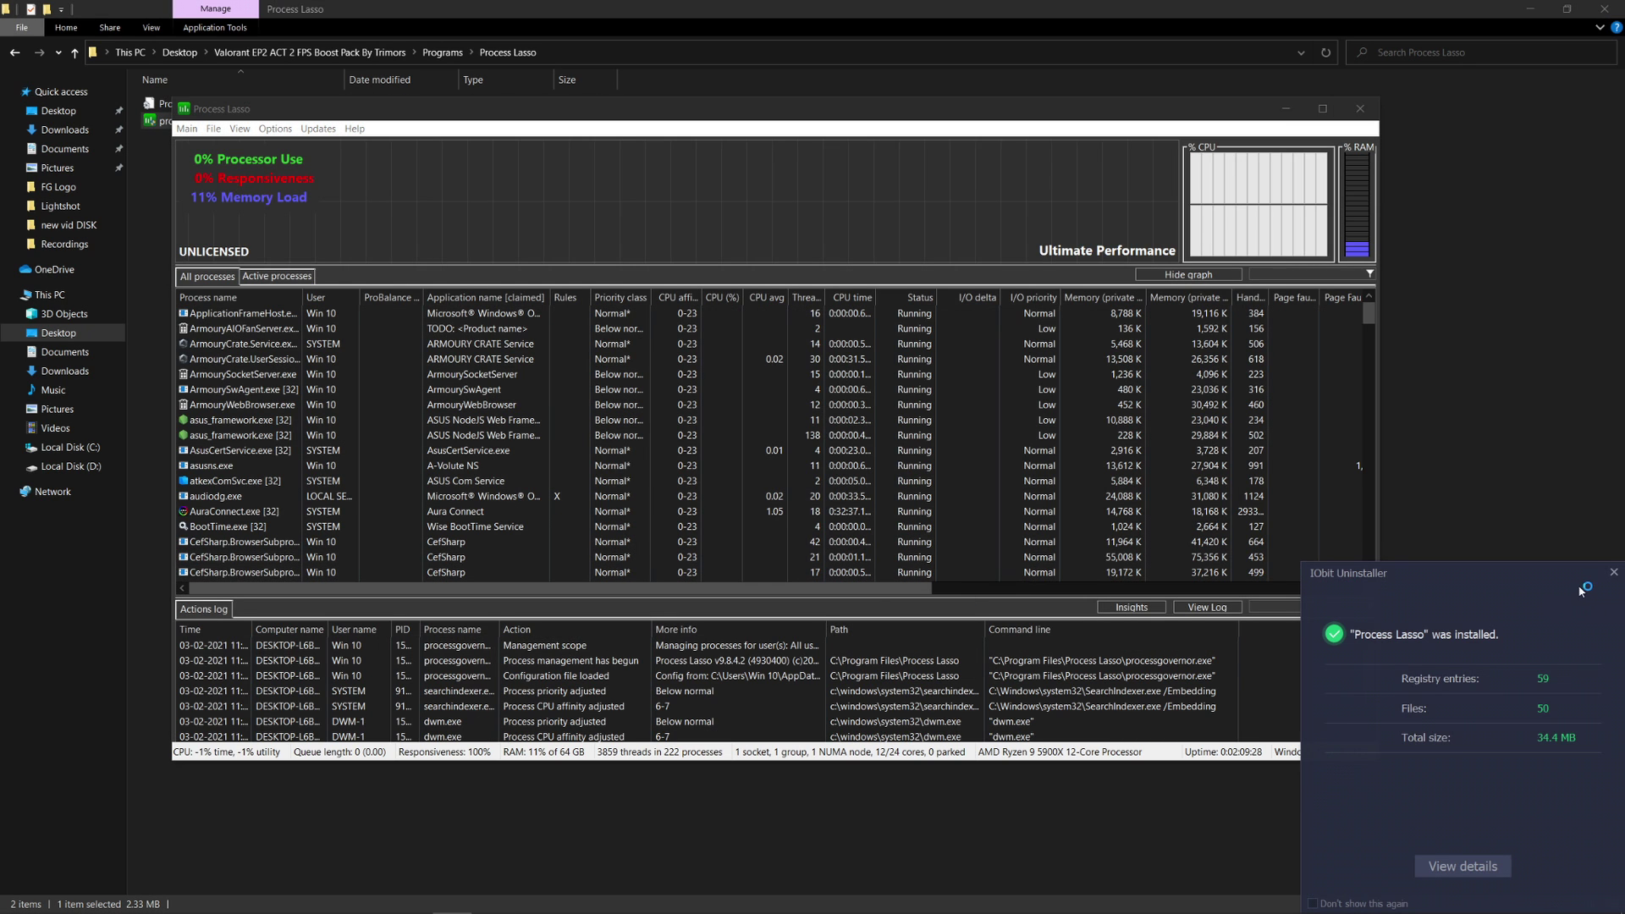
pyautogui.click(1613, 573)
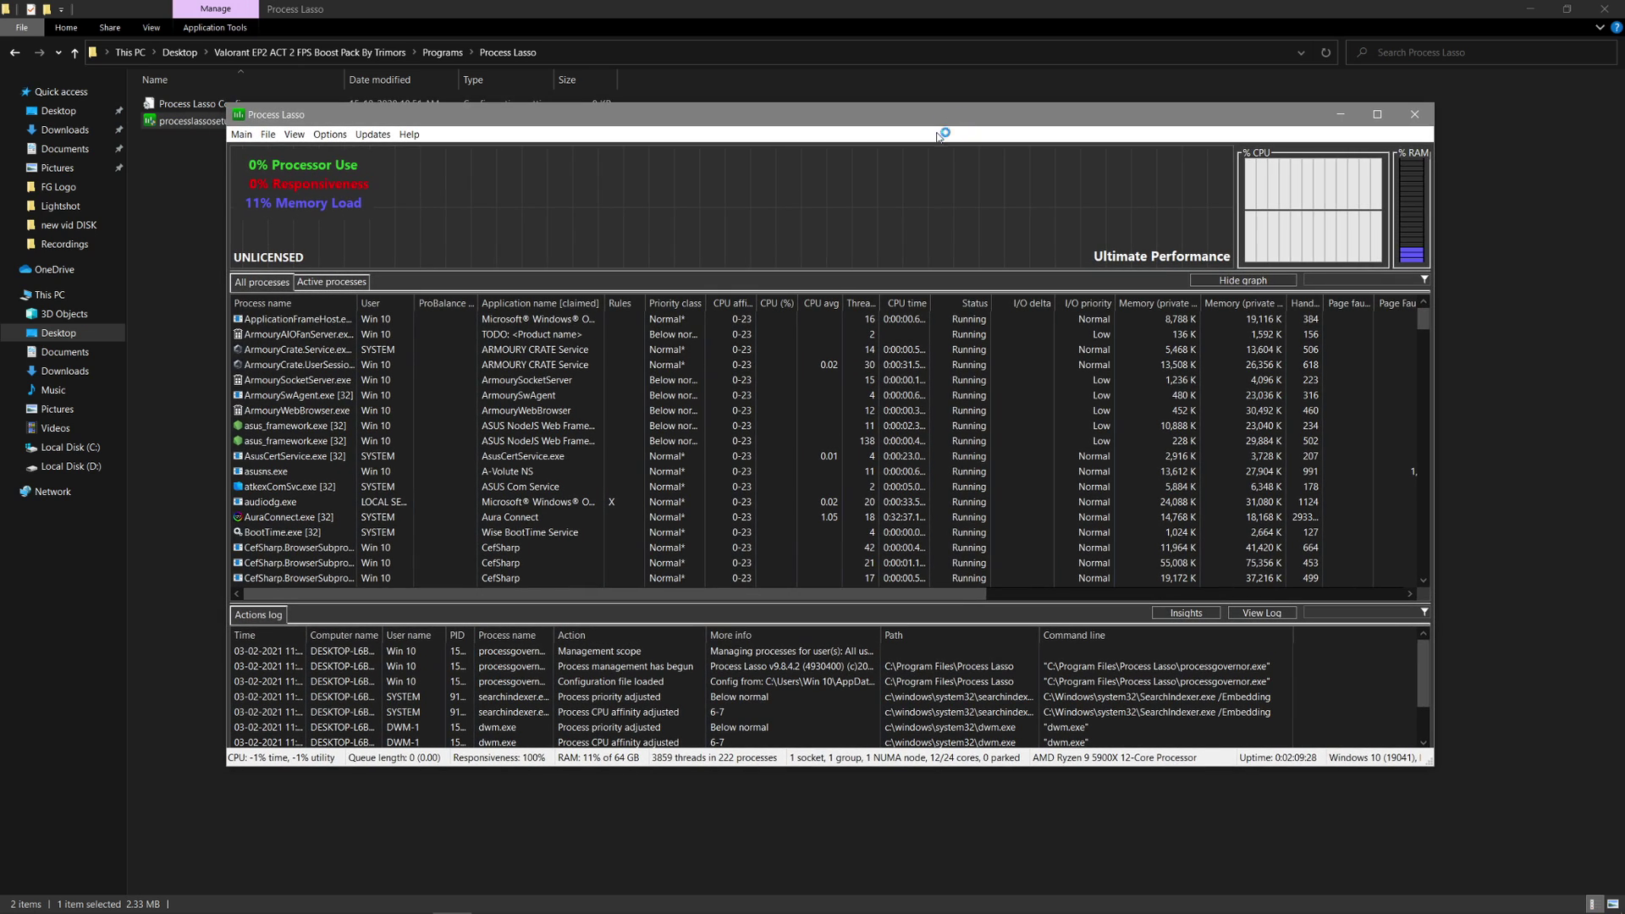
# Import the Process Lasso Config file from the boost pack's Programs > Process Lasso folder, acknowledge the import and close Process Lasso
pyautogui.click(268, 134)
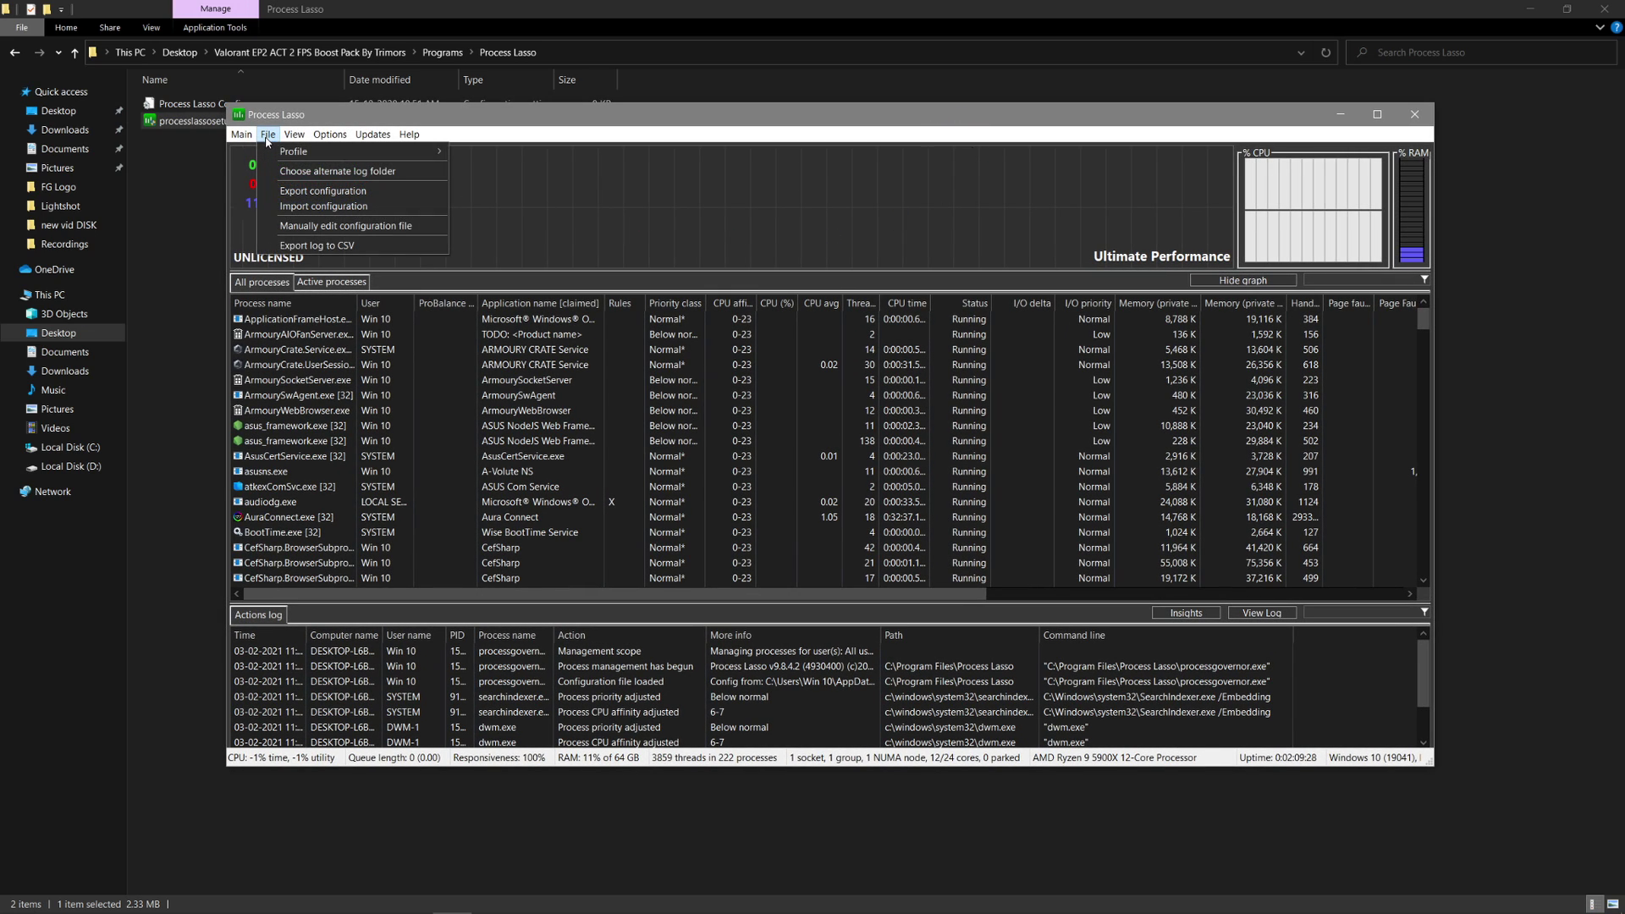
pyautogui.click(310, 208)
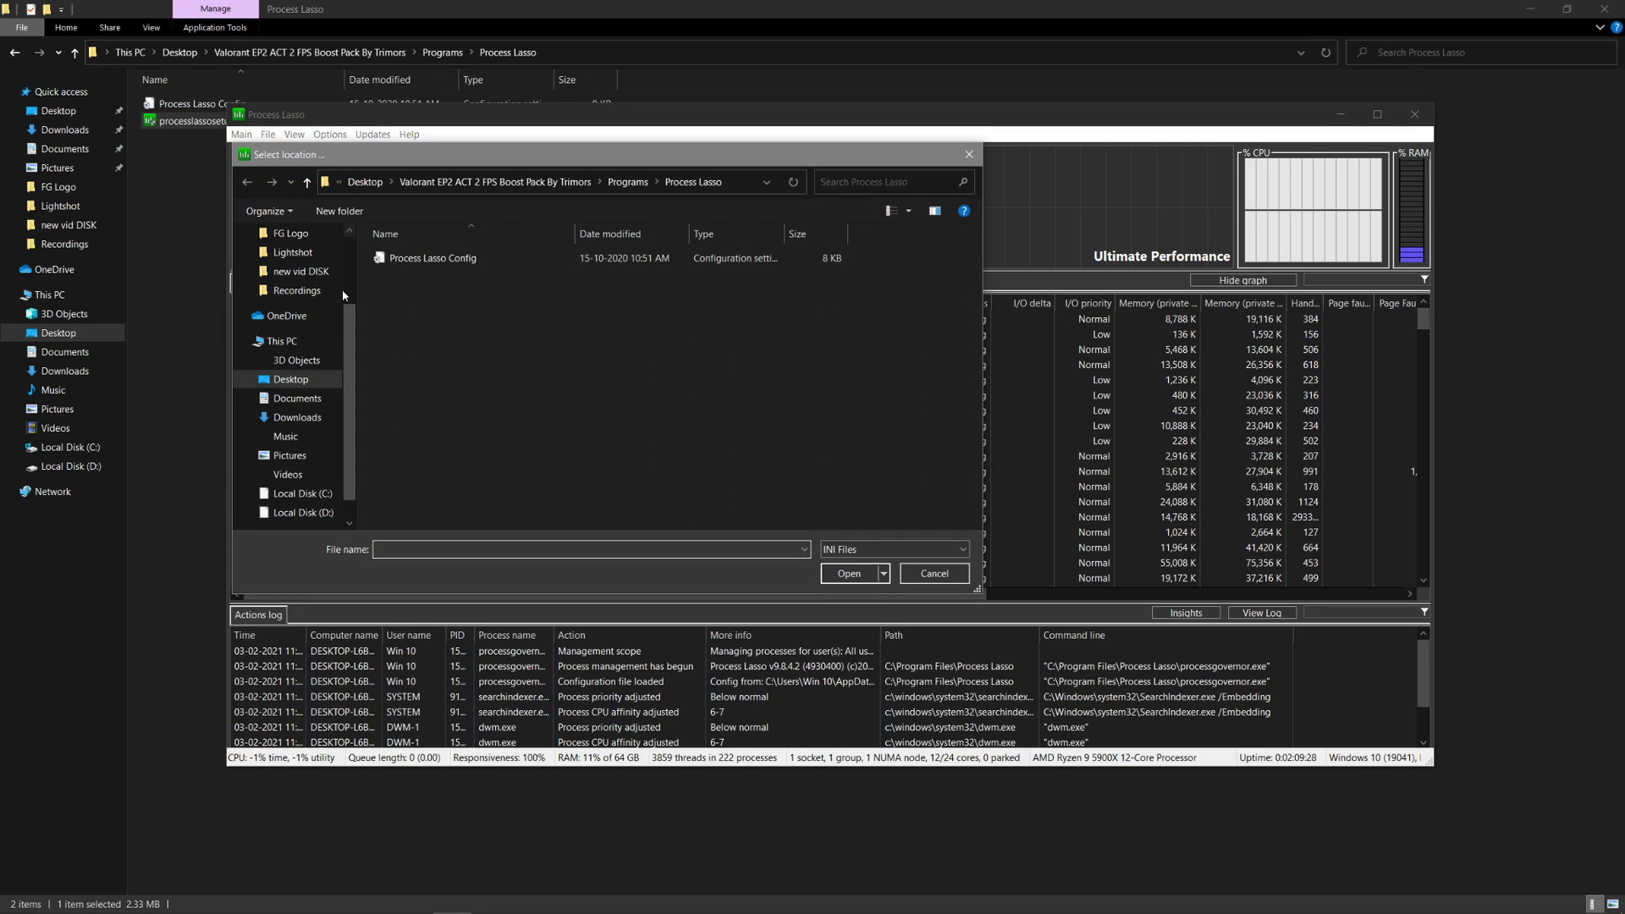
pyautogui.click(291, 379)
pyautogui.doubleClick(571, 291)
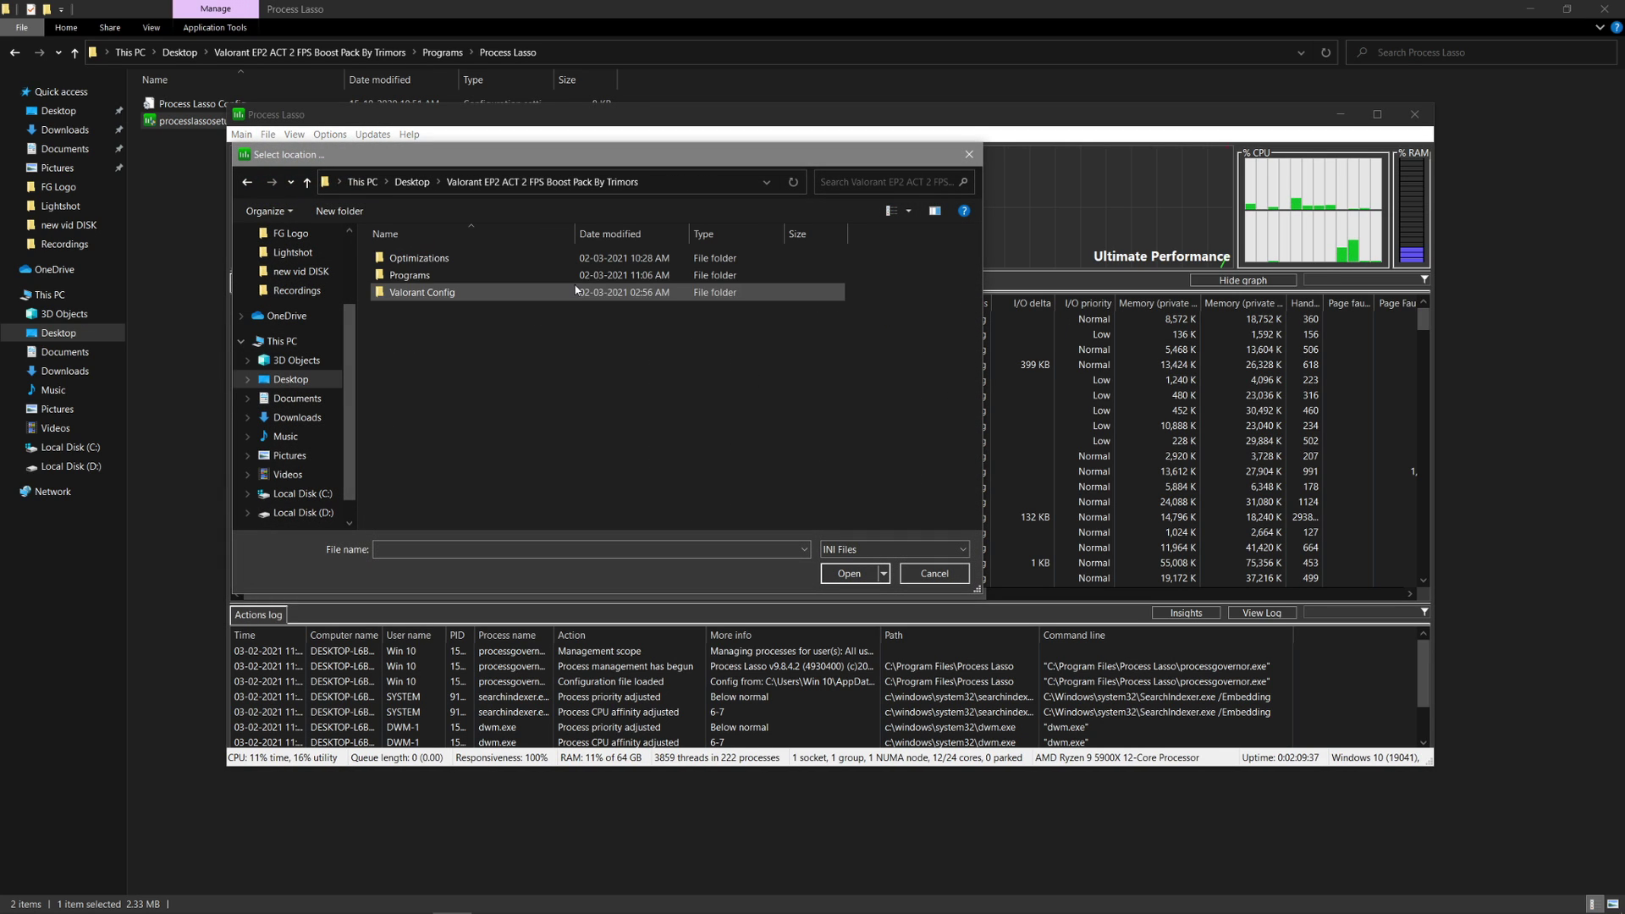
pyautogui.click(427, 275)
pyautogui.doubleClick(426, 275)
pyautogui.doubleClick(448, 325)
pyautogui.click(447, 259)
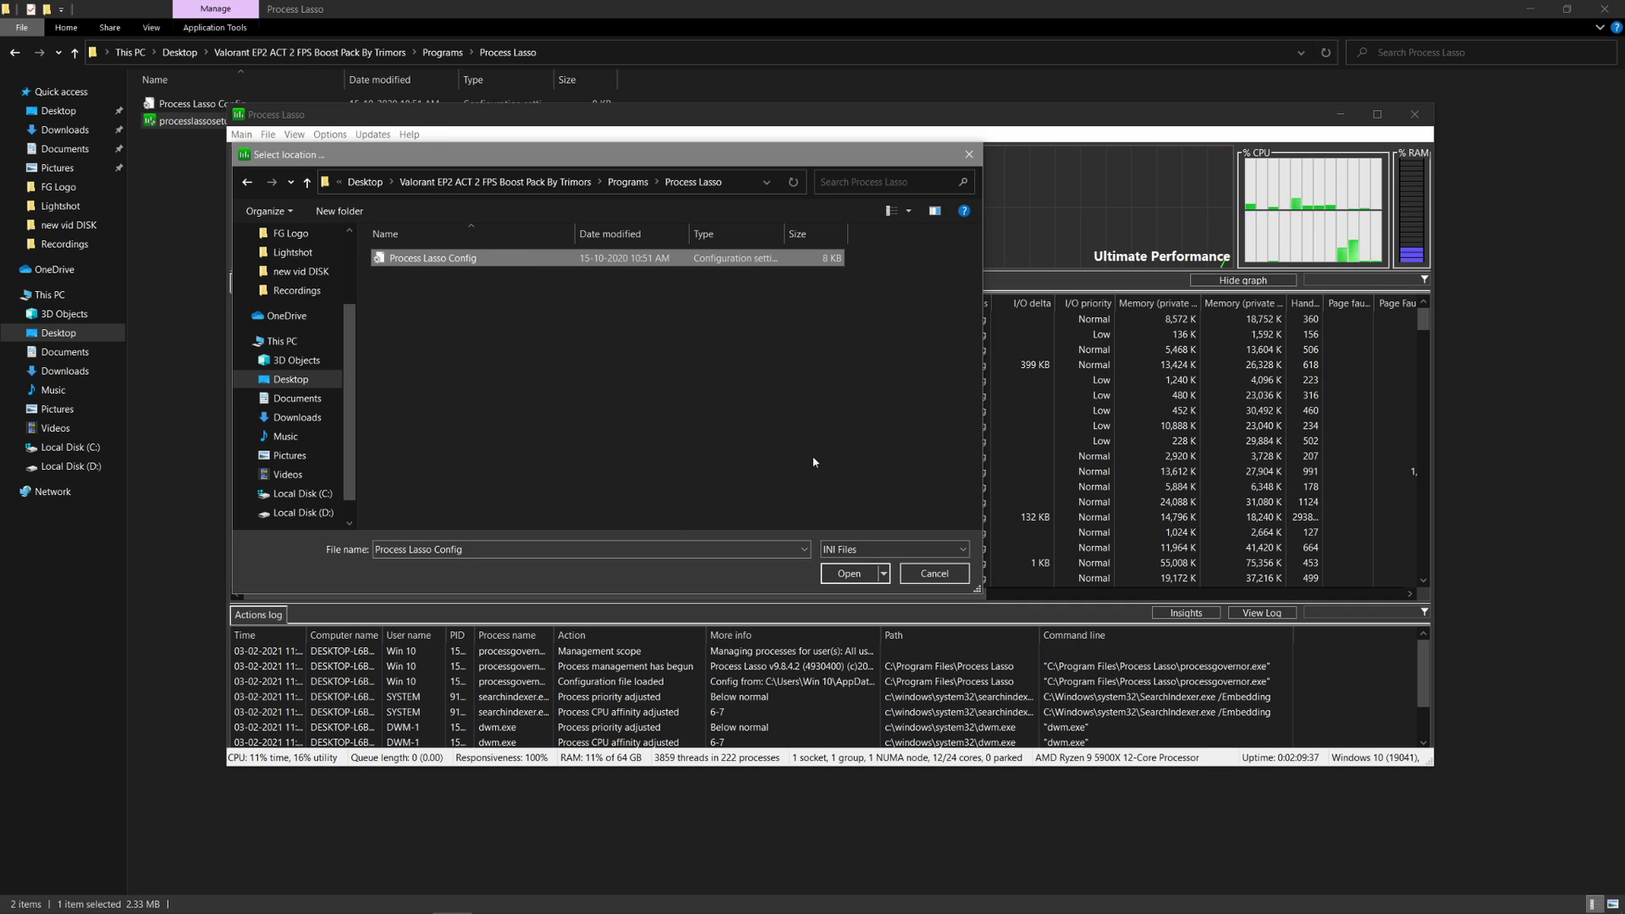
pyautogui.click(847, 574)
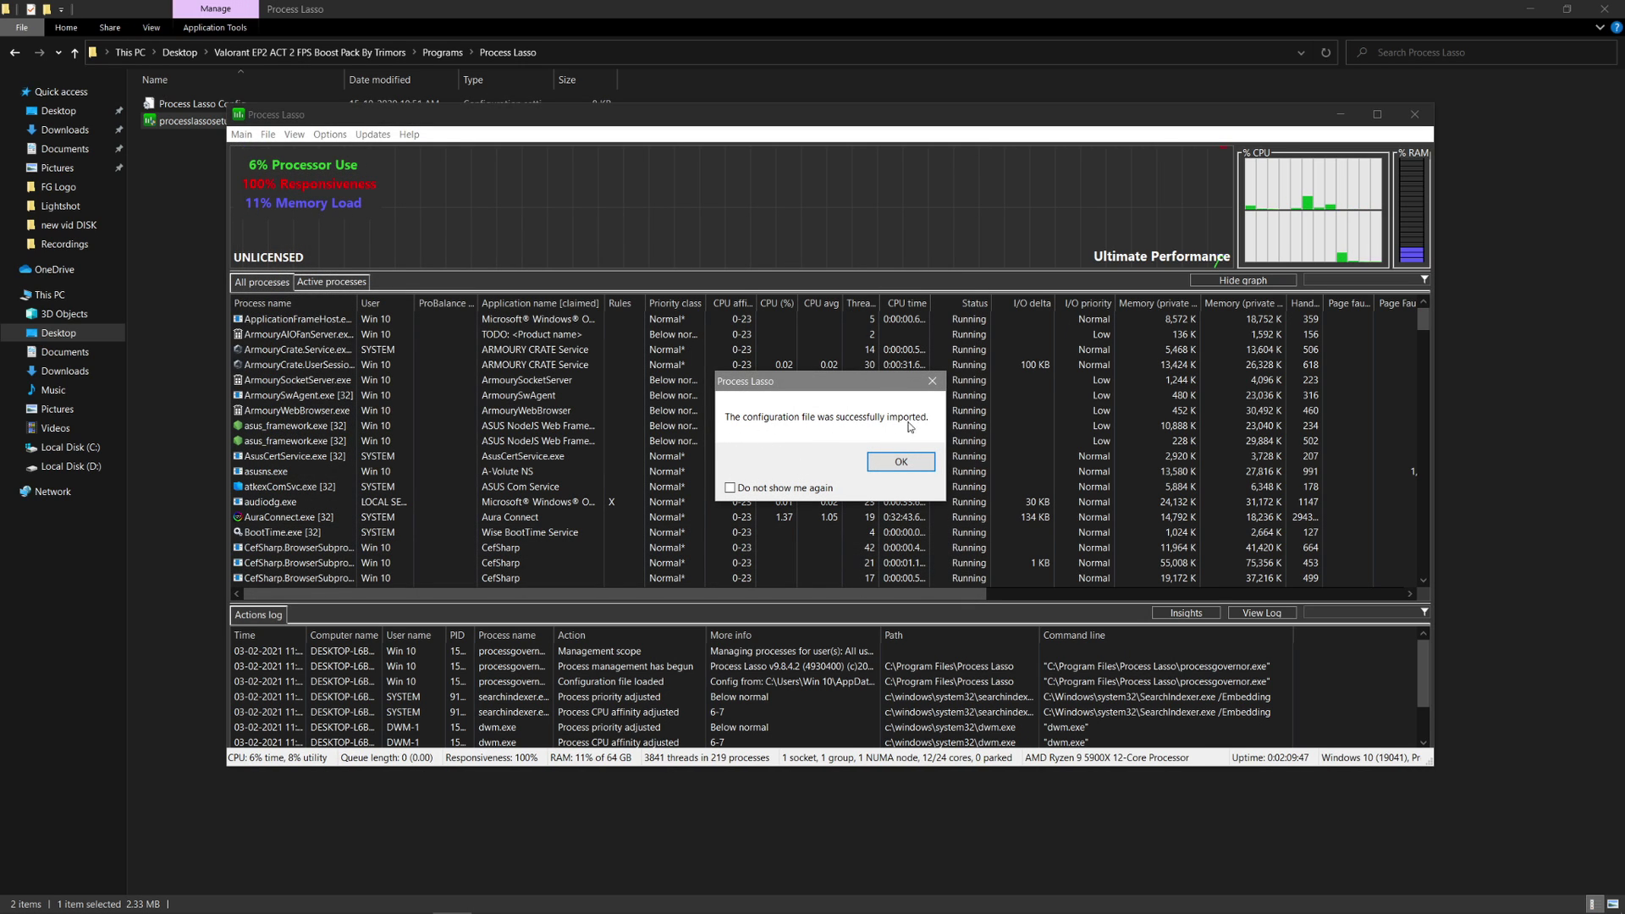
pyautogui.click(900, 461)
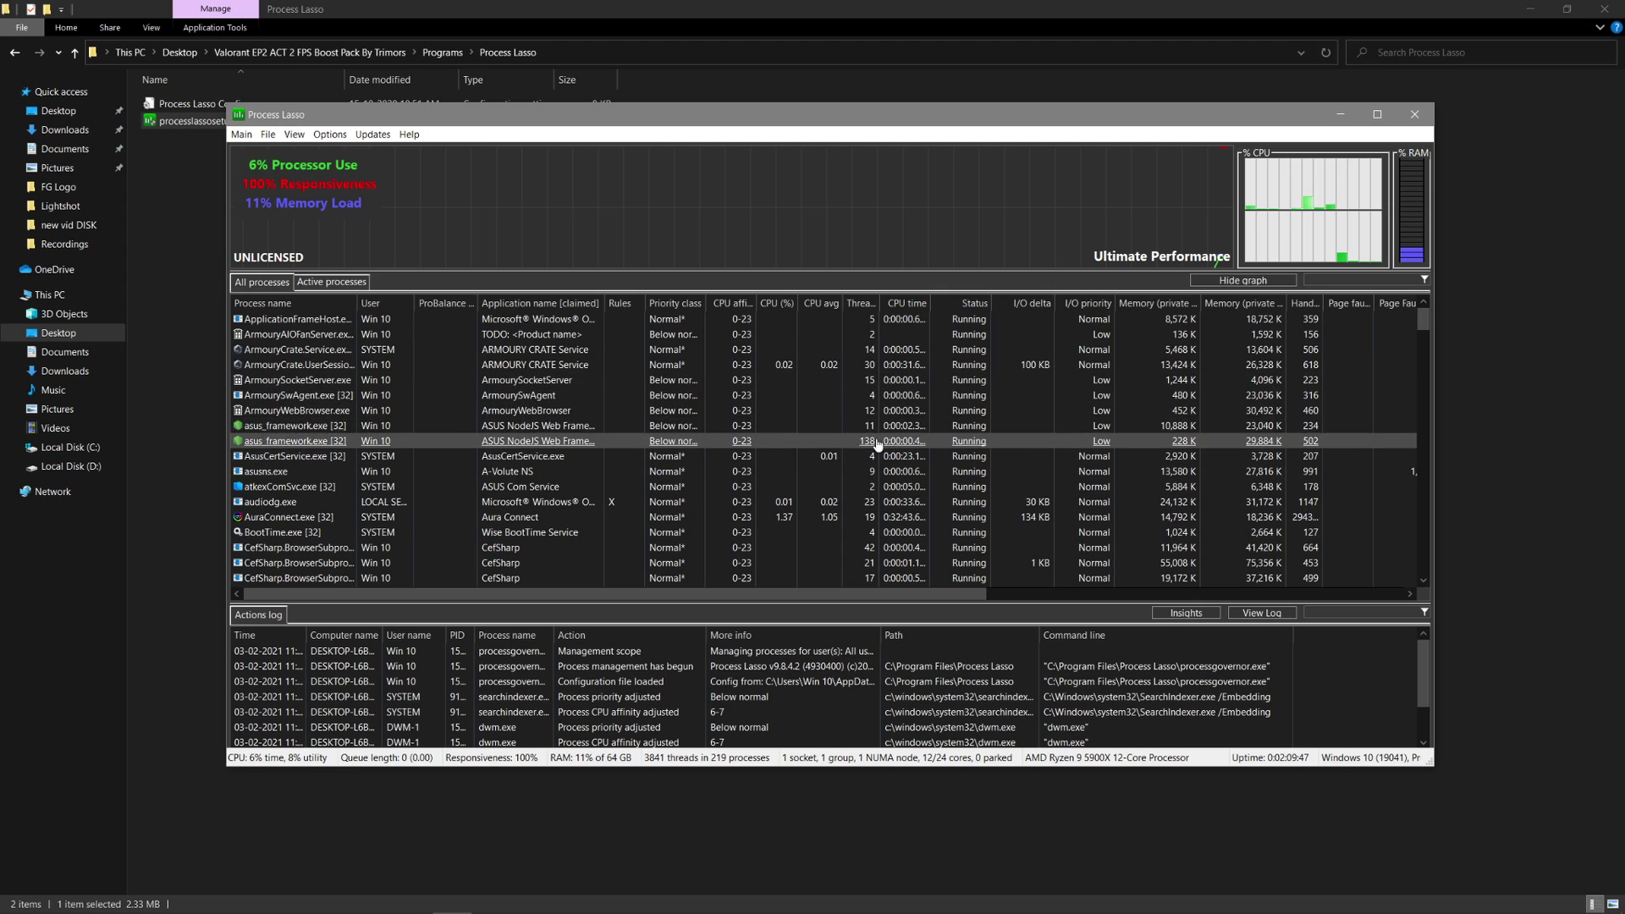
pyautogui.click(1412, 116)
# Return to the boost pack's main folder and close the File Explorer window
pyautogui.click(795, 338)
pyautogui.click(15, 52)
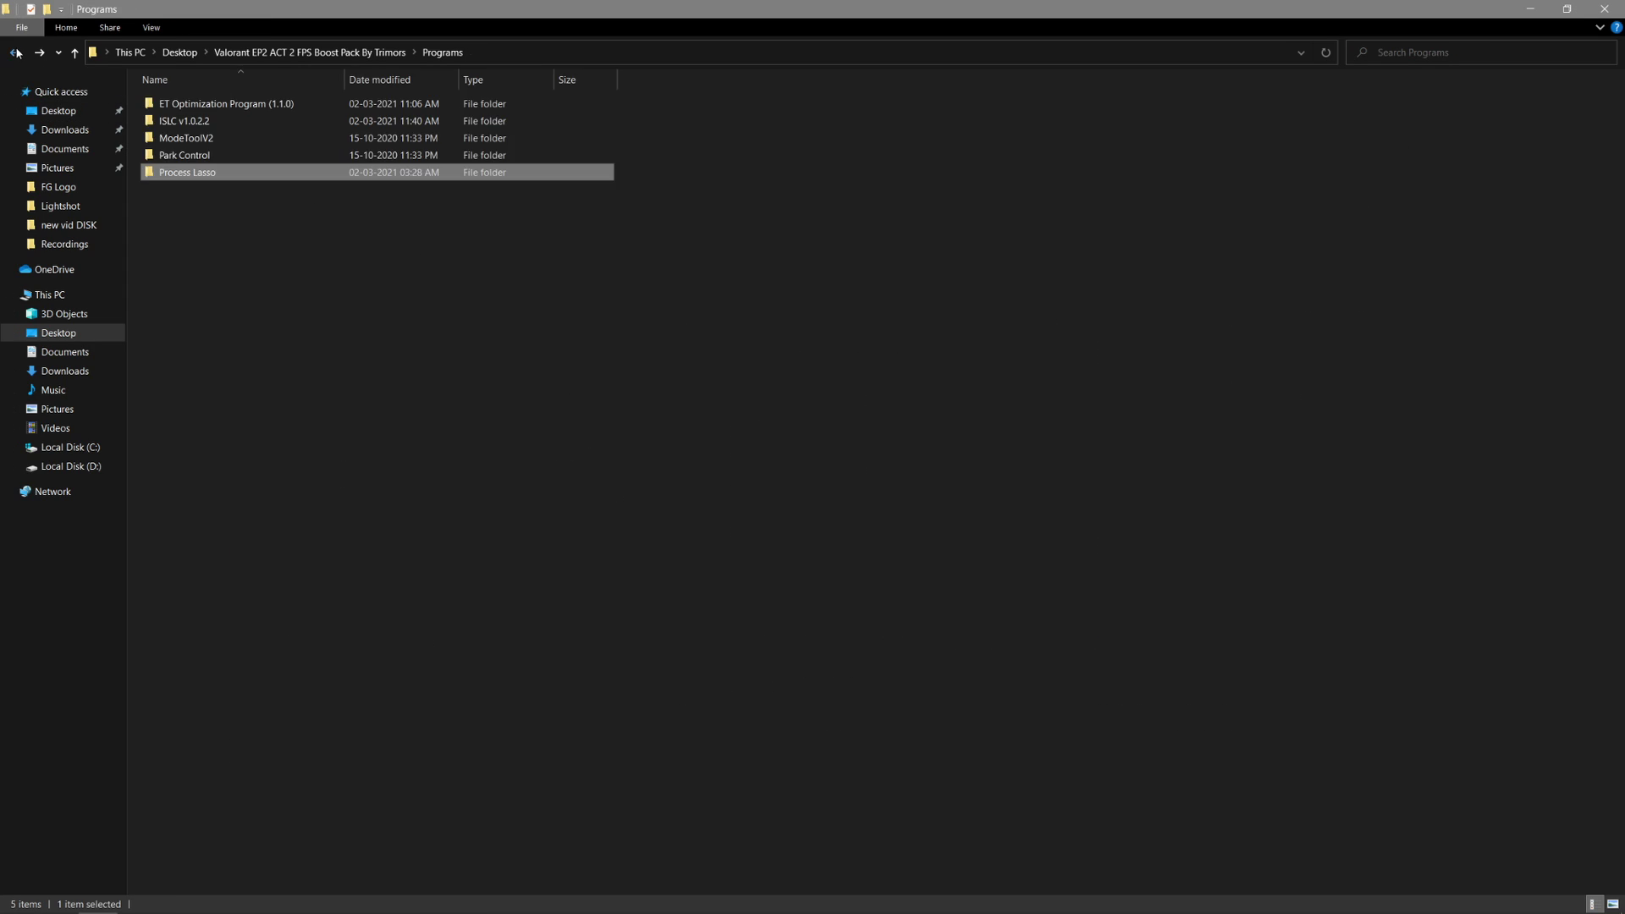
pyautogui.click(15, 52)
pyautogui.click(448, 235)
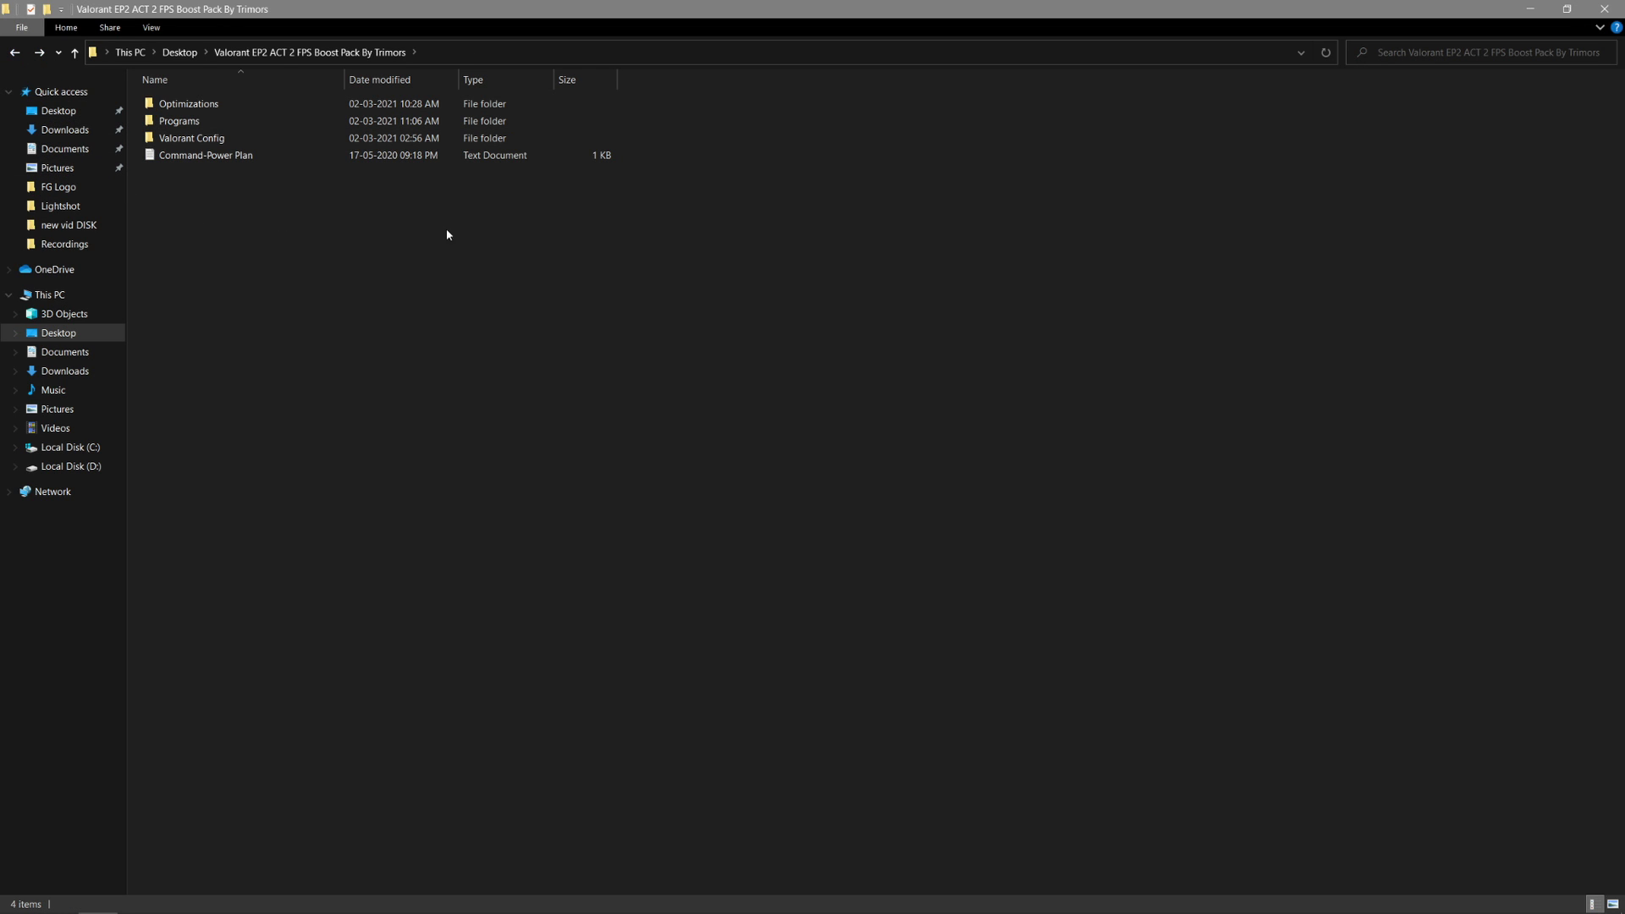
pyautogui.click(1603, 8)
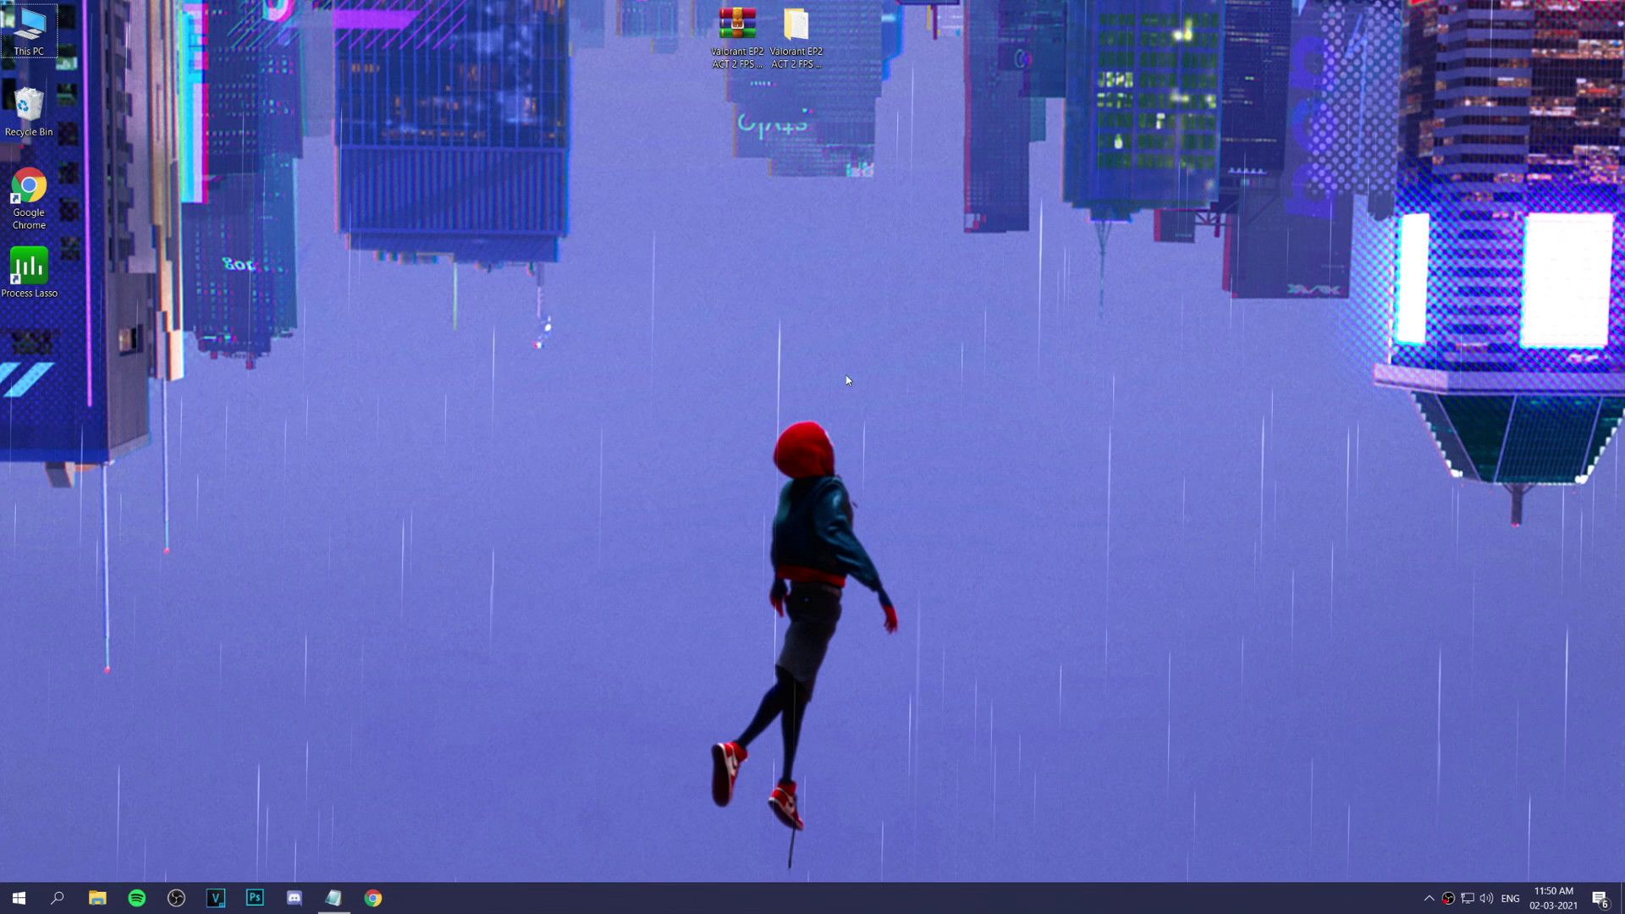
# Reopen the Valorant EP2 ACT 2 FPS Boost Pack folder from the desktop and open its Valorant Config folder
pyautogui.doubleClick(821, 68)
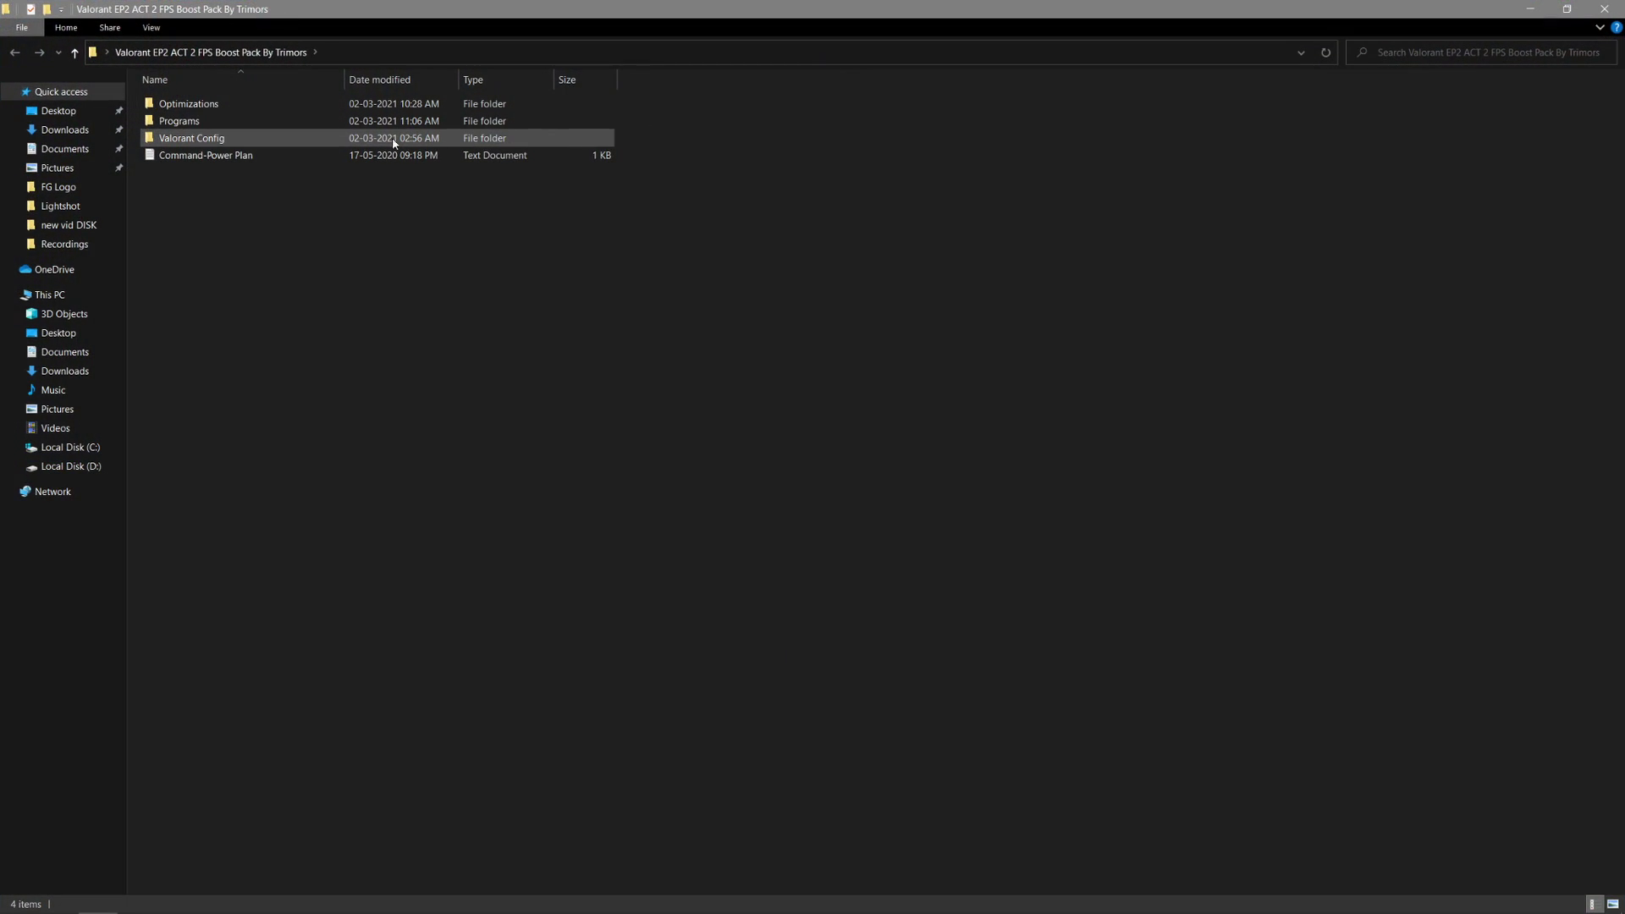
pyautogui.click(205, 140)
pyautogui.doubleClick(222, 141)
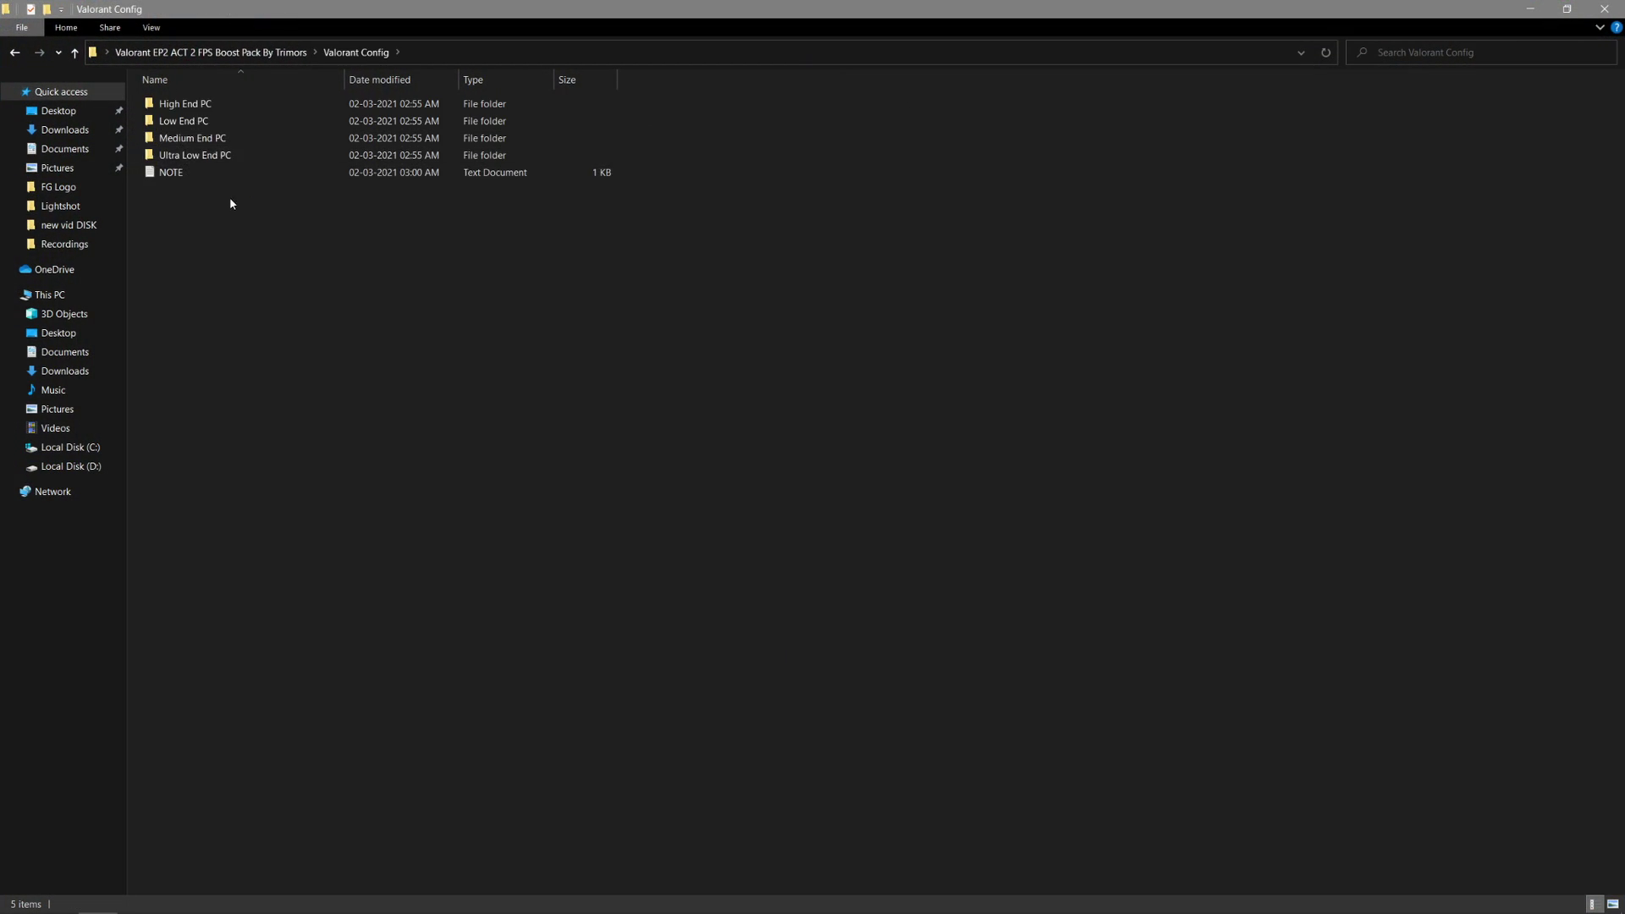
pyautogui.moveTo(213, 278); pyautogui.dragTo(225, 106)
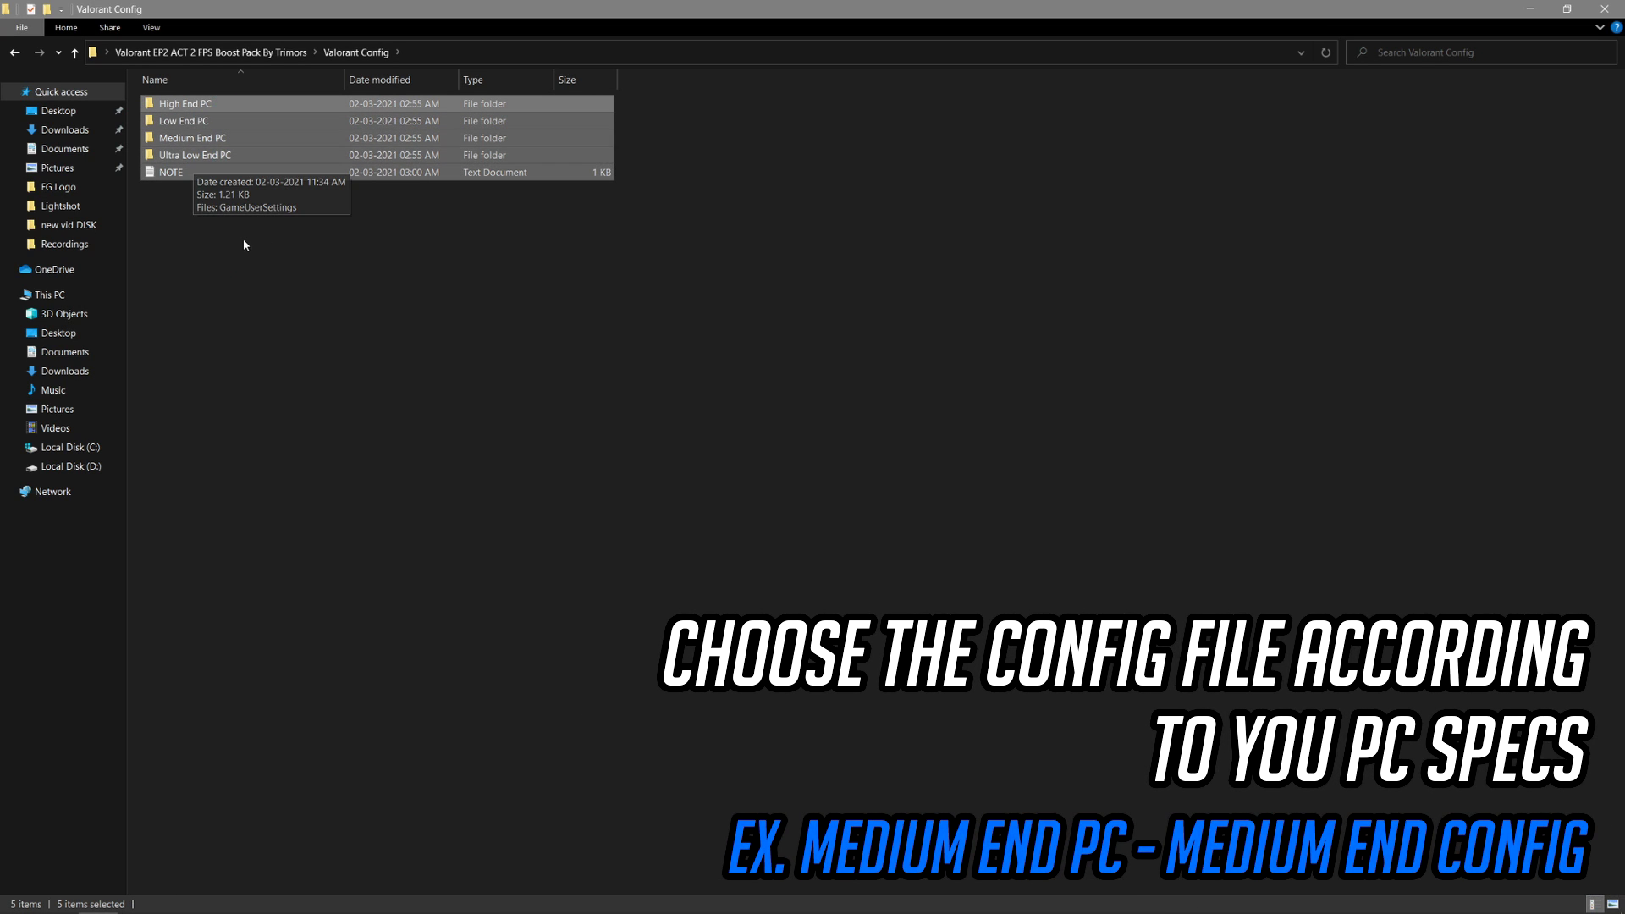
pyautogui.click(216, 234)
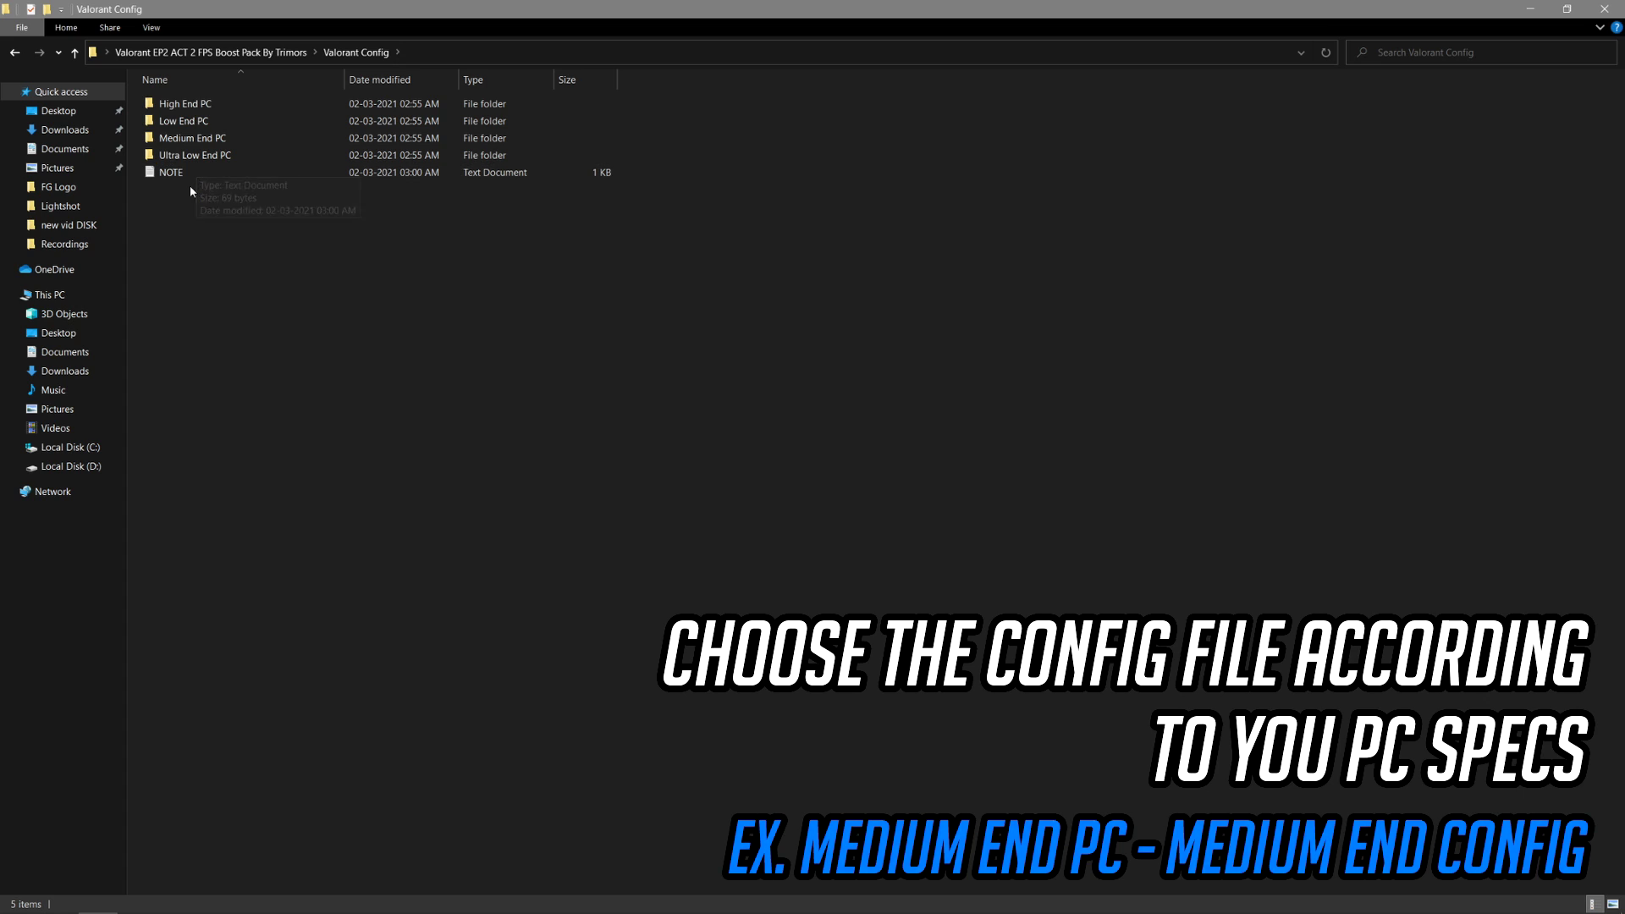
# Open GameUserSettings from the High End PC folder in Notepad, copy its entire text and close the file
pyautogui.doubleClick(212, 108)
pyautogui.rightClick(227, 107)
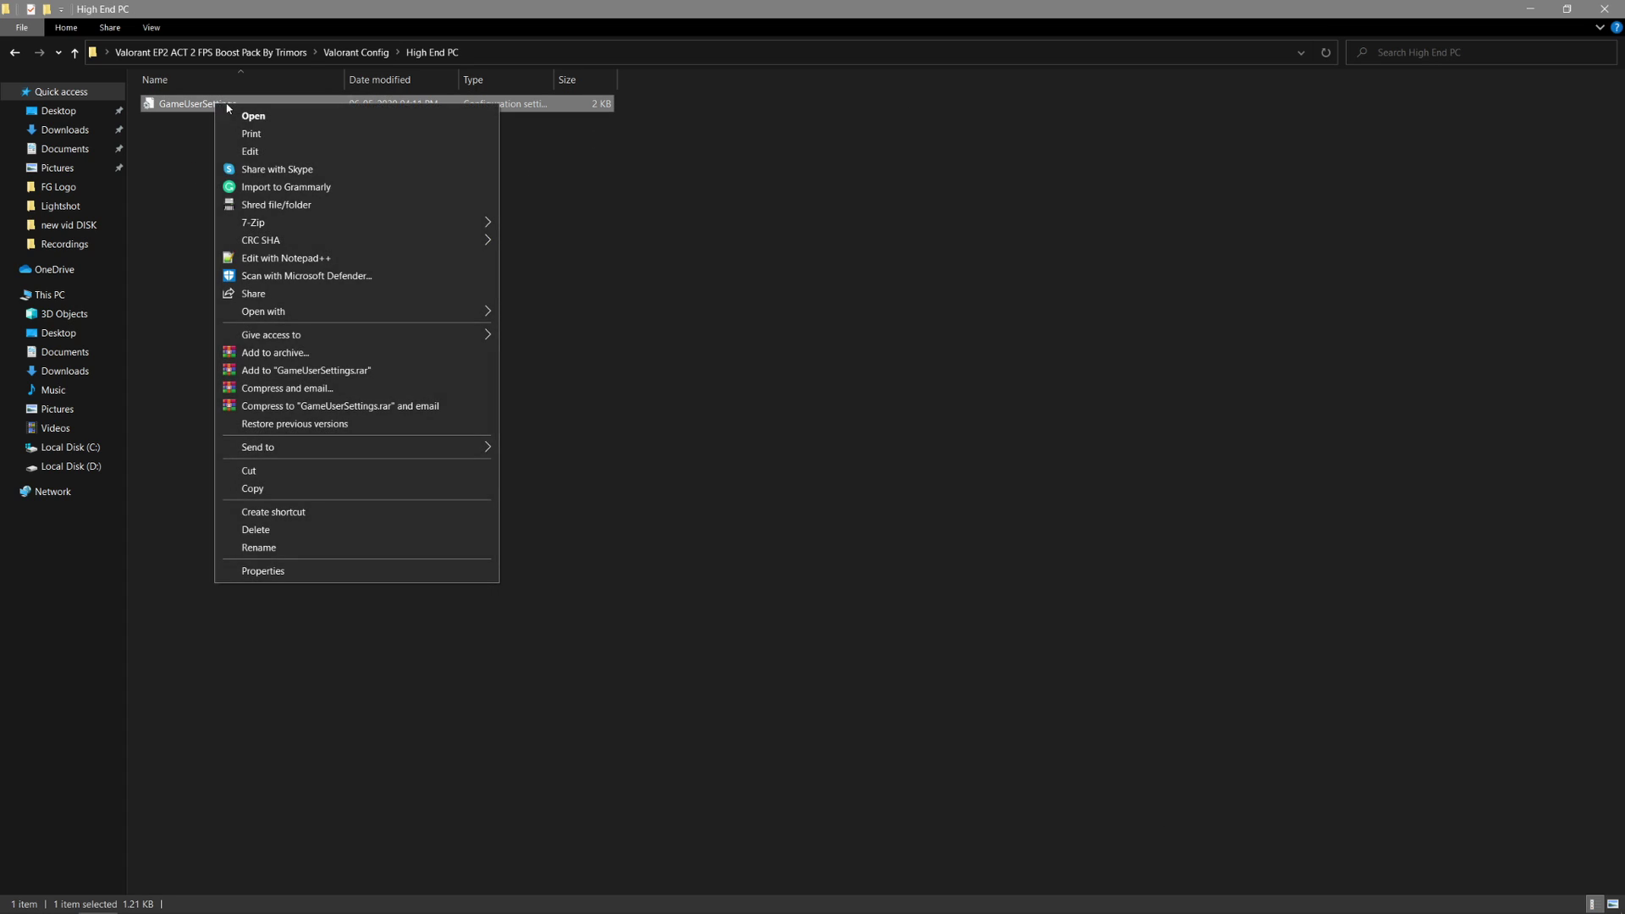
pyautogui.click(275, 158)
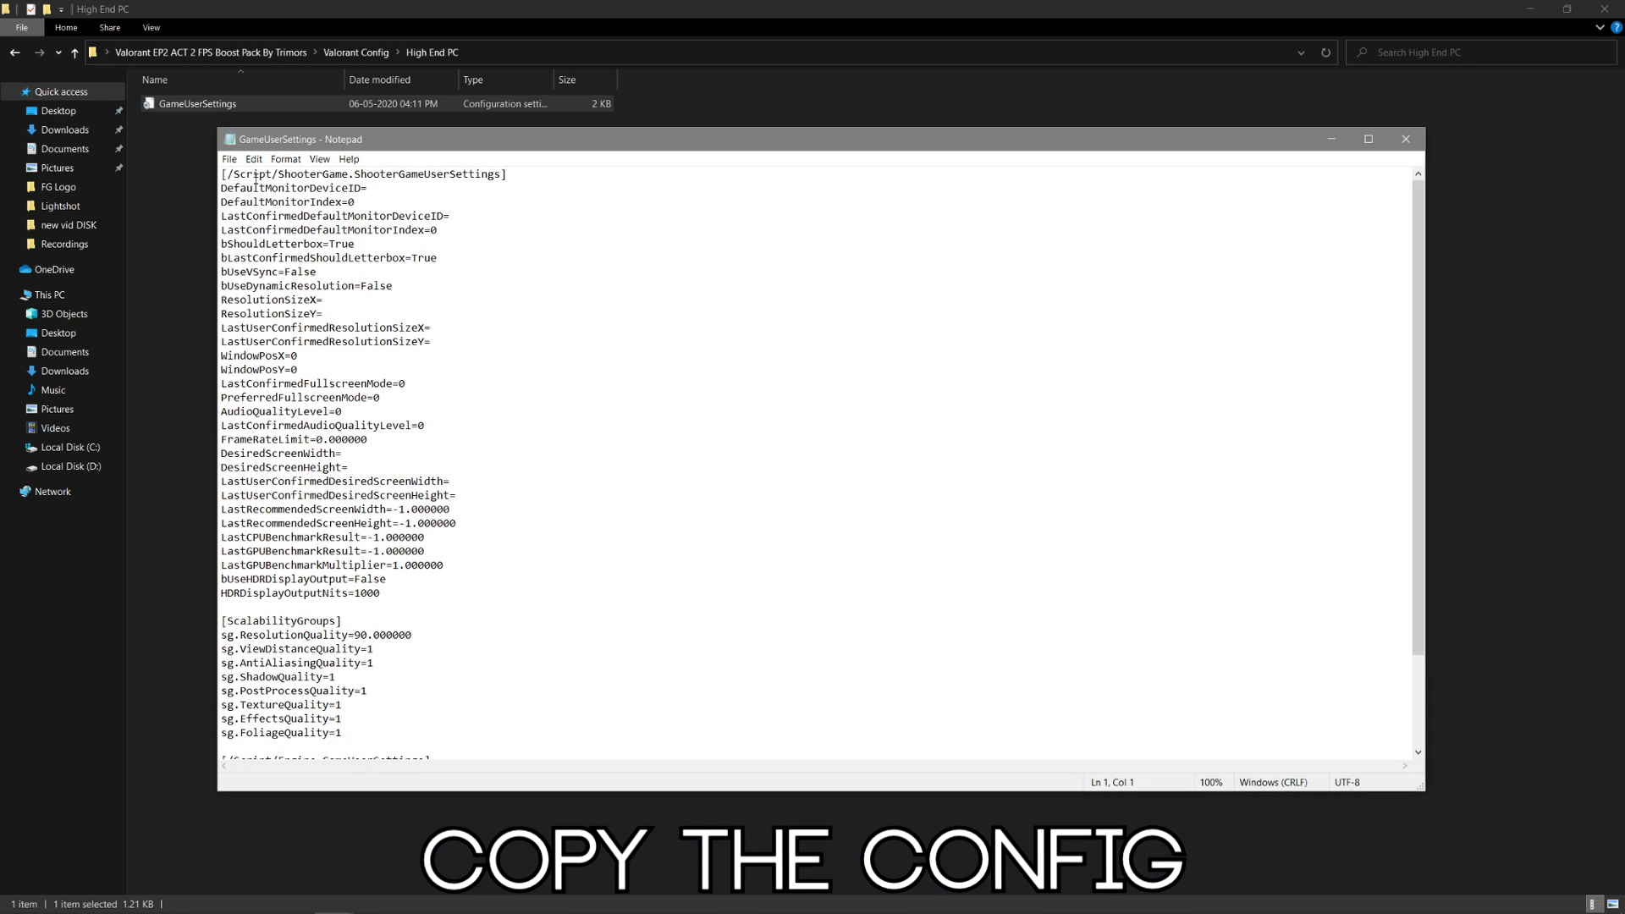
pyautogui.moveTo(223, 174); pyautogui.dragTo(567, 687)
pyautogui.rightClick(287, 366)
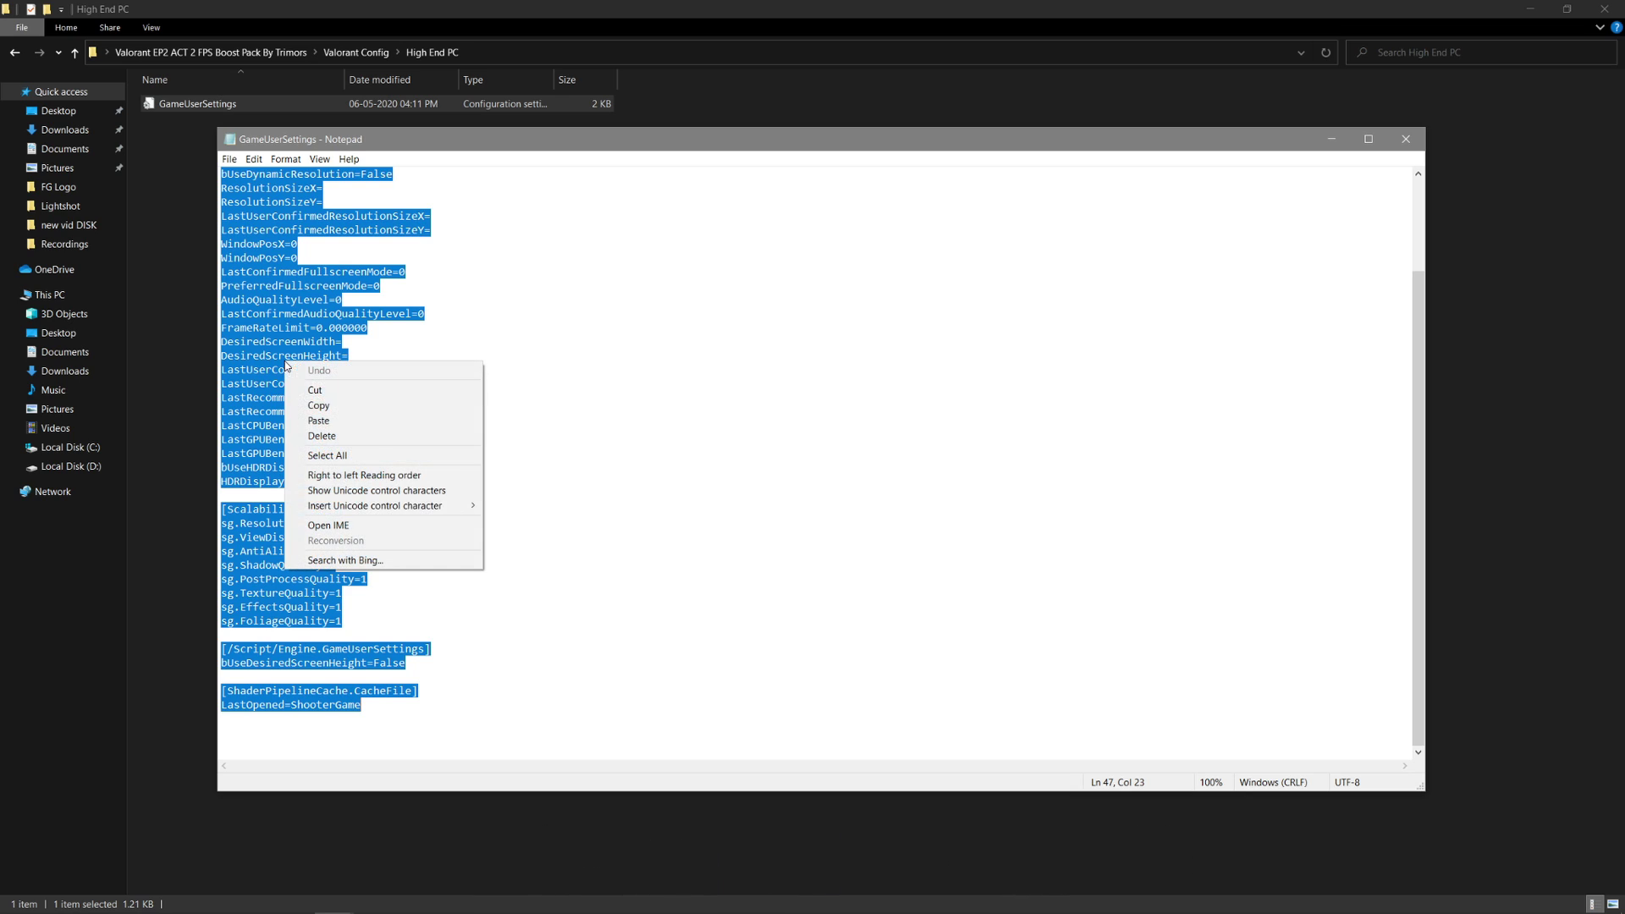
pyautogui.click(355, 410)
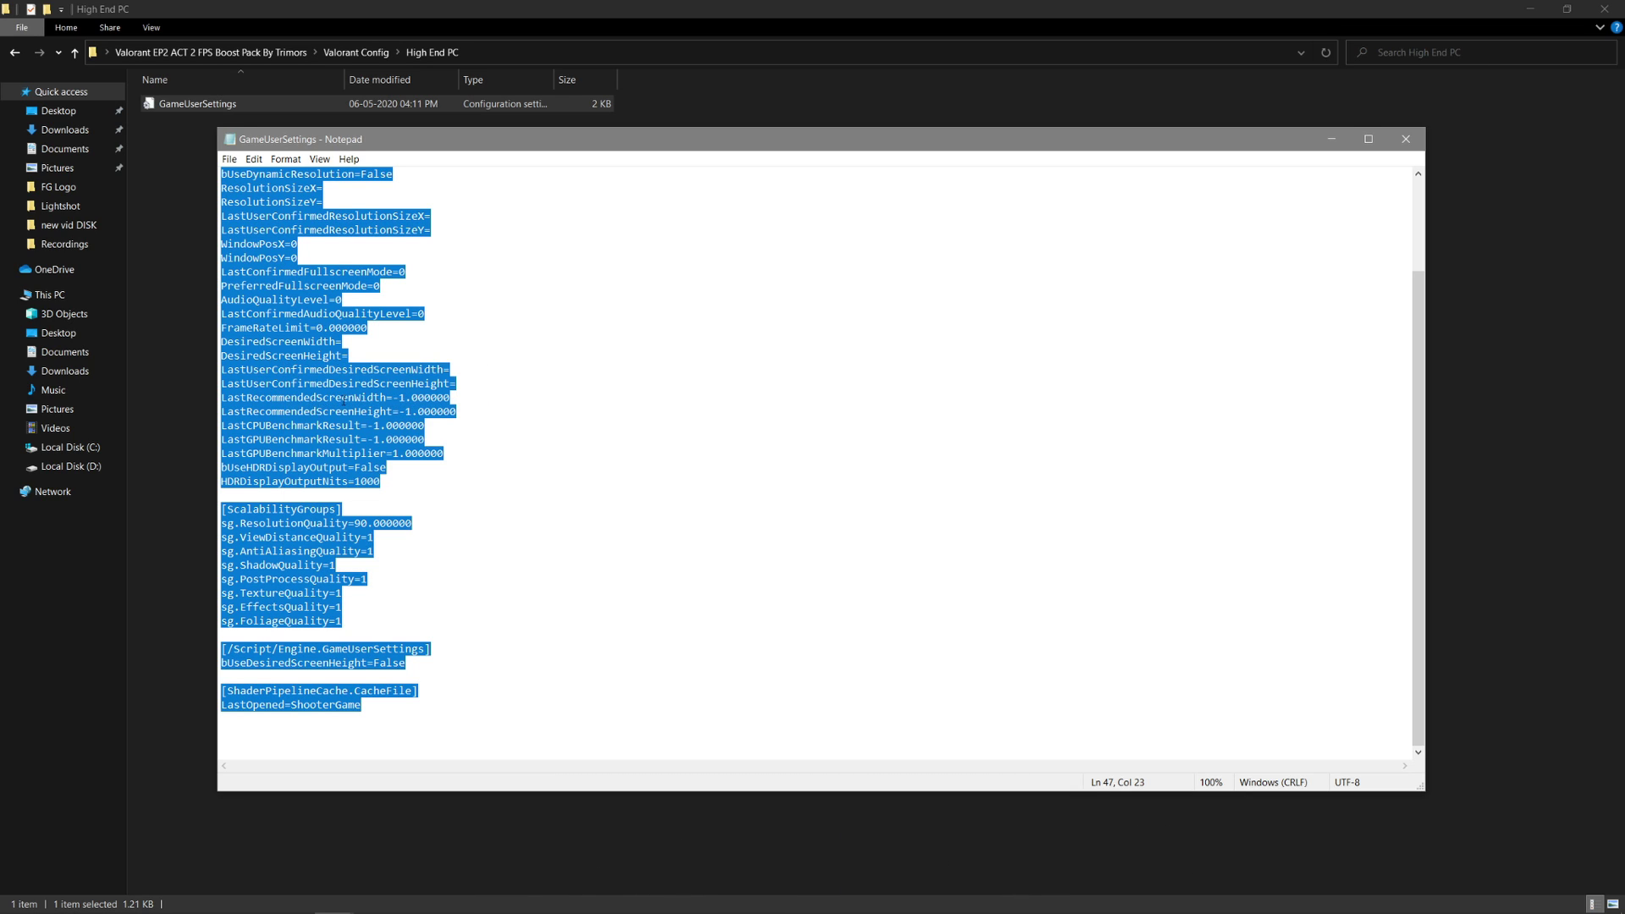
pyautogui.click(1406, 139)
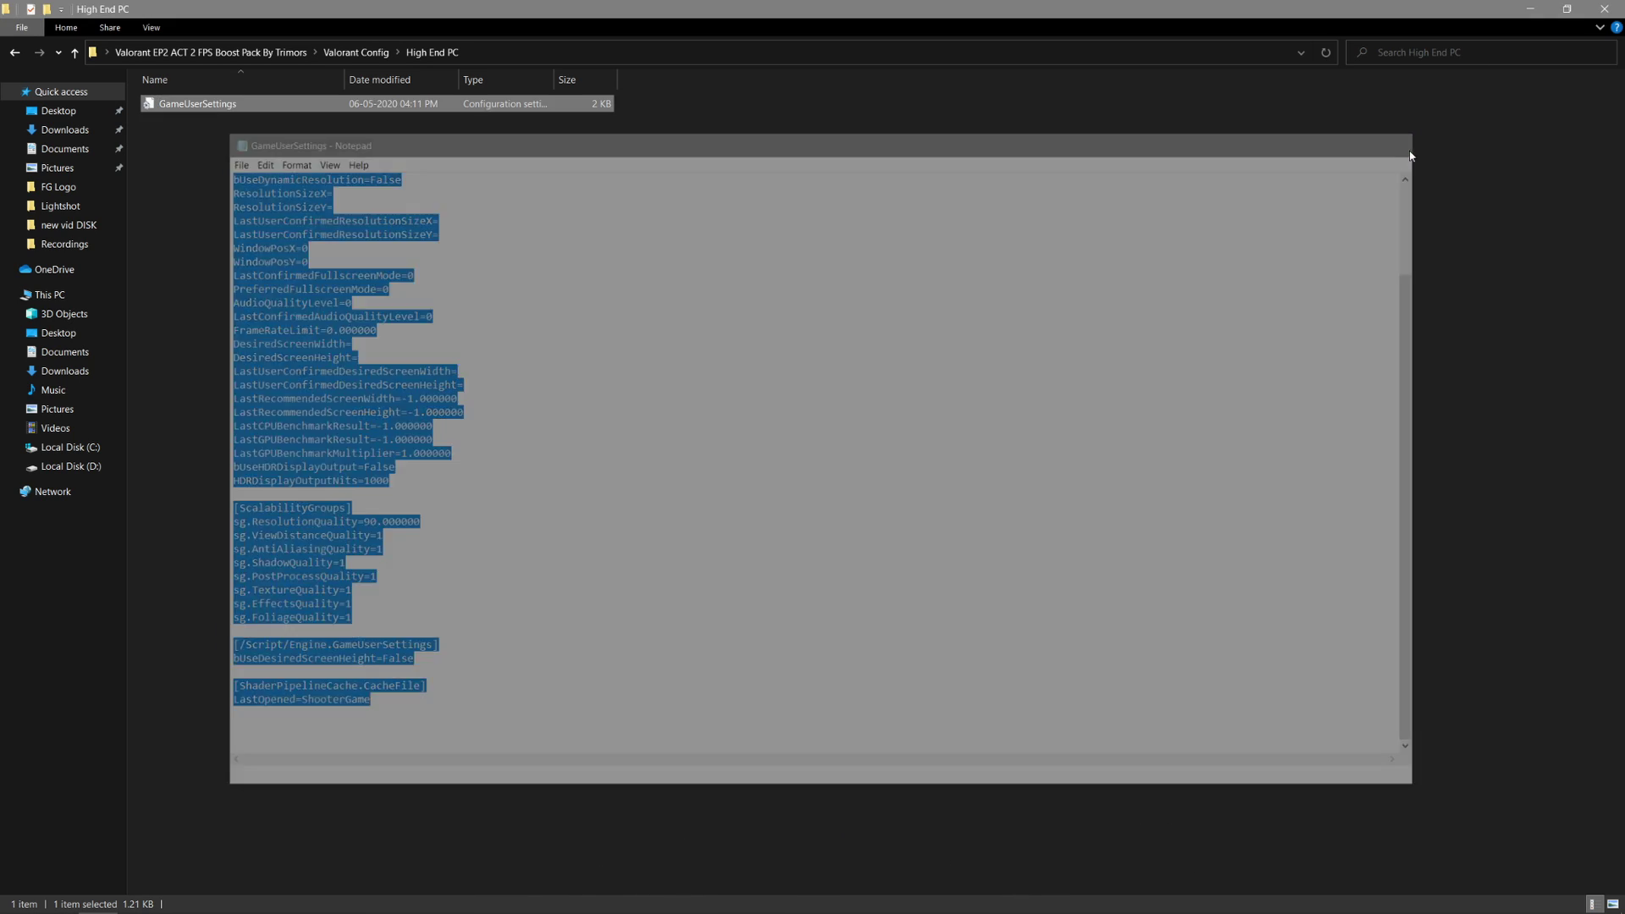
# Search Windows for %appdata%, open the folder found and switch from Roaming to AppData's Local folder
pyautogui.click(66, 901)
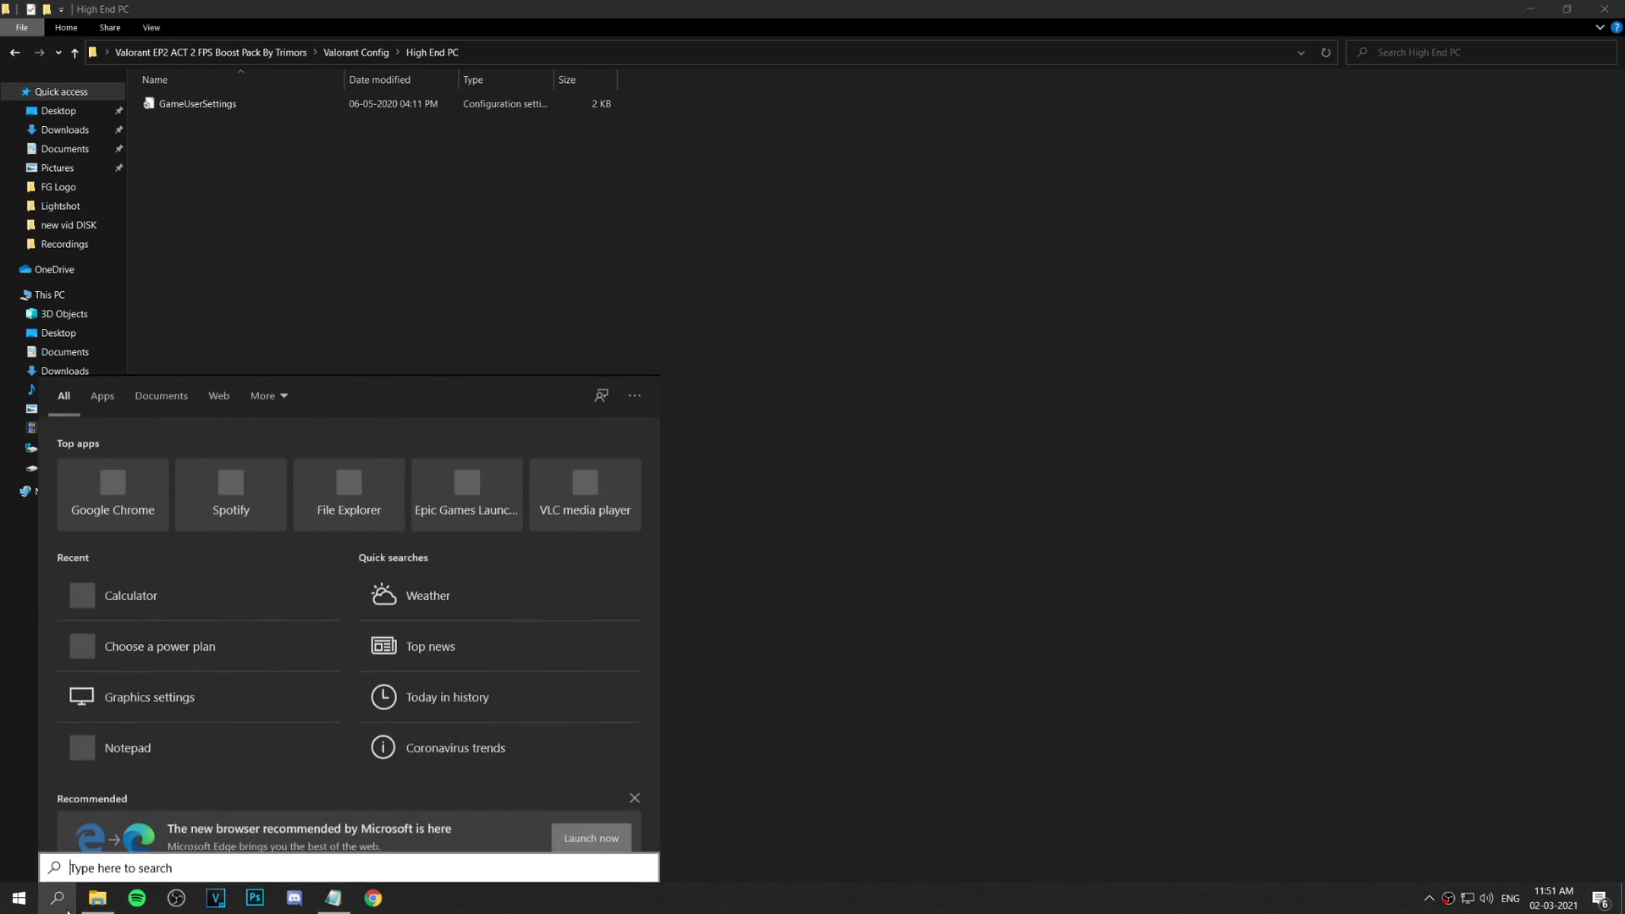
pyautogui.write('%appdat')
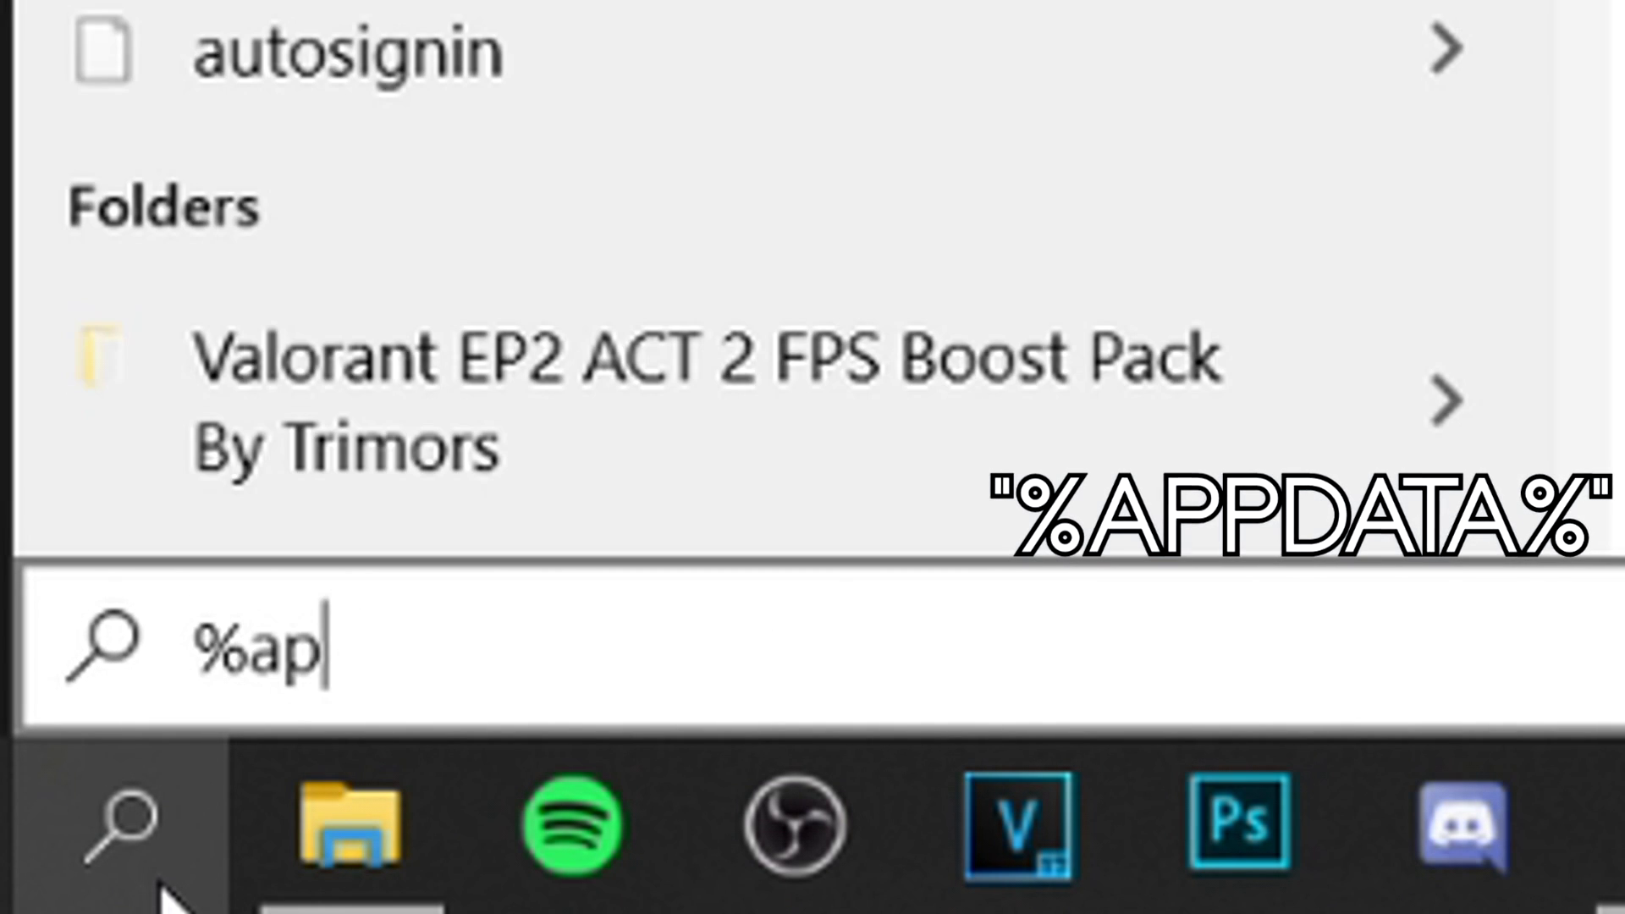
pyautogui.write('a%')
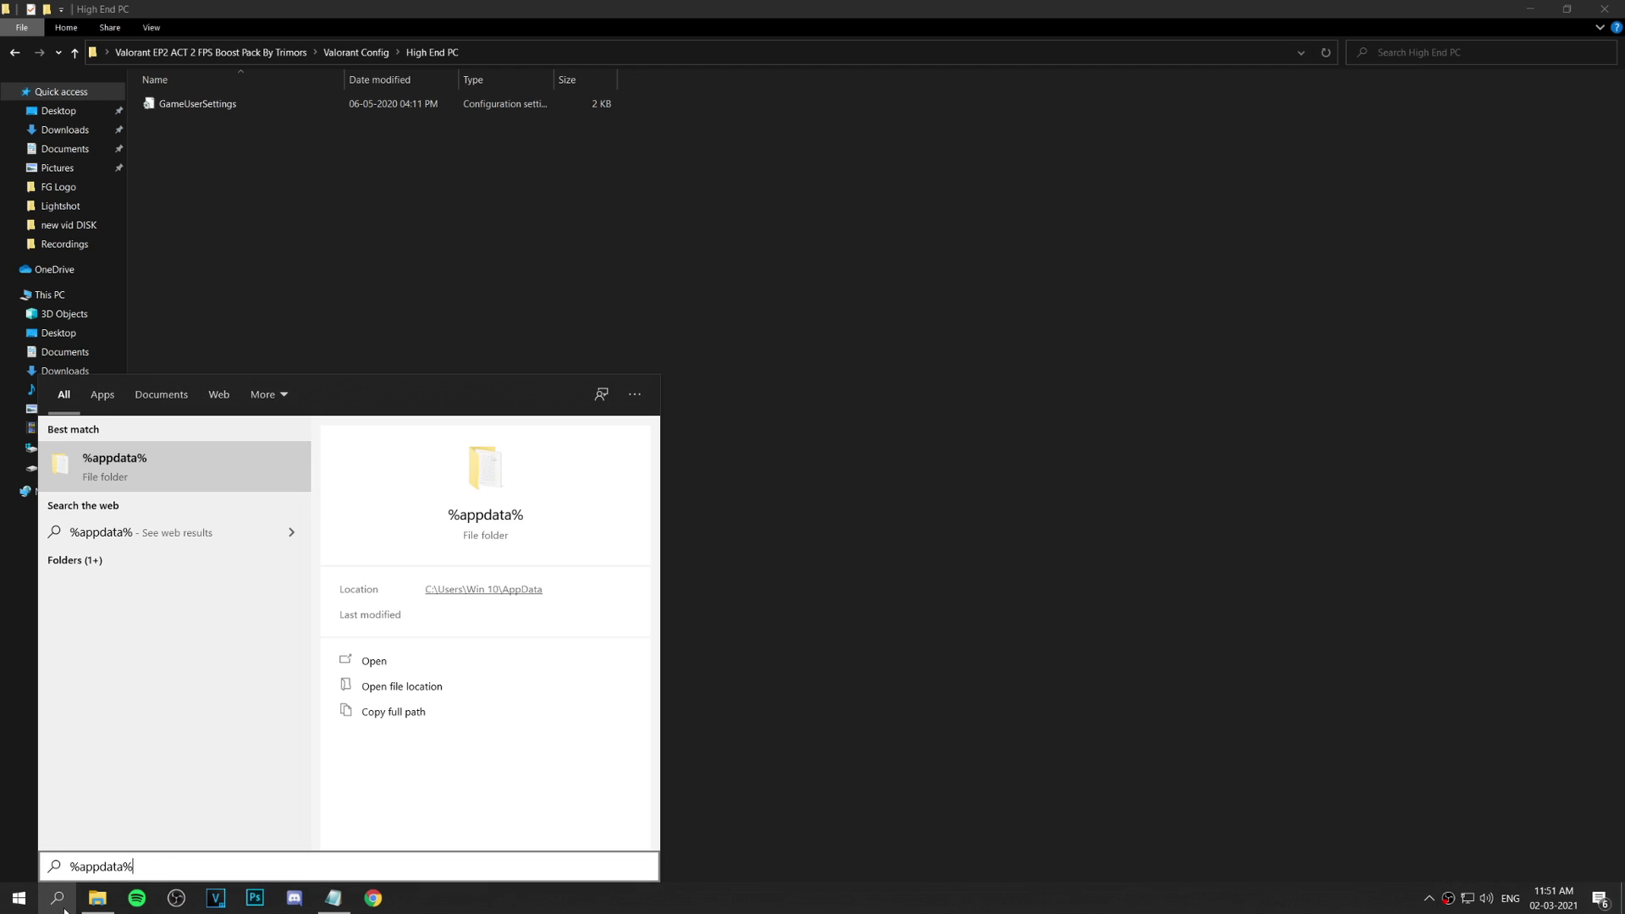
pyautogui.click(165, 476)
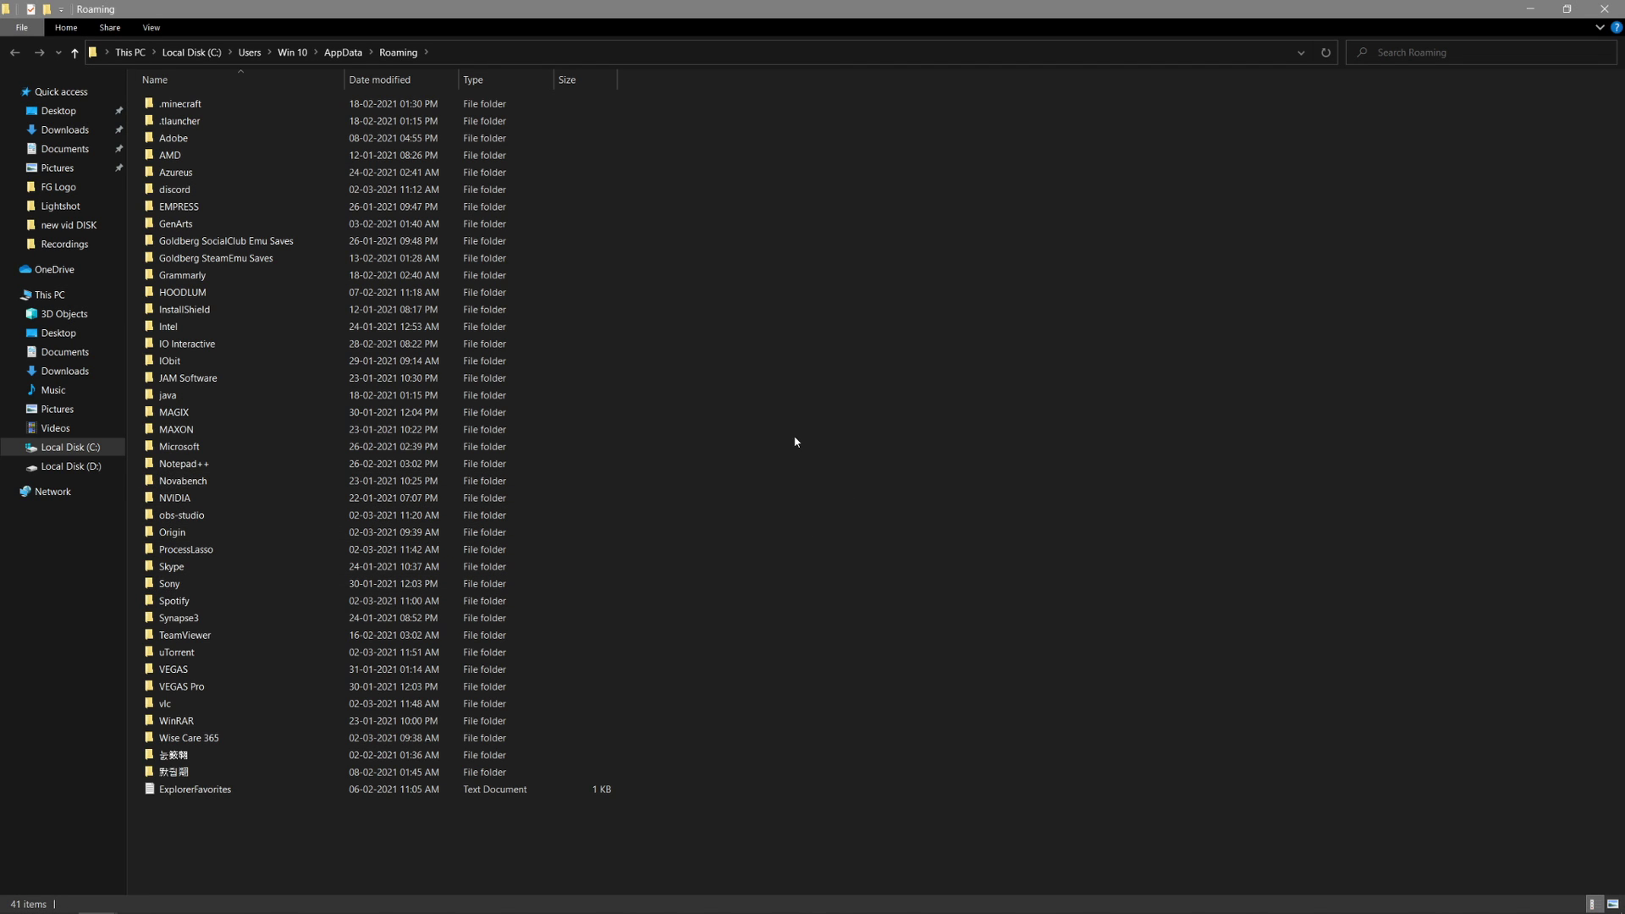
pyautogui.click(343, 52)
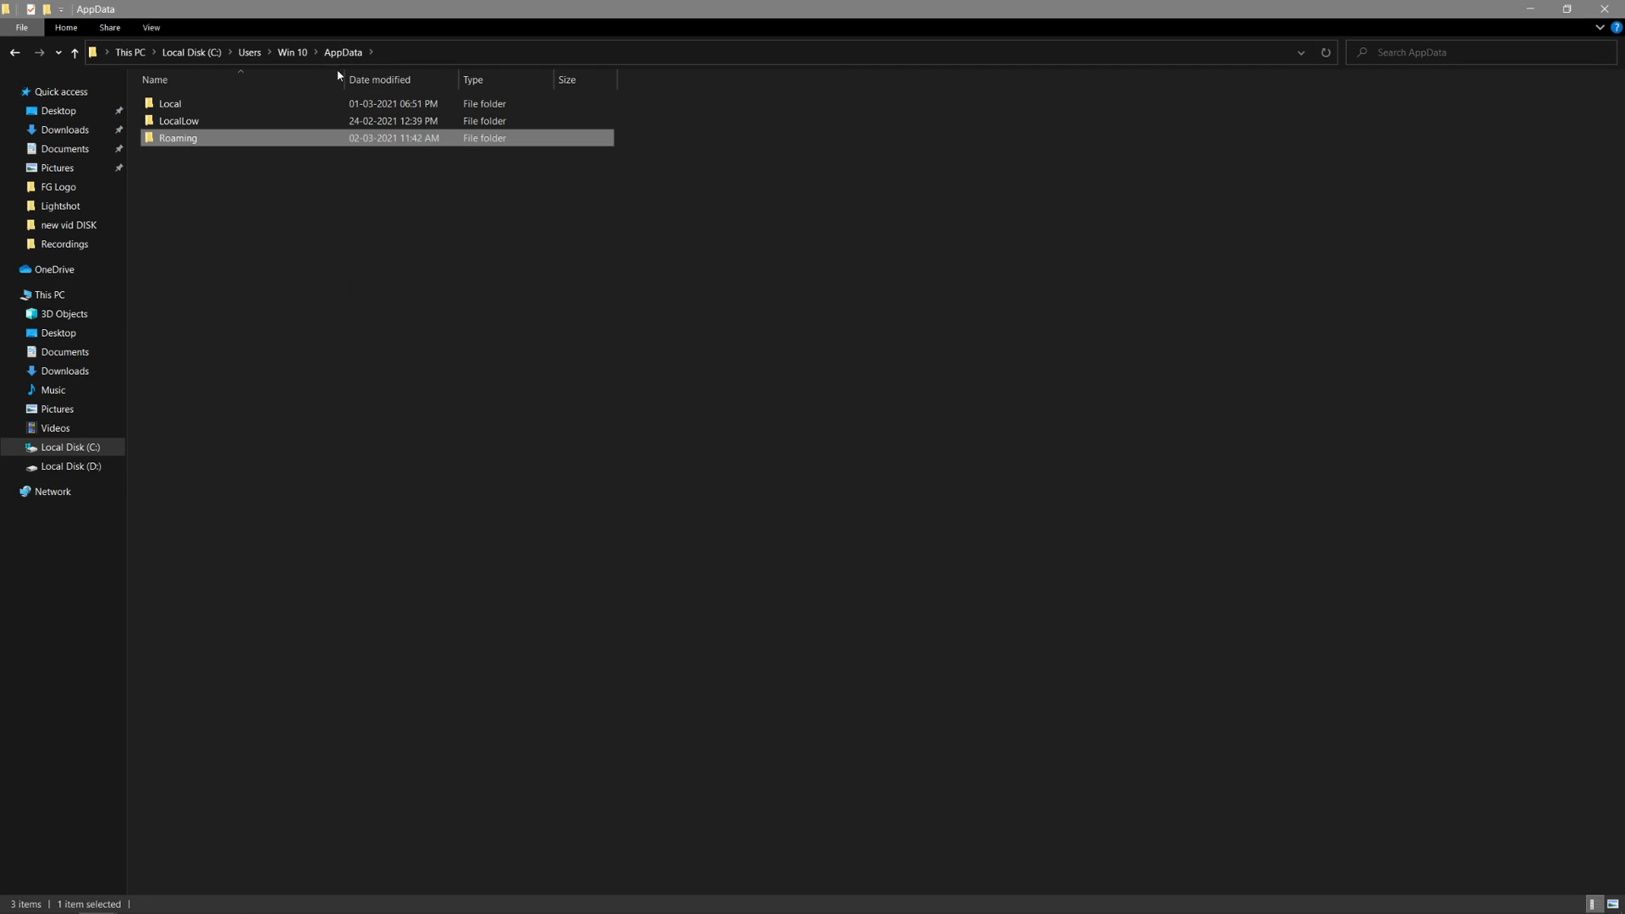
pyautogui.doubleClick(272, 110)
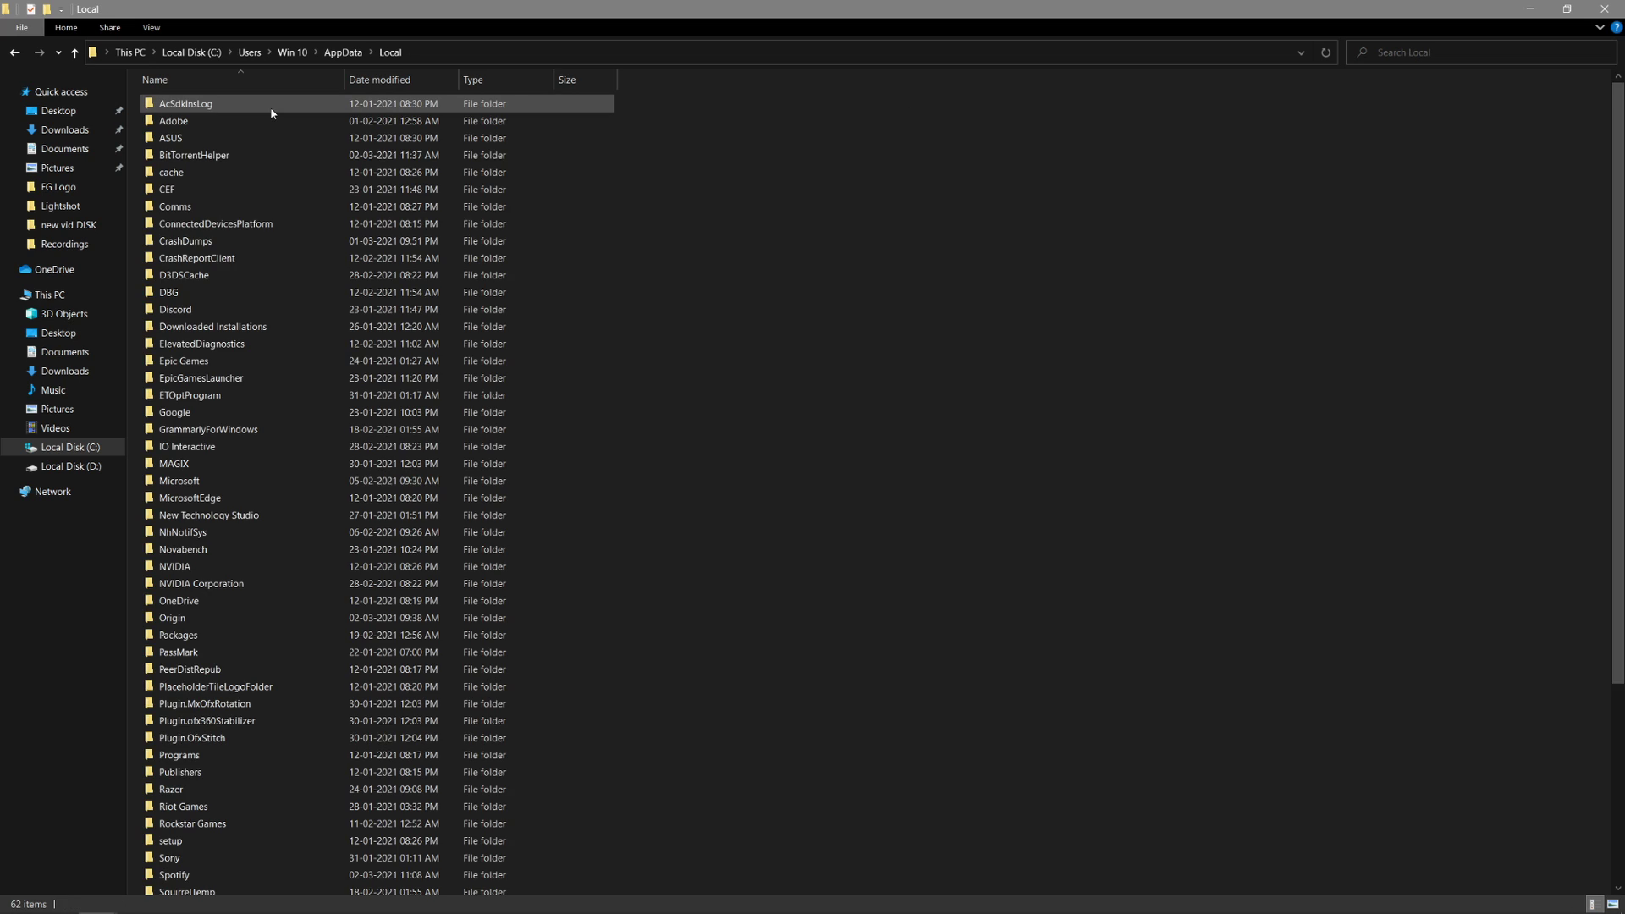
# Open VALORANT > Saved > Config, and within it the Windows folder of the first account-ID folder
pyautogui.scroll(-5, 270, 470)
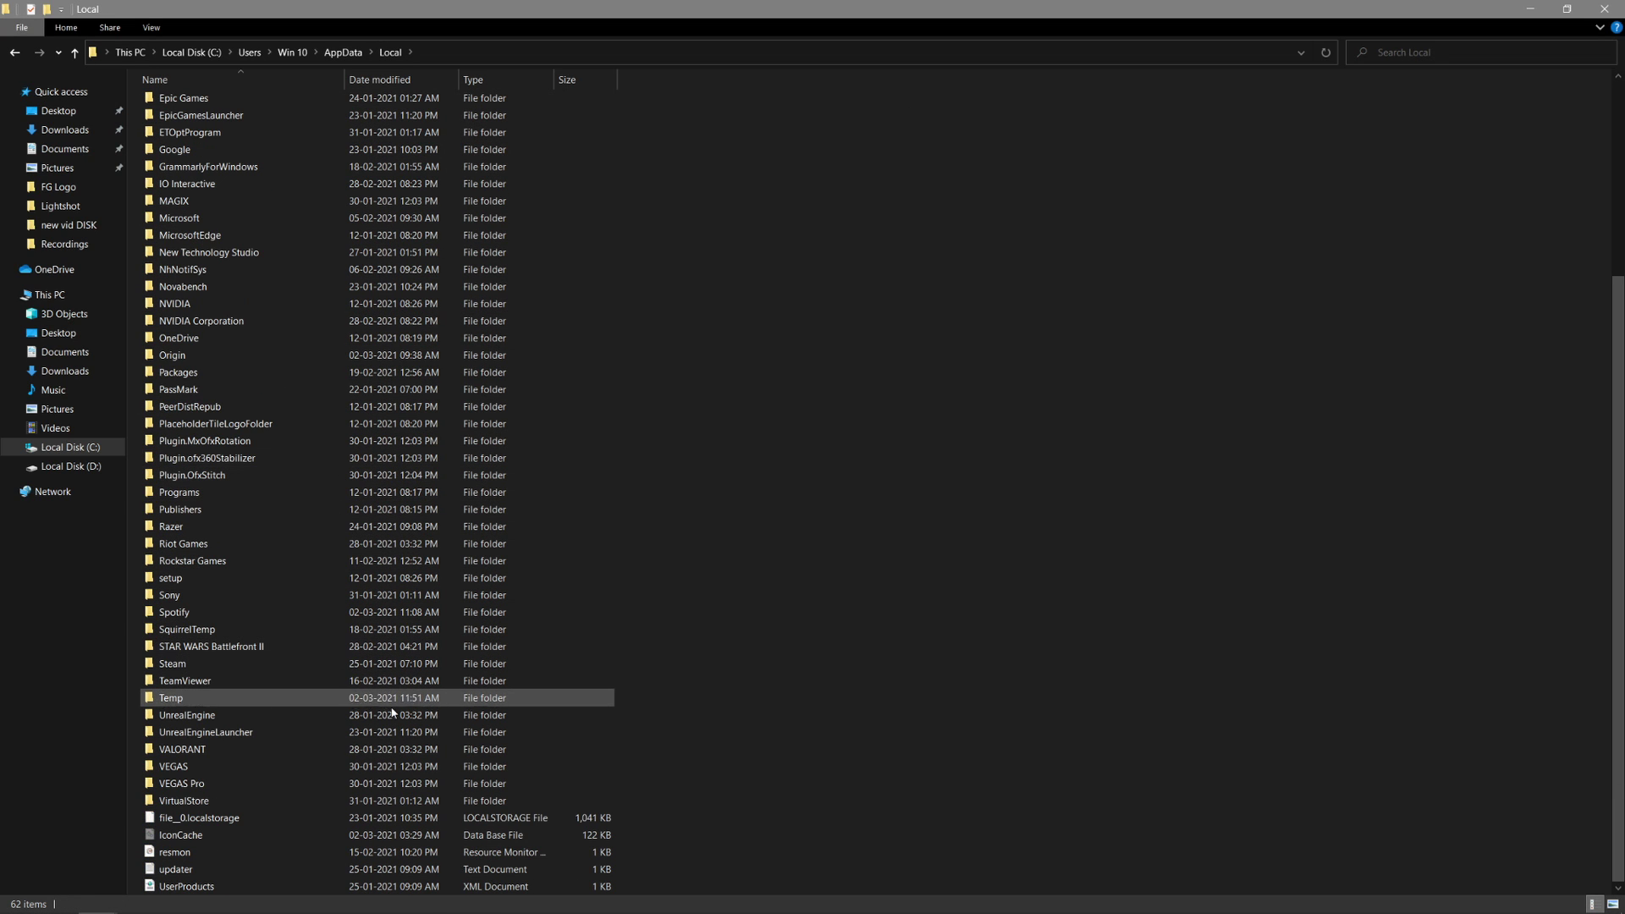
pyautogui.doubleClick(204, 750)
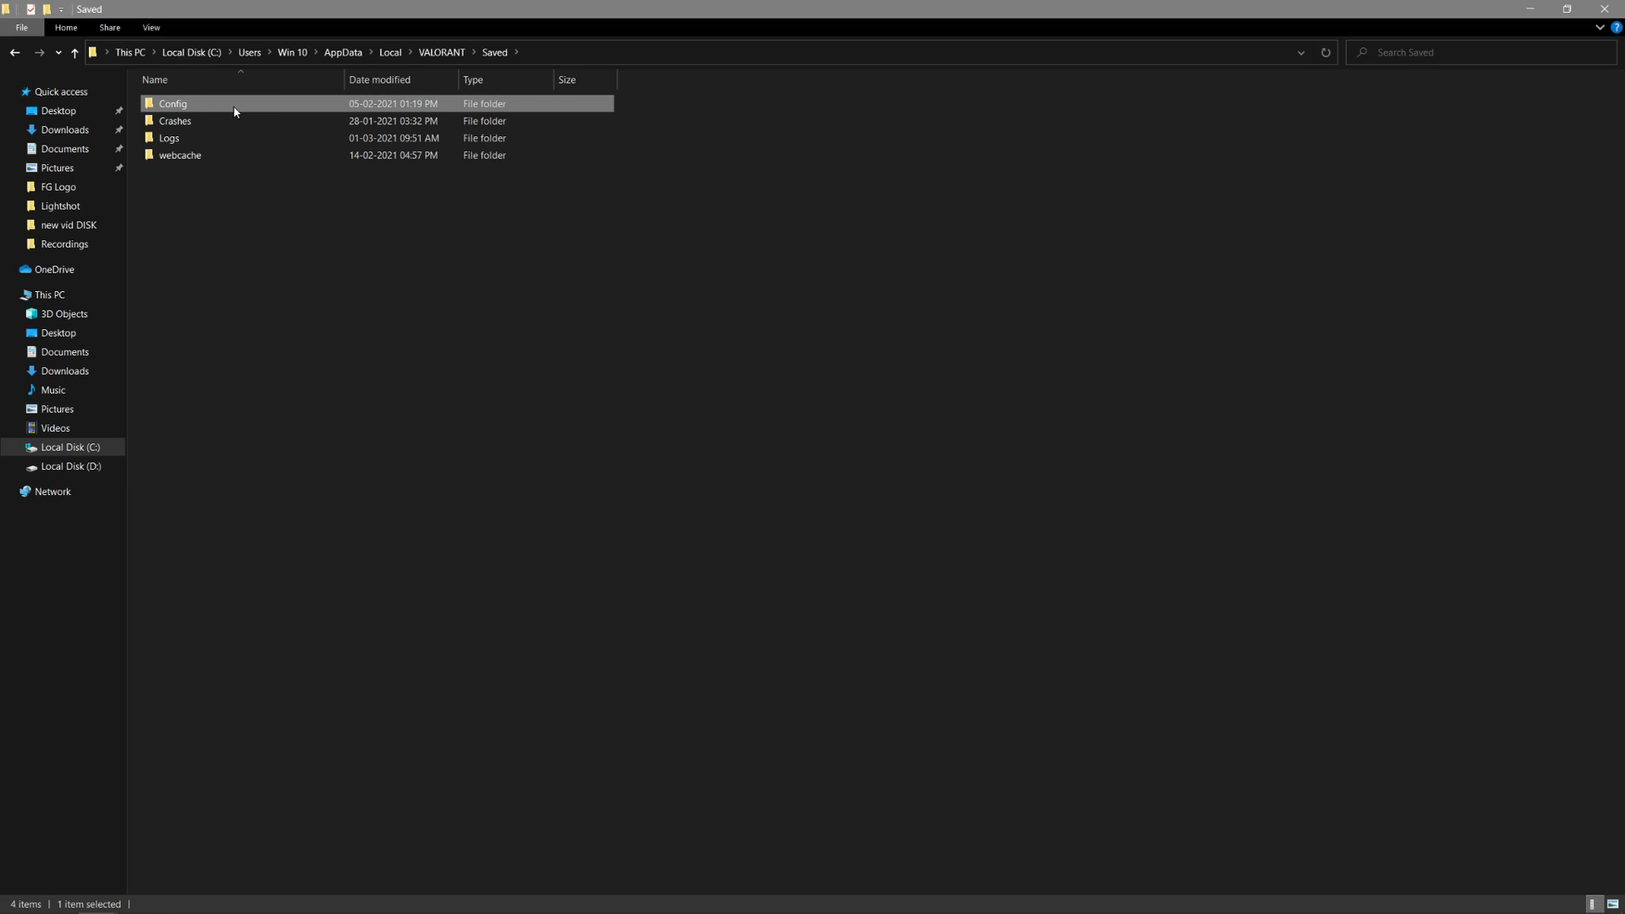
pyautogui.doubleClick(222, 110)
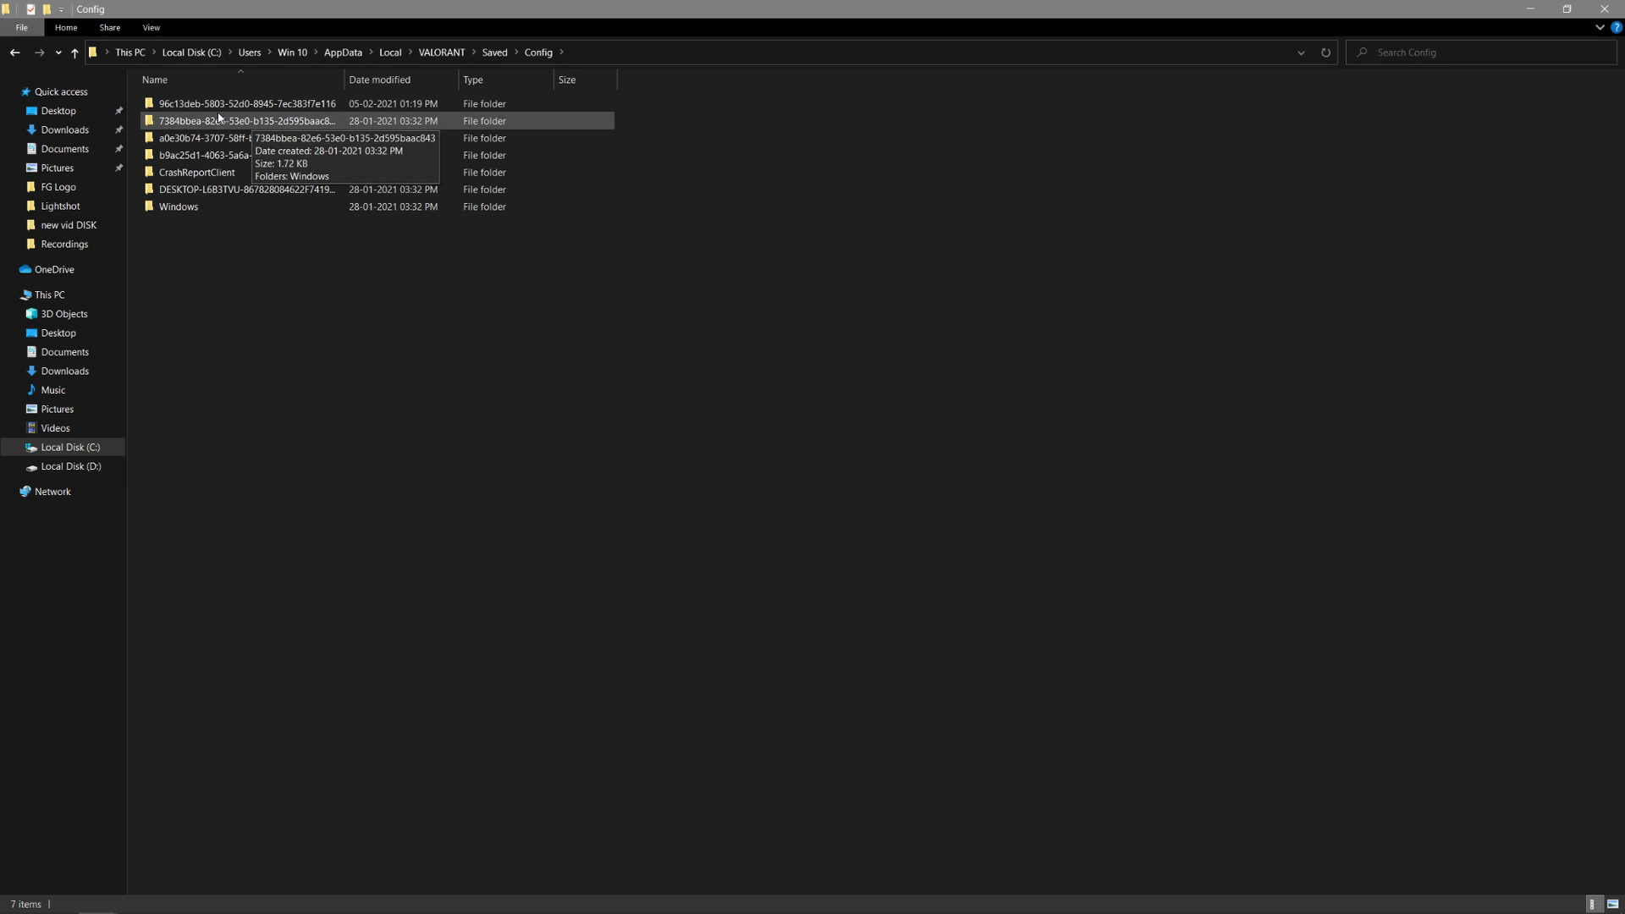
pyautogui.doubleClick(226, 105)
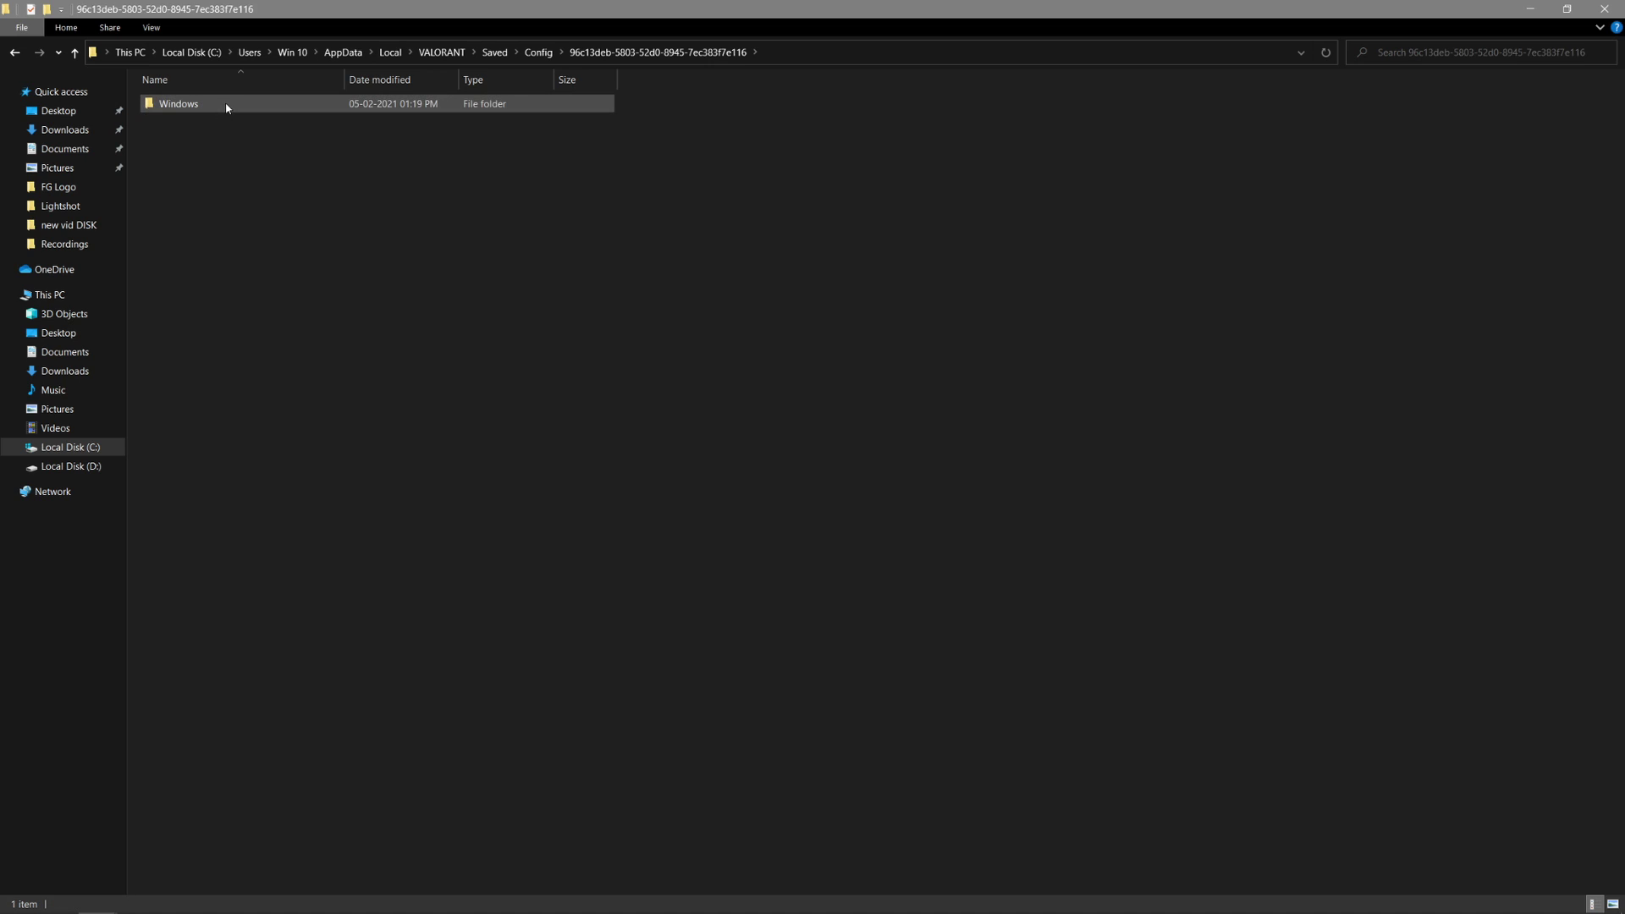
pyautogui.click(226, 107)
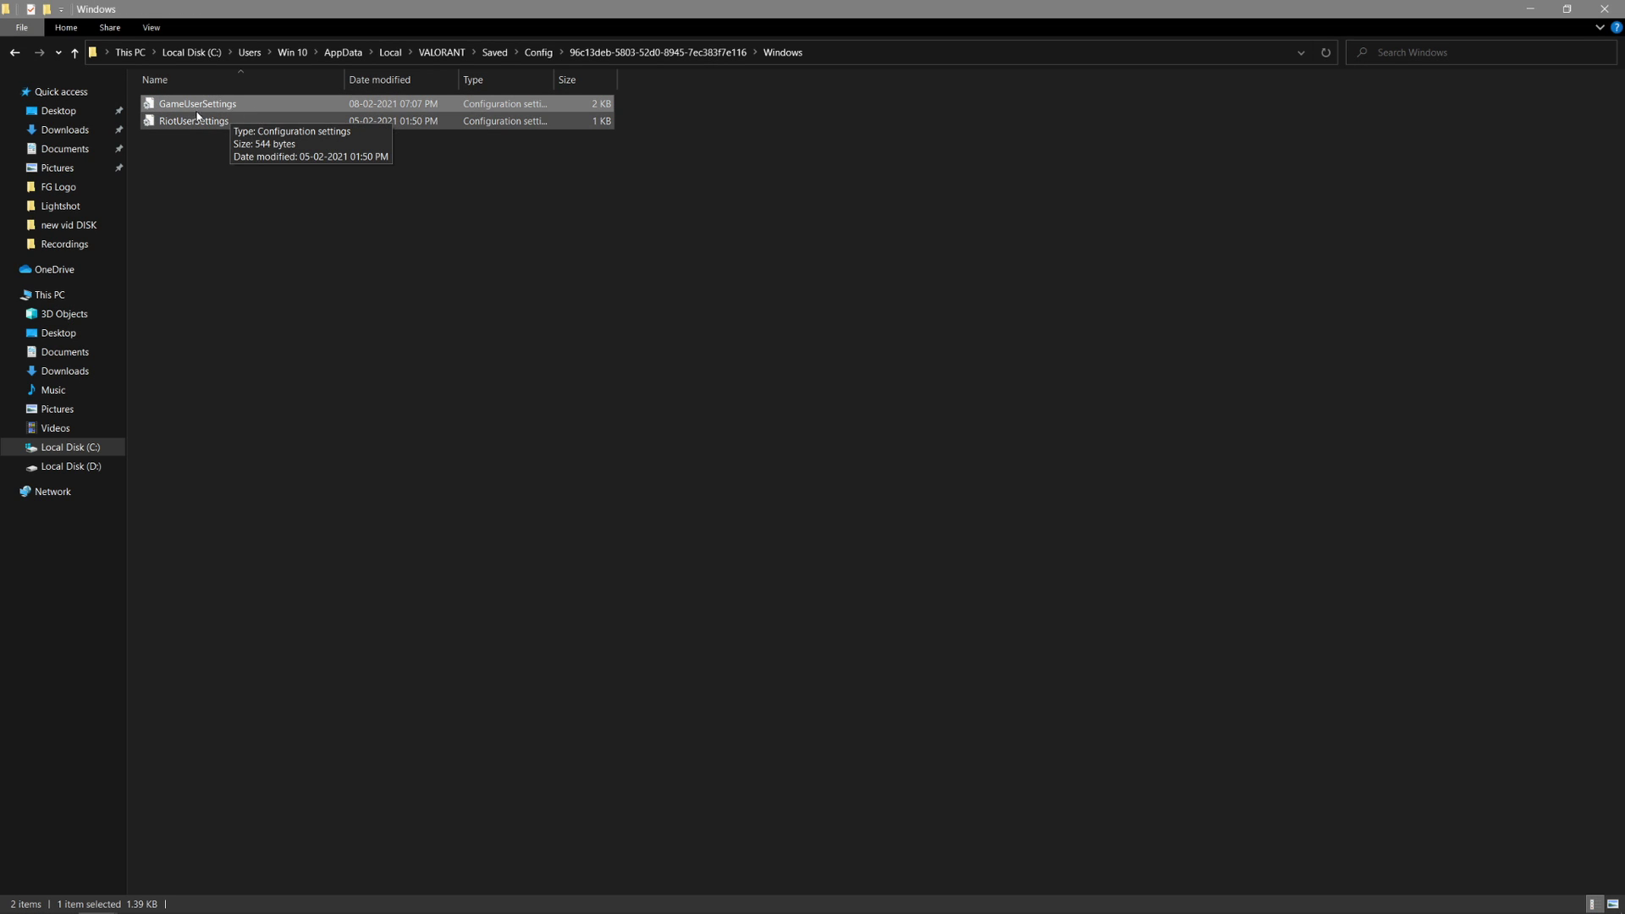
# Open VALORANT's own GameUserSettings file in Notepad and replace its entire text with the copied High End PC config
pyautogui.rightClick(221, 111)
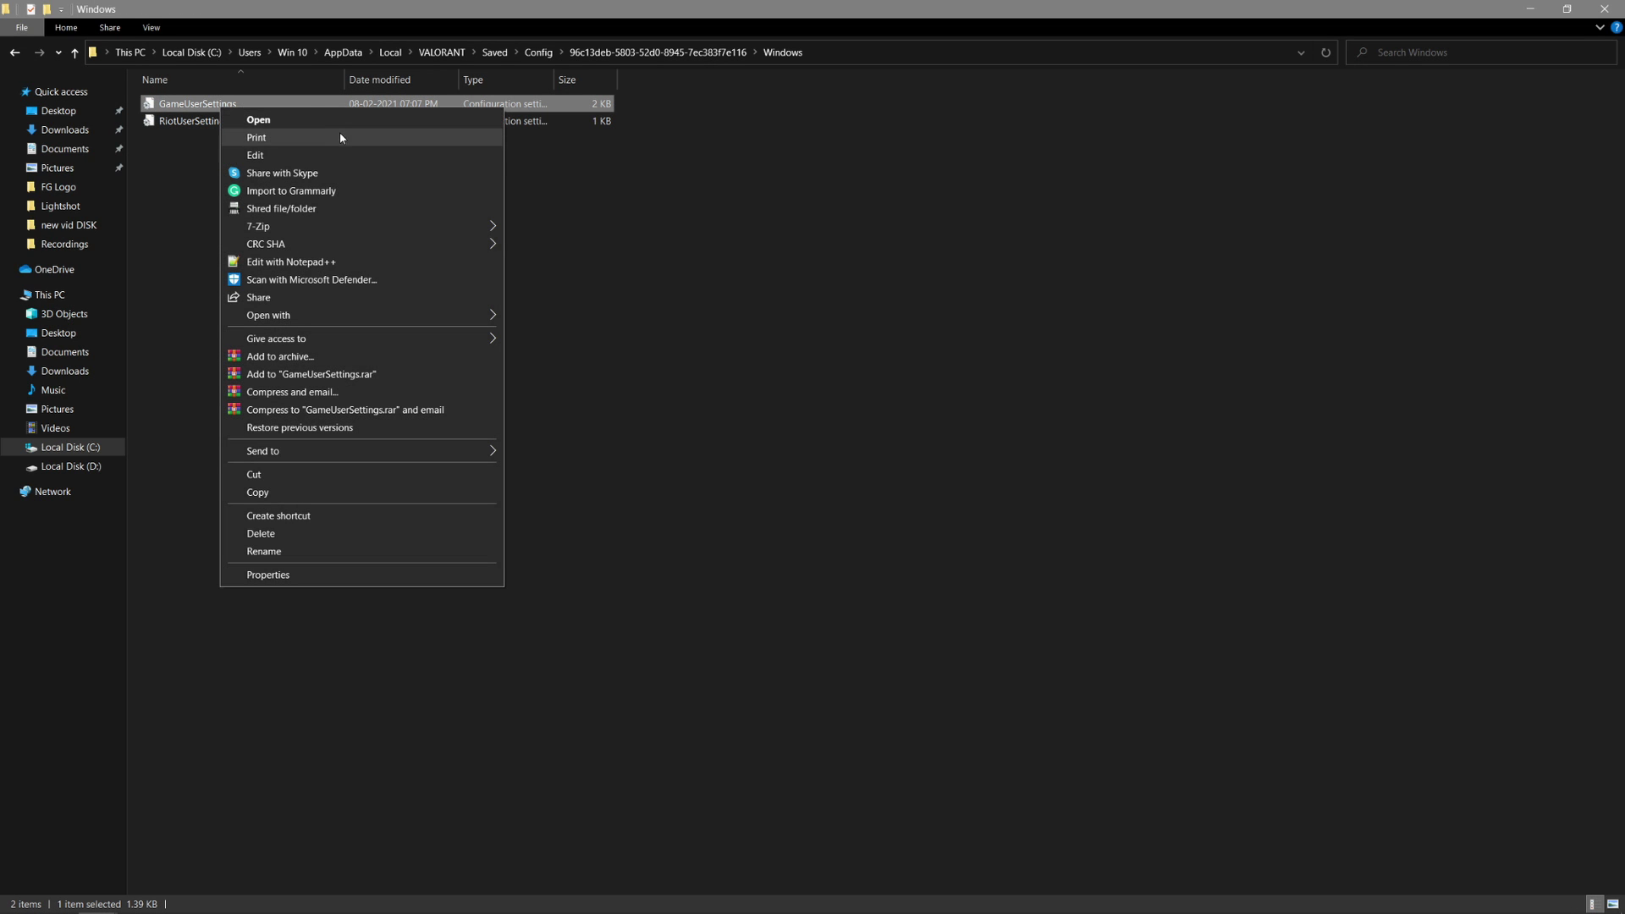
pyautogui.click(287, 155)
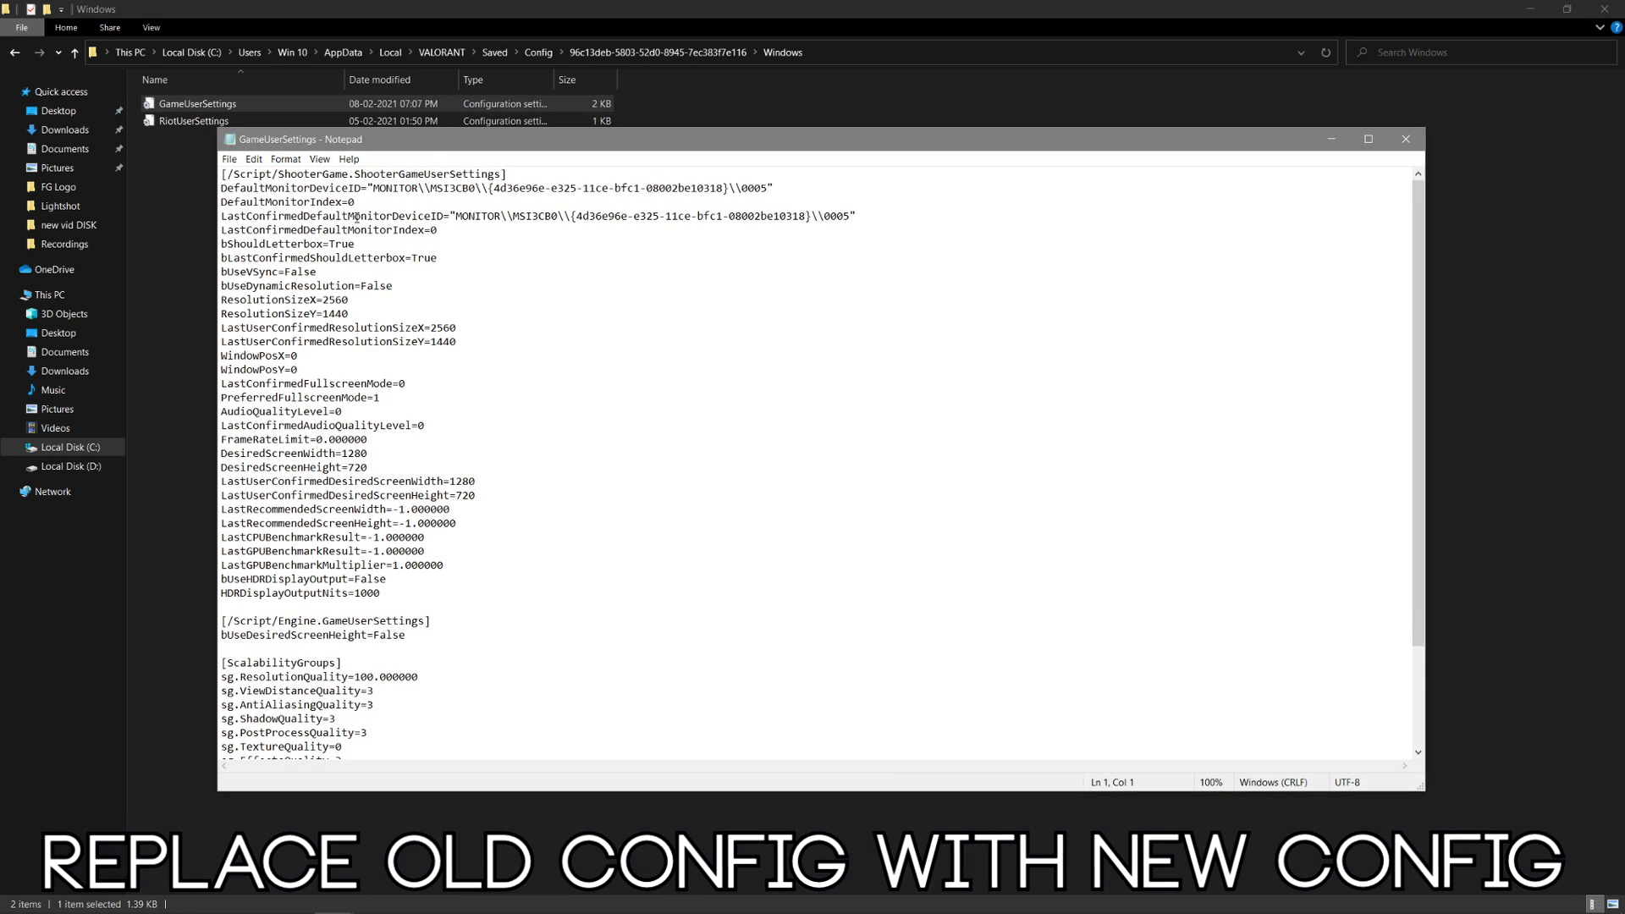
pyautogui.moveTo(364, 706); pyautogui.dragTo(322, 169)
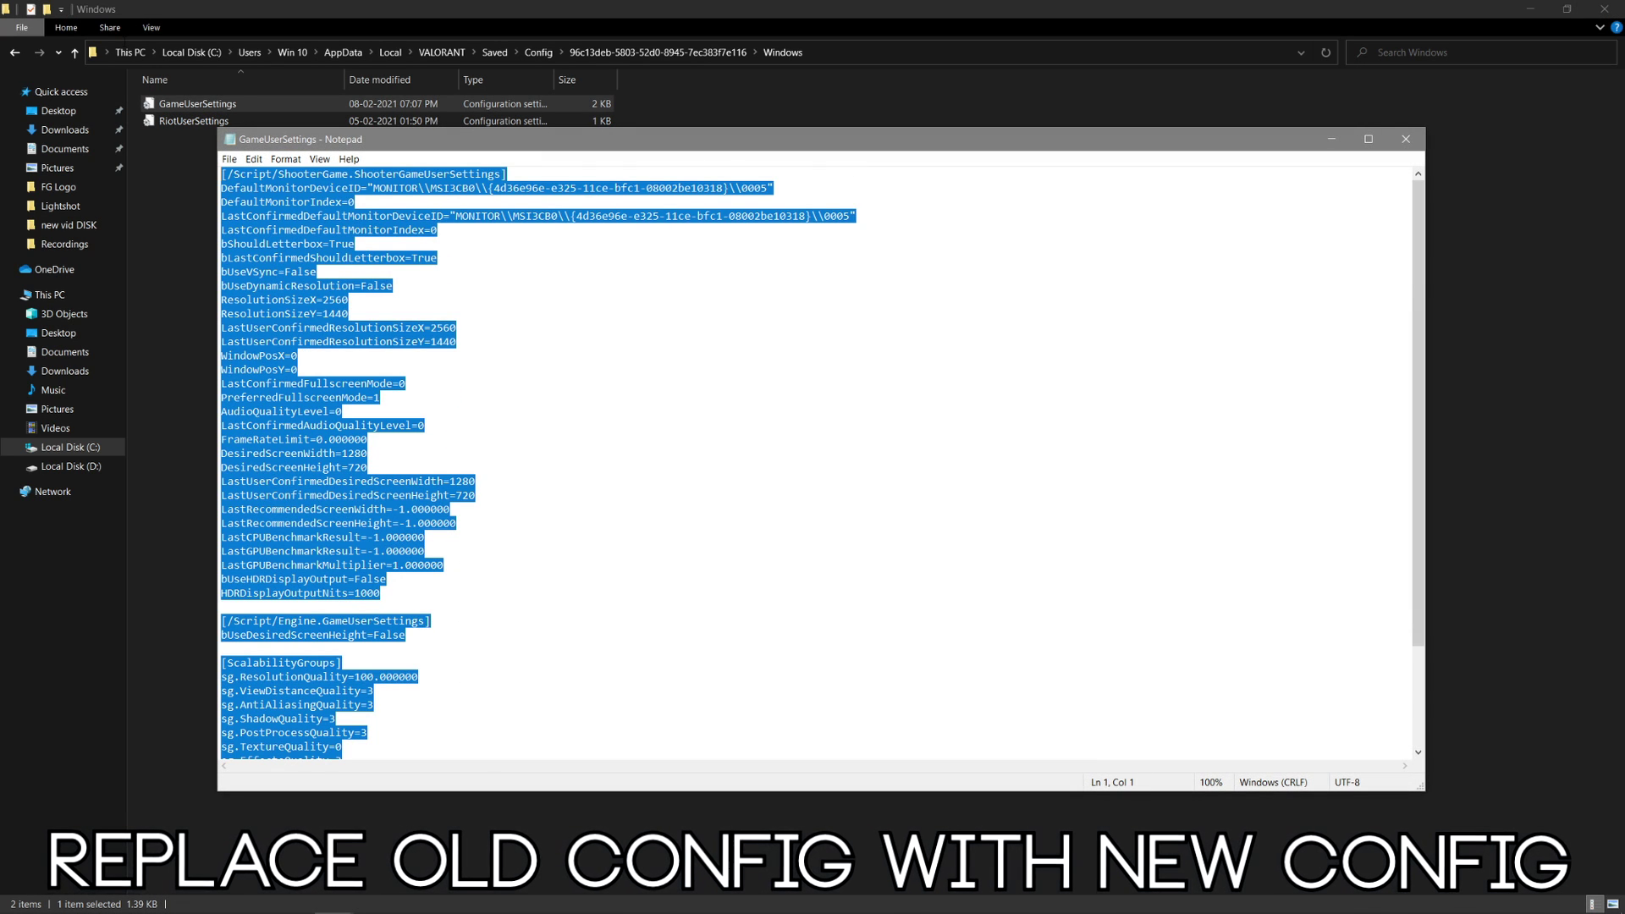
pyautogui.press('BackSpace')
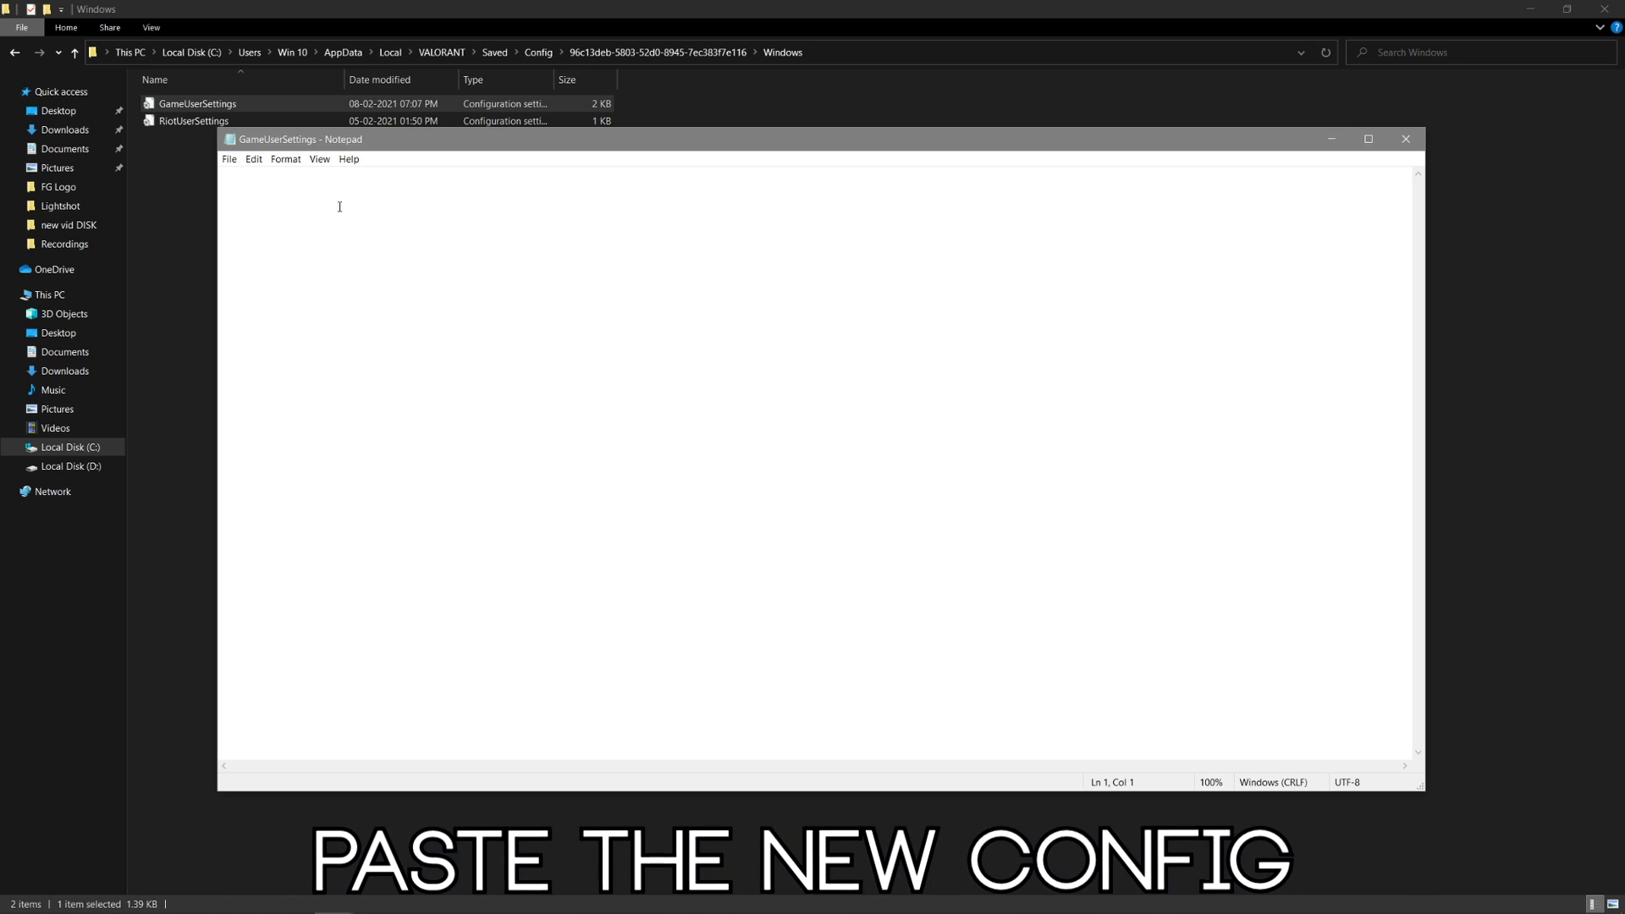
pyautogui.hotkey('ctrl', 'v')
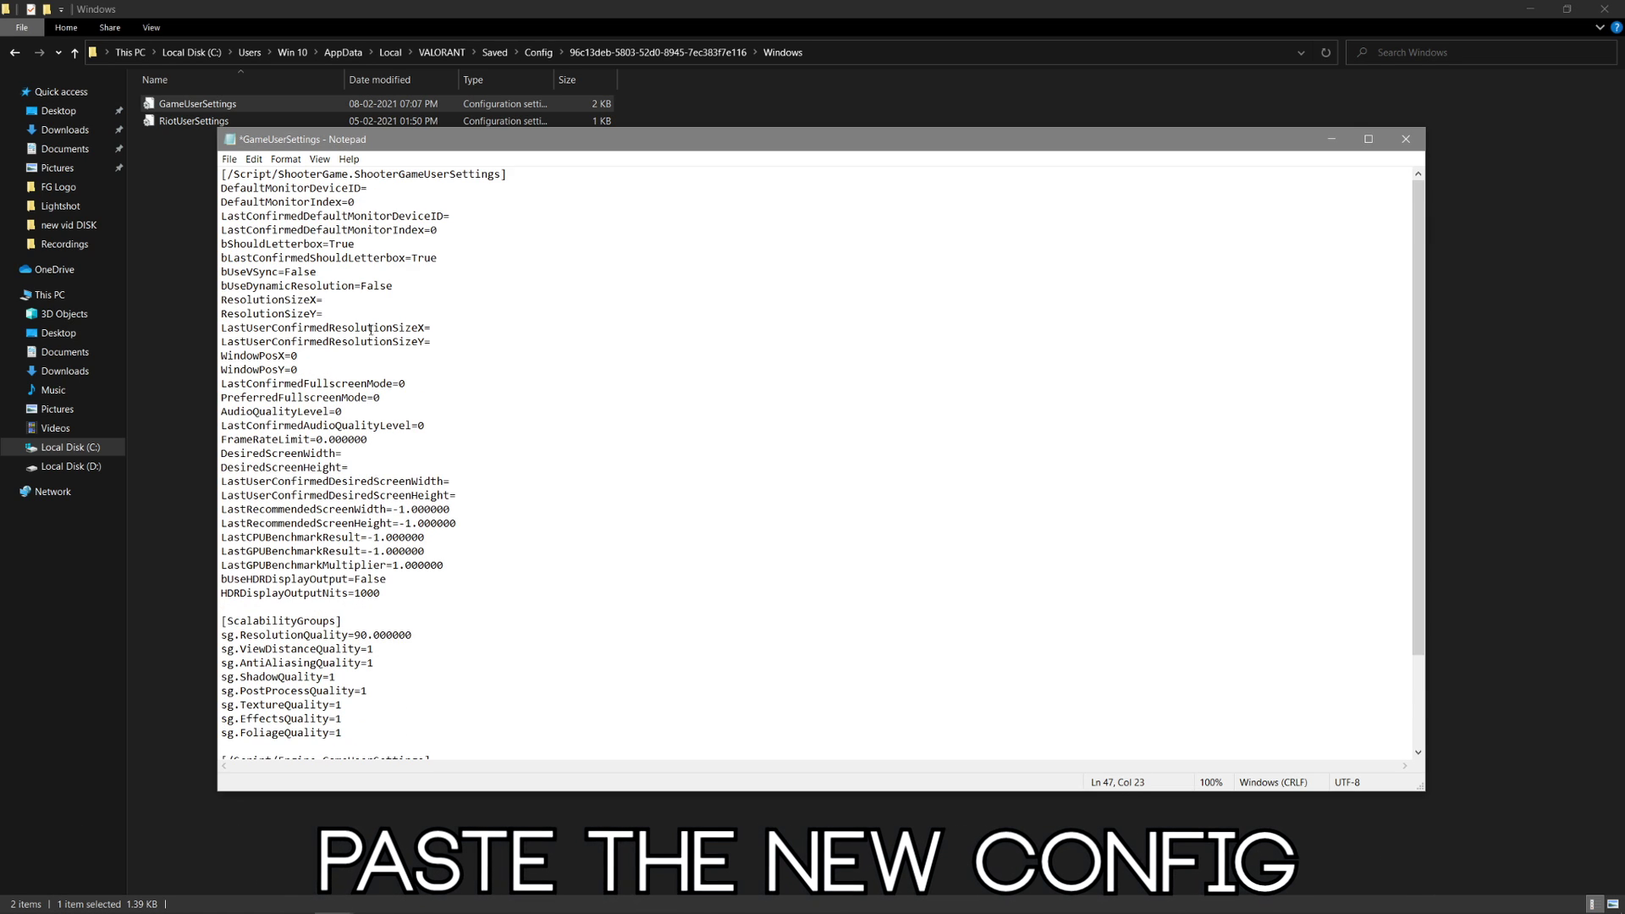
pyautogui.scroll(1, 373, 362)
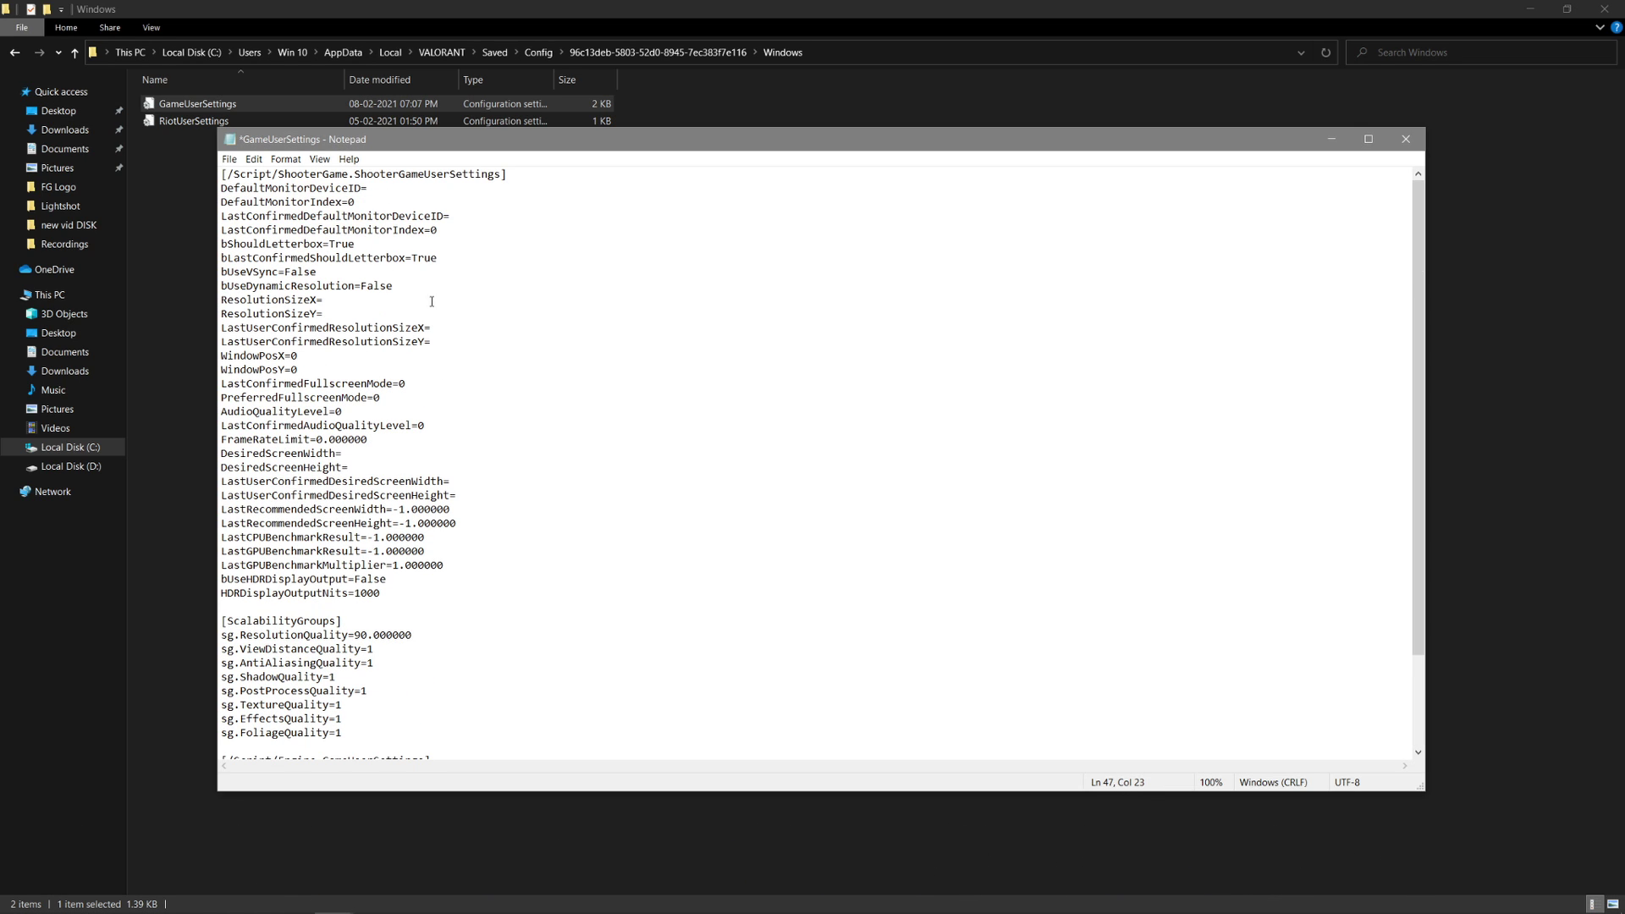
# Close VALORANT's edited GameUserSettings file with its changes saved, and leave the config folder
pyautogui.click(1406, 141)
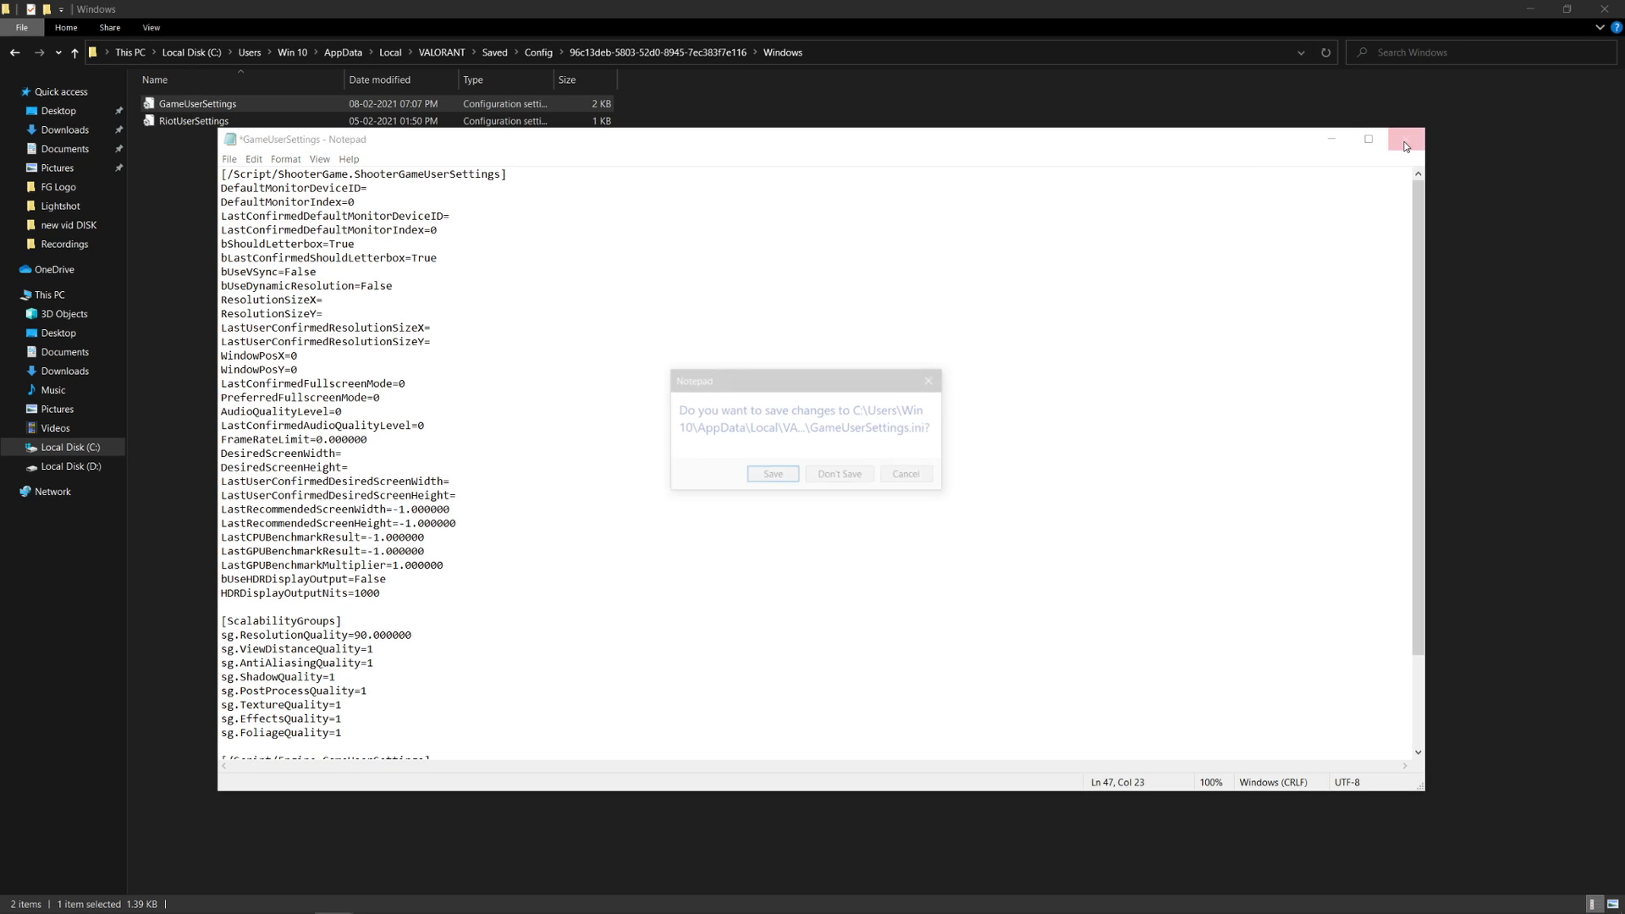
pyautogui.click(773, 476)
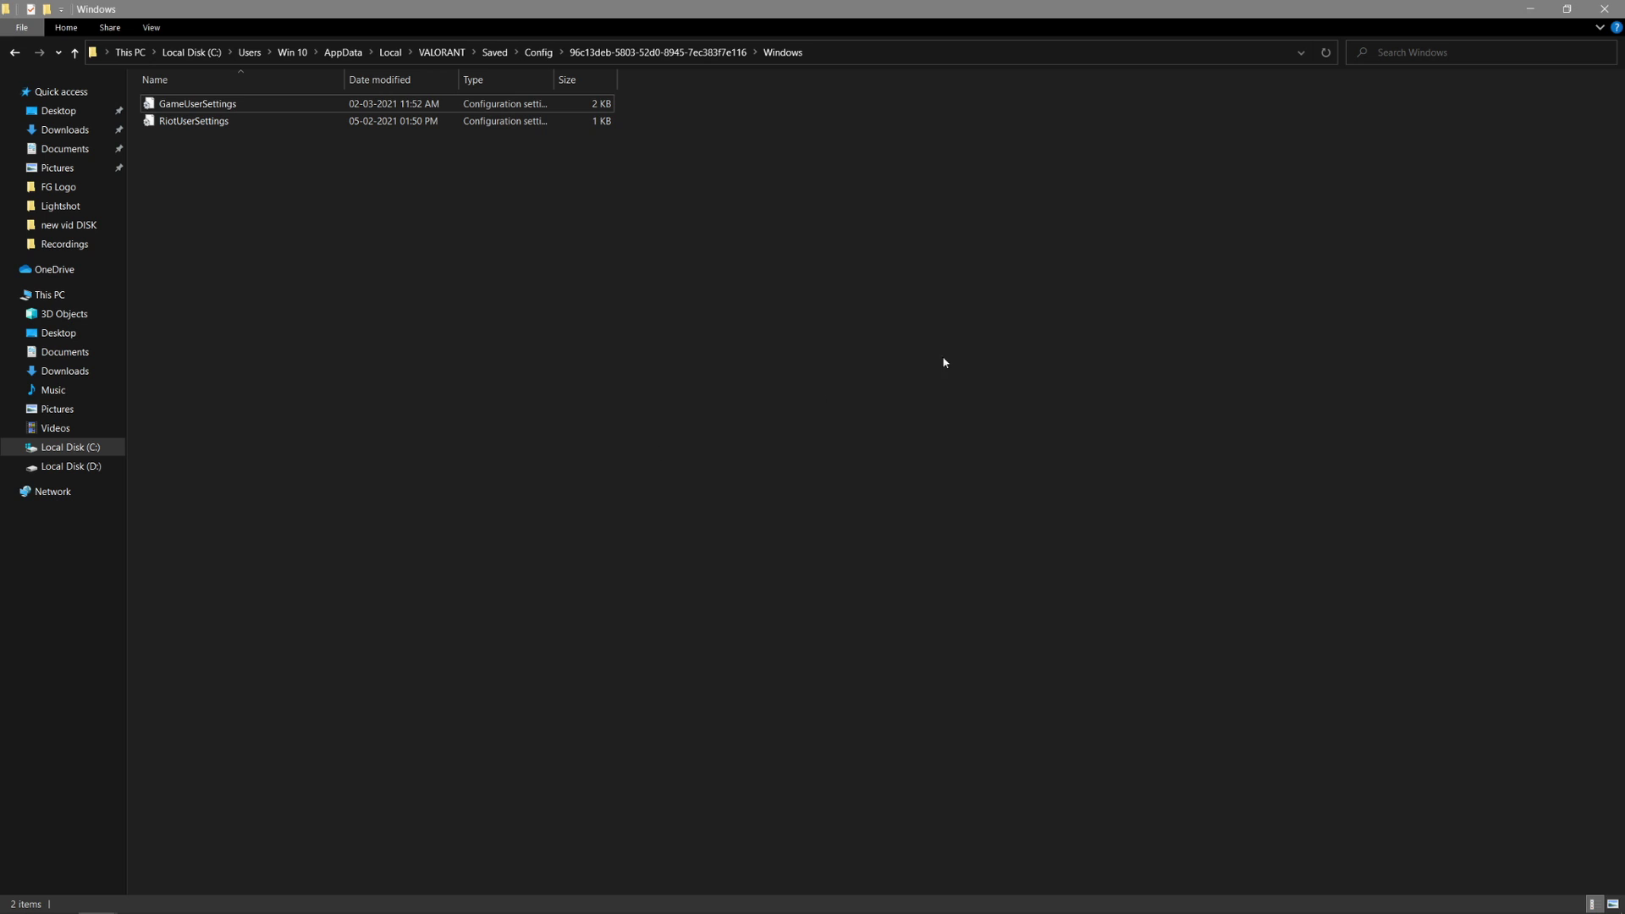
pyautogui.click(1597, 12)
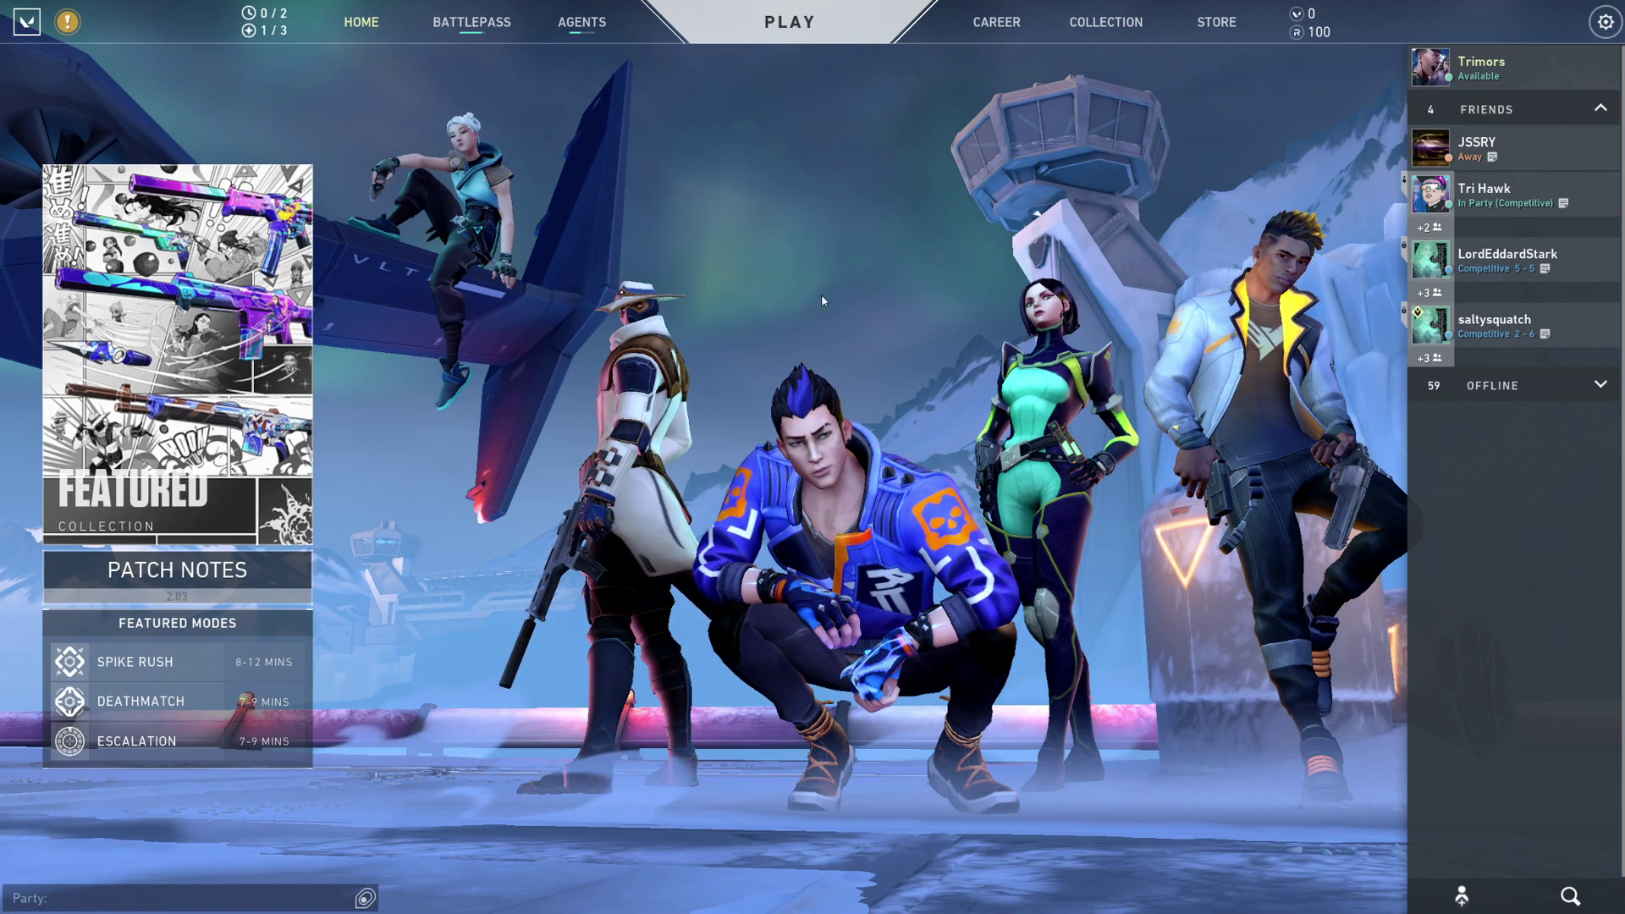
# In VALORANT, open the general video settings and set NVIDIA Reflex Low Latency to On + Boost
pyautogui.press('Escape')
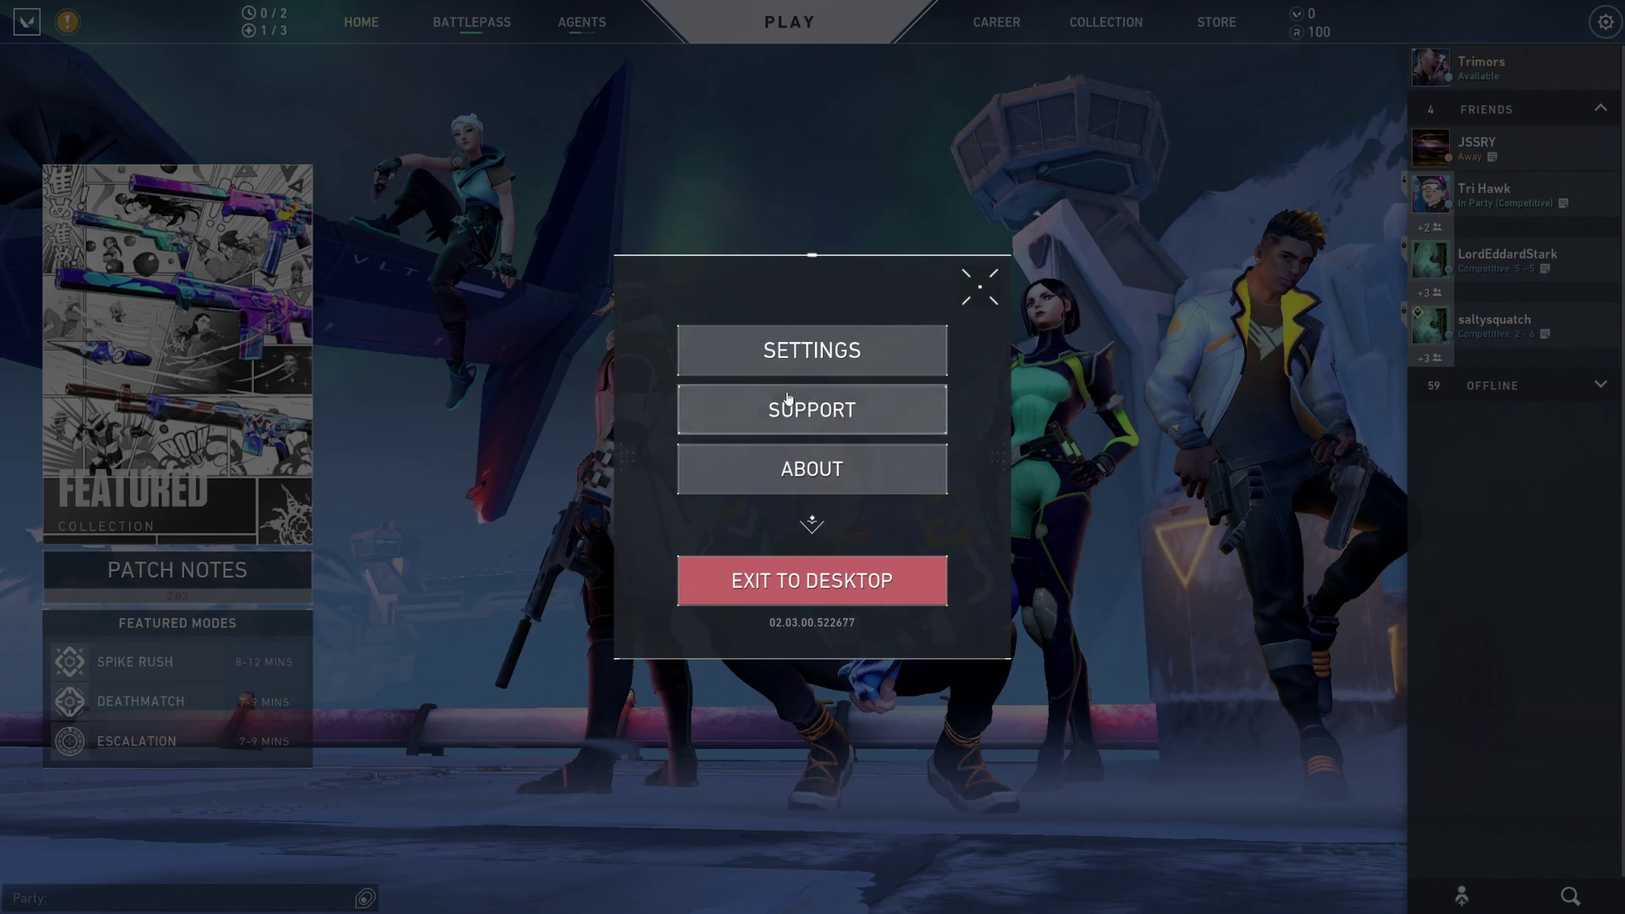
pyautogui.click(864, 356)
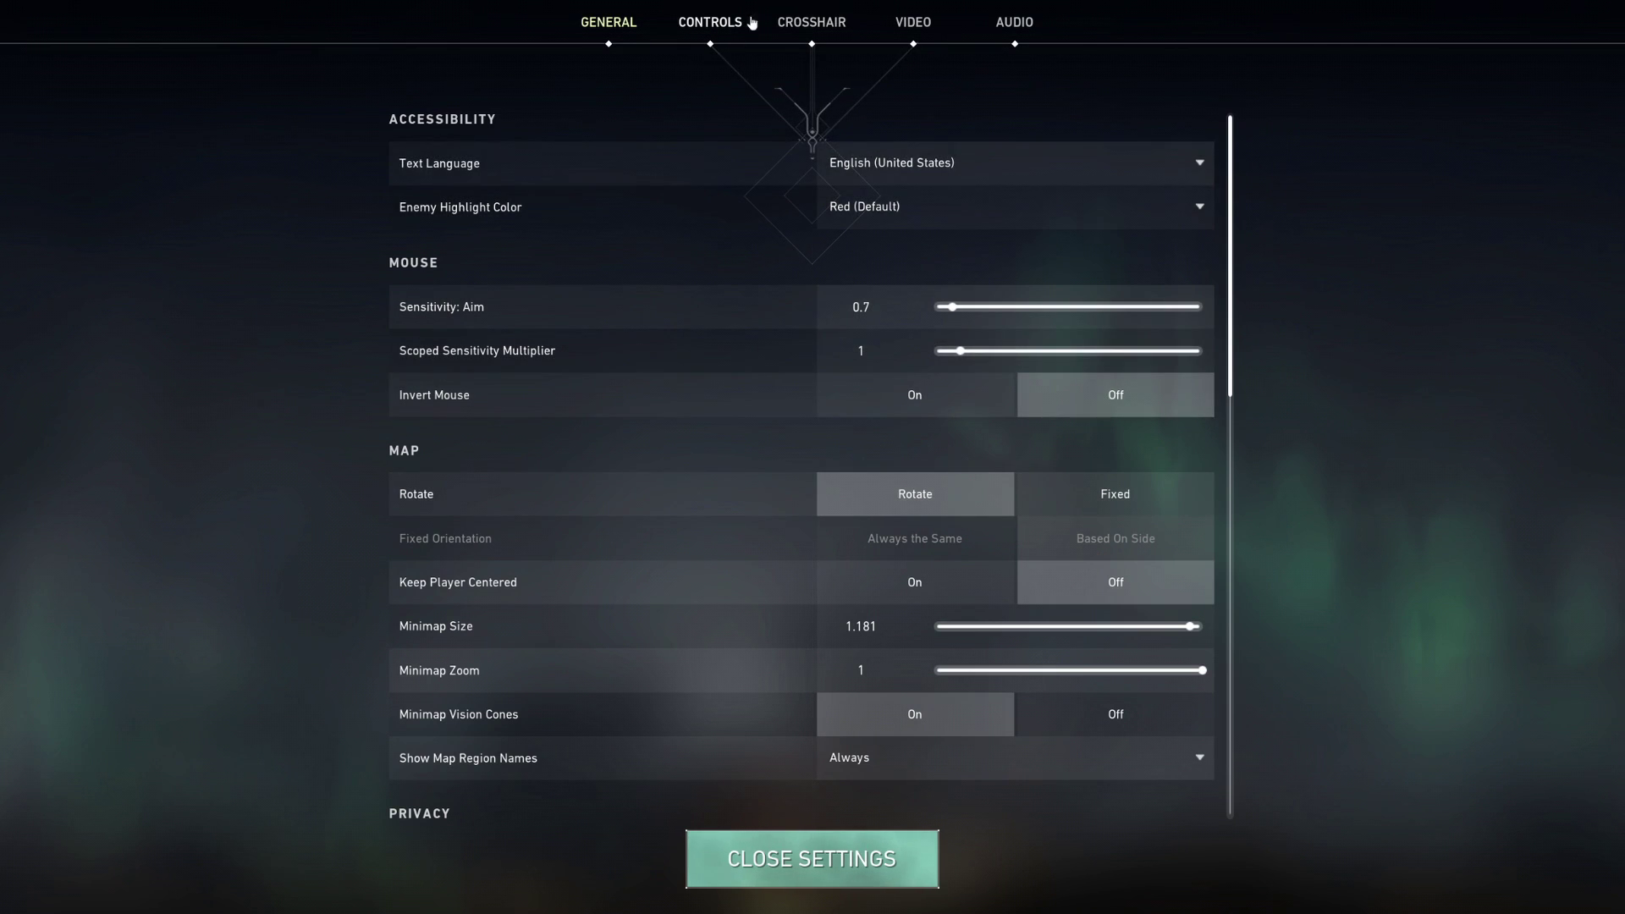
pyautogui.click(903, 27)
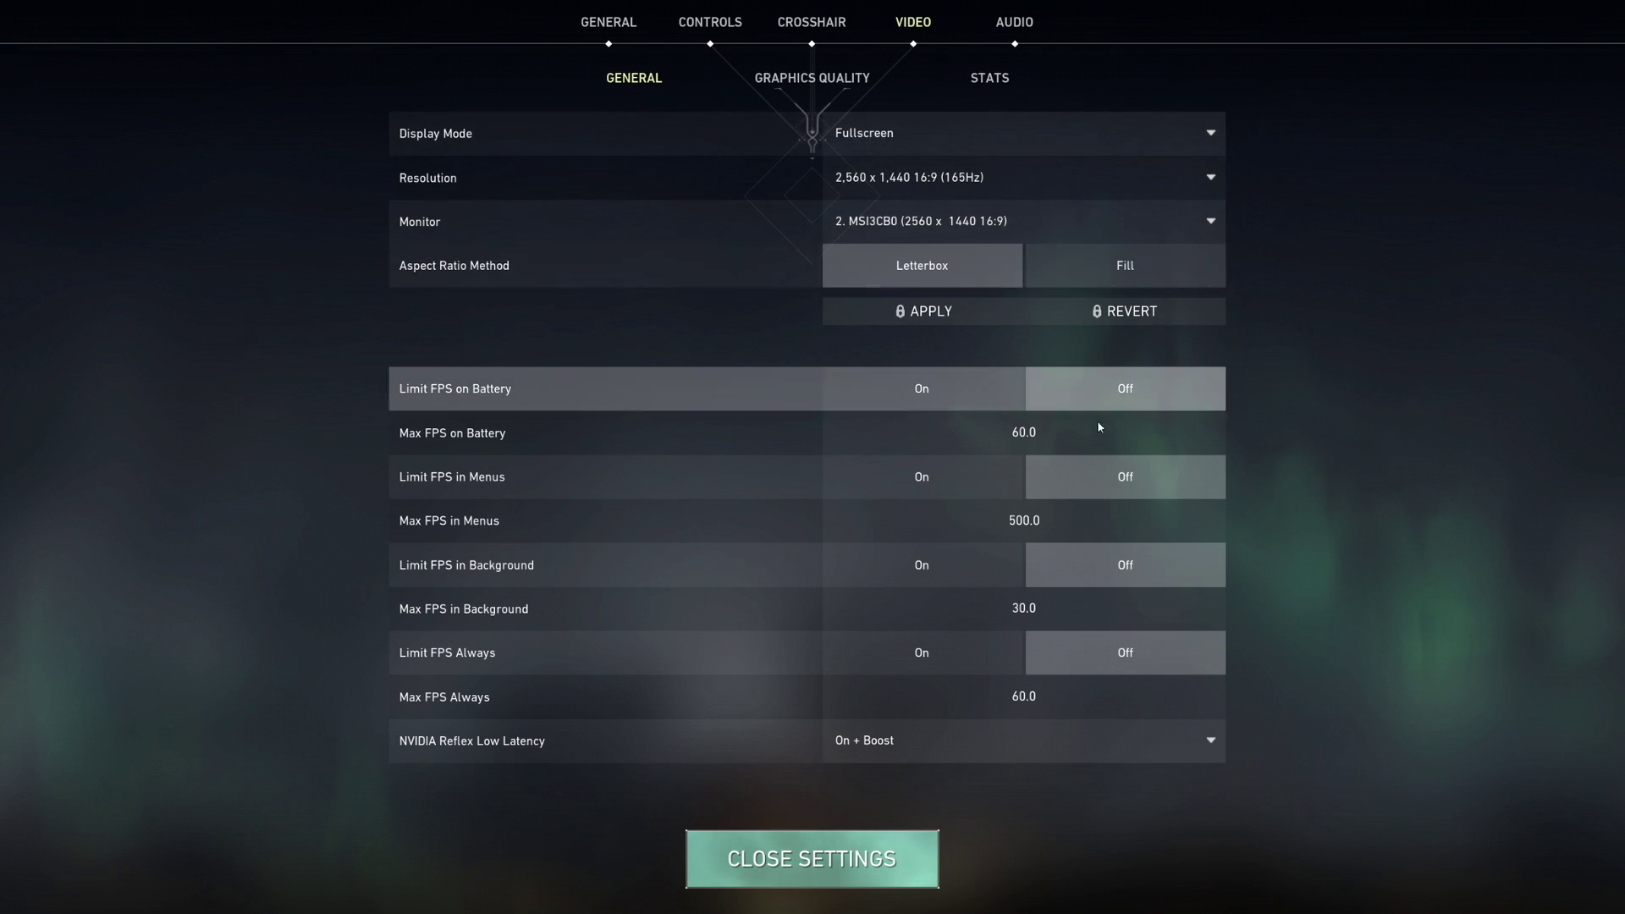
pyautogui.click(990, 751)
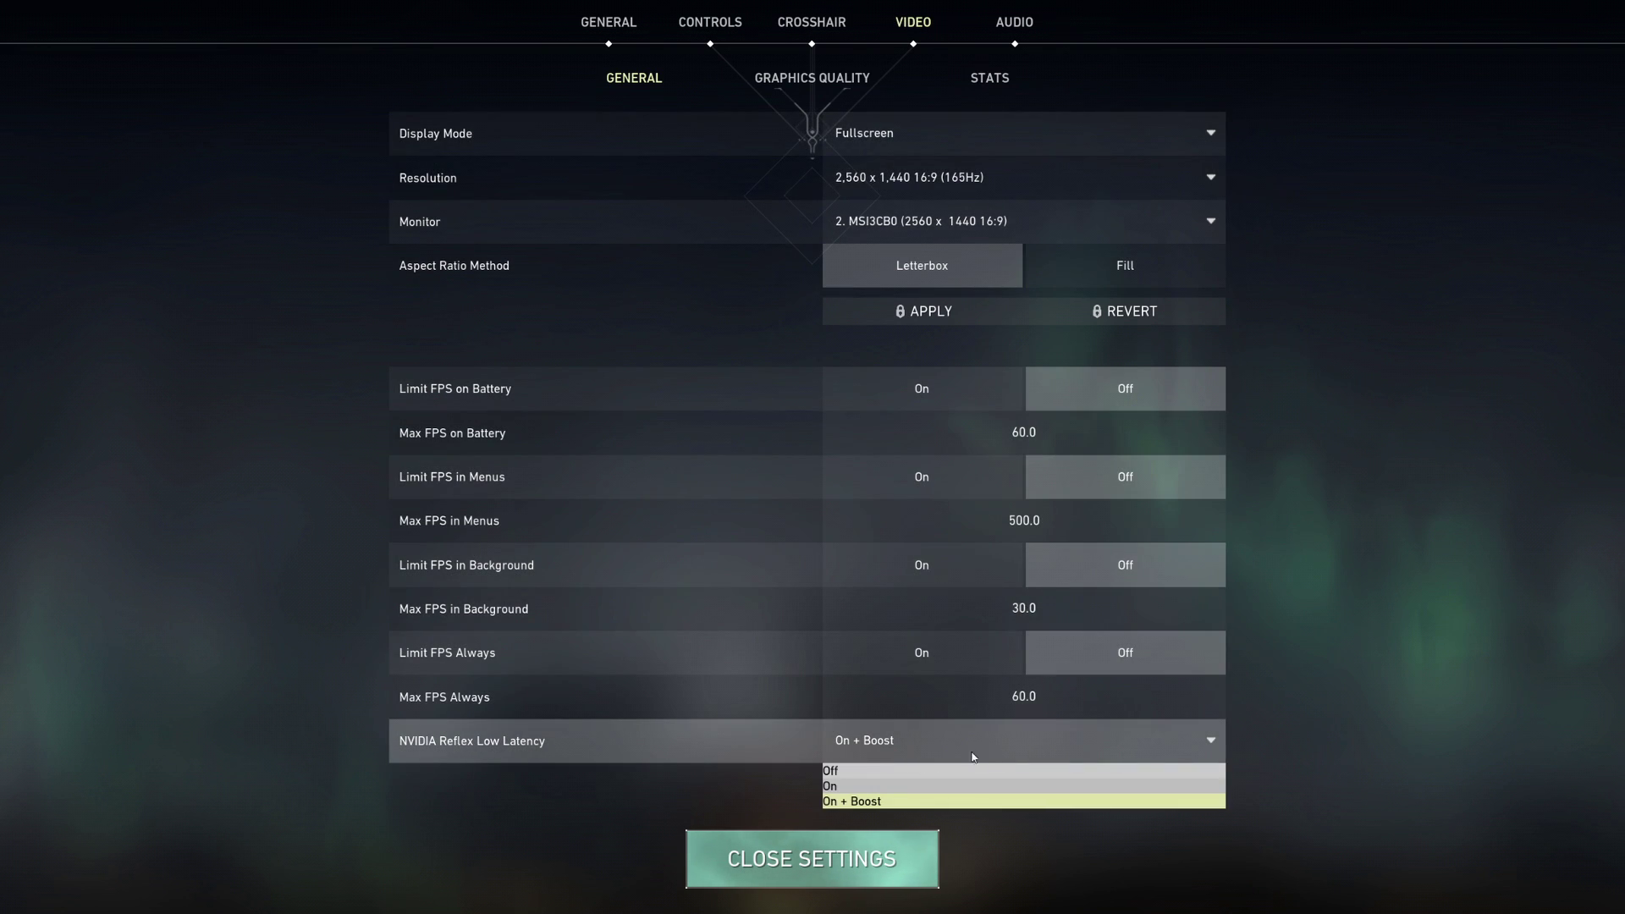
pyautogui.click(863, 806)
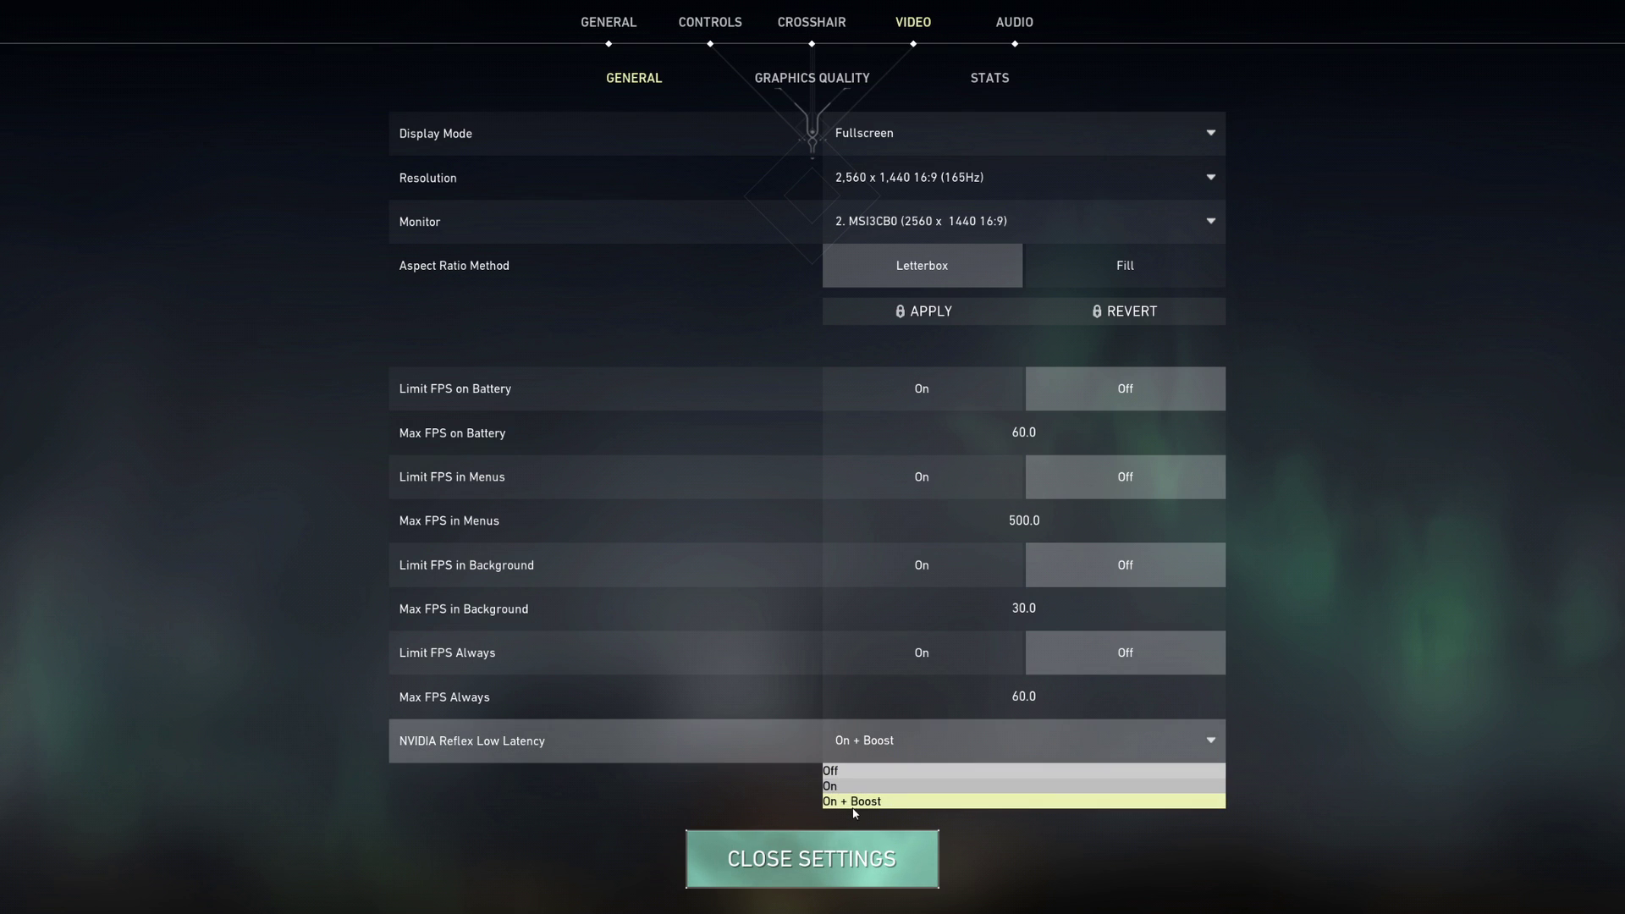
pyautogui.click(882, 802)
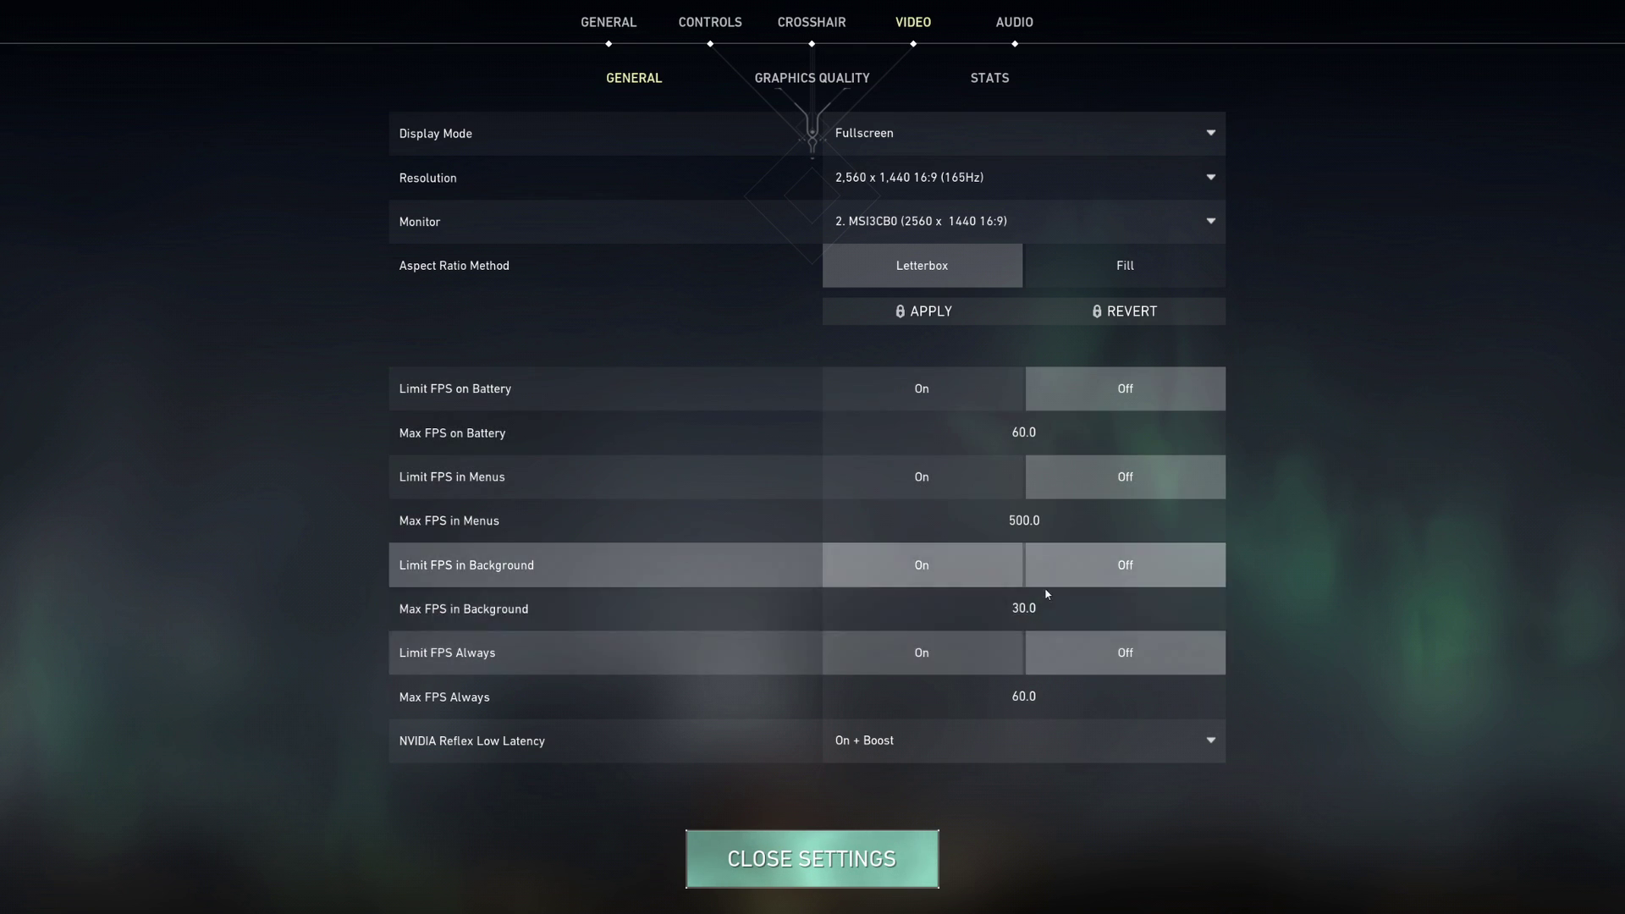
# In VALORANT's graphics quality settings, choose 1x for Anisotropic Filtering and None for Anti-Aliasing
pyautogui.click(811, 77)
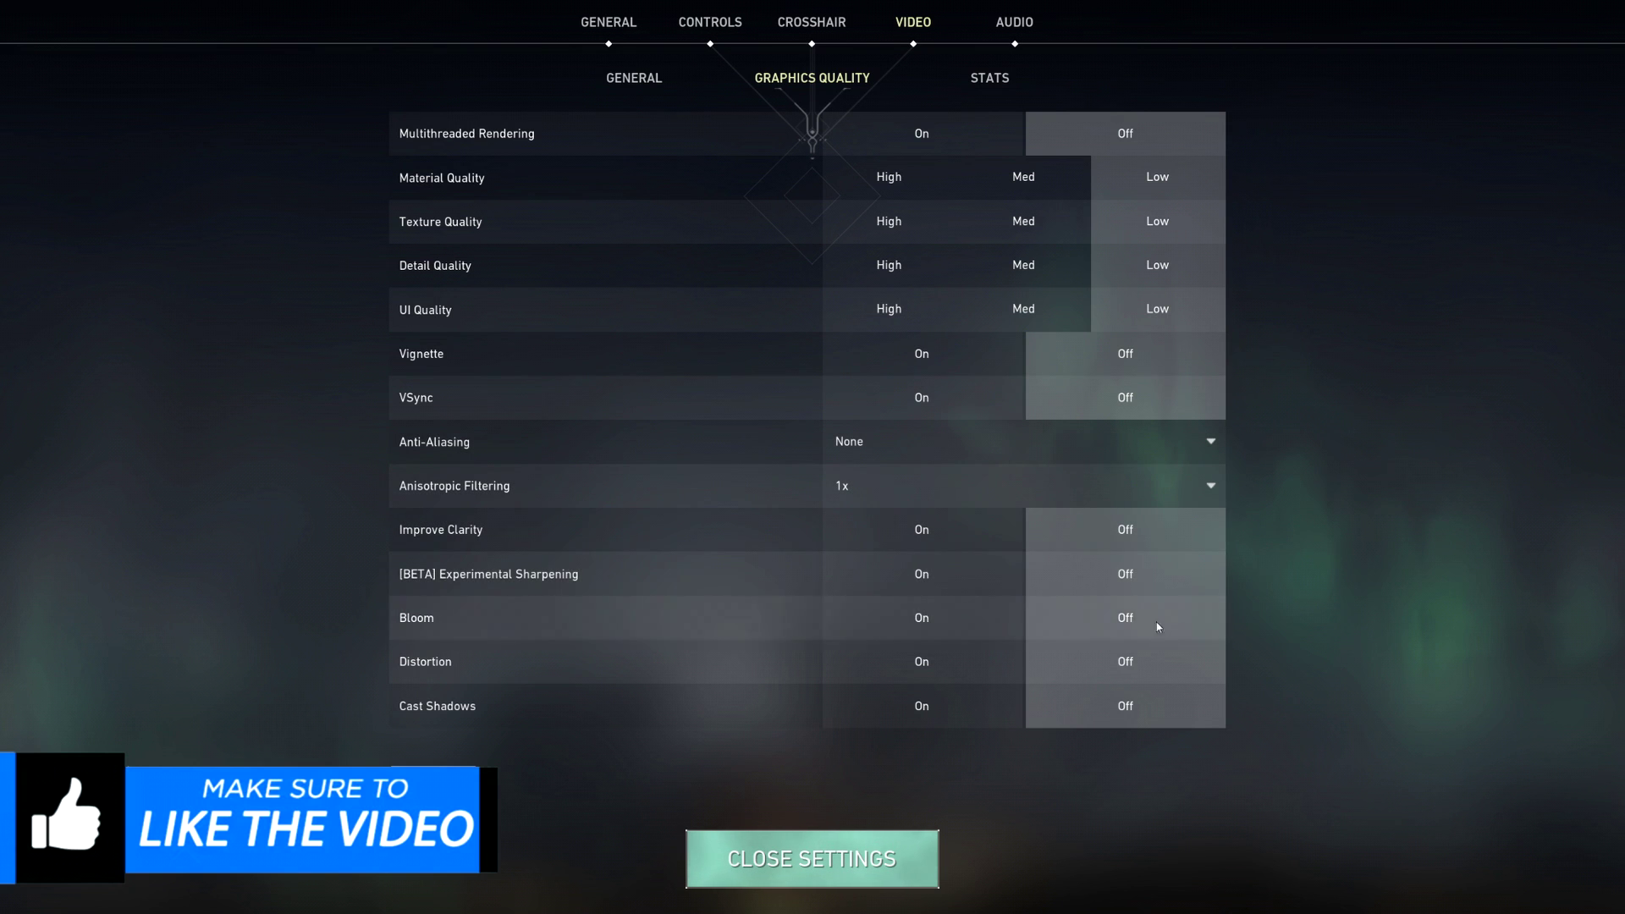
pyautogui.click(1162, 502)
pyautogui.click(1039, 519)
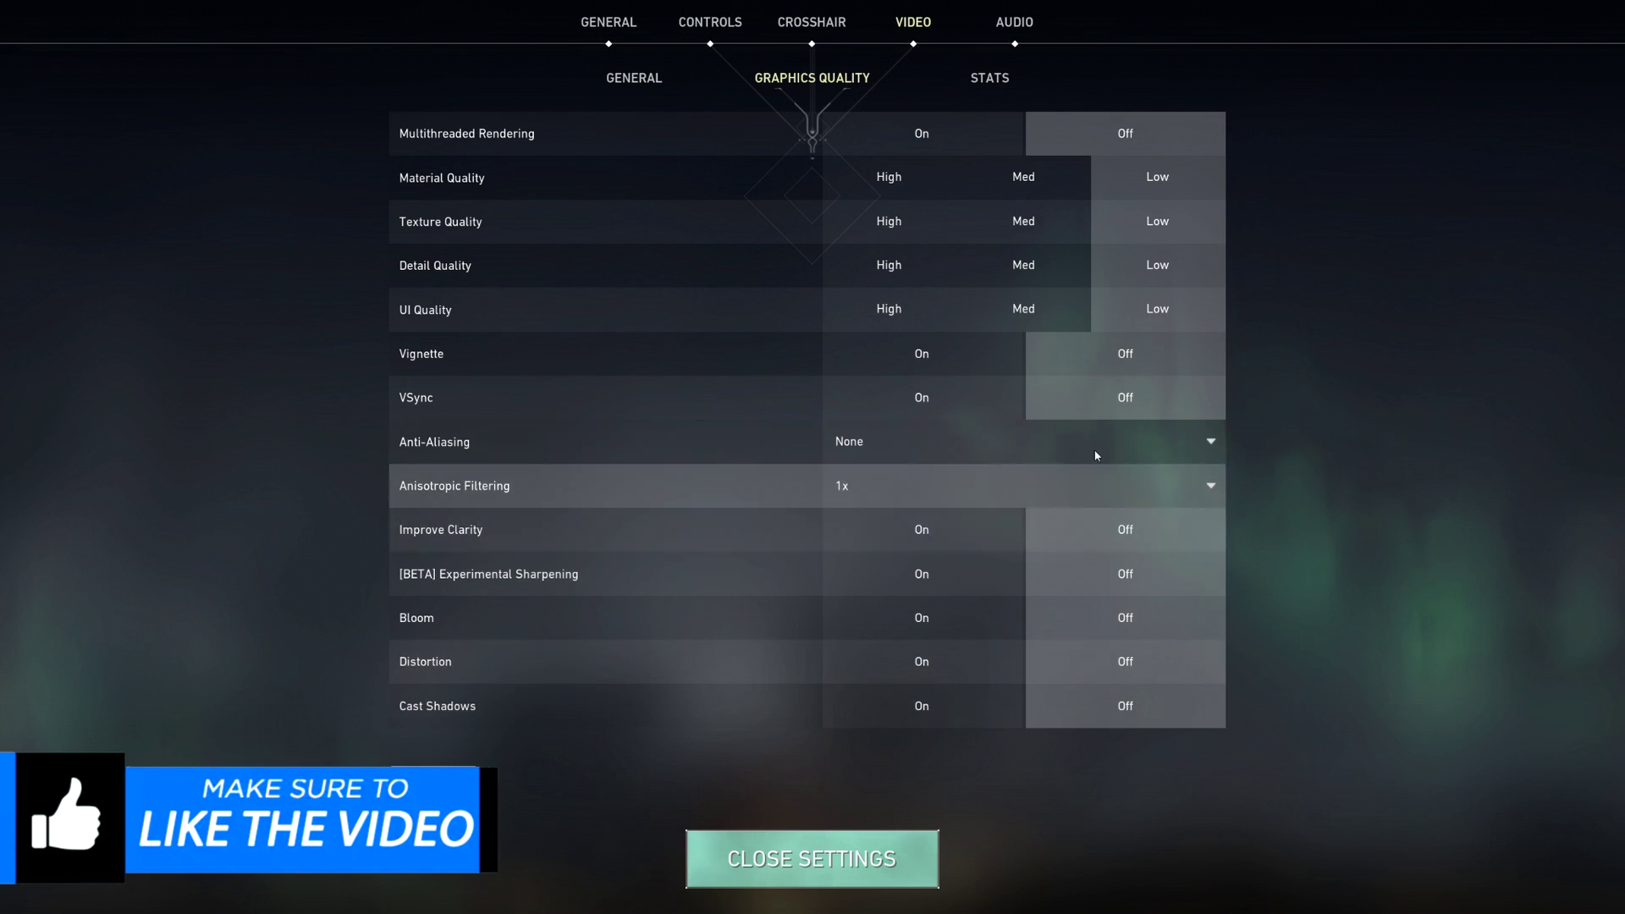
pyautogui.click(1095, 452)
pyautogui.click(1067, 471)
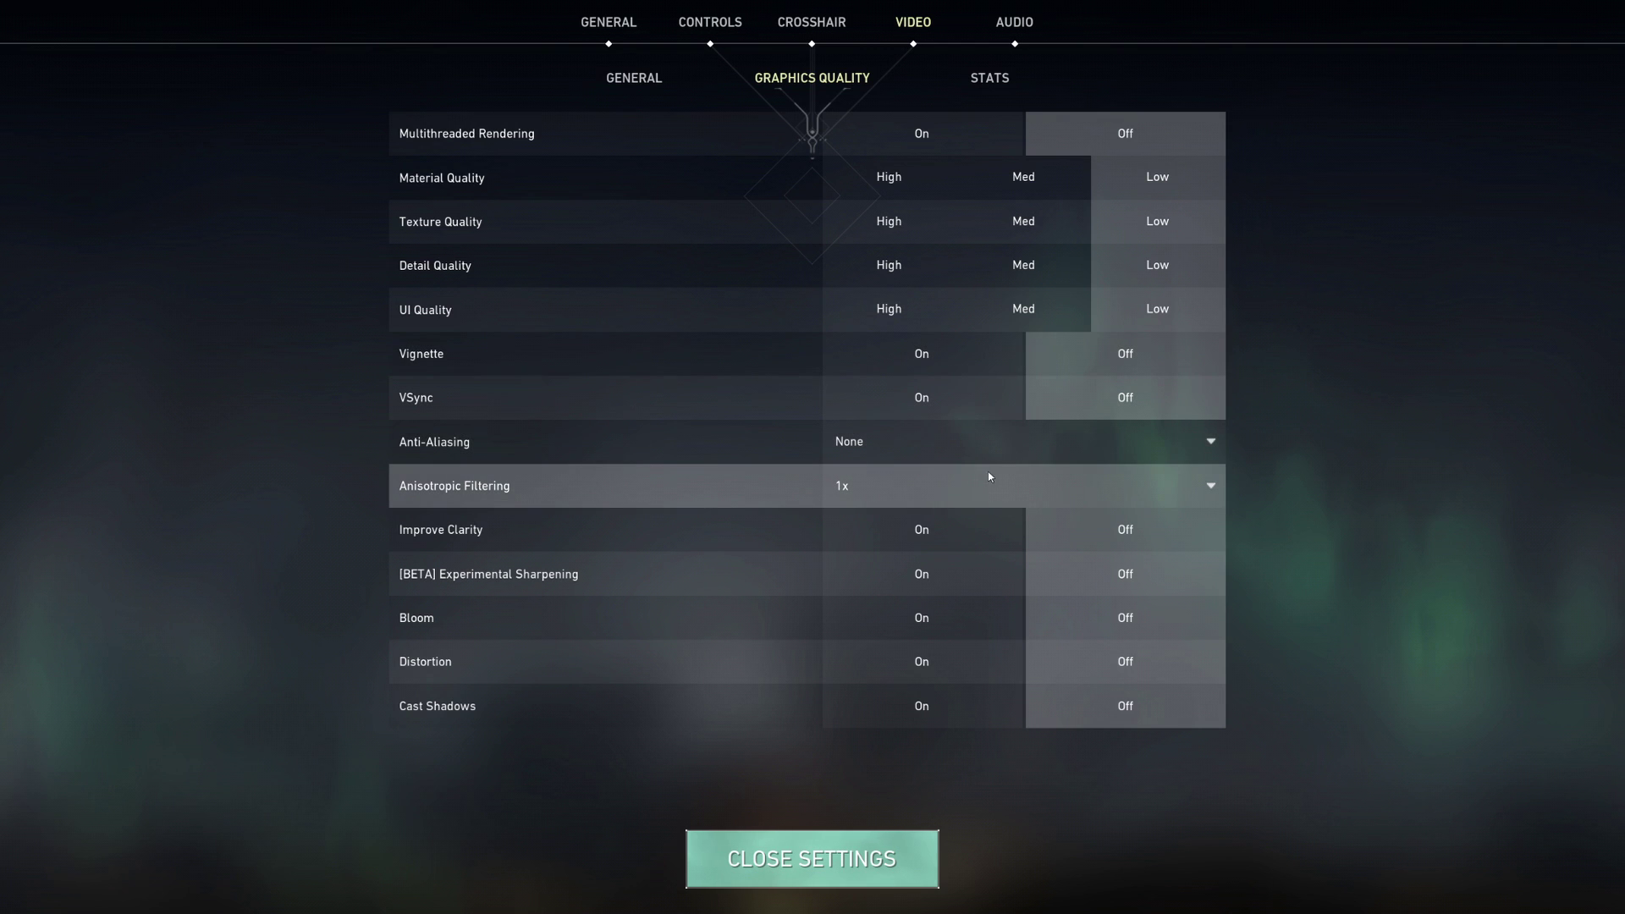
# Try the resolutions 1,920 x 1,440, 1,920 x 1,200 and 1,920 x 1,080 in the general video settings, and restore 2,560 x 1,440
pyautogui.click(635, 78)
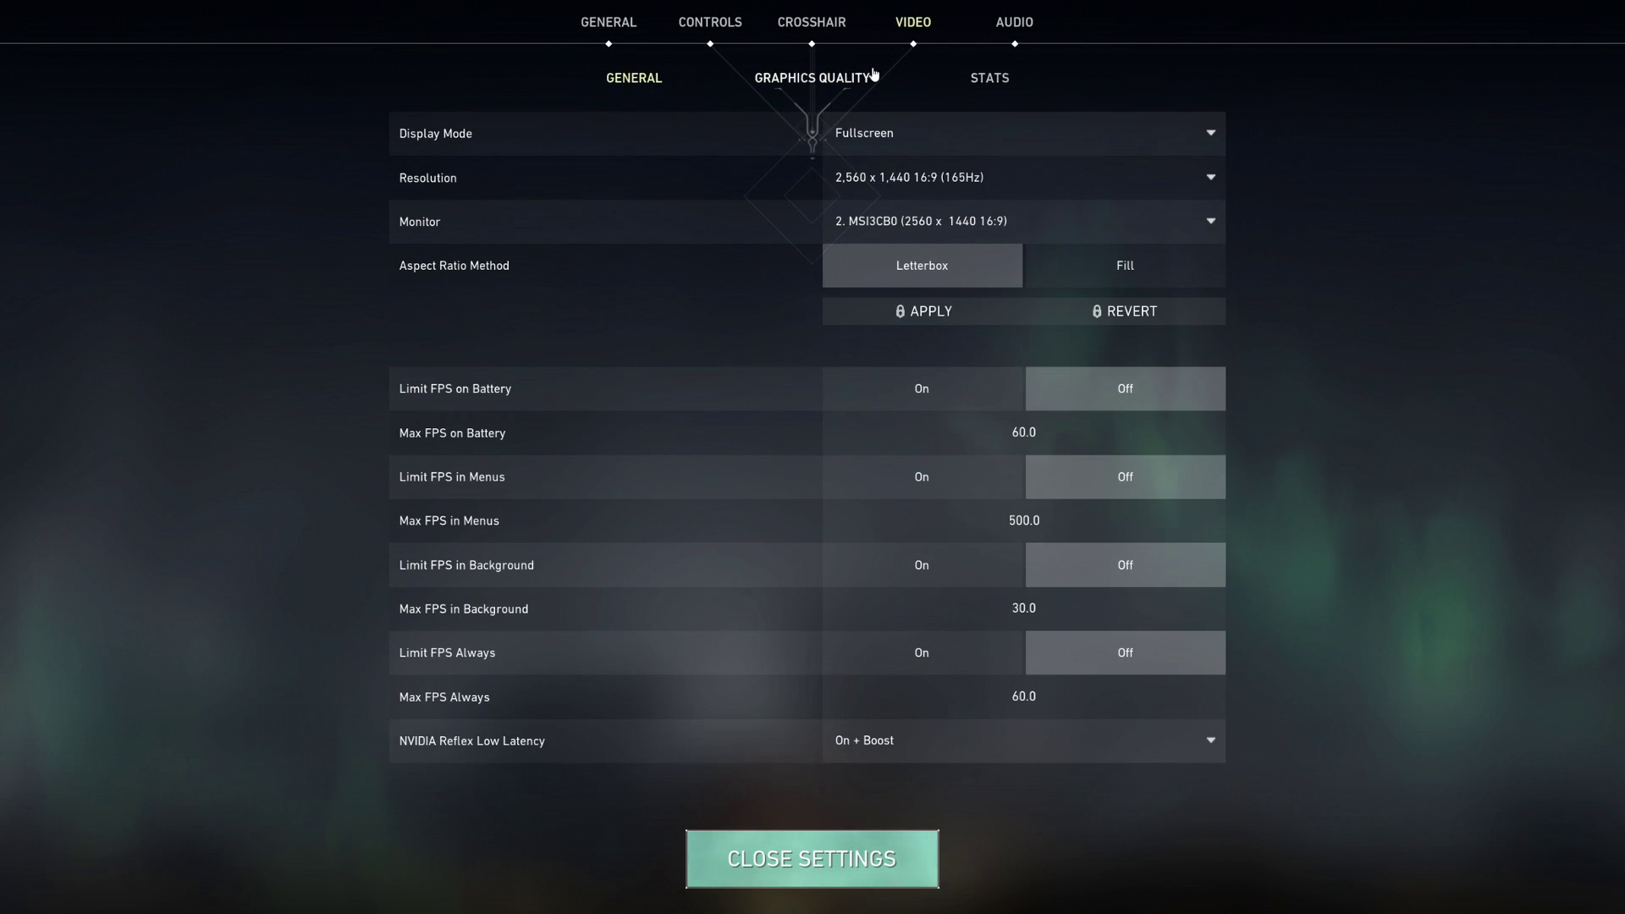
pyautogui.click(1113, 177)
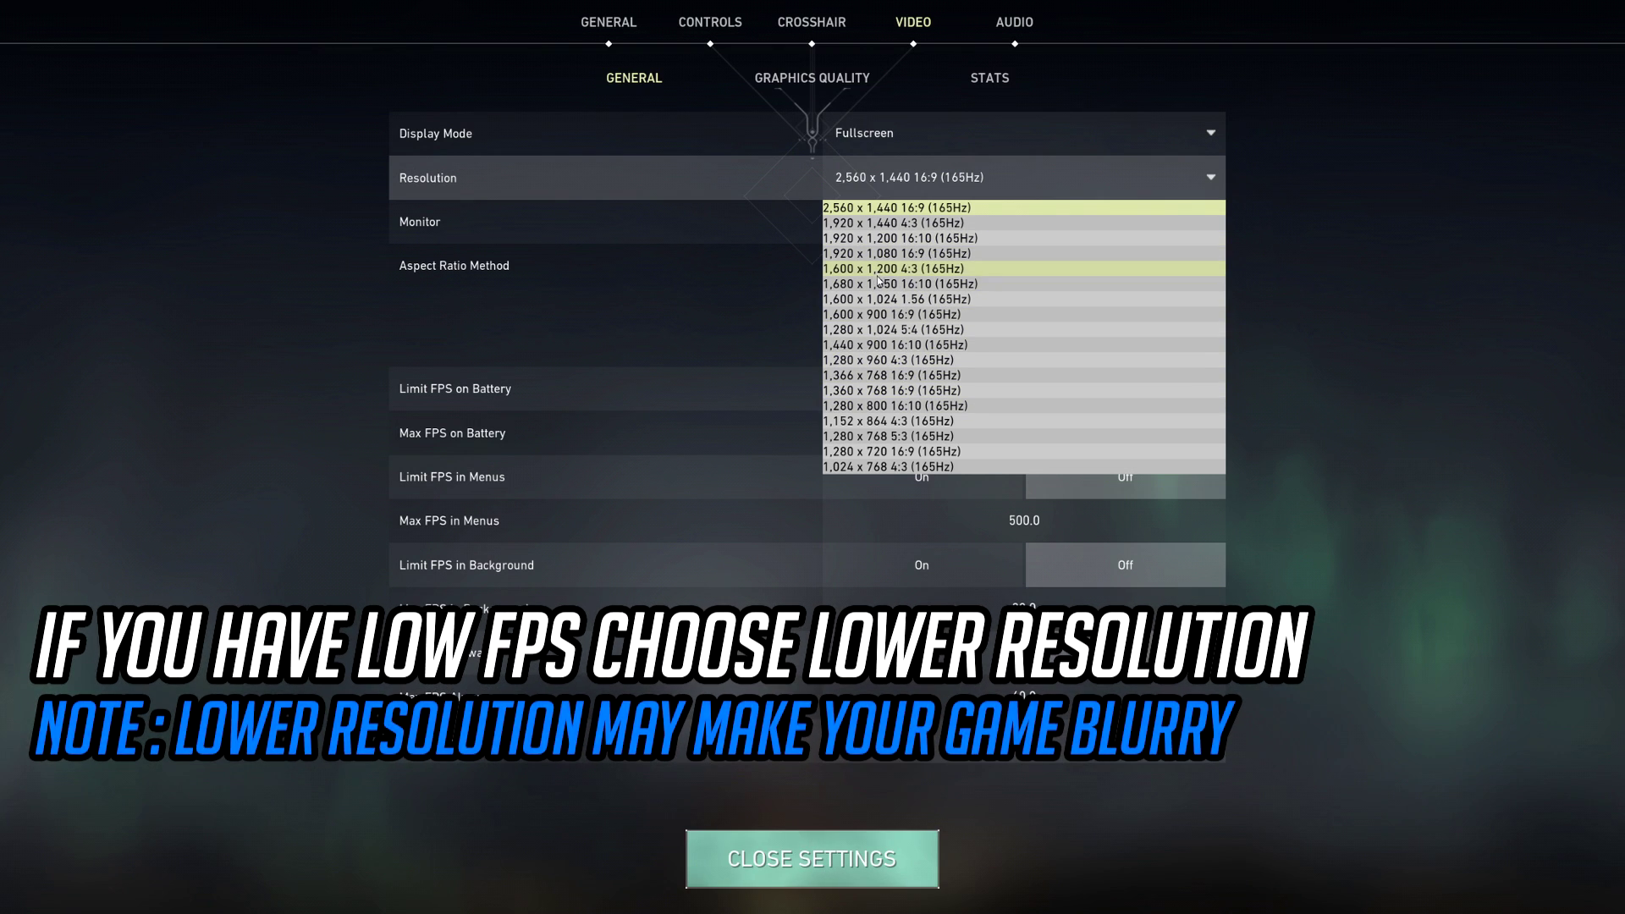
pyautogui.click(901, 222)
pyautogui.click(903, 189)
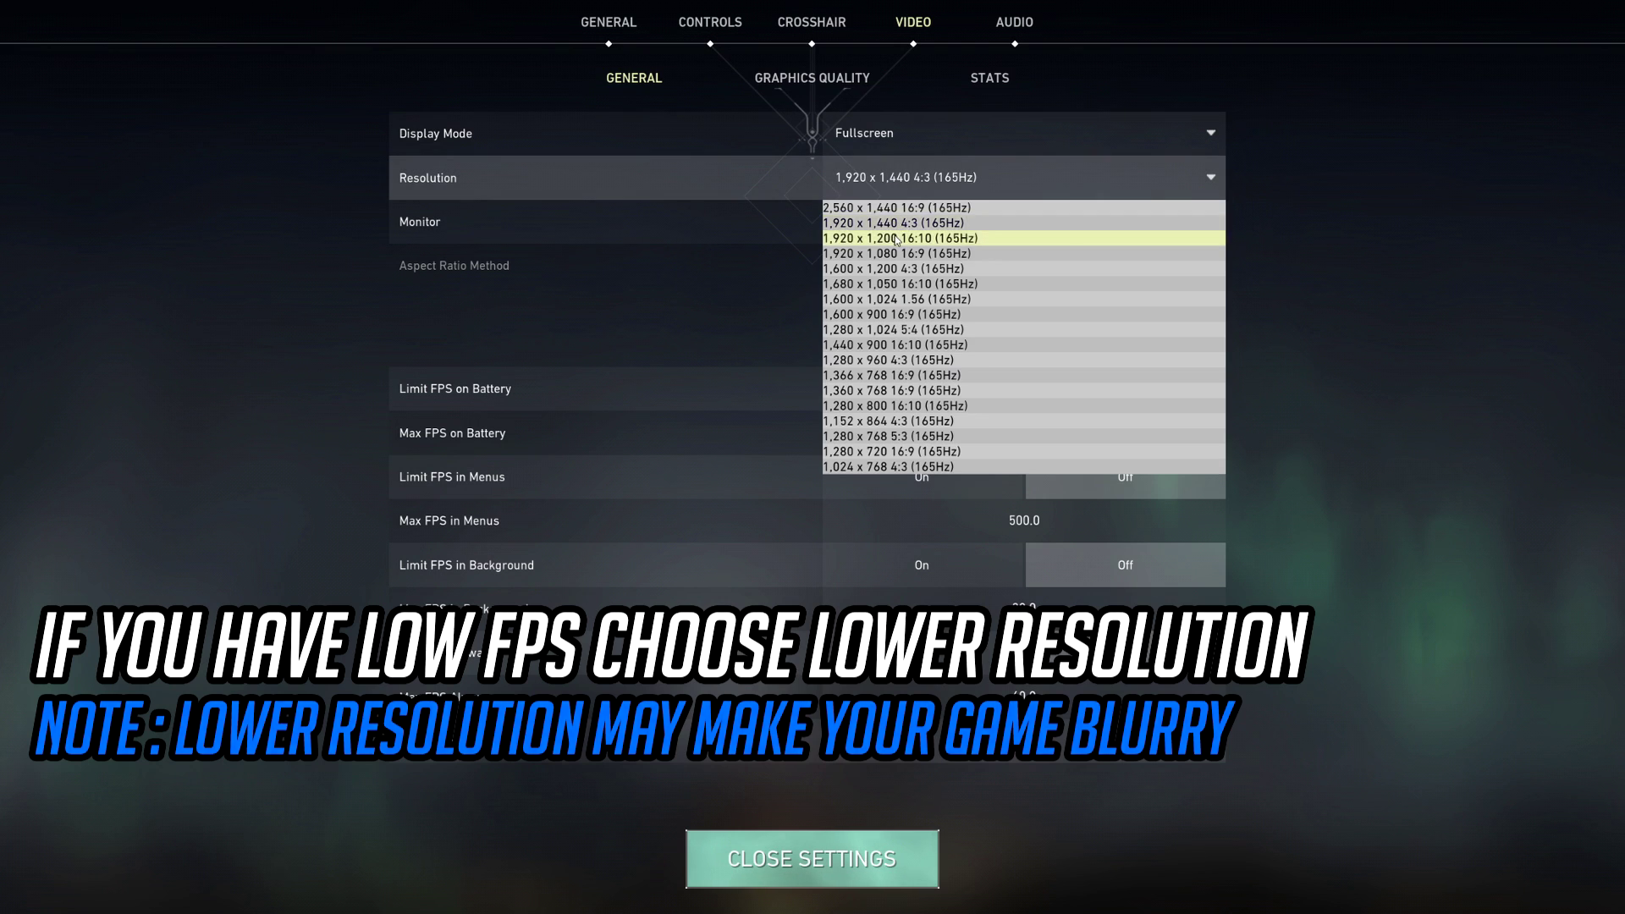
pyautogui.click(896, 240)
pyautogui.click(896, 192)
pyautogui.click(880, 253)
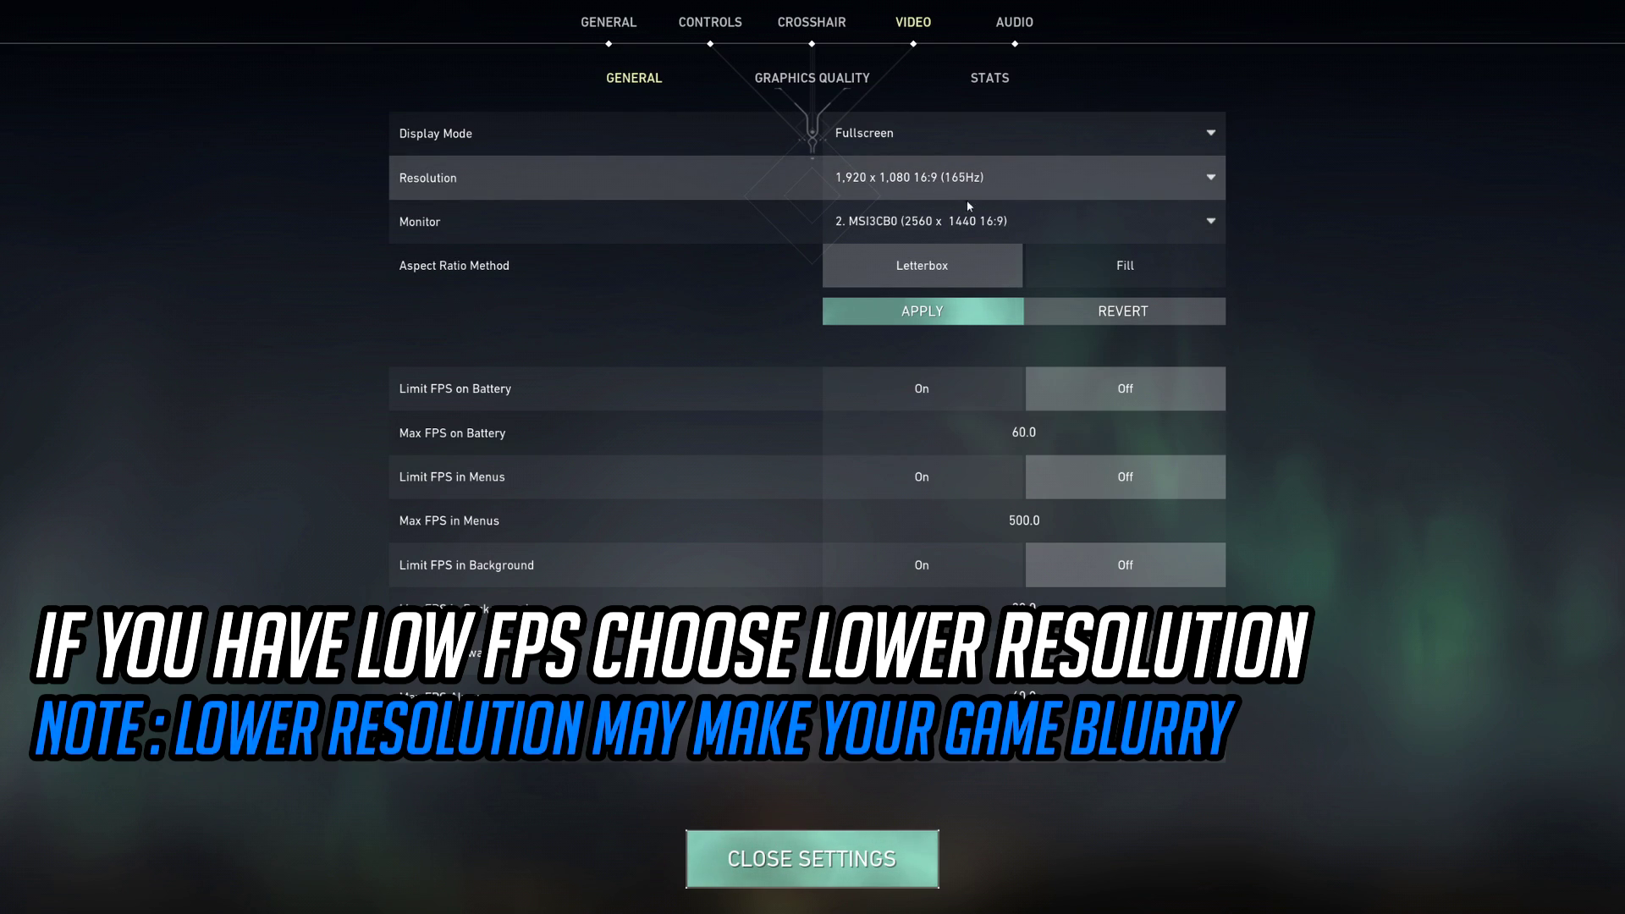
pyautogui.click(920, 192)
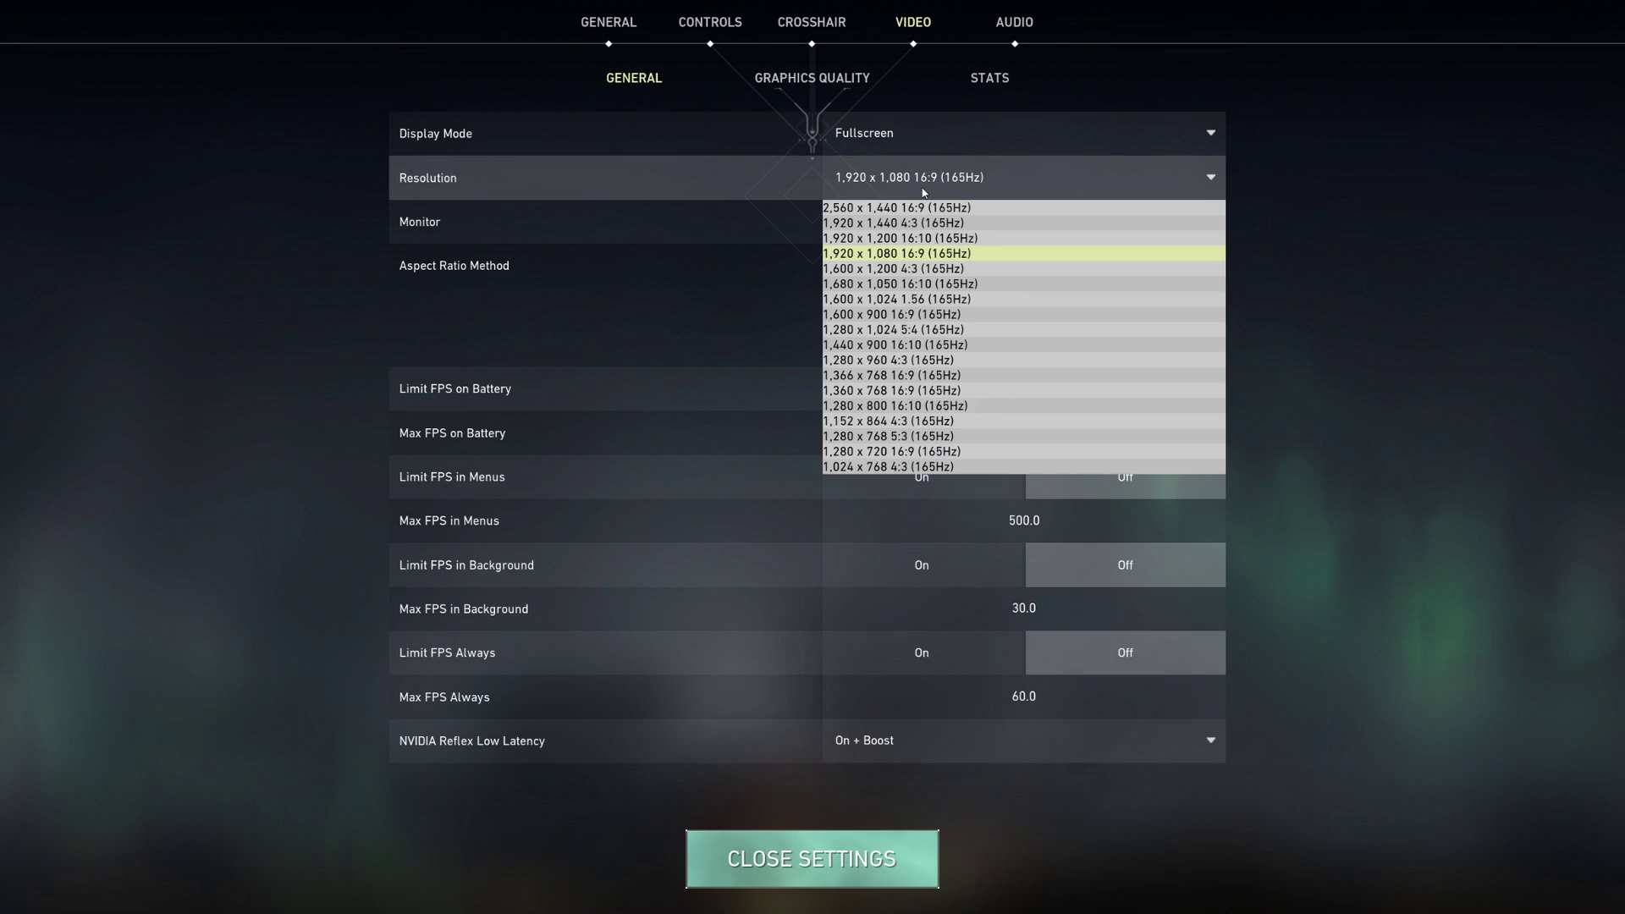
pyautogui.click(898, 207)
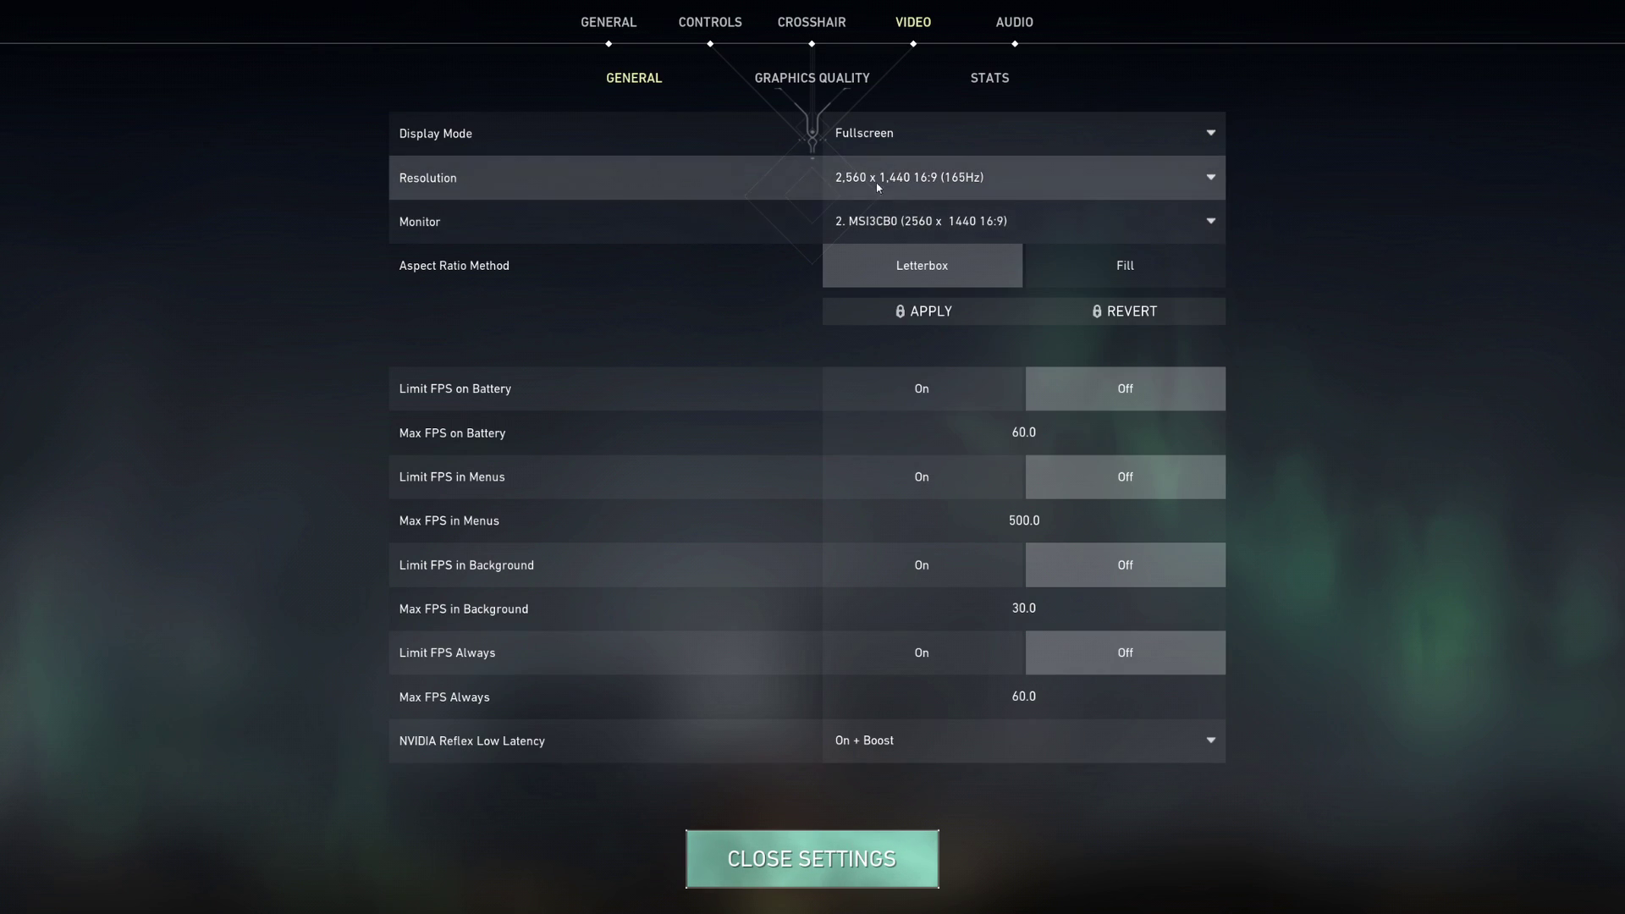
# Close VALORANT's settings and switch to NVIDIA Control Panel from the desktop
pyautogui.click(894, 132)
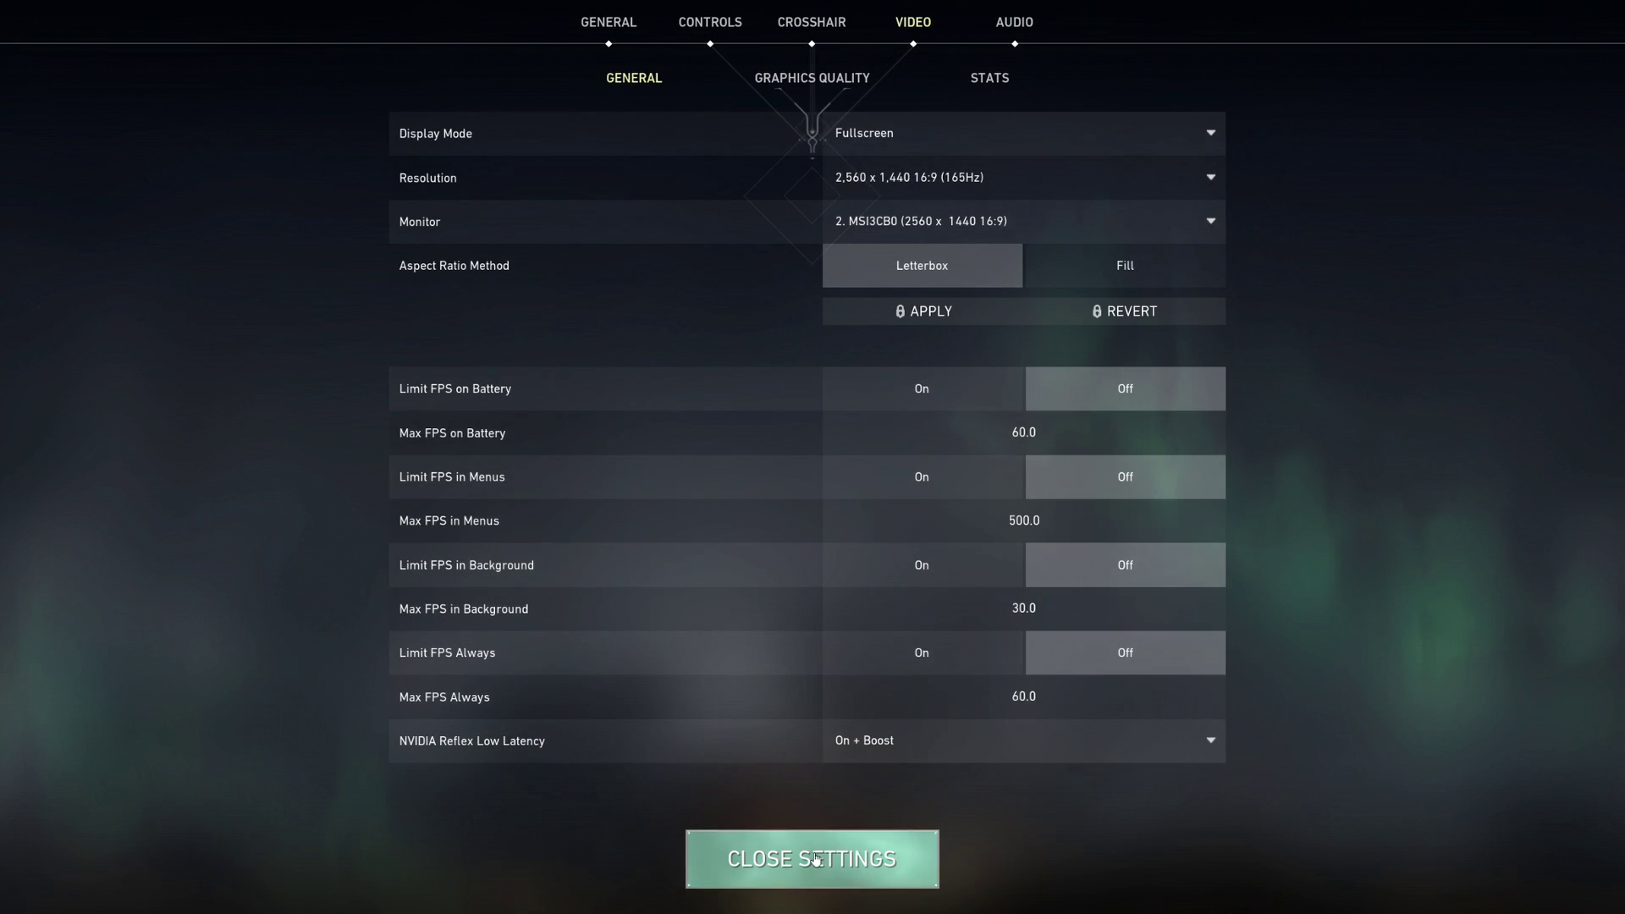
pyautogui.click(791, 857)
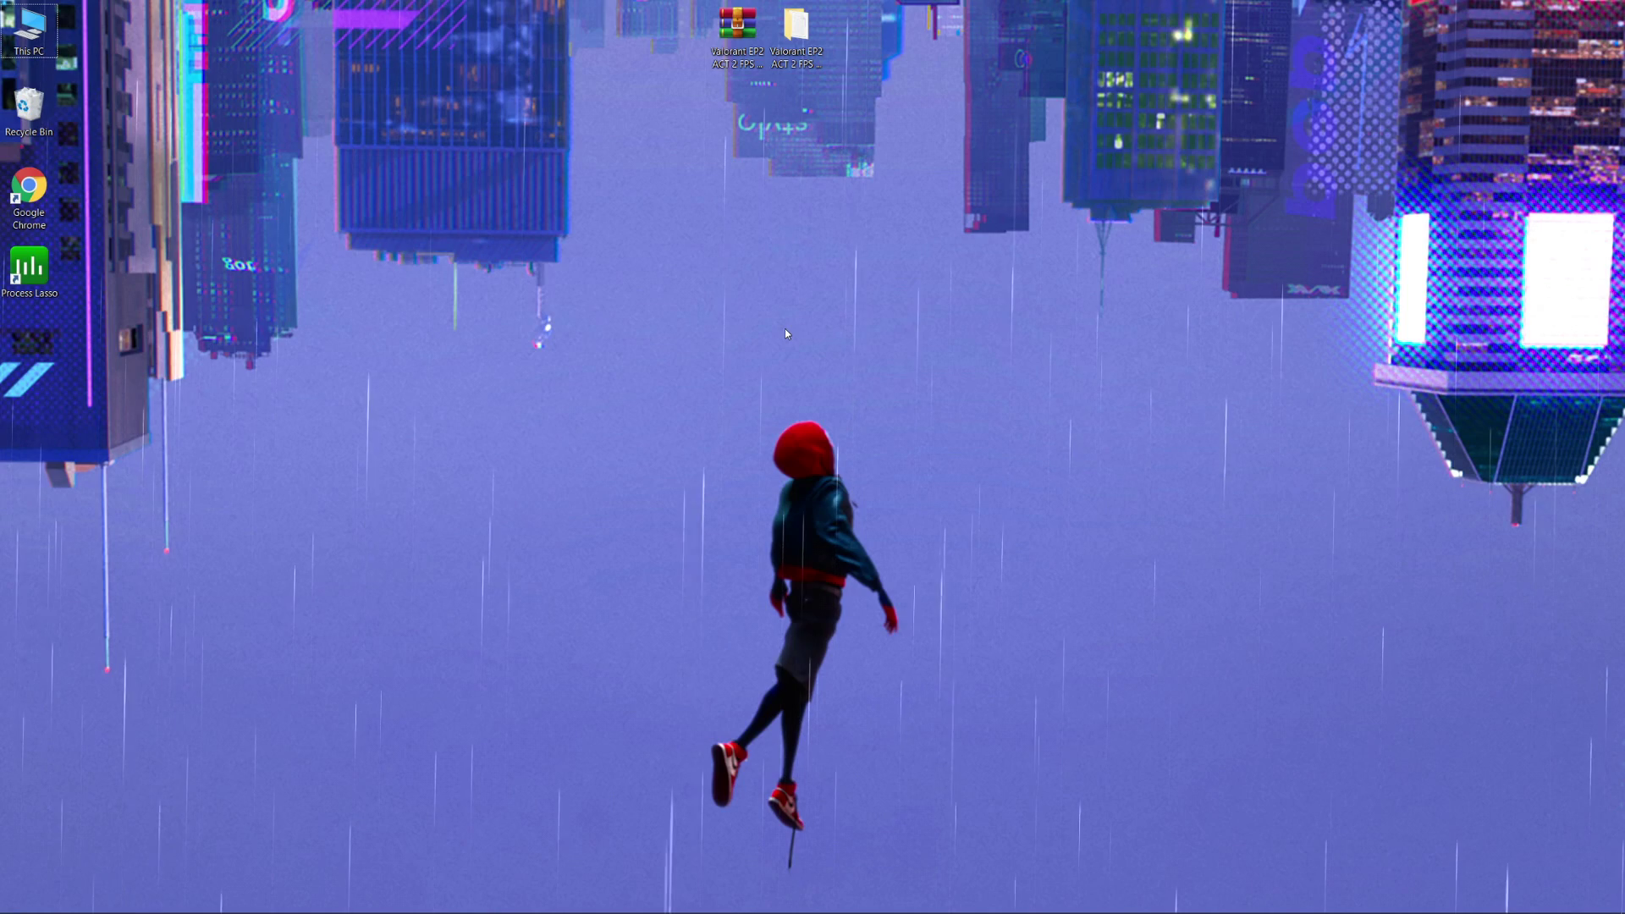
pyautogui.rightClick(786, 334)
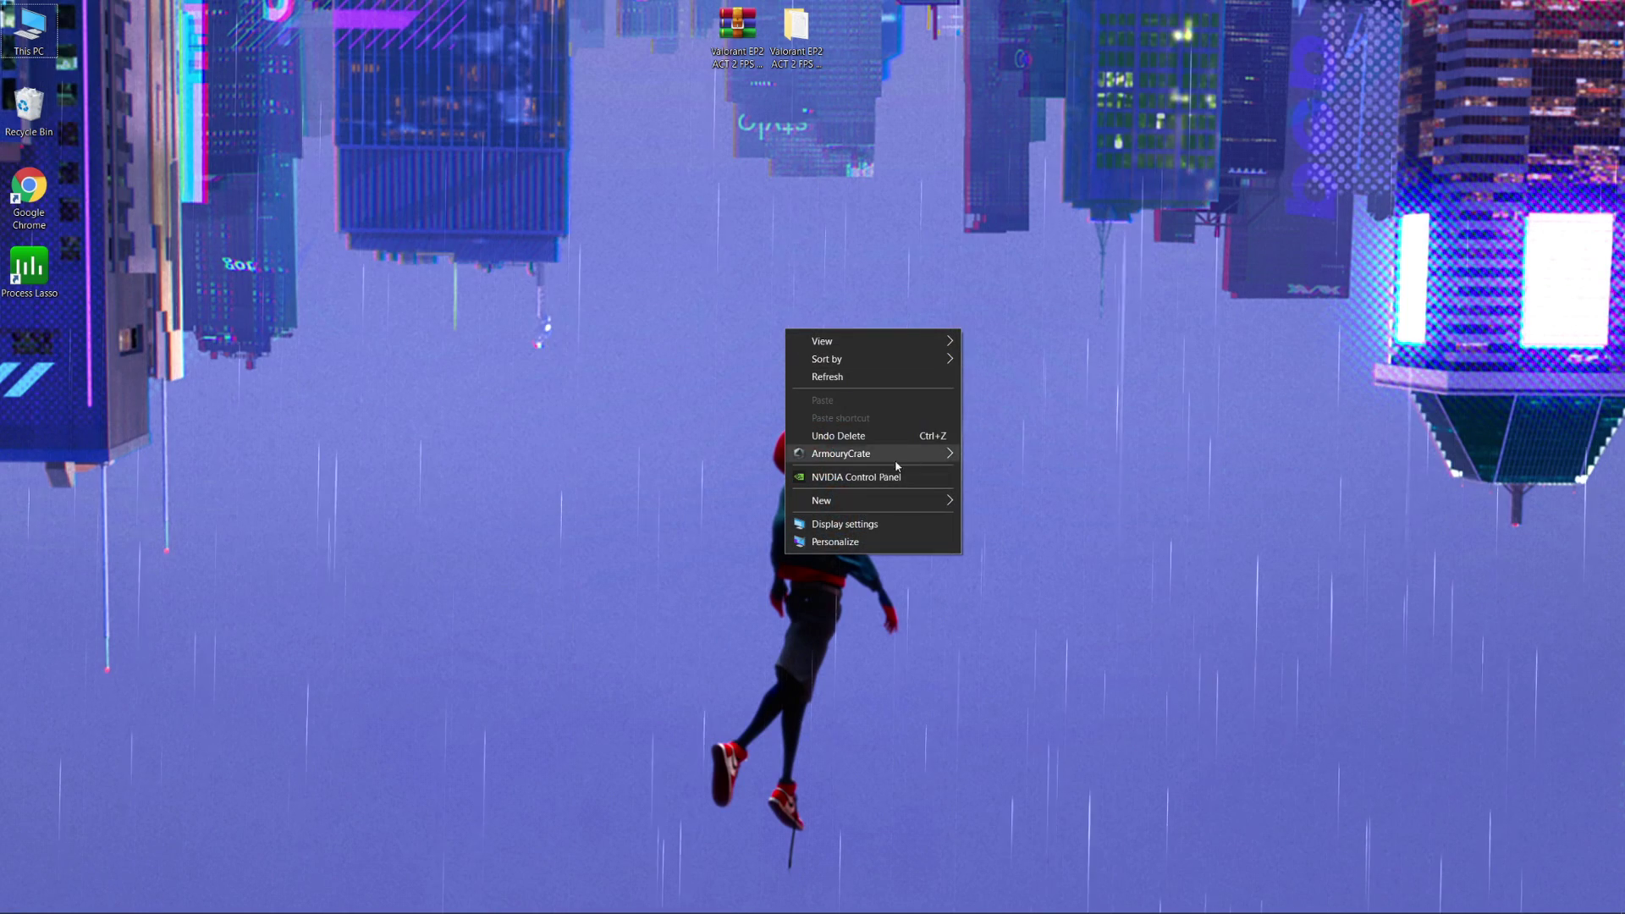
pyautogui.click(865, 477)
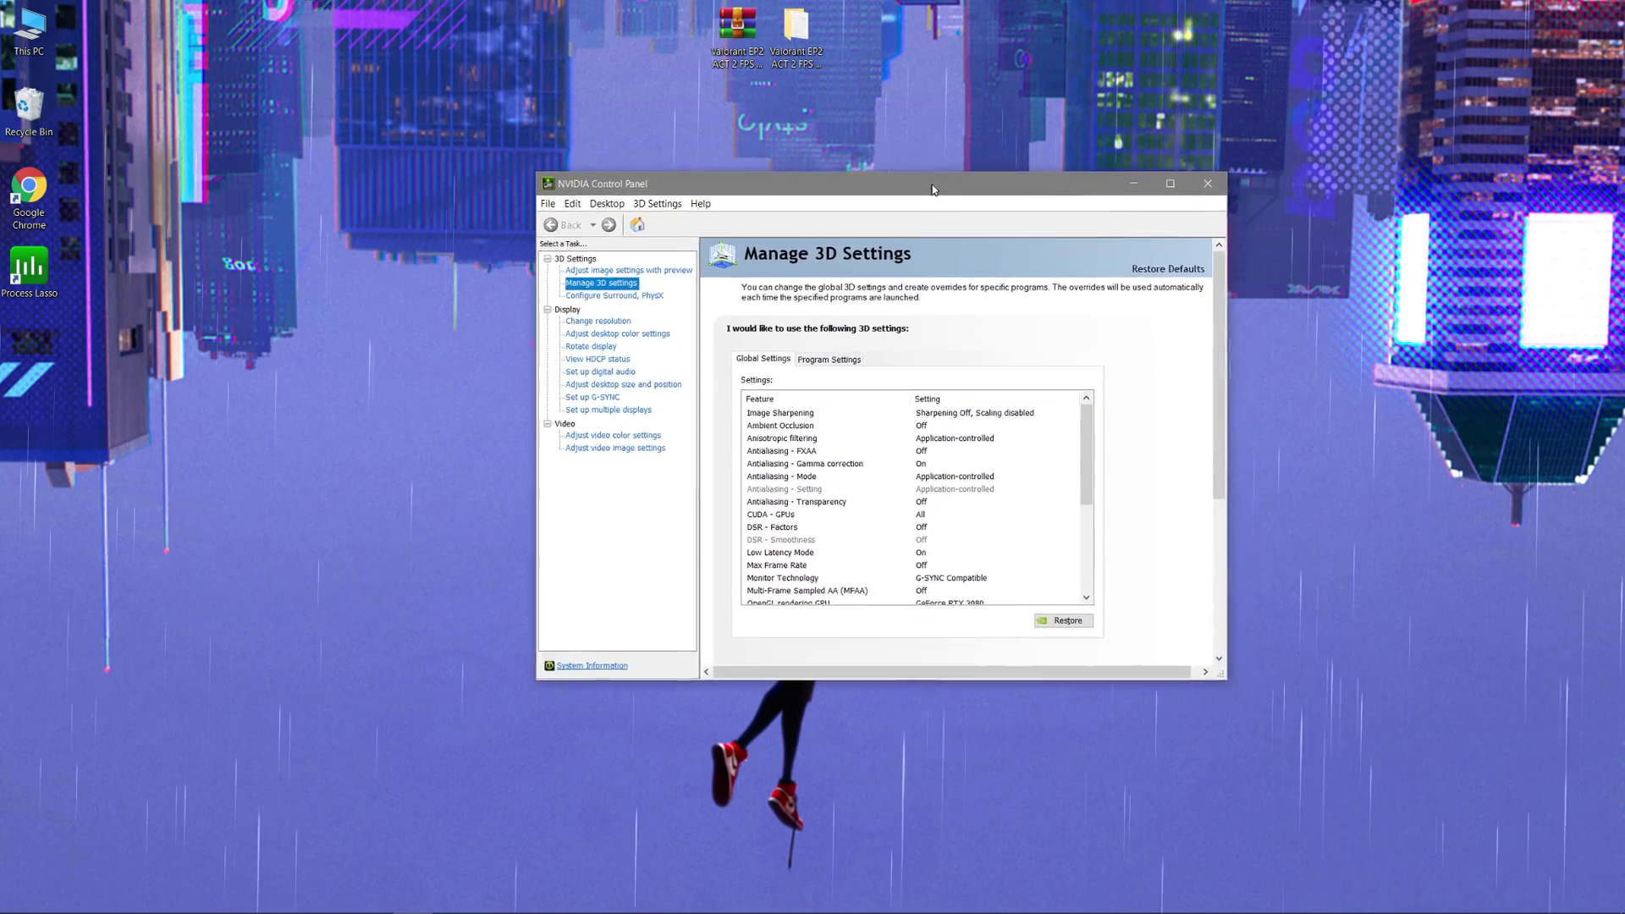
# Under Adjust image settings with preview, select the option to use the advanced 3D image settings
pyautogui.moveTo(932, 188); pyautogui.dragTo(960, 158)
pyautogui.click(668, 242)
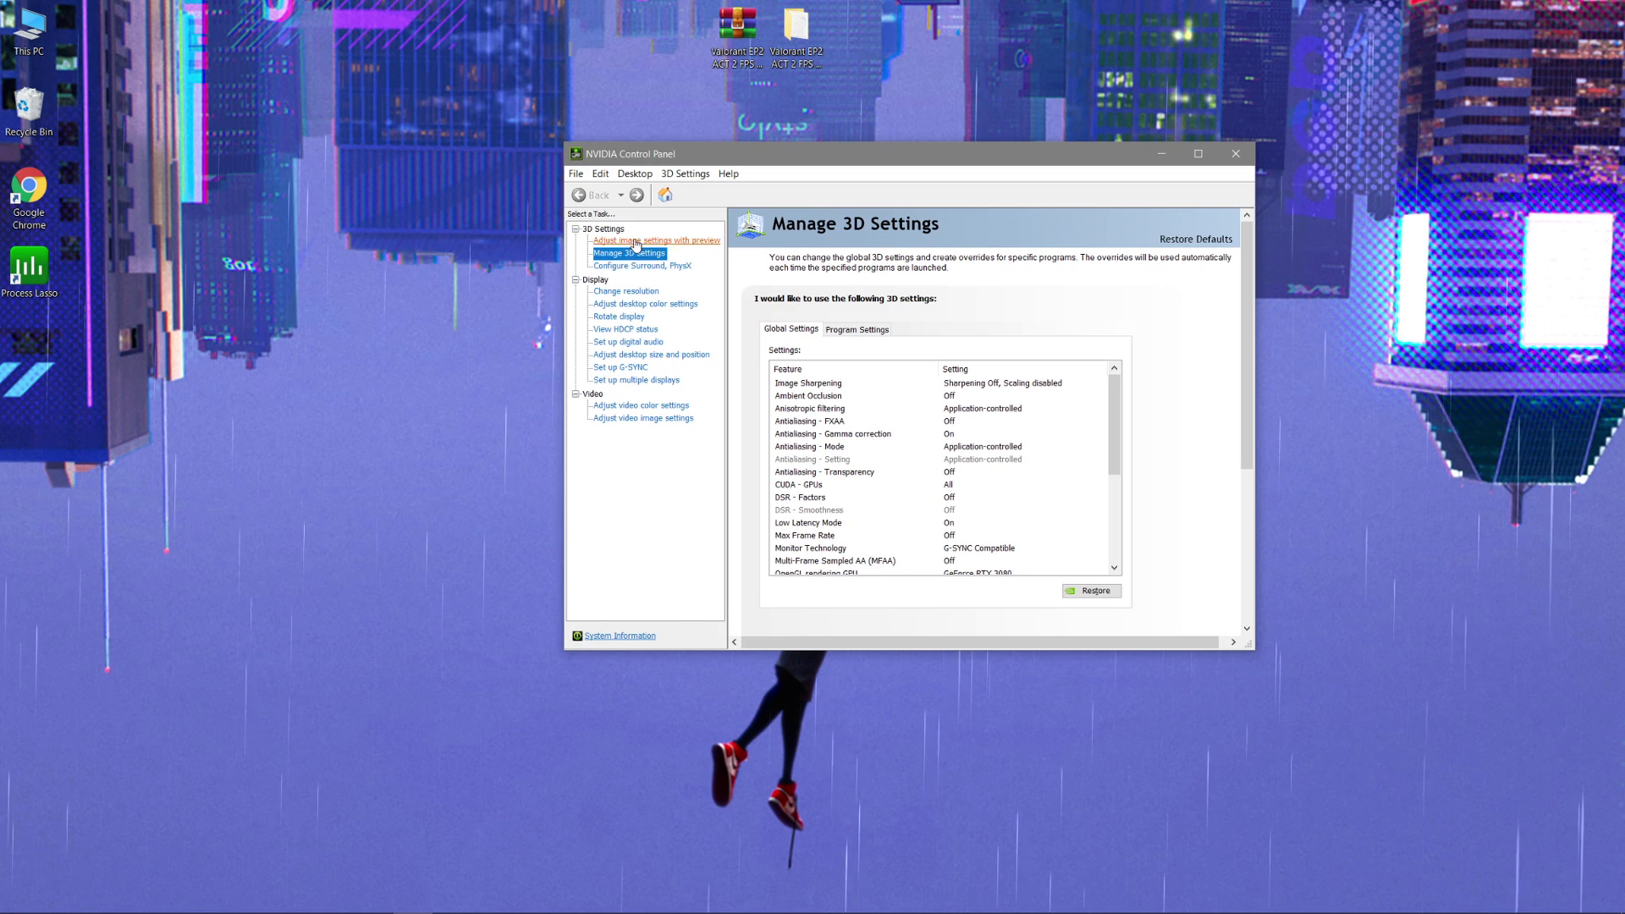
pyautogui.click(874, 527)
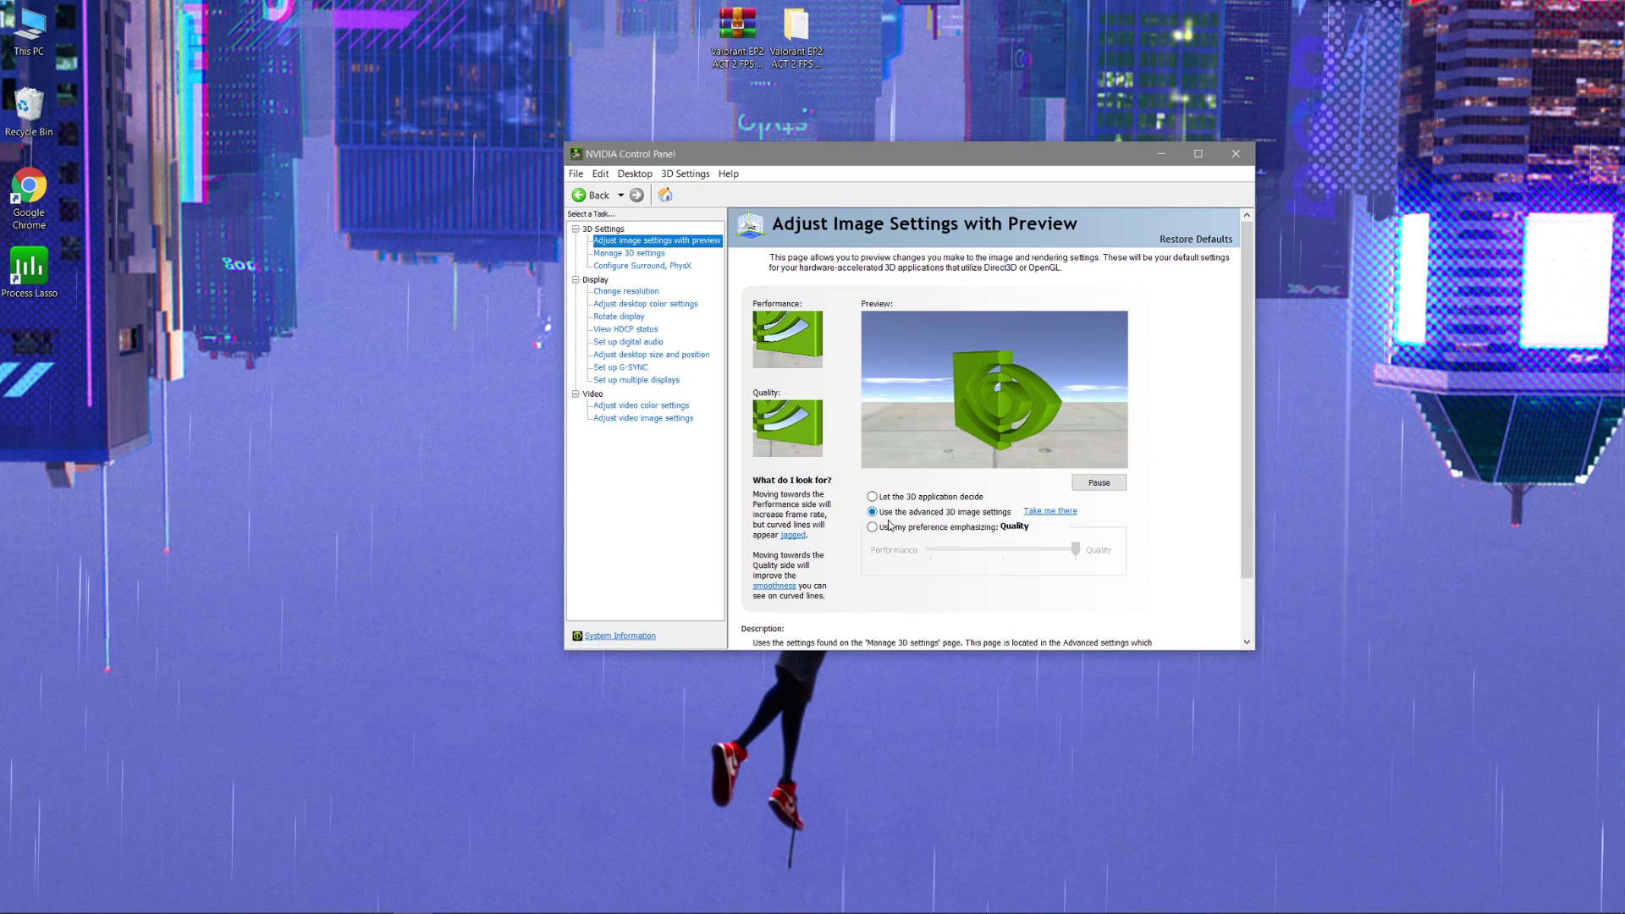
pyautogui.click(901, 513)
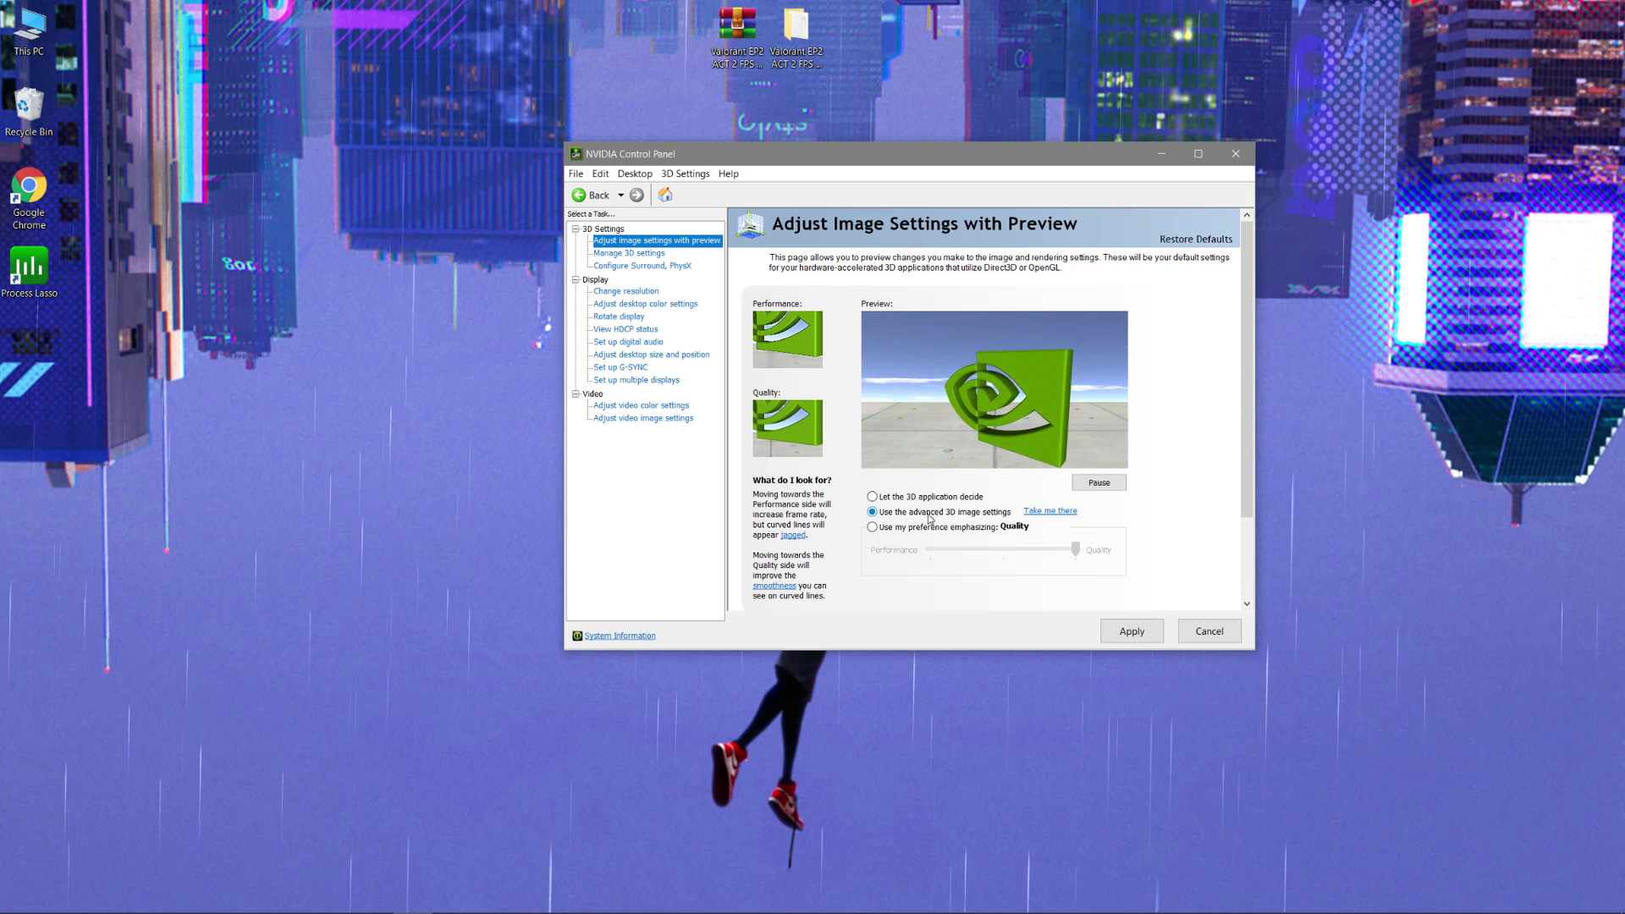
# Maximize the window and set Vertical sync to Fast in the global Manage 3D settings
pyautogui.click(631, 254)
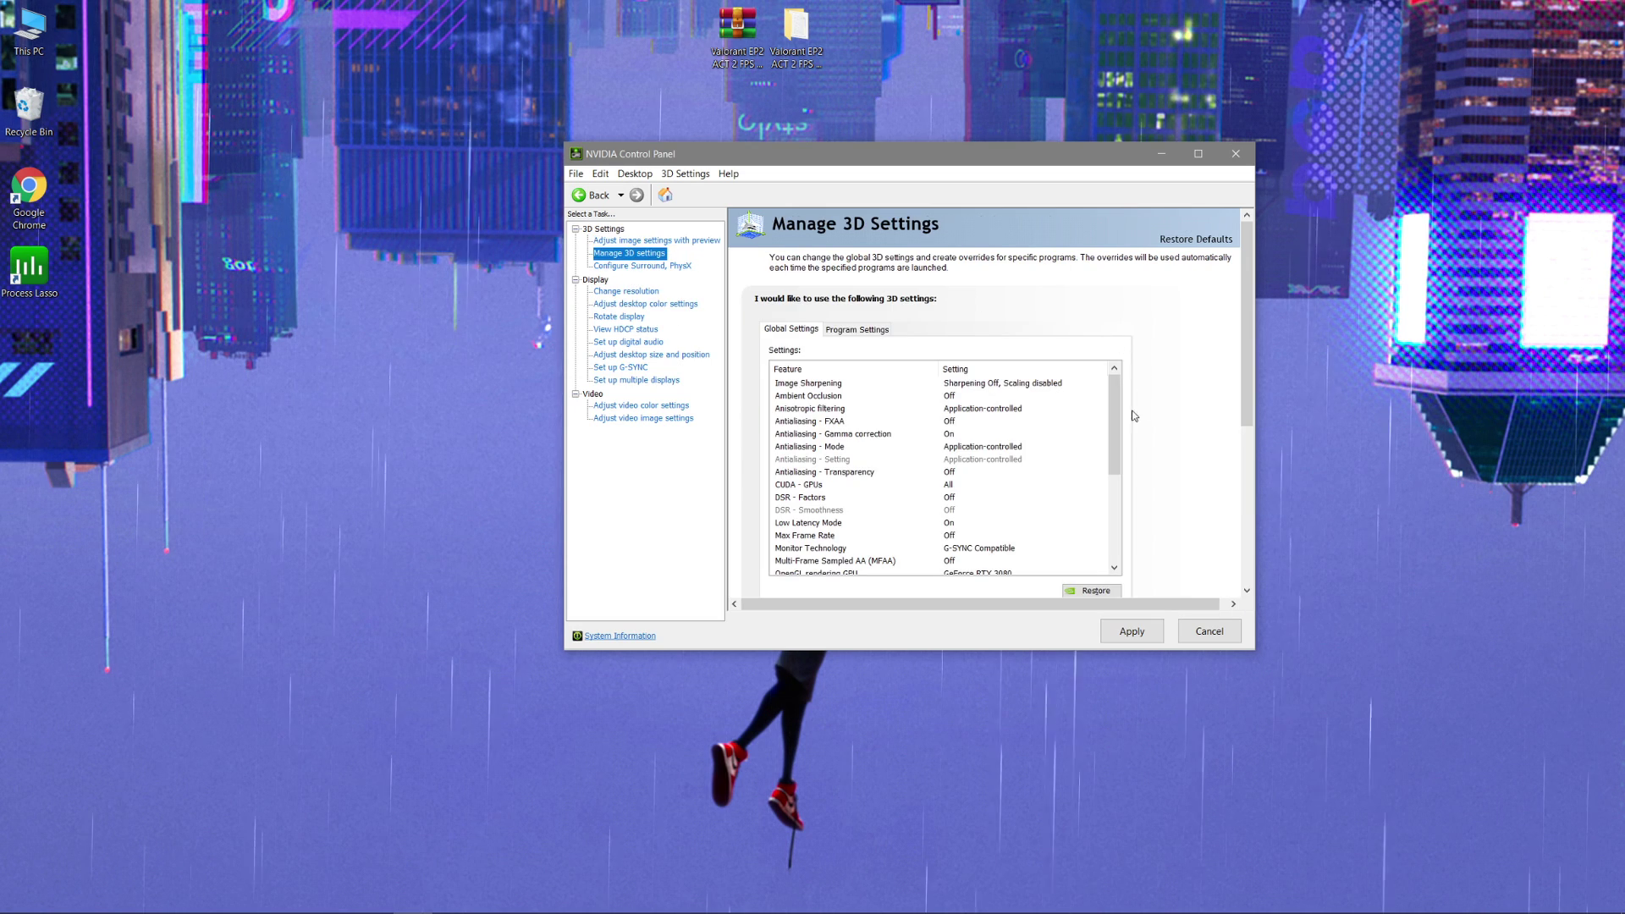
pyautogui.click(1198, 153)
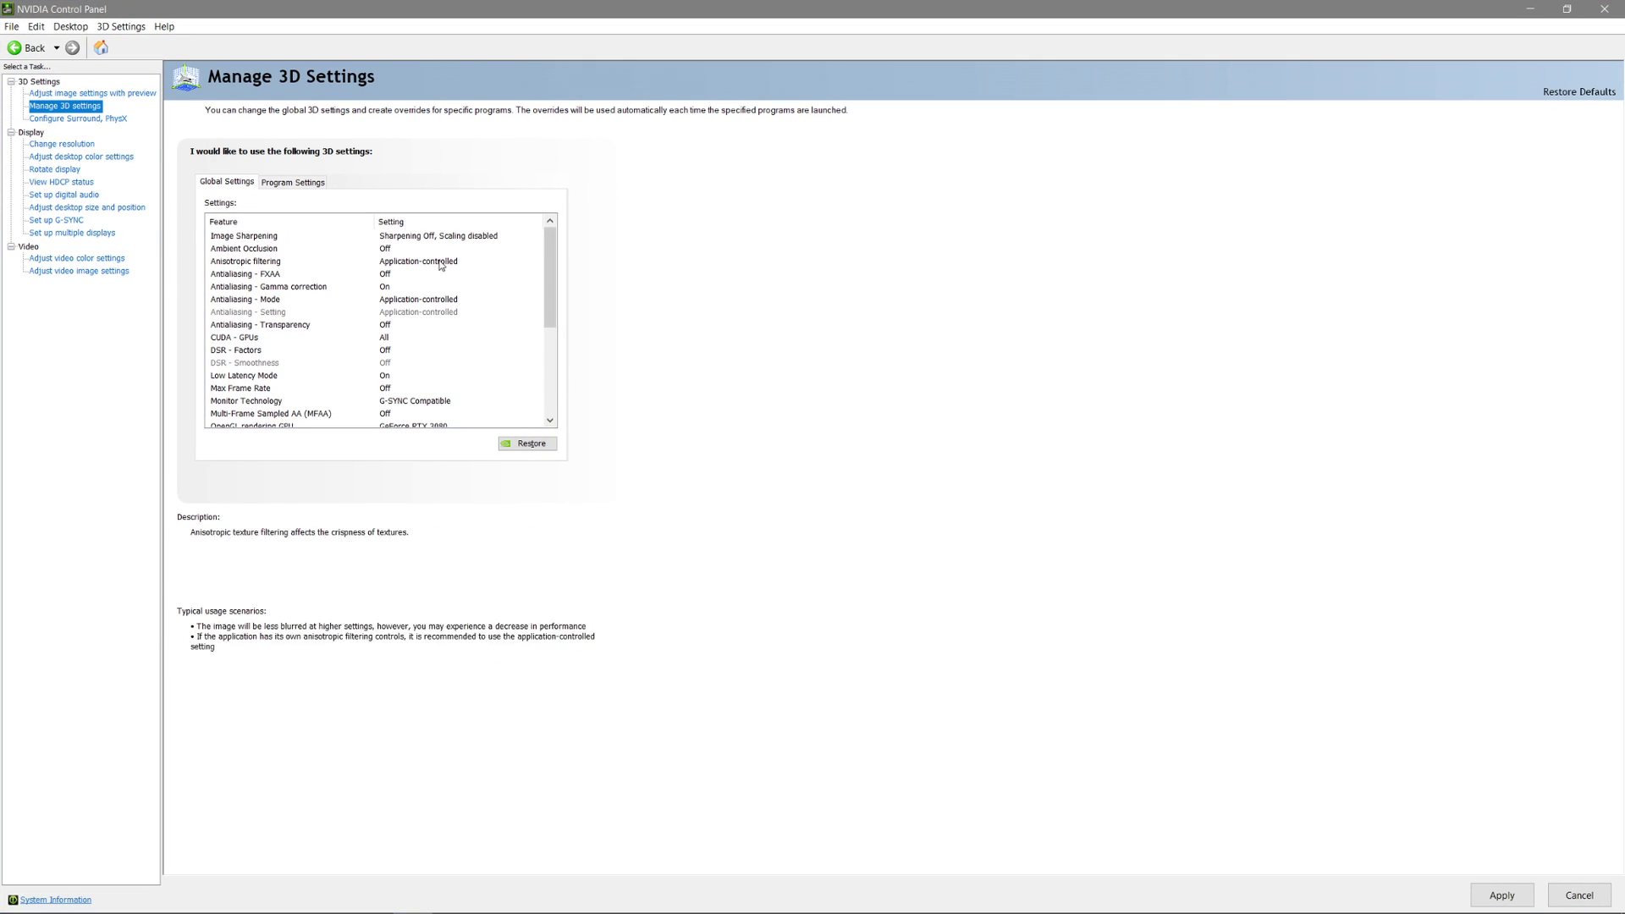
pyautogui.moveTo(987, 399); pyautogui.dragTo(1028, 682)
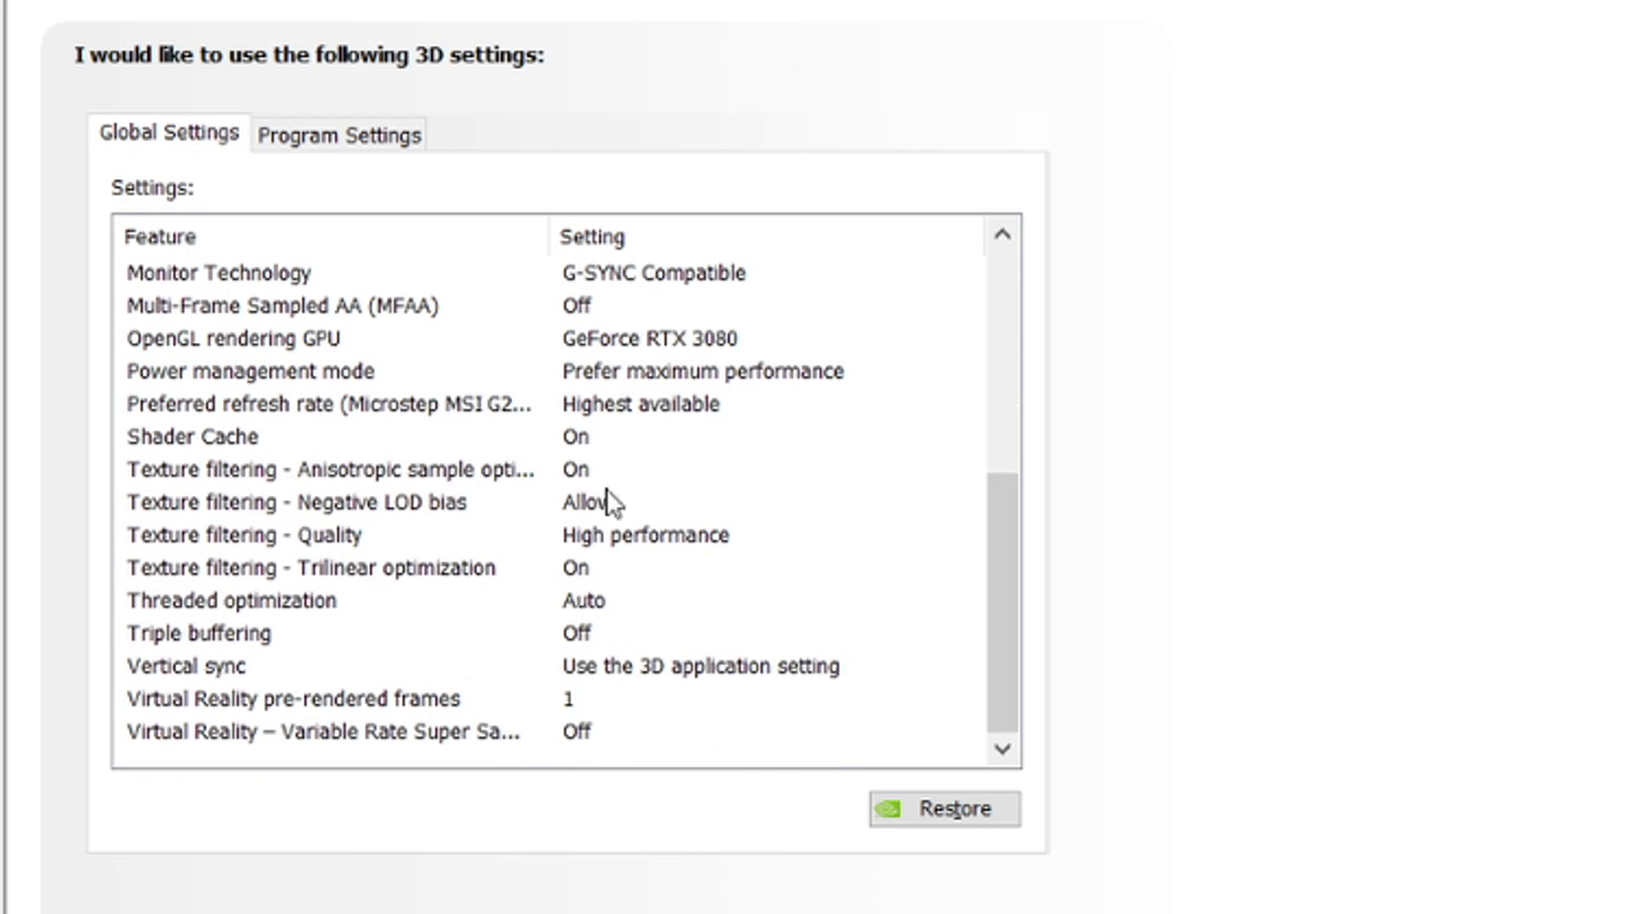
pyautogui.click(690, 673)
pyautogui.click(704, 668)
pyautogui.click(708, 671)
pyautogui.click(722, 666)
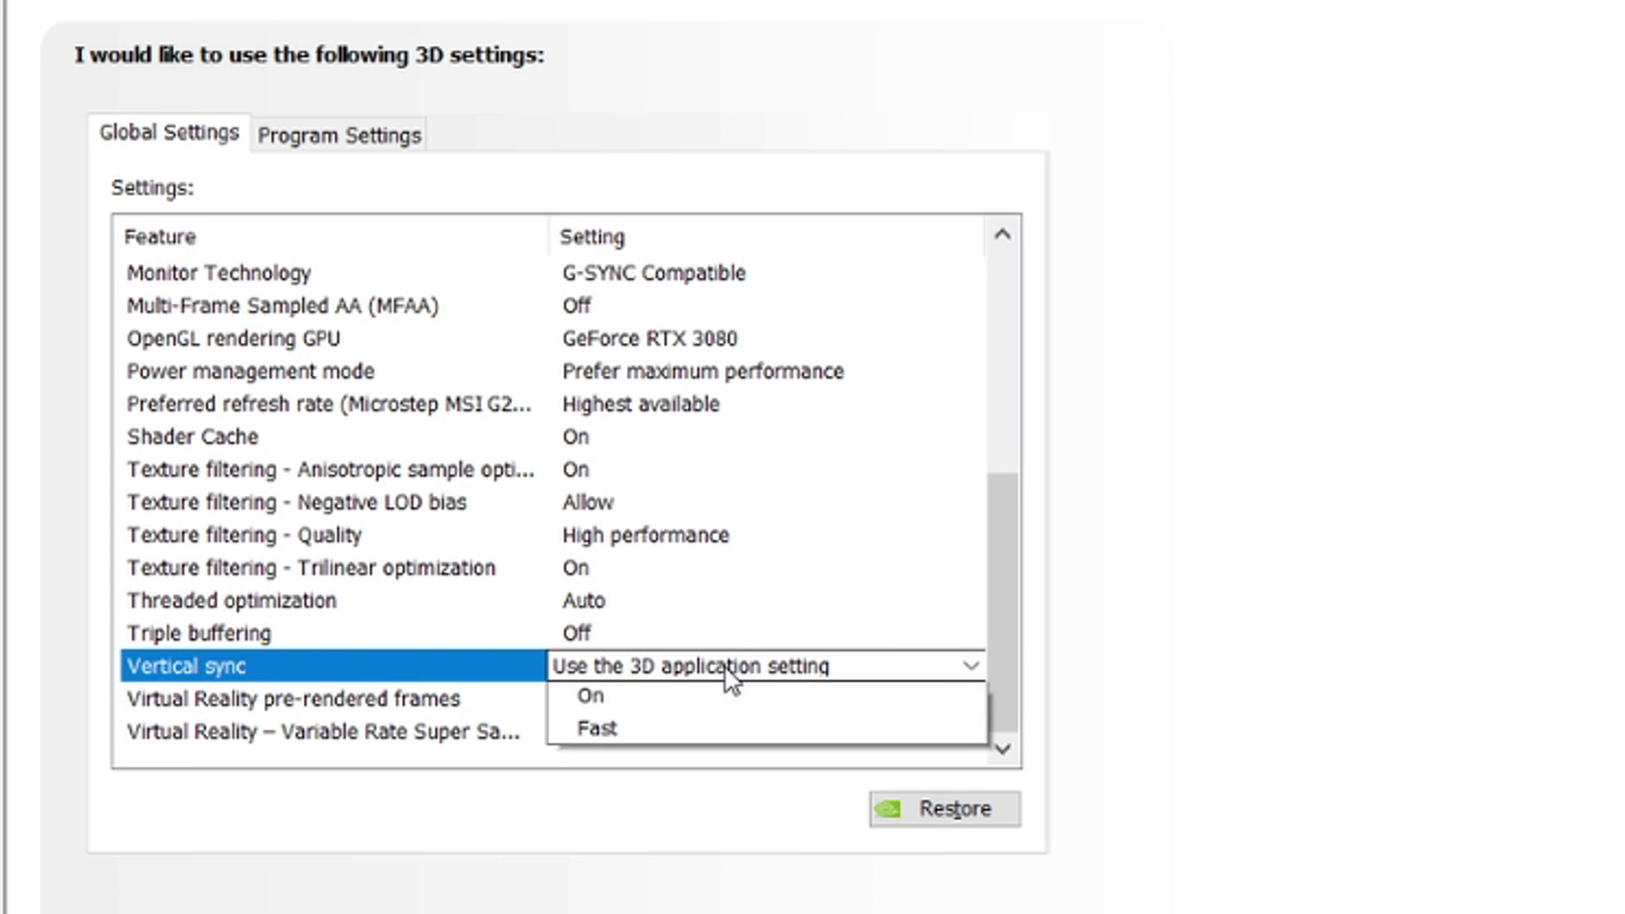
pyautogui.click(657, 798)
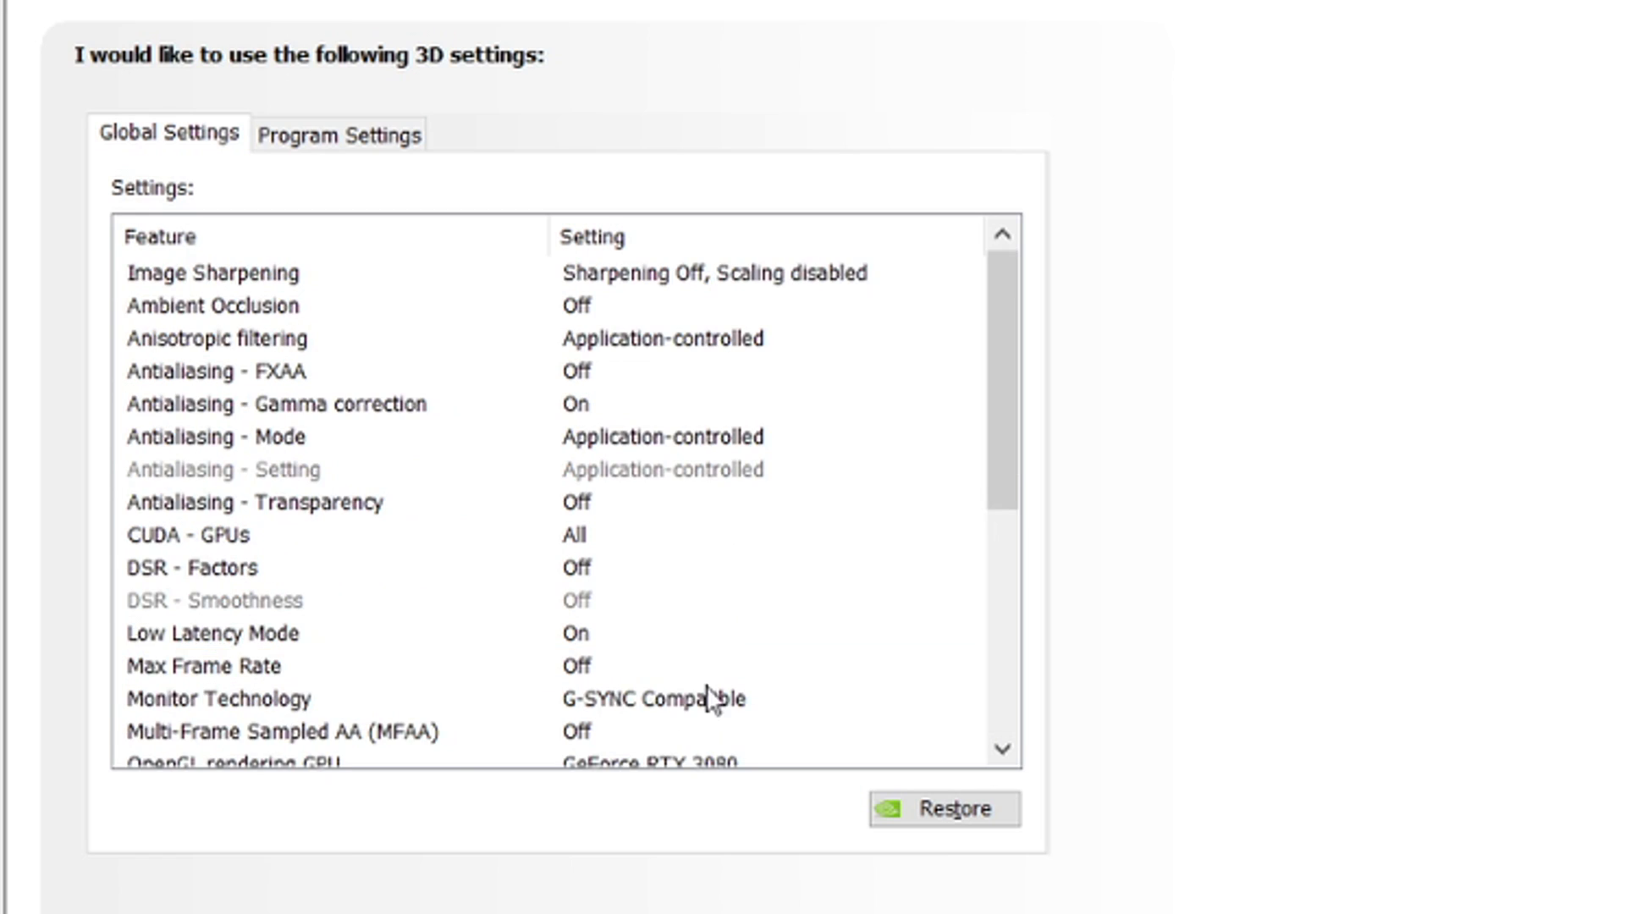
pyautogui.click(708, 693)
pyautogui.click(648, 841)
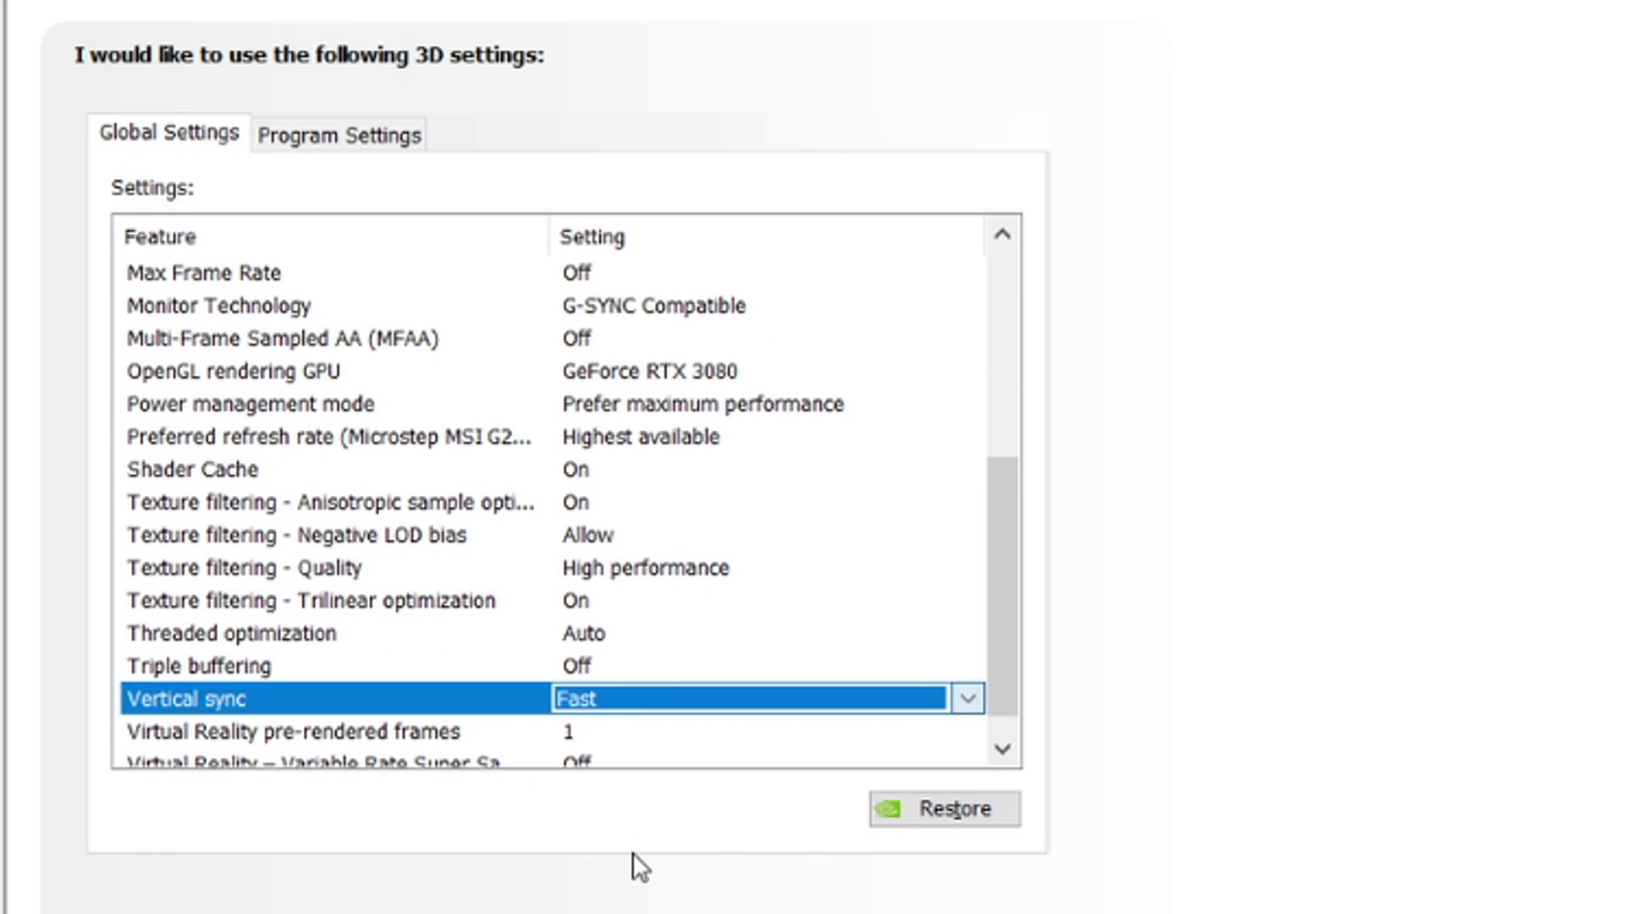
pyautogui.moveTo(1004, 681); pyautogui.dragTo(1004, 397)
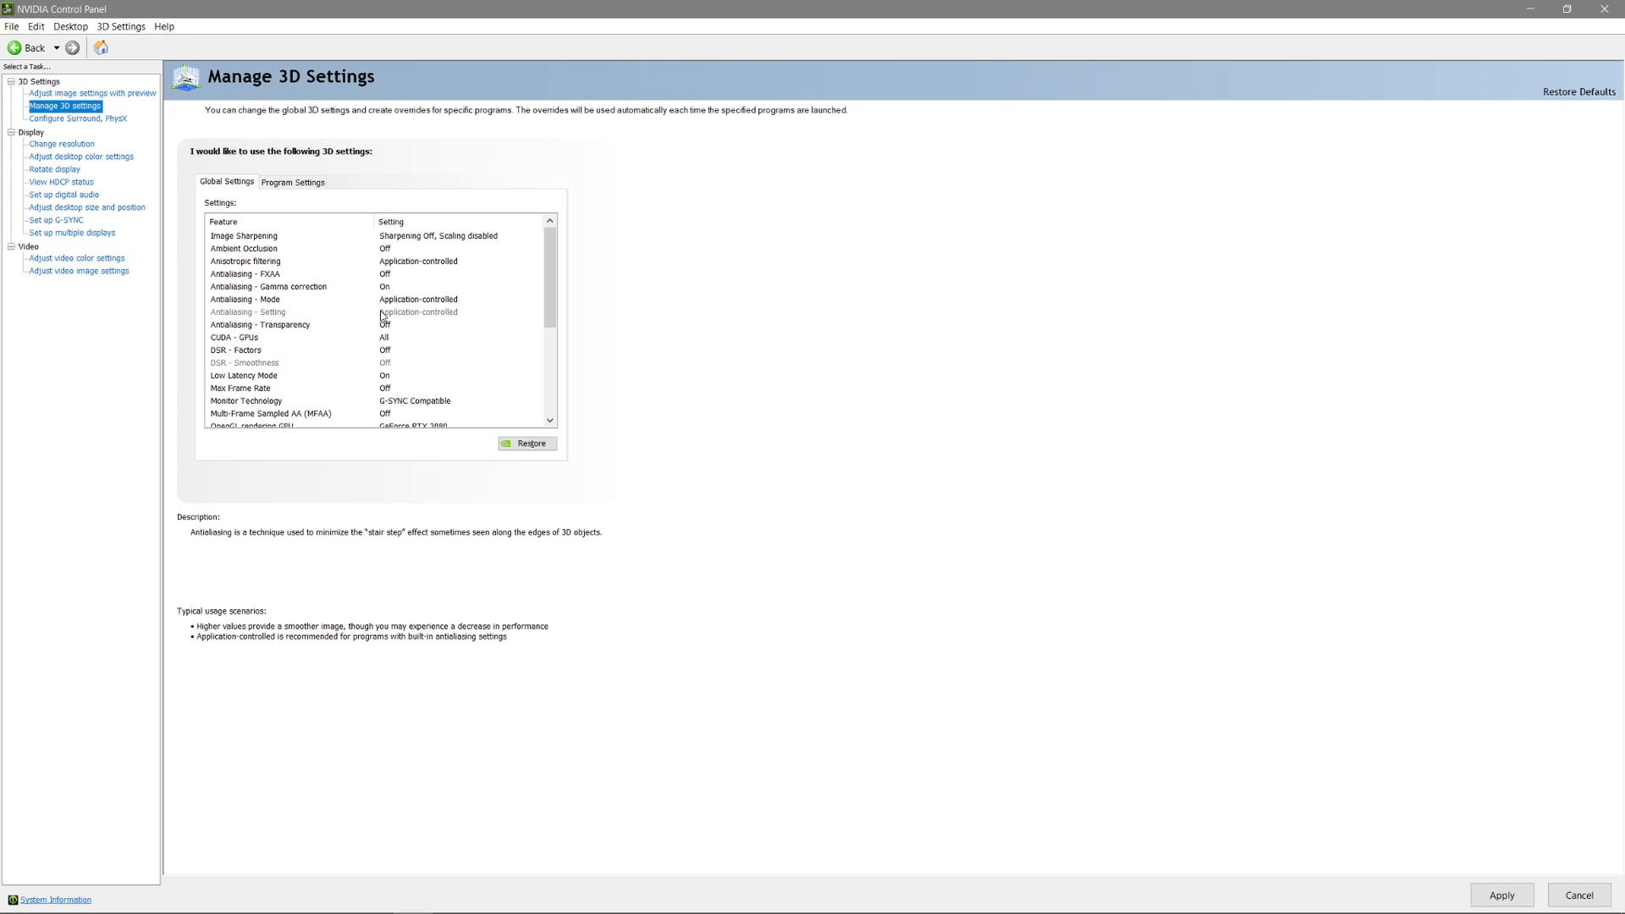
pyautogui.moveTo(546, 314)
pyautogui.mouseDown()
pyautogui.moveTo(547, 338)
pyautogui.moveTo(547, 321)
pyautogui.mouseUp()
# Add VALORANT as a program to customize in the program-specific 3D settings
pyautogui.click(296, 183)
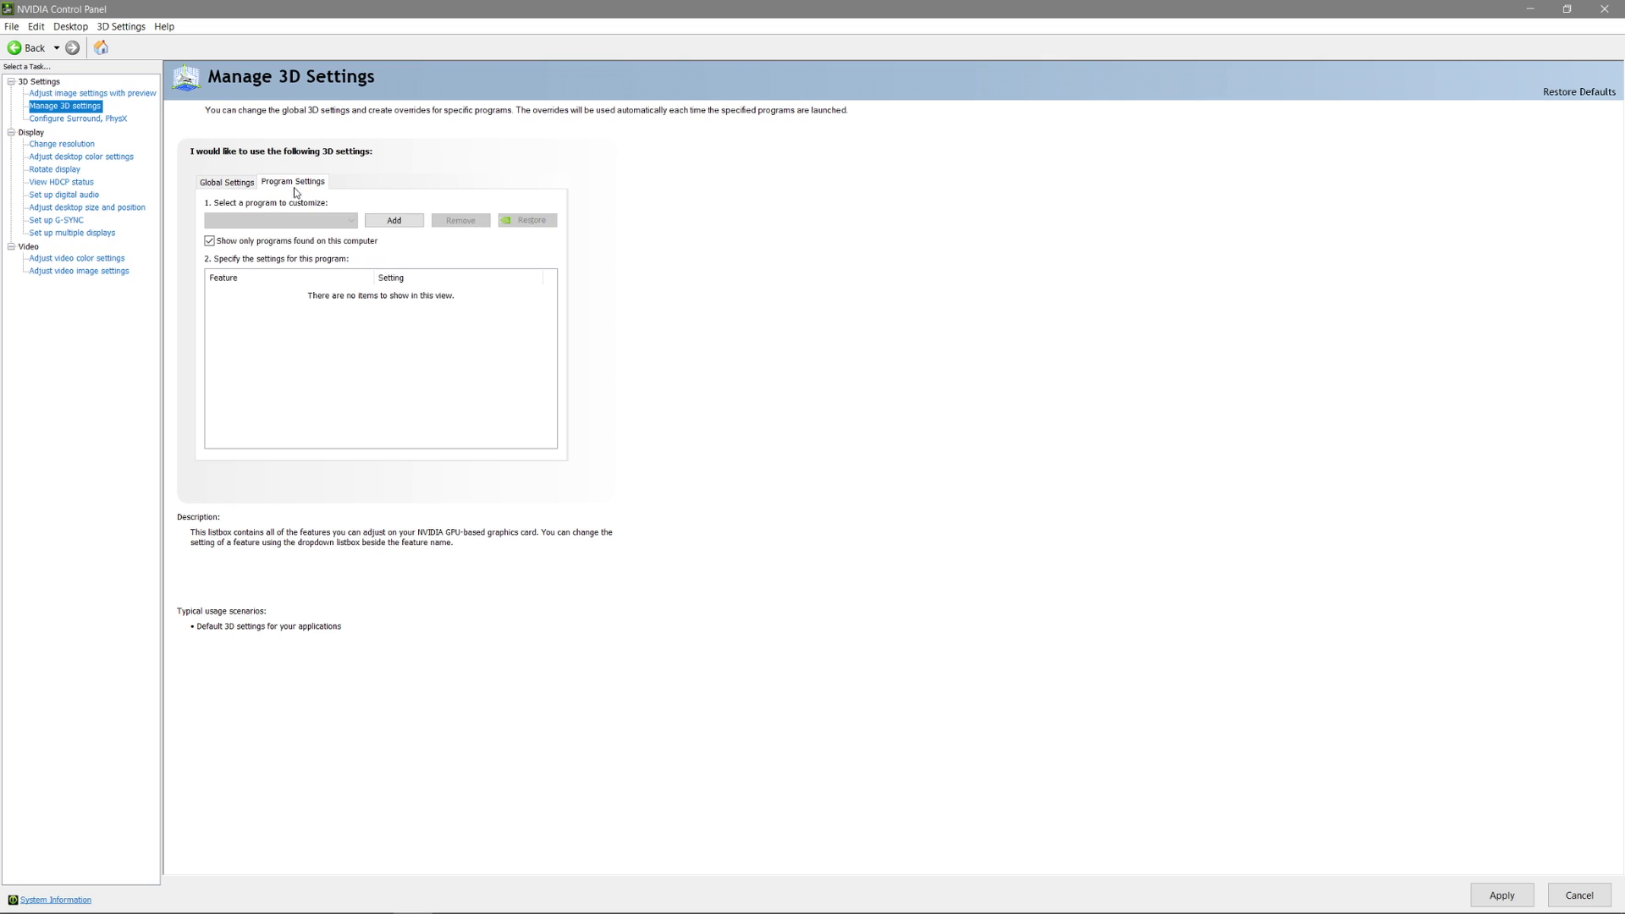
pyautogui.click(398, 222)
pyautogui.click(766, 332)
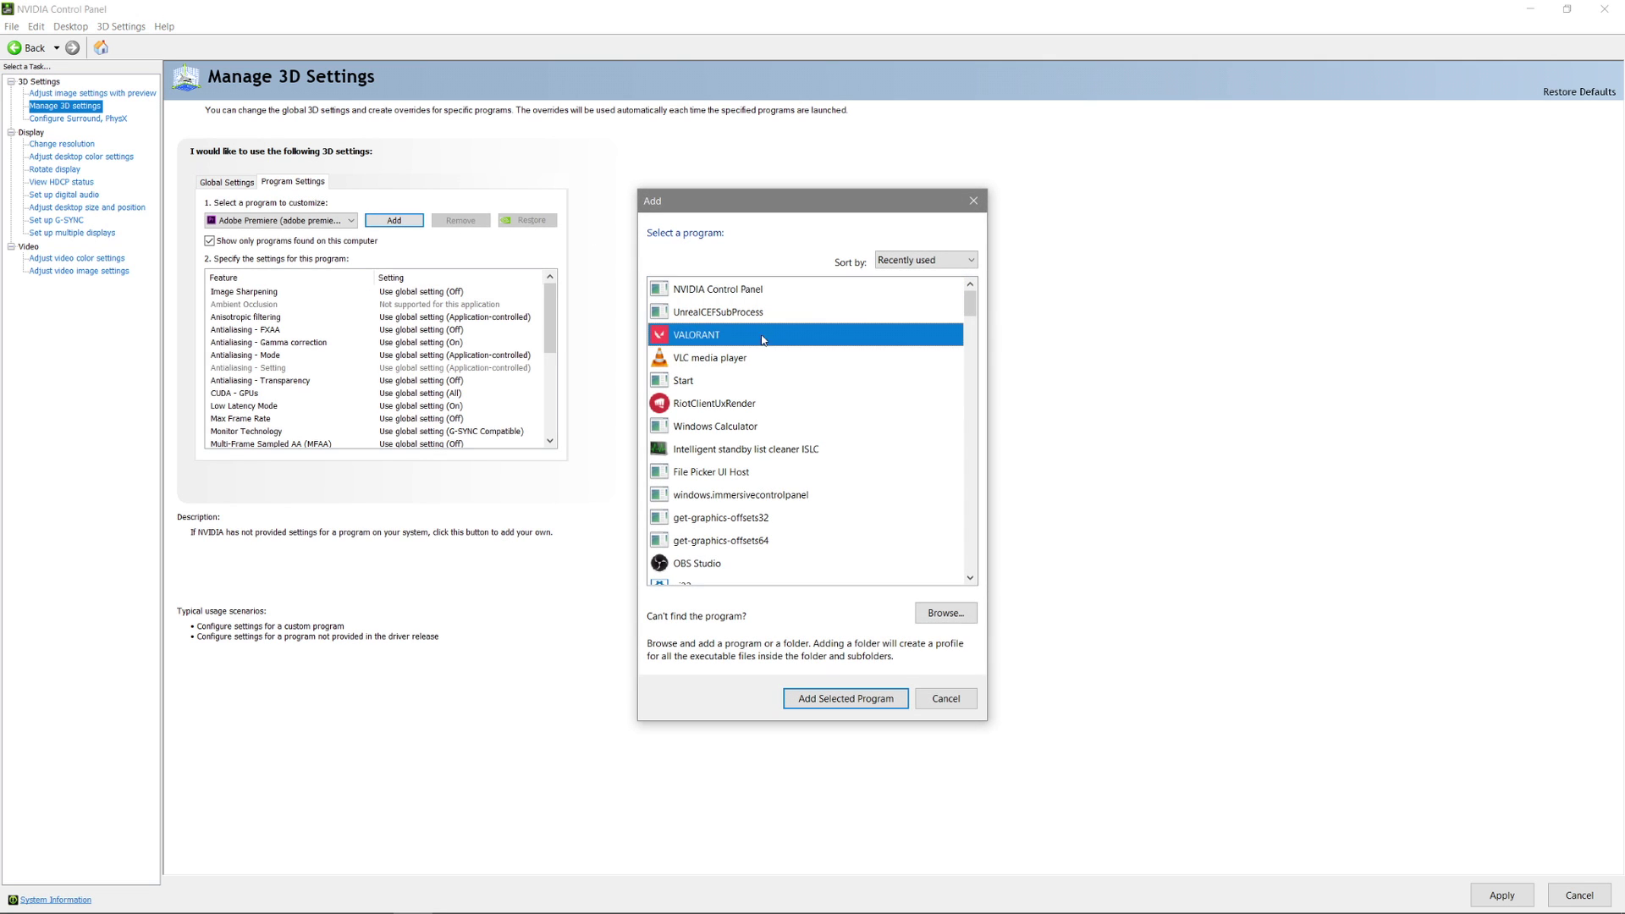
pyautogui.click(849, 700)
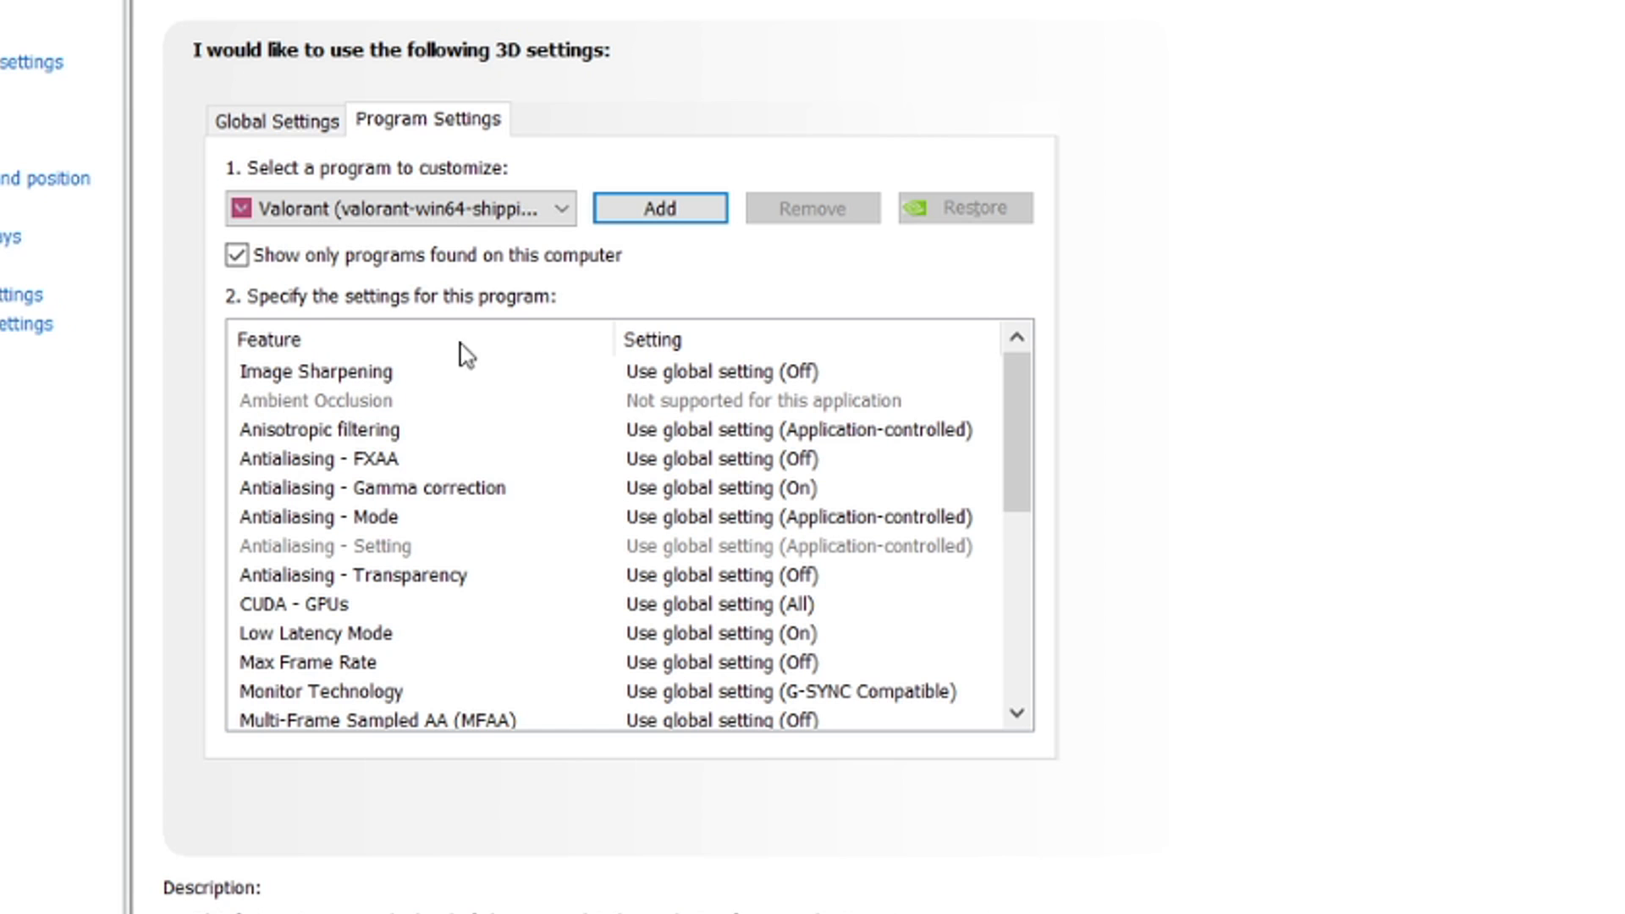
# Set Image Sharpening and Anisotropic filtering to Off in VALORANT's program settings
pyautogui.click(462, 399)
pyautogui.click(446, 372)
pyautogui.click(726, 374)
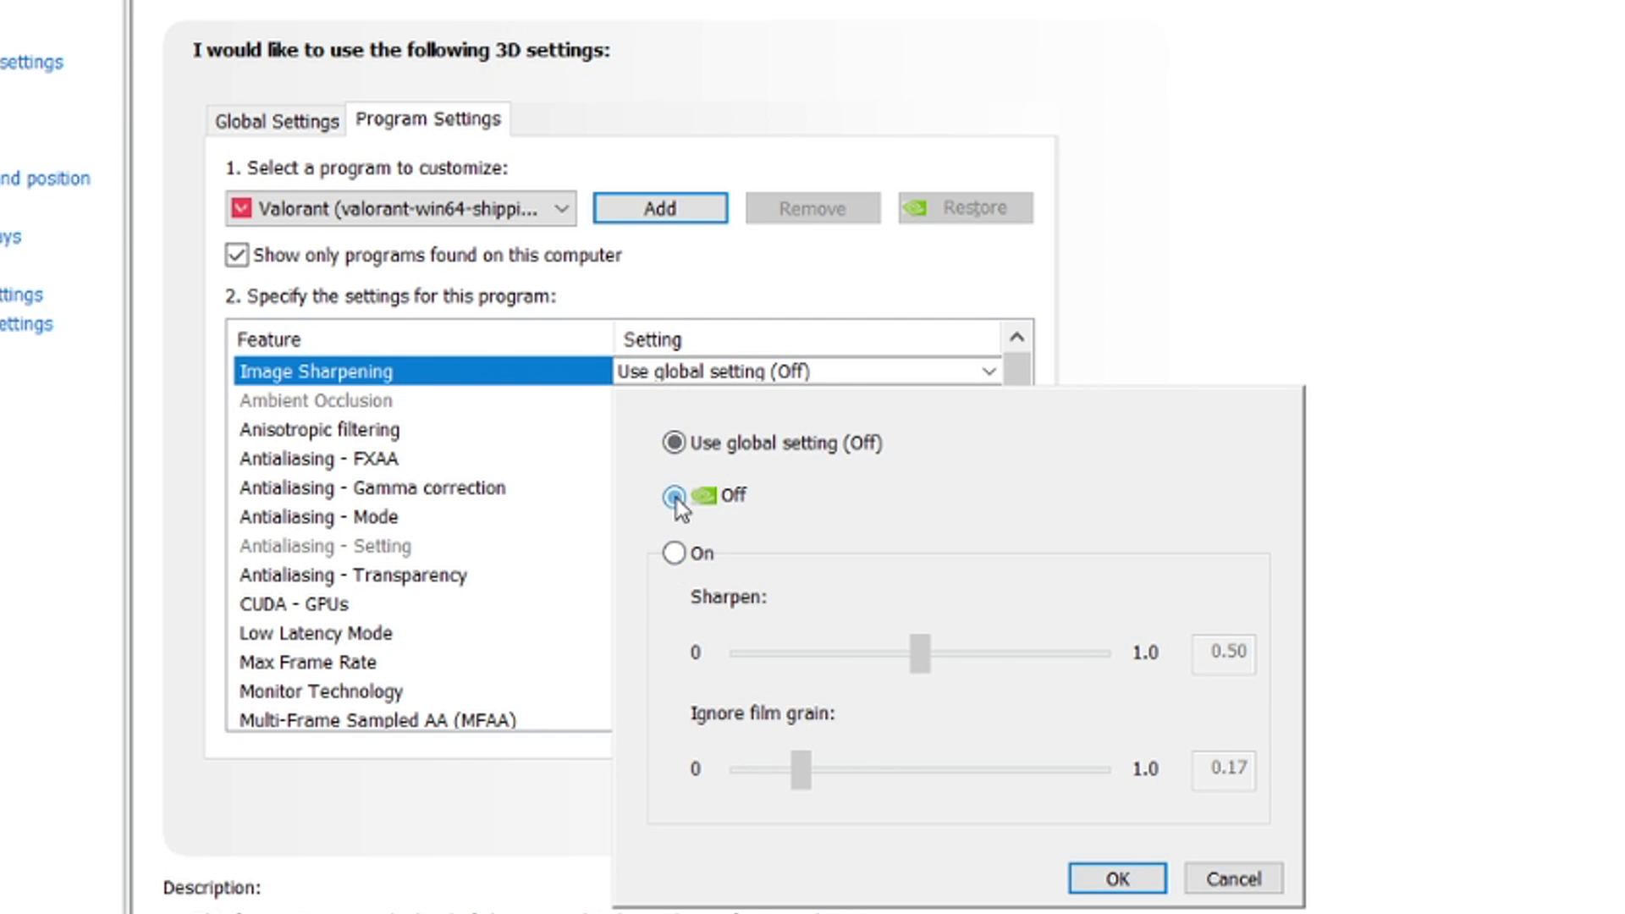
pyautogui.click(1110, 880)
pyautogui.click(723, 429)
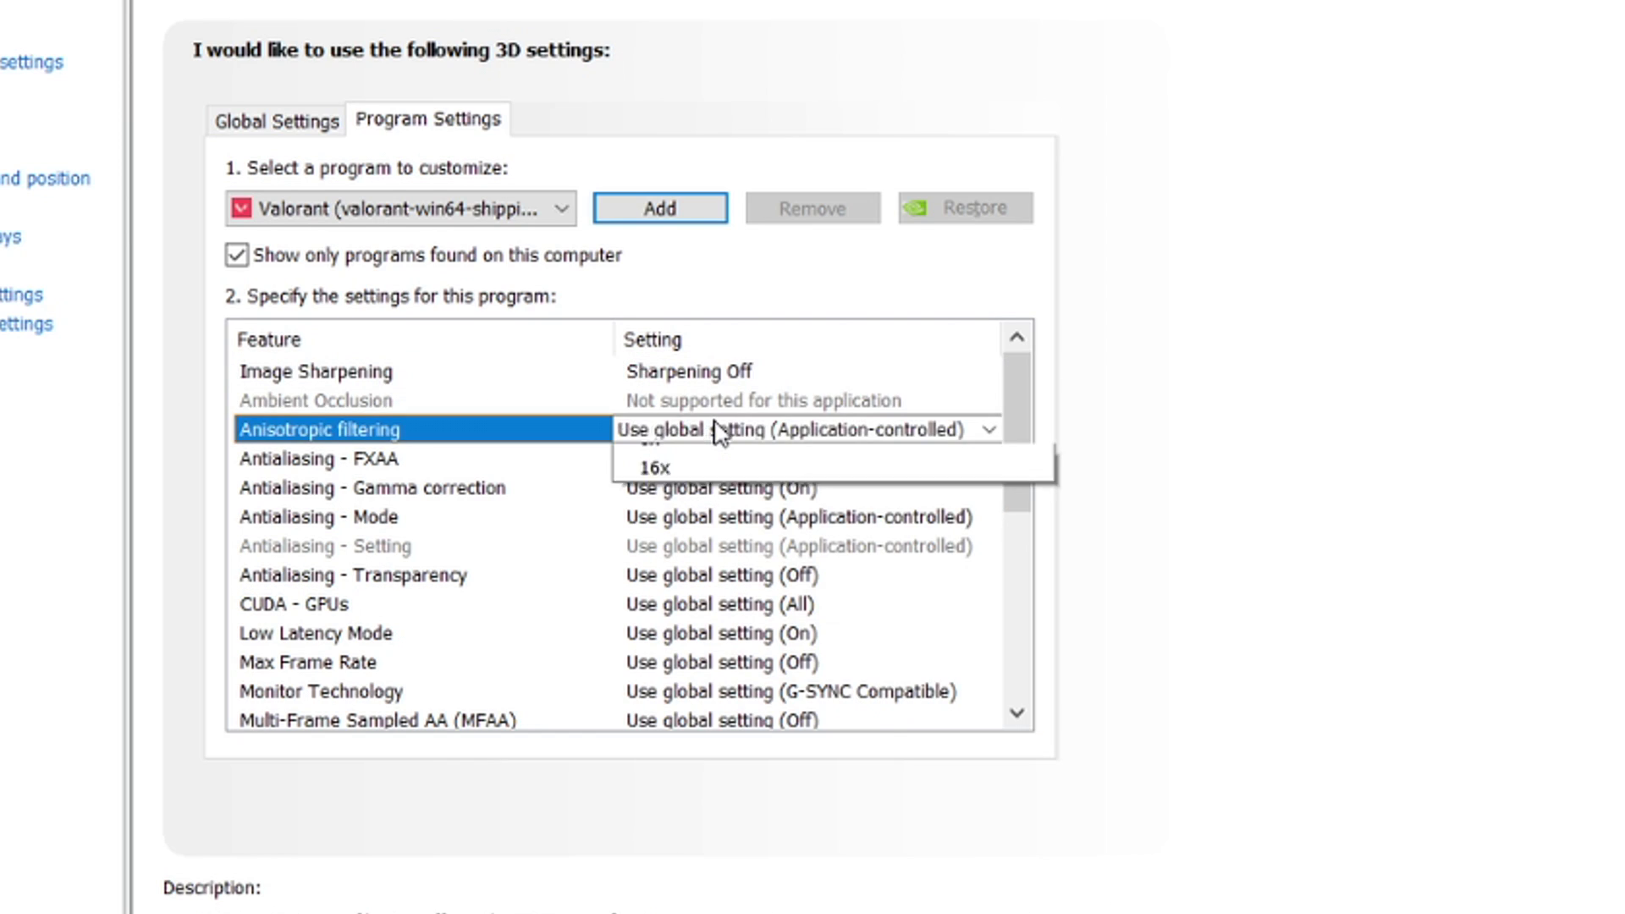
pyautogui.click(734, 432)
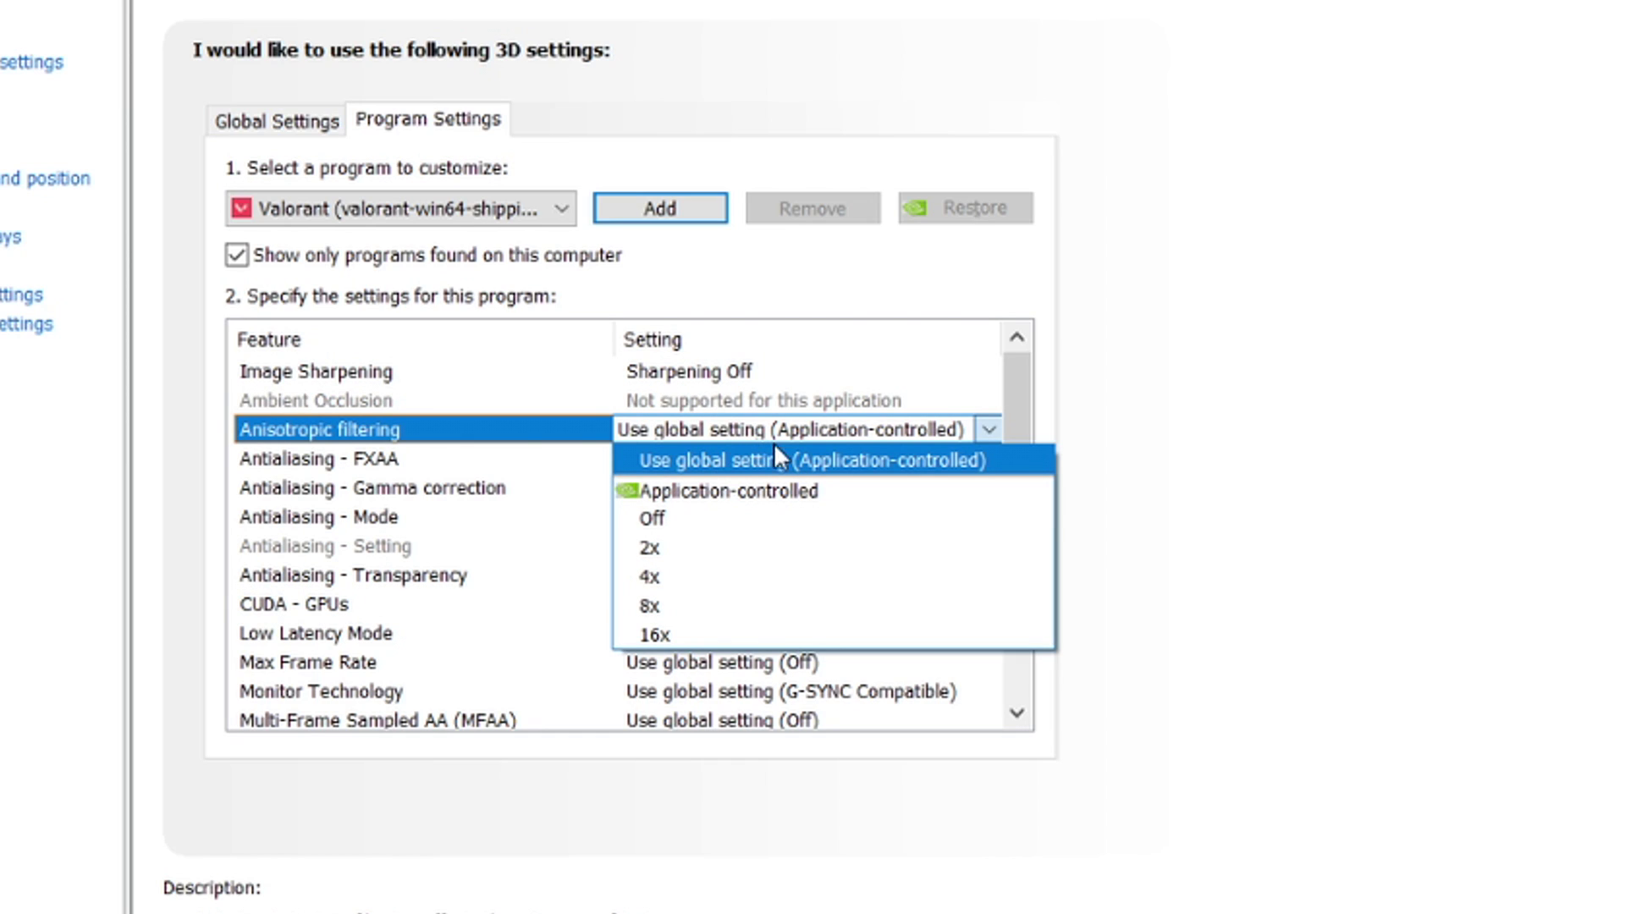
pyautogui.click(733, 530)
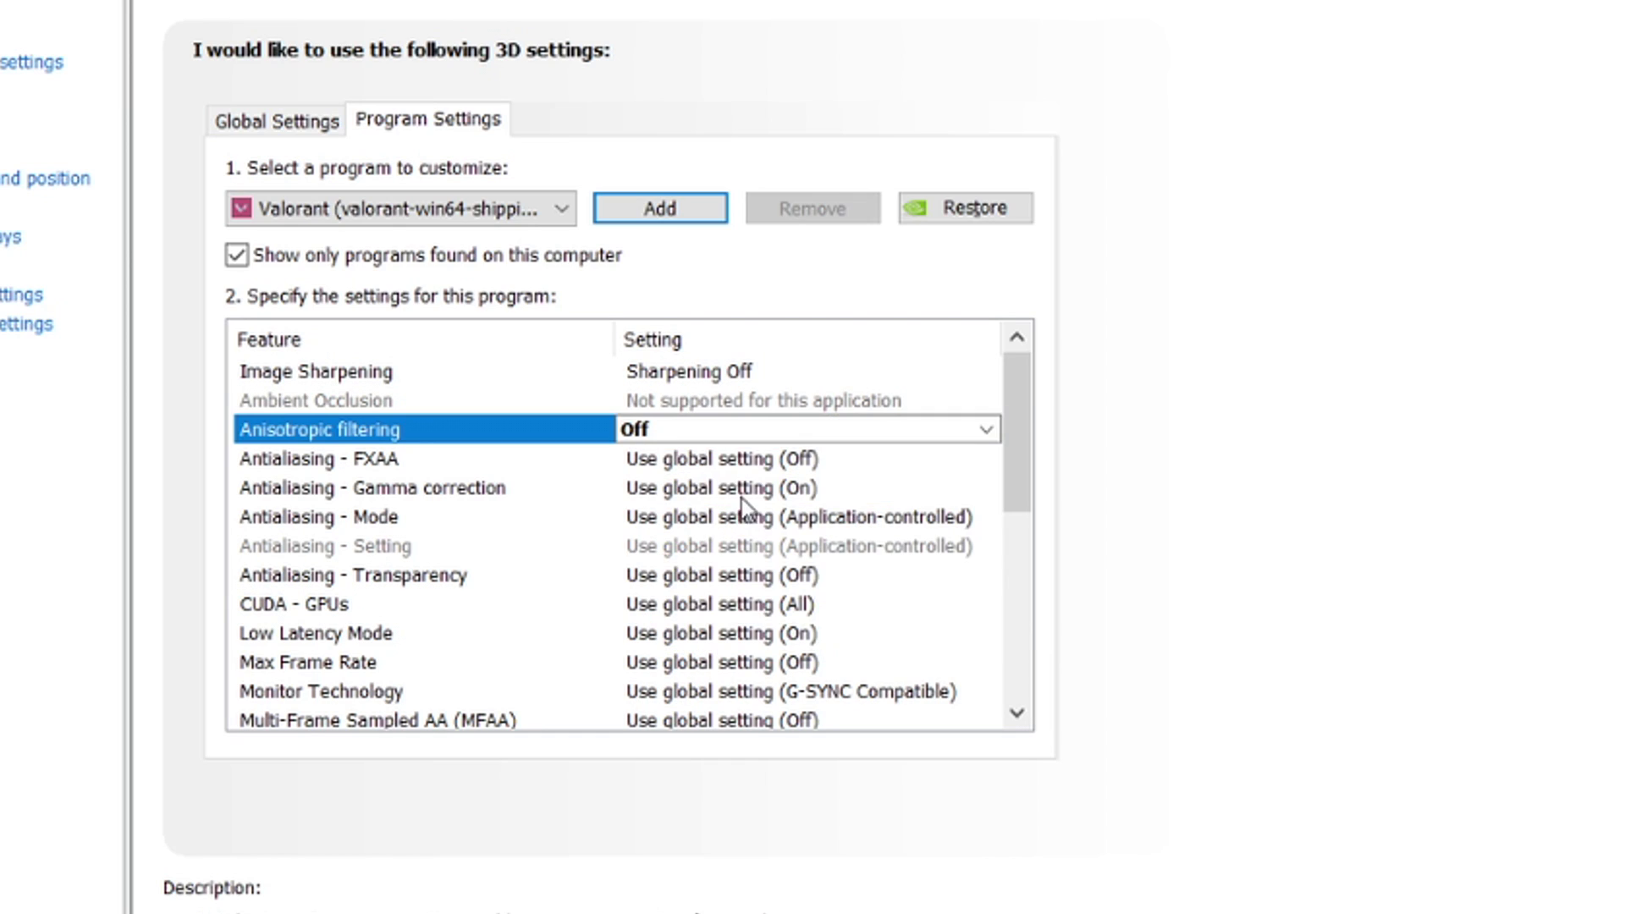
# Set Antialiasing - FXAA to Off and Antialiasing - Gamma correction to On
pyautogui.click(723, 458)
pyautogui.click(738, 460)
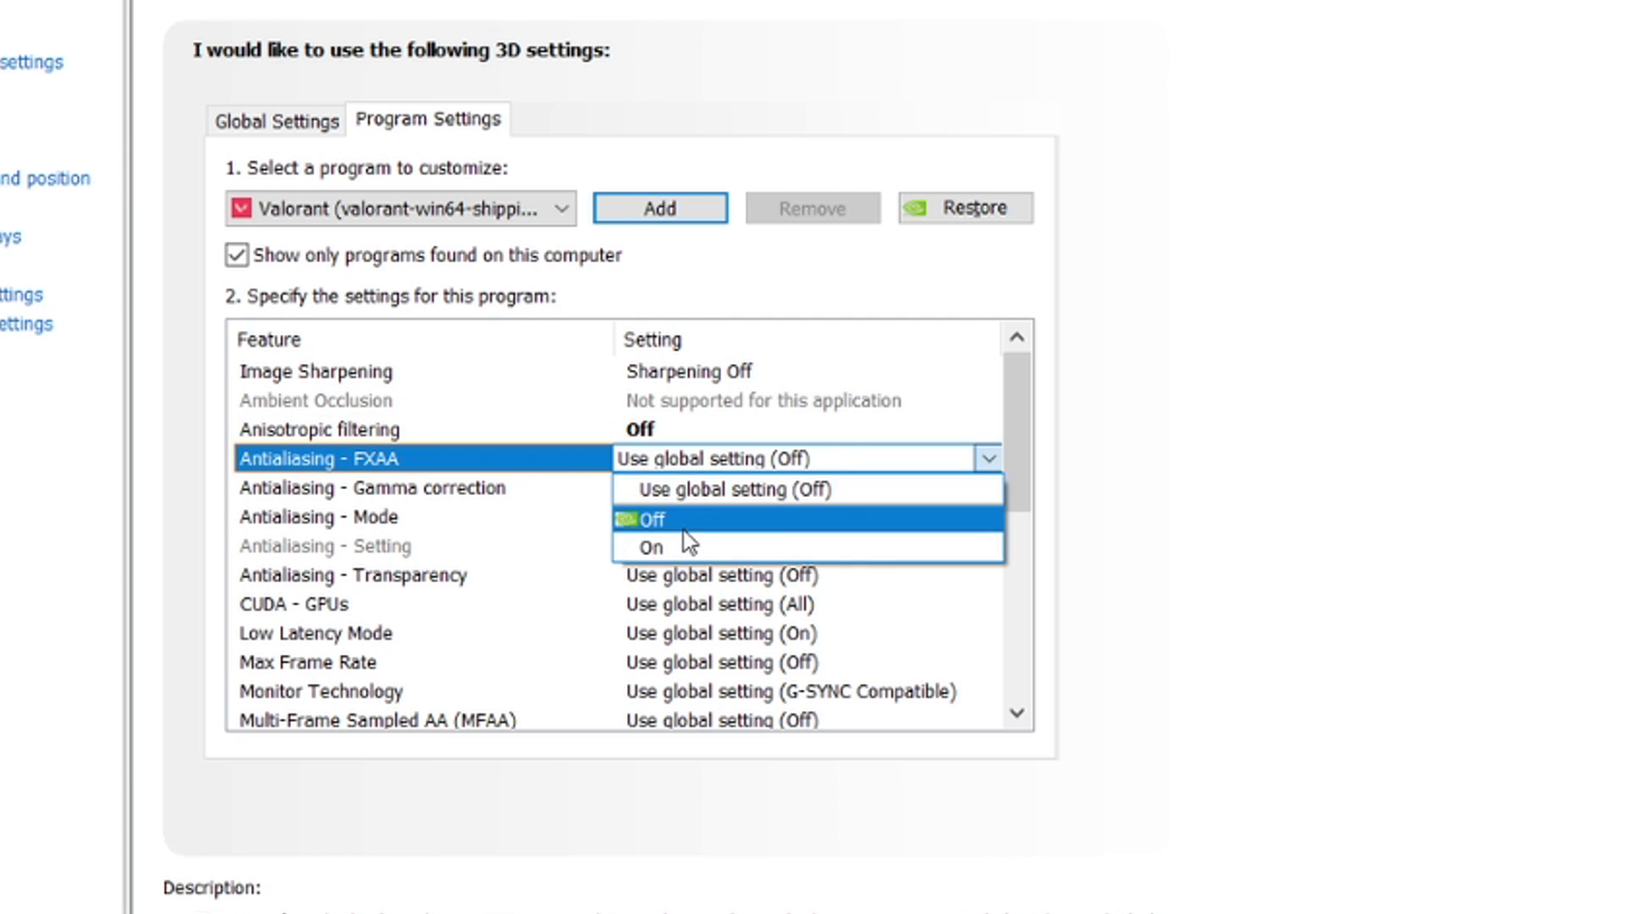
pyautogui.click(707, 520)
pyautogui.click(712, 489)
pyautogui.click(712, 492)
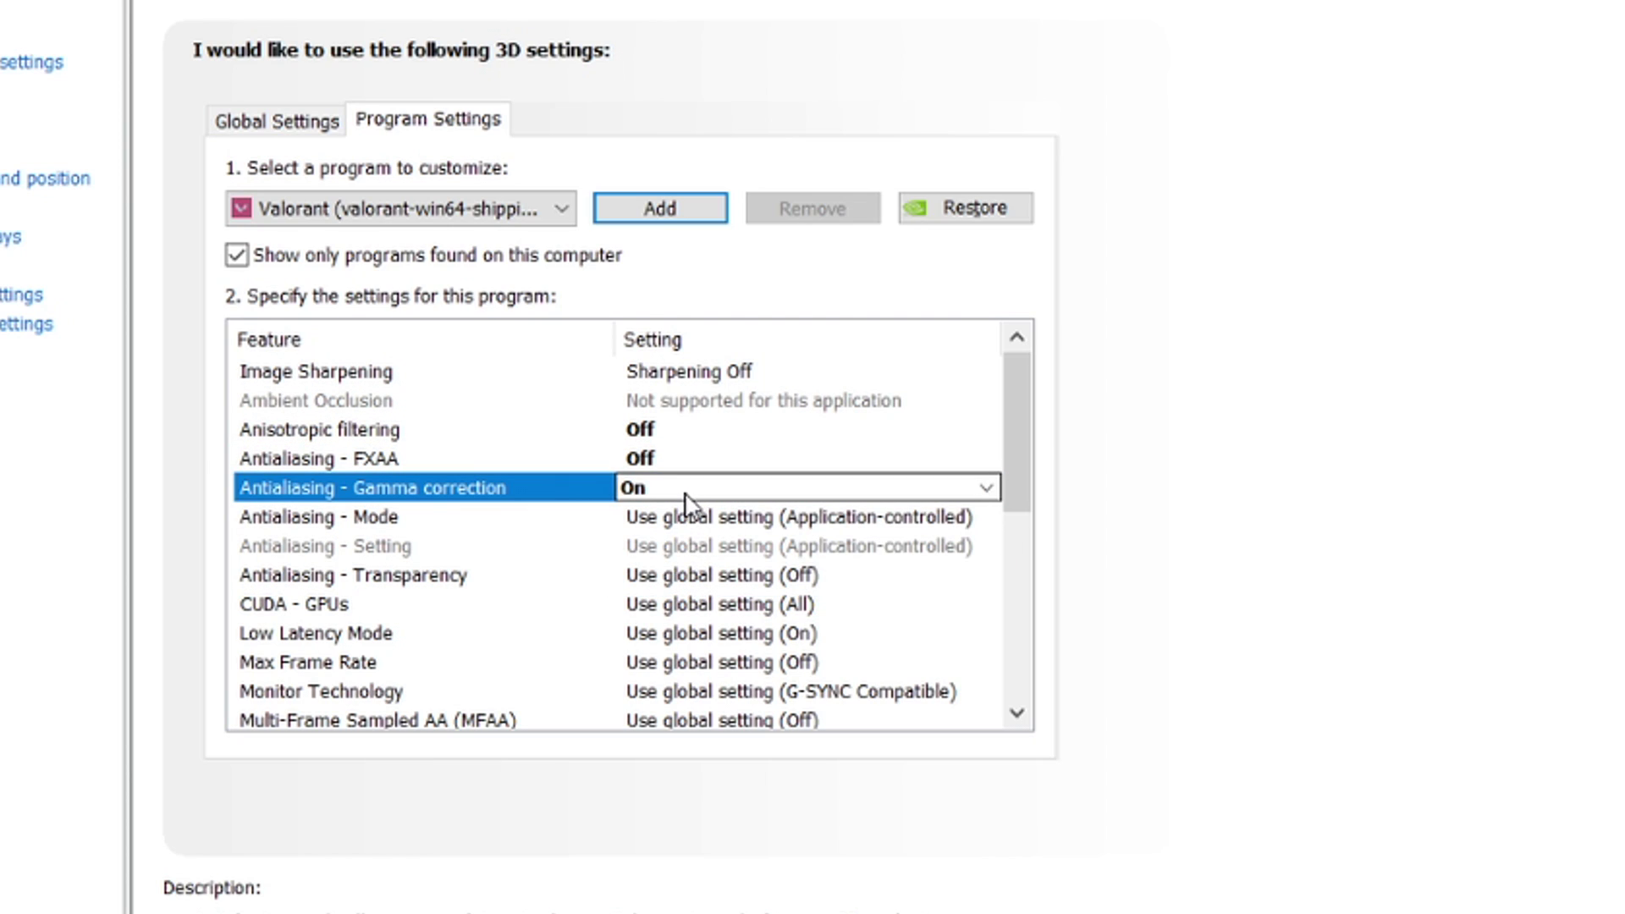
# Set Antialiasing - Mode to Off and choose Use global setting (Application-controlled) for Antialiasing - Setting
pyautogui.click(688, 517)
pyautogui.click(689, 518)
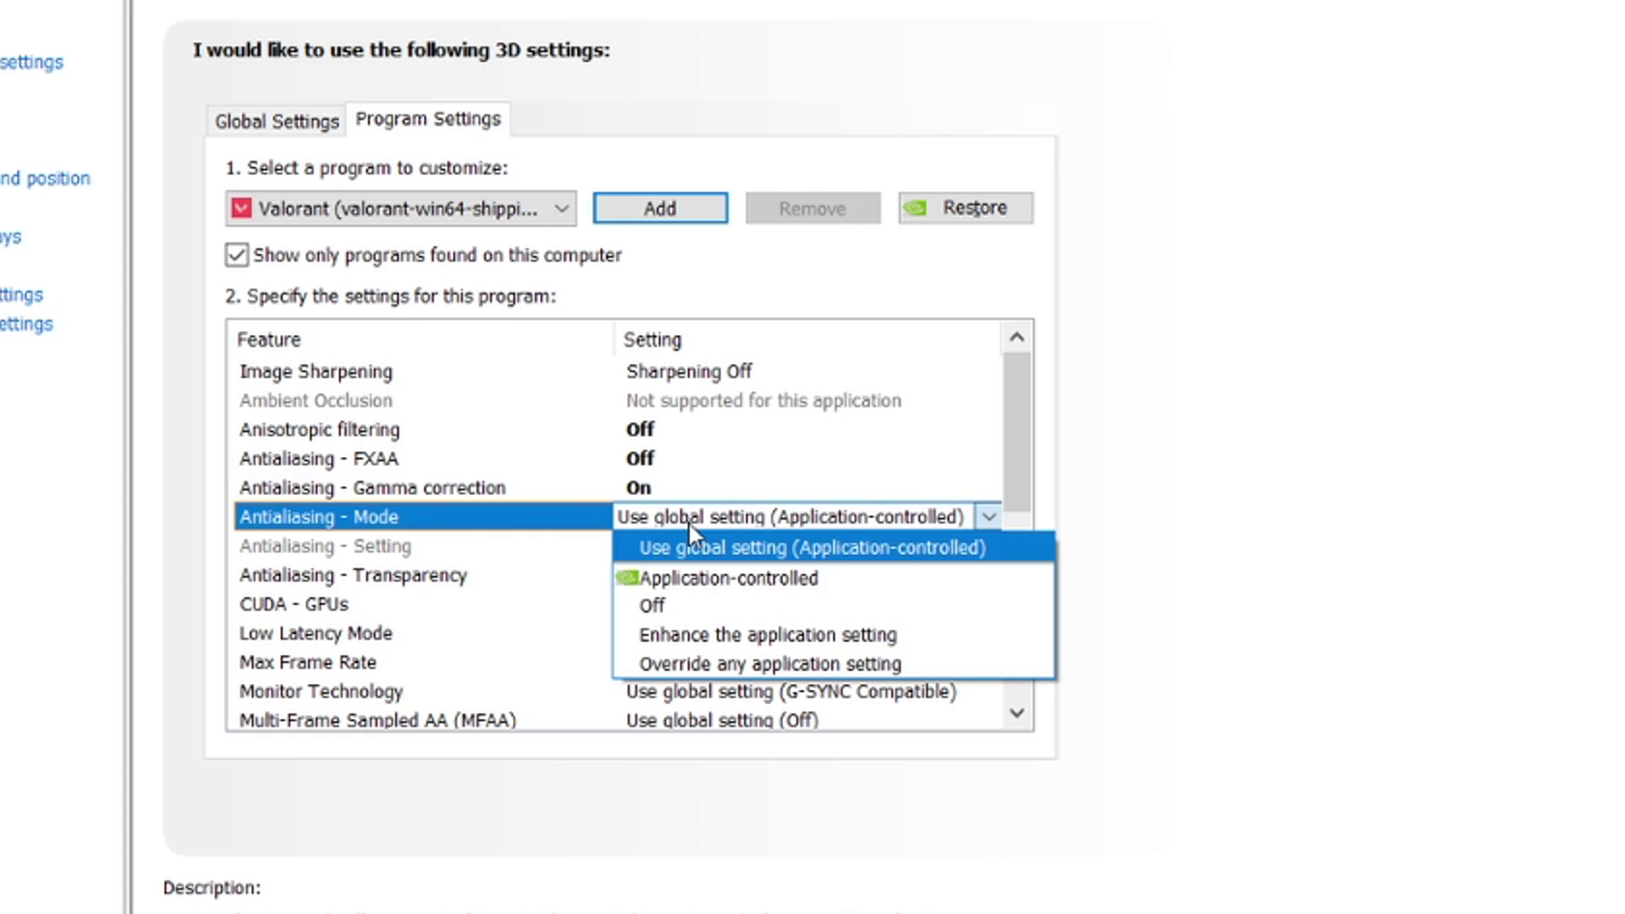
pyautogui.click(731, 606)
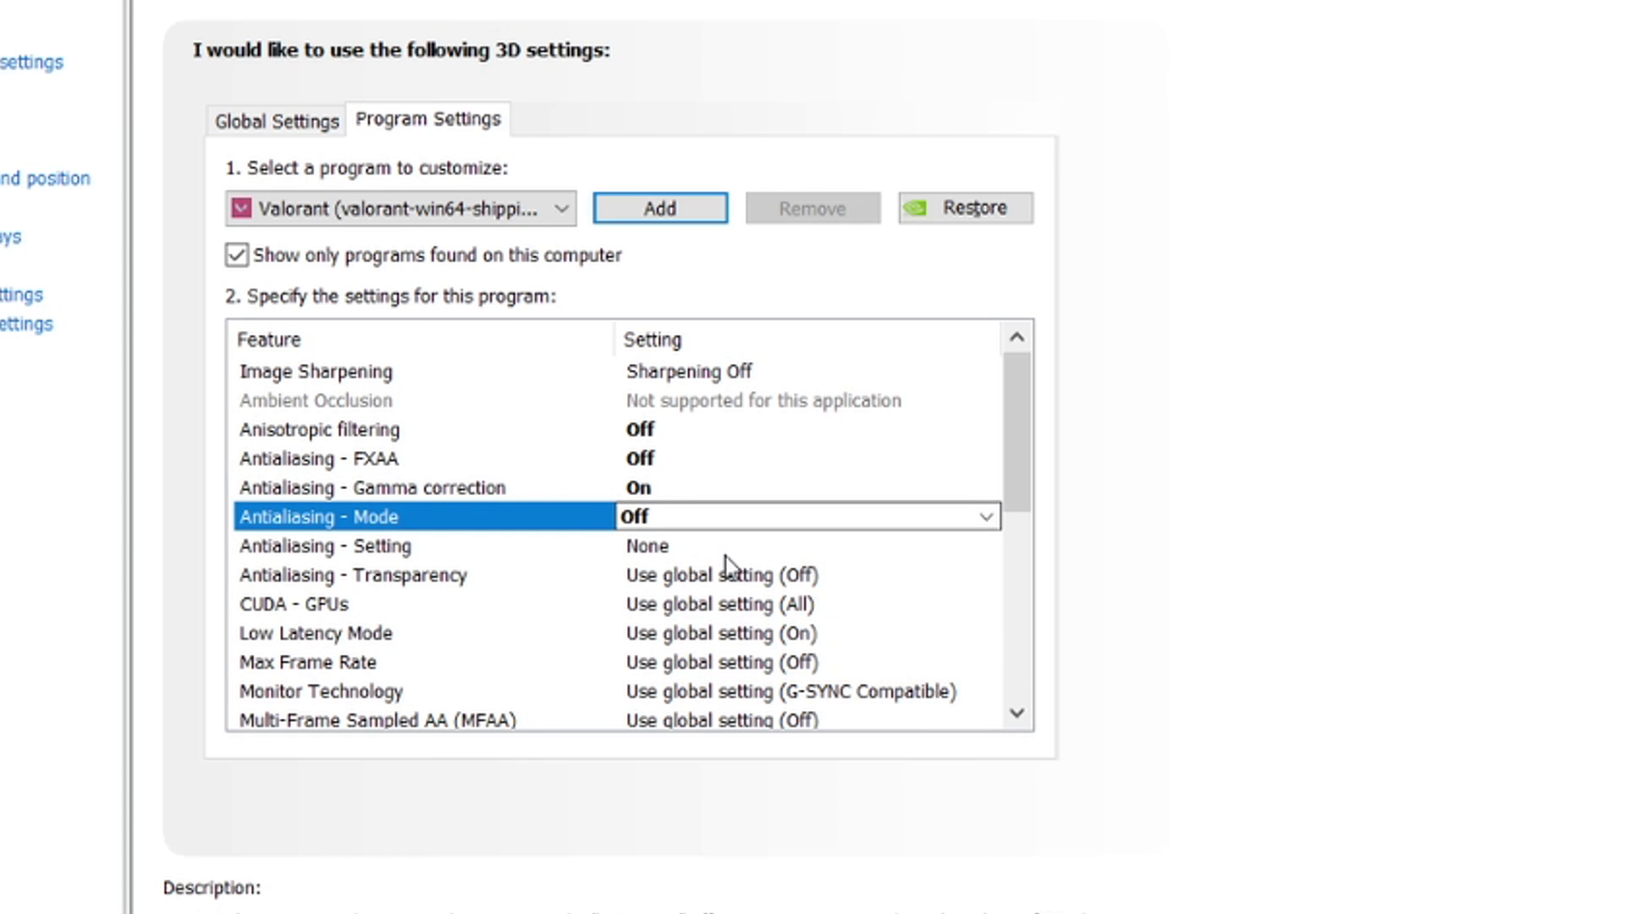
pyautogui.click(675, 547)
pyautogui.click(676, 546)
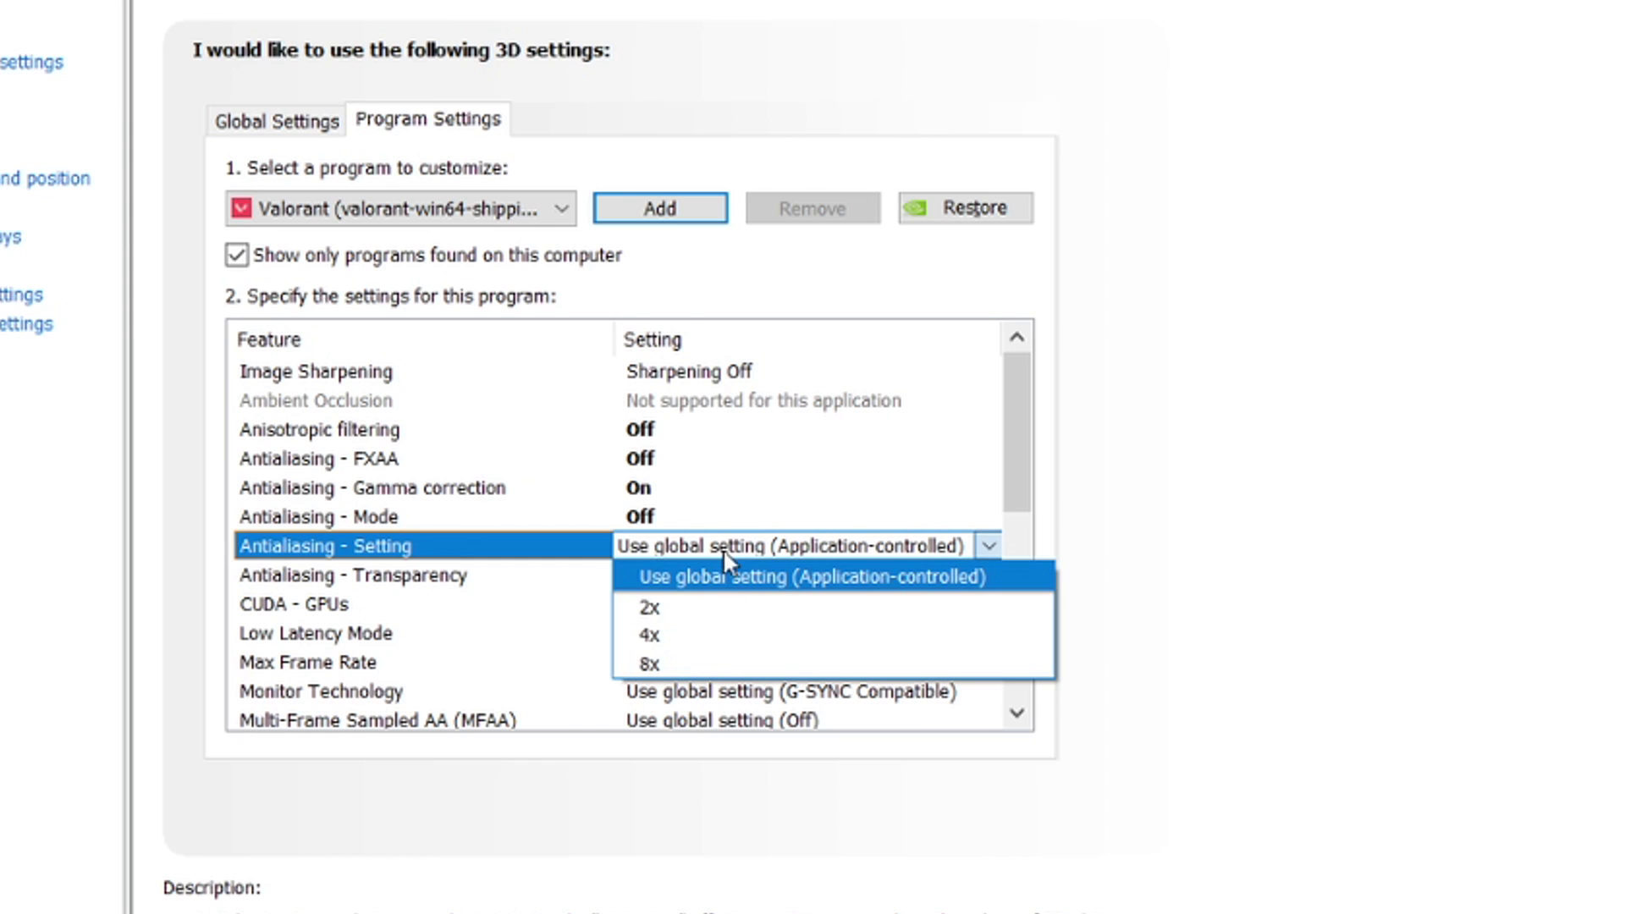
pyautogui.click(725, 576)
# Set Antialiasing - Transparency to Off and make CUDA - GPUs explicitly use the GeForce RTX 3080
pyautogui.click(703, 578)
pyautogui.click(702, 578)
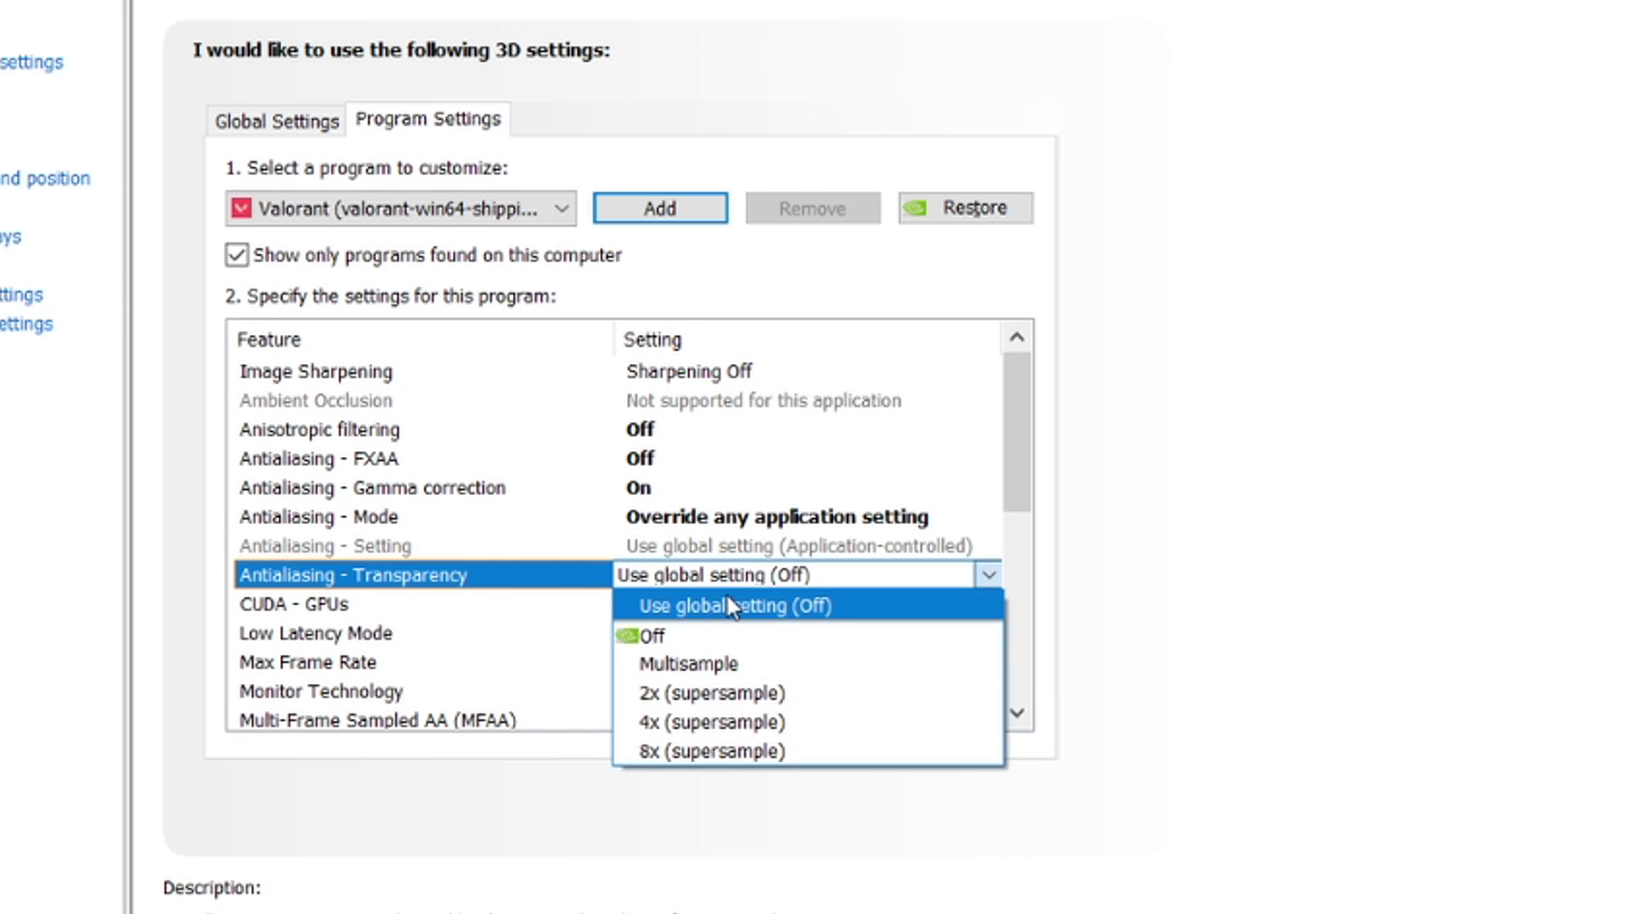
pyautogui.click(681, 636)
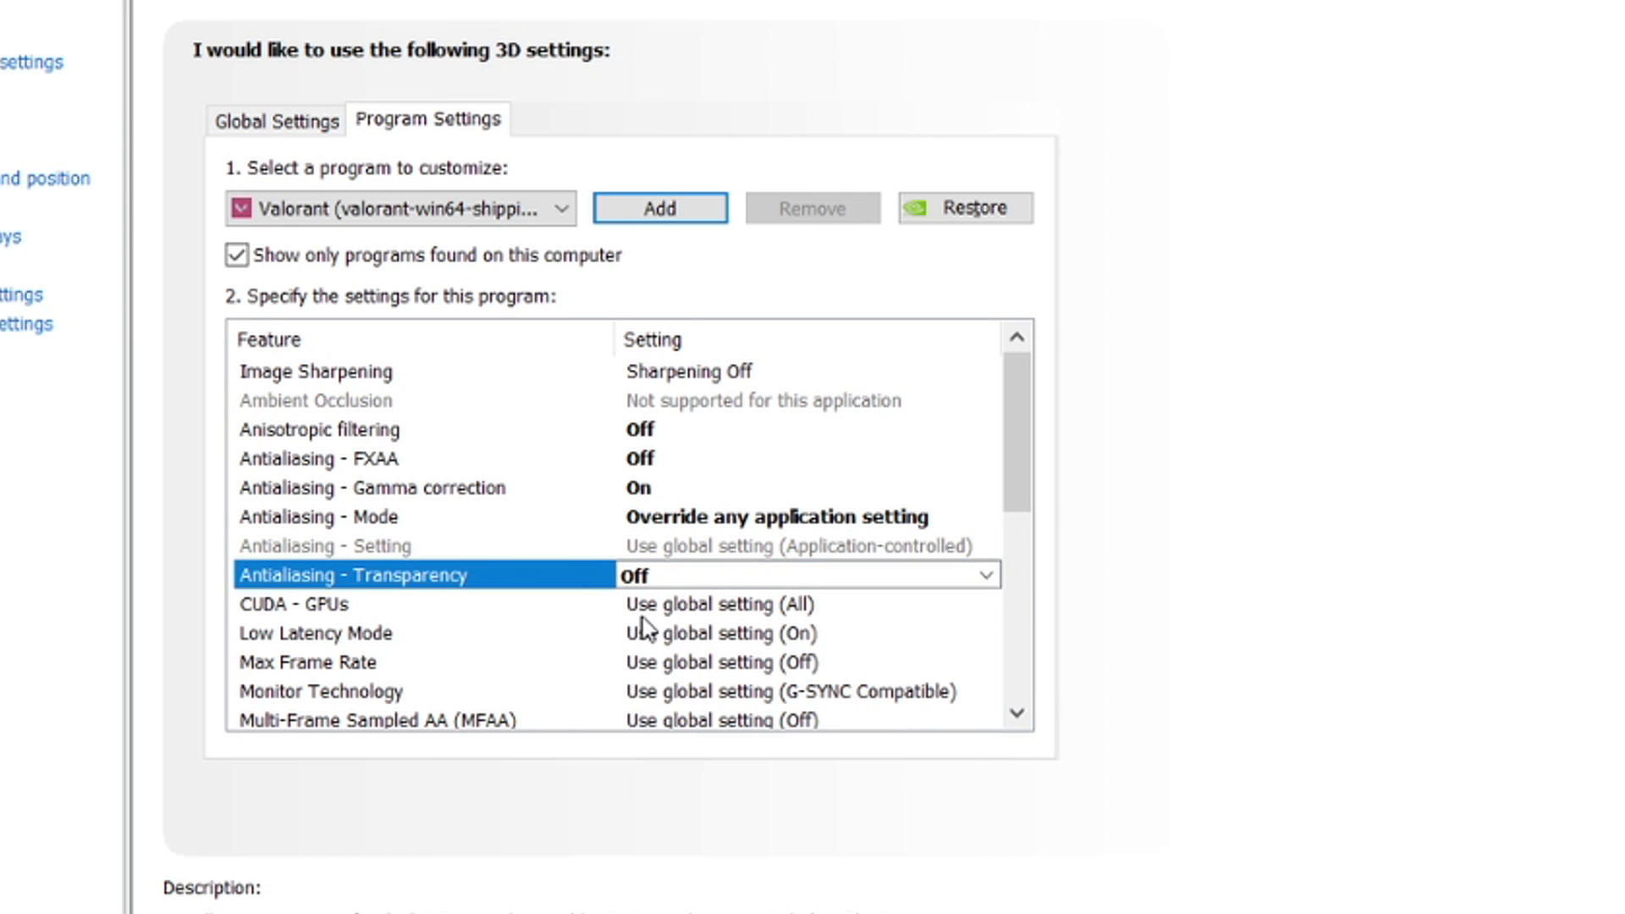
pyautogui.click(744, 604)
pyautogui.click(745, 605)
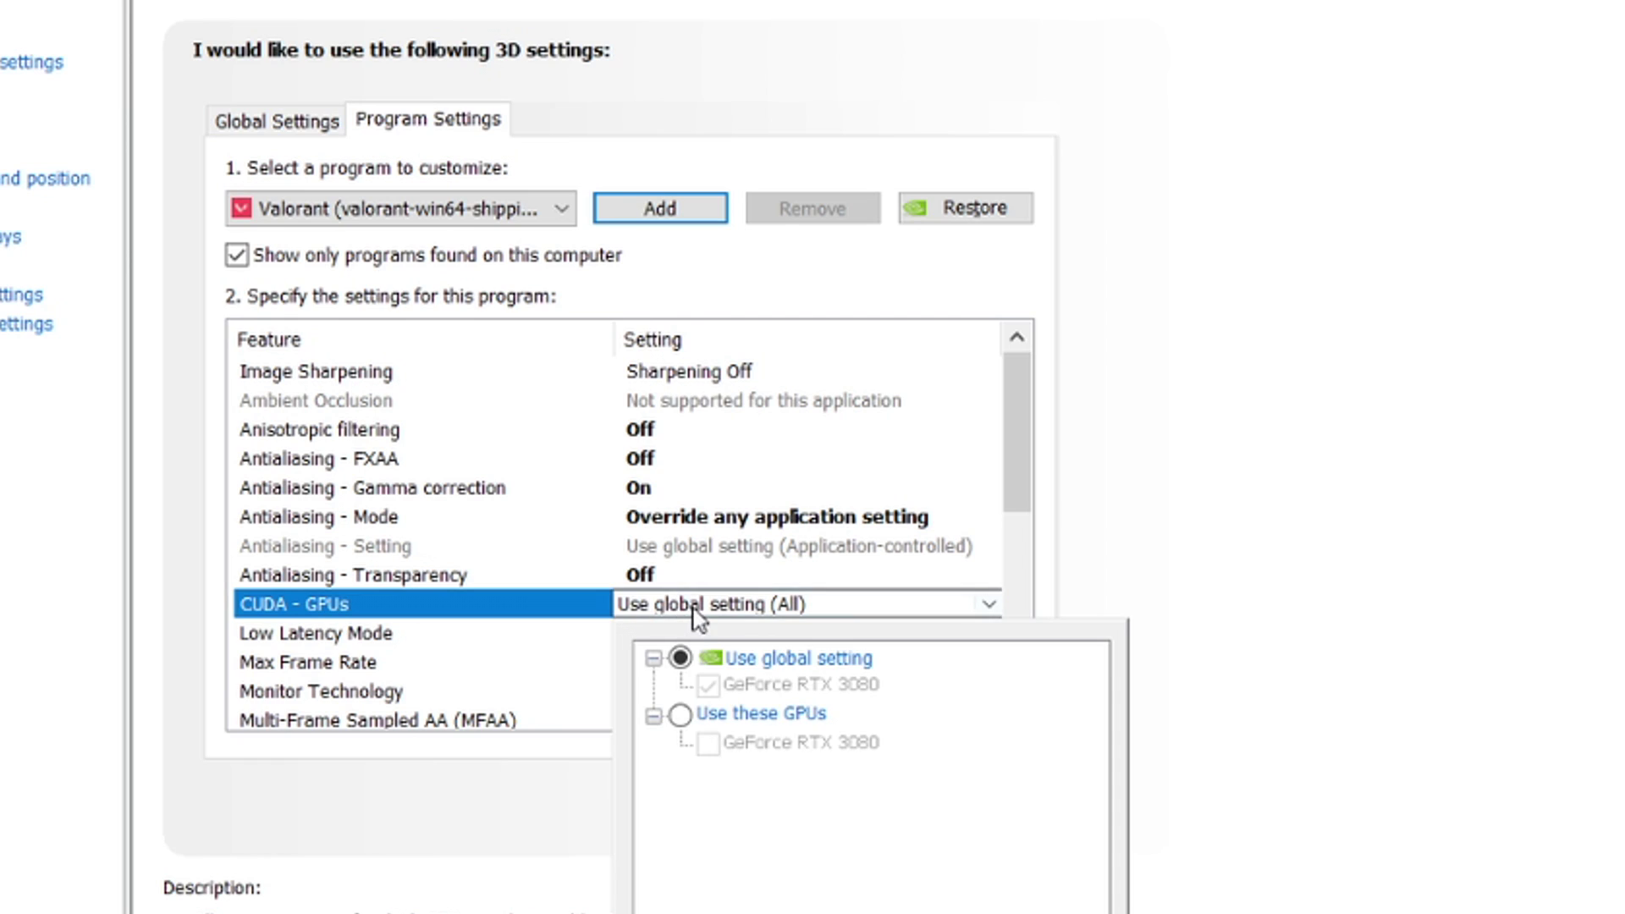
pyautogui.click(699, 715)
pyautogui.click(717, 742)
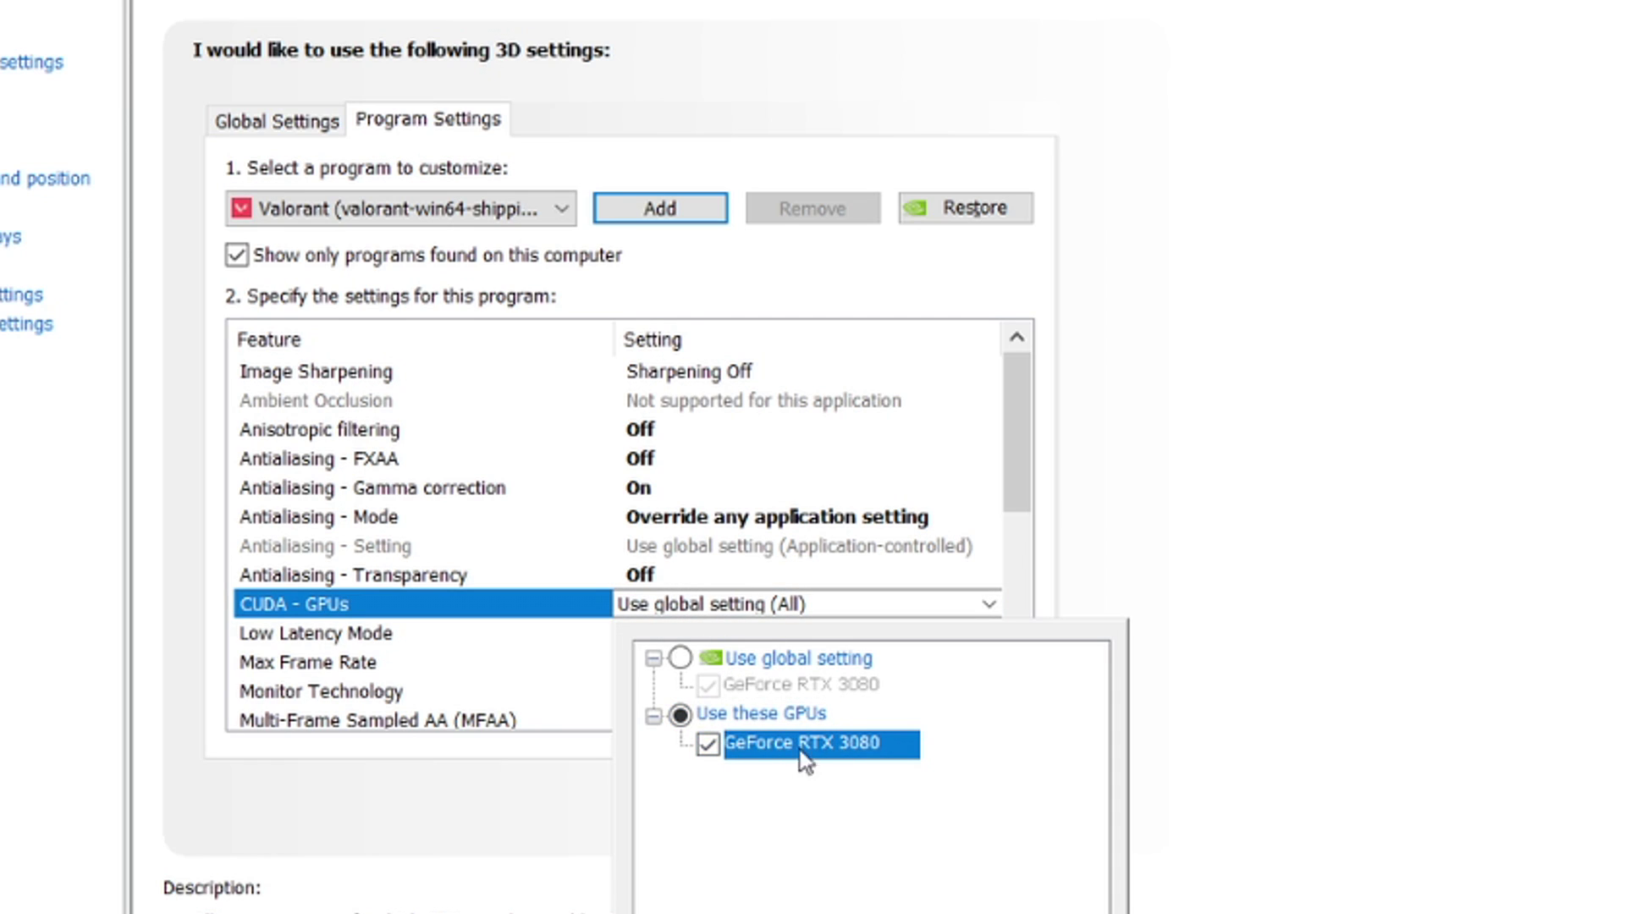
pyautogui.press('Return')
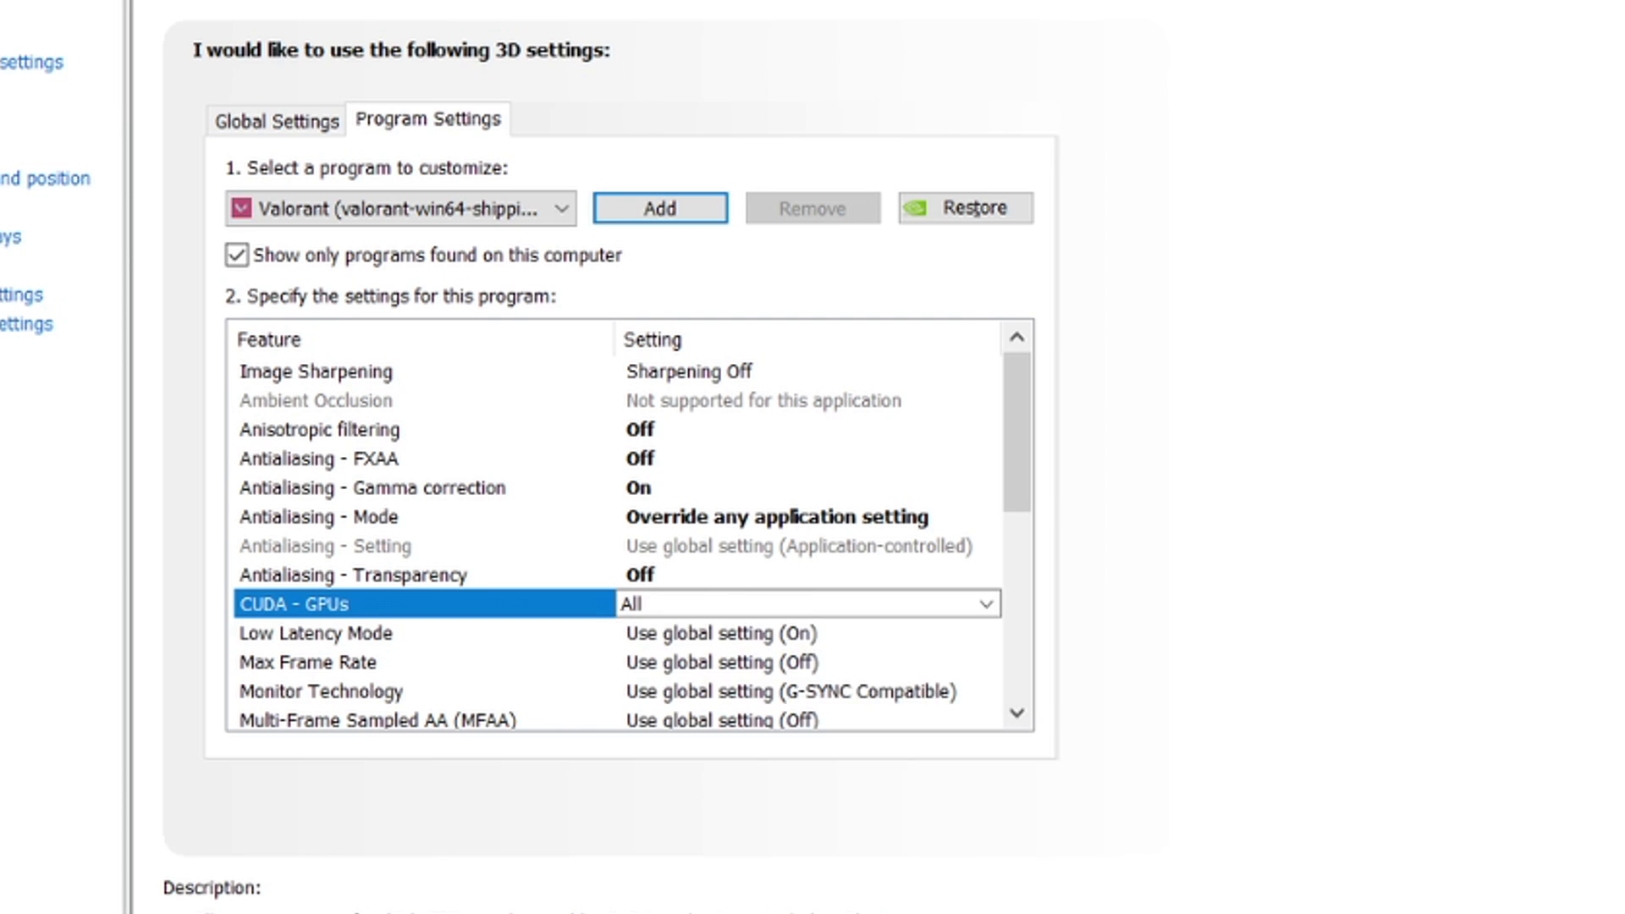
# Set Low Latency Mode to Ultra and Max Frame Rate to Off
pyautogui.click(694, 637)
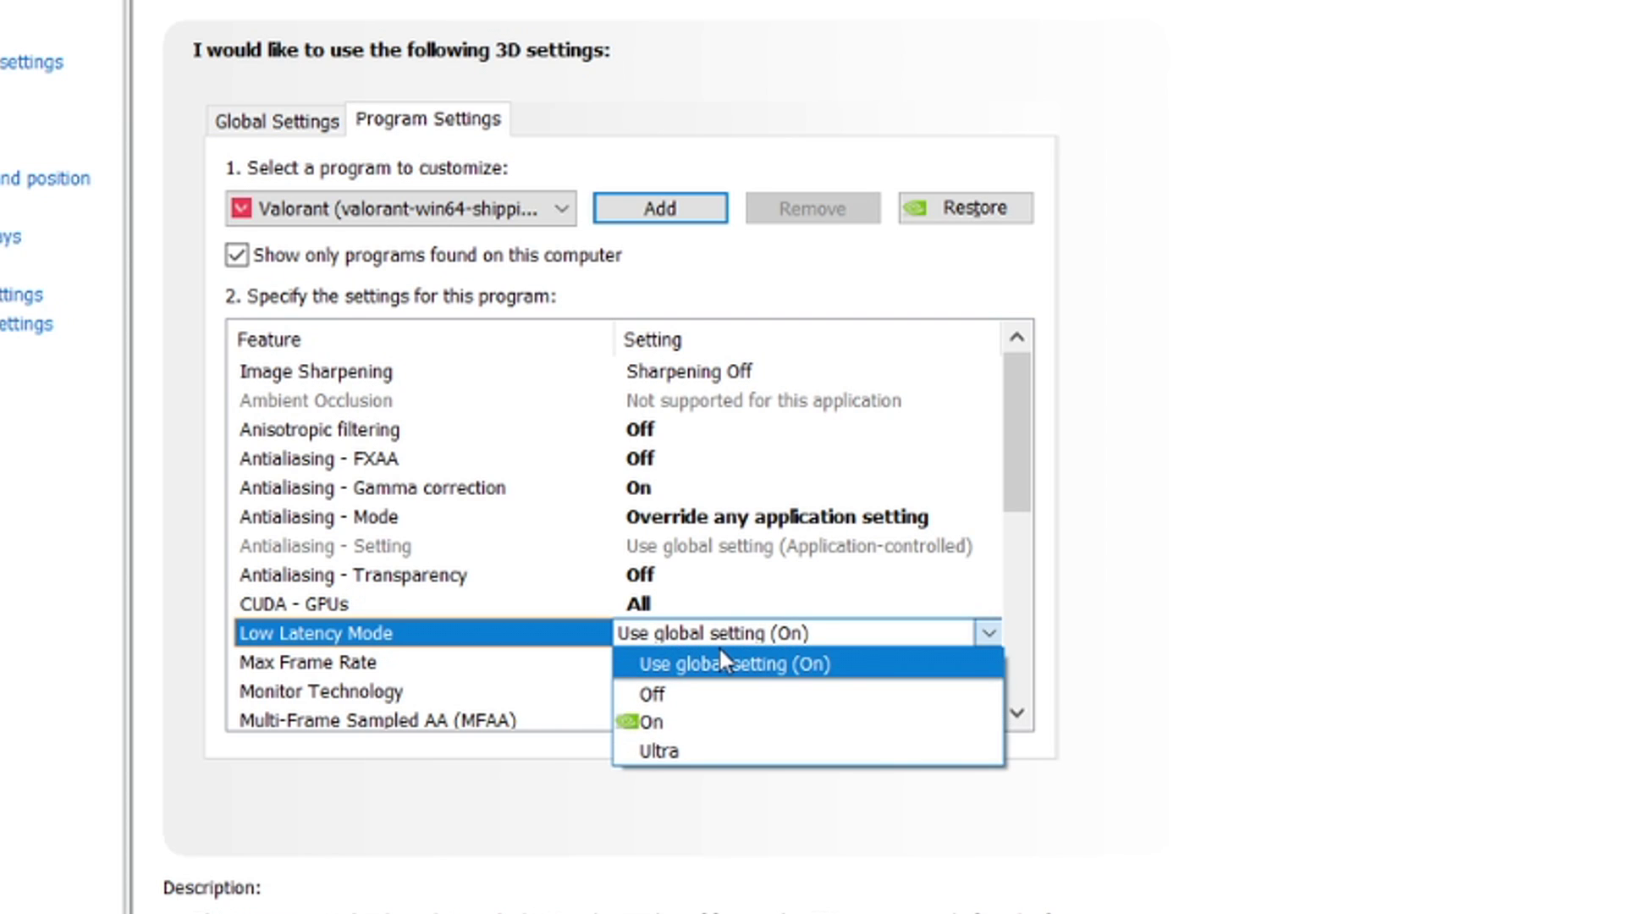
pyautogui.click(669, 753)
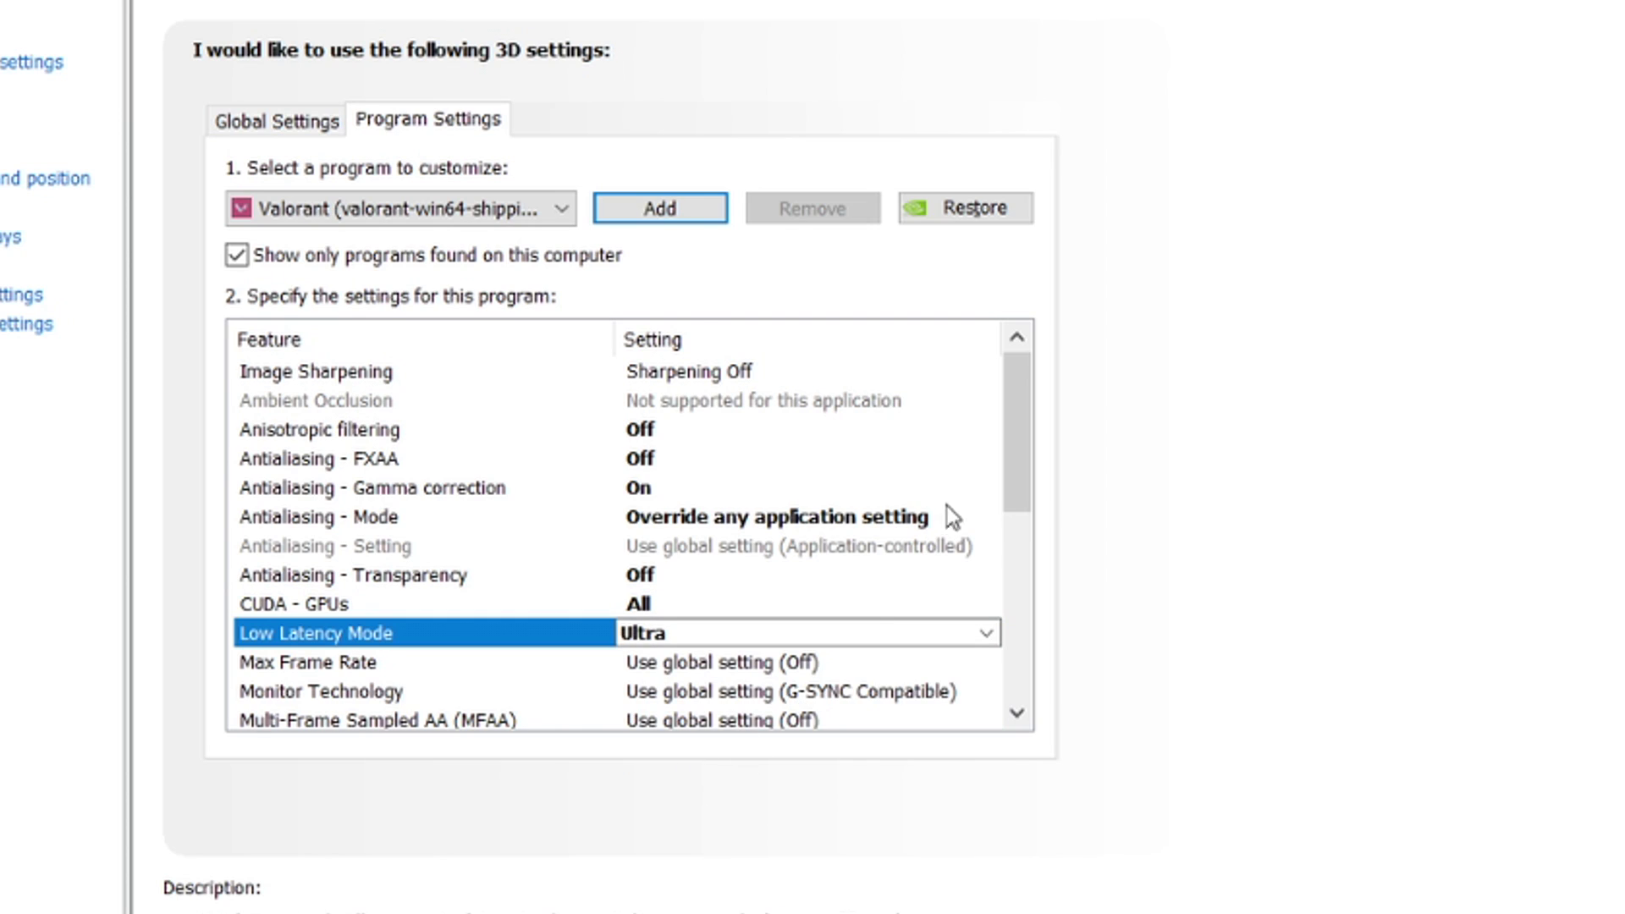
pyautogui.moveTo(1022, 472); pyautogui.dragTo(1022, 582)
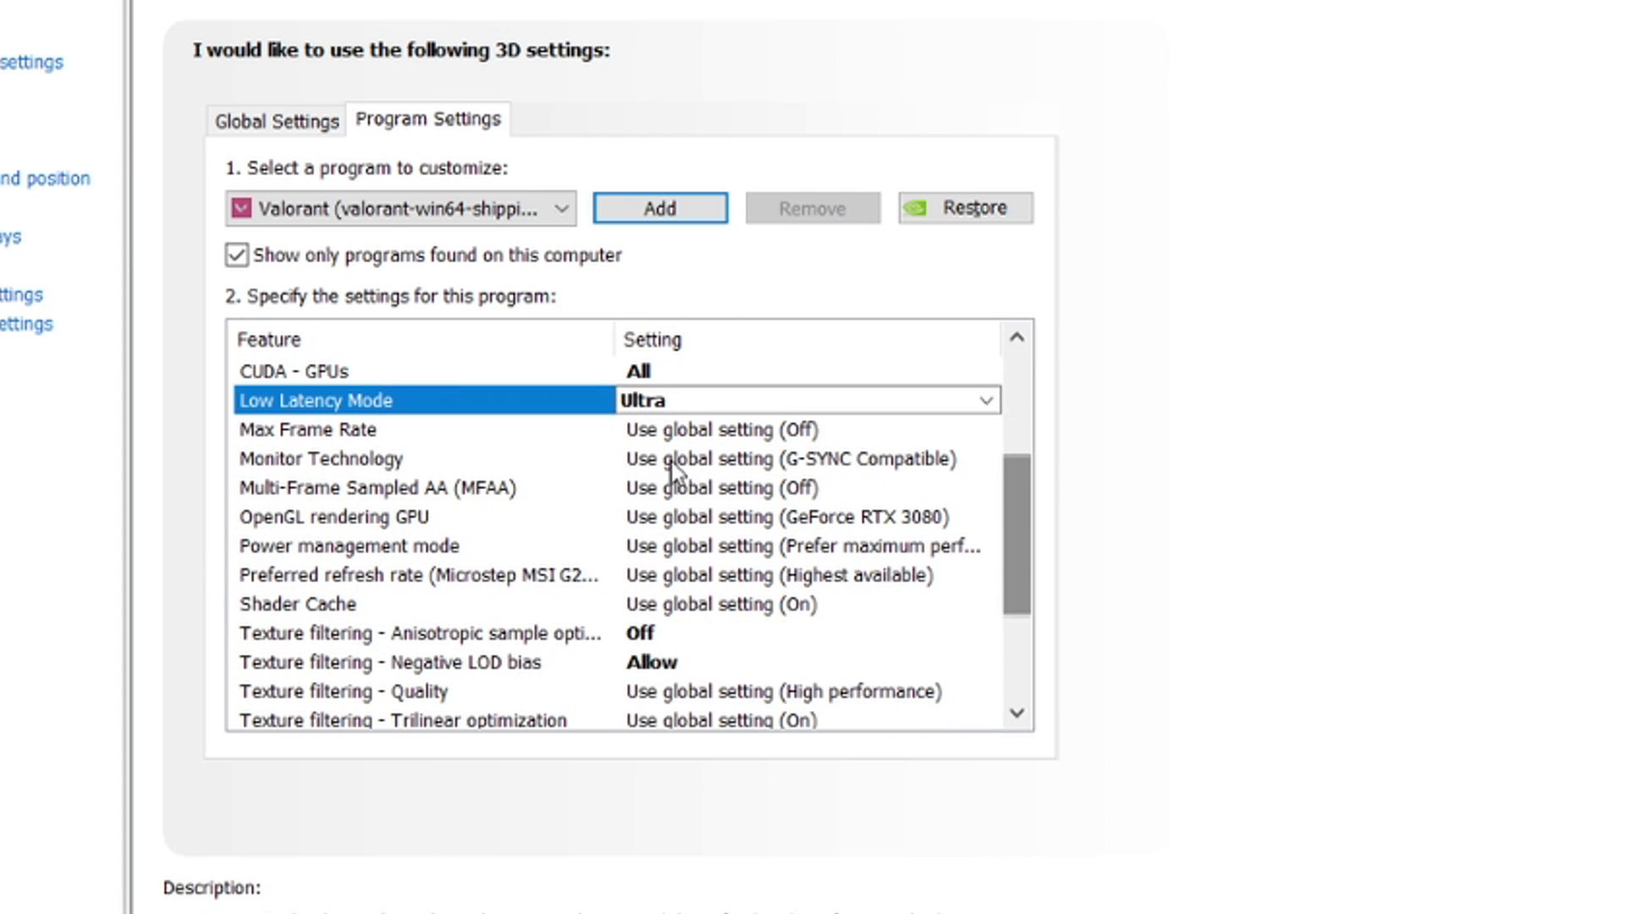
pyautogui.click(379, 440)
pyautogui.click(759, 436)
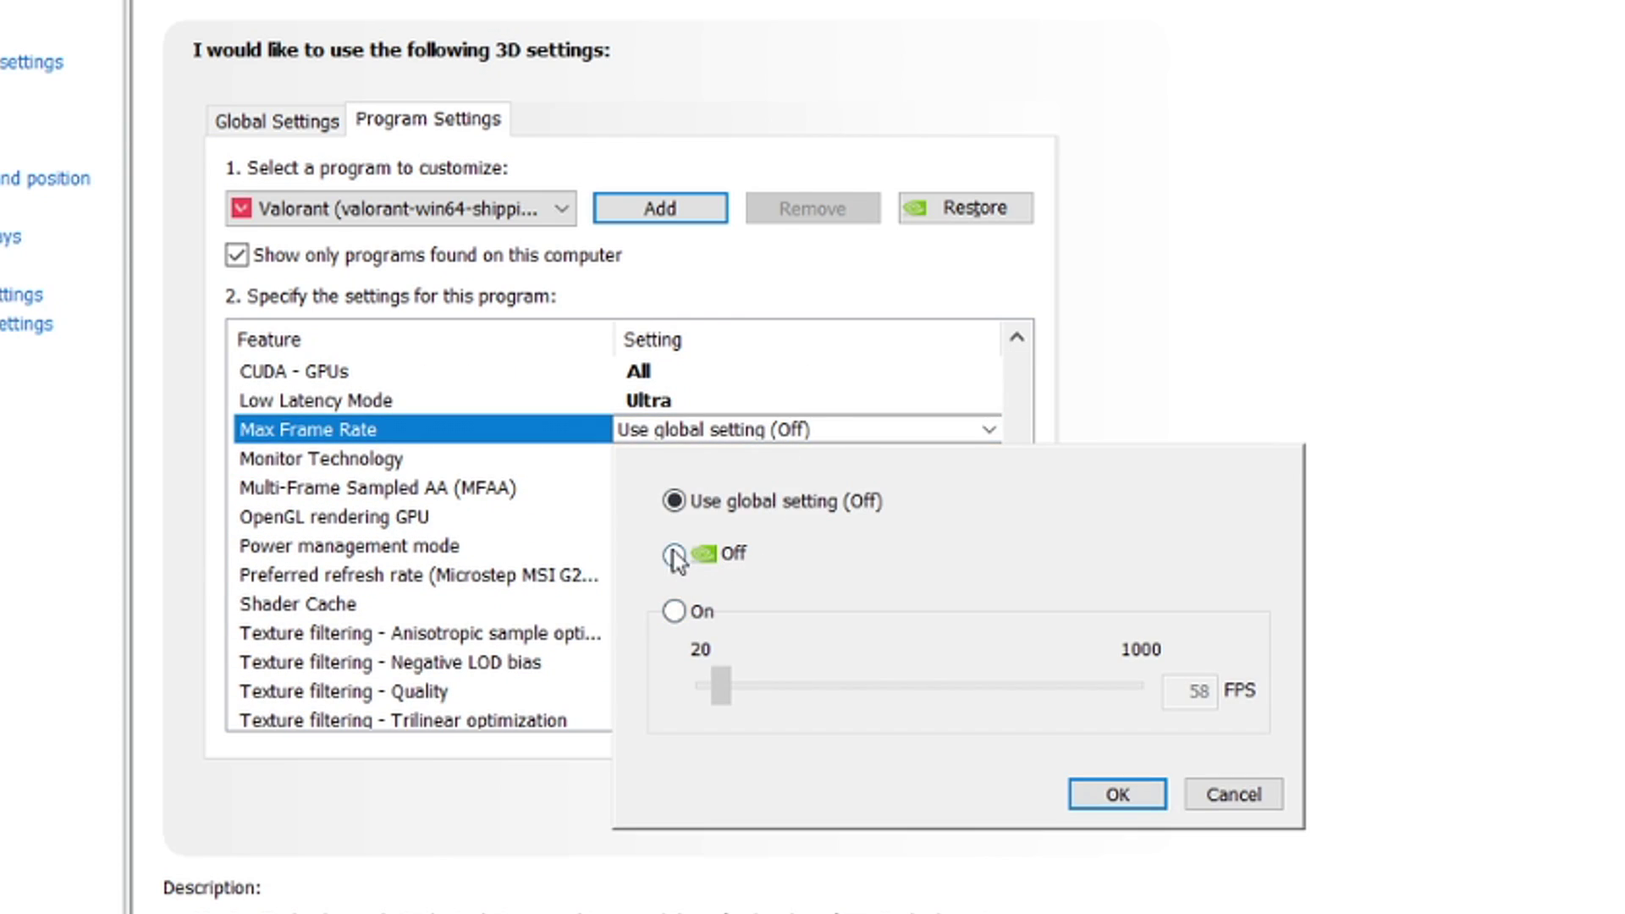
pyautogui.click(1071, 796)
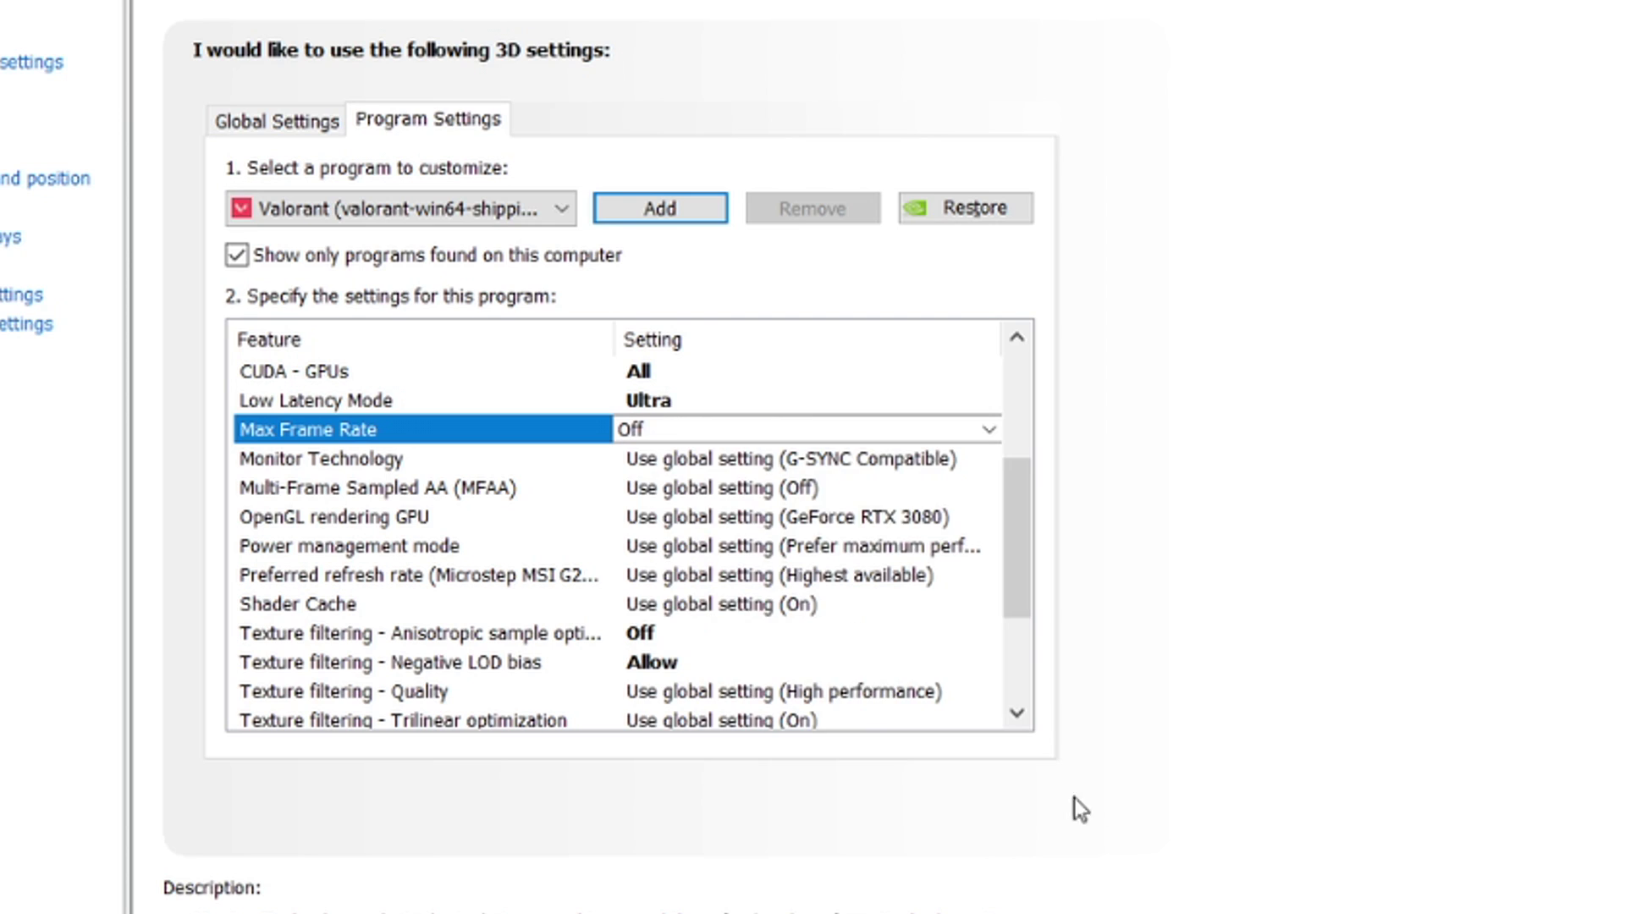
# Set Monitor Technology to G-SYNC Compatible
pyautogui.click(372, 461)
pyautogui.click(714, 458)
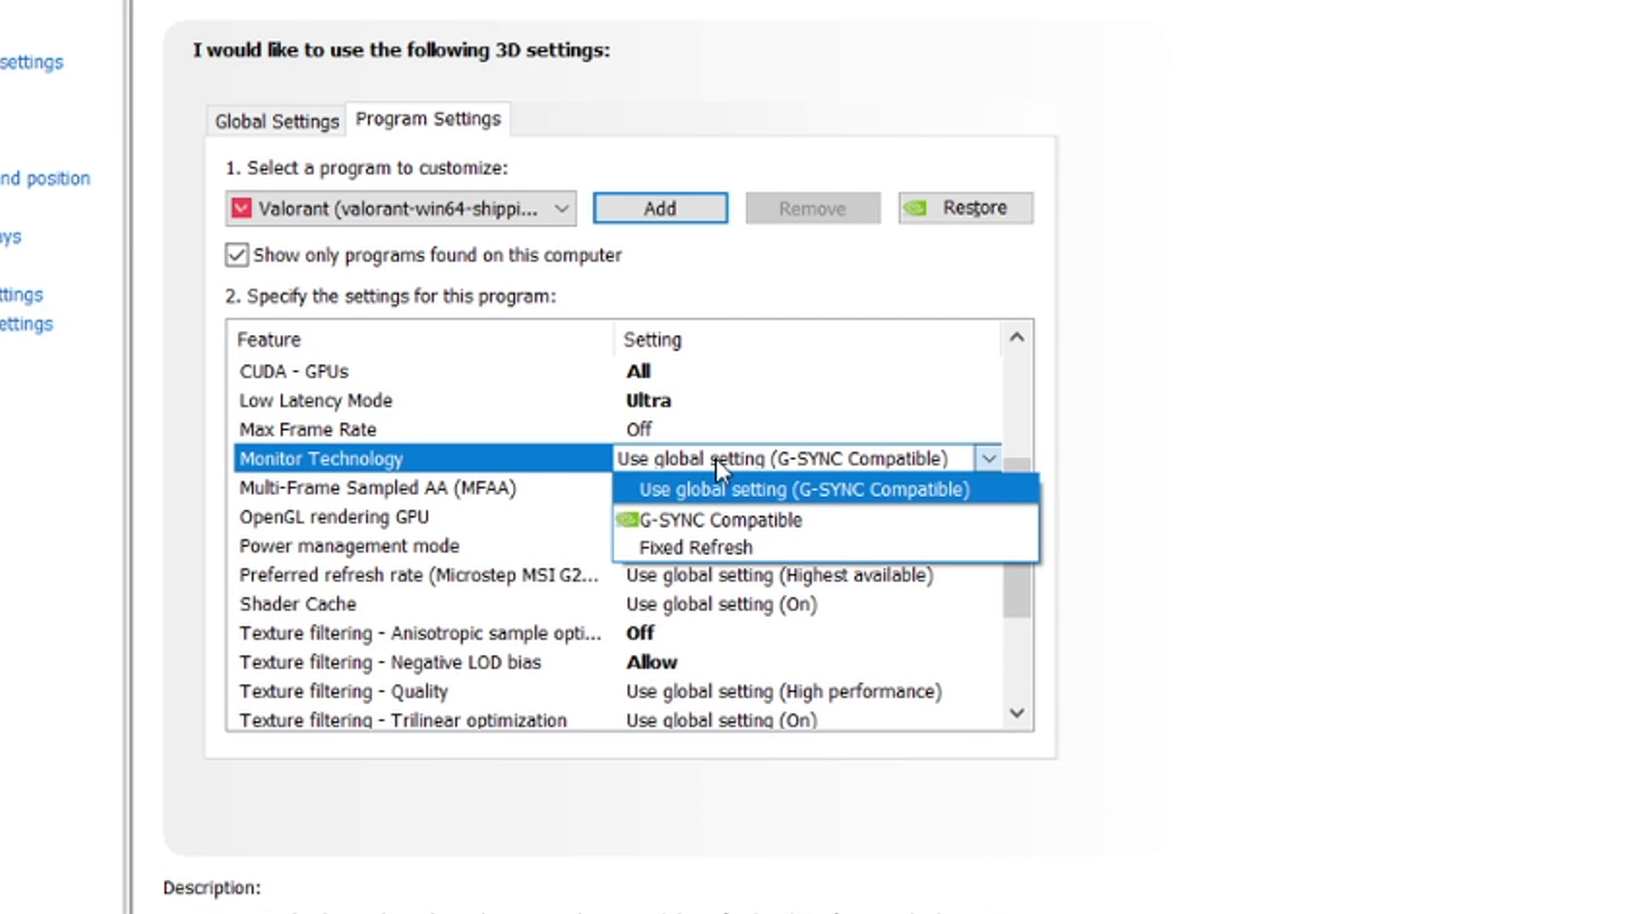
pyautogui.click(721, 520)
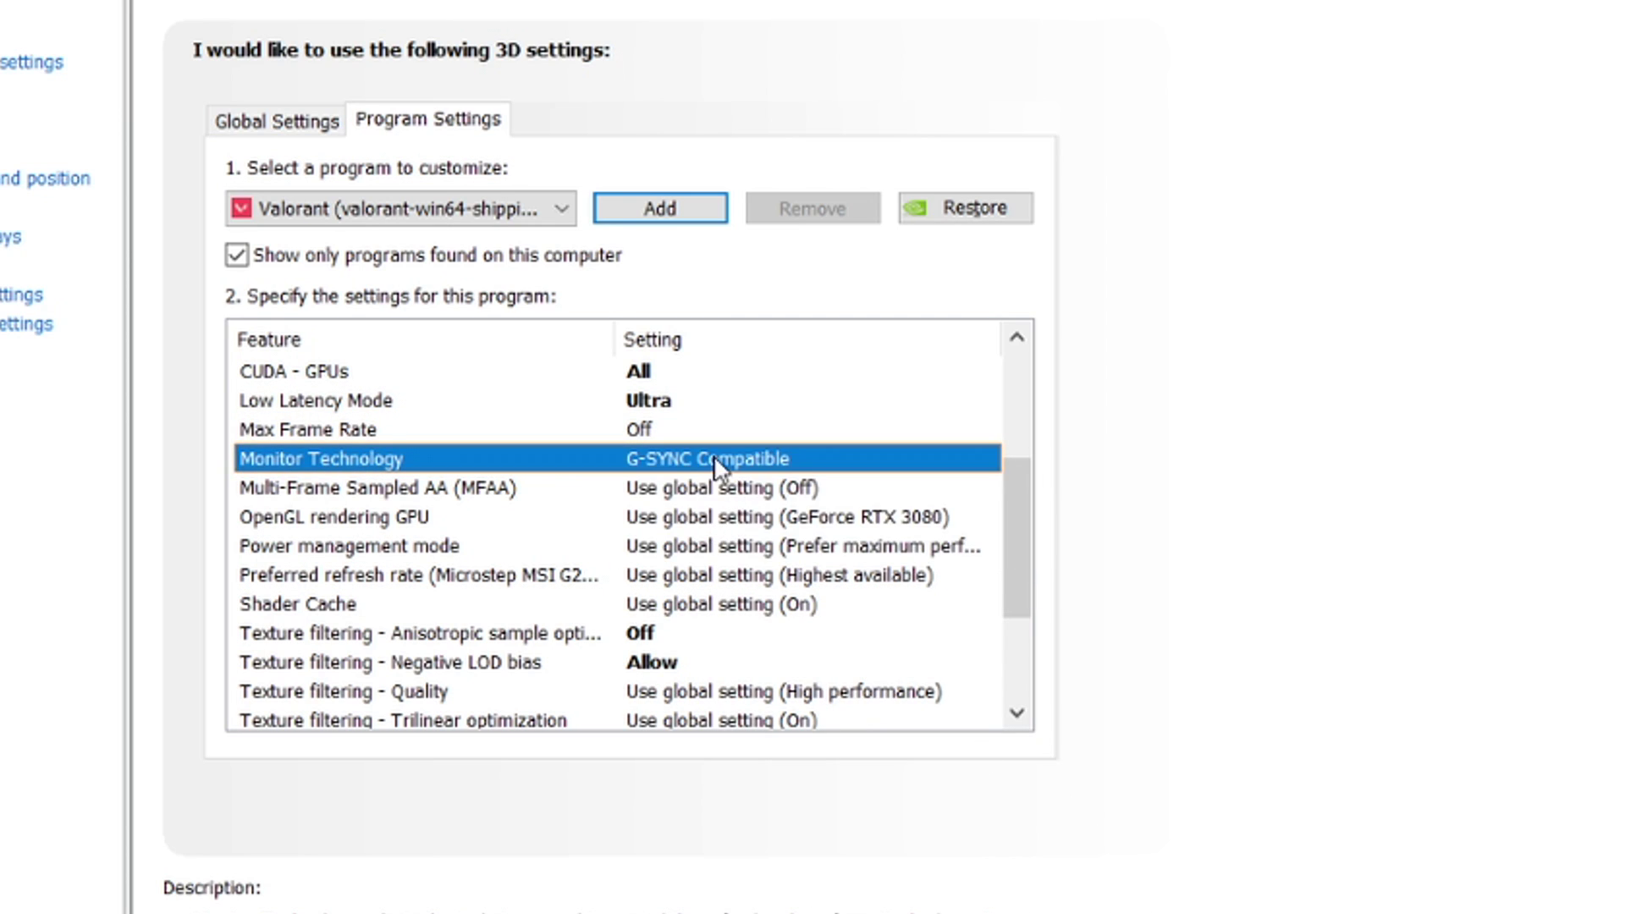
pyautogui.click(714, 458)
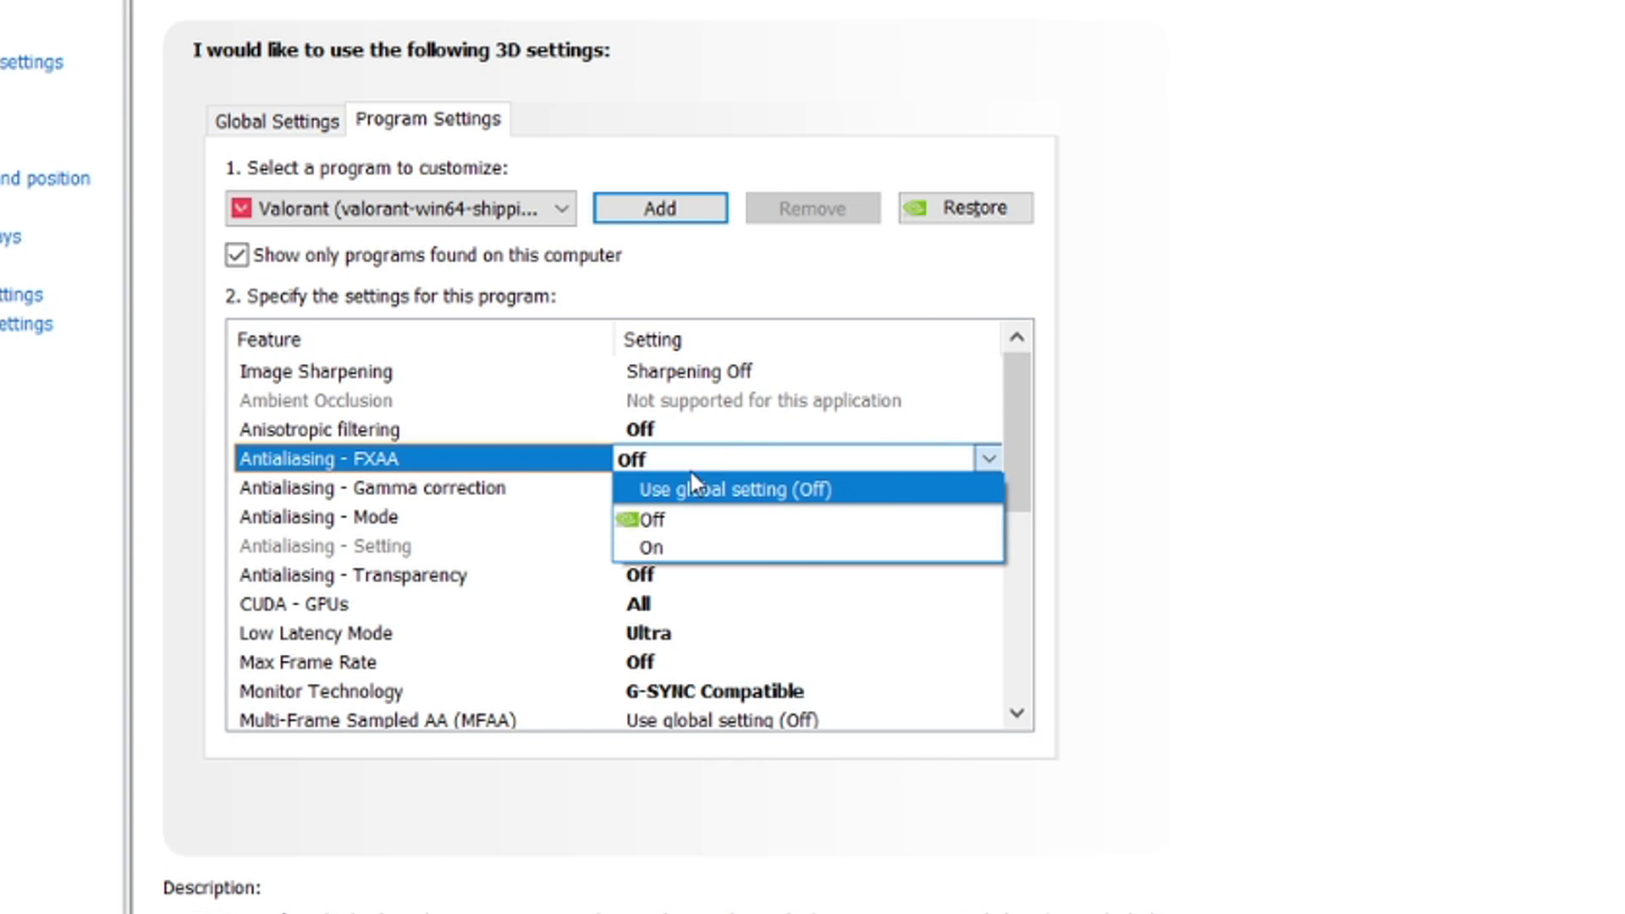
pyautogui.click(864, 461)
# Set Multi-Frame Sampled AA (MFAA) to Off
pyautogui.moveTo(1008, 431); pyautogui.dragTo(1012, 560)
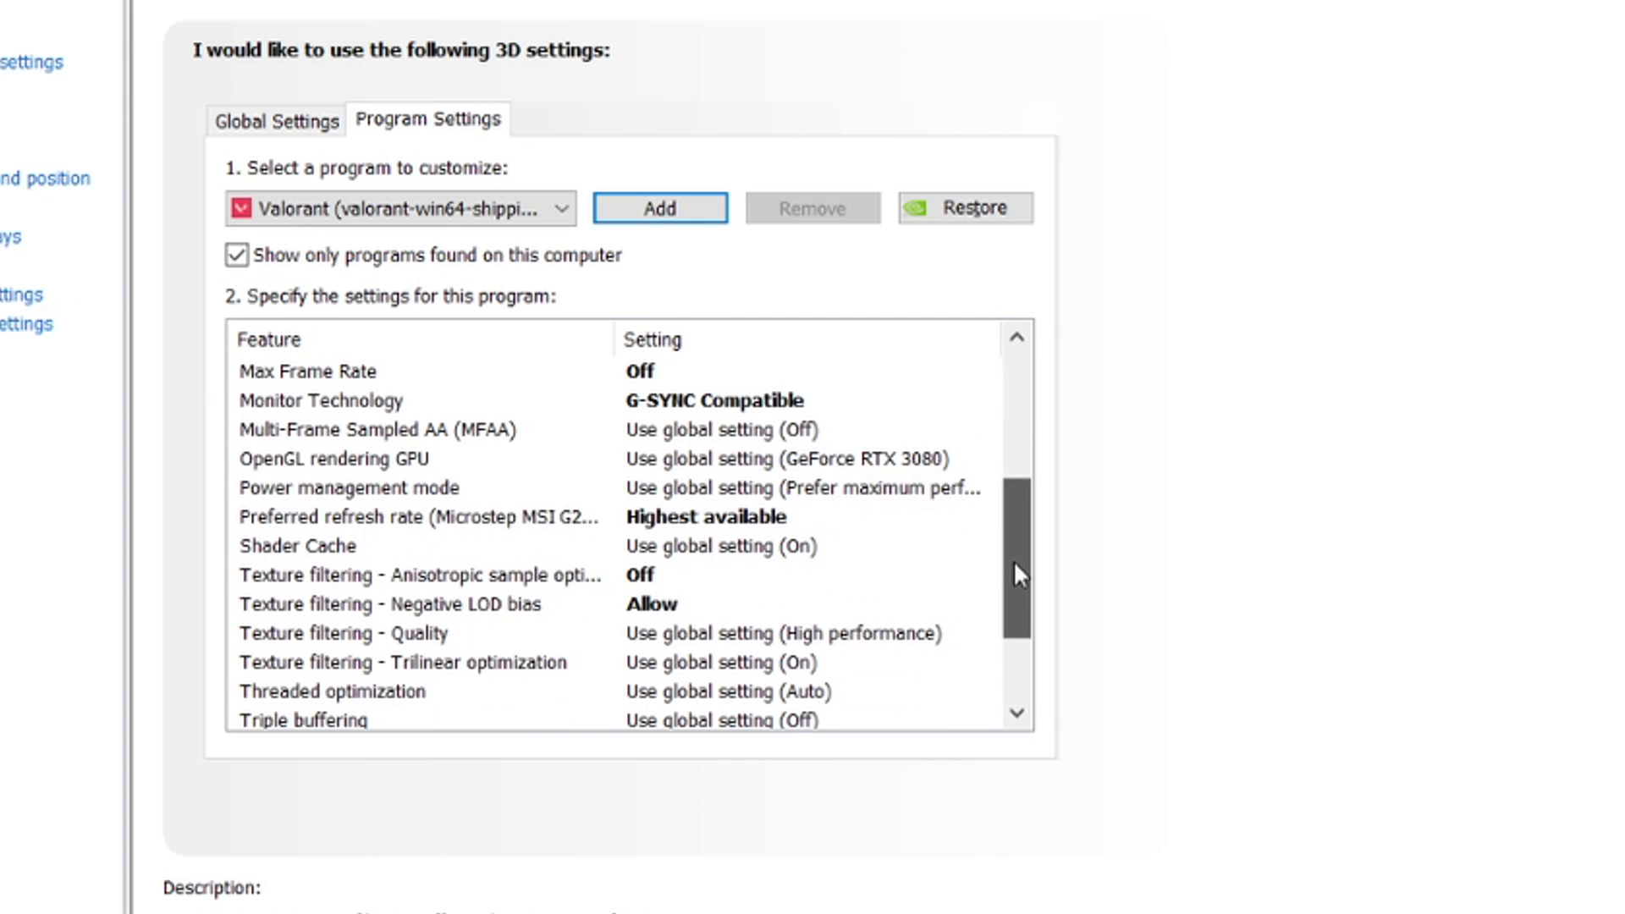
pyautogui.click(681, 457)
pyautogui.click(666, 440)
pyautogui.click(672, 429)
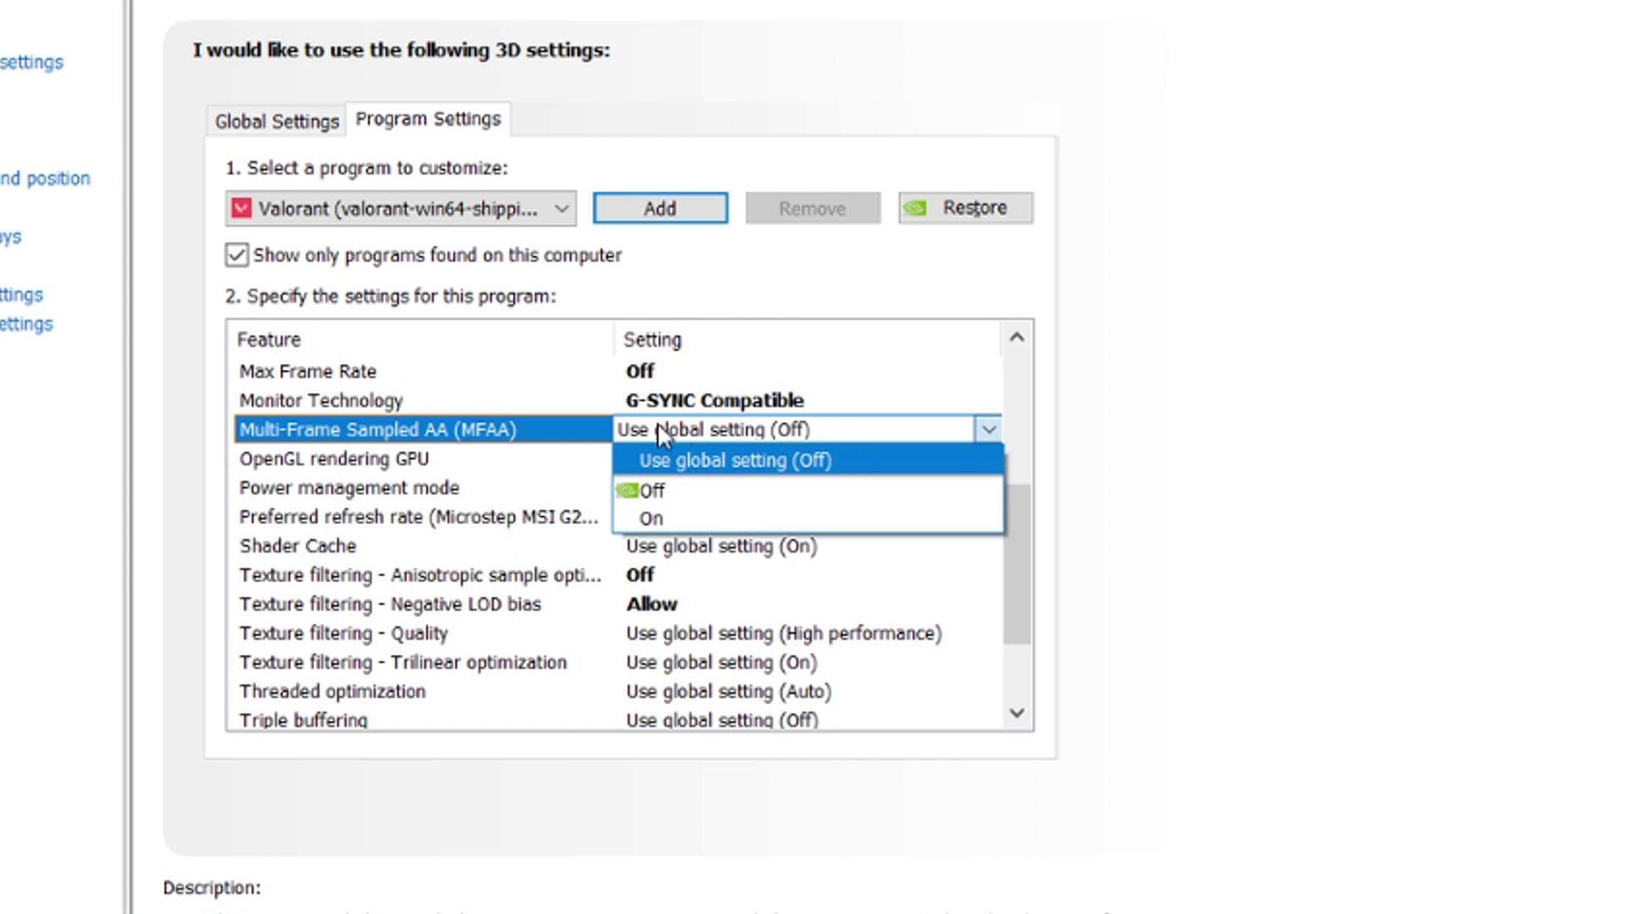
pyautogui.click(692, 491)
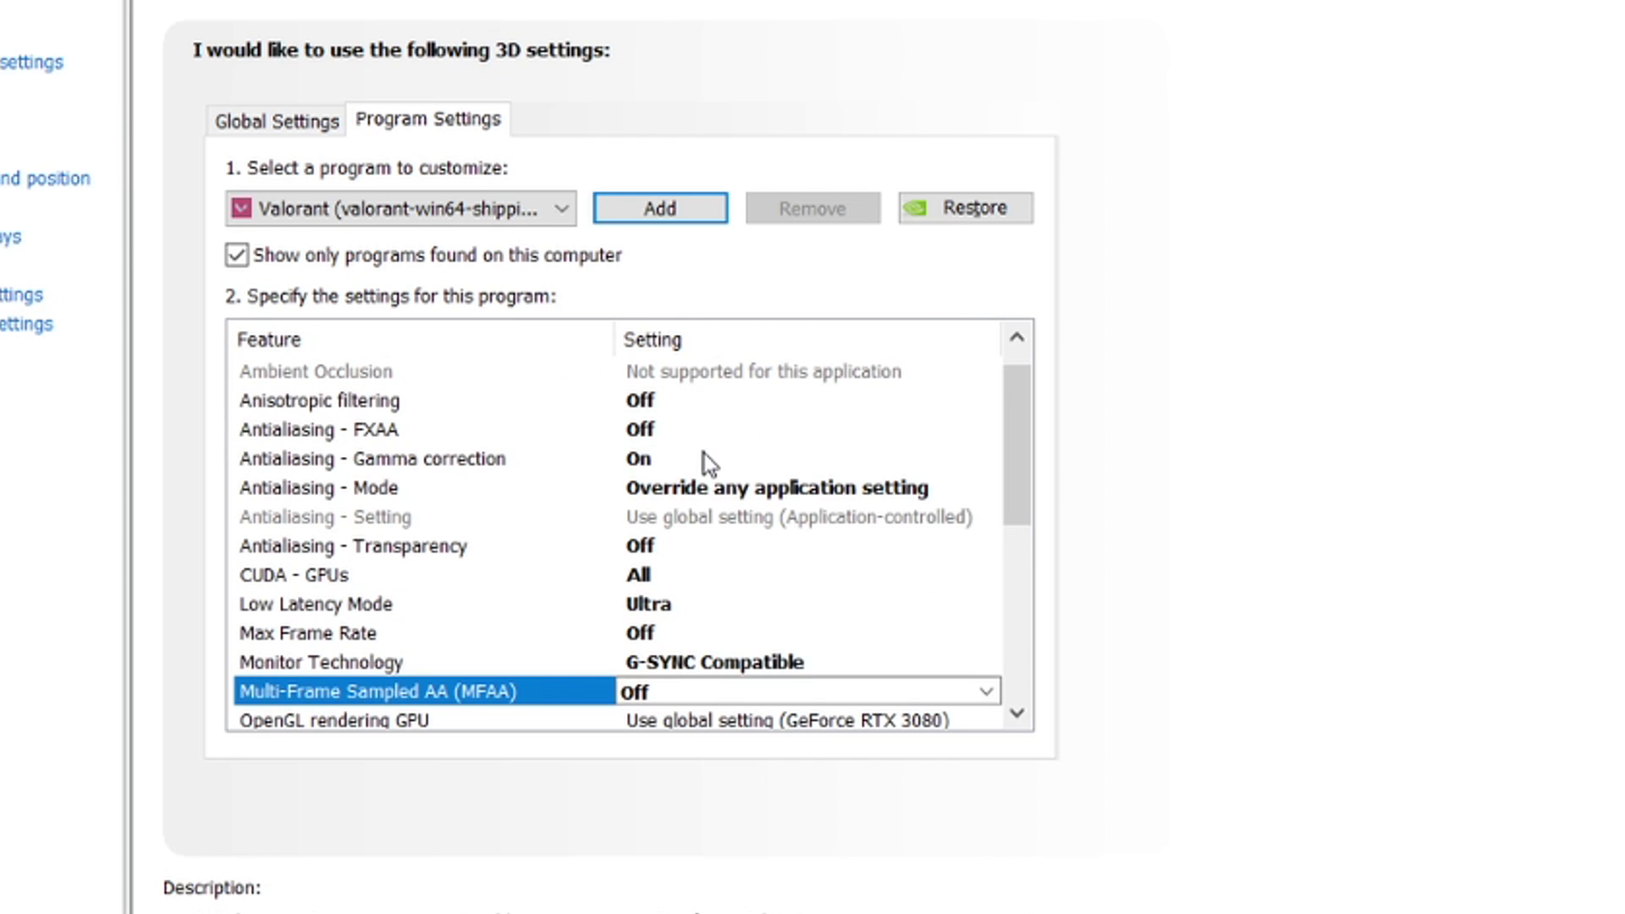
# Switch Multi-Frame Sampled AA (MFAA) to On
pyautogui.click(683, 529)
pyautogui.click(711, 559)
pyautogui.click(547, 557)
# Set the OpenGL rendering GPU to GeForce RTX 3080
pyautogui.scroll(-1, 546, 560)
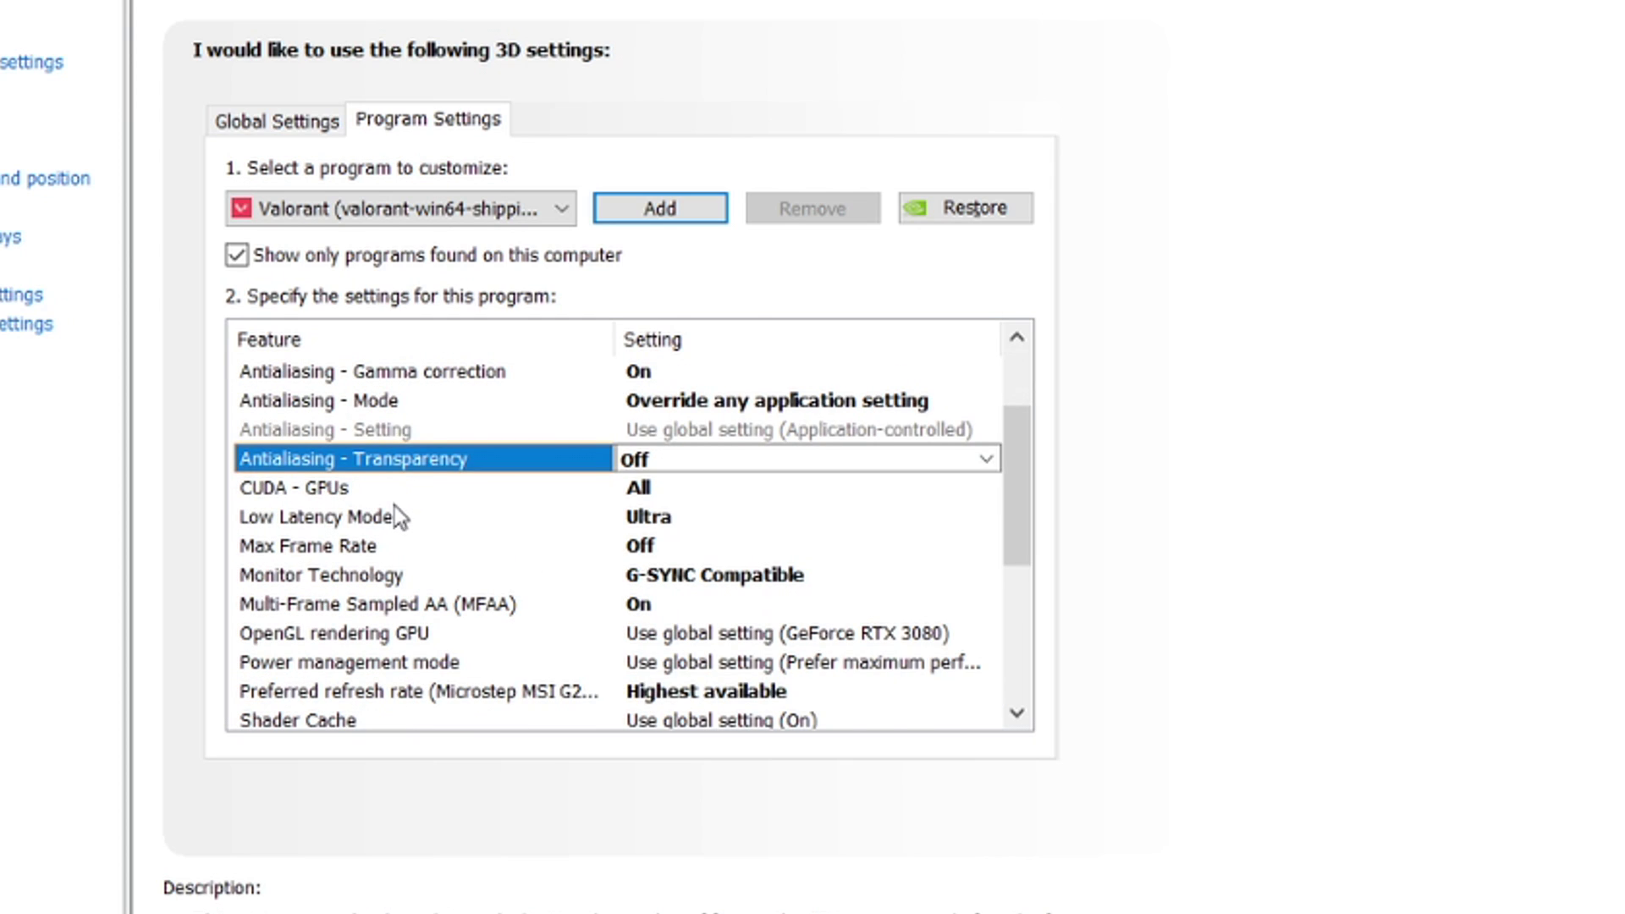
pyautogui.scroll(-1, 444, 491)
pyautogui.click(682, 548)
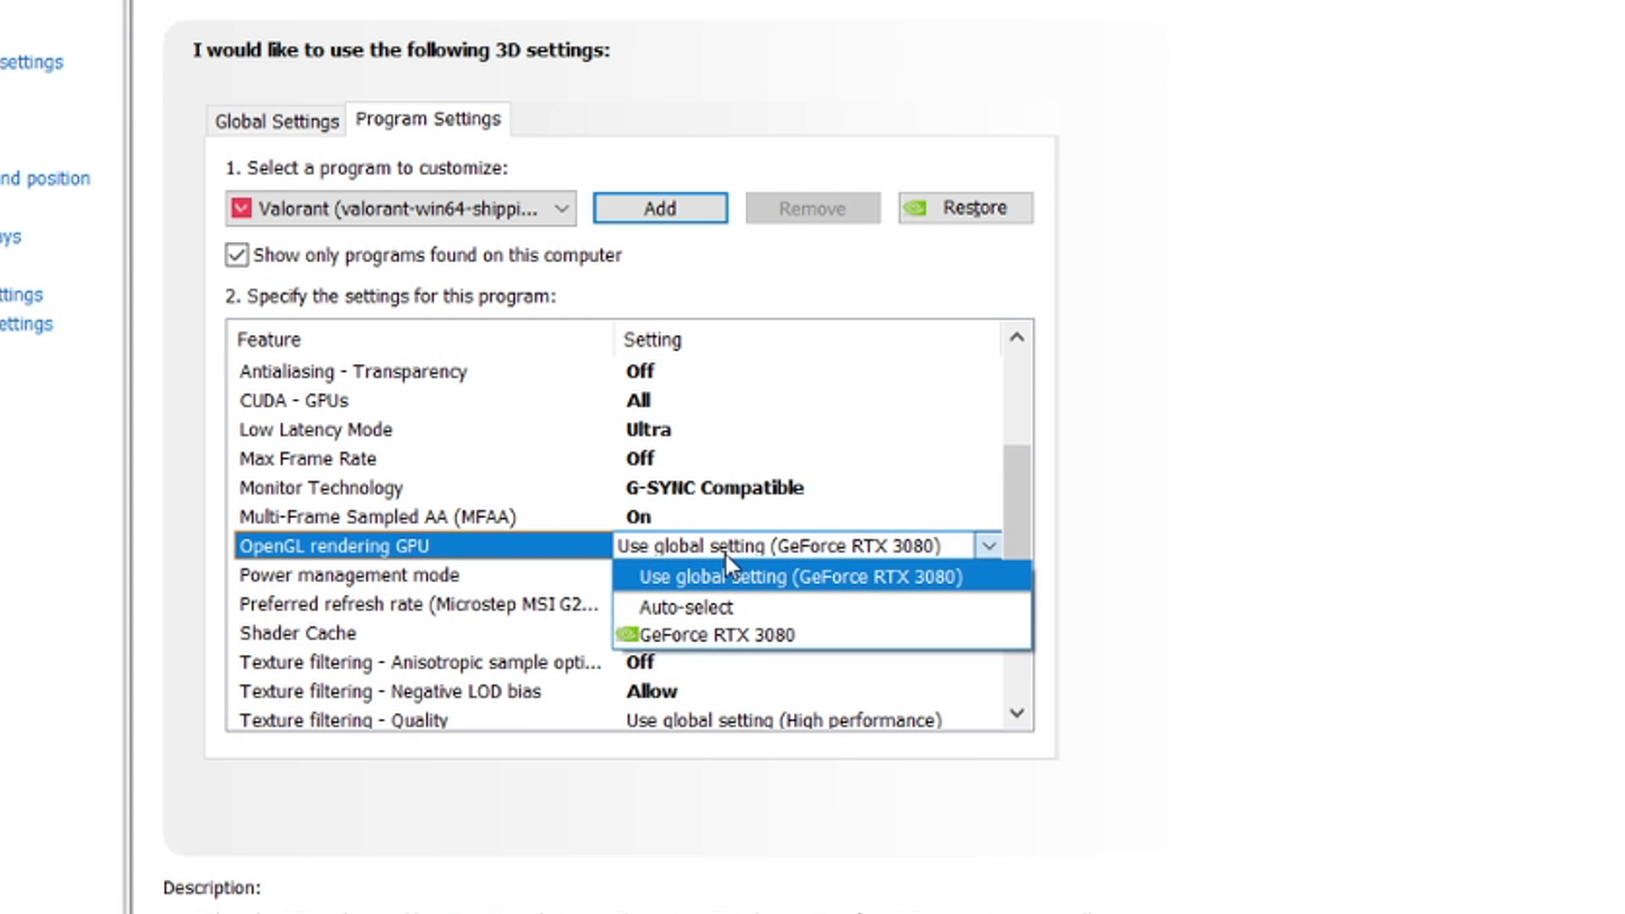
pyautogui.click(704, 630)
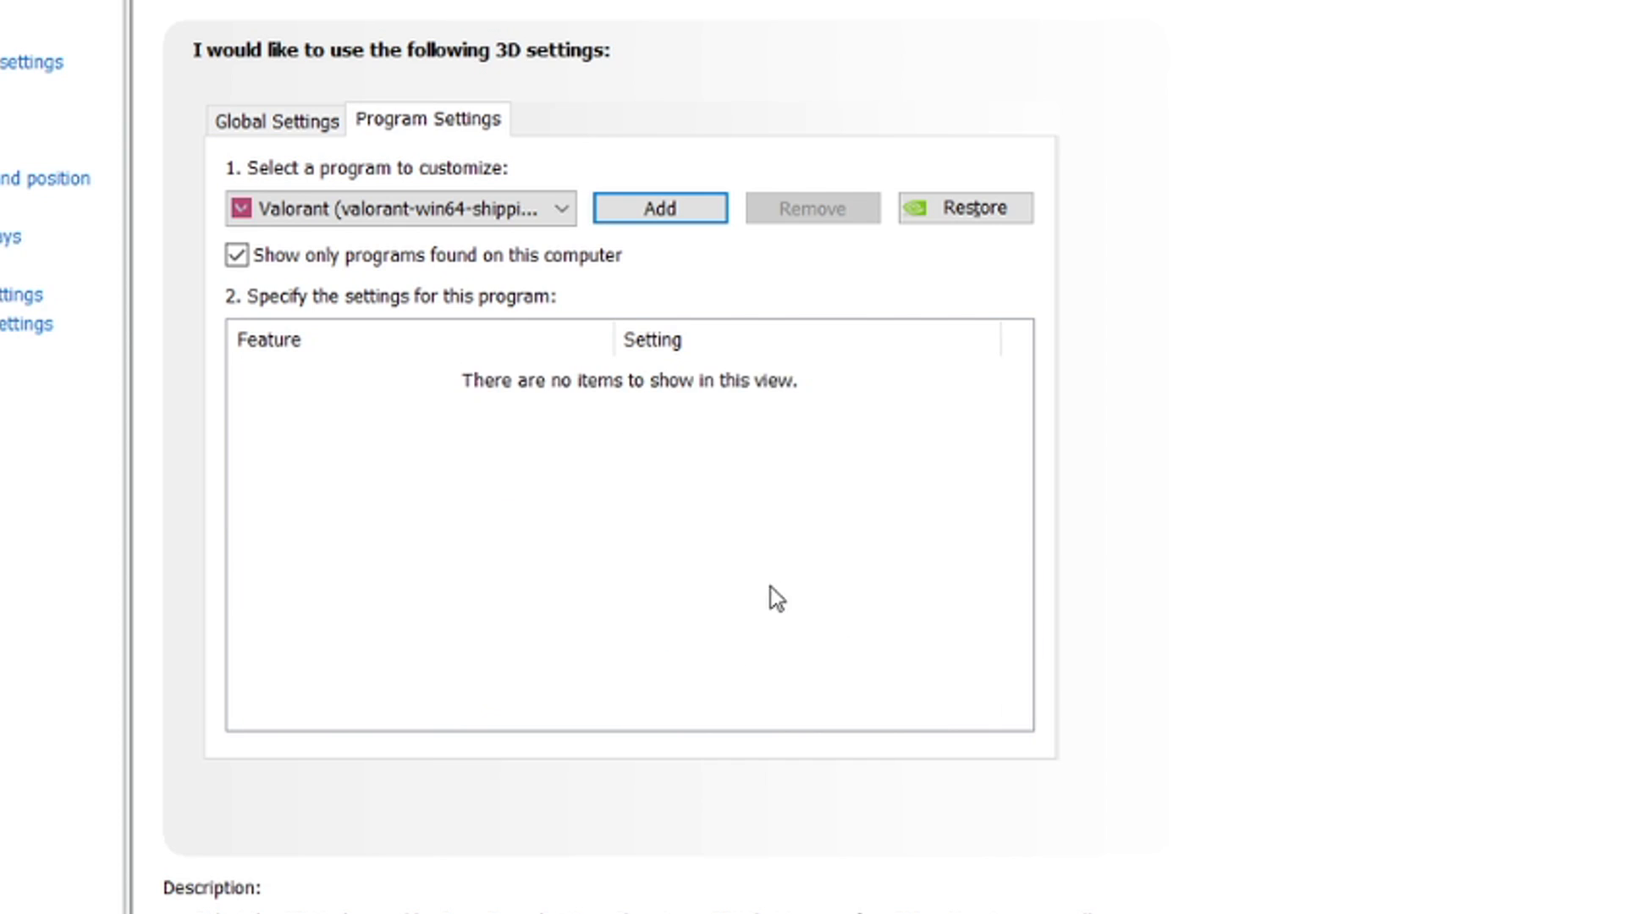
# Set Power management mode to Prefer maximum performance
pyautogui.click(677, 458)
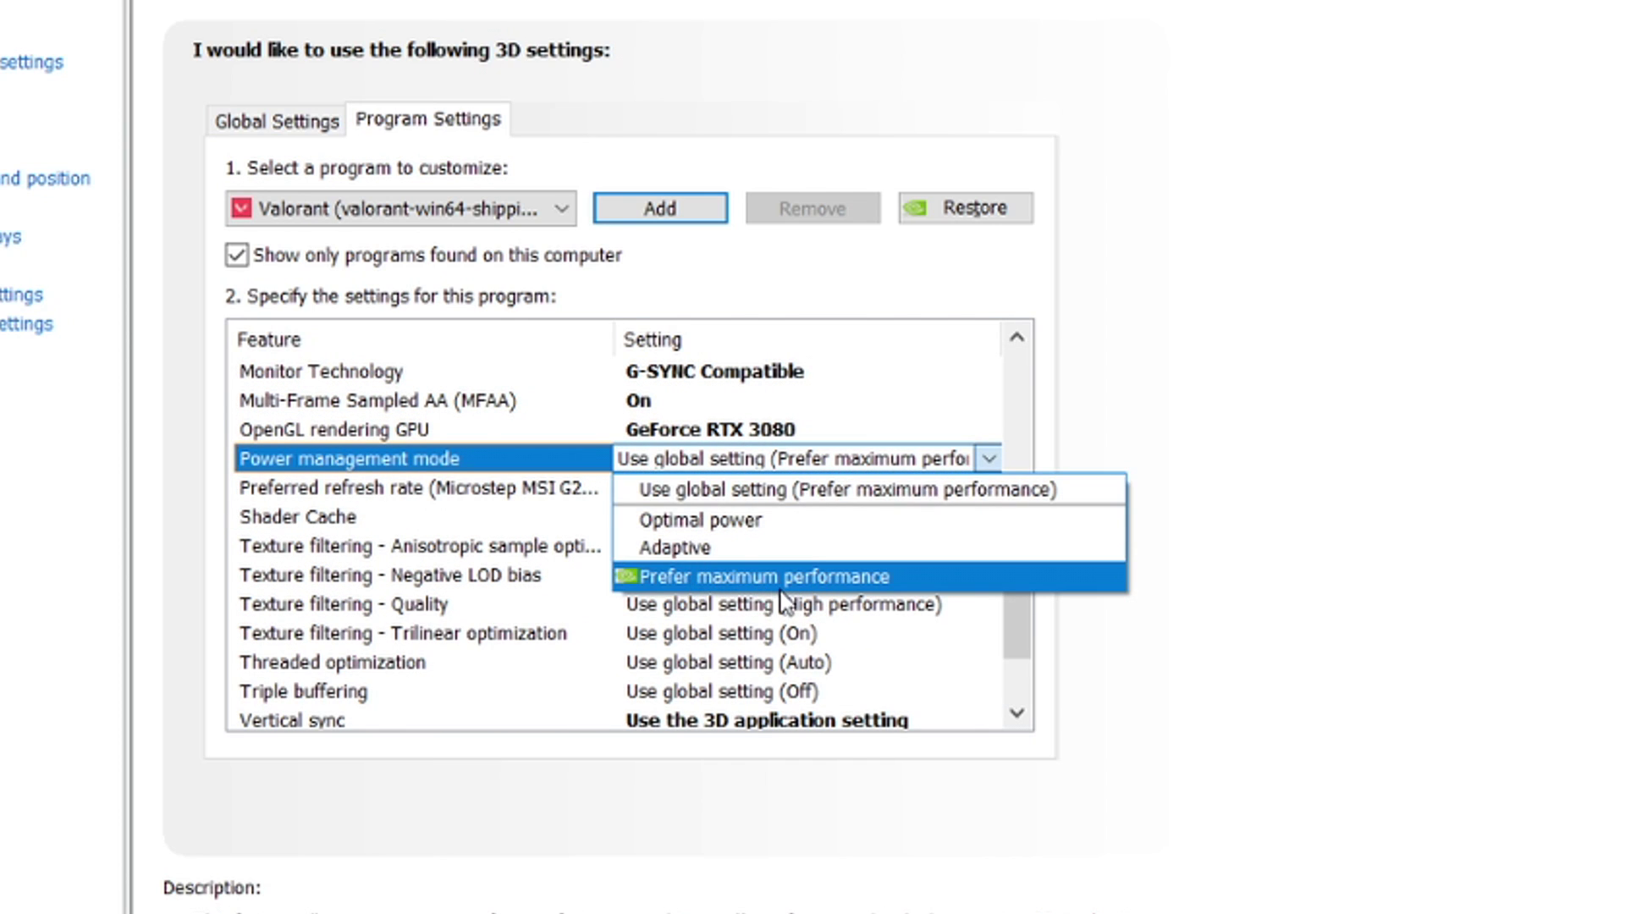
pyautogui.click(780, 583)
pyautogui.click(765, 519)
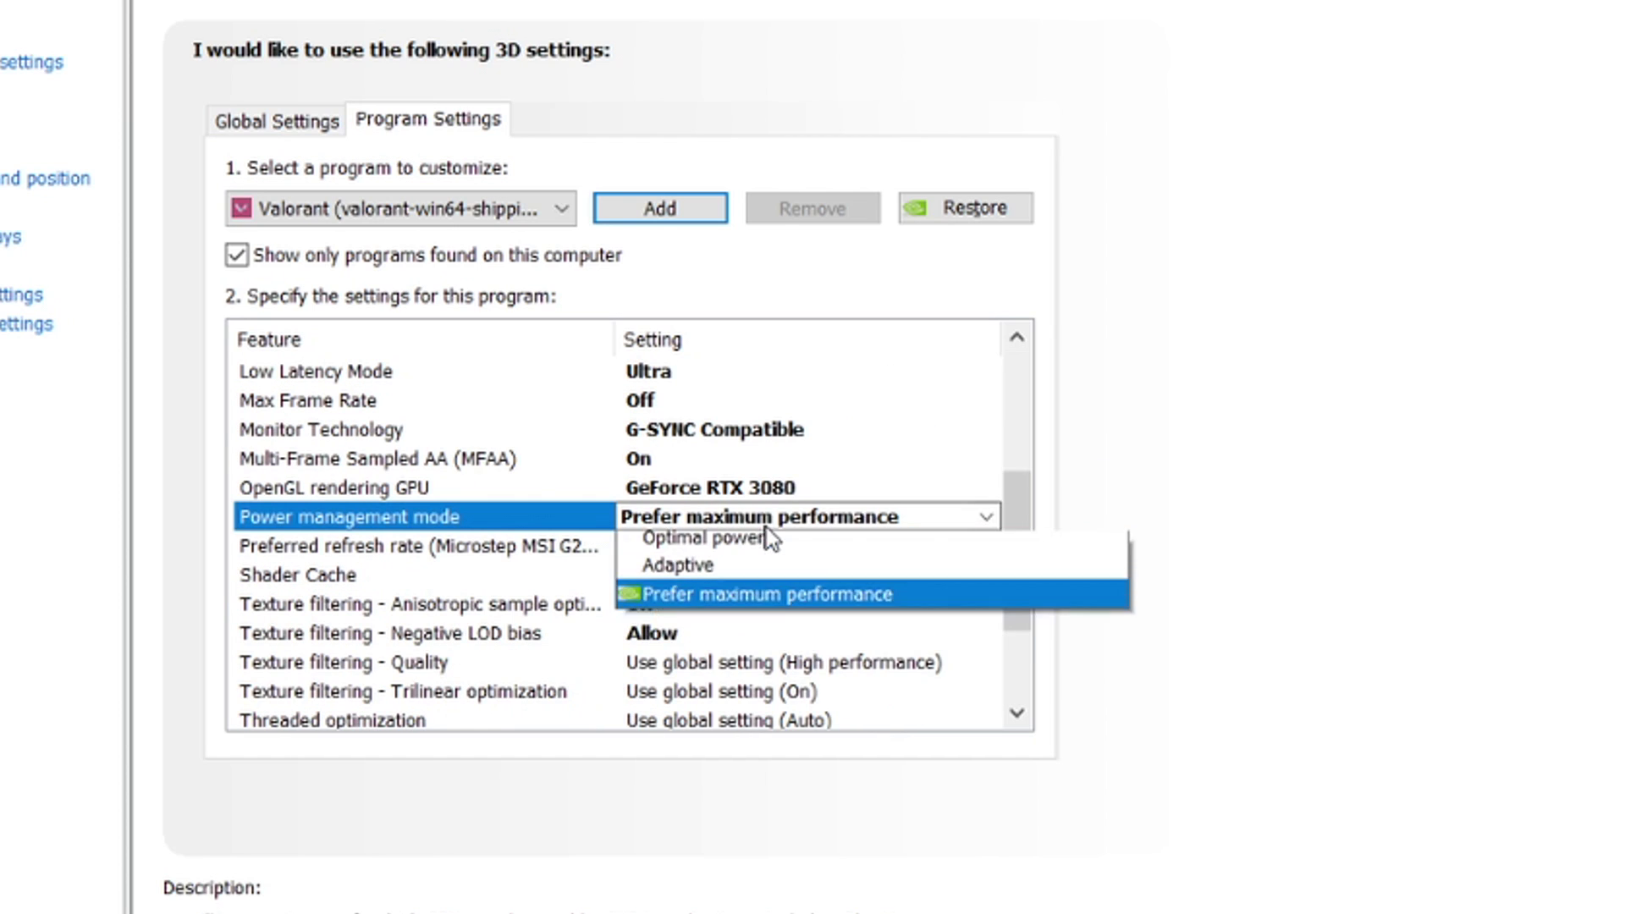
pyautogui.click(671, 635)
pyautogui.click(939, 521)
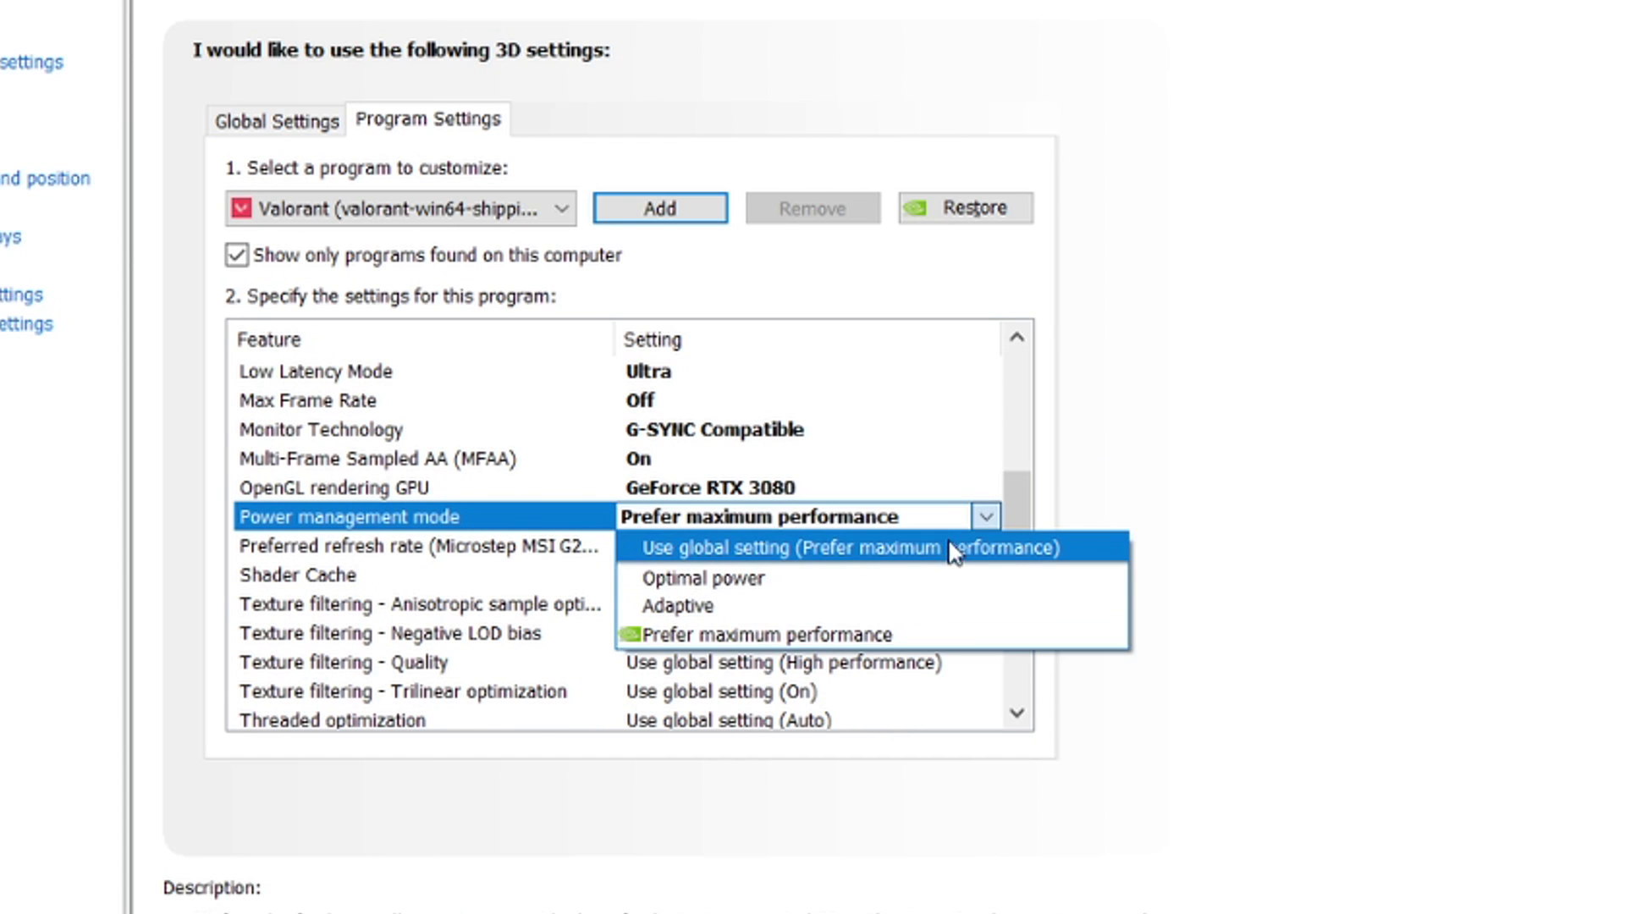
pyautogui.click(1460, 538)
# Select Off for the Texture filtering anisotropic sample optimization and Allow for the Negative LOD bias
pyautogui.moveTo(1017, 535); pyautogui.dragTo(1015, 616)
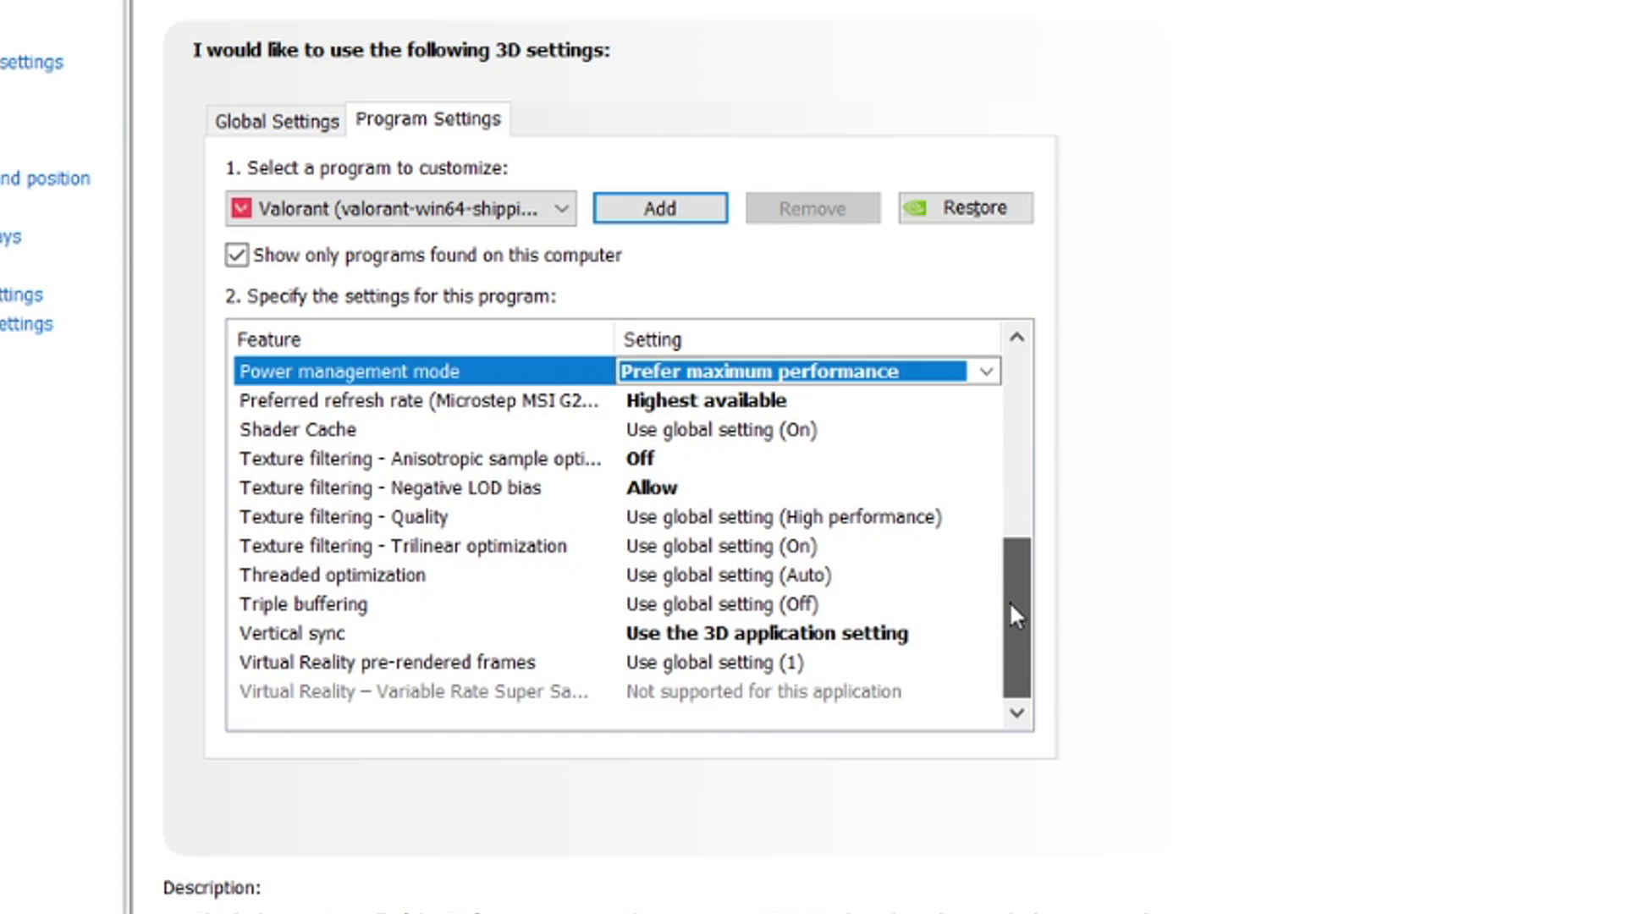
pyautogui.click(647, 458)
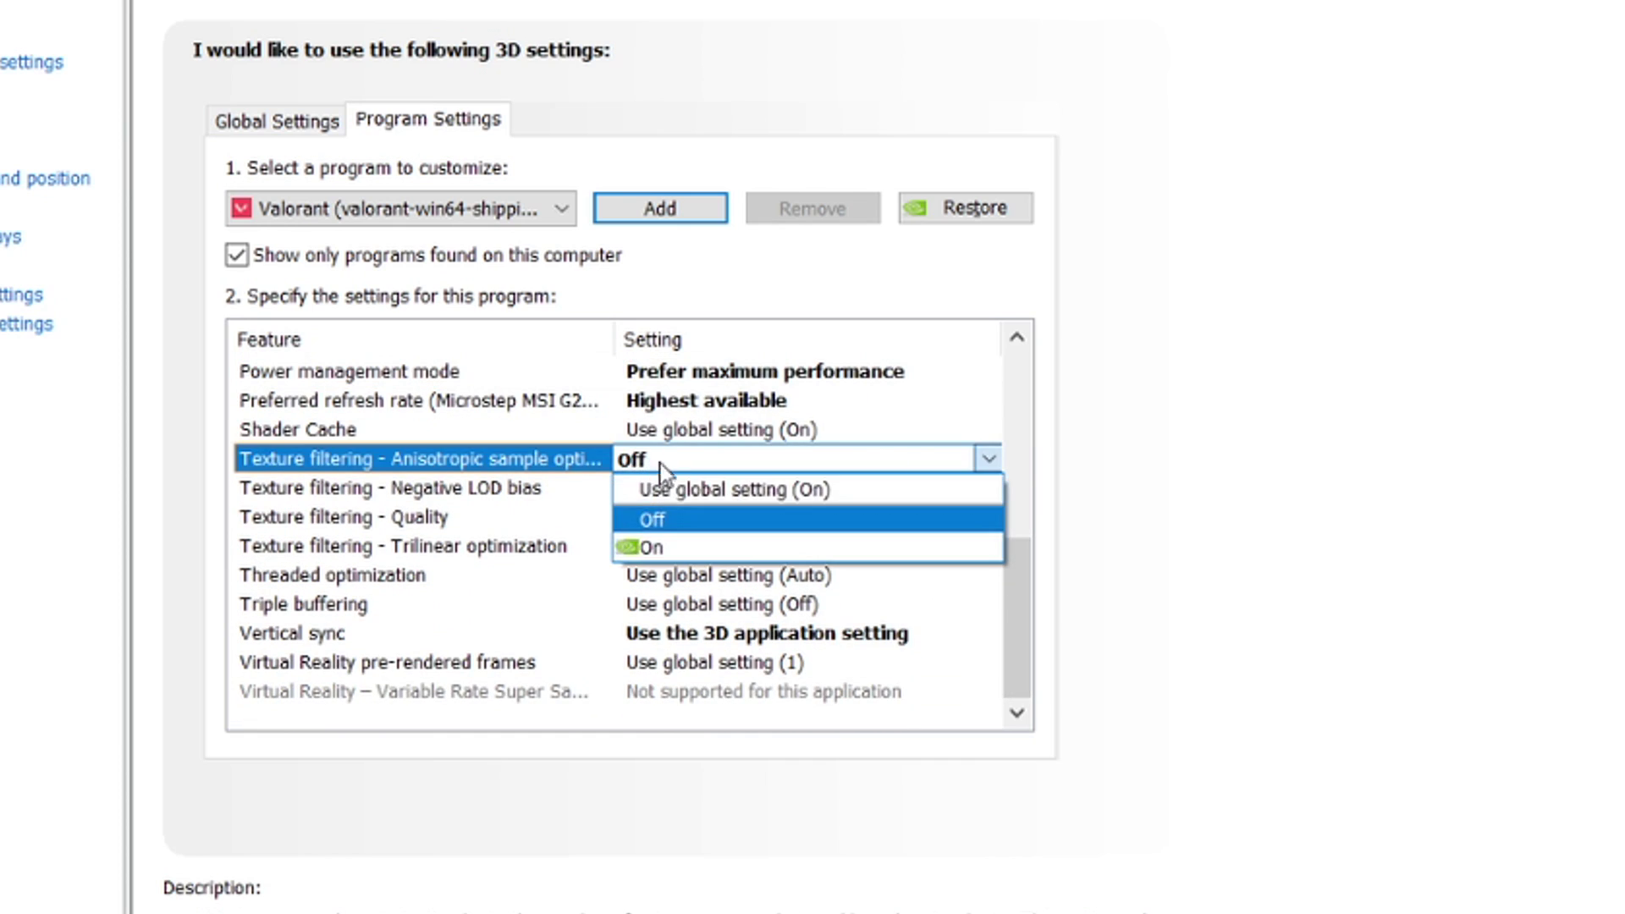
pyautogui.click(676, 521)
pyautogui.click(718, 489)
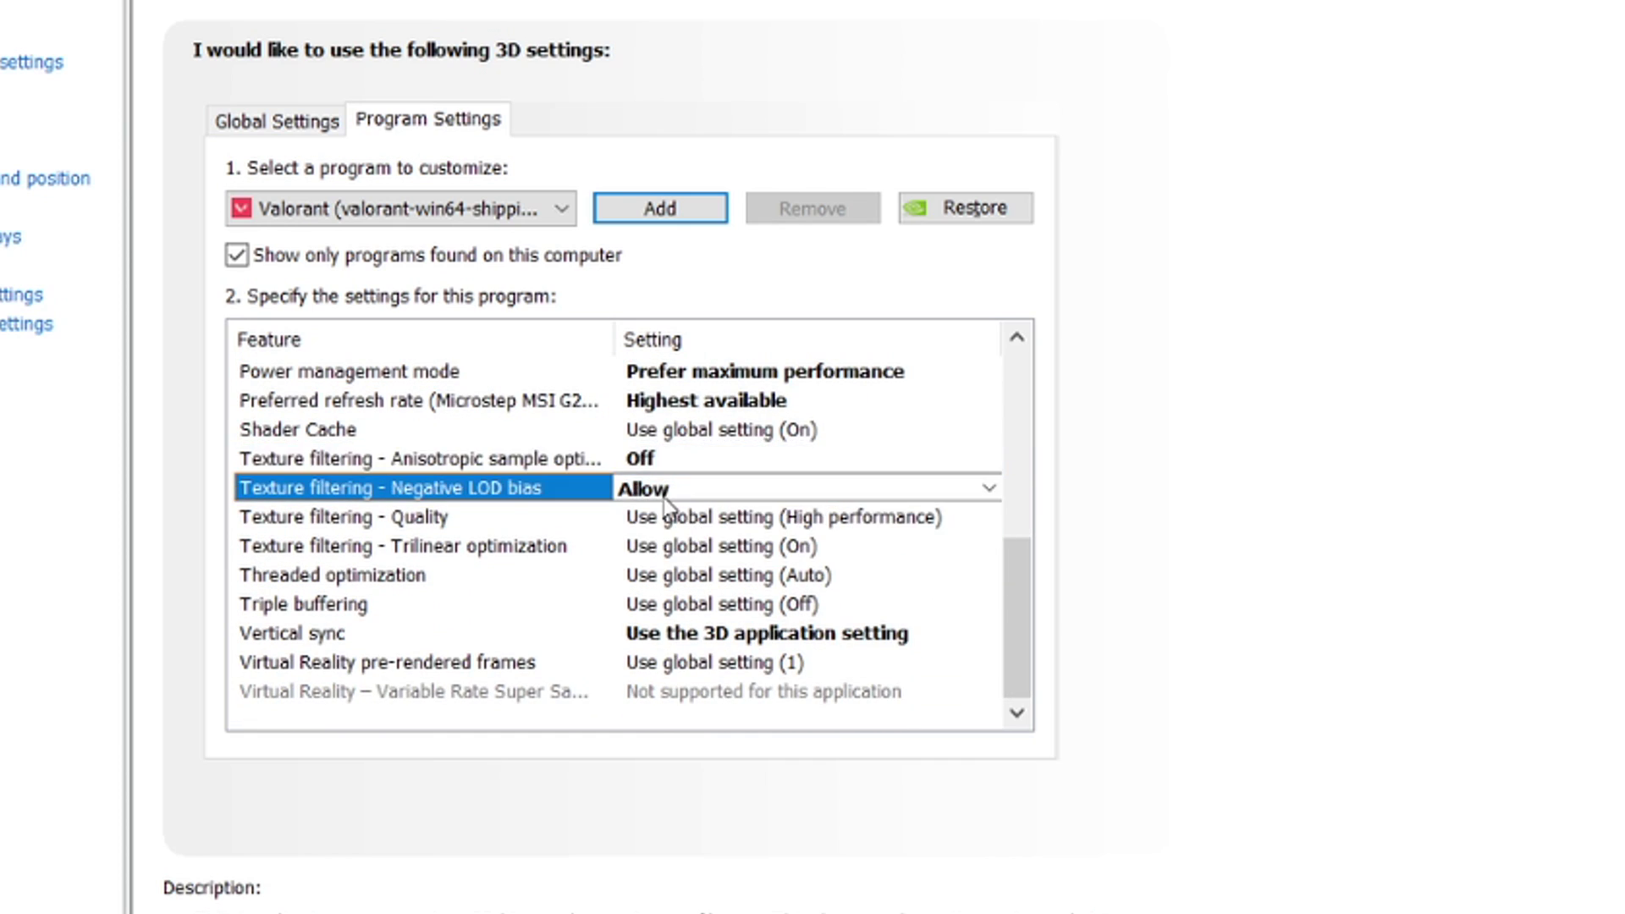
pyautogui.click(713, 551)
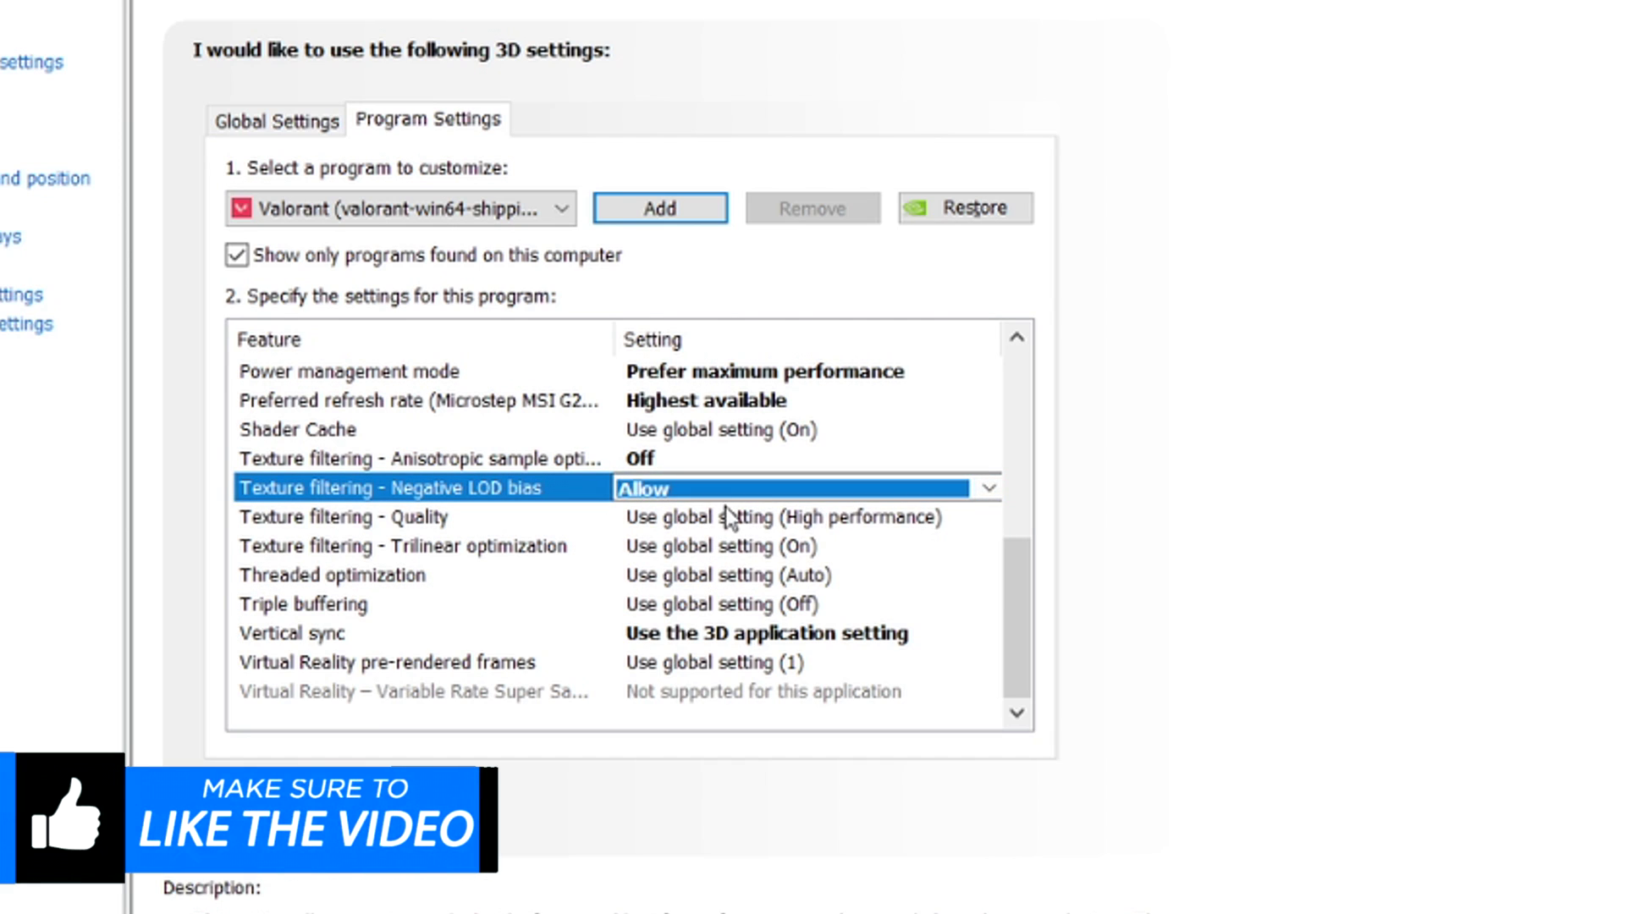
# Set Texture filtering - Quality to High performance for Valorant
pyautogui.click(788, 522)
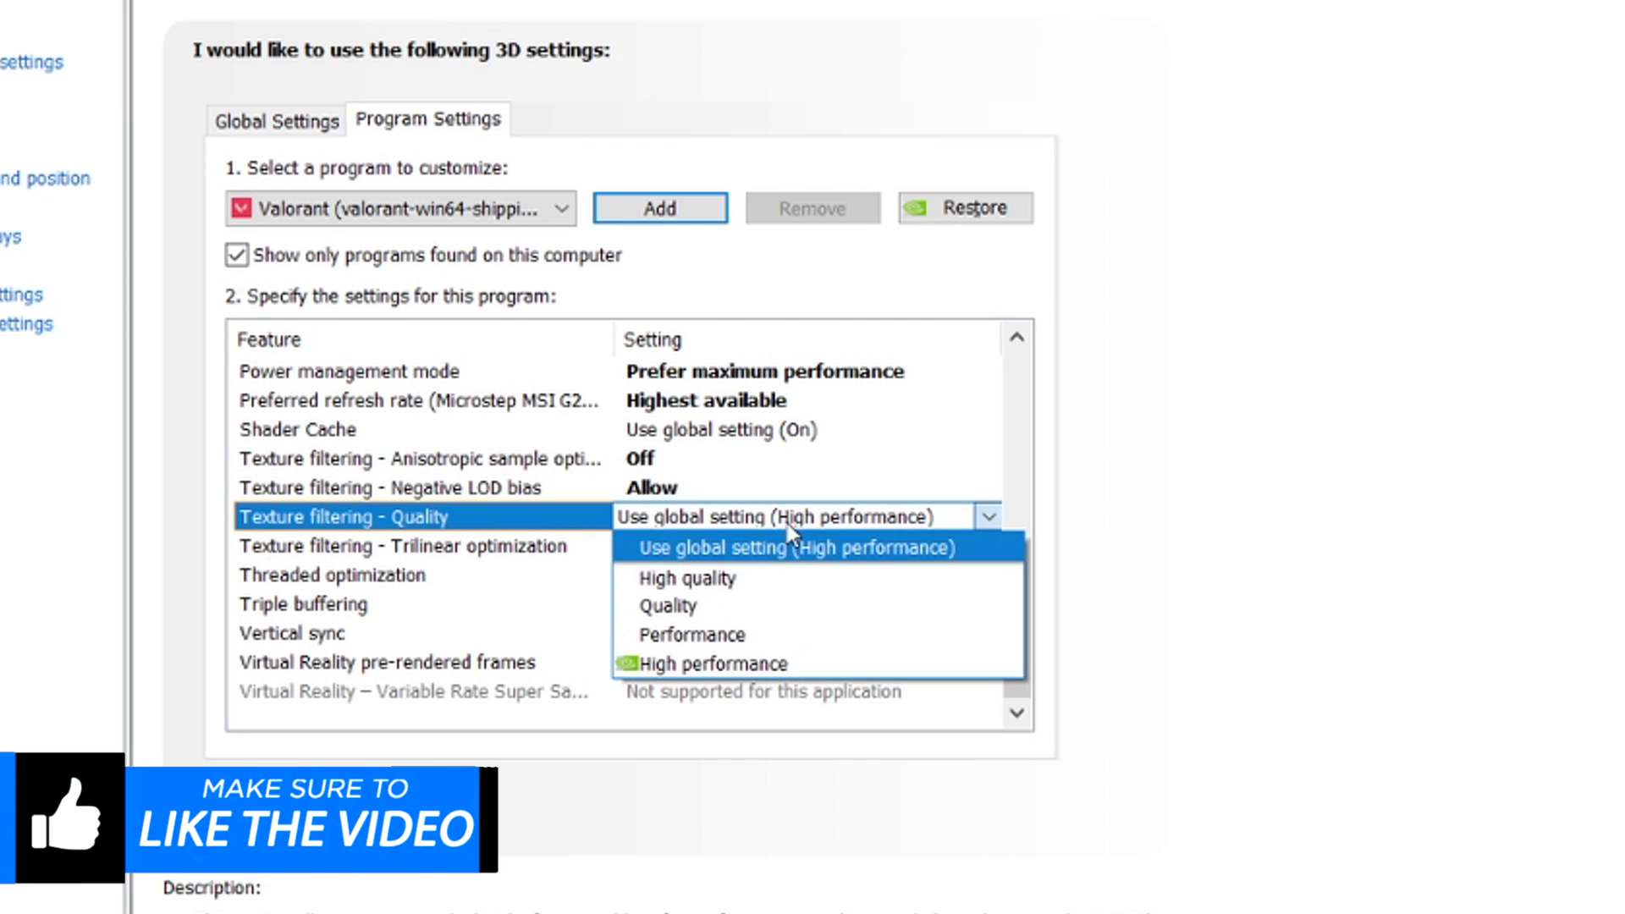
pyautogui.click(732, 662)
pyautogui.scroll(-1, 735, 613)
pyautogui.click(736, 604)
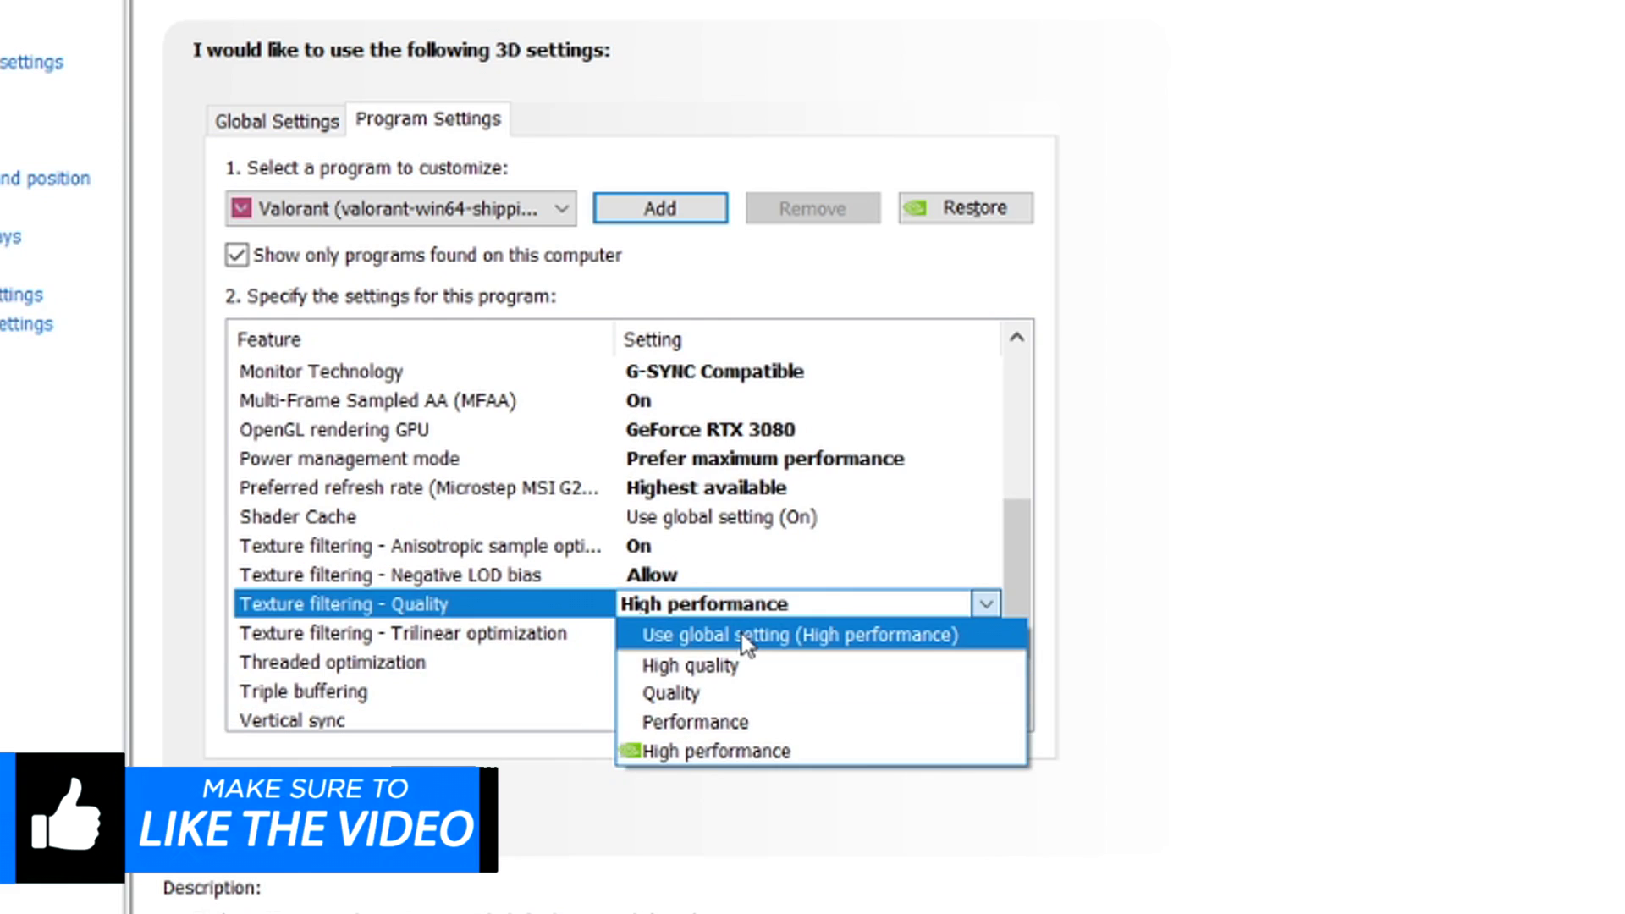
pyautogui.click(1011, 606)
pyautogui.scroll(-1, 1023, 660)
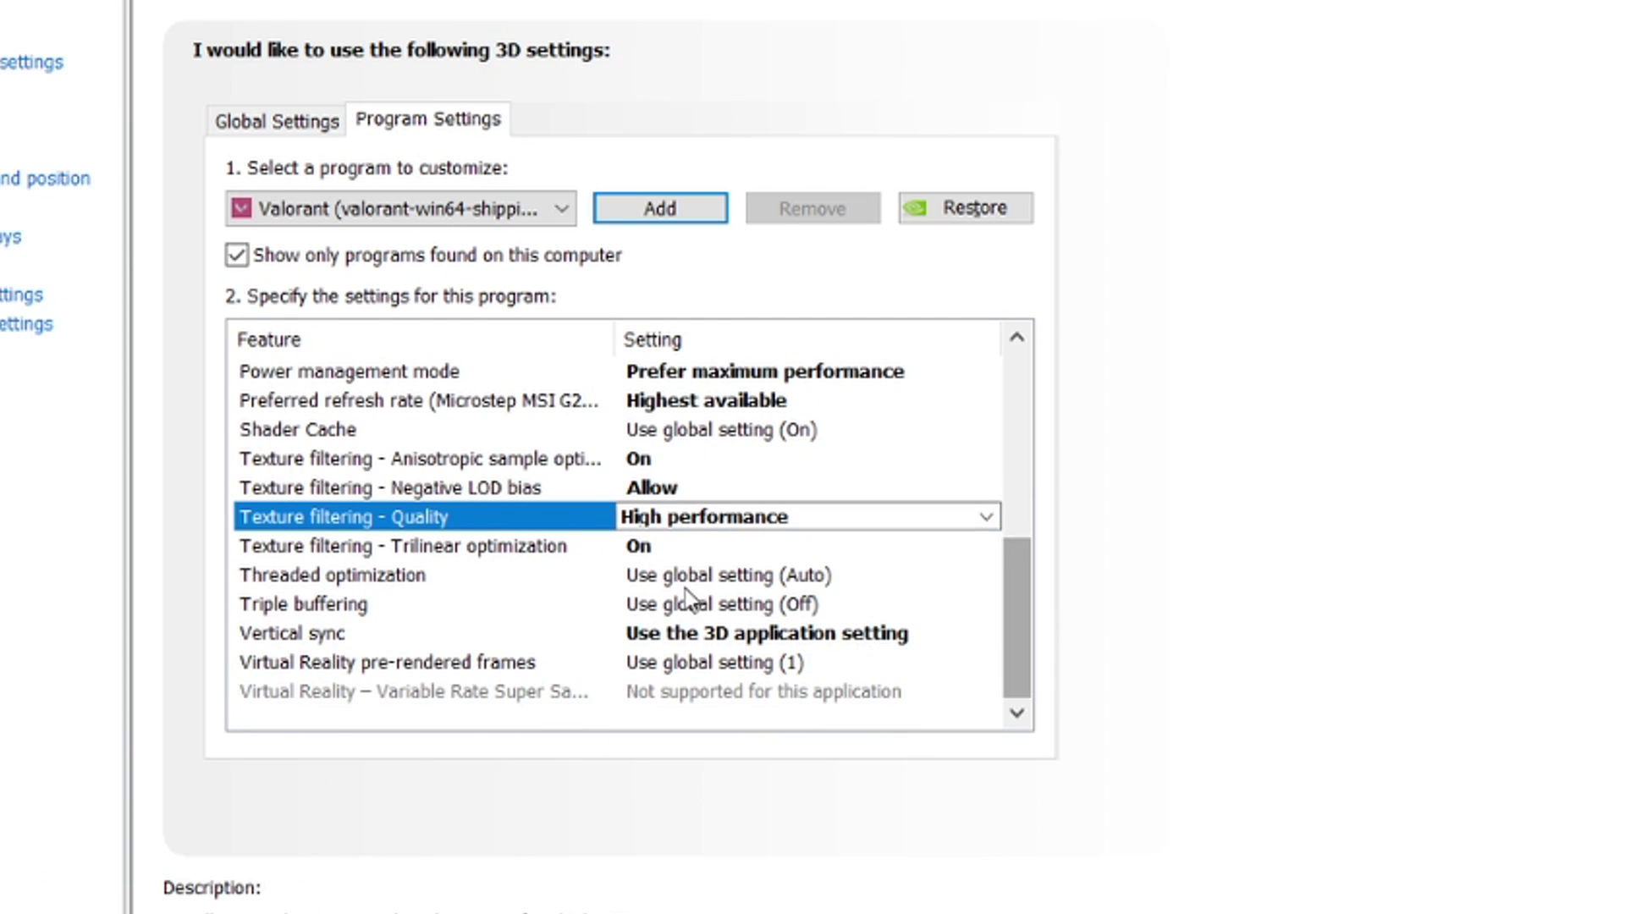
# Set Threaded optimization to Auto in Valorant's program settings
pyautogui.click(660, 579)
pyautogui.click(660, 582)
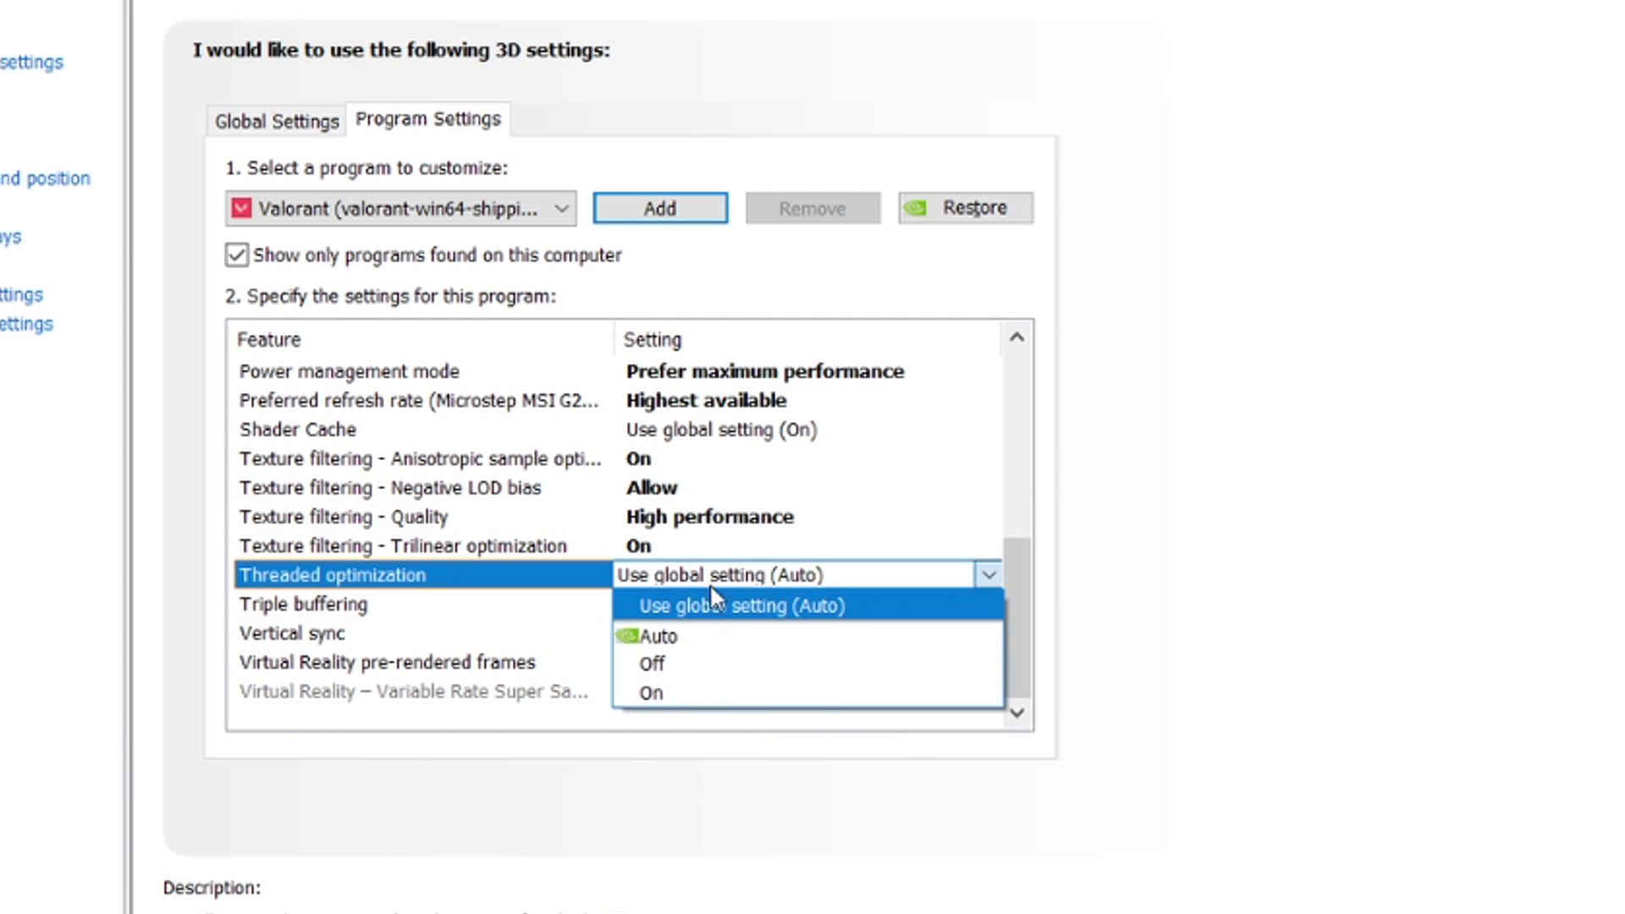
pyautogui.click(707, 641)
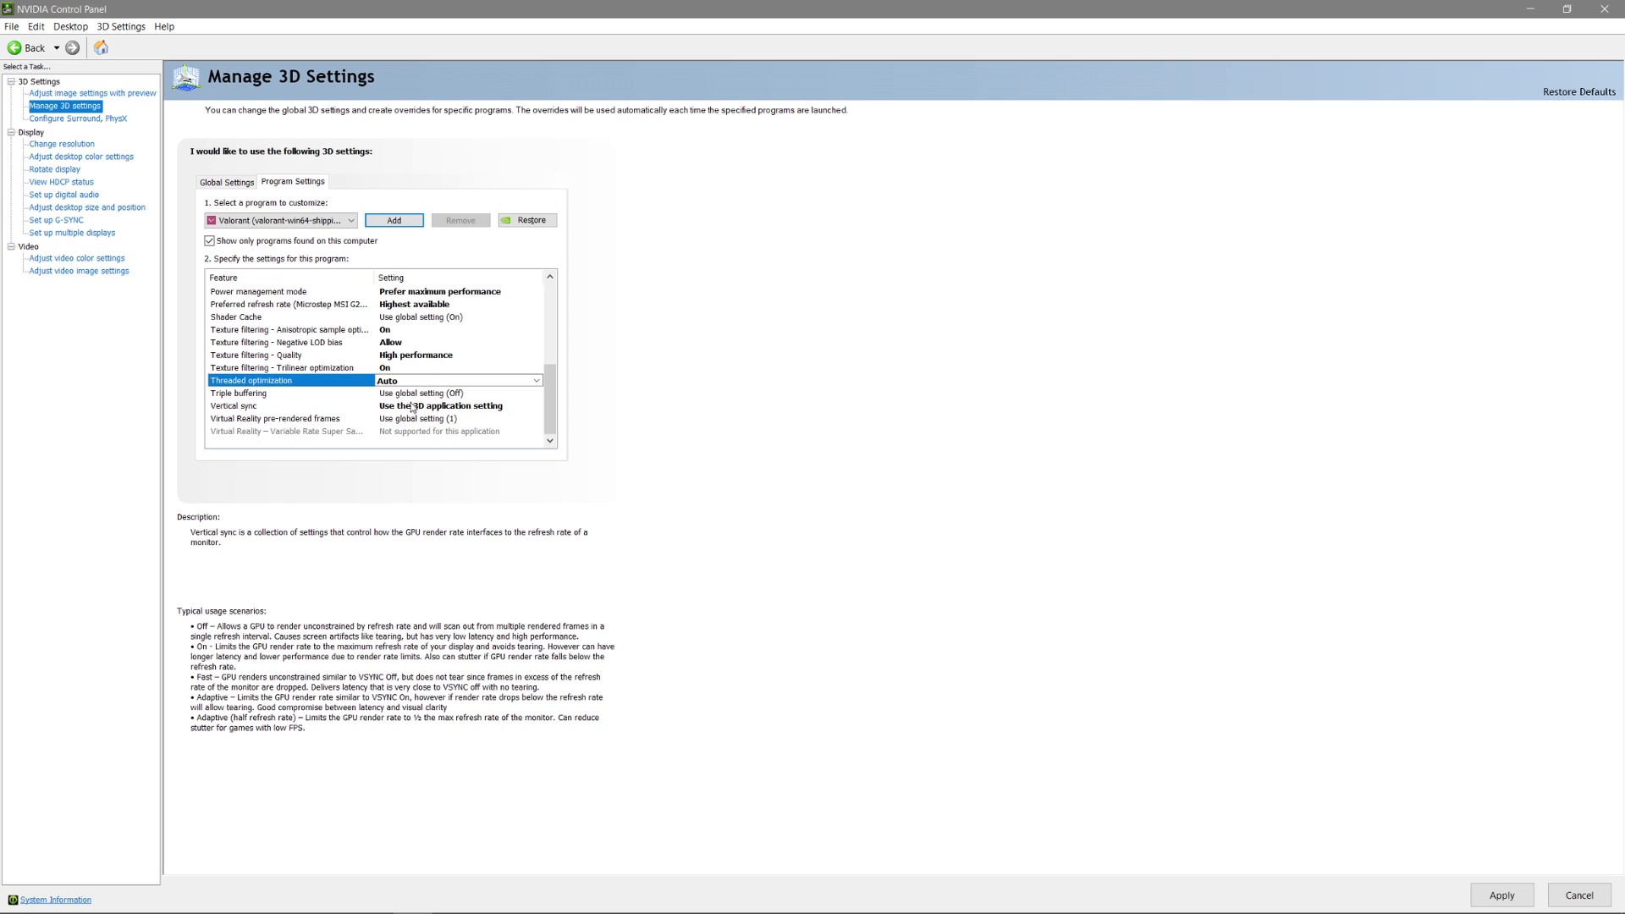
# Set Triple buffering to Off for Valorant and close the NVIDIA Control Panel
pyautogui.click(414, 394)
pyautogui.click(415, 393)
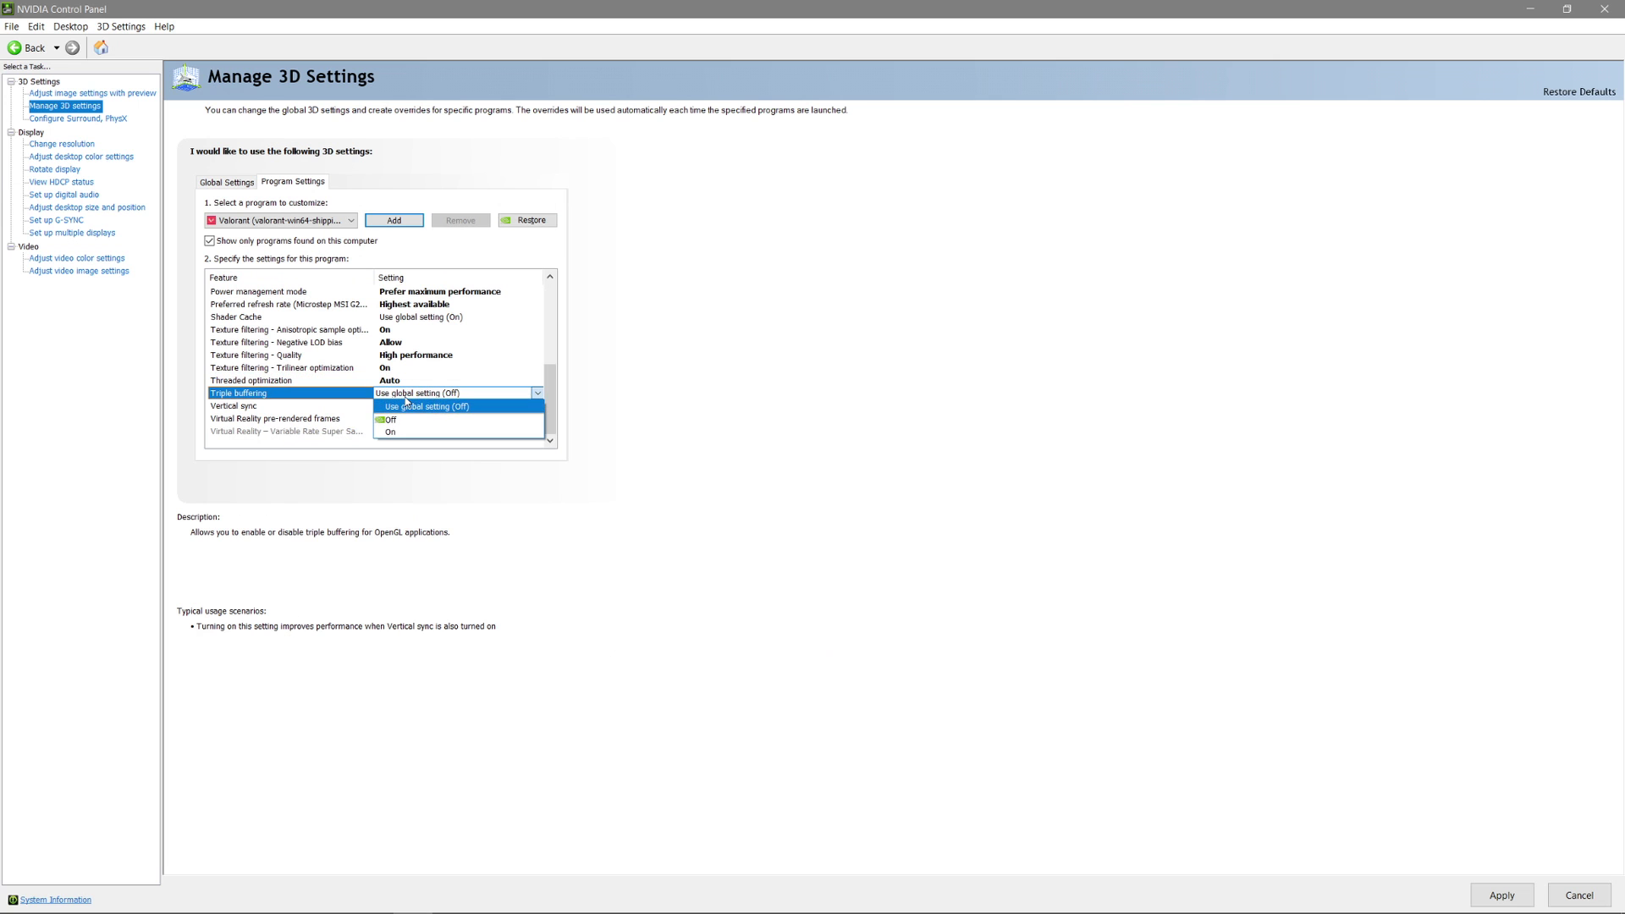
pyautogui.click(401, 420)
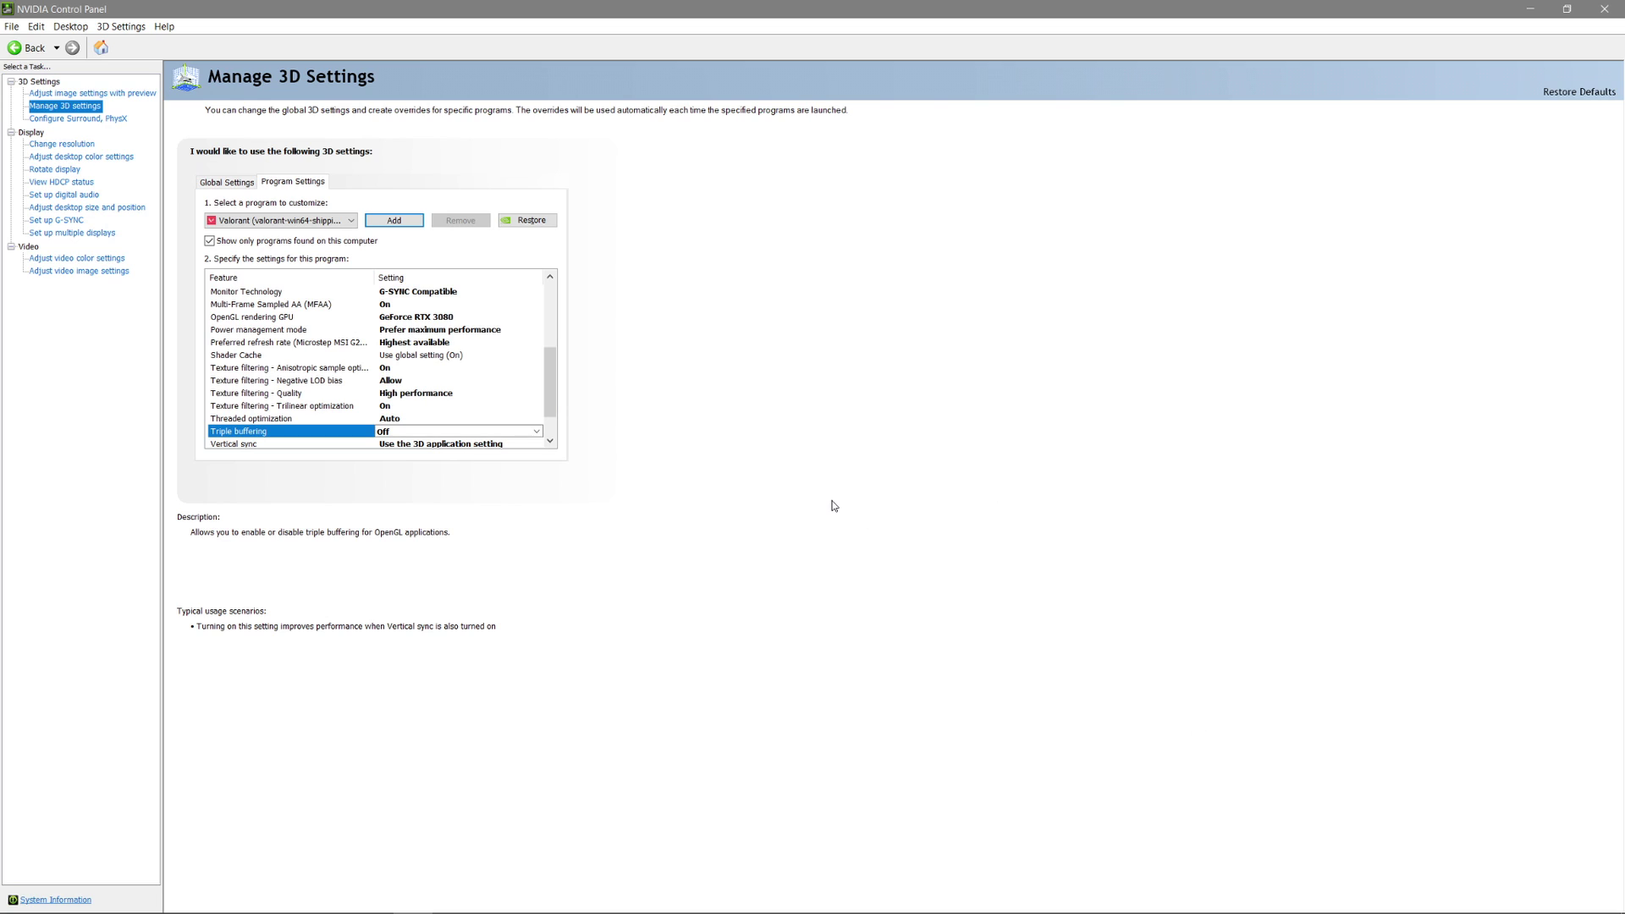
pyautogui.click(1604, 9)
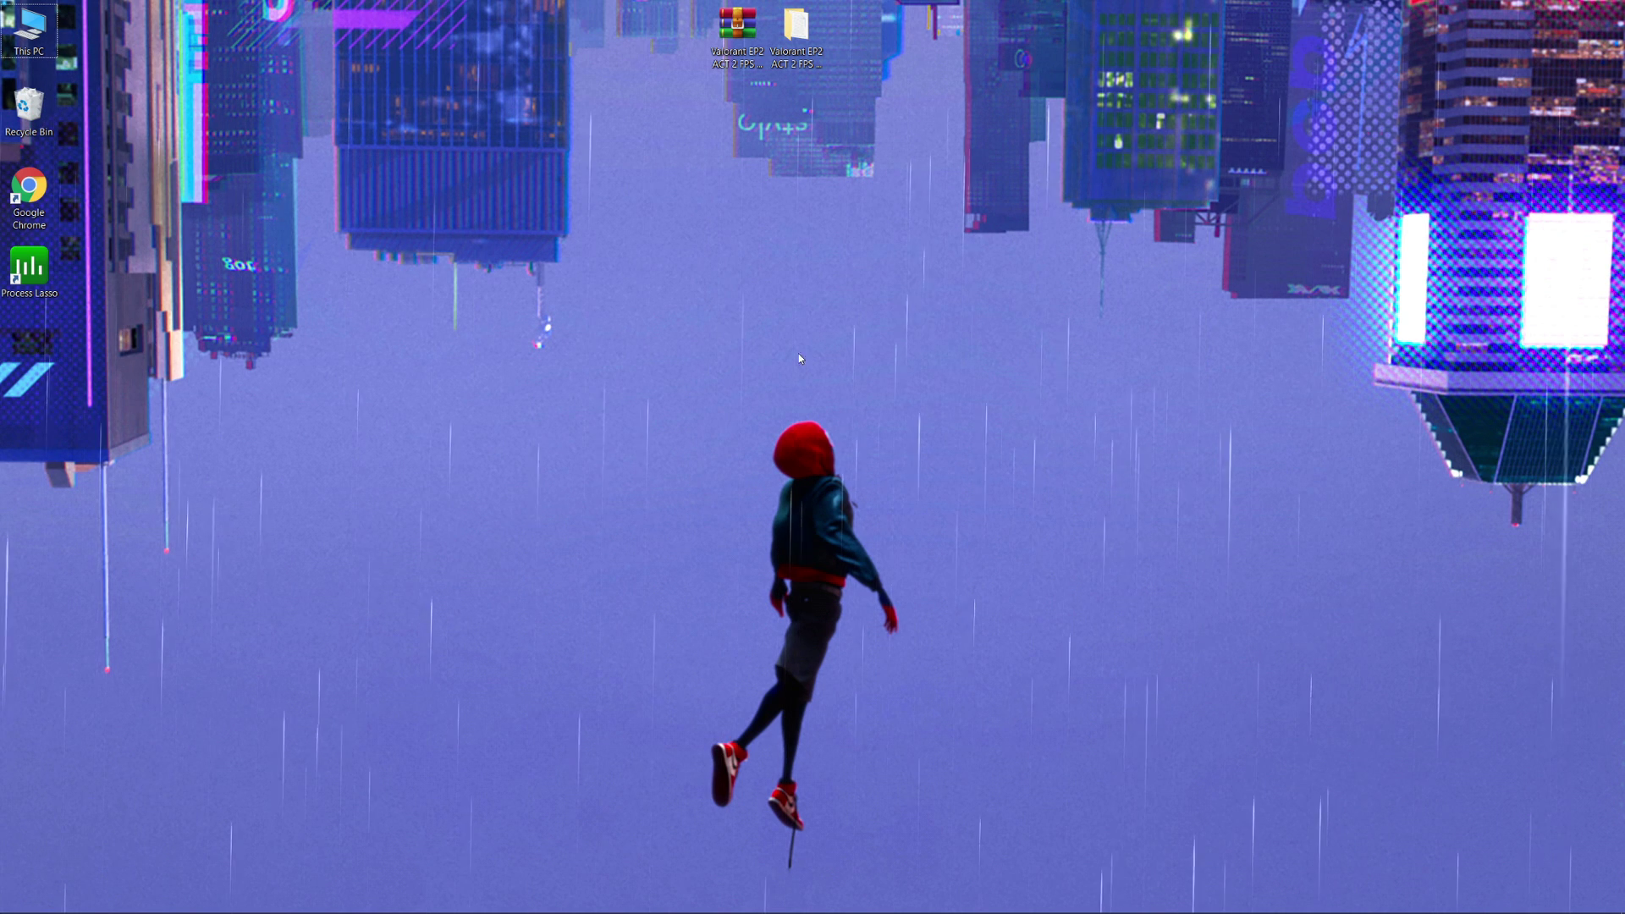
# Open the properties of Local Disk (C:) from This PC
pyautogui.doubleClick(39, 56)
pyautogui.click(216, 175)
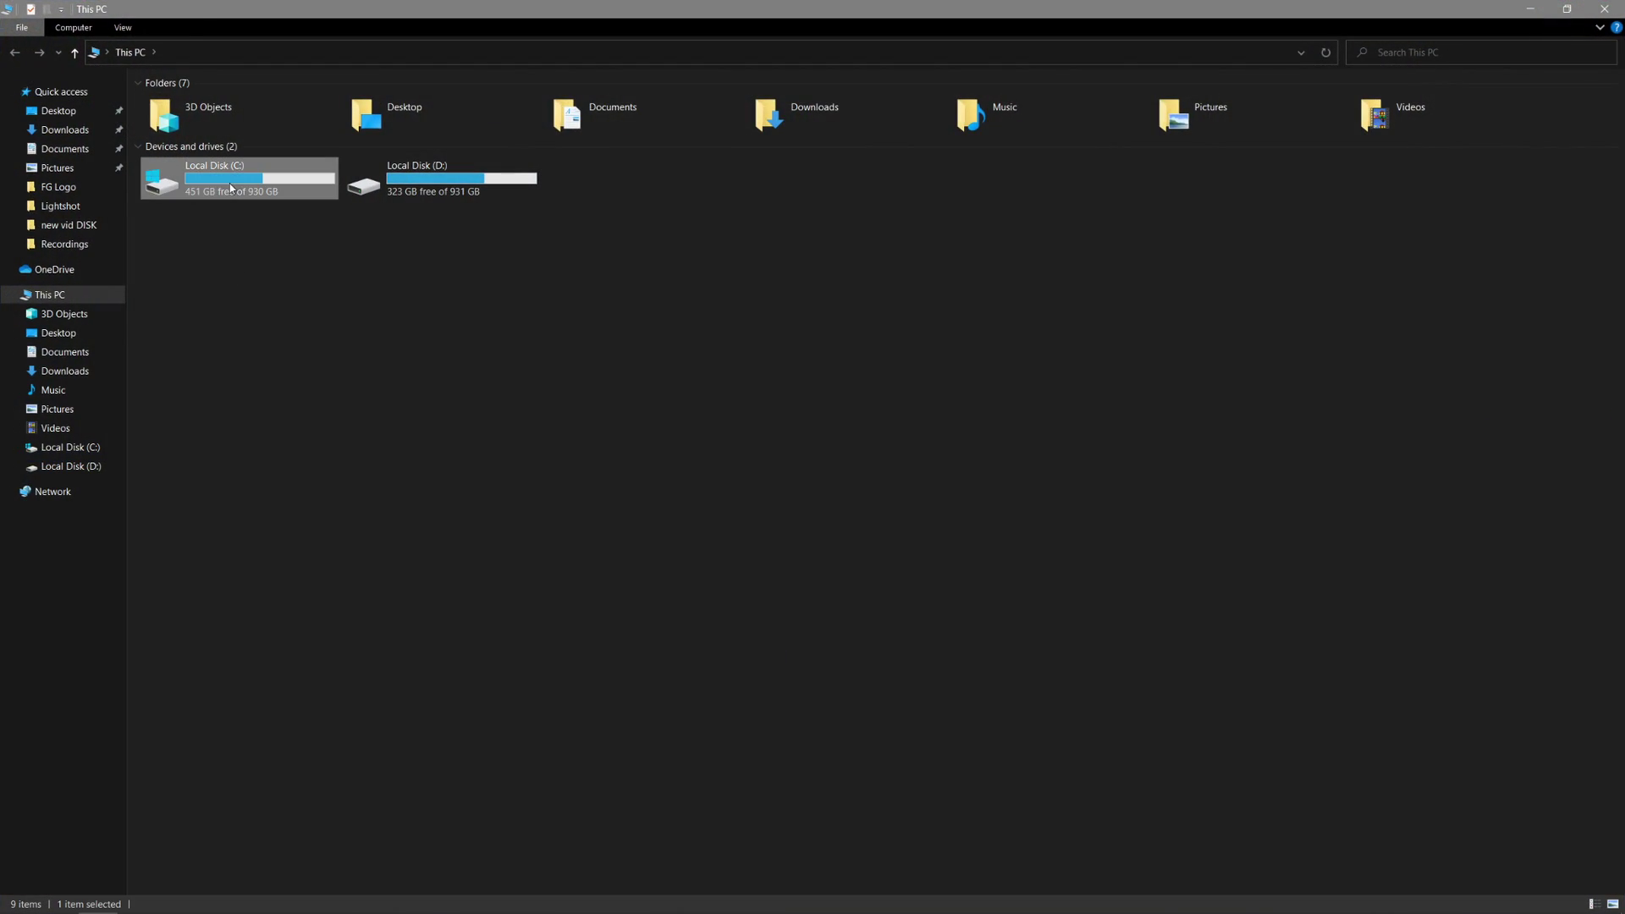
pyautogui.rightClick(216, 175)
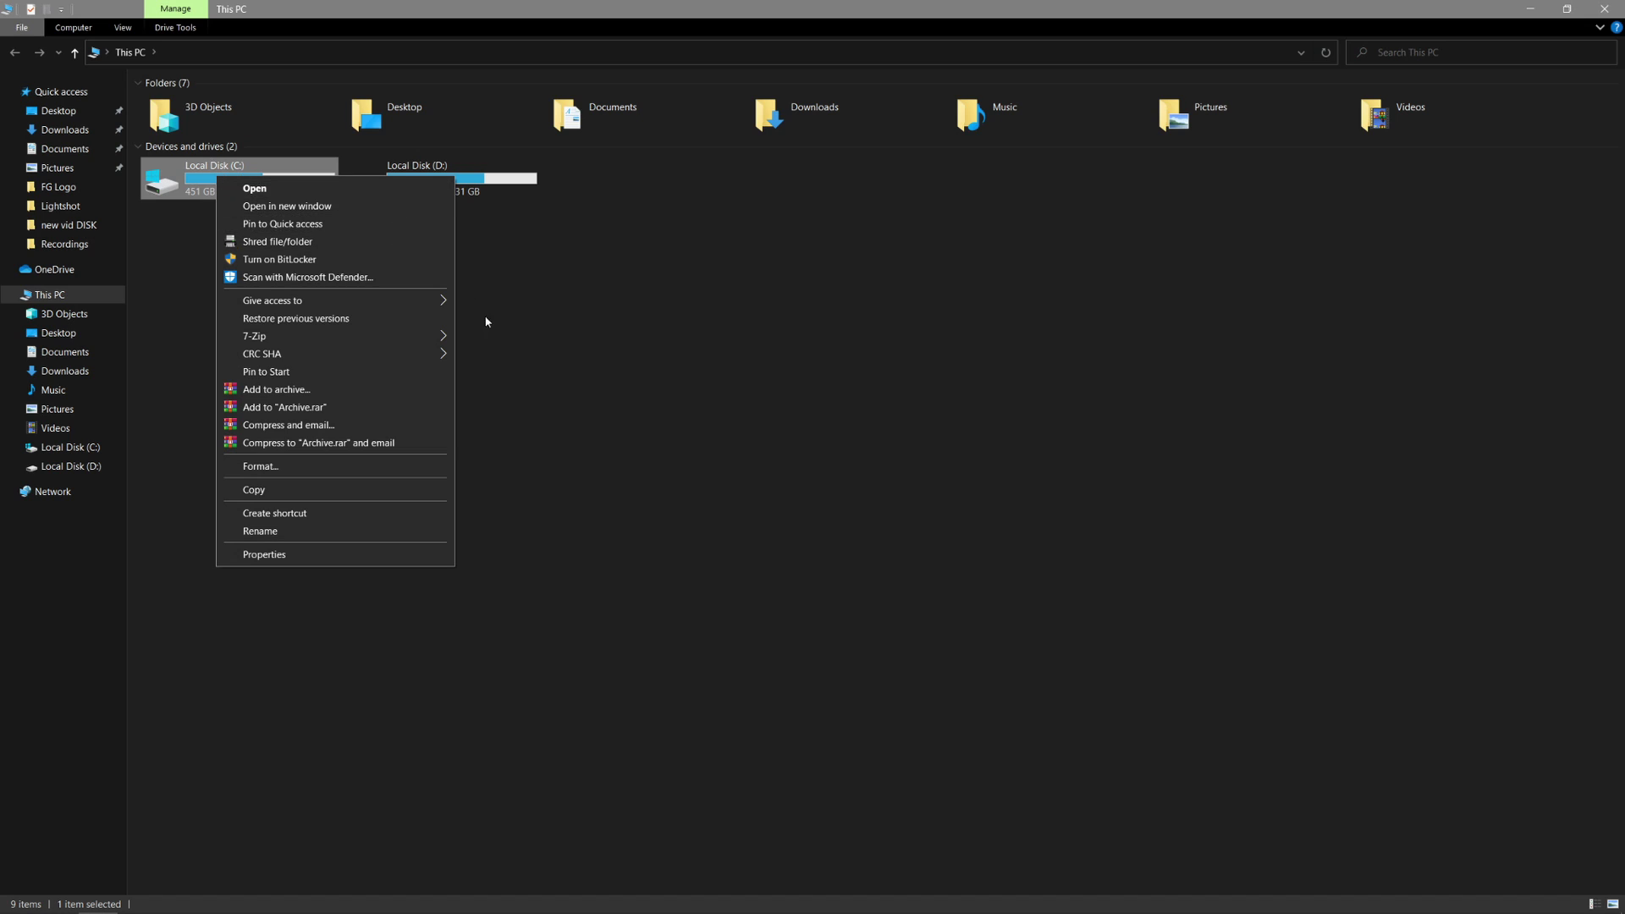
pyautogui.click(266, 556)
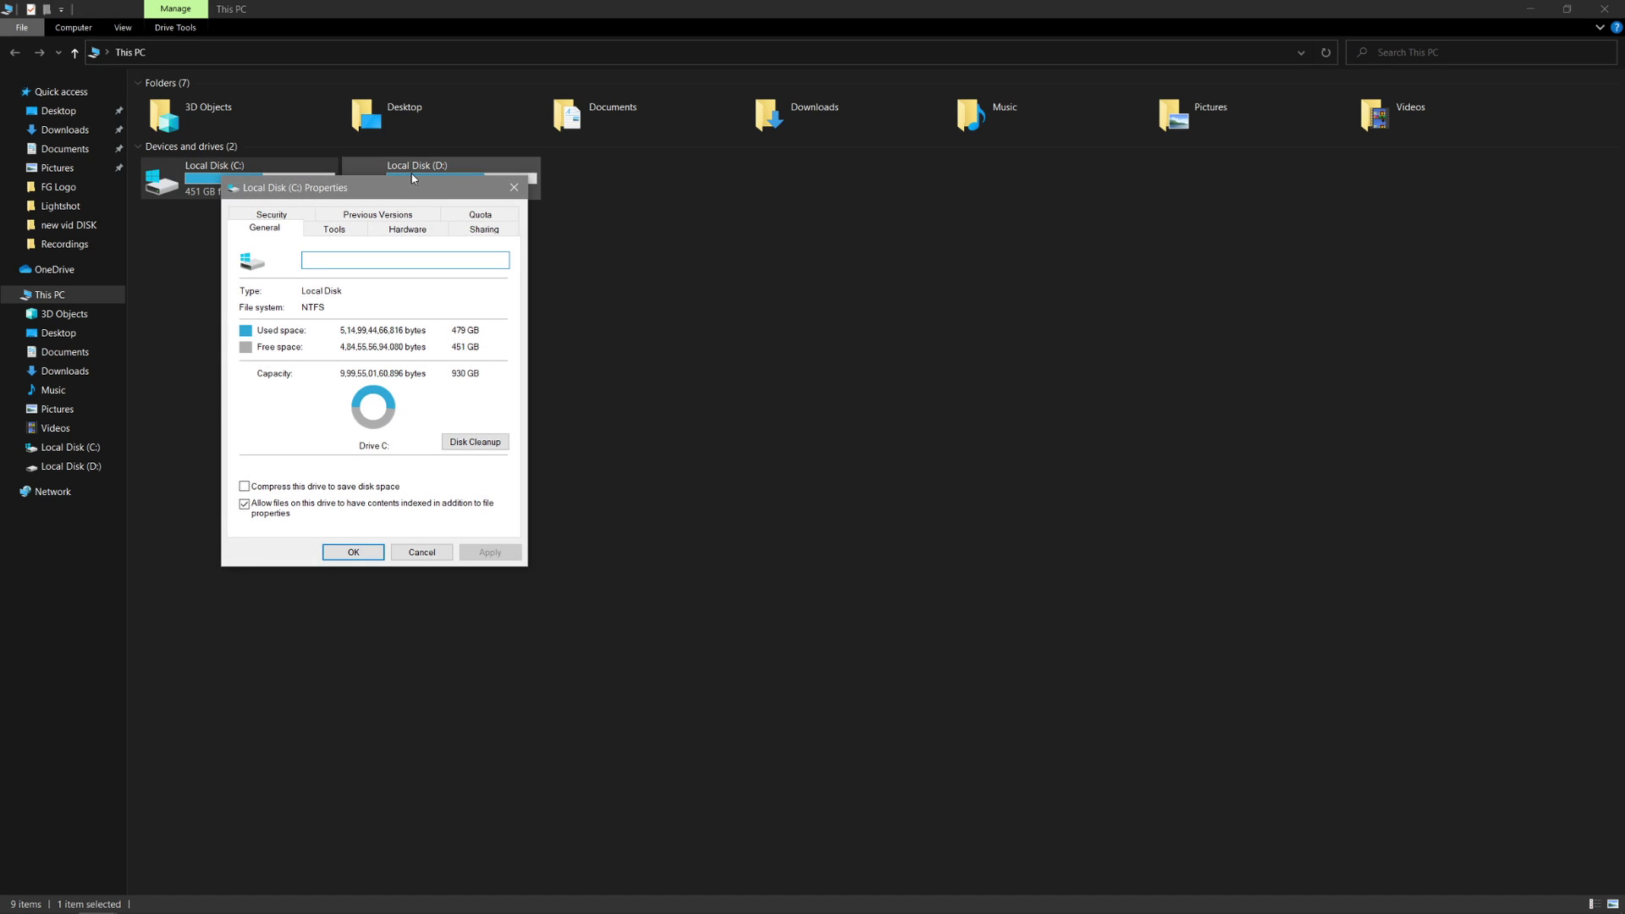
pyautogui.moveTo(396, 198); pyautogui.dragTo(693, 225)
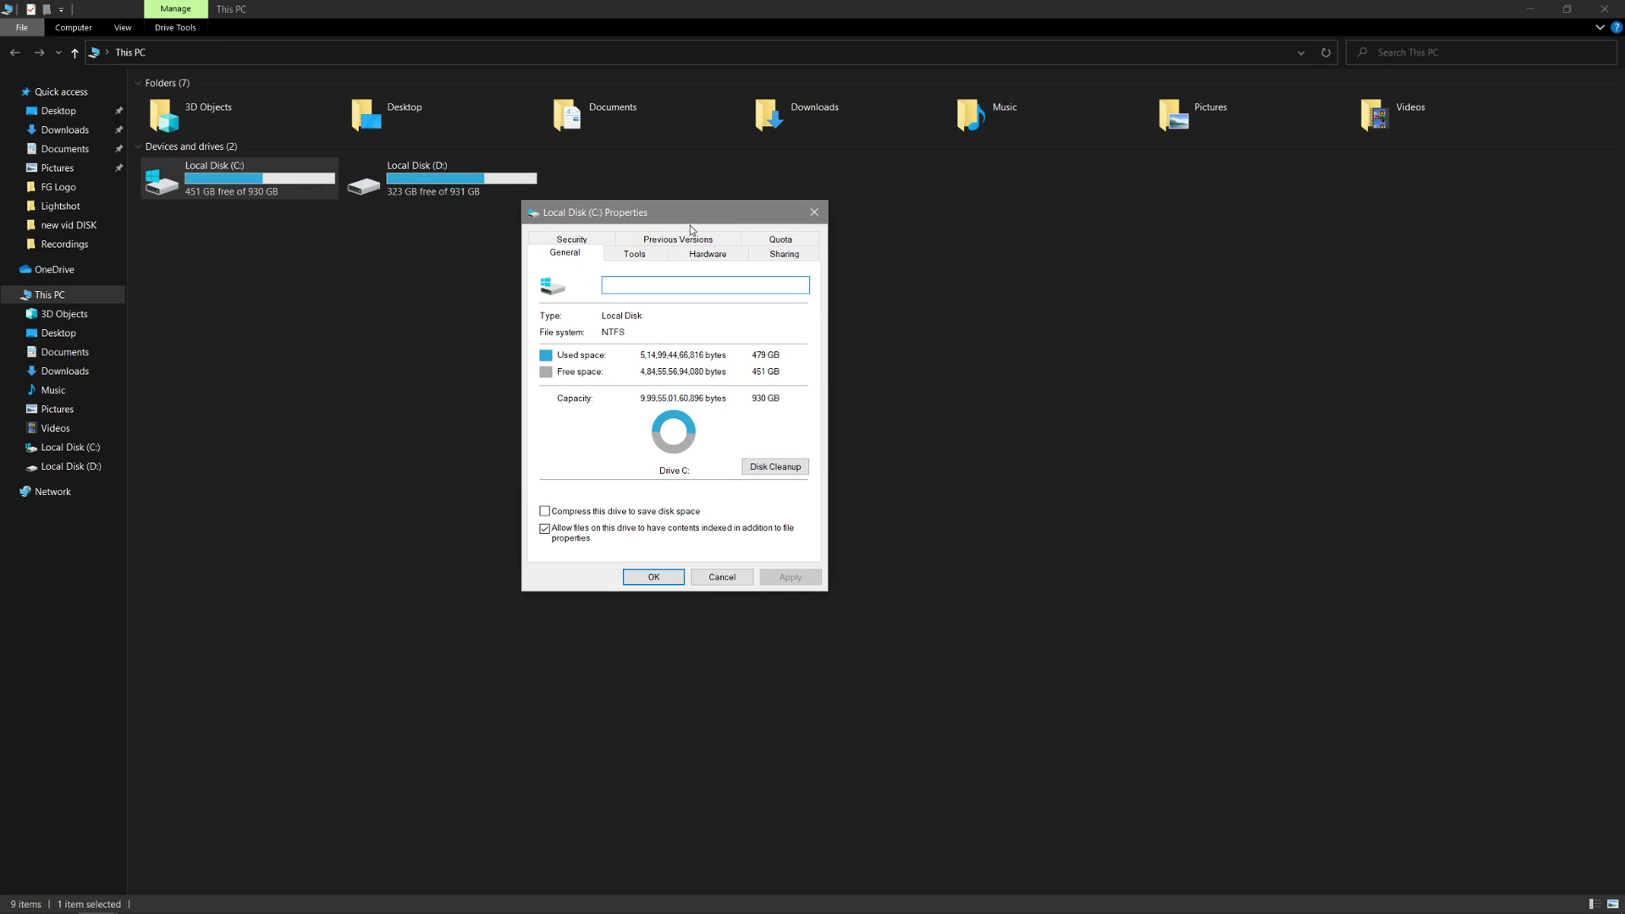
# Run an error-checking scan on Local Disk (C:) and dismiss its report
pyautogui.click(637, 255)
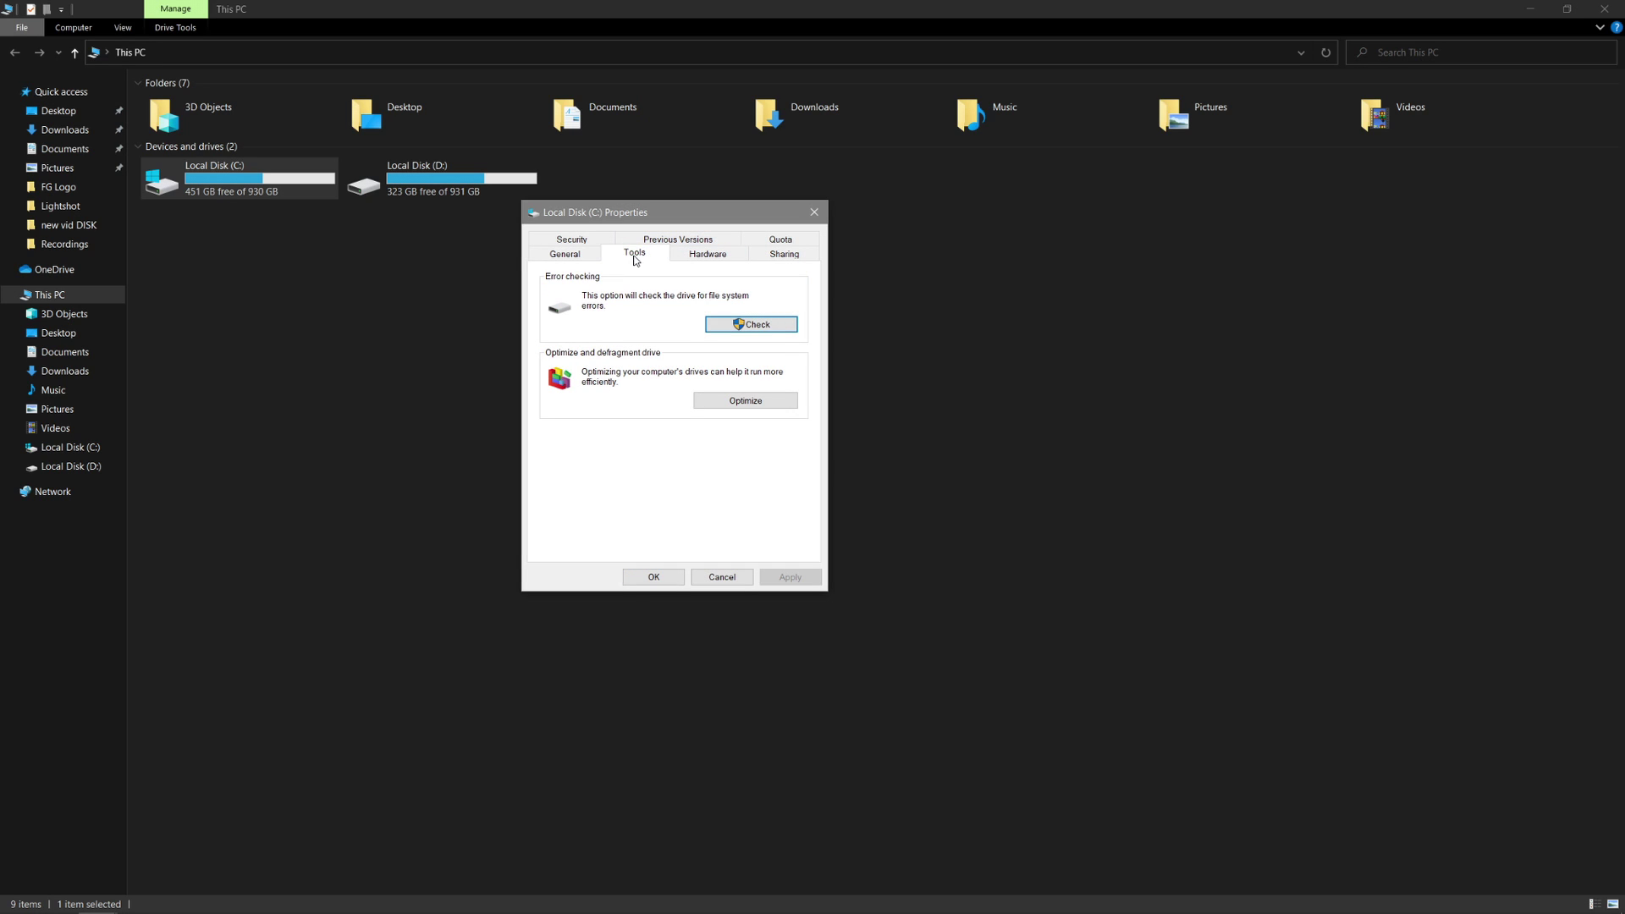
pyautogui.click(738, 326)
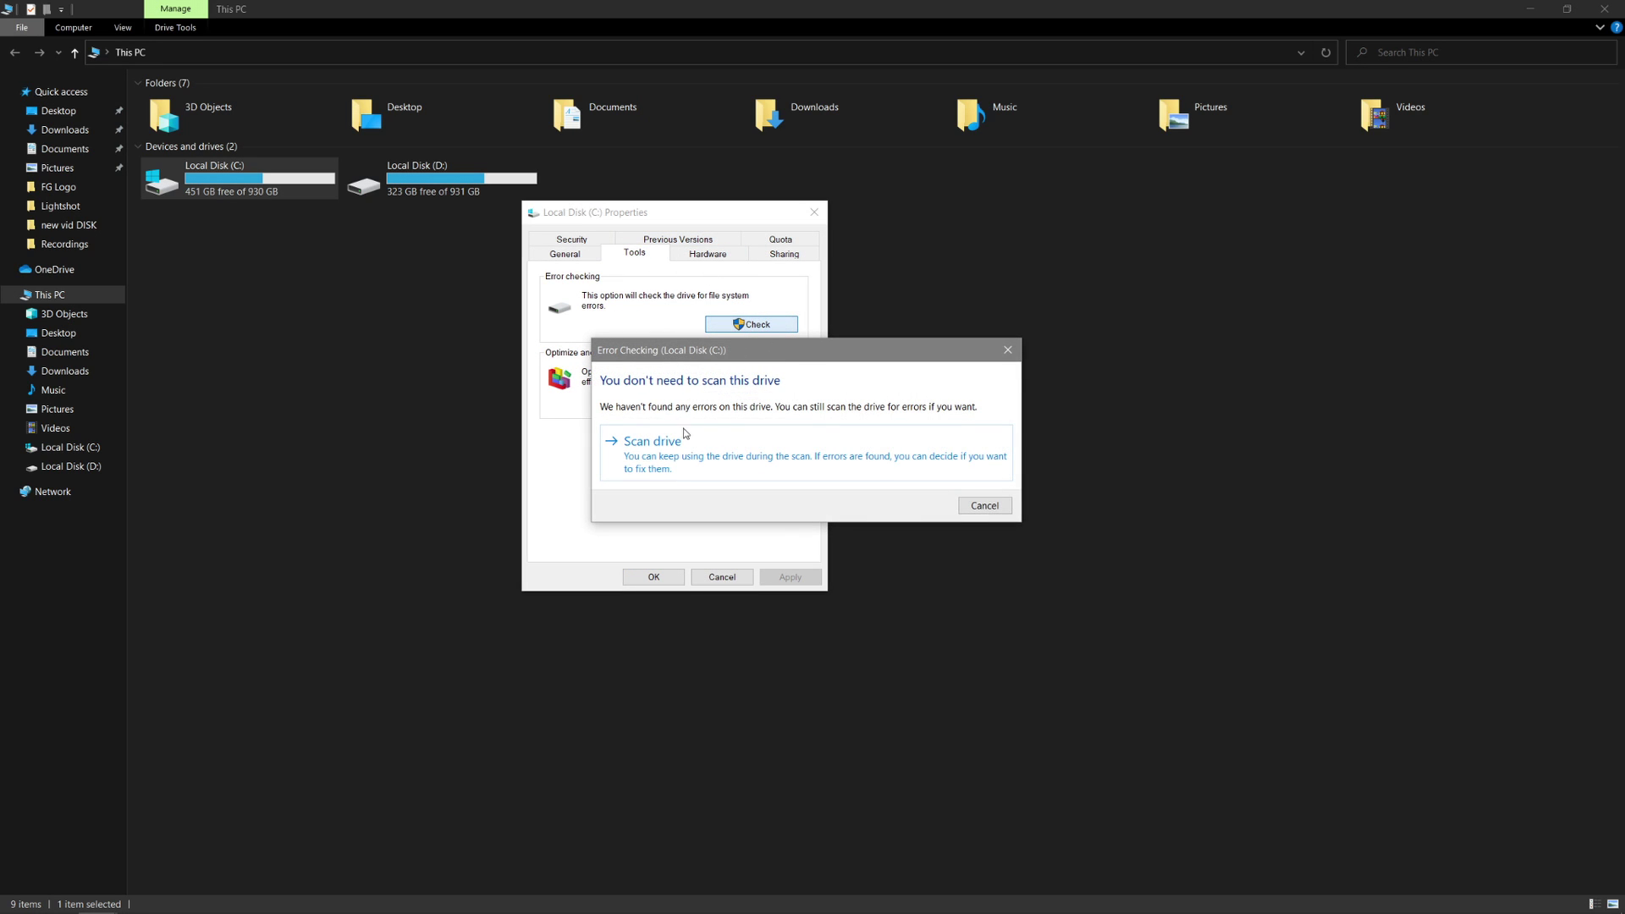
pyautogui.click(649, 453)
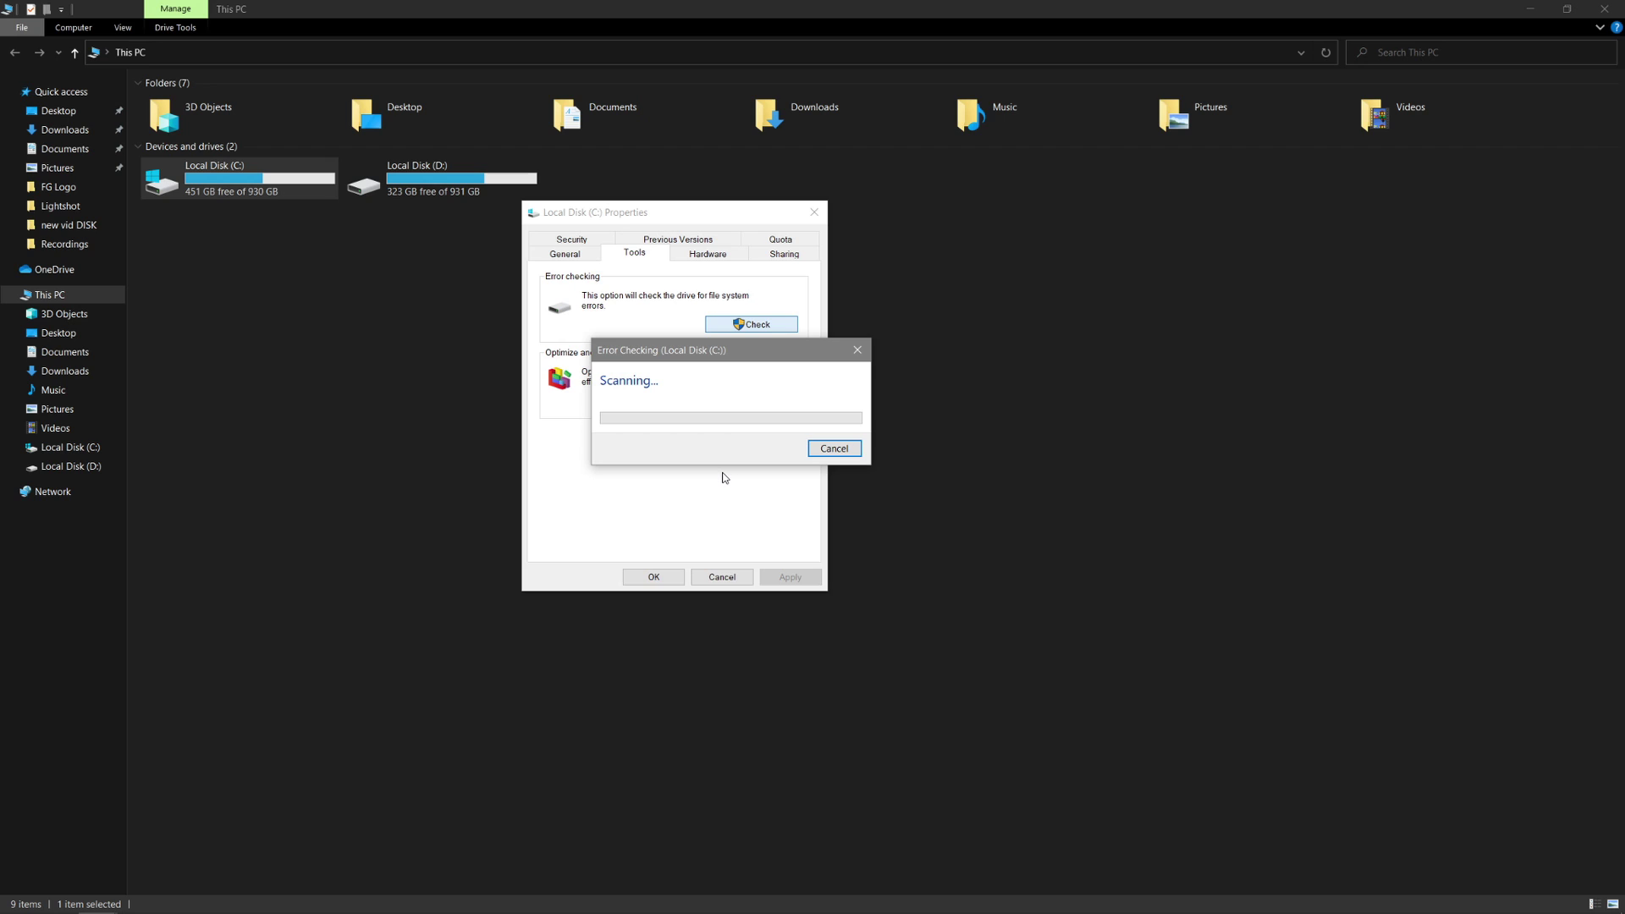
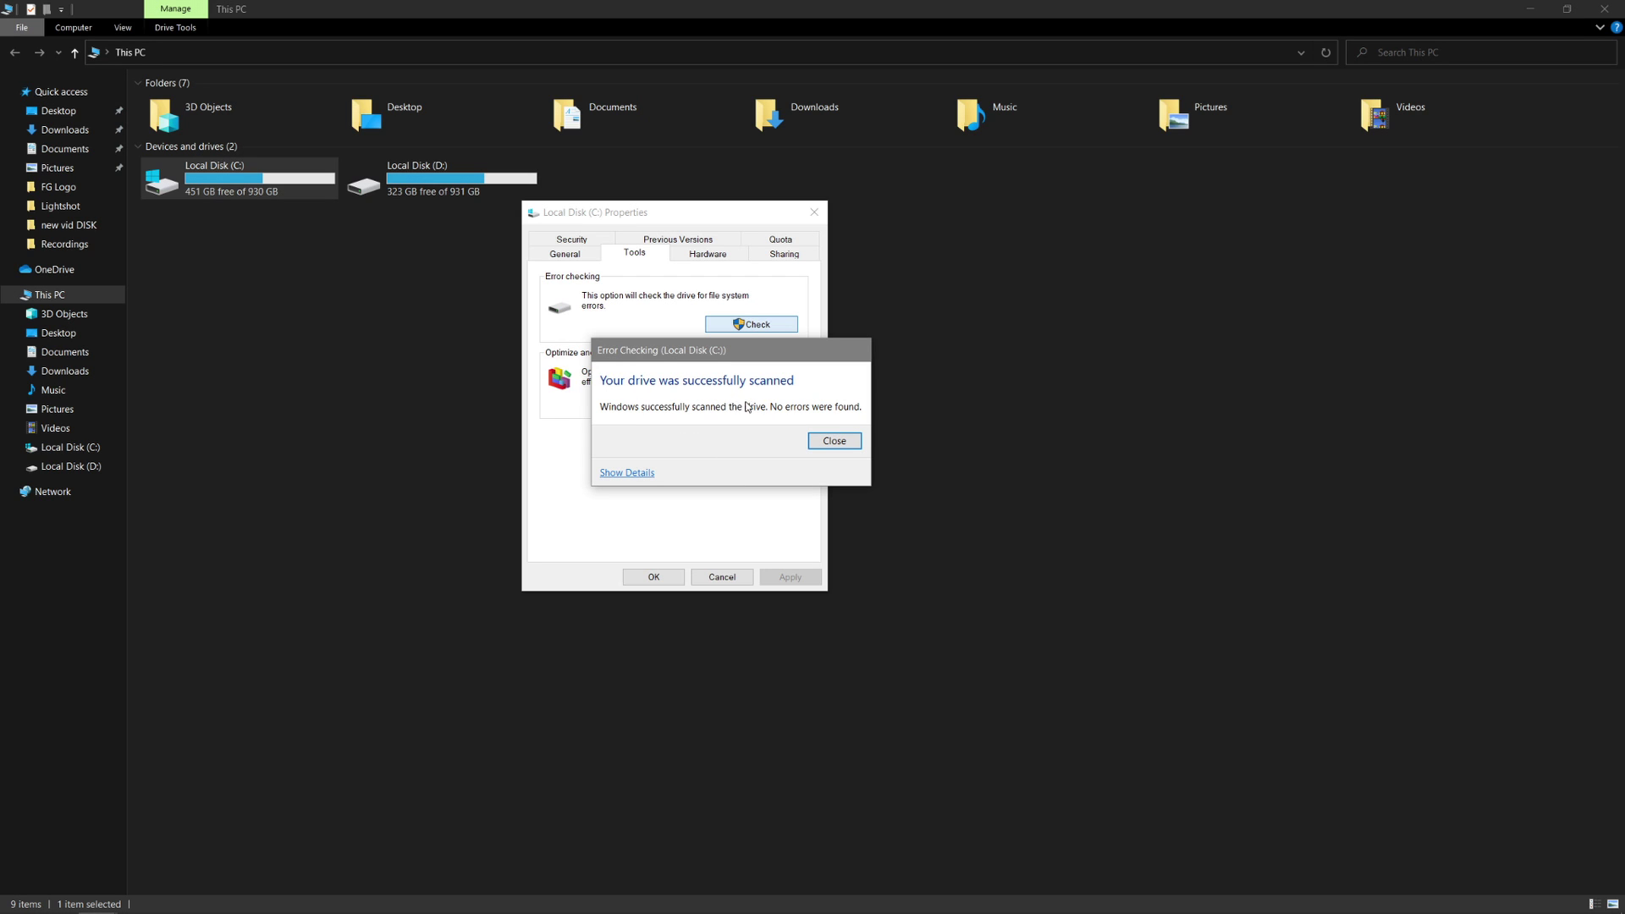
pyautogui.click(833, 441)
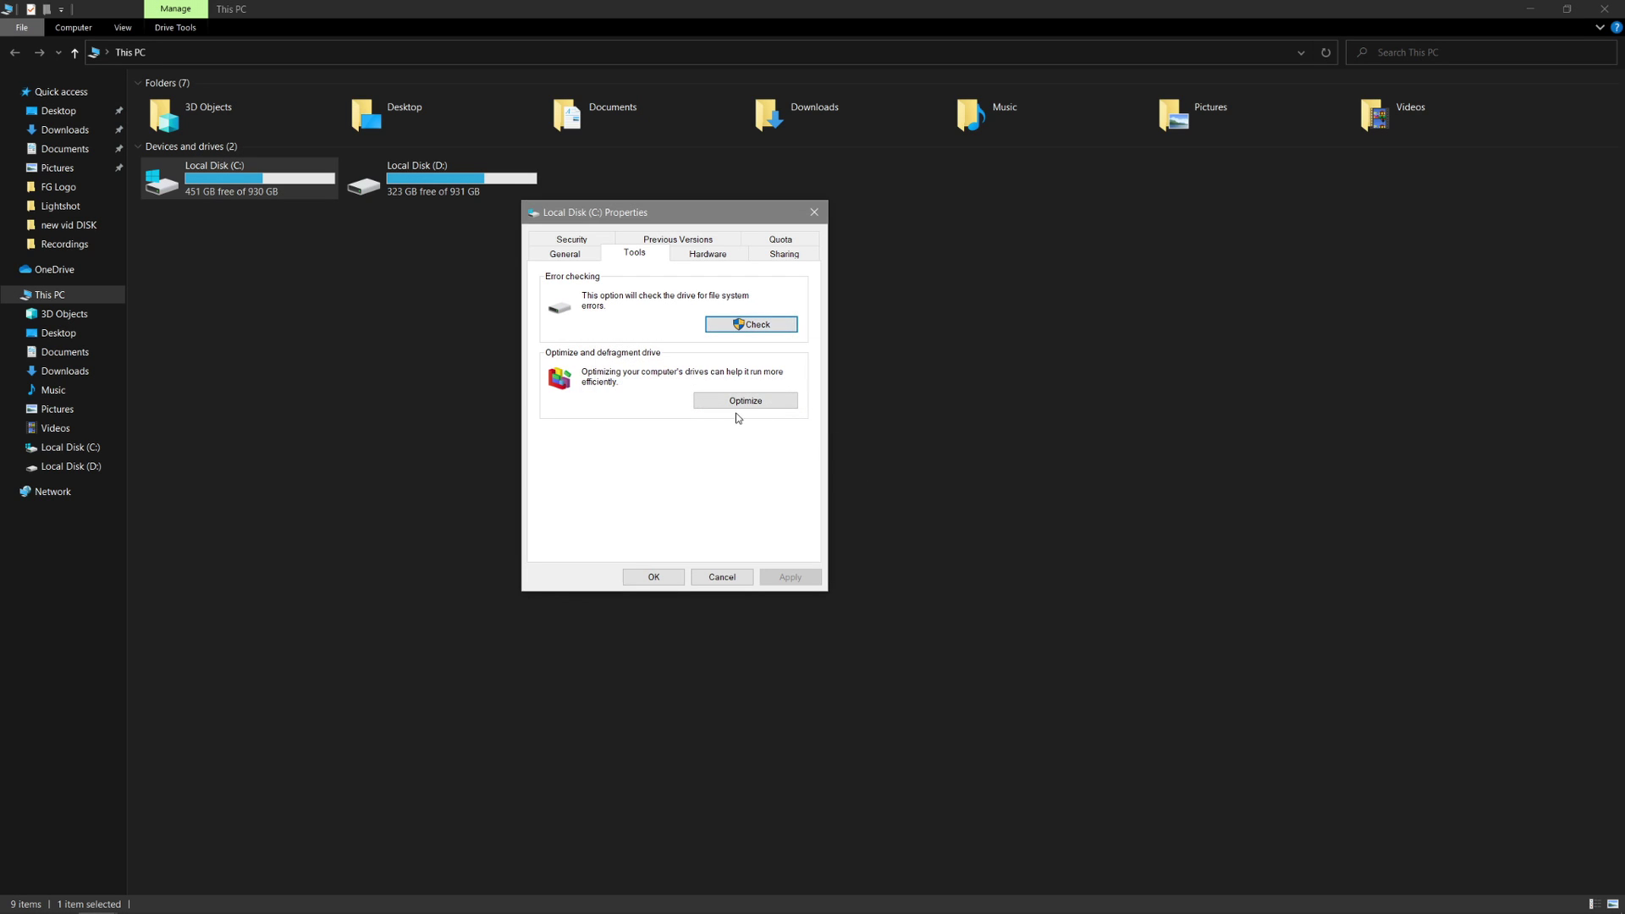
# Optimize drives C: and D: in Optimize Drives, and close the drive dialogs and File Explorer
pyautogui.click(727, 407)
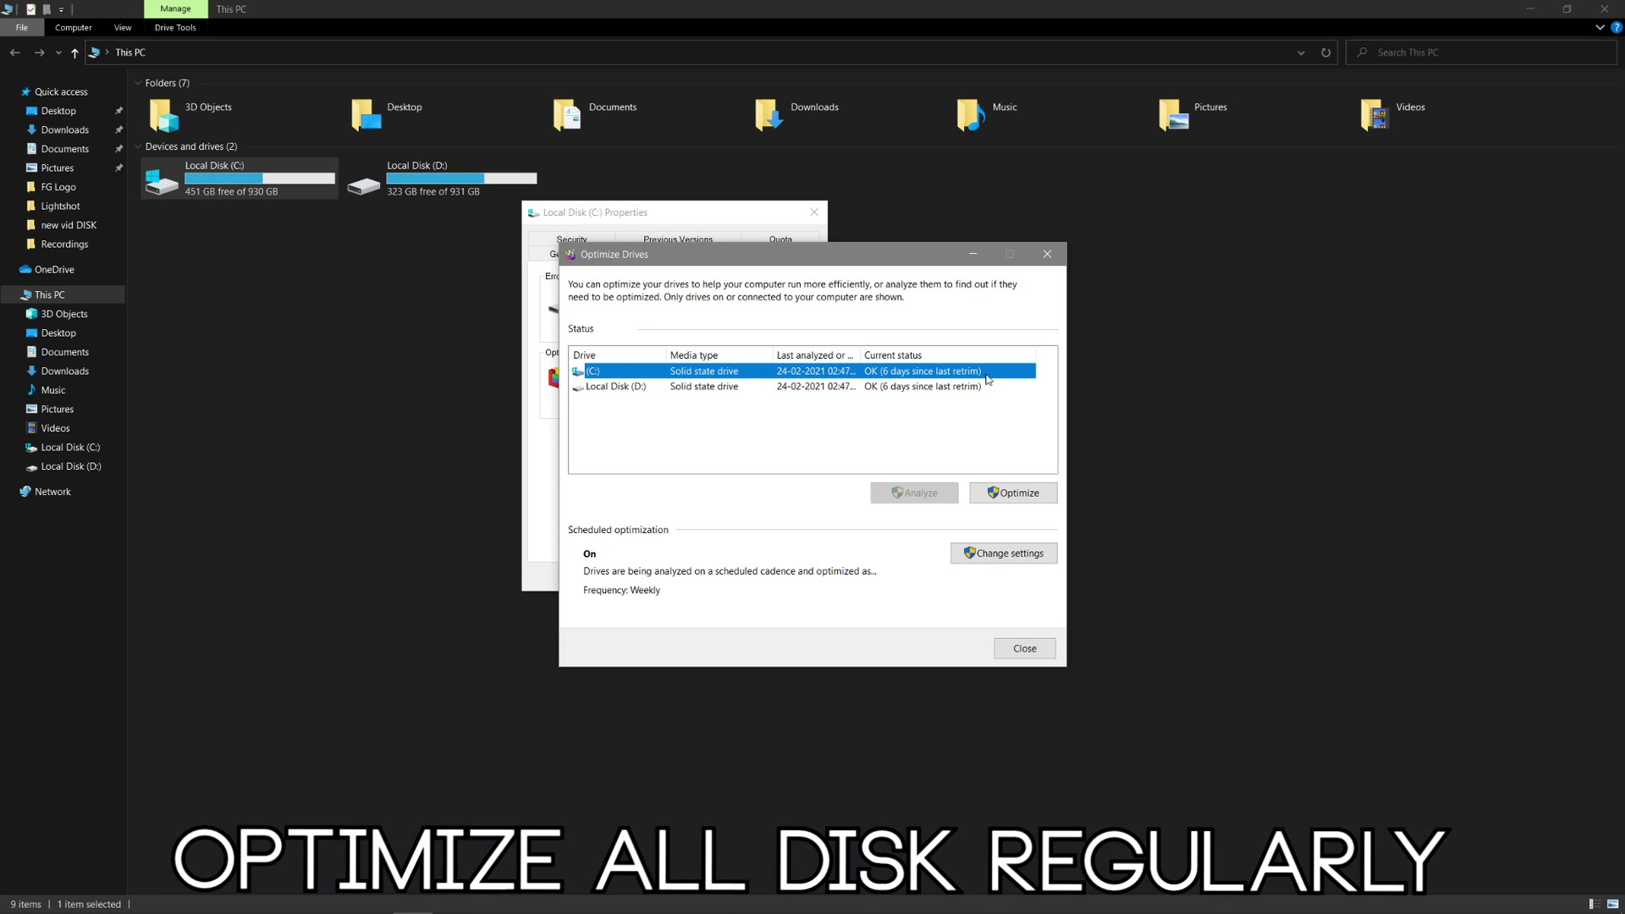
pyautogui.click(995, 499)
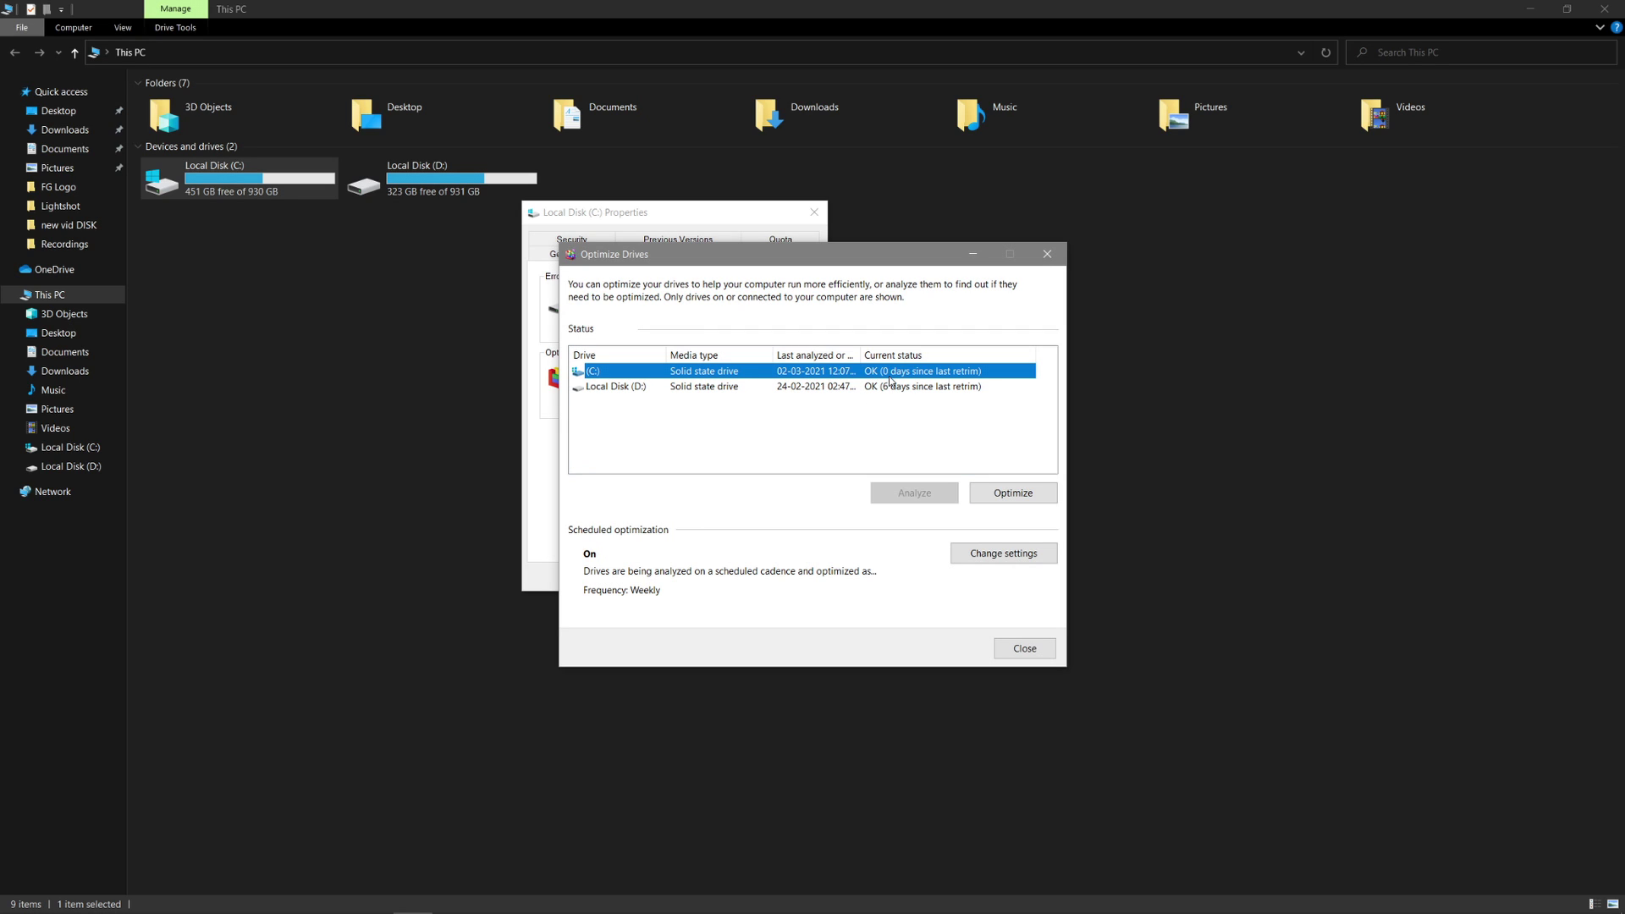
pyautogui.click(905, 388)
pyautogui.click(1032, 492)
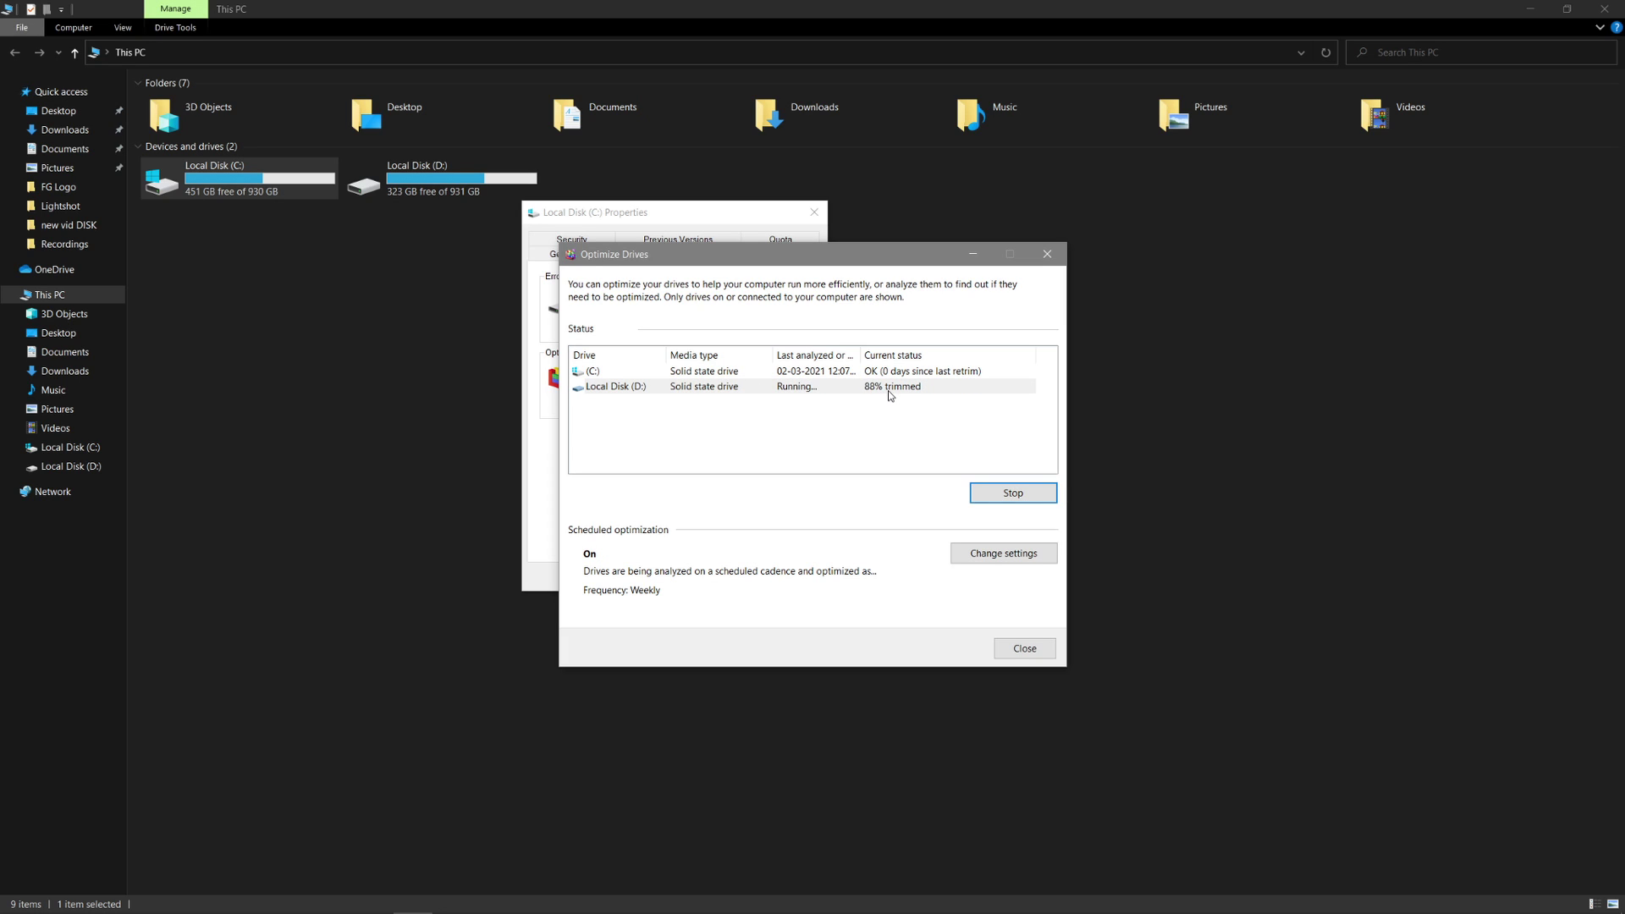
pyautogui.click(901, 412)
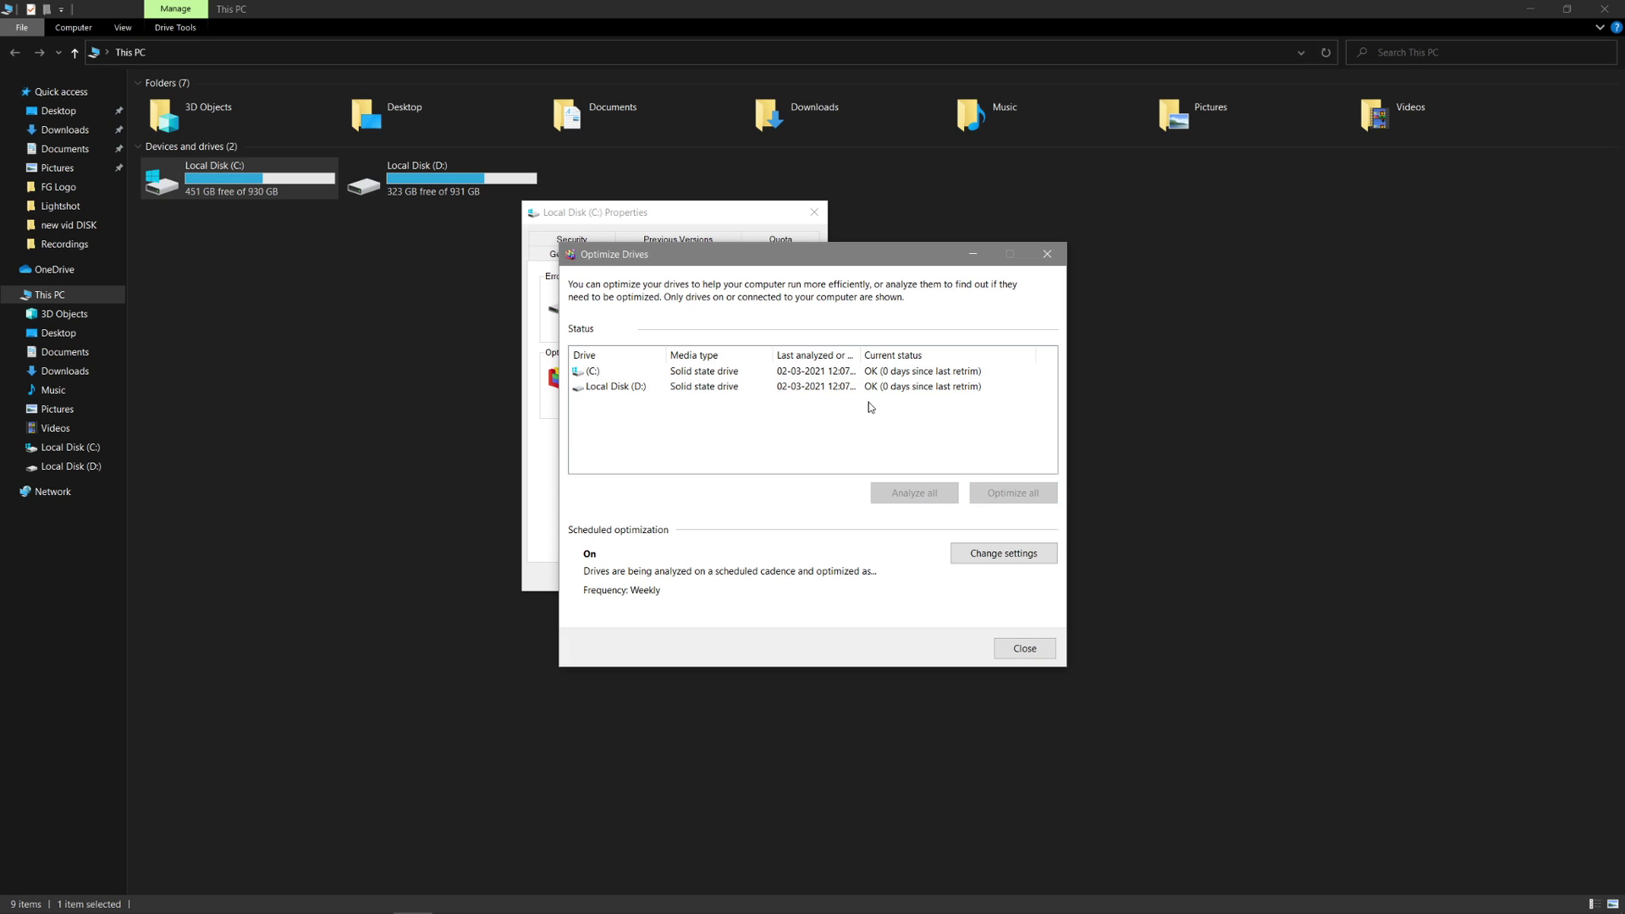
pyautogui.moveTo(868, 377); pyautogui.dragTo(846, 403)
pyautogui.click(778, 391)
pyautogui.click(1031, 647)
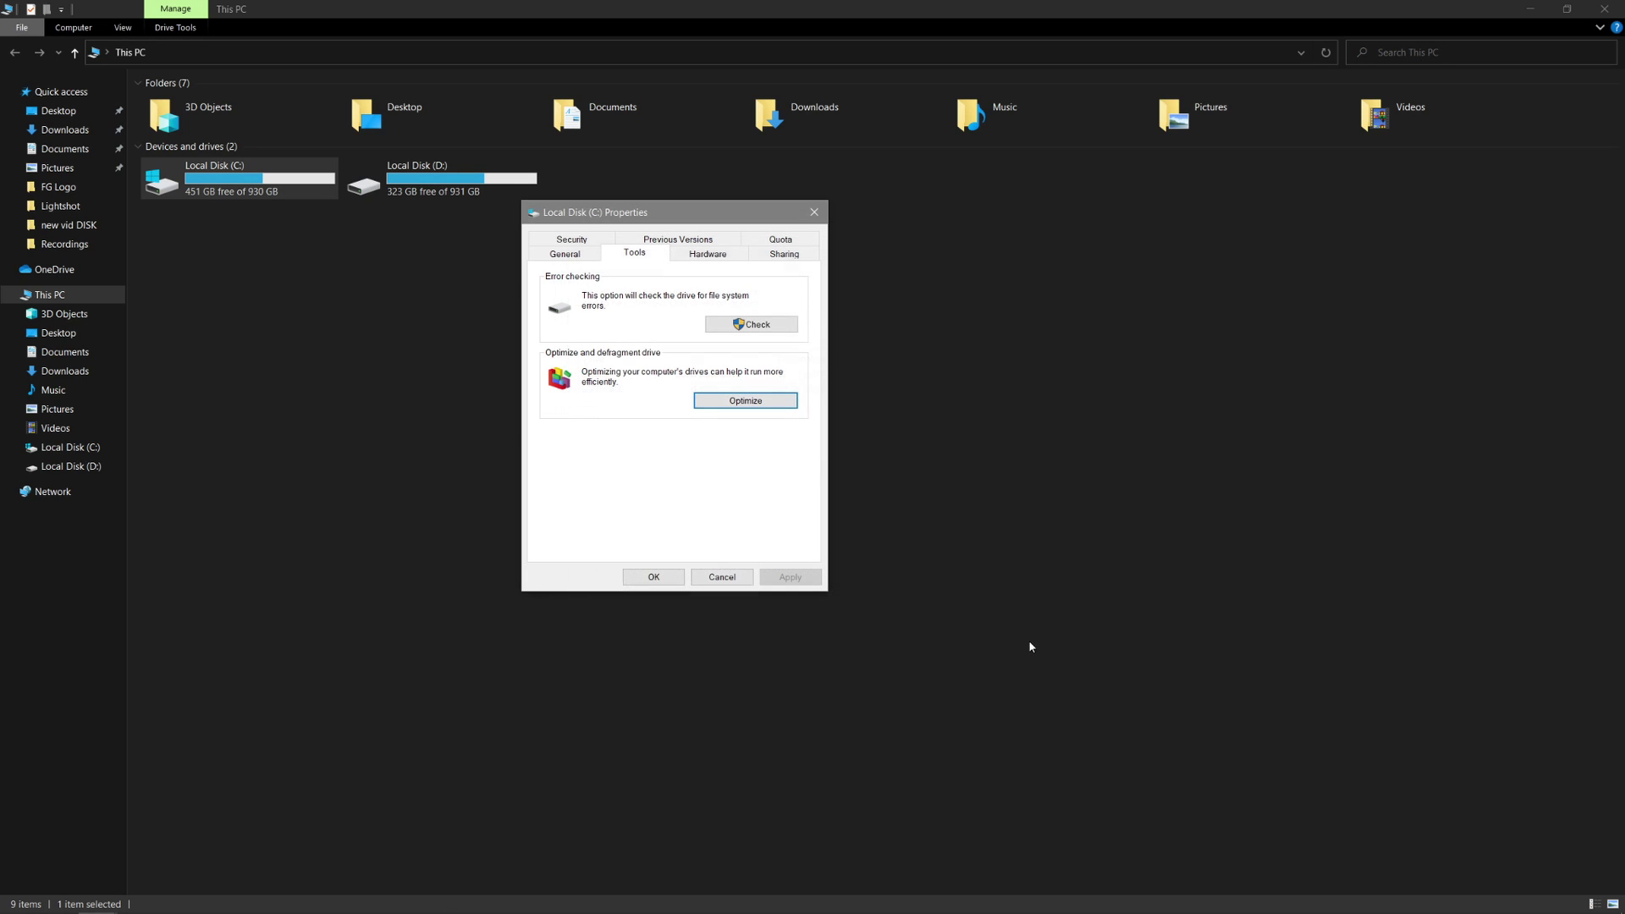
pyautogui.click(814, 211)
pyautogui.click(1603, 8)
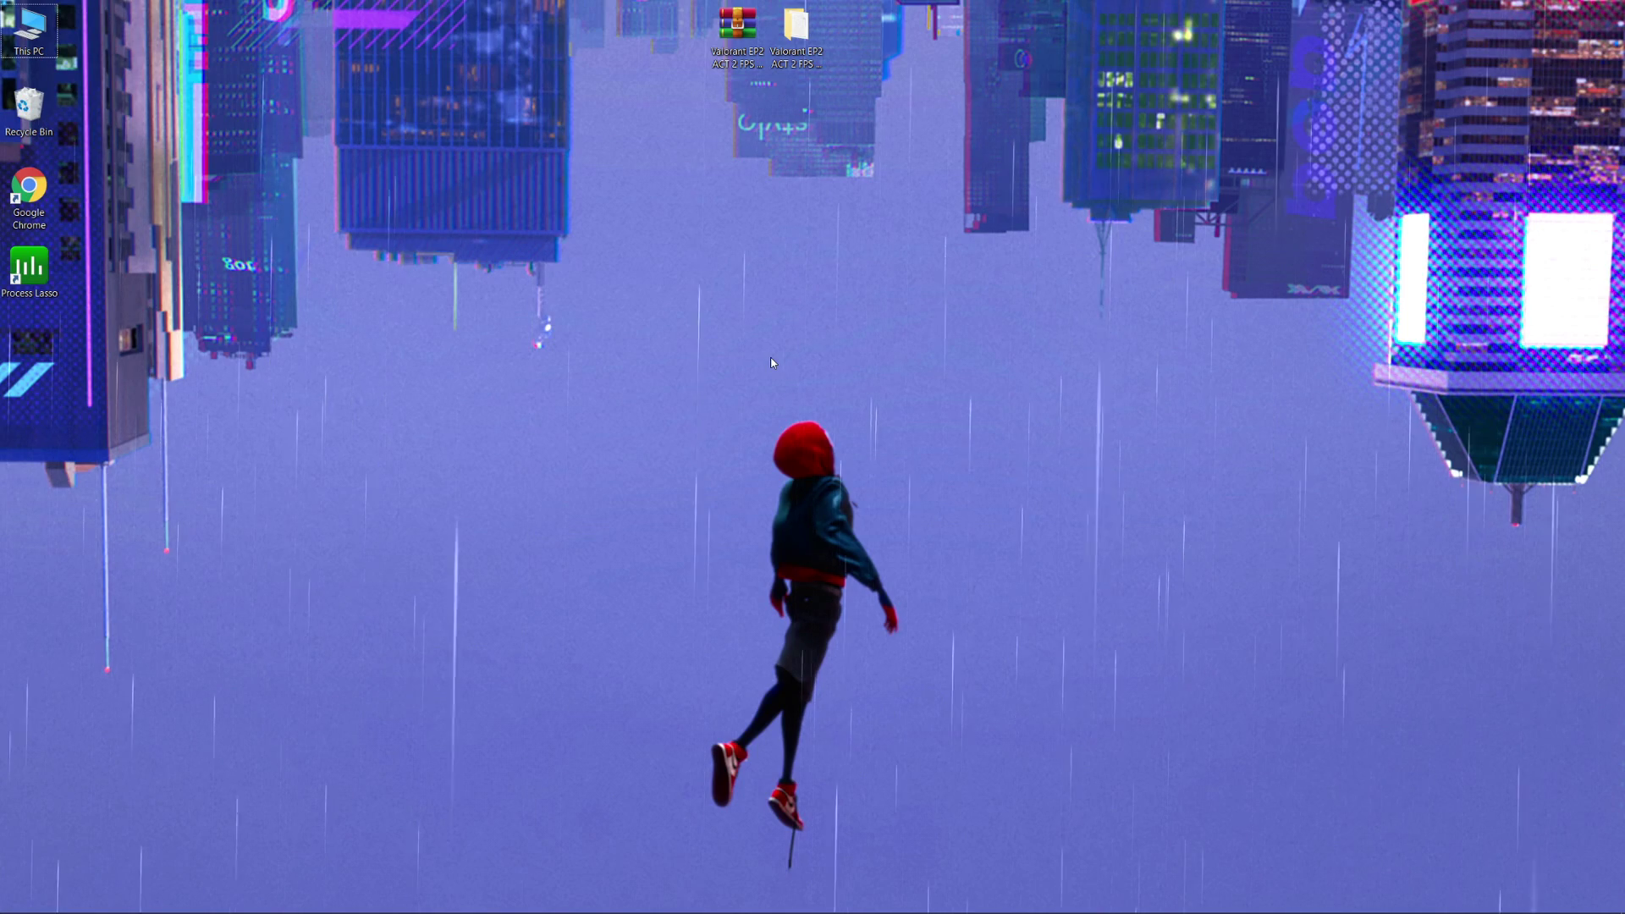
# Open the Performance Options from the advanced system settings and select Adjust for best performance
pyautogui.rightClick(45, 37)
pyautogui.click(100, 245)
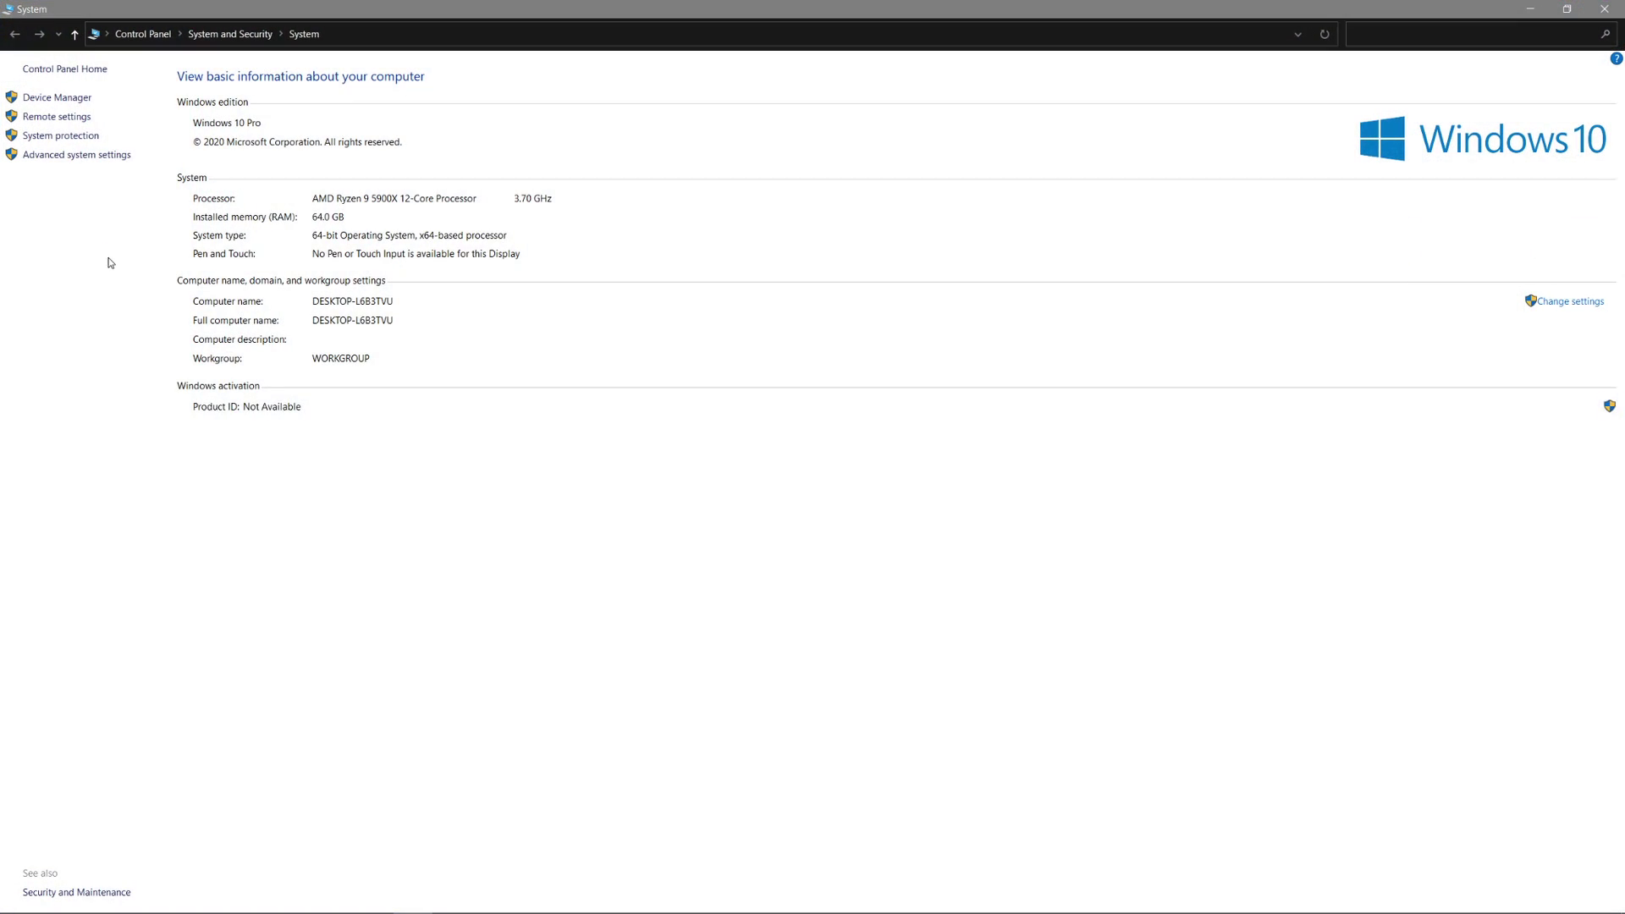
pyautogui.click(75, 156)
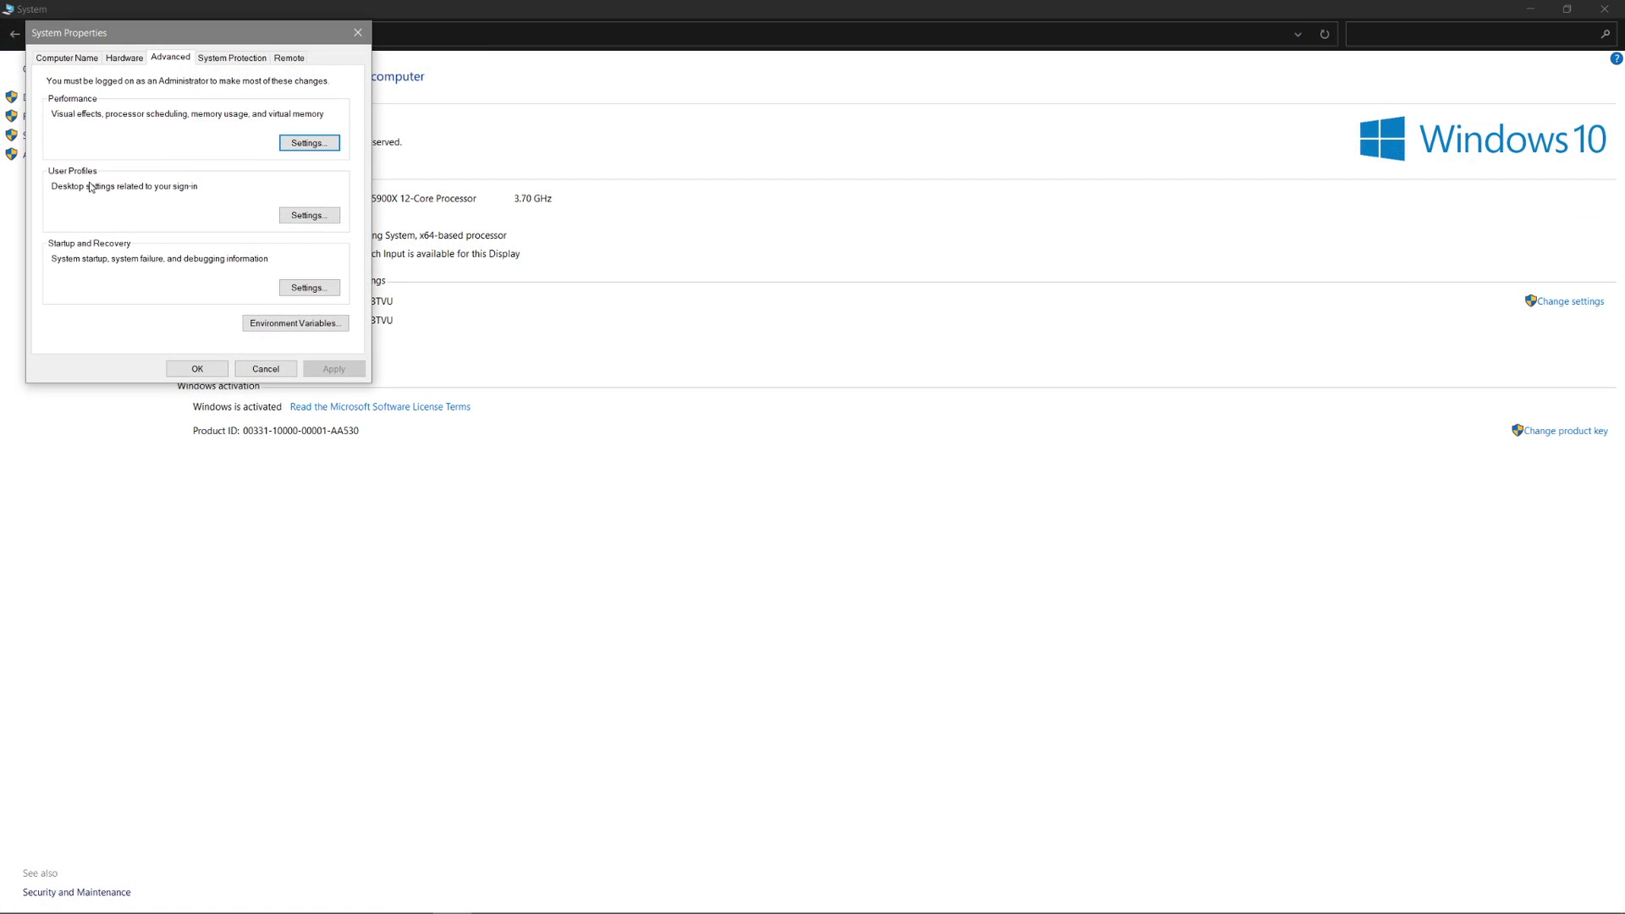
pyautogui.moveTo(210, 38); pyautogui.dragTo(583, 94)
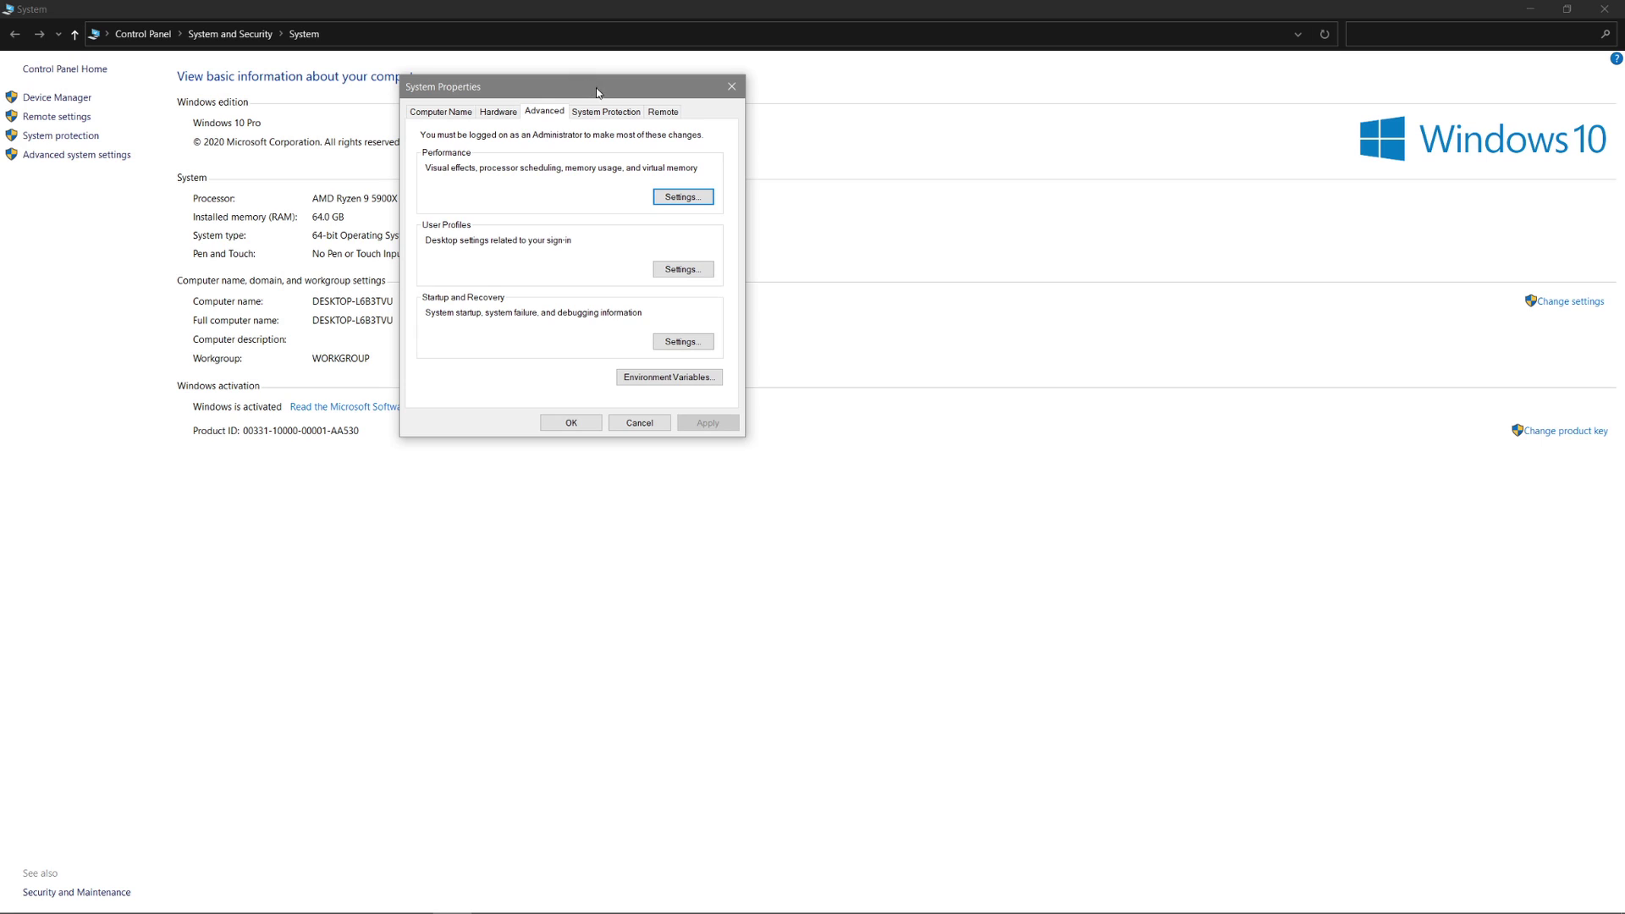
pyautogui.click(662, 202)
pyautogui.click(546, 328)
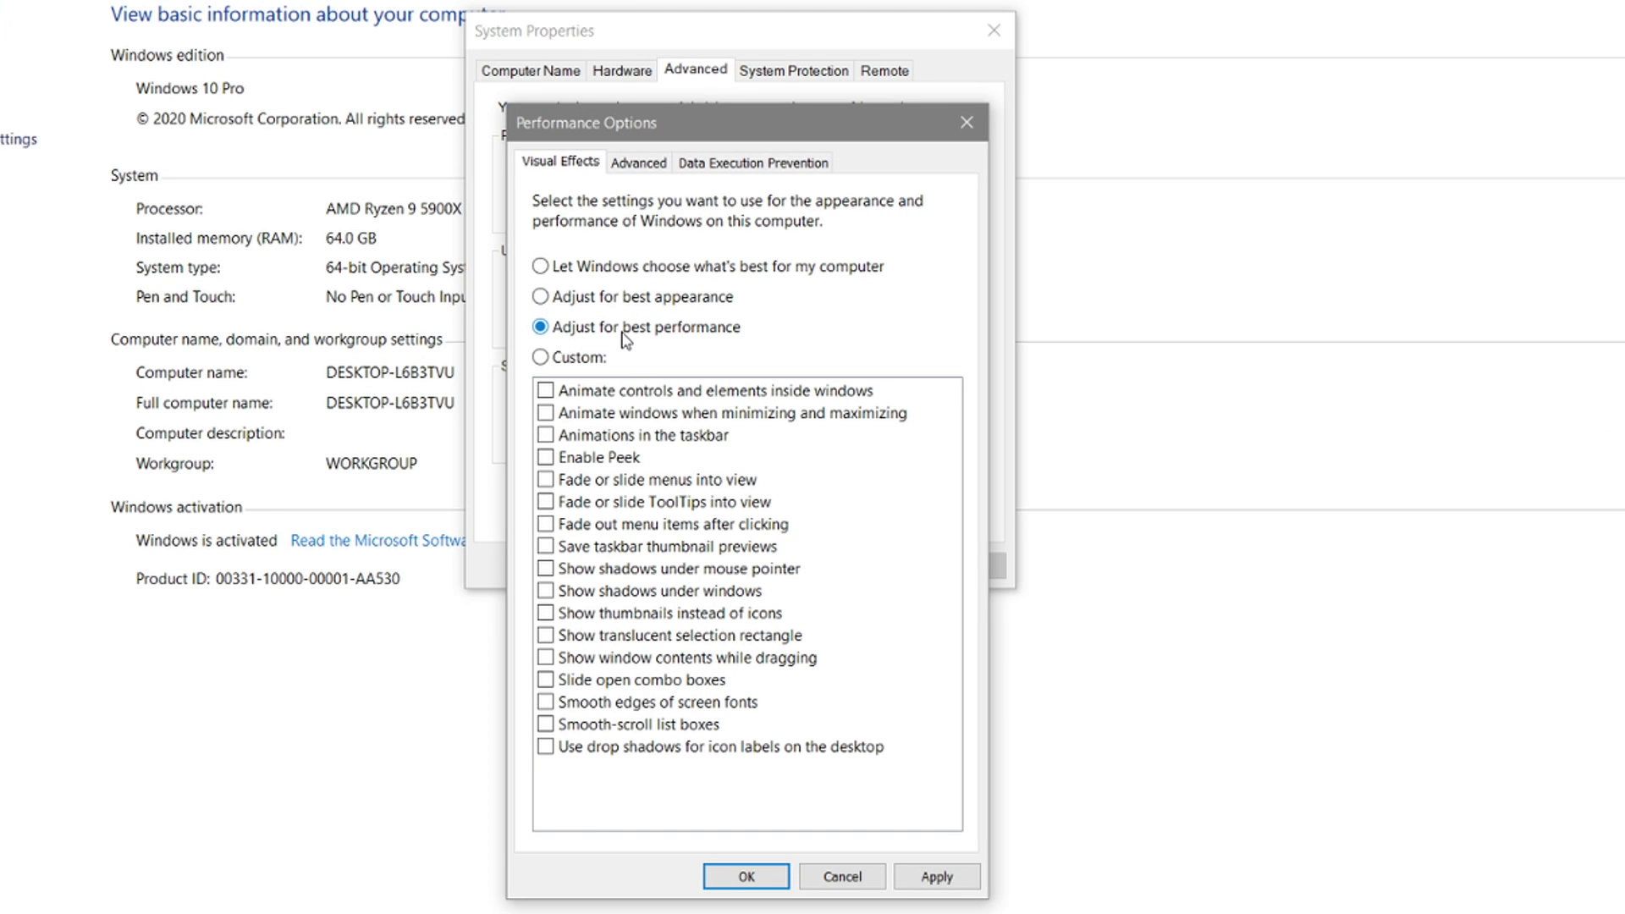
# Enable Show thumbnails instead of icons and Smooth edges of screen fonts, apply the visual effects, and close the system windows
pyautogui.click(667, 616)
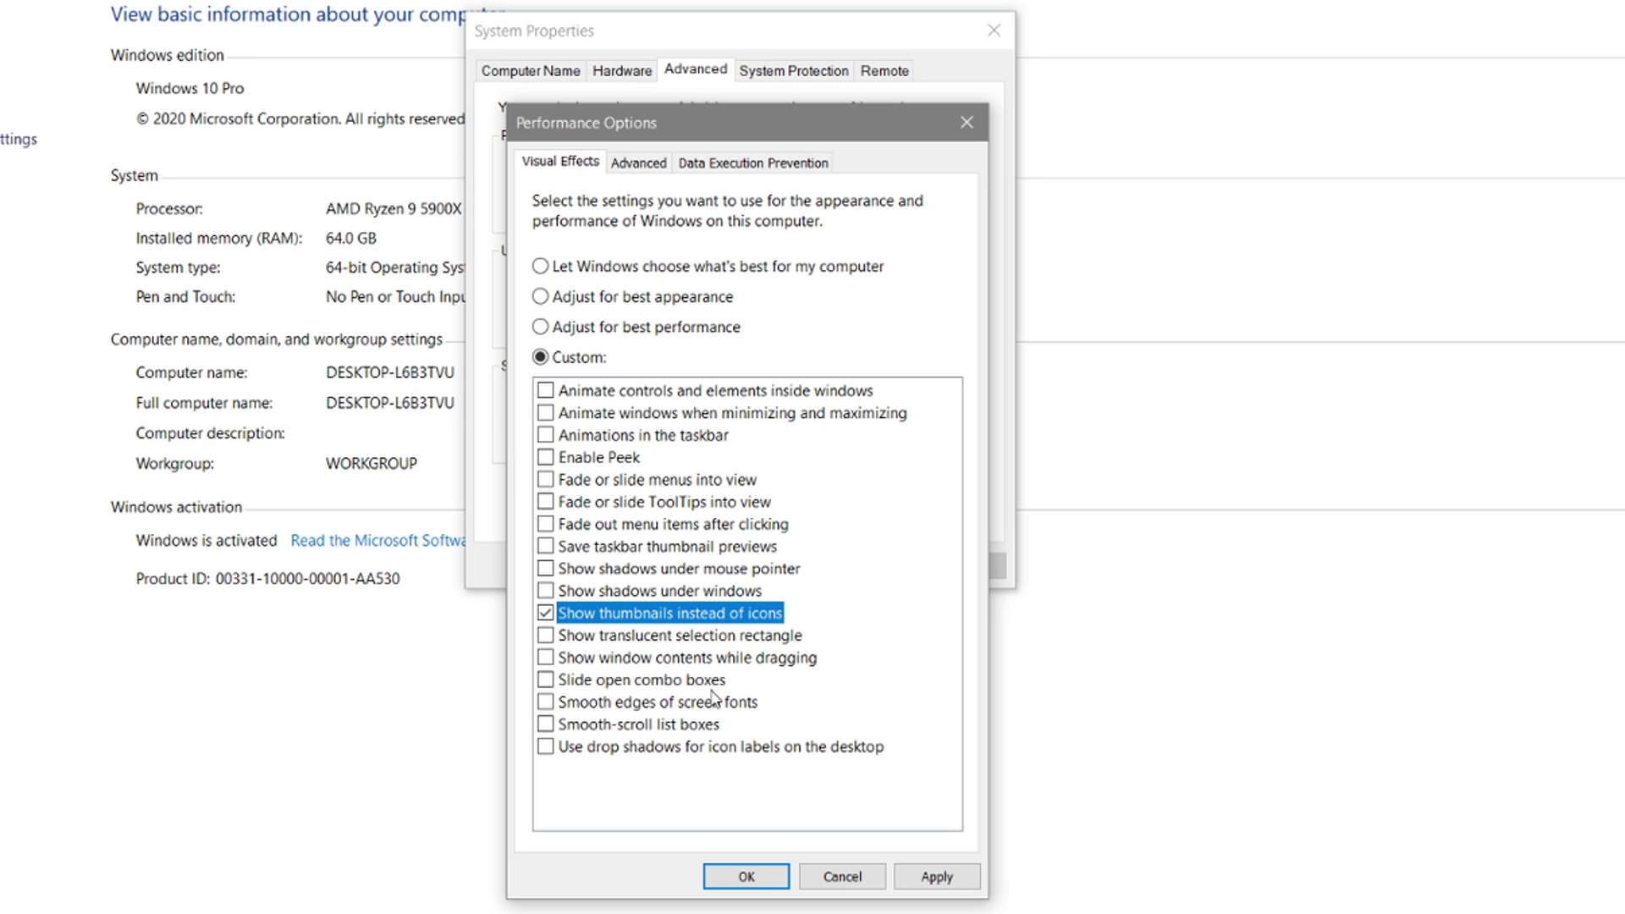
pyautogui.click(660, 703)
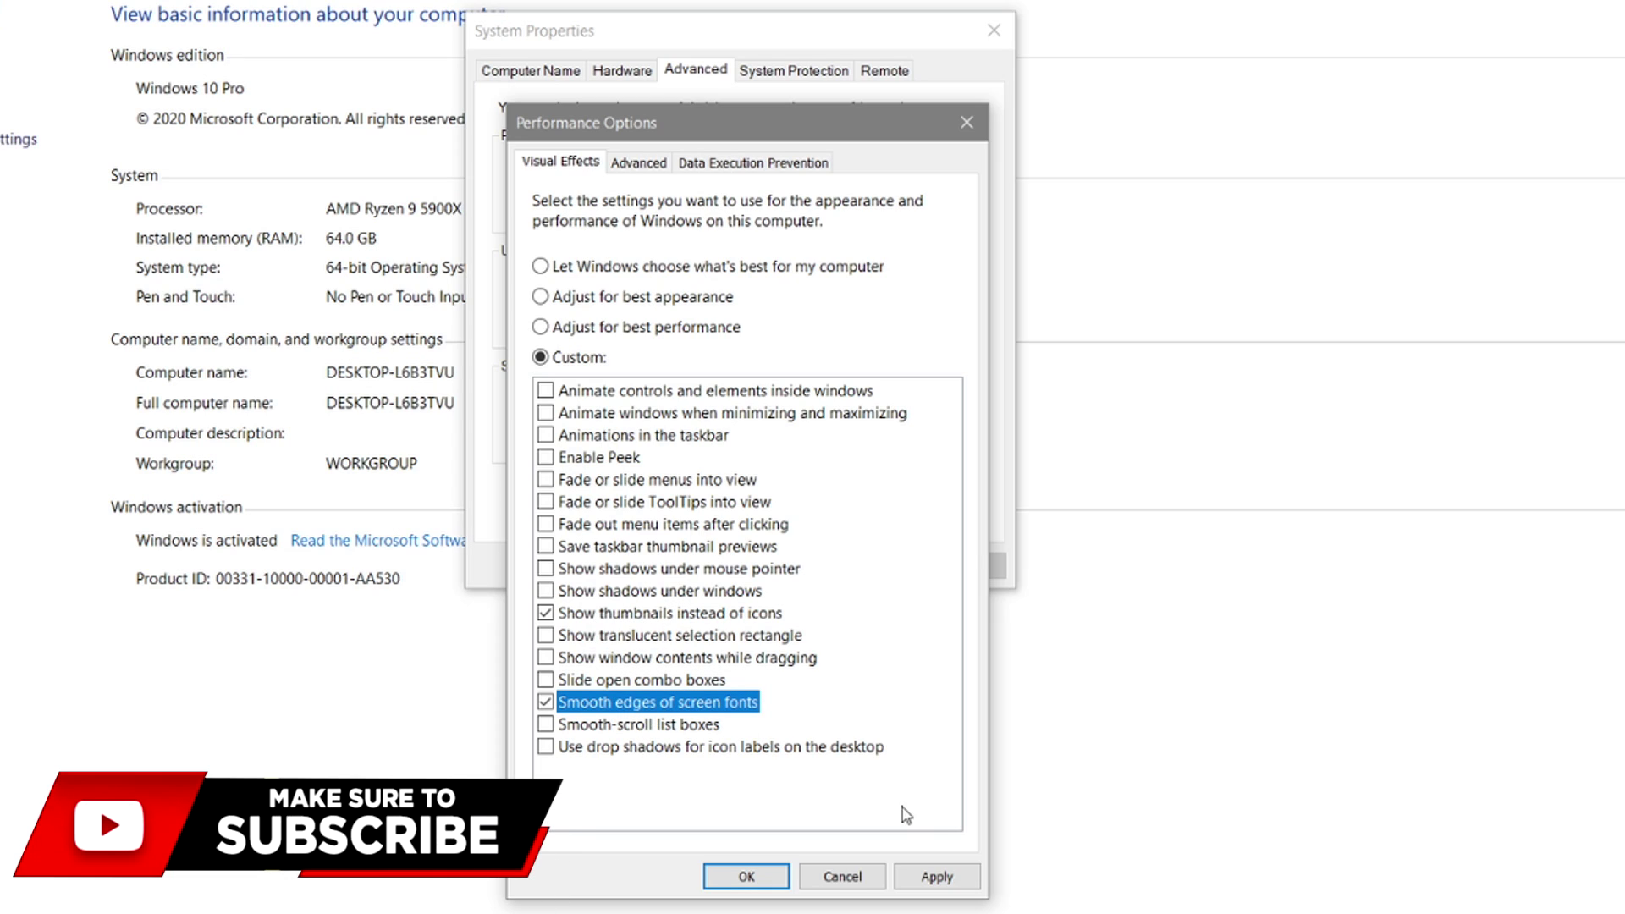
pyautogui.click(937, 877)
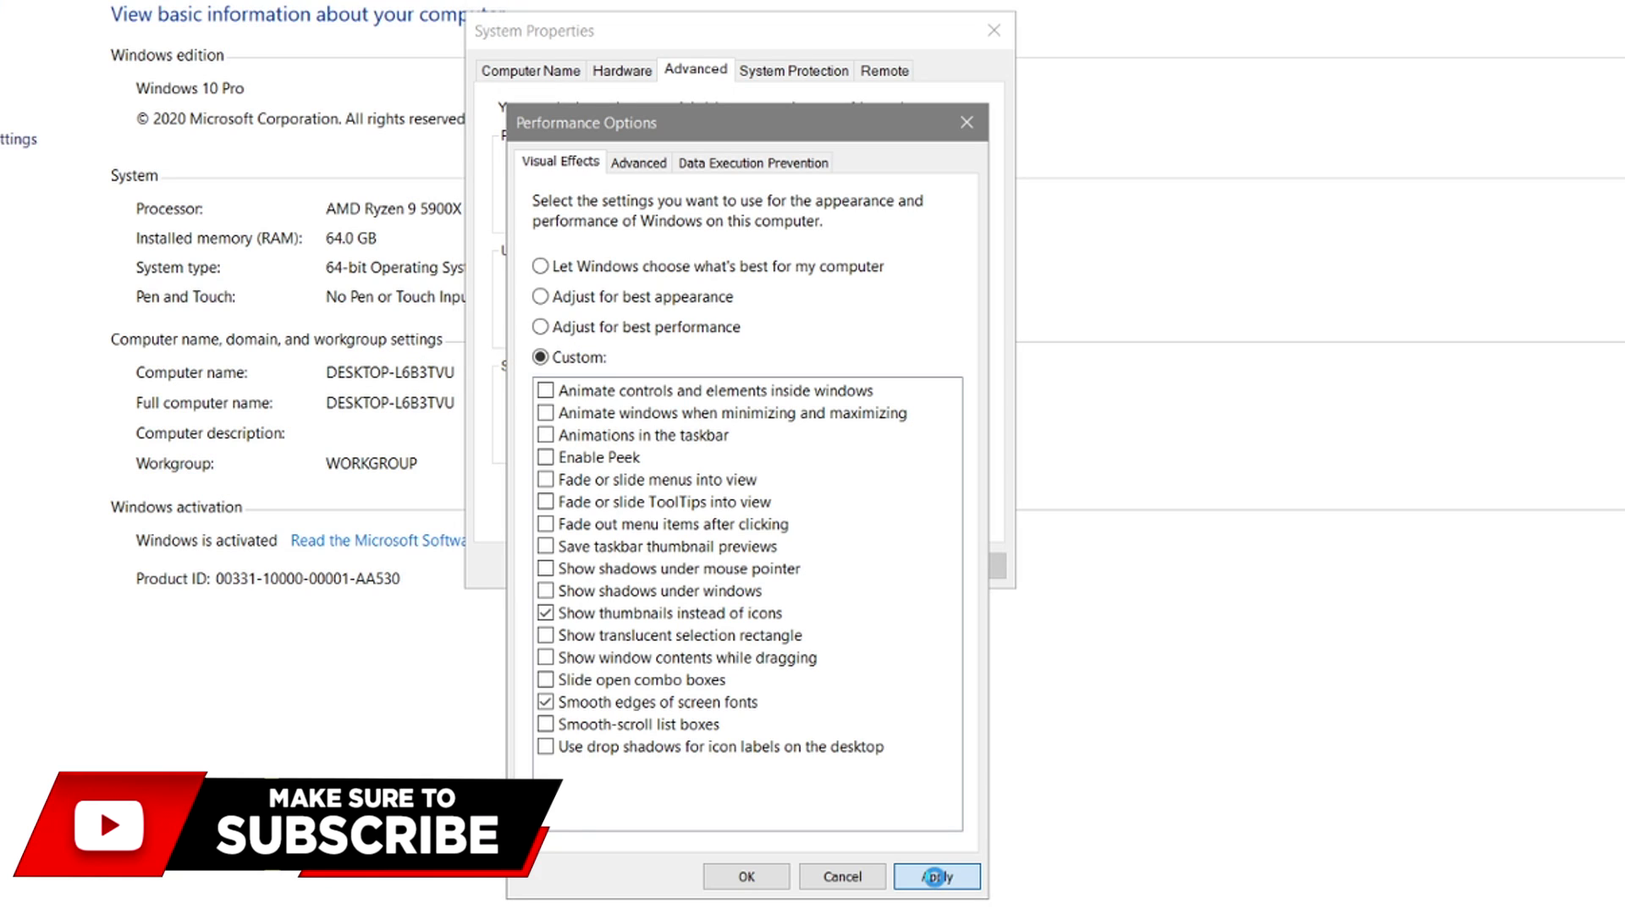
pyautogui.click(782, 880)
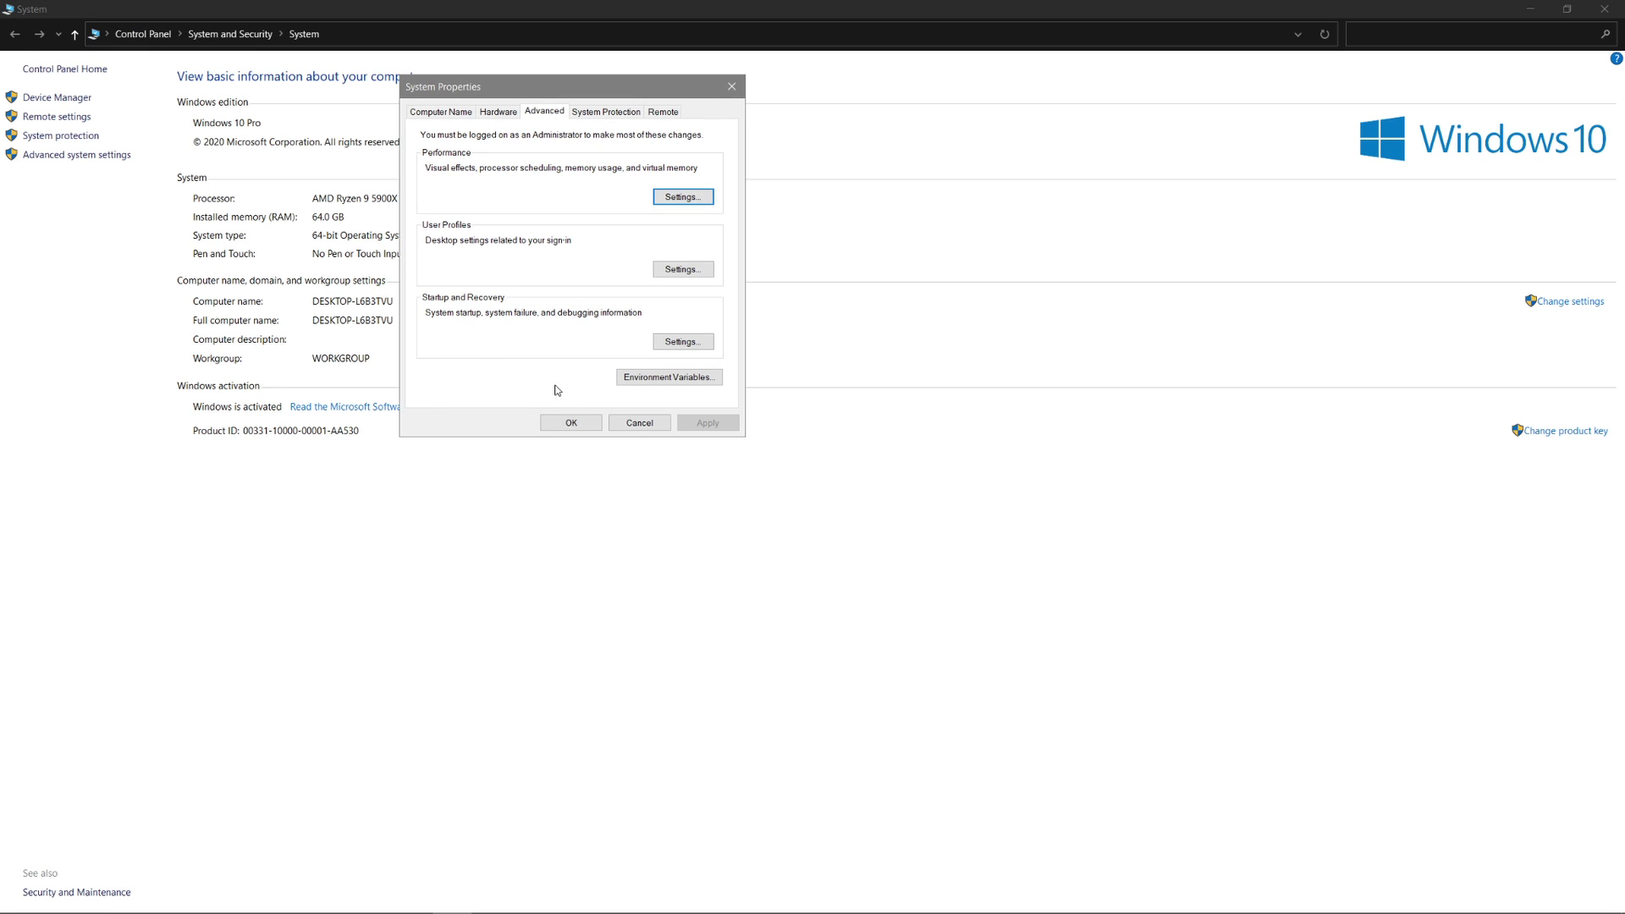
pyautogui.click(570, 421)
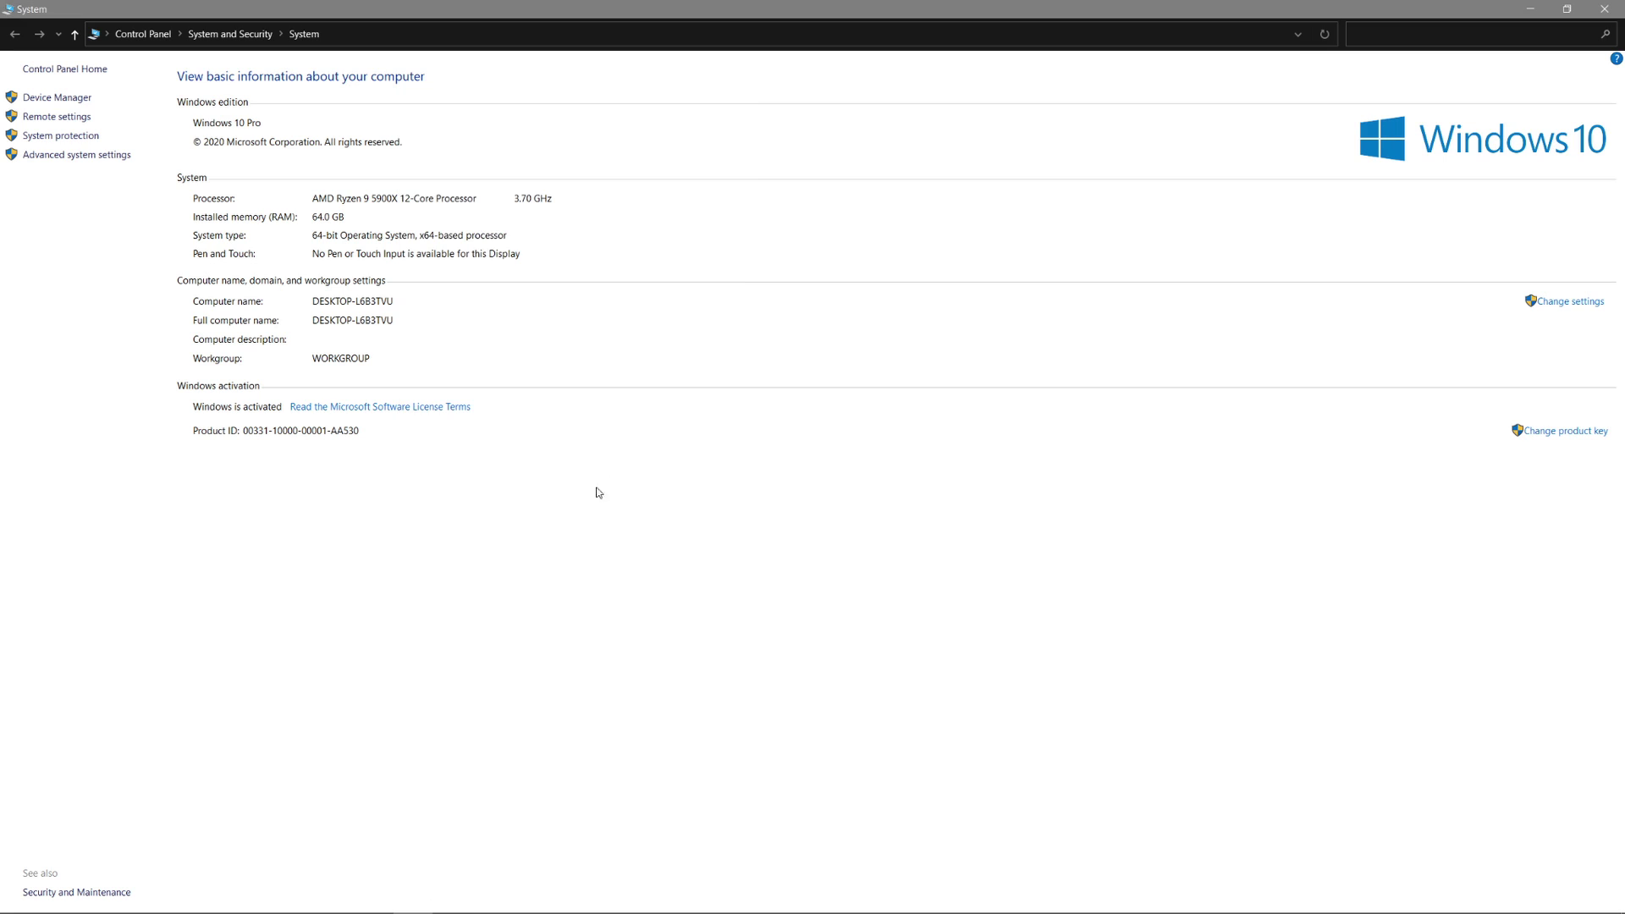
pyautogui.click(1603, 9)
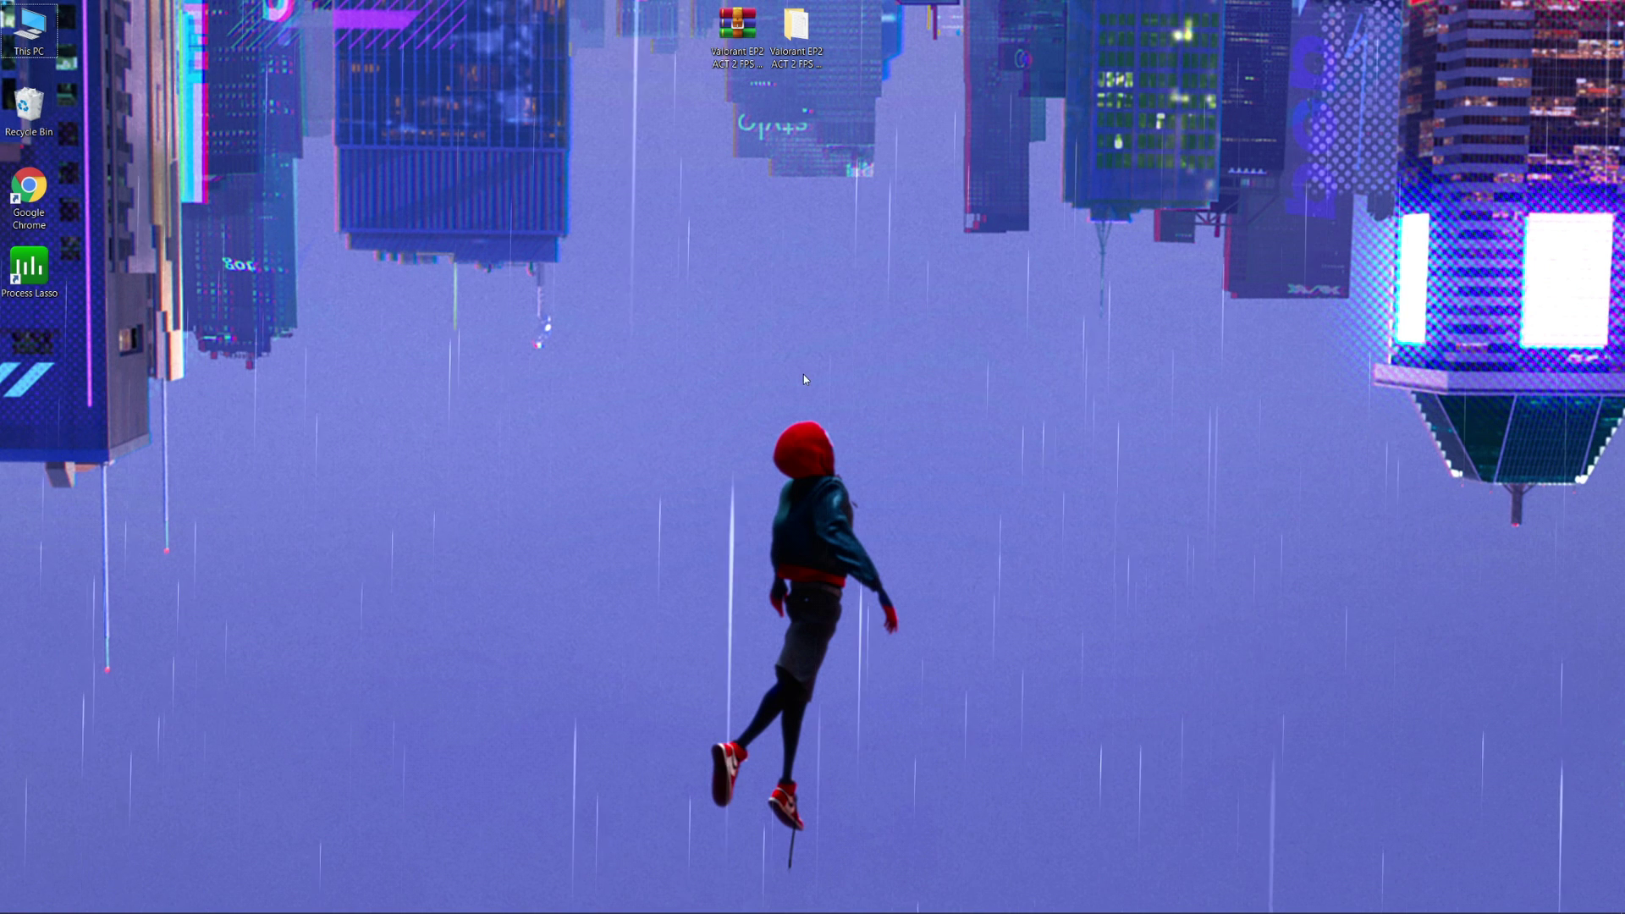
# Open the Windows game bar settings and switch Xbox Game Bar off
pyautogui.click(69, 893)
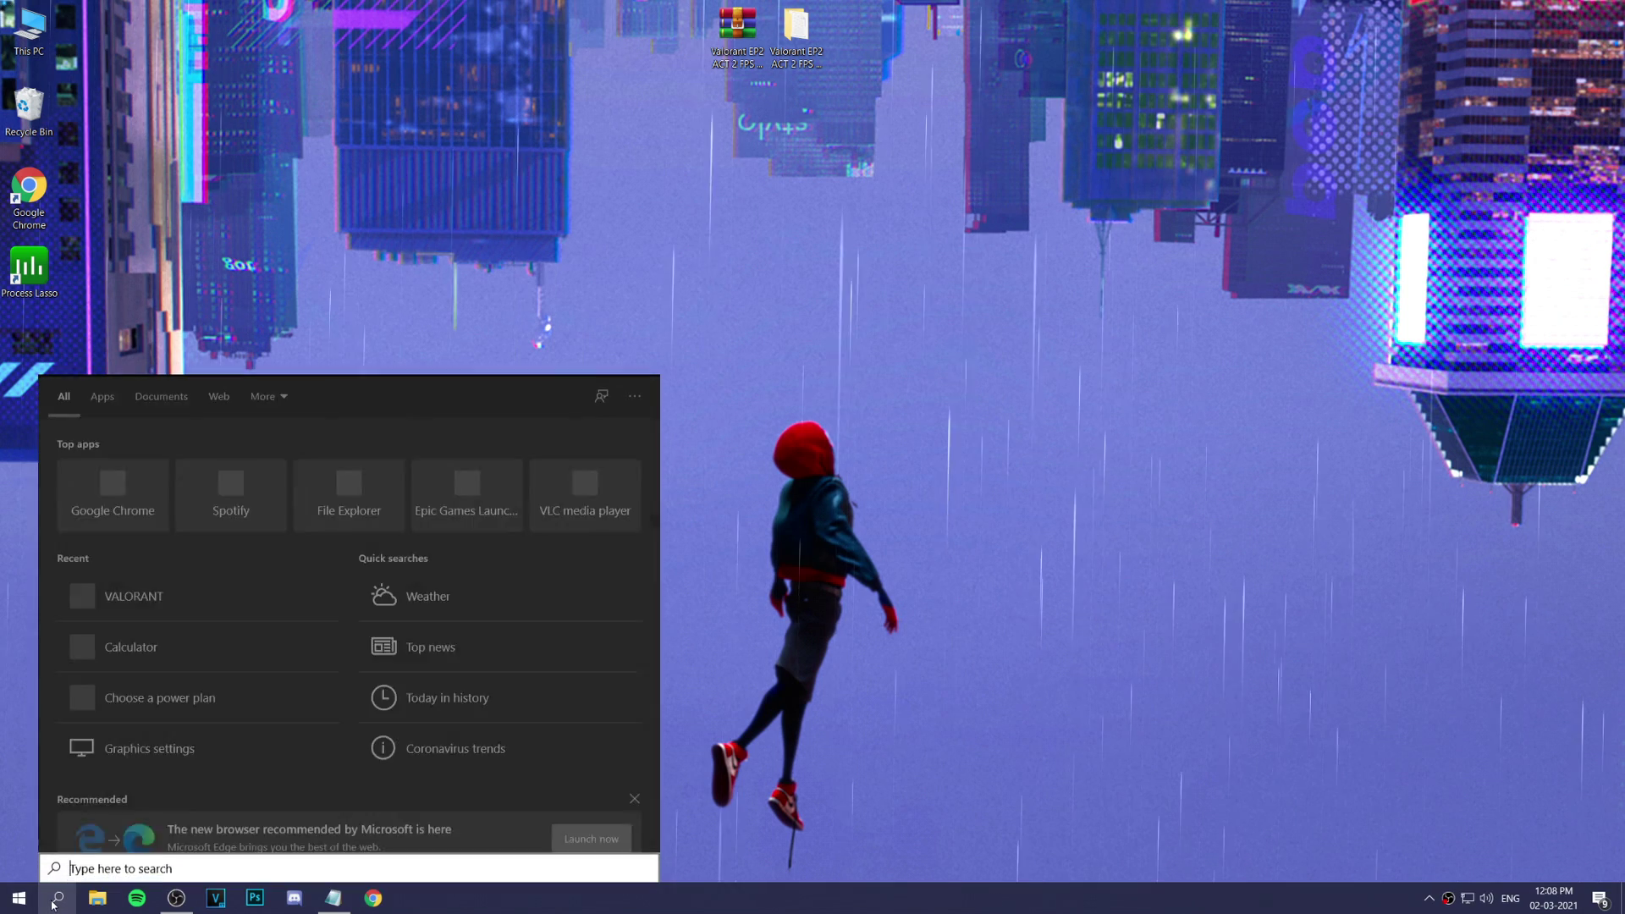
pyautogui.write('game bar settings')
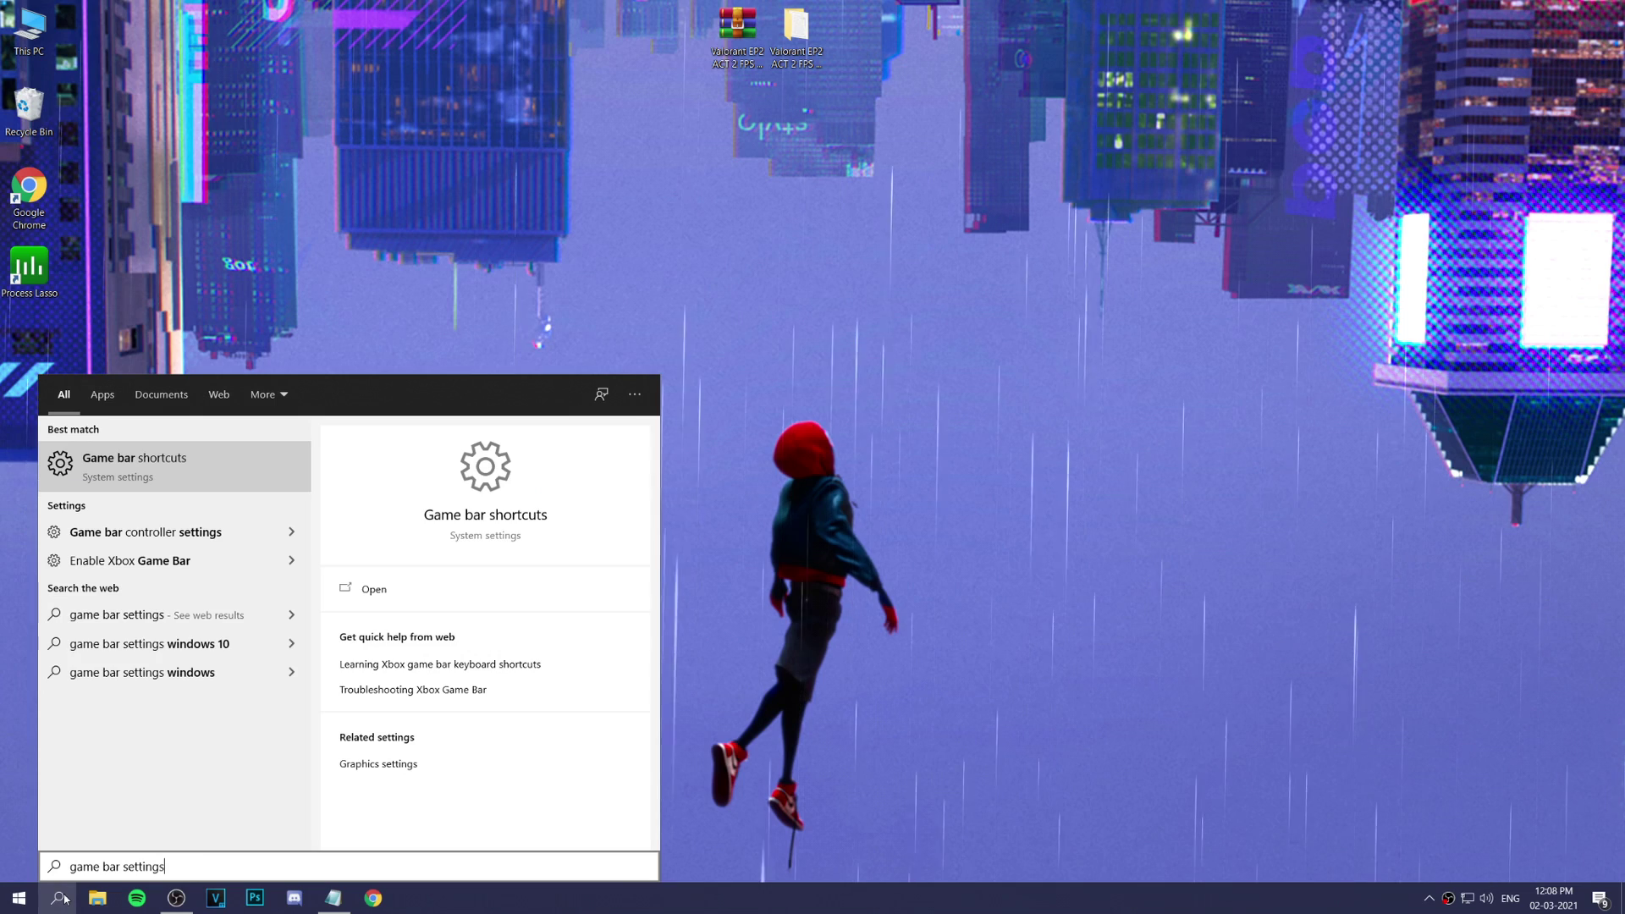
pyautogui.click(173, 487)
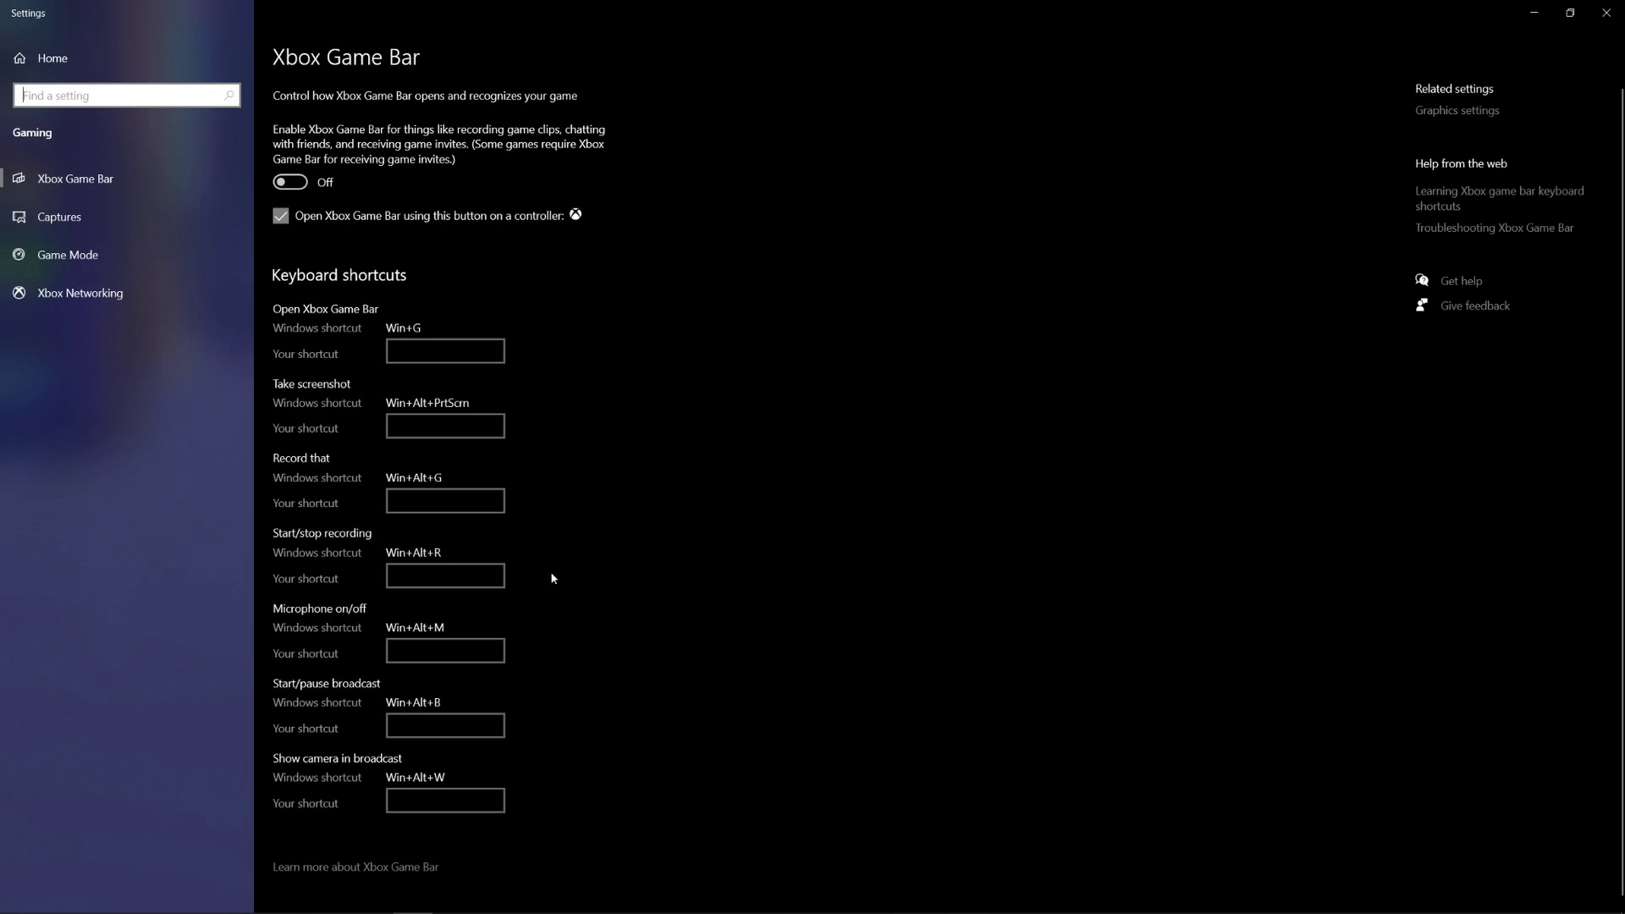
pyautogui.click(289, 182)
pyautogui.click(289, 182)
pyautogui.click(292, 182)
# Turn Game Mode on in the Gaming settings and close Settings
pyautogui.click(110, 255)
pyautogui.click(290, 156)
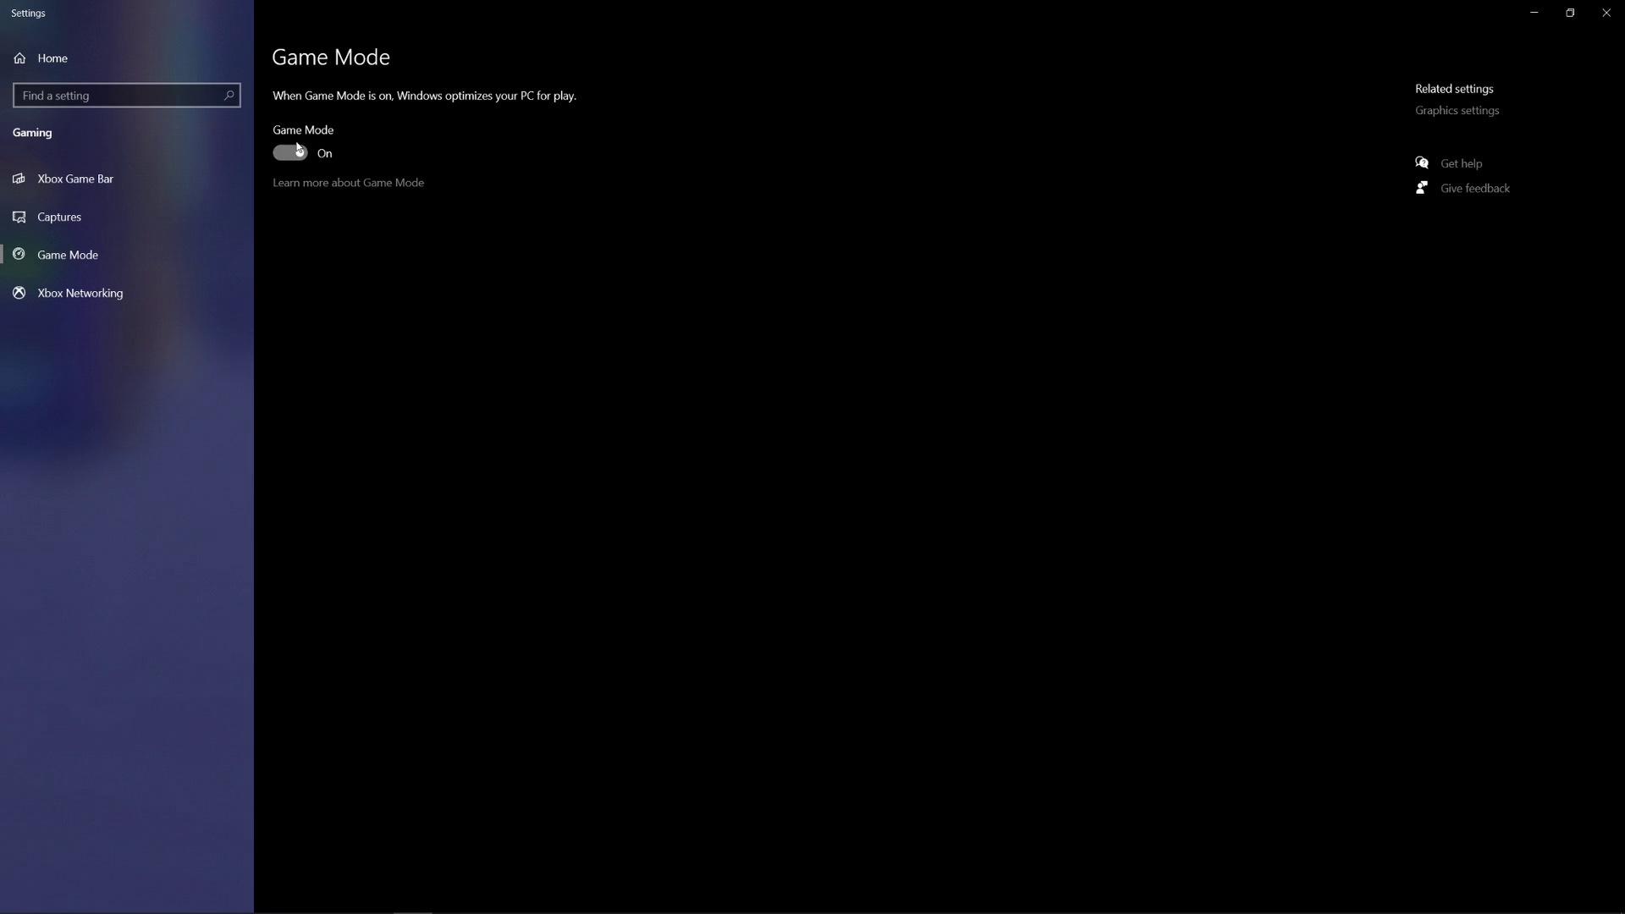
pyautogui.click(1606, 11)
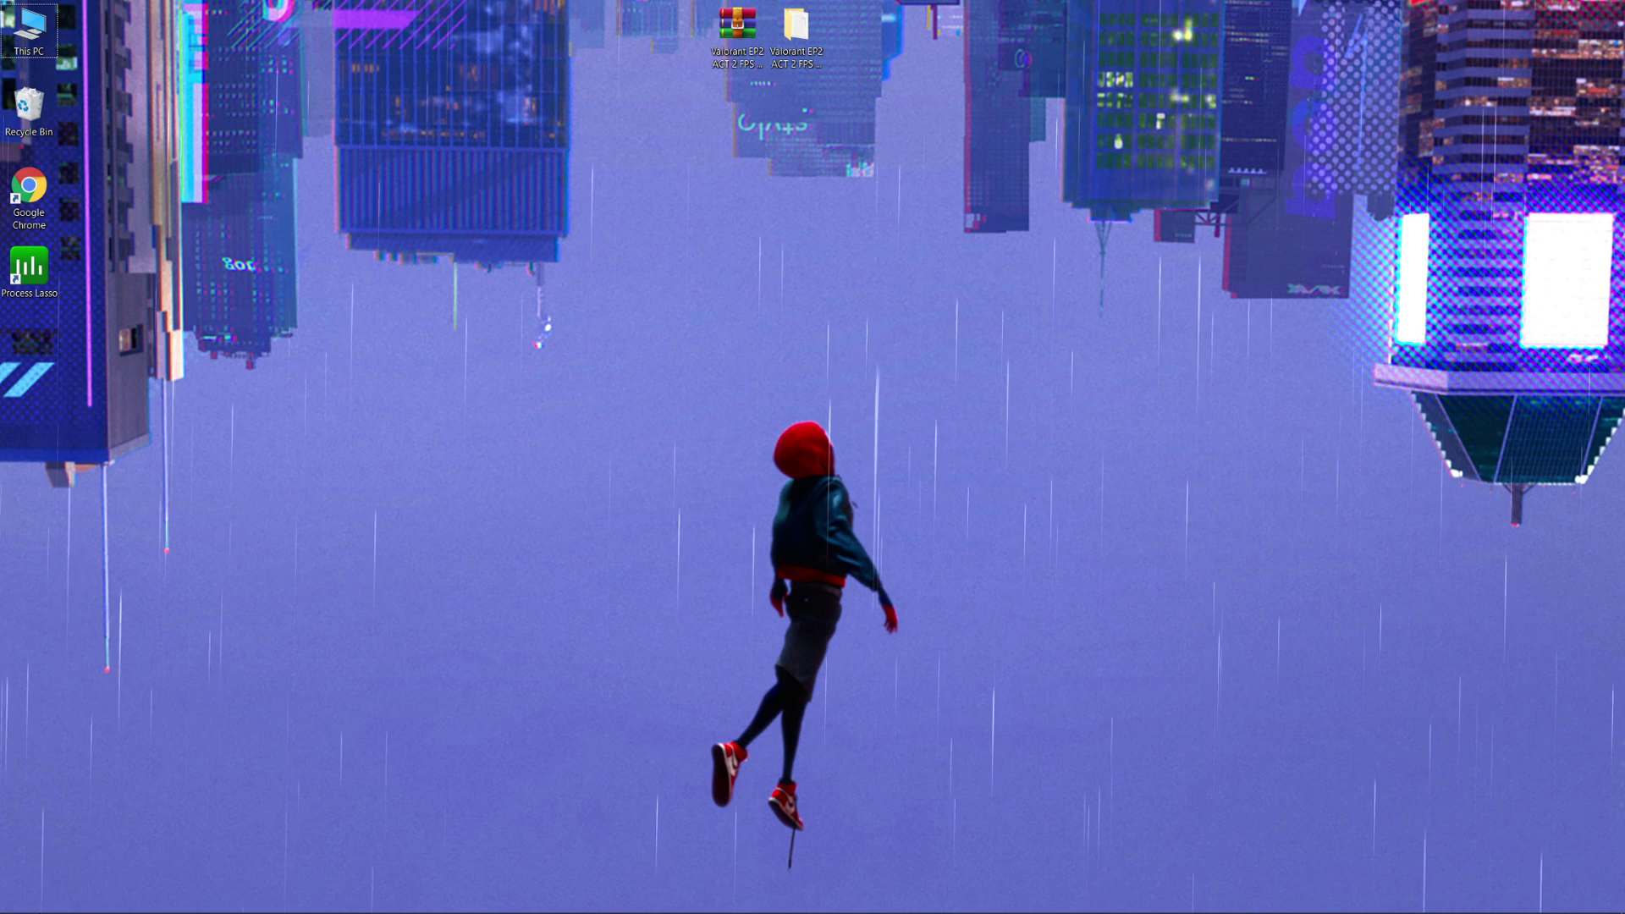
# Open the user's temporary files folder by running %temp% from the Run dialog
pyautogui.click(34, 908)
pyautogui.write('run')
pyautogui.press('Return')
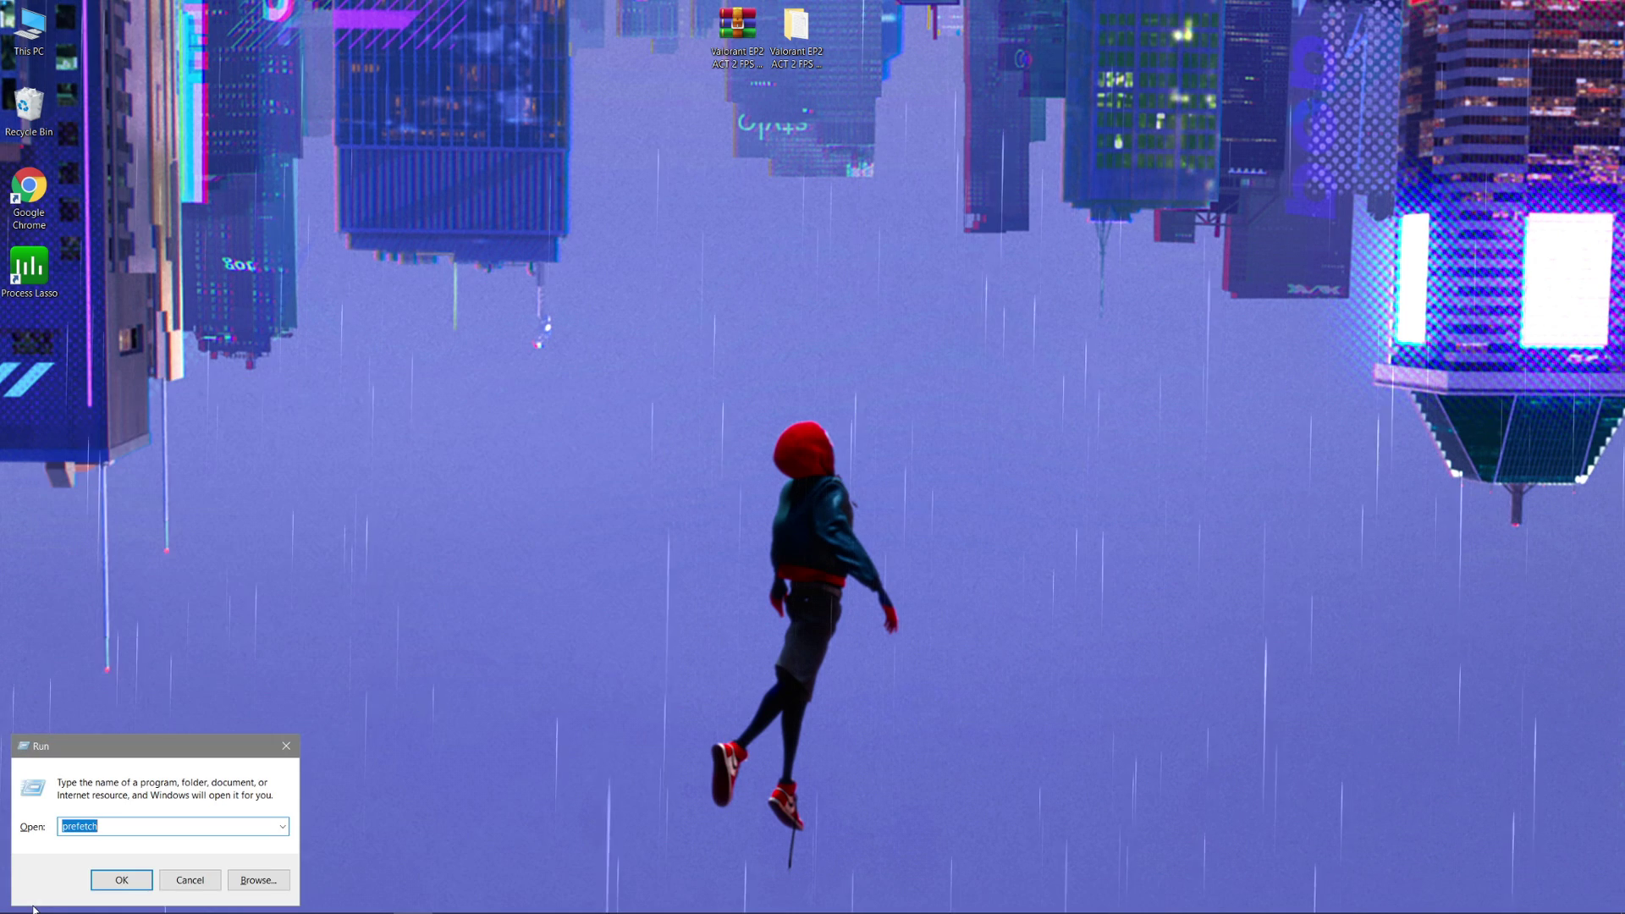
pyautogui.press('BackSpace')
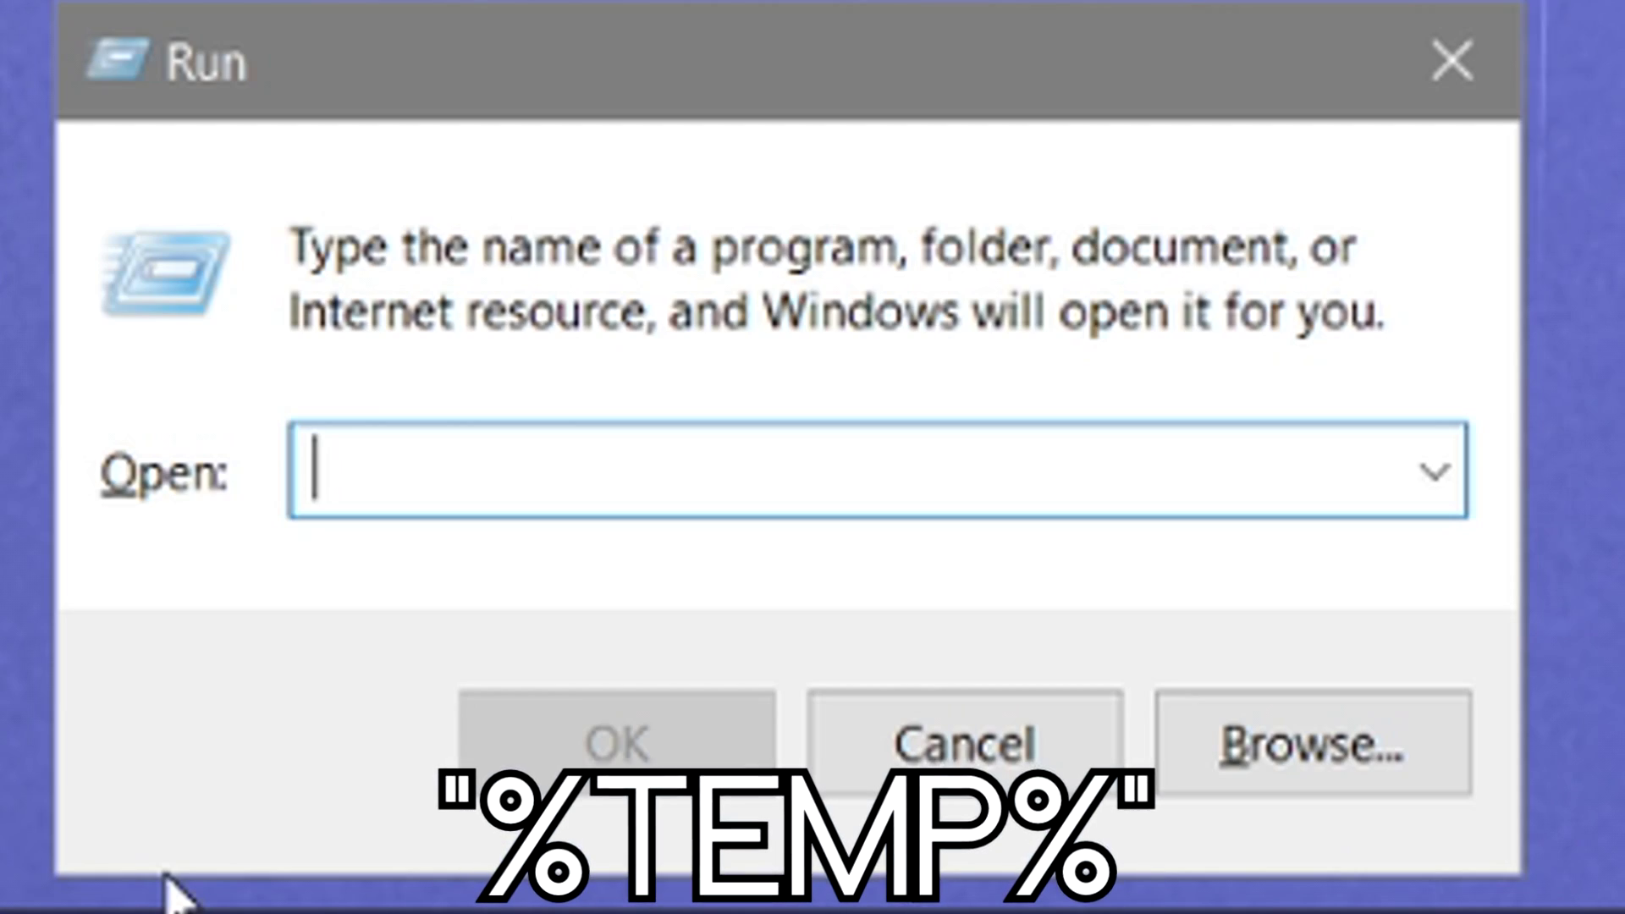
pyautogui.write('%temp%')
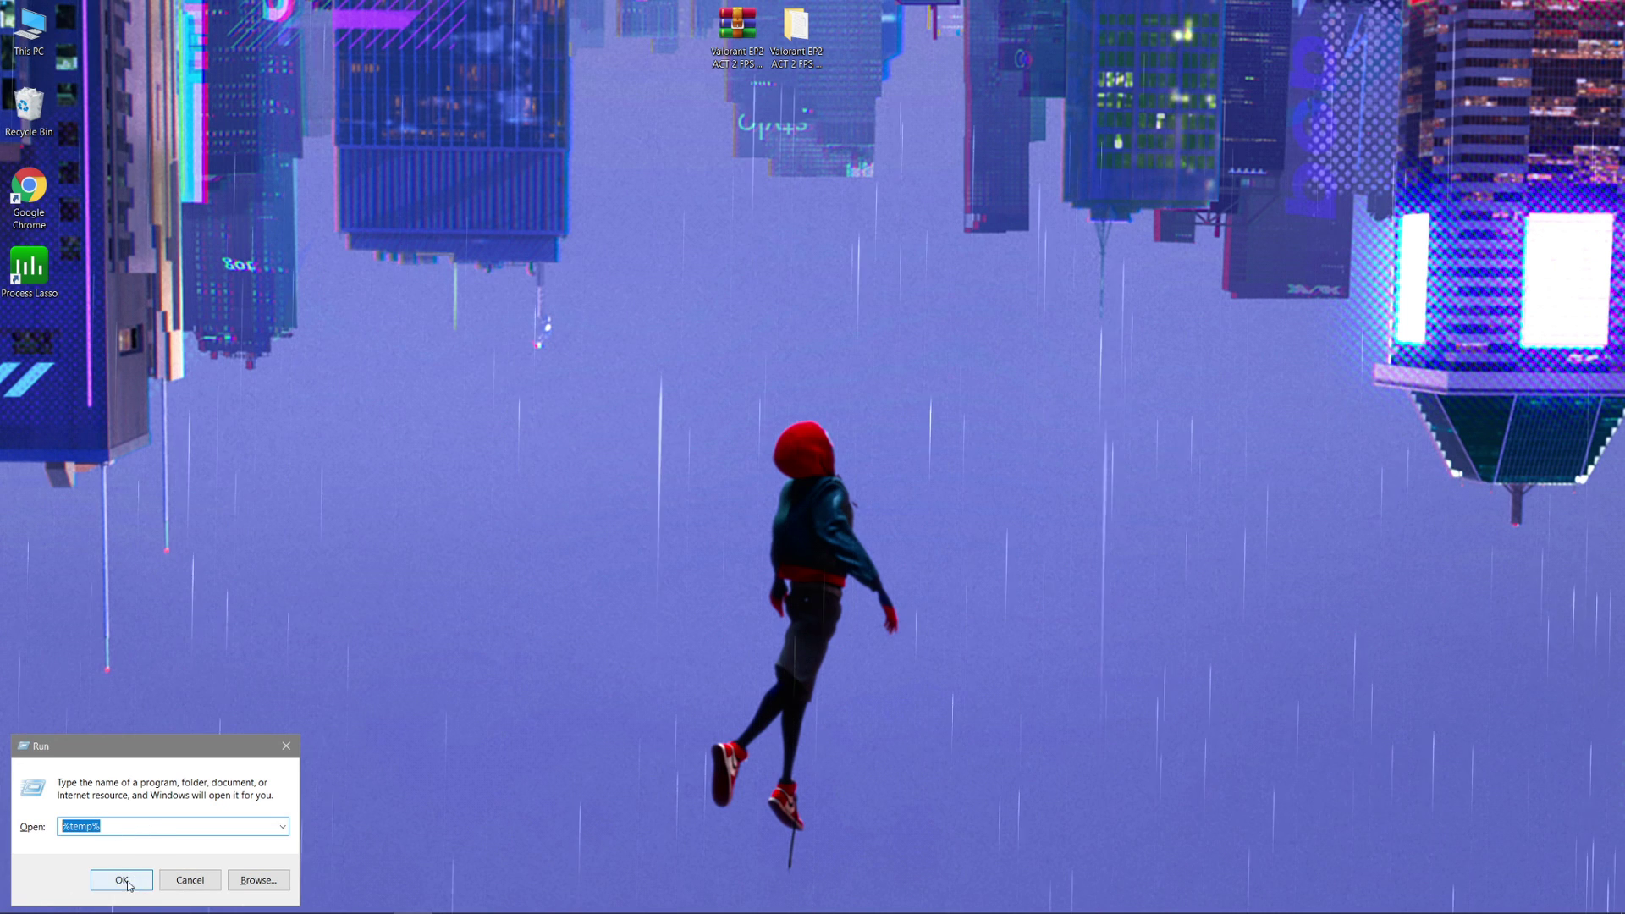
pyautogui.click(128, 883)
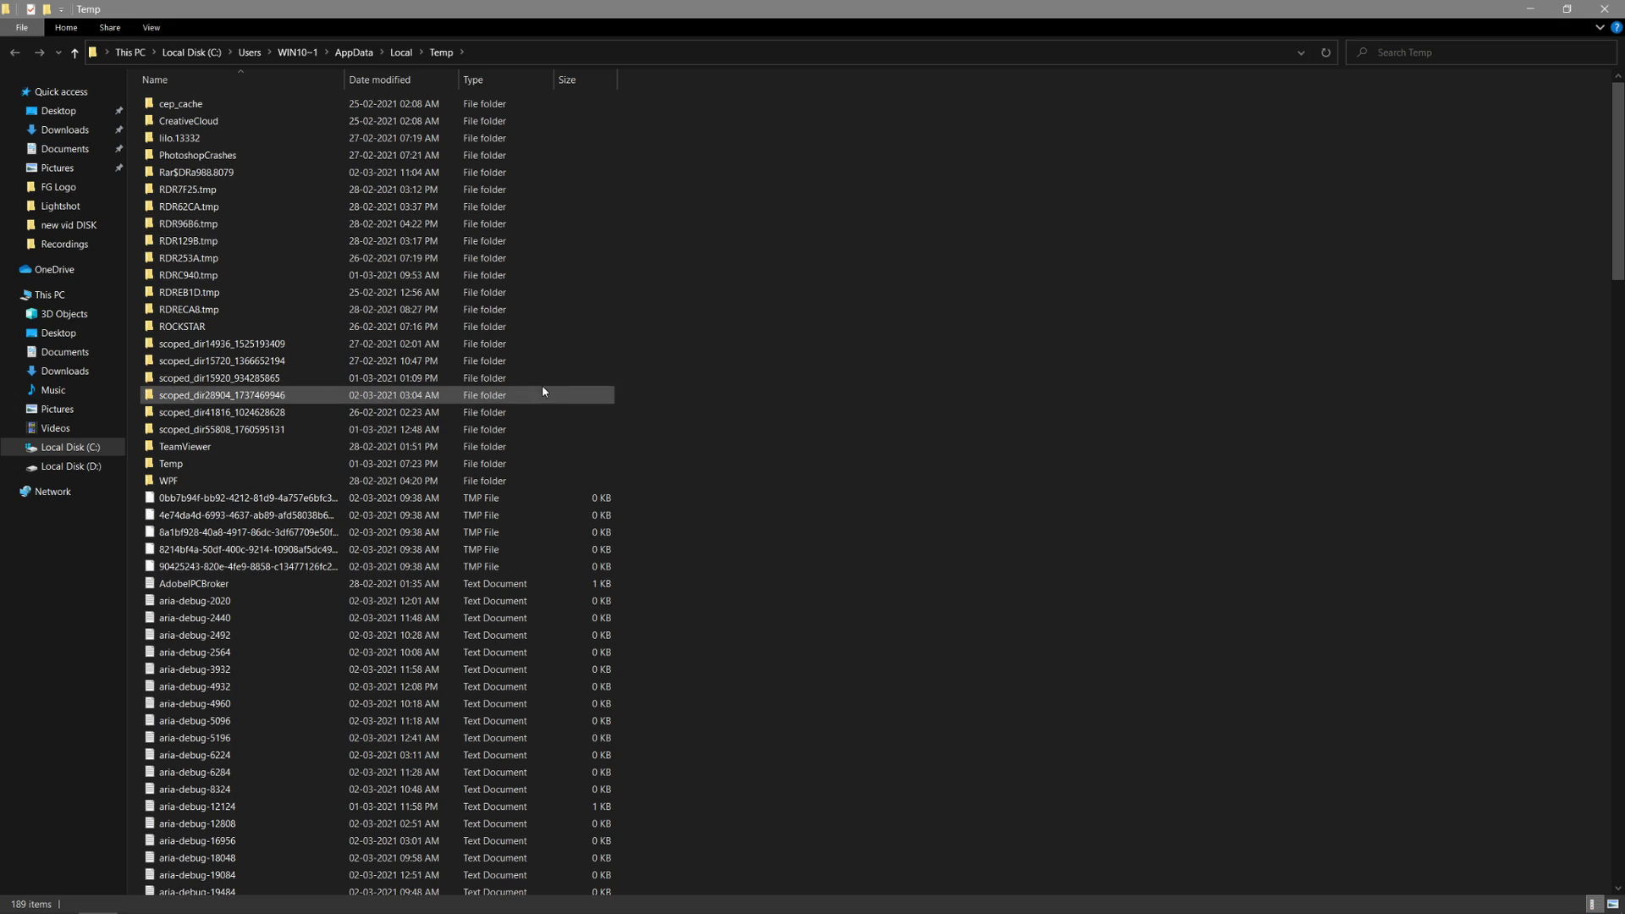
# Permanently delete all items in the user's Temp folder, skipping files in use, and close the folder
pyautogui.hotkey('ctrl', 'a')
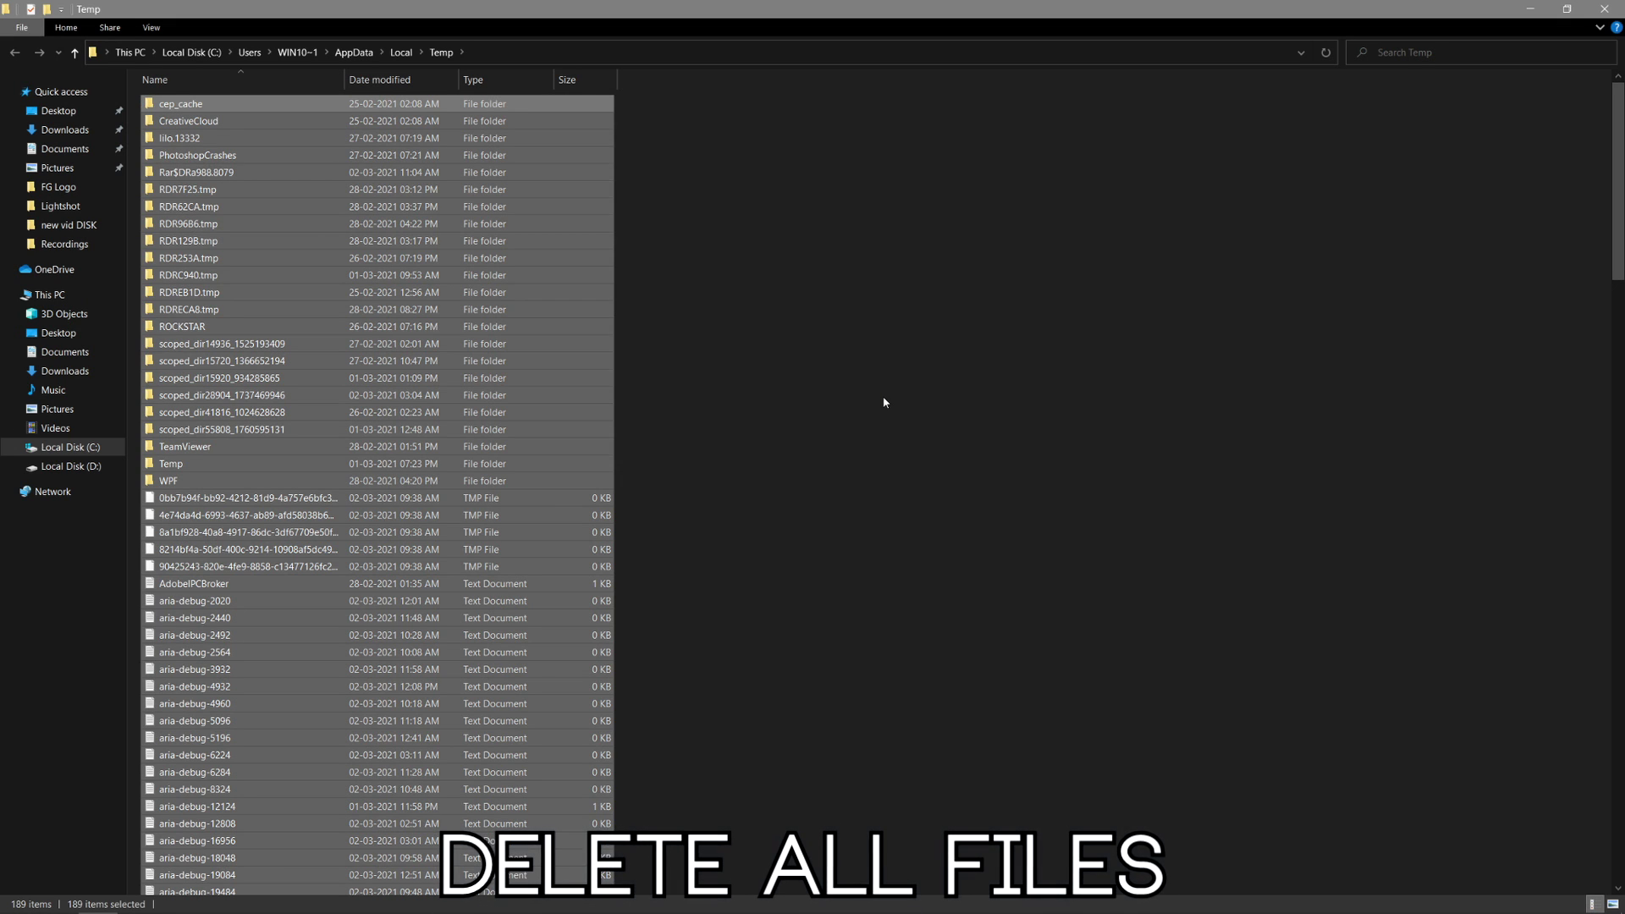
pyautogui.hotkey('shift', 'Delete')
pyautogui.press('Return')
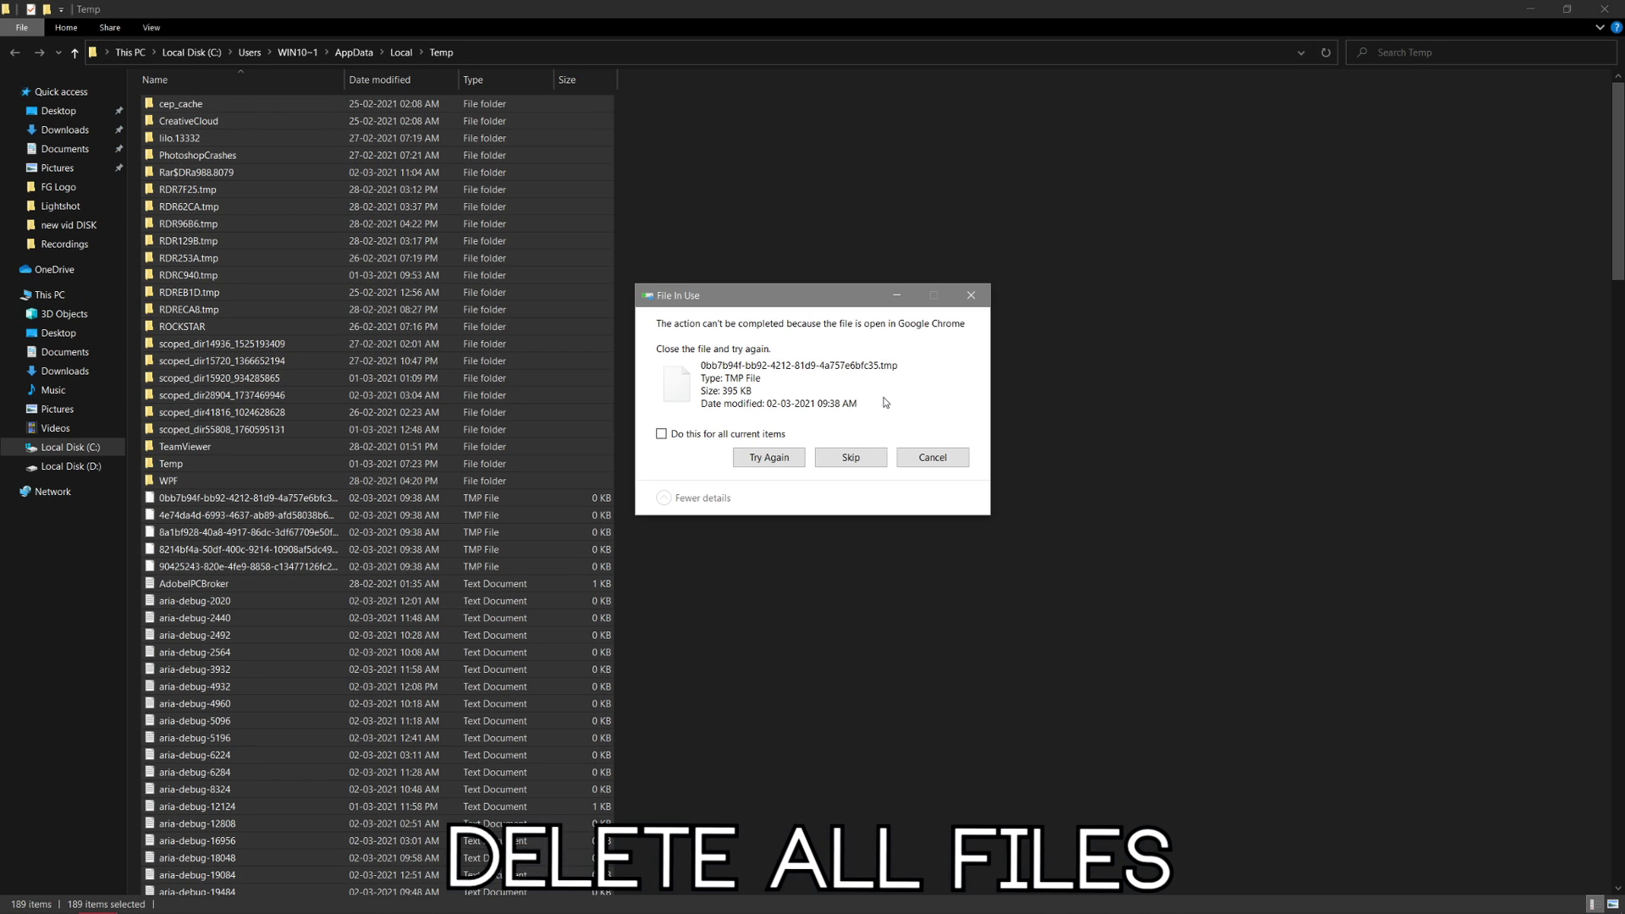
pyautogui.click(850, 457)
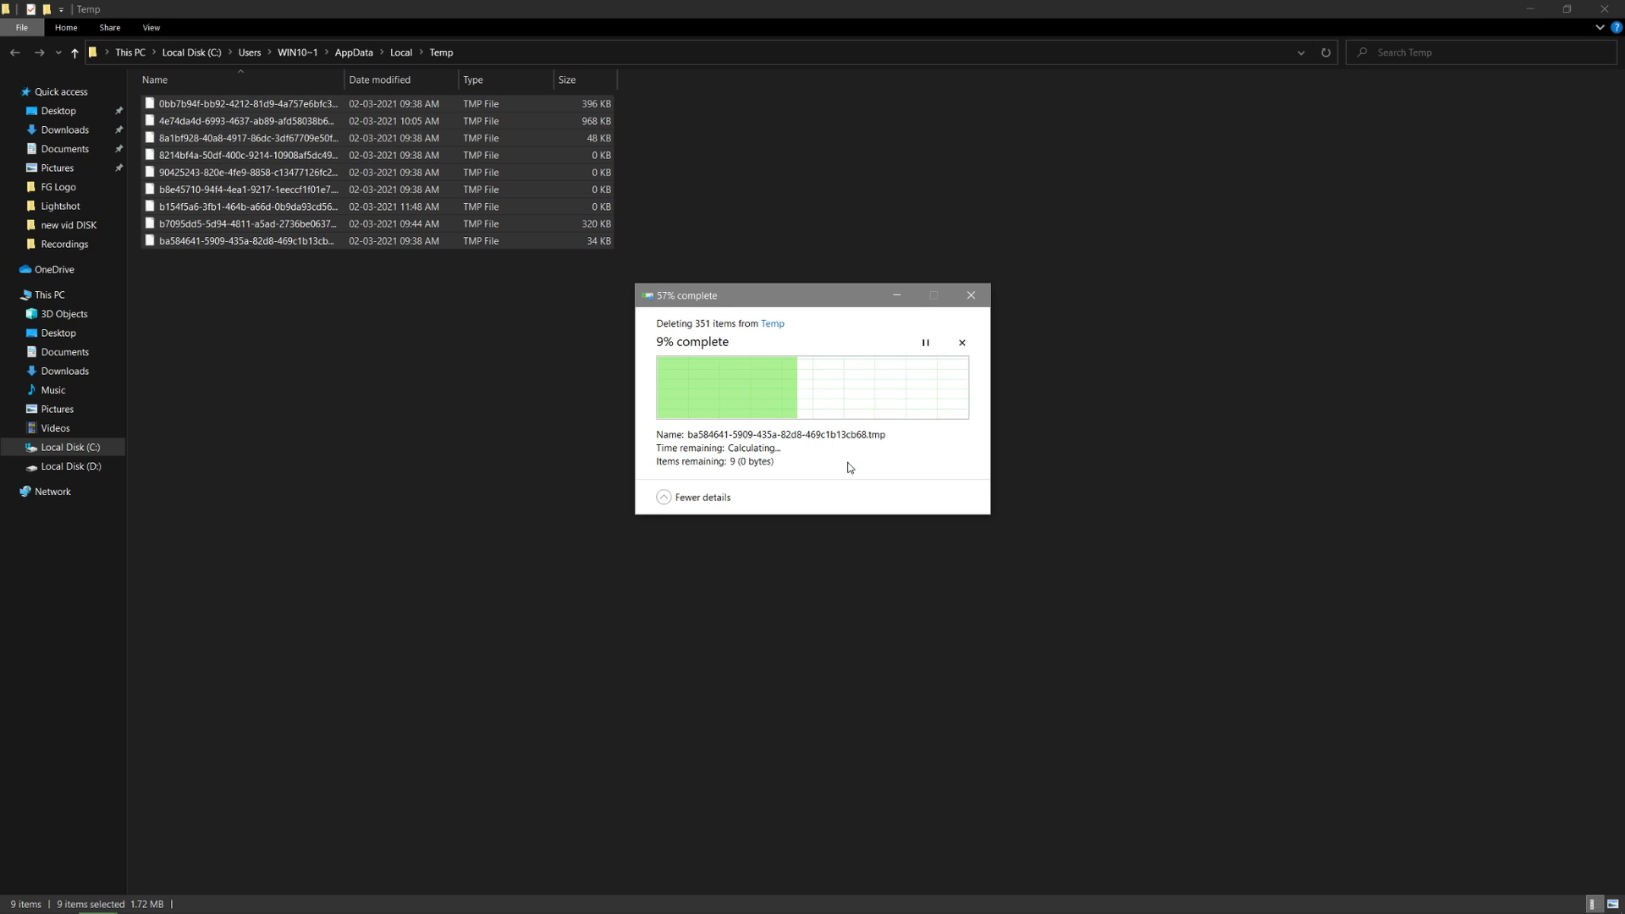
pyautogui.click(336, 291)
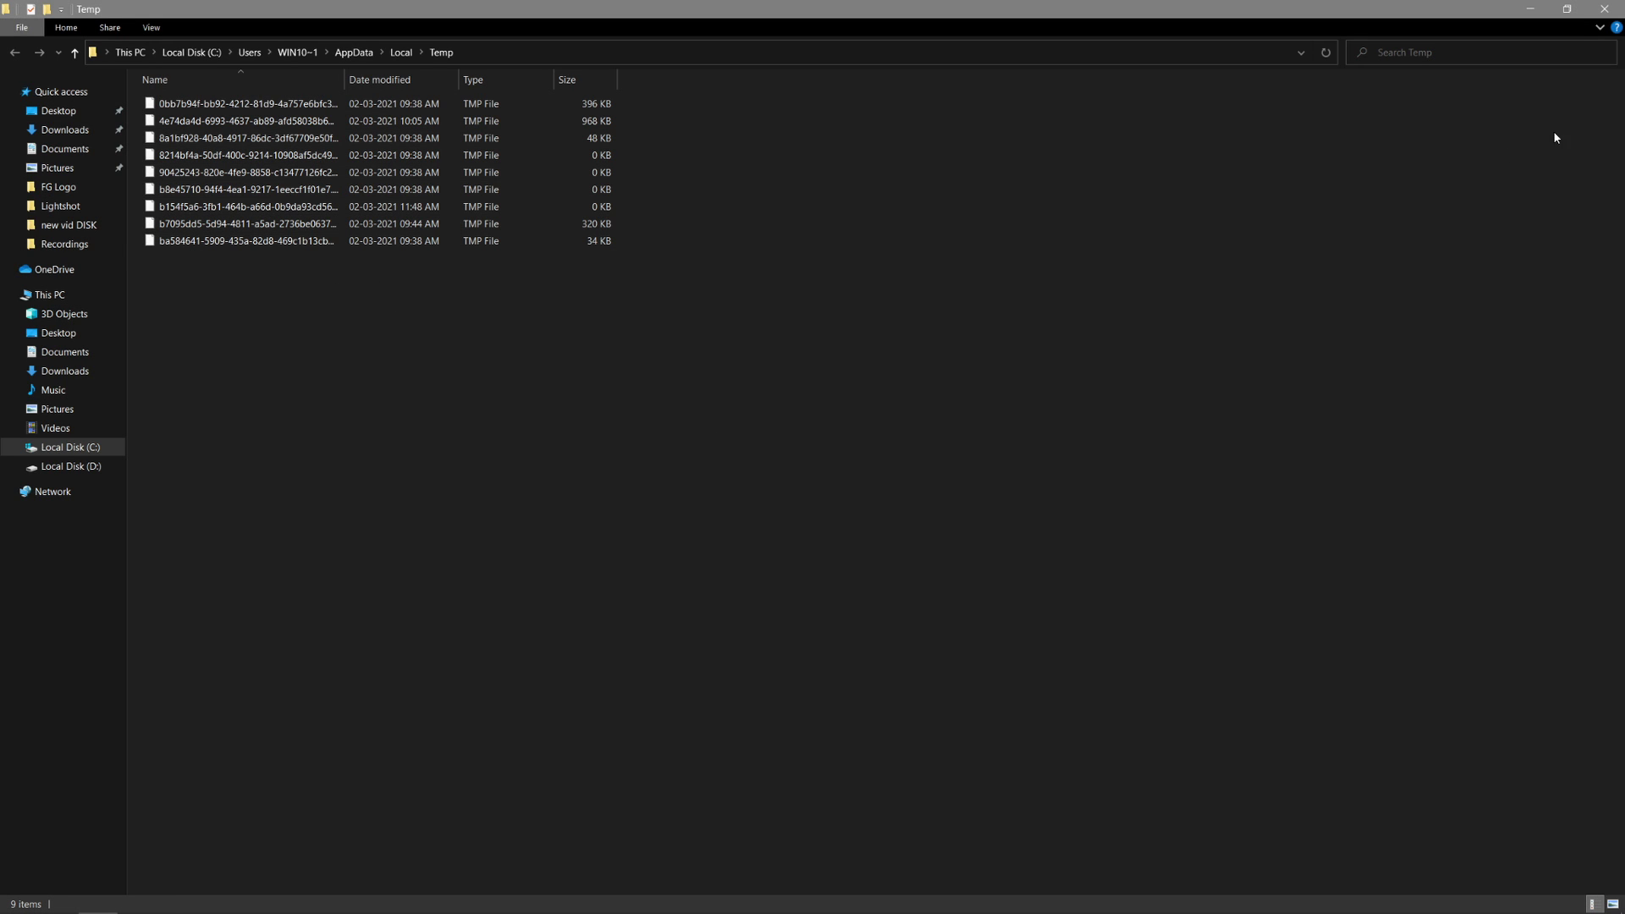
pyautogui.click(1609, 8)
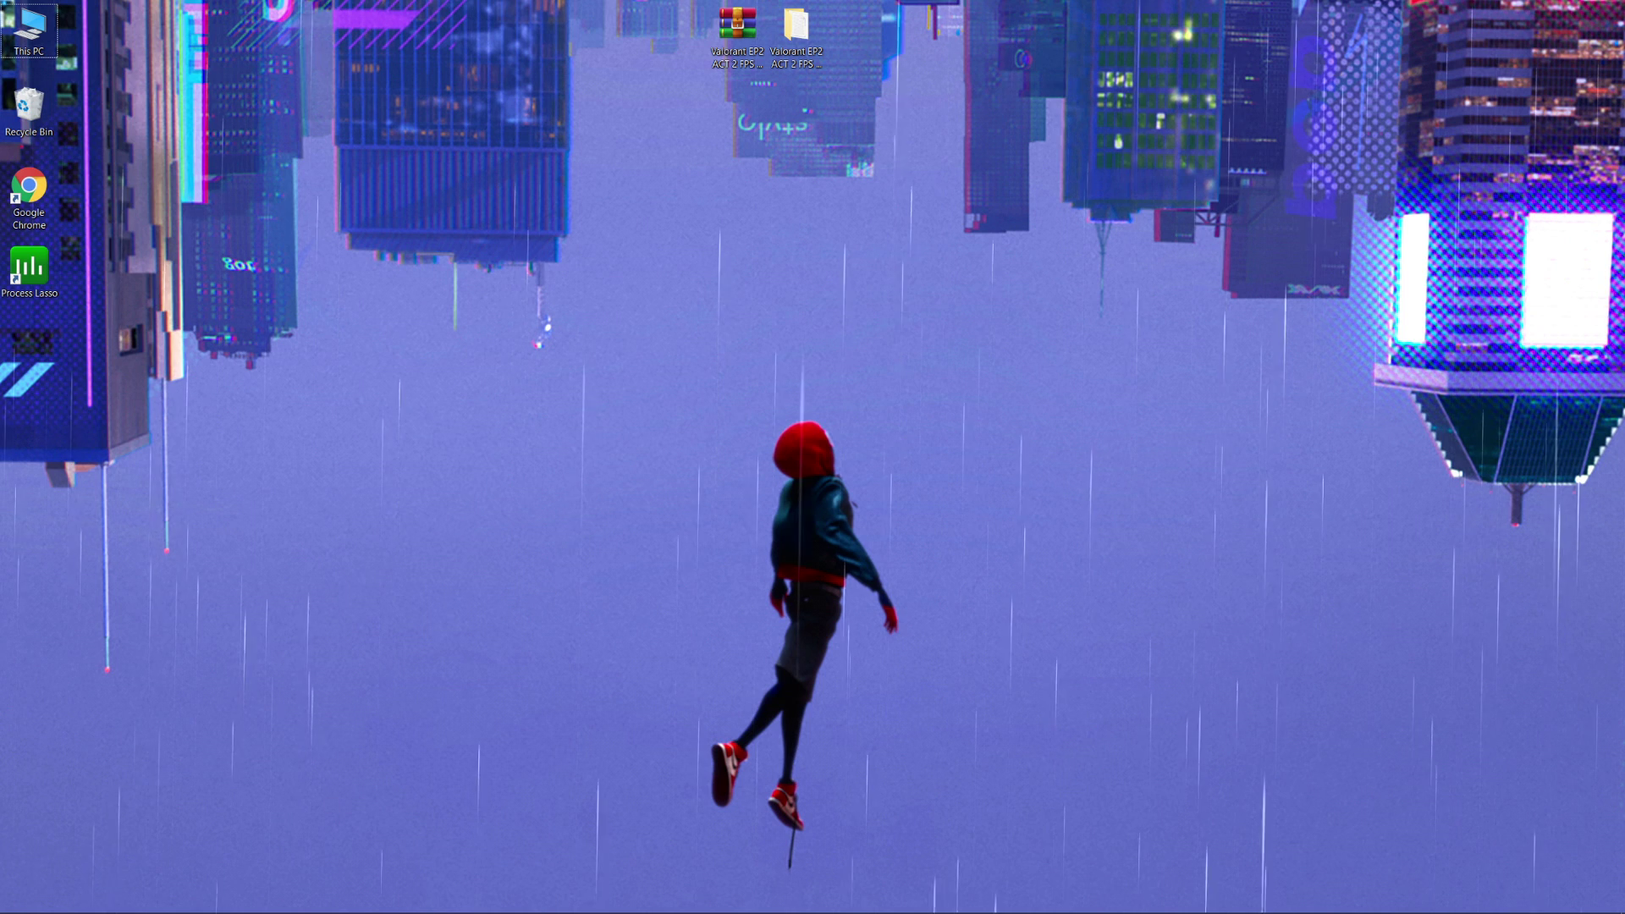
# Open the Windows Temp folder by running temp from the Run dialog
pyautogui.click(57, 899)
pyautogui.write('run')
pyautogui.press('Return')
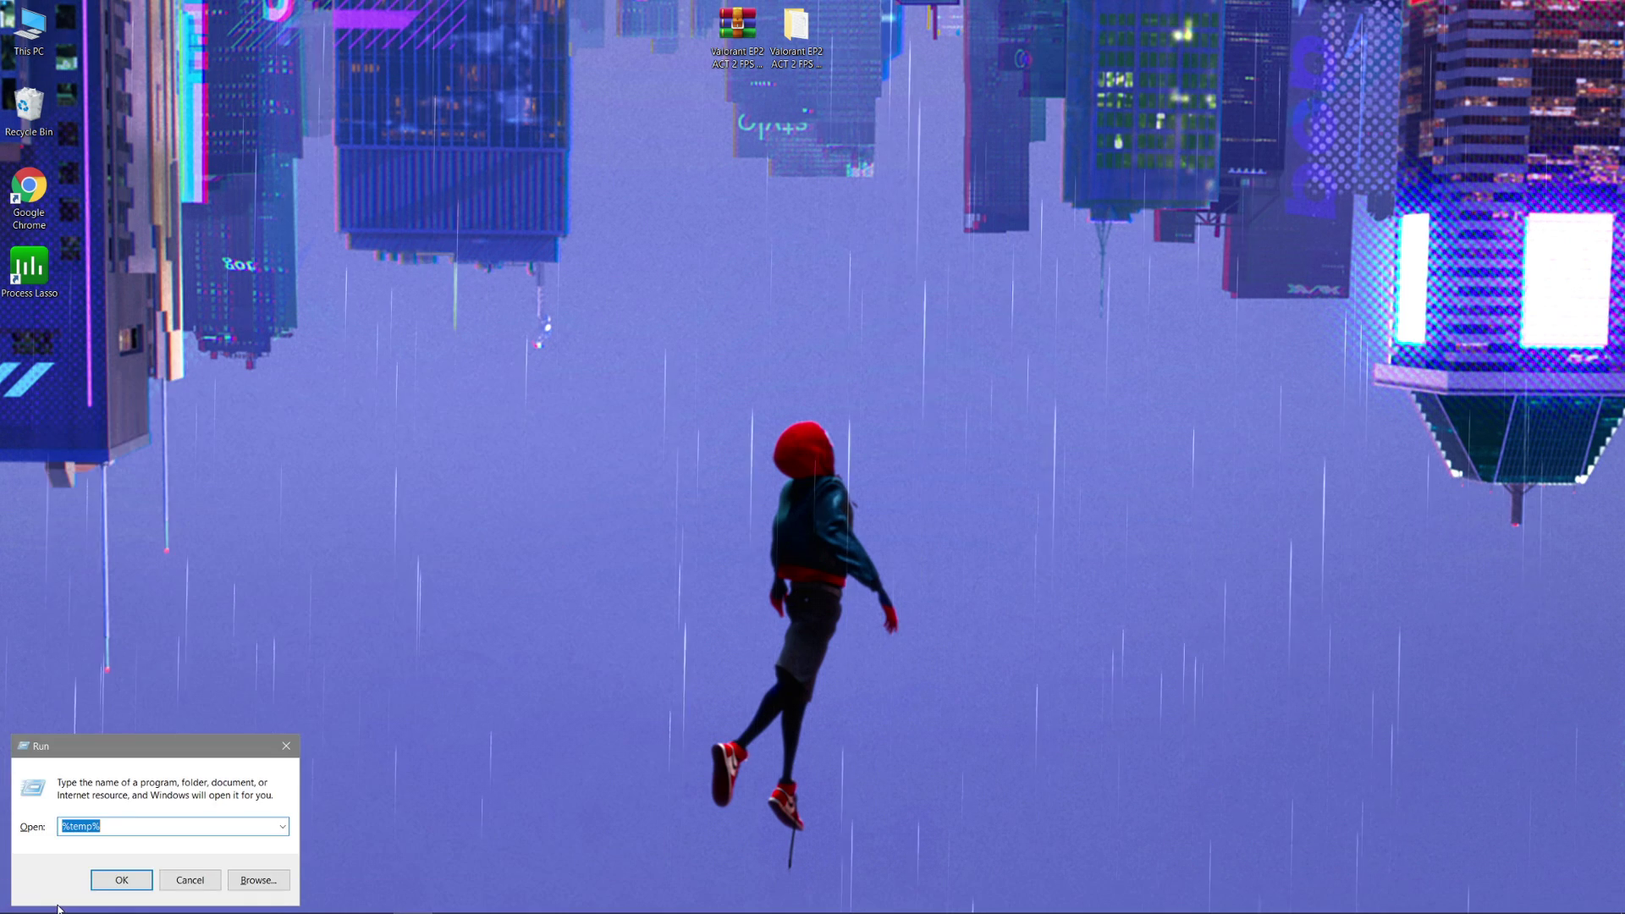
pyautogui.press('BackSpace')
pyautogui.write('temp')
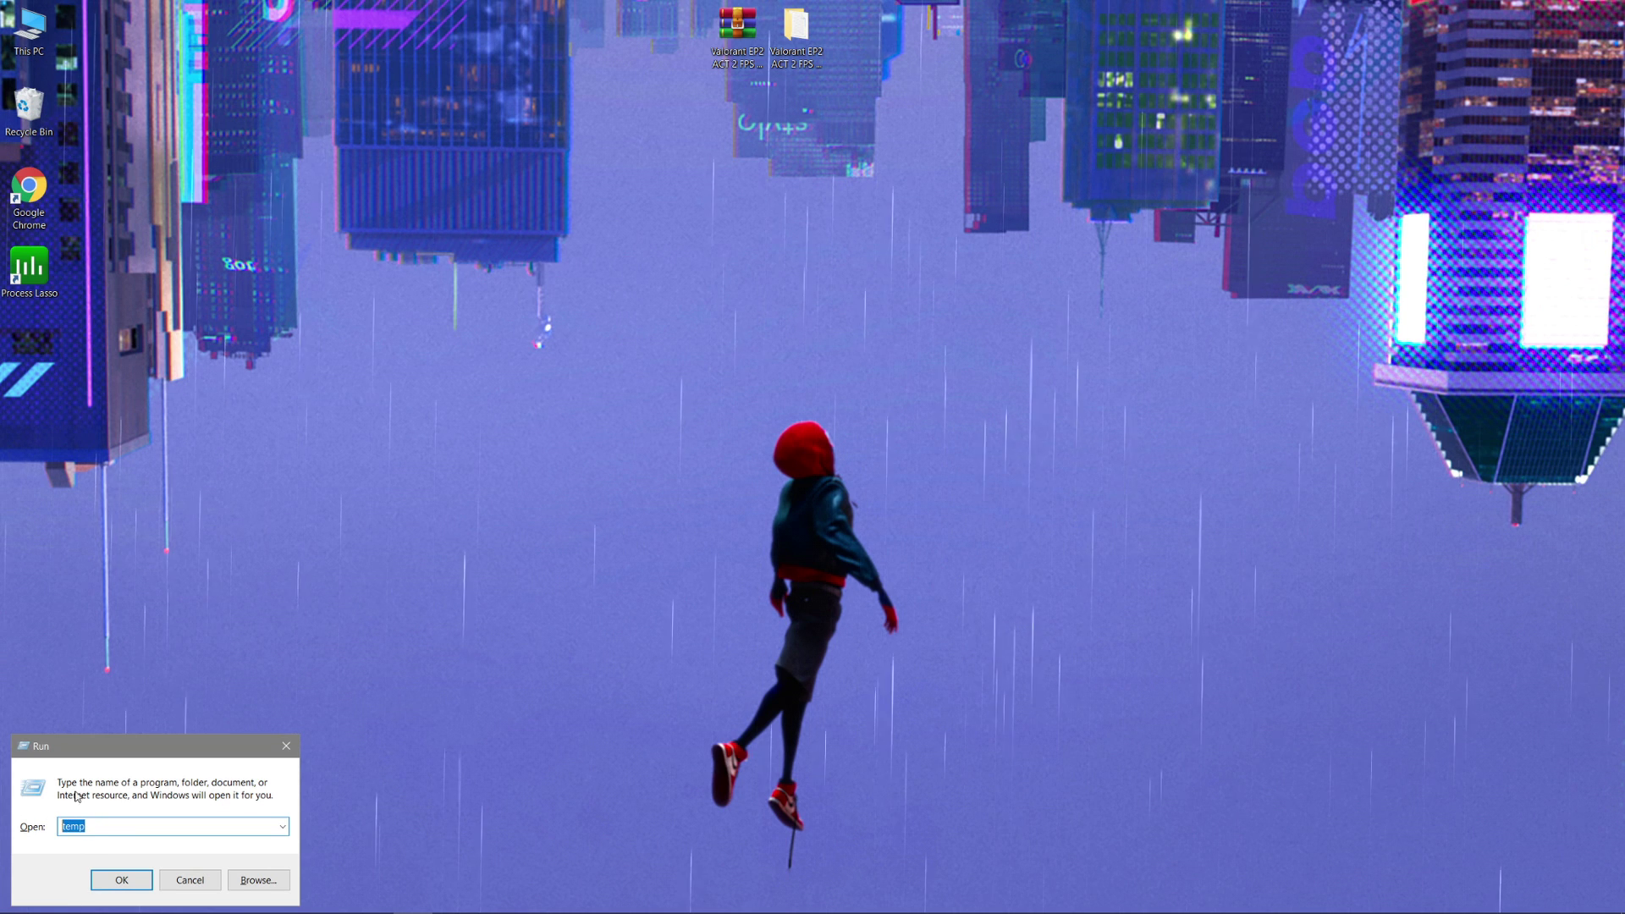
pyautogui.click(117, 880)
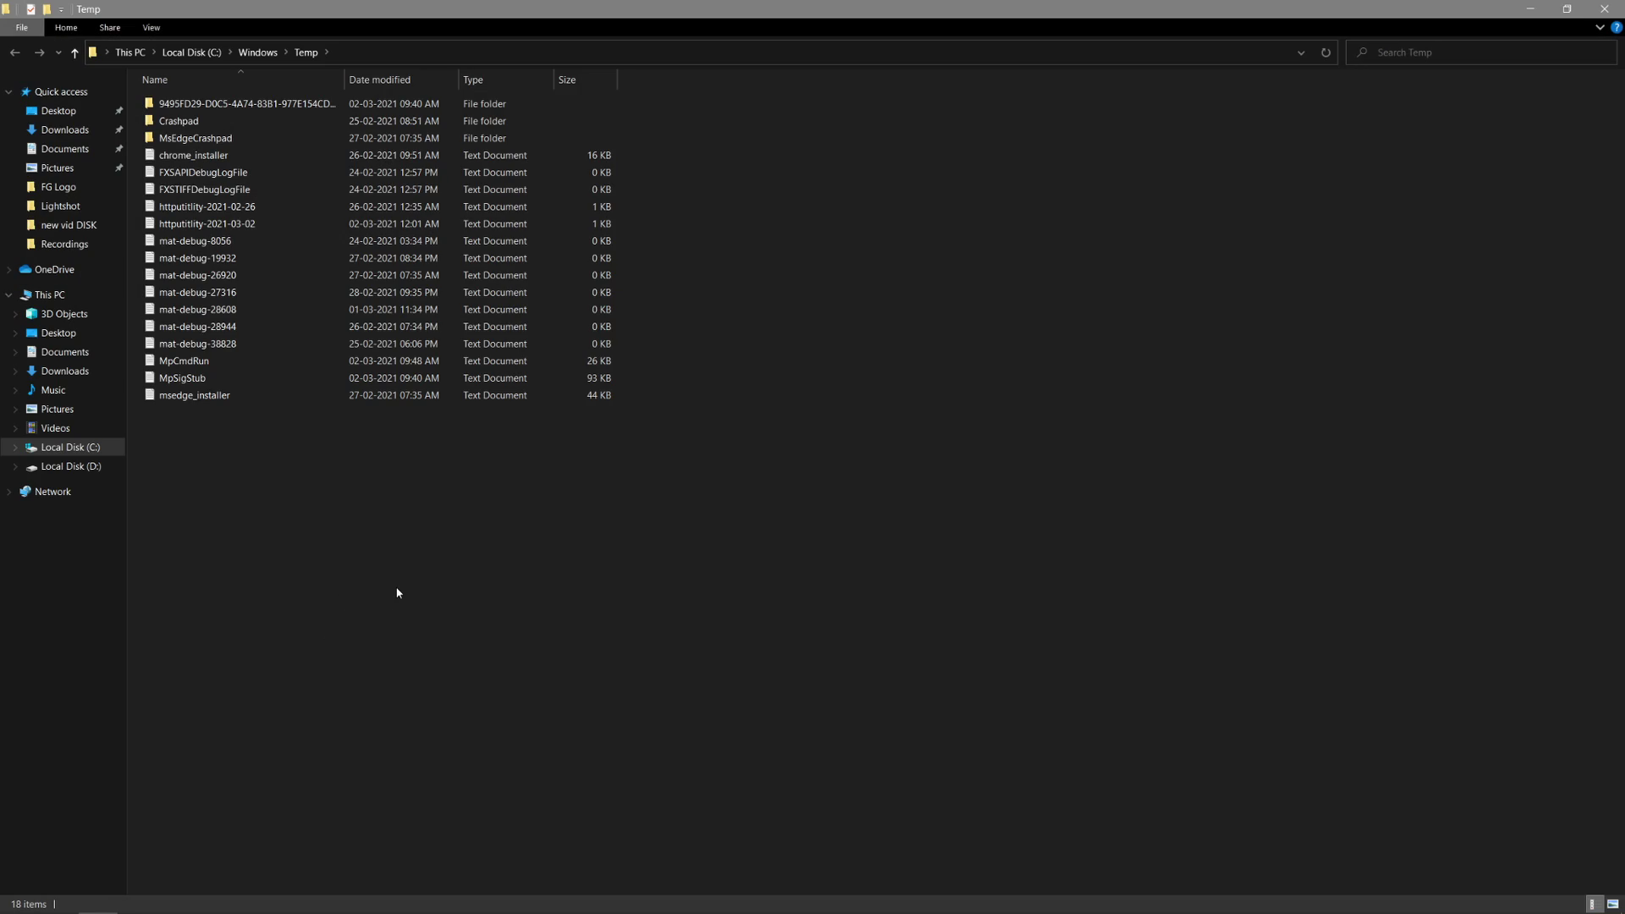
# Permanently delete all items in the Windows Temp folder and close the folder
pyautogui.hotkey('ctrl', 'a')
pyautogui.hotkey('shift', 'Delete')
pyautogui.press('Return')
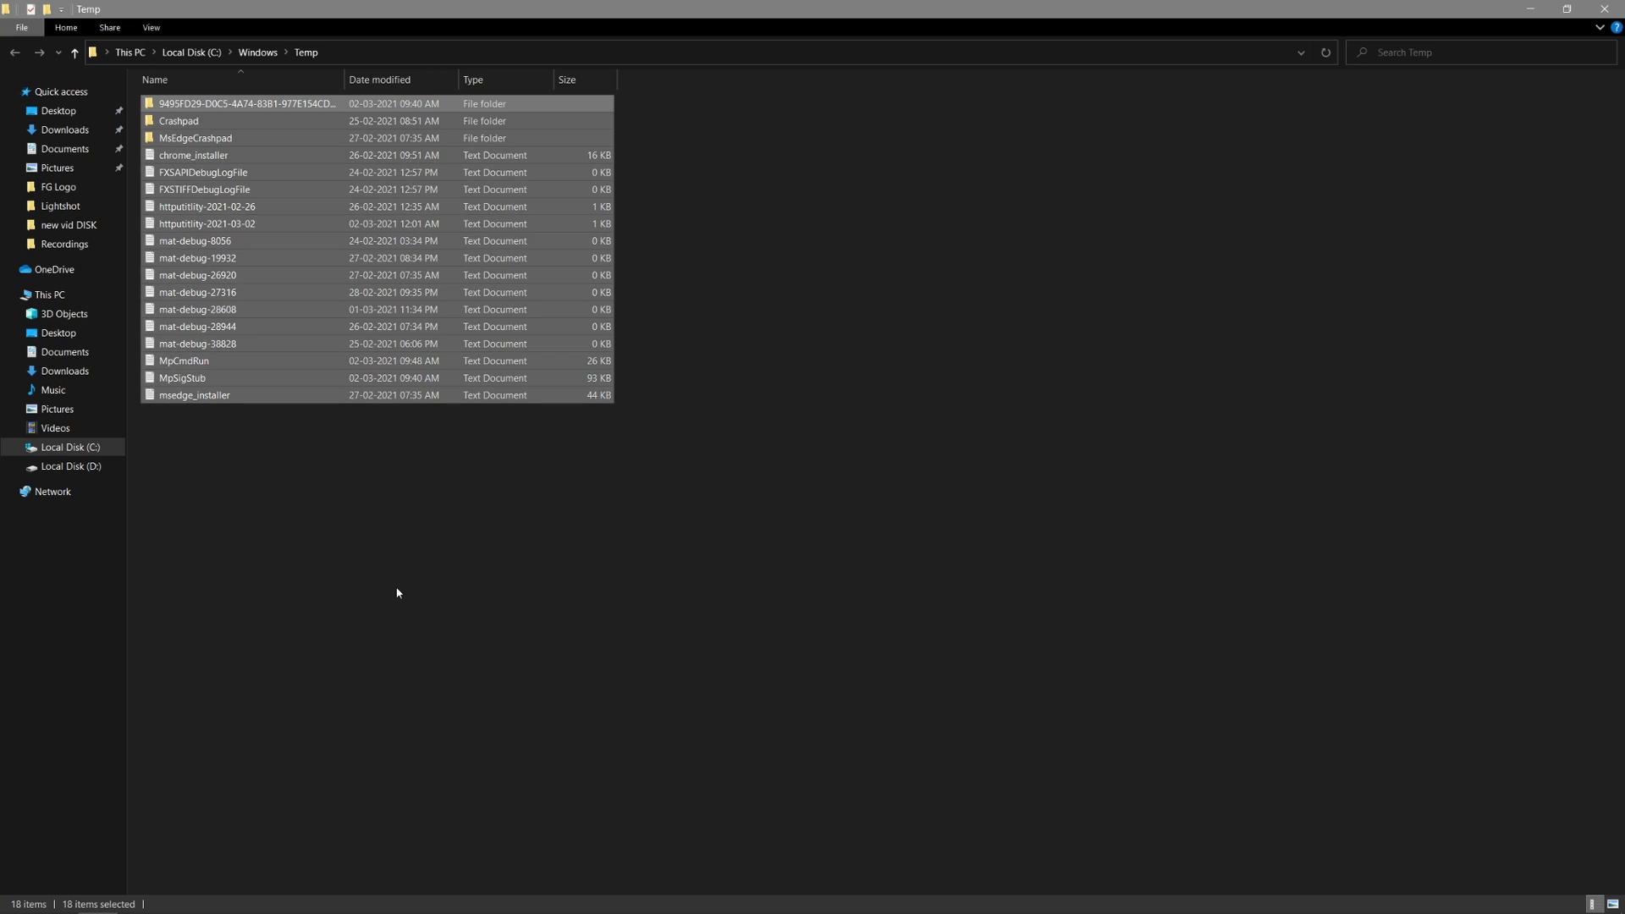
pyautogui.click(1603, 9)
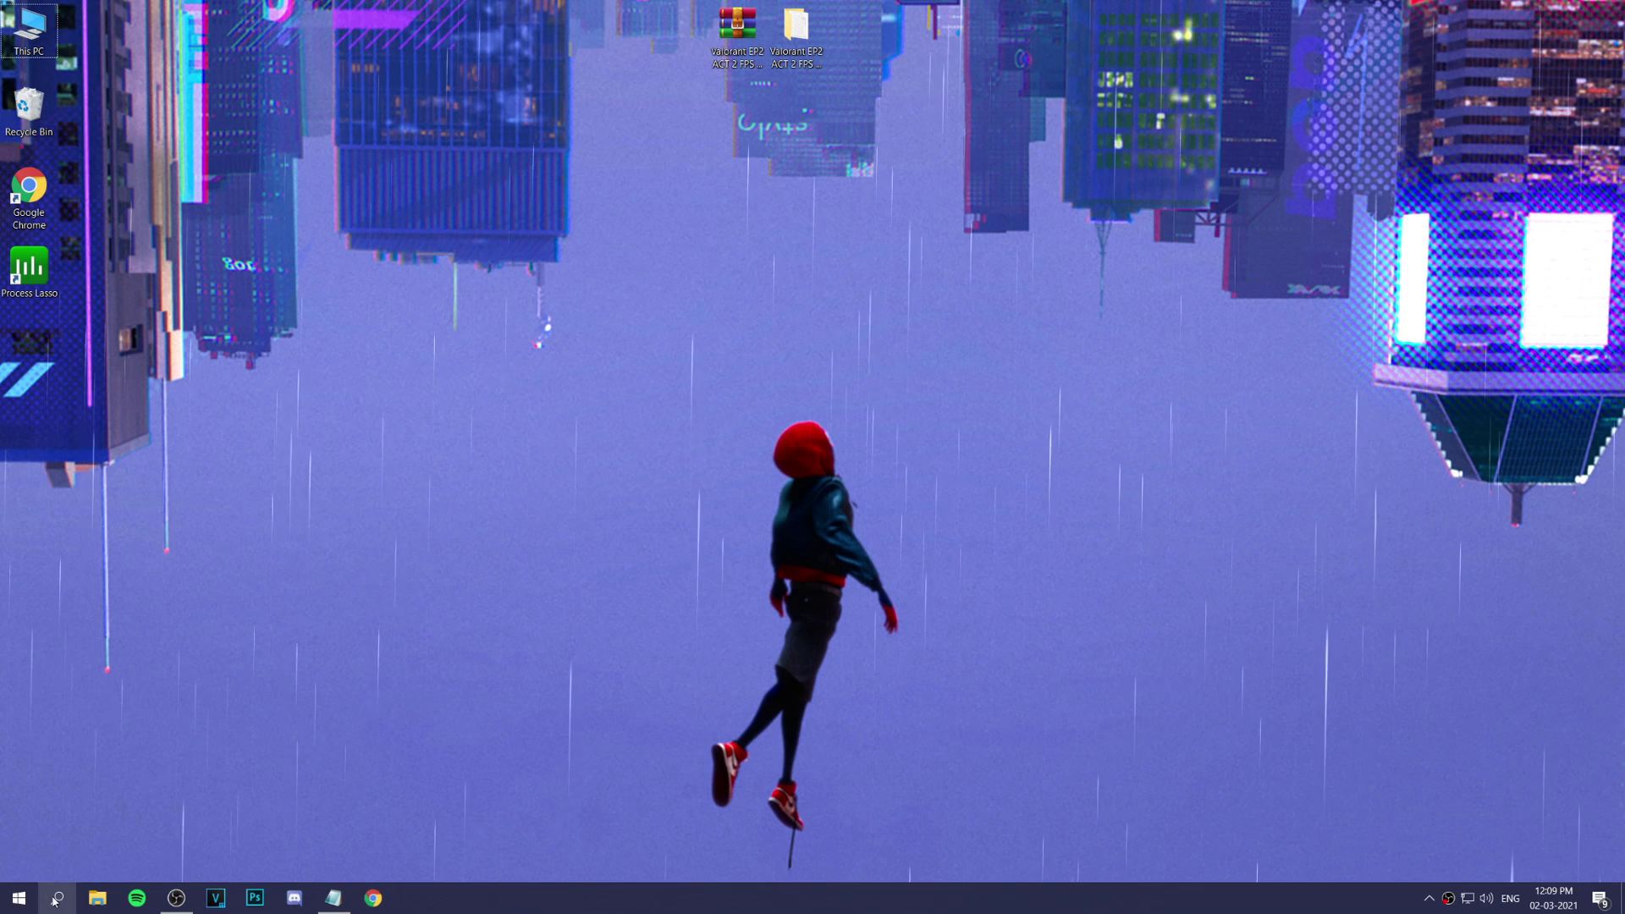
# Open the Windows Prefetch folder by running prefetch from the Run dialog and granting folder access
pyautogui.click(54, 900)
pyautogui.write('run')
pyautogui.press('Return')
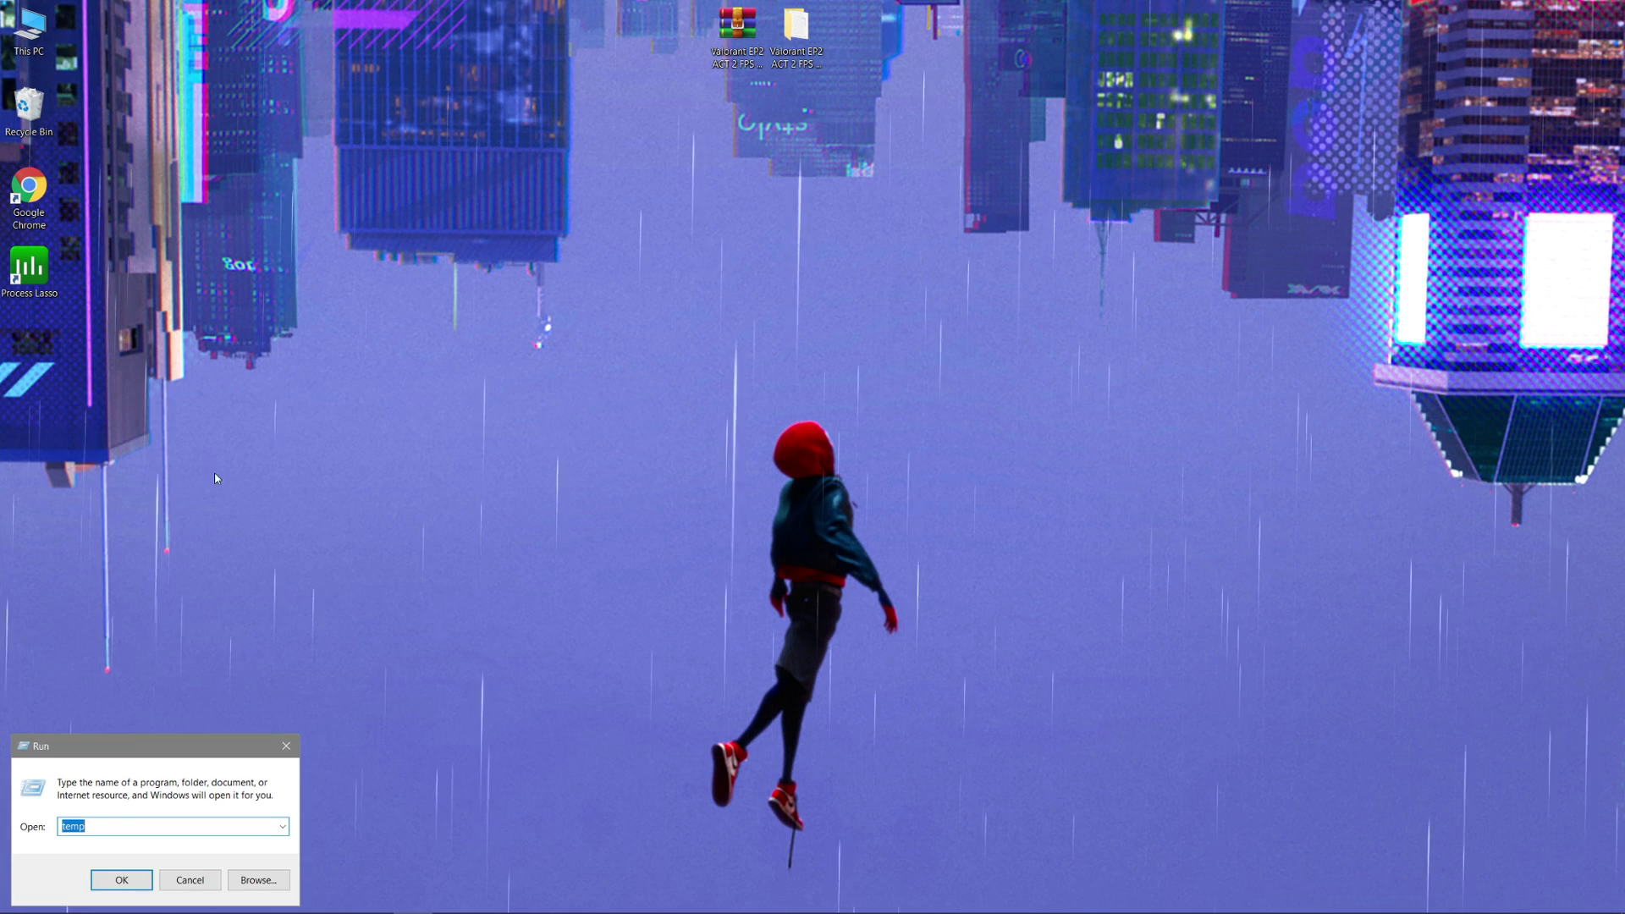
pyautogui.press('BackSpace')
pyautogui.write('prefetch')
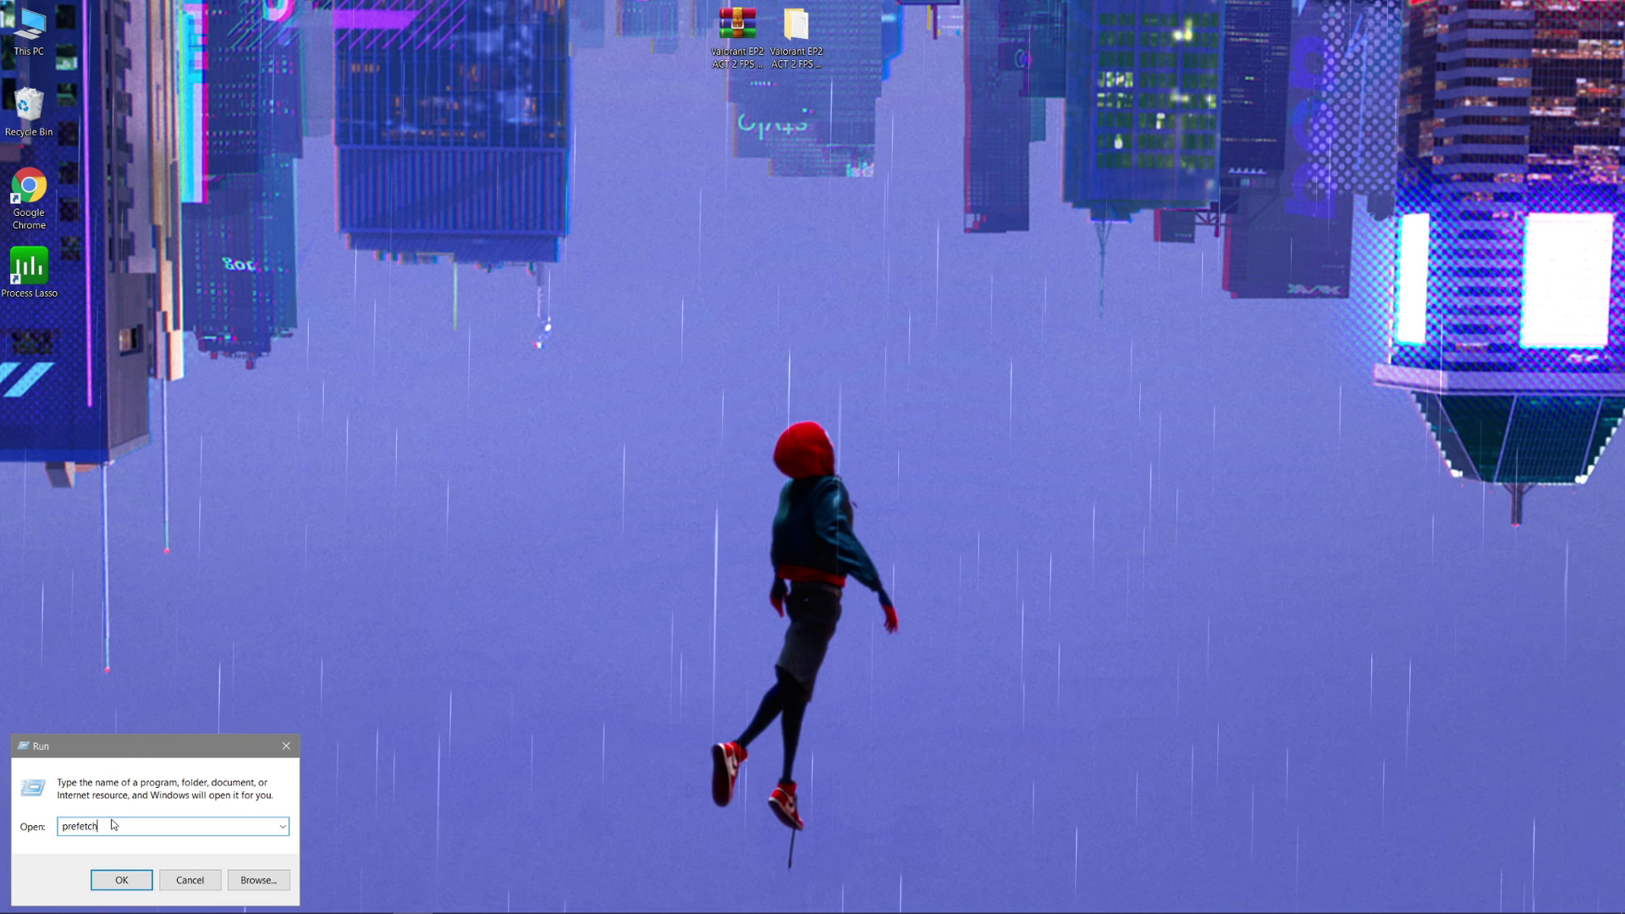
pyautogui.click(148, 876)
pyautogui.click(828, 490)
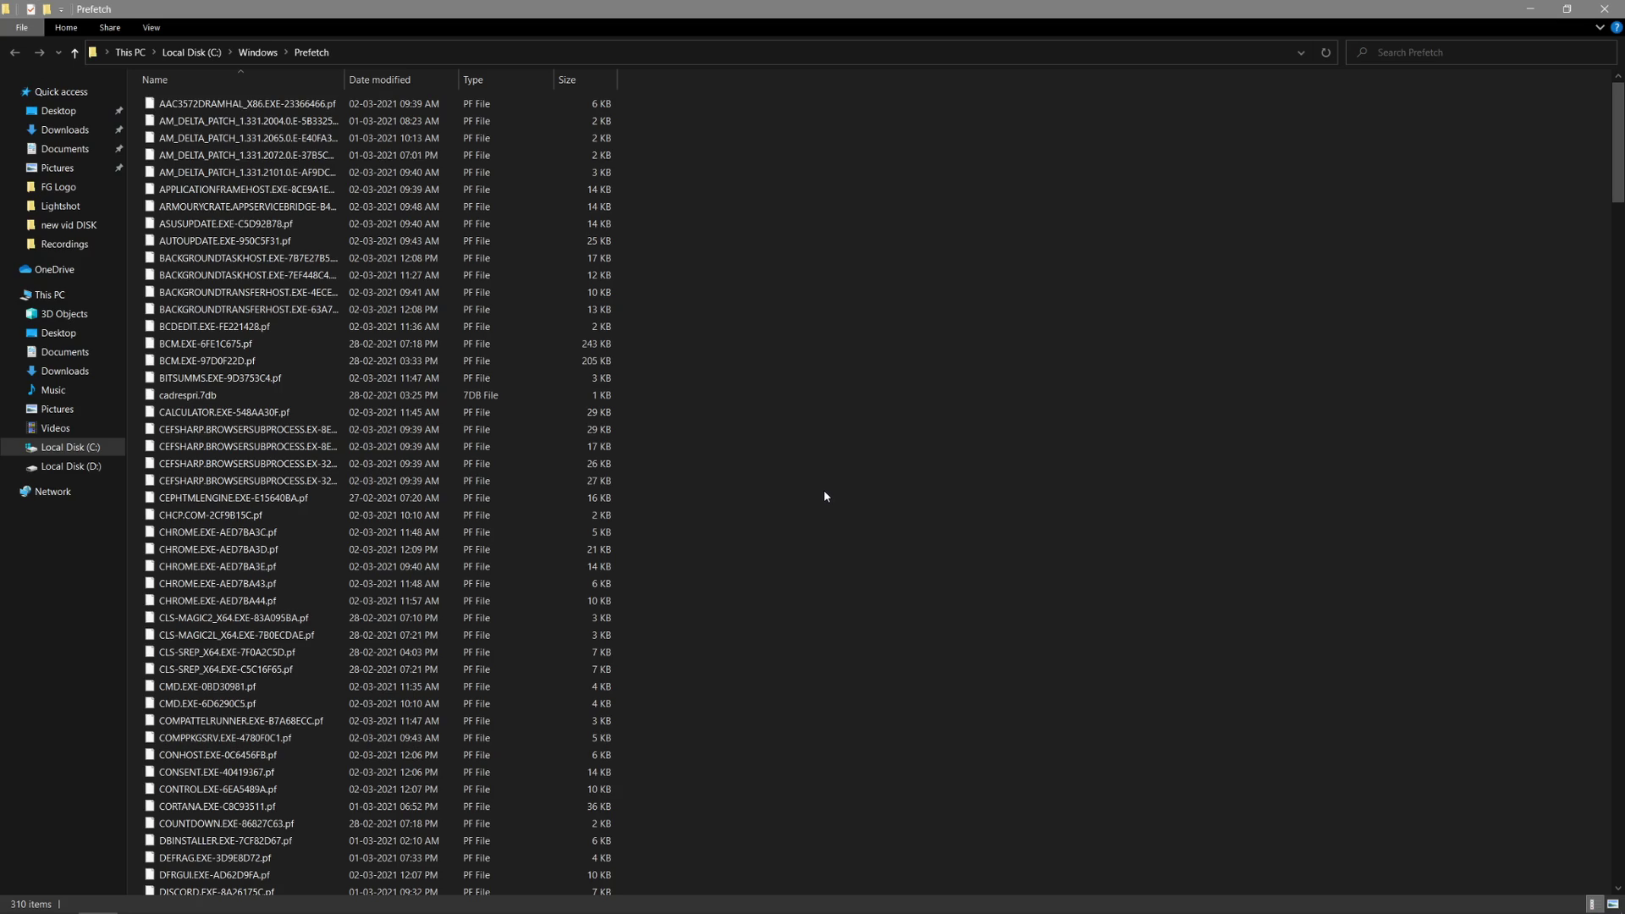
# Delete all files in the Prefetch folder and close the folder
pyautogui.hotkey('ctrl', 'a')
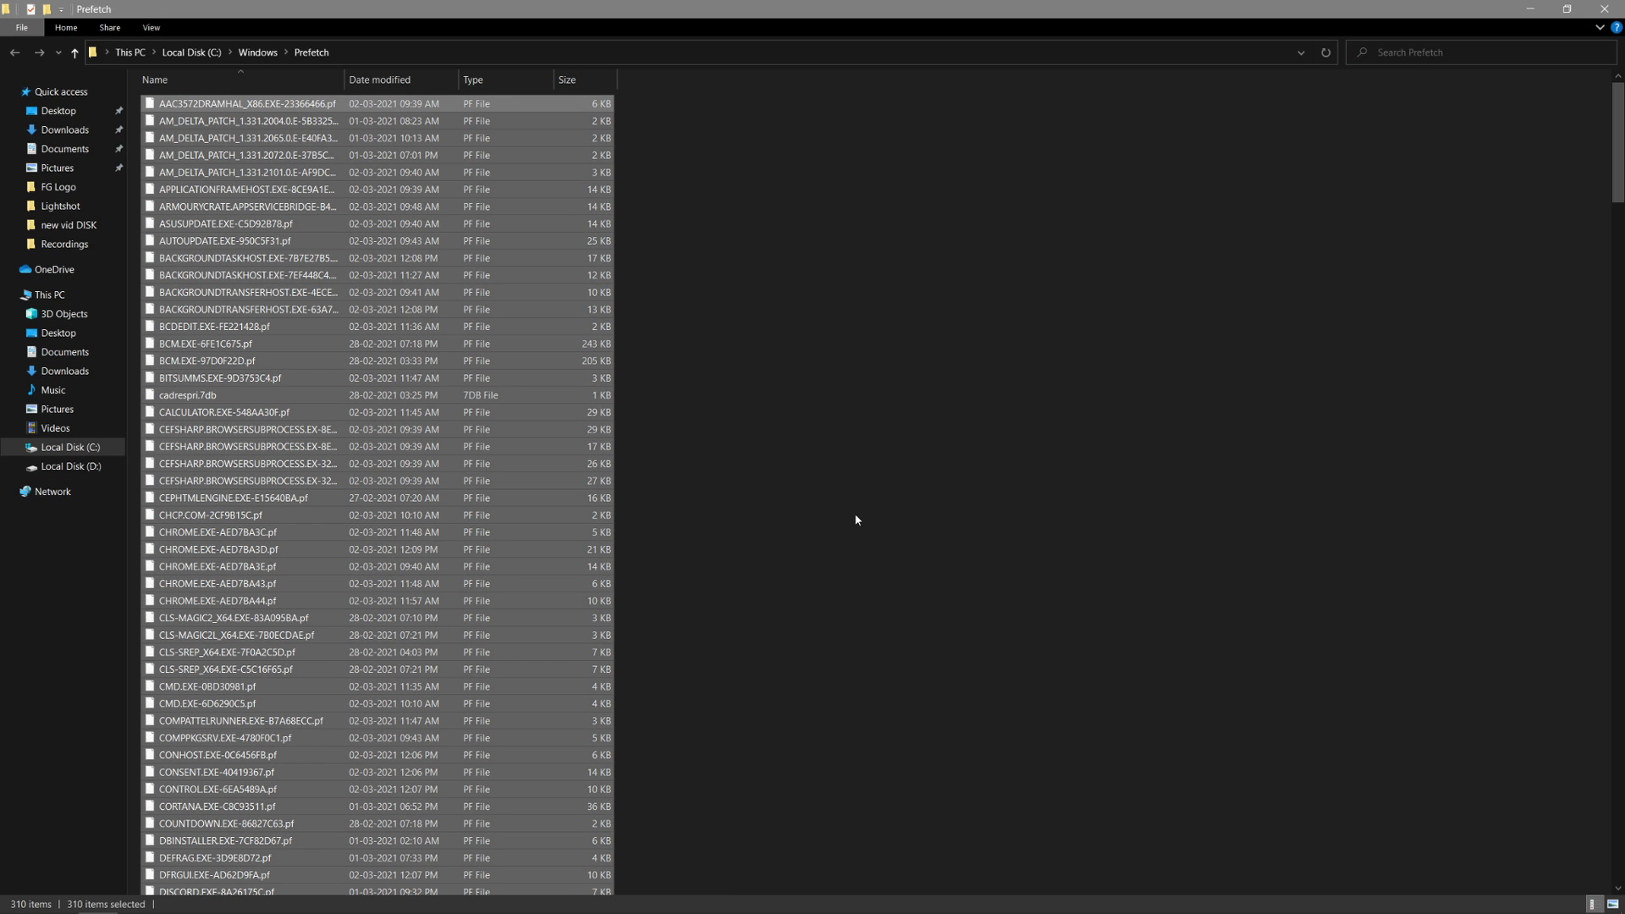
pyautogui.press('Delete')
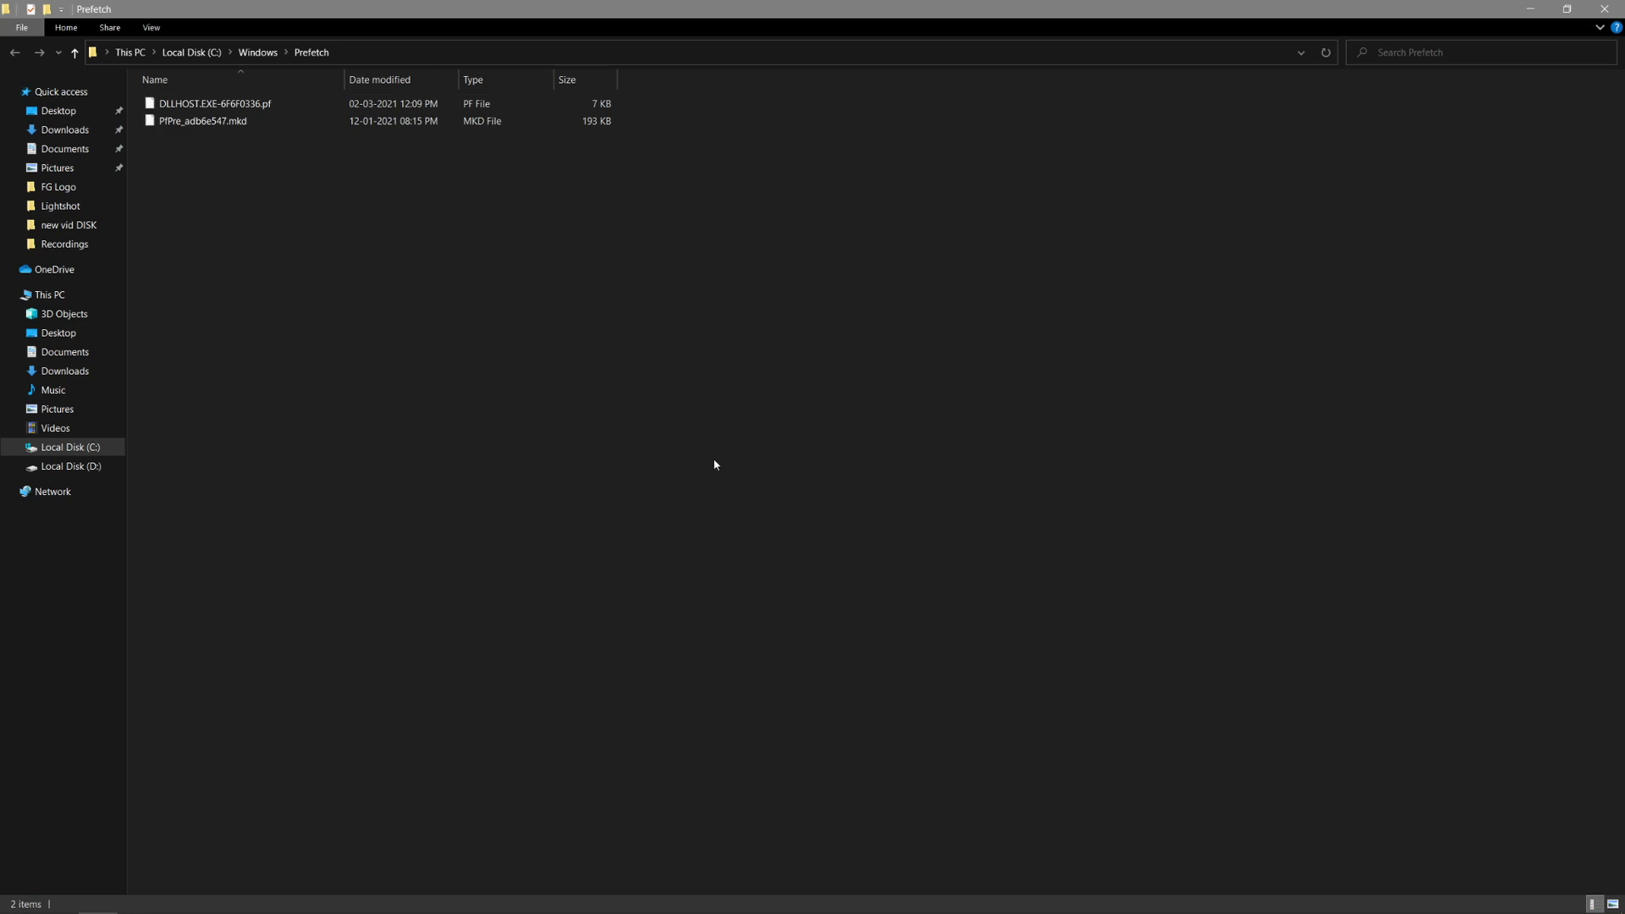
pyautogui.click(1599, 5)
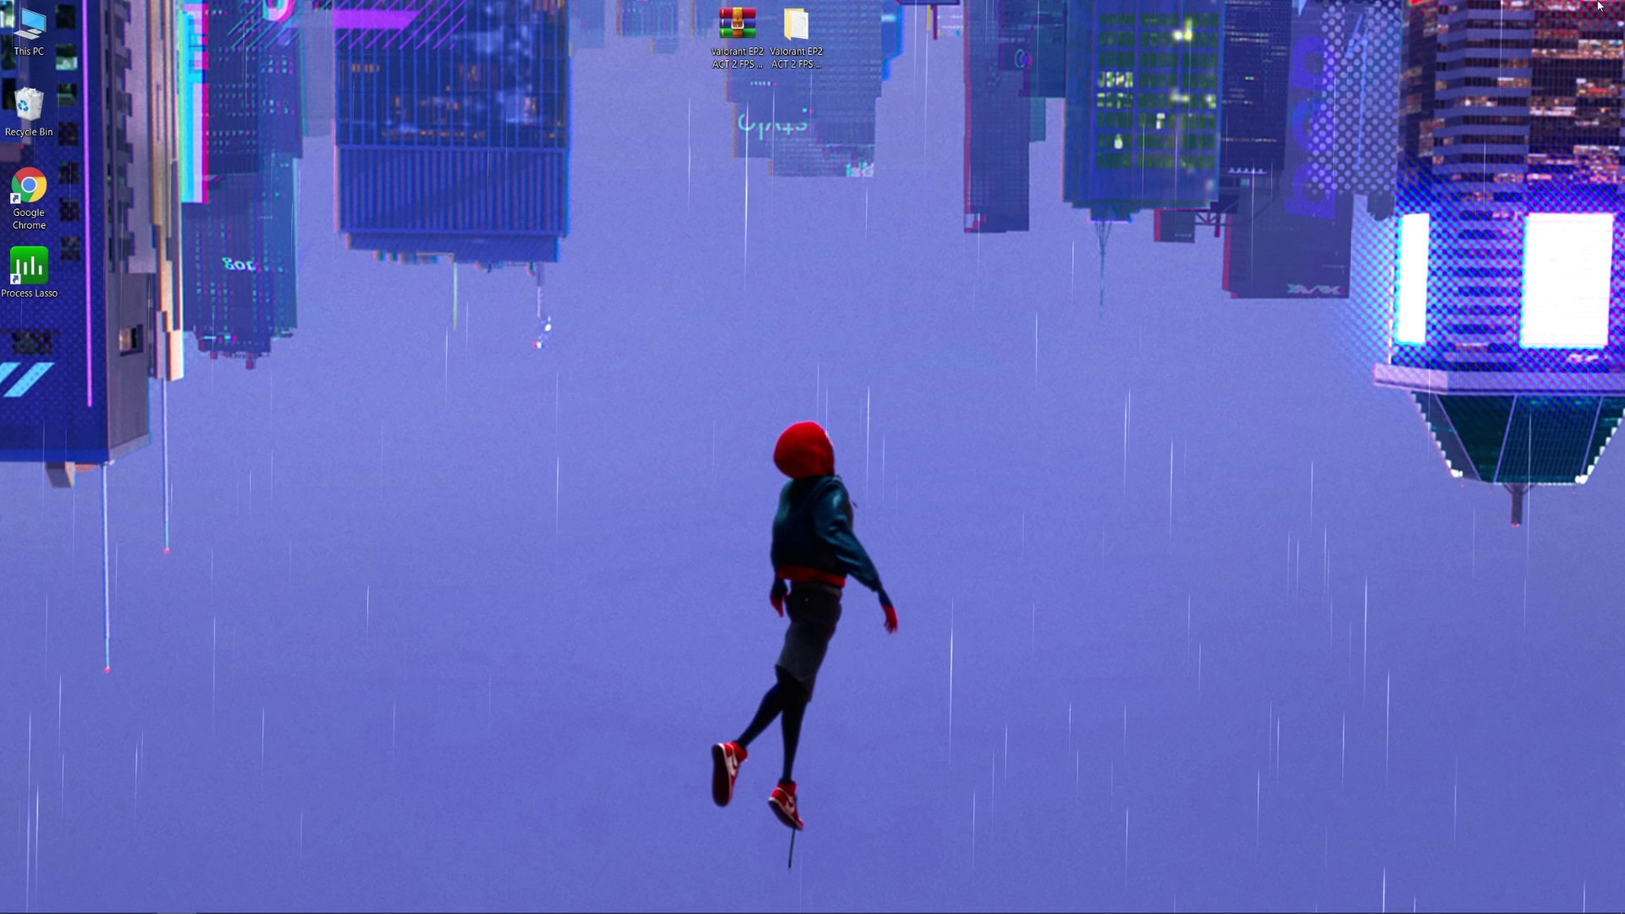